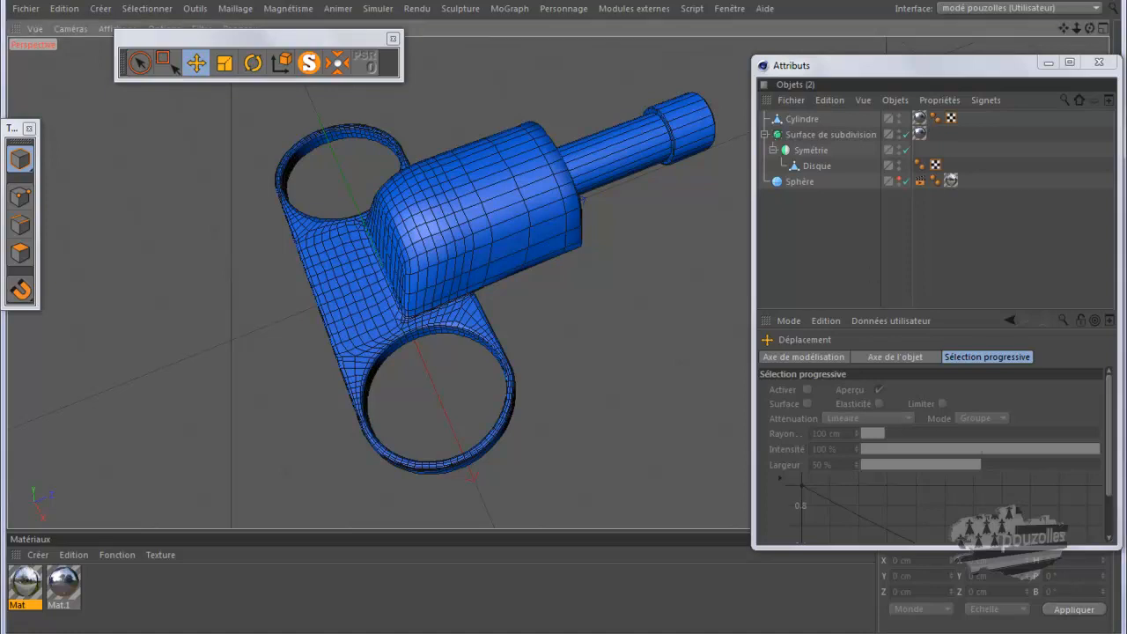
Step: Render the view of the finished hinge model and examine the real part's reference photo in the photo viewer
{"action": "key", "text": "ctrl+r"}
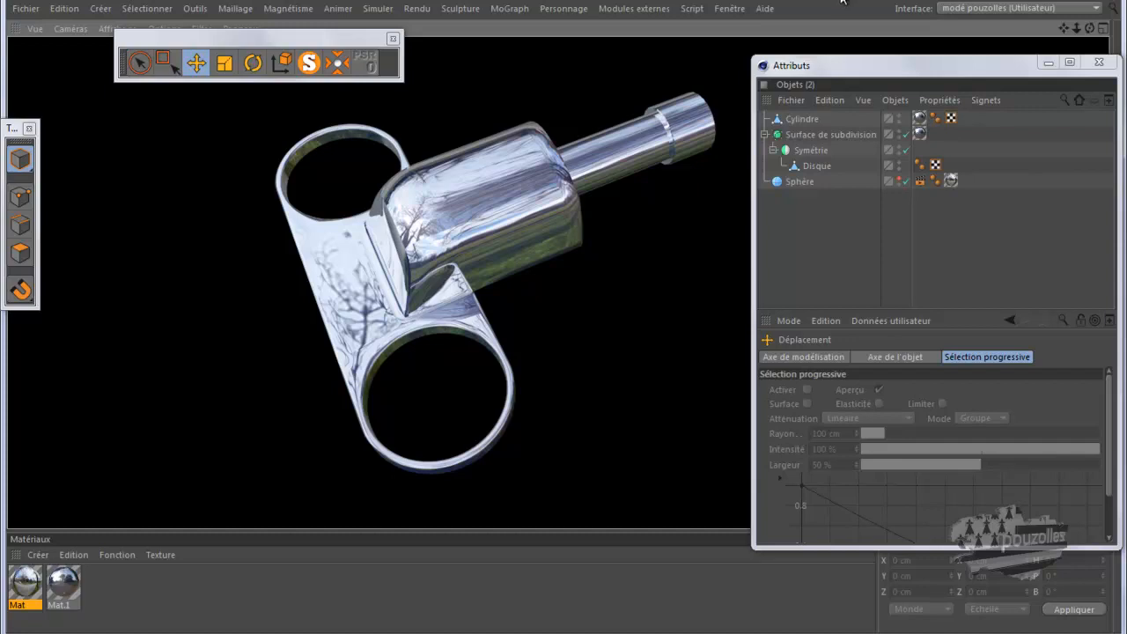
{"action": "mouse_move", "coordinate": [255, 633]}
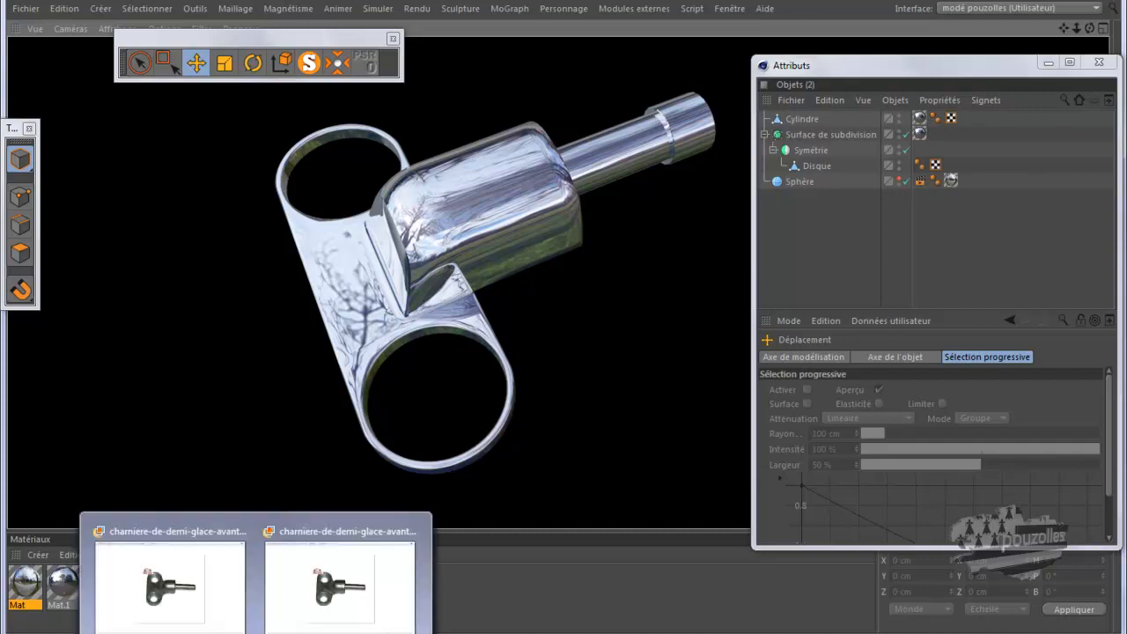
{"action": "left_click", "coordinate": [413, 533]}
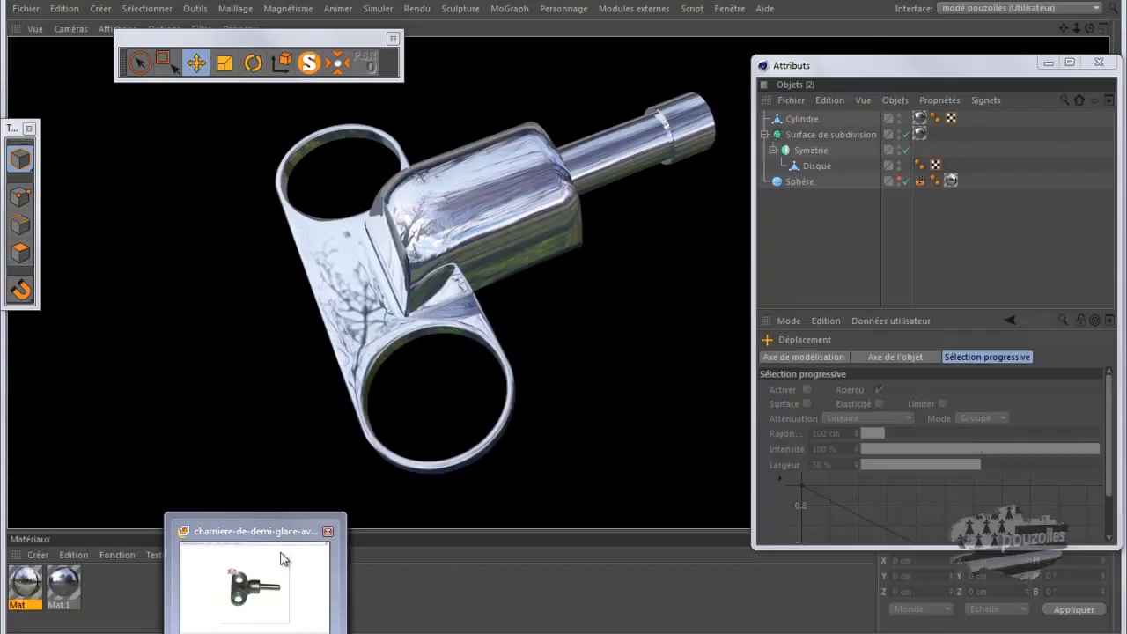
{"action": "left_click", "coordinate": [252, 568]}
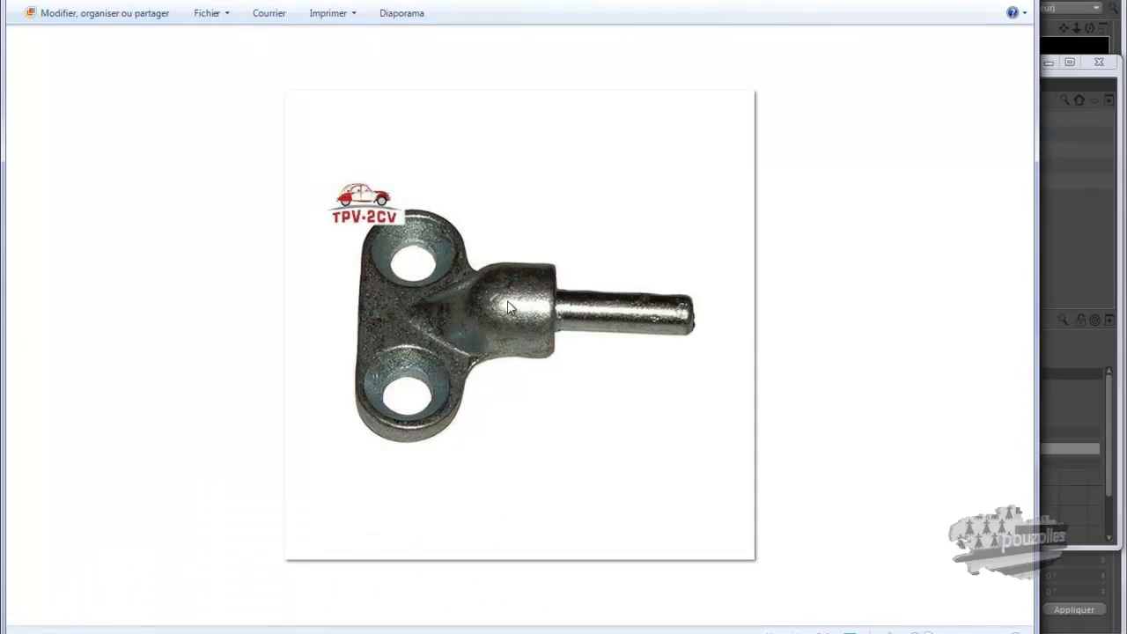
{"action": "scroll", "coordinate": [507, 300], "scroll_direction": "up", "scroll_amount": 3}
{"action": "scroll", "coordinate": [507, 300], "scroll_direction": "down", "scroll_amount": 2}
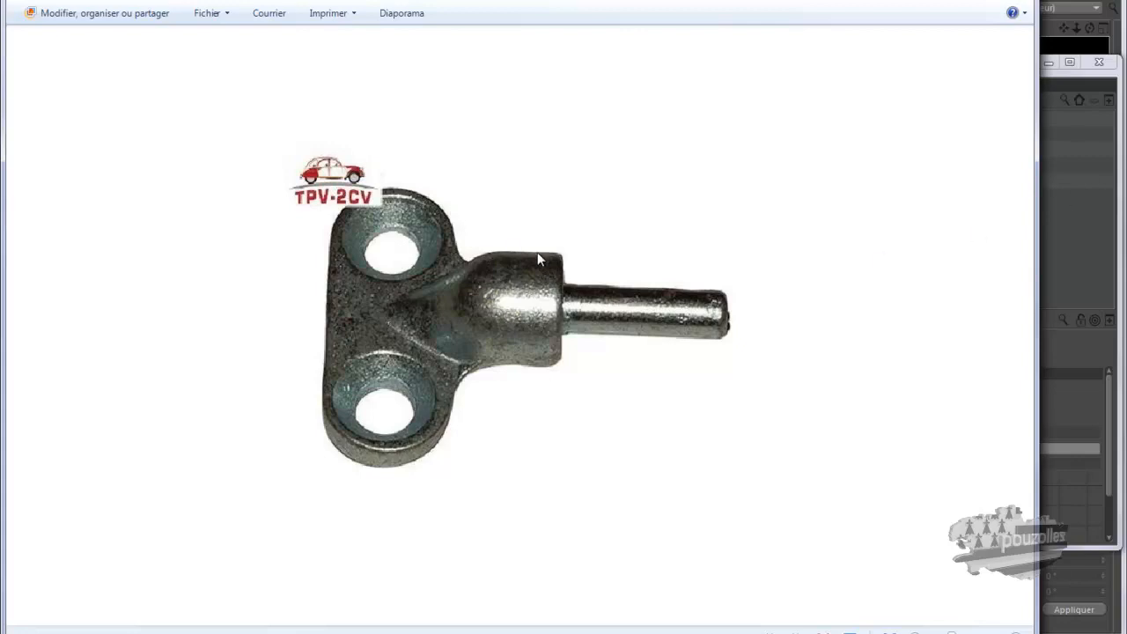
{"action": "left_click", "coordinate": [1114, 81]}
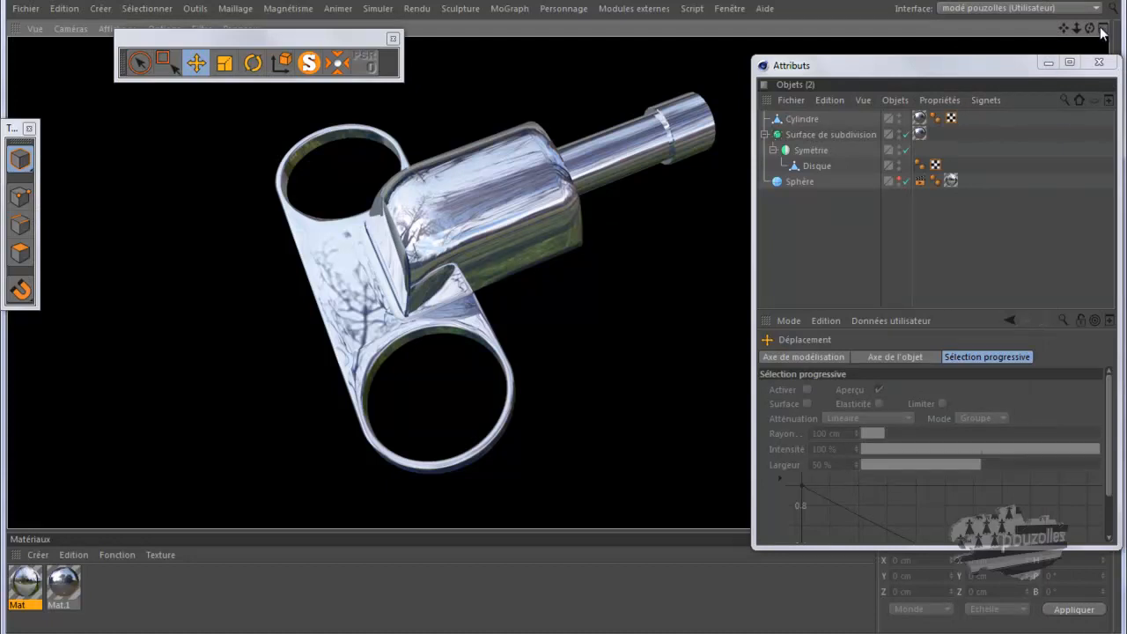
Step: Examine the hinge model from several angles, inspect its symmetry and subdivision surface objects, and render the view again
{"action": "left_click_drag", "start_coordinate": [1090, 29], "coordinate": [565, 323]}
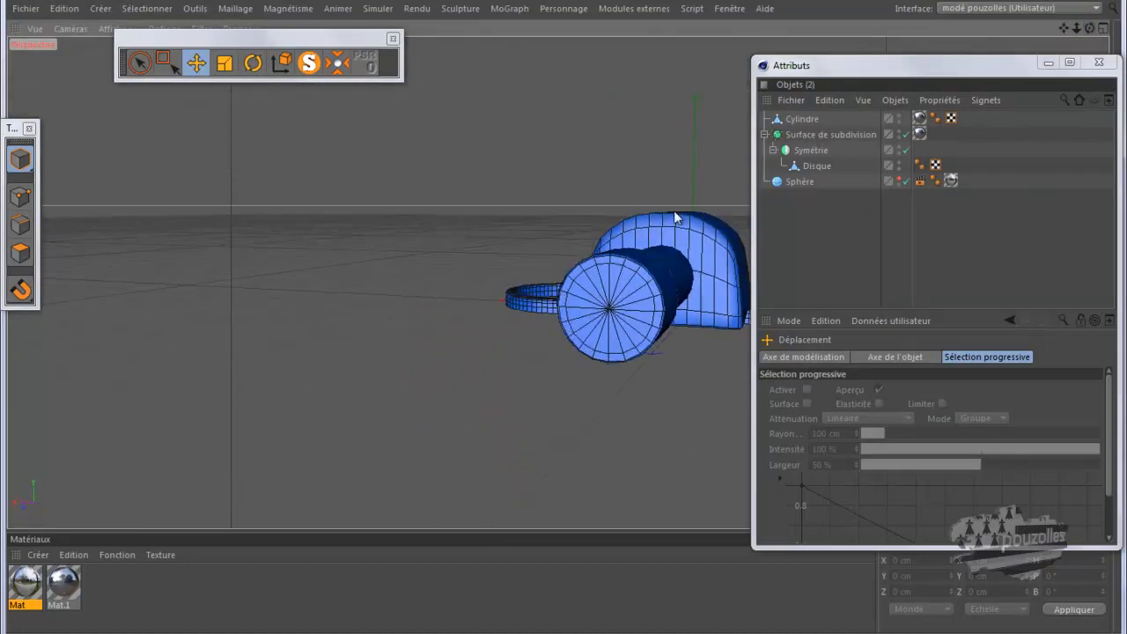
{"action": "left_click_drag", "start_coordinate": [432, 244], "coordinate": [233, 243], "text": "alt"}
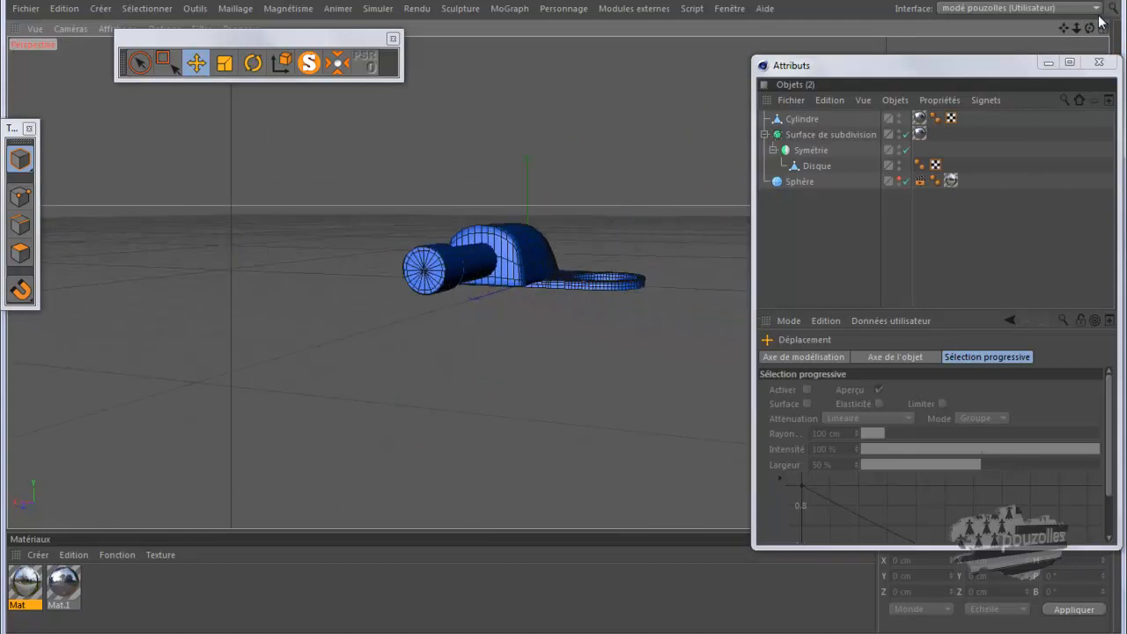
{"action": "left_click_drag", "start_coordinate": [1089, 29], "coordinate": [559, 319]}
{"action": "left_click_drag", "start_coordinate": [1089, 31], "coordinate": [562, 316]}
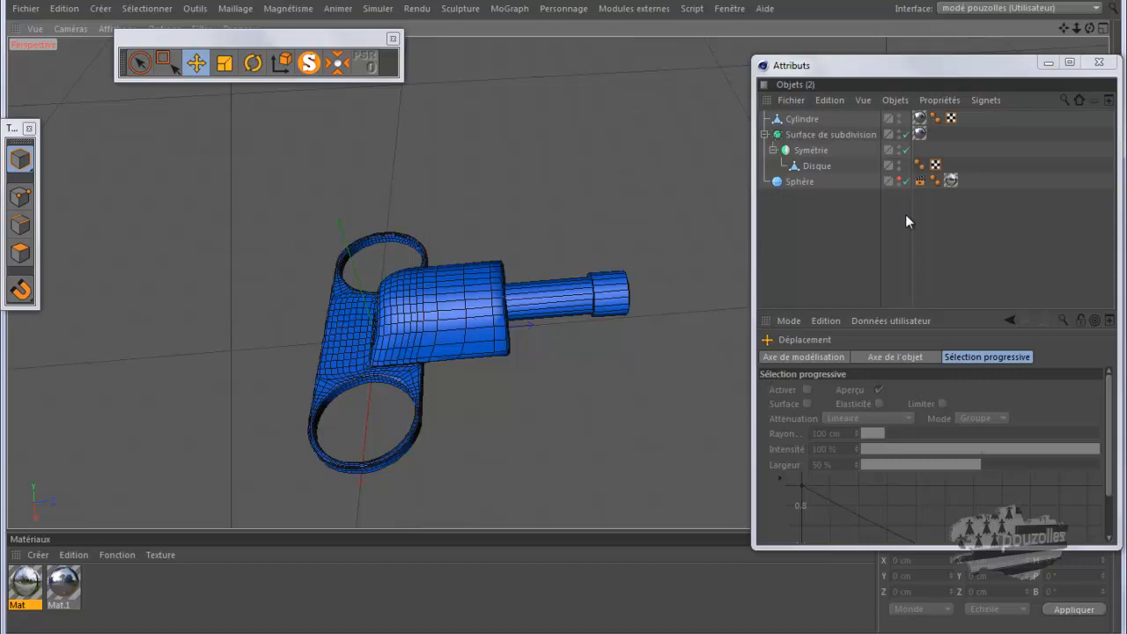
{"action": "left_click", "coordinate": [996, 113]}
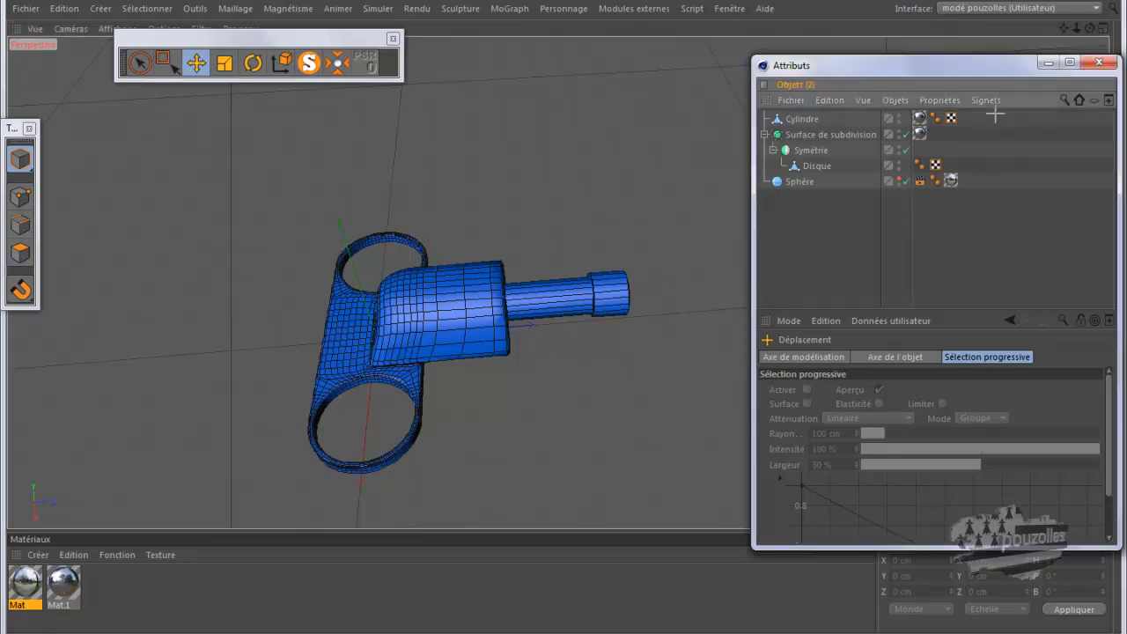
{"action": "left_click_drag", "start_coordinate": [996, 113], "coordinate": [814, 174]}
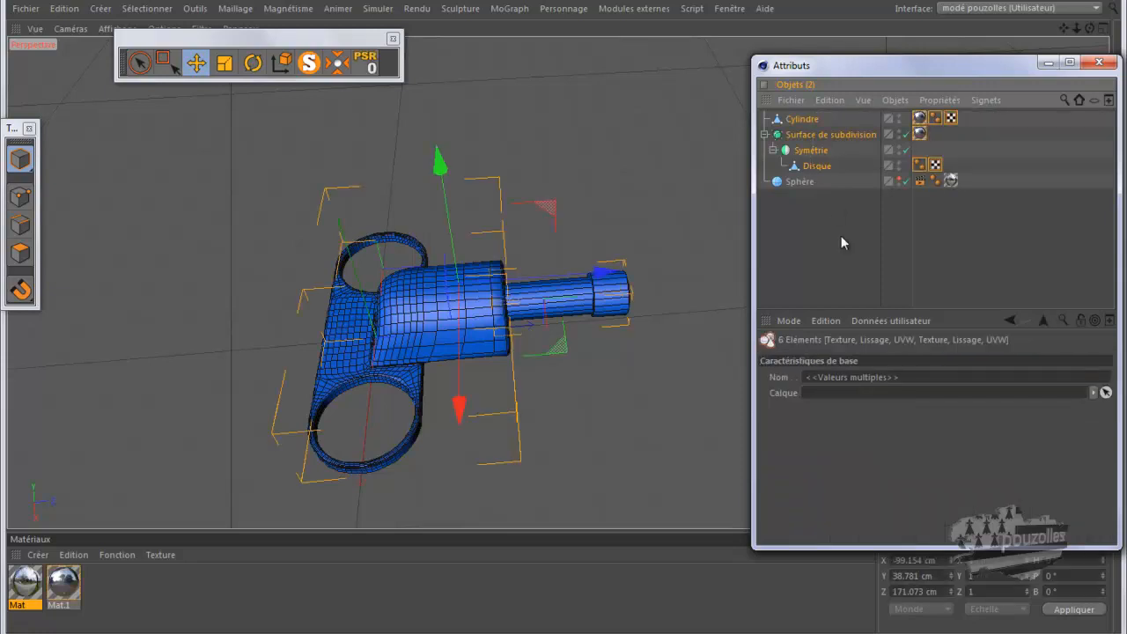
{"action": "left_click", "coordinate": [811, 150]}
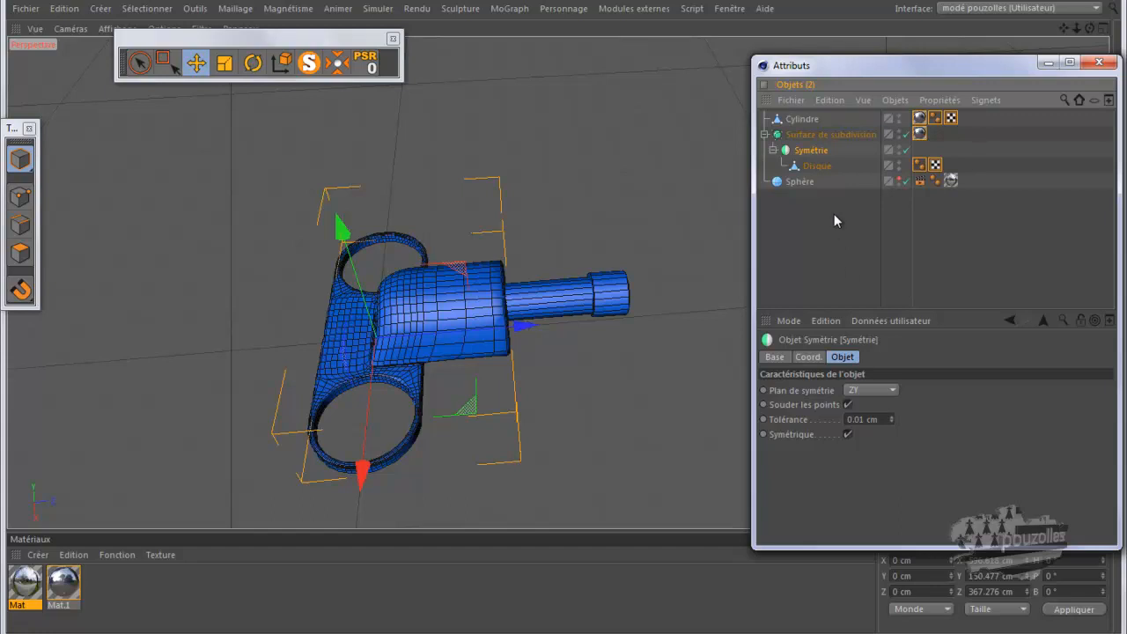
{"action": "left_click", "coordinate": [814, 135]}
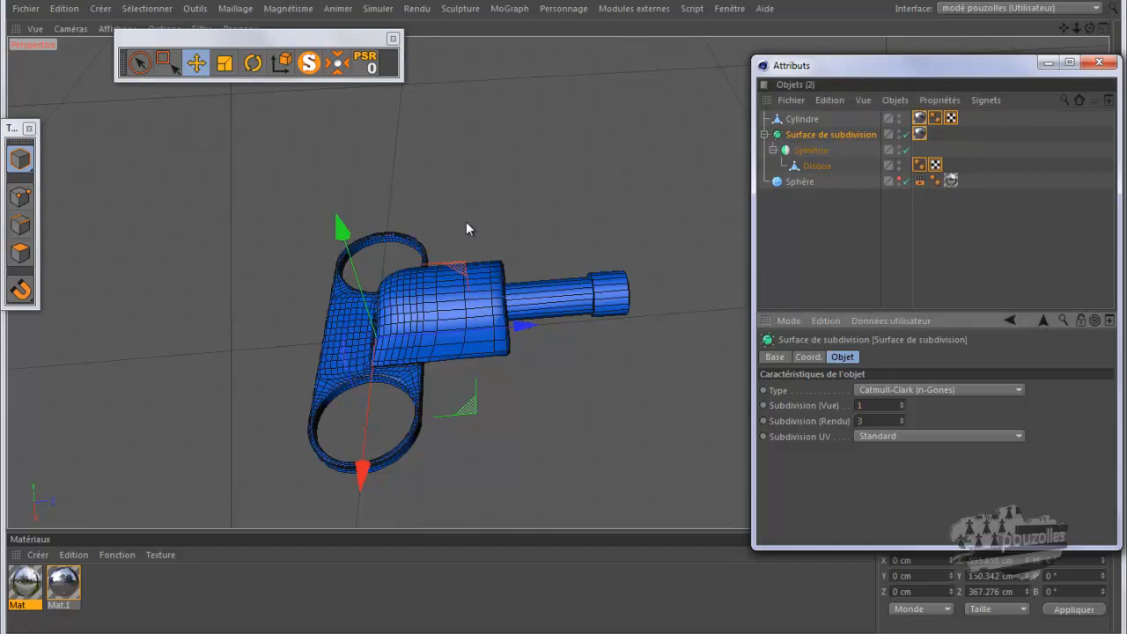
{"action": "key", "text": "ctrl+r"}
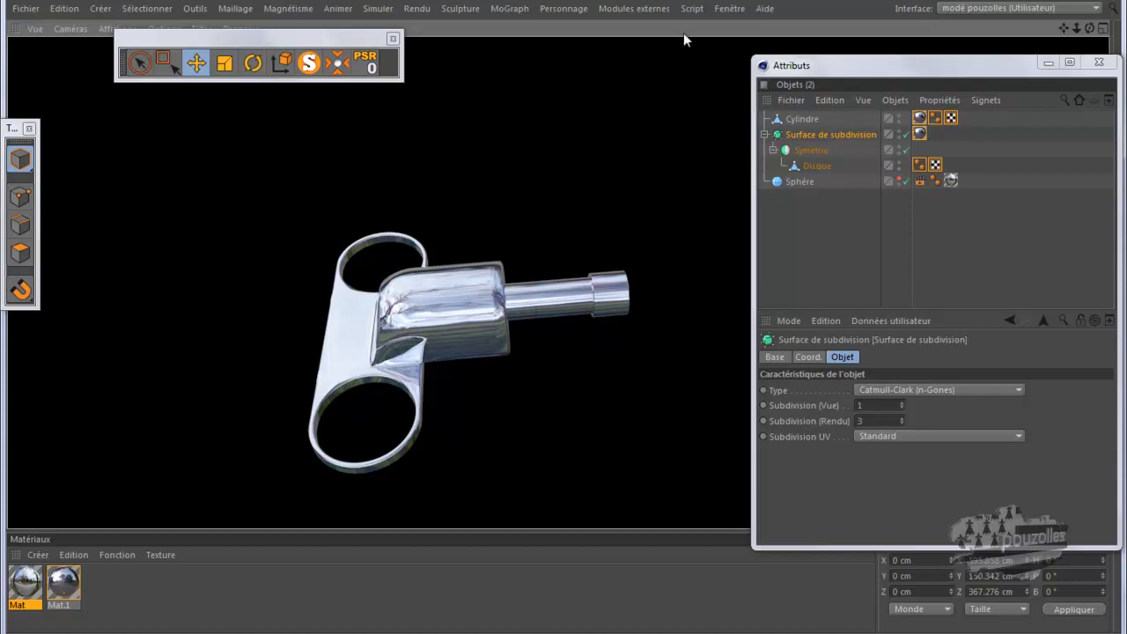
Step: Switch to the 2 cv.c4d scene and examine where the hinge sits on the car's front side window and door pillar
{"action": "left_click", "coordinate": [729, 8]}
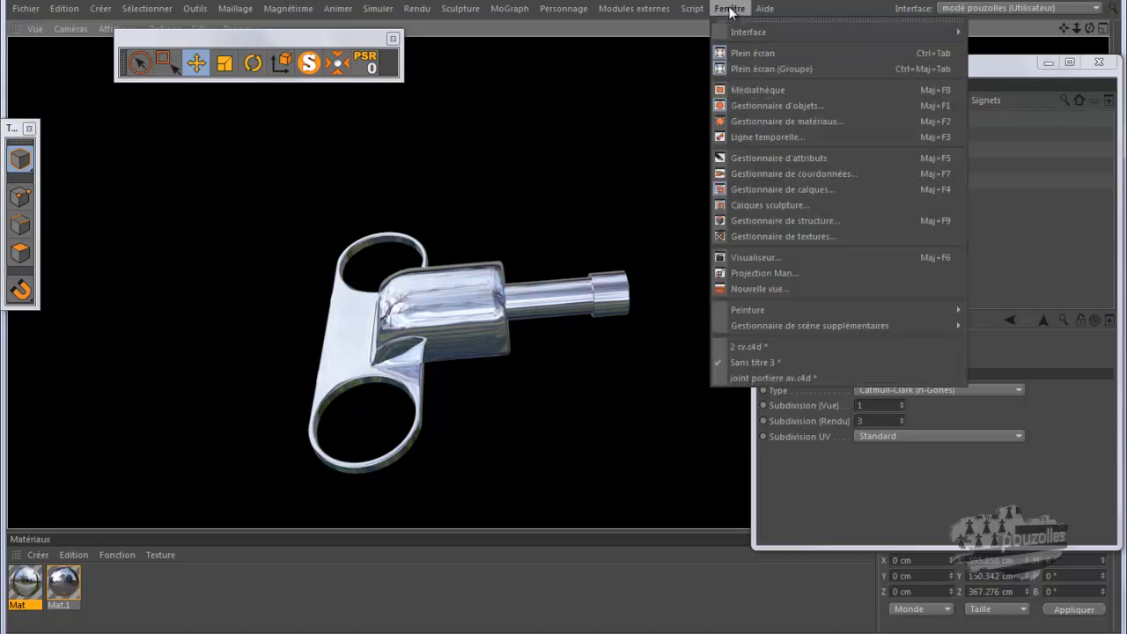
{"action": "left_click", "coordinate": [758, 345]}
{"action": "left_click_drag", "start_coordinate": [596, 340], "coordinate": [384, 233], "text": "alt"}
{"action": "scroll", "coordinate": [384, 234], "scroll_direction": "down", "scroll_amount": 6}
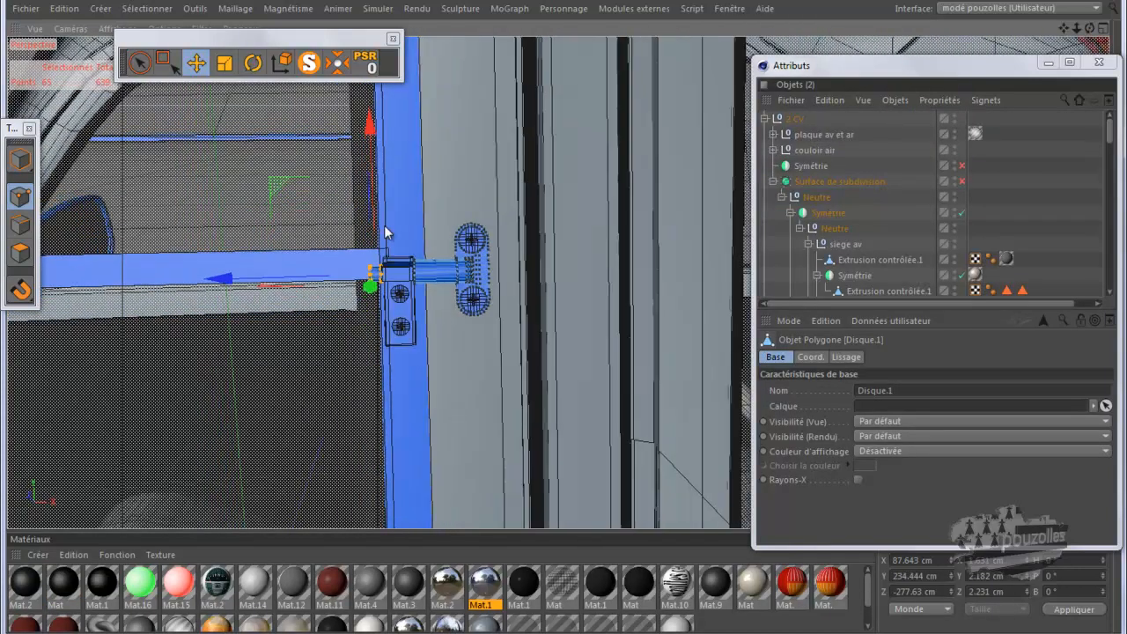
{"action": "scroll", "coordinate": [387, 230], "scroll_direction": "down", "scroll_amount": 6}
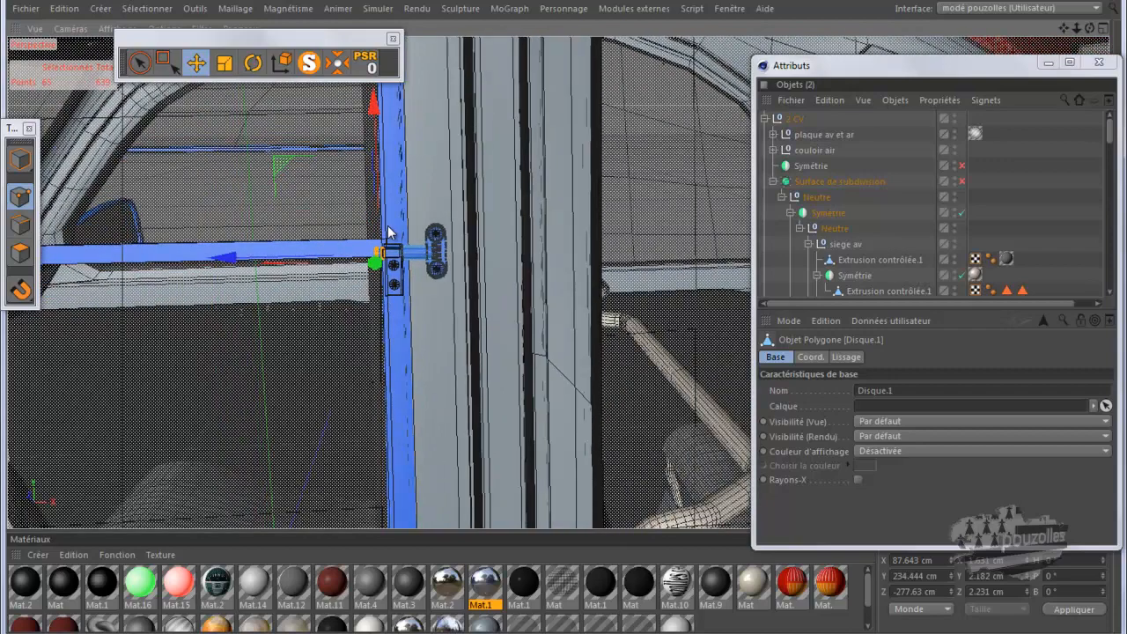
{"action": "scroll", "coordinate": [403, 230], "scroll_direction": "down", "scroll_amount": 6}
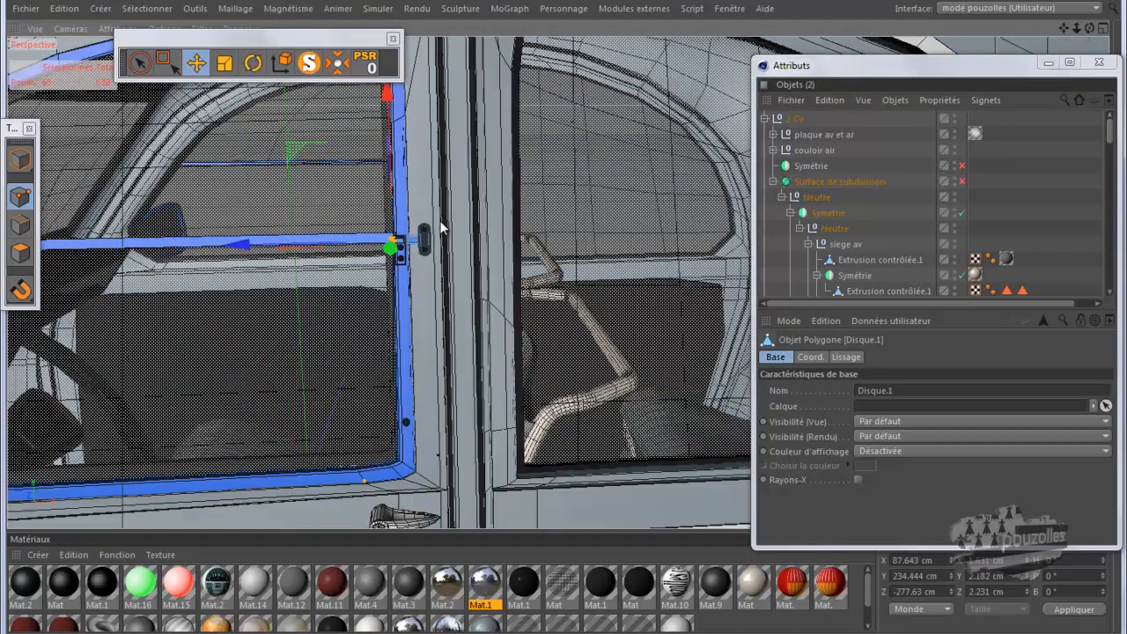
{"action": "scroll", "coordinate": [445, 228], "scroll_direction": "down", "scroll_amount": 6}
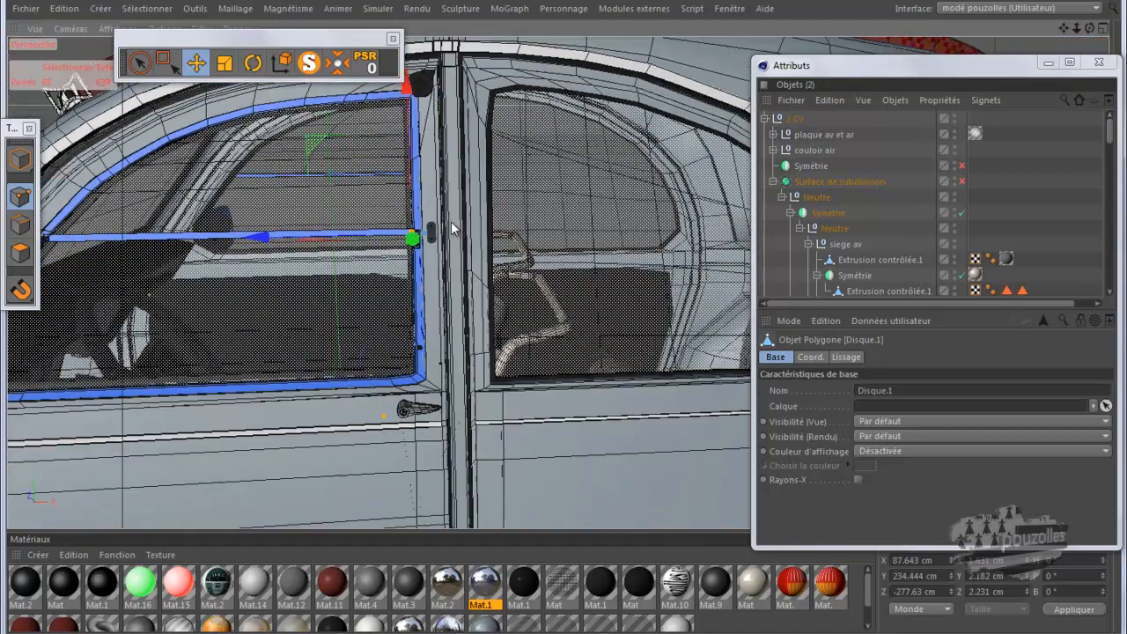
{"action": "scroll", "coordinate": [459, 229], "scroll_direction": "down", "scroll_amount": 6}
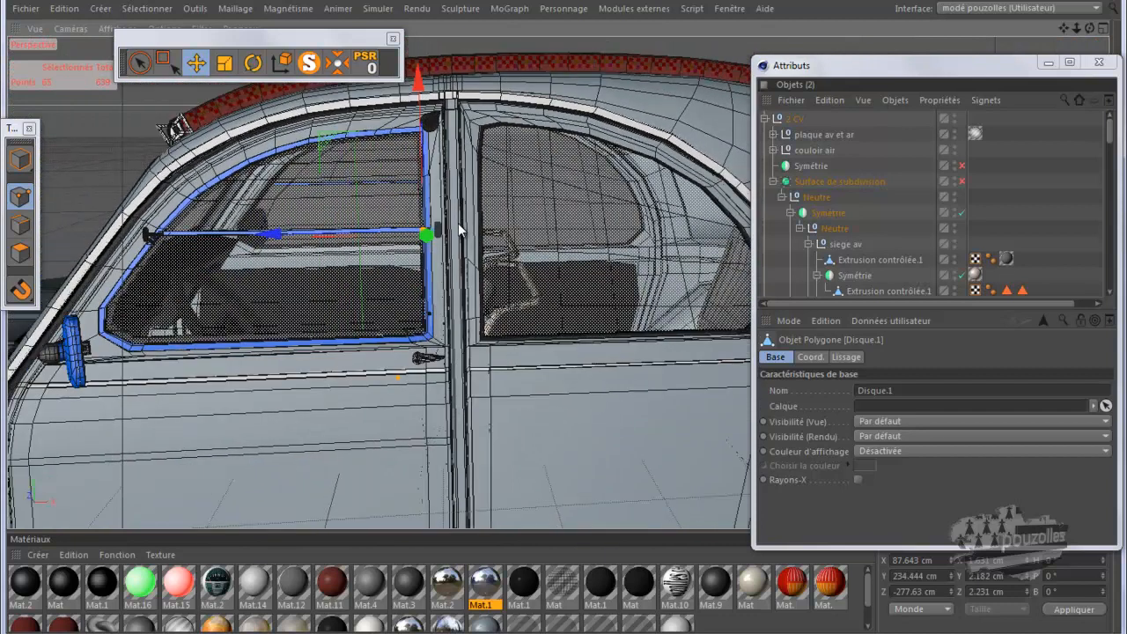
{"action": "scroll", "coordinate": [458, 229], "scroll_direction": "down", "scroll_amount": 2}
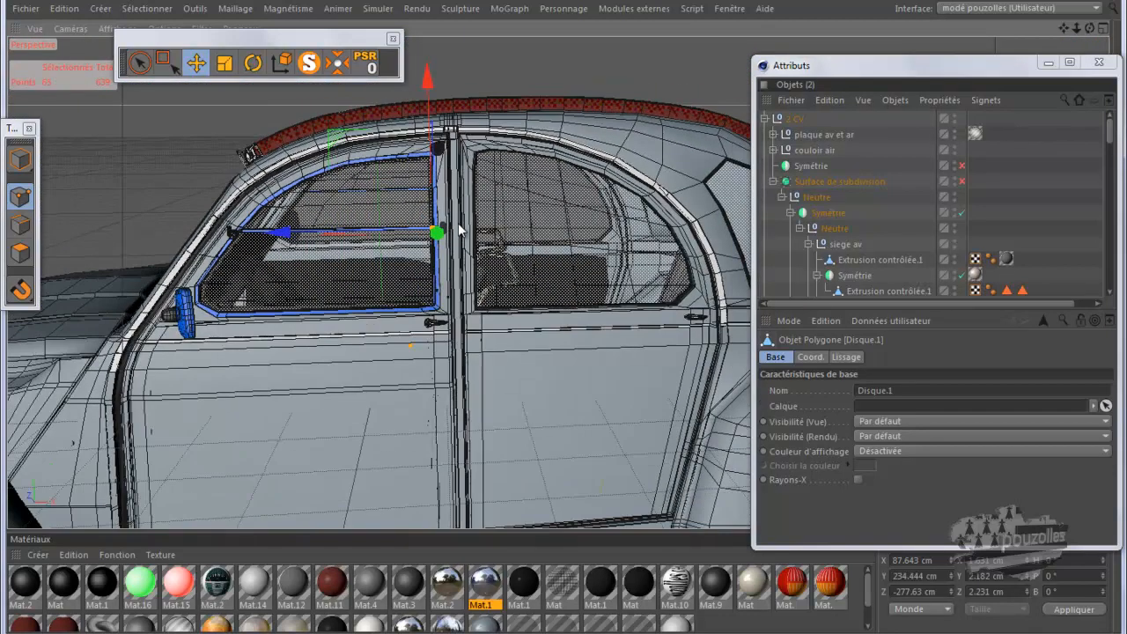
{"action": "scroll", "coordinate": [459, 229], "scroll_direction": "down", "scroll_amount": 5}
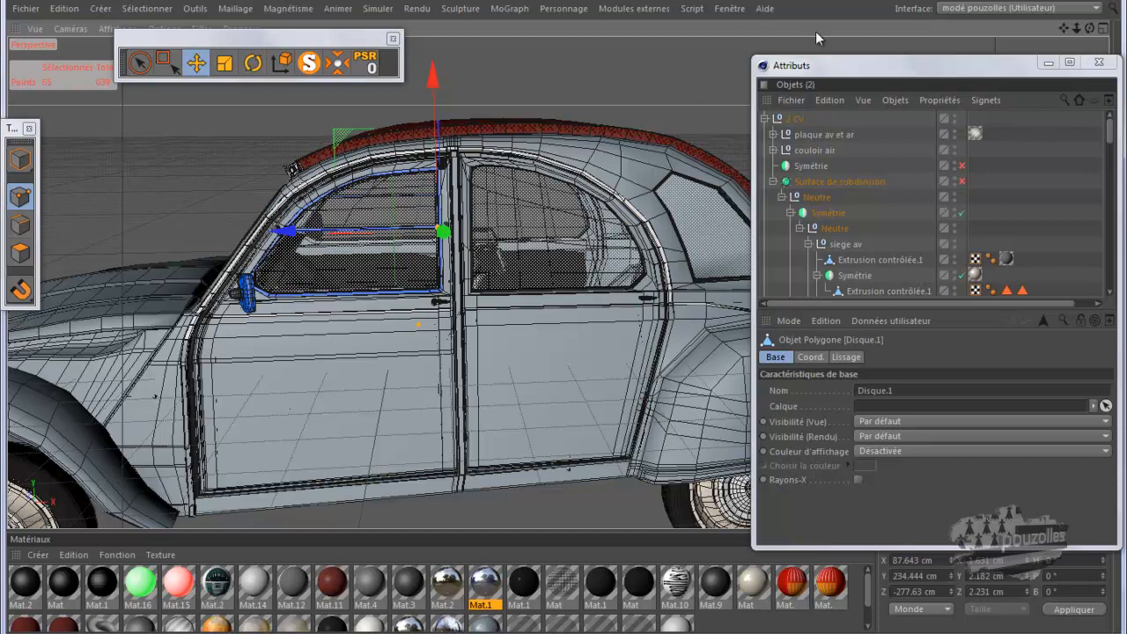
Step: Return to the Sans titre 3 scene and delete the Cylindre, Surface de subdivision, Symétrie and Disque objects, keeping only the sphere
{"action": "left_click", "coordinate": [728, 13]}
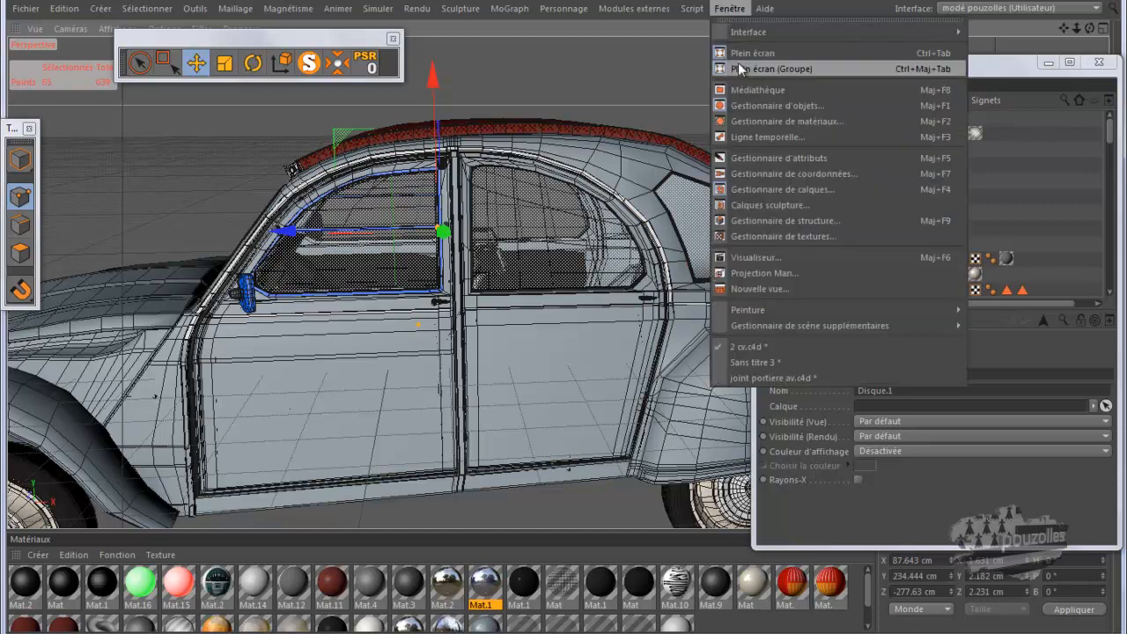
{"action": "left_click", "coordinate": [753, 361]}
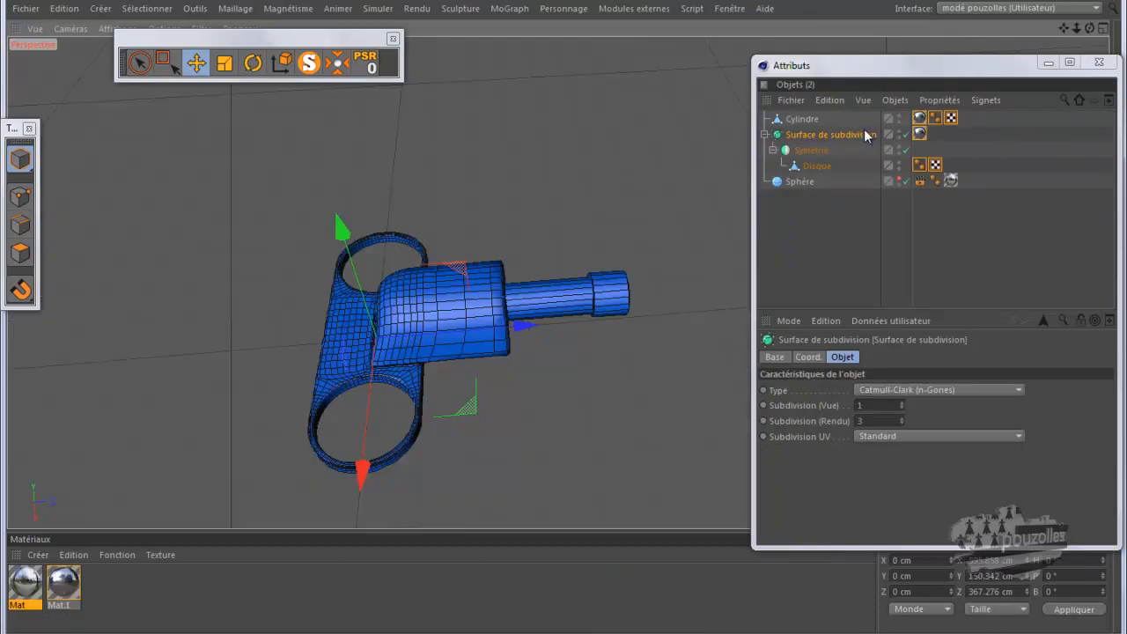
{"action": "left_click_drag", "start_coordinate": [983, 115], "coordinate": [798, 168]}
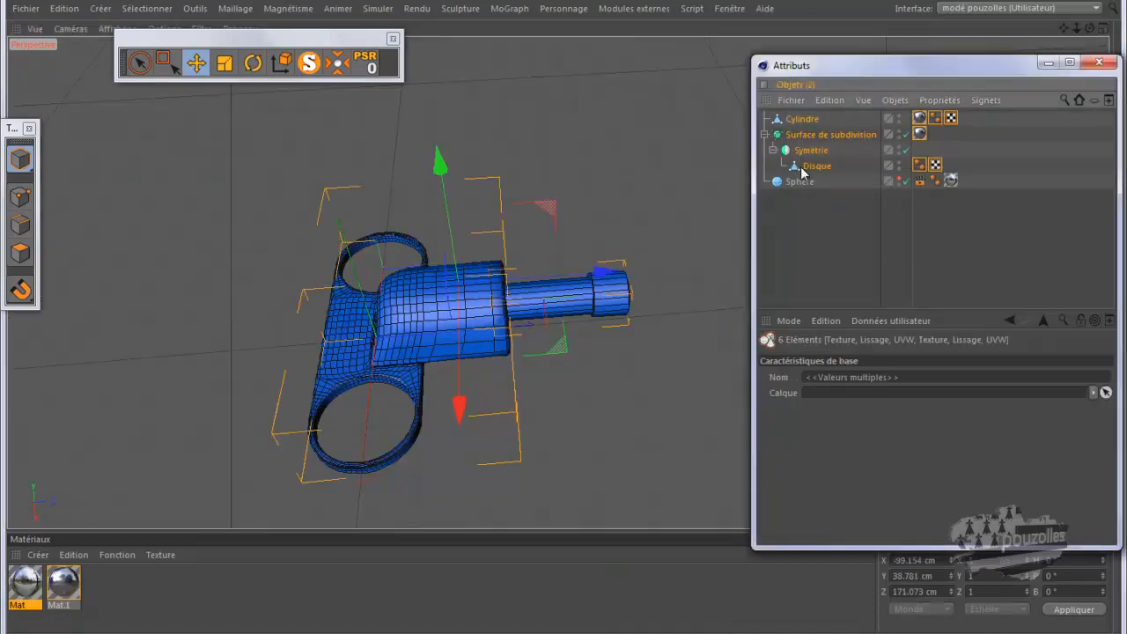
{"action": "key", "text": "Delete"}
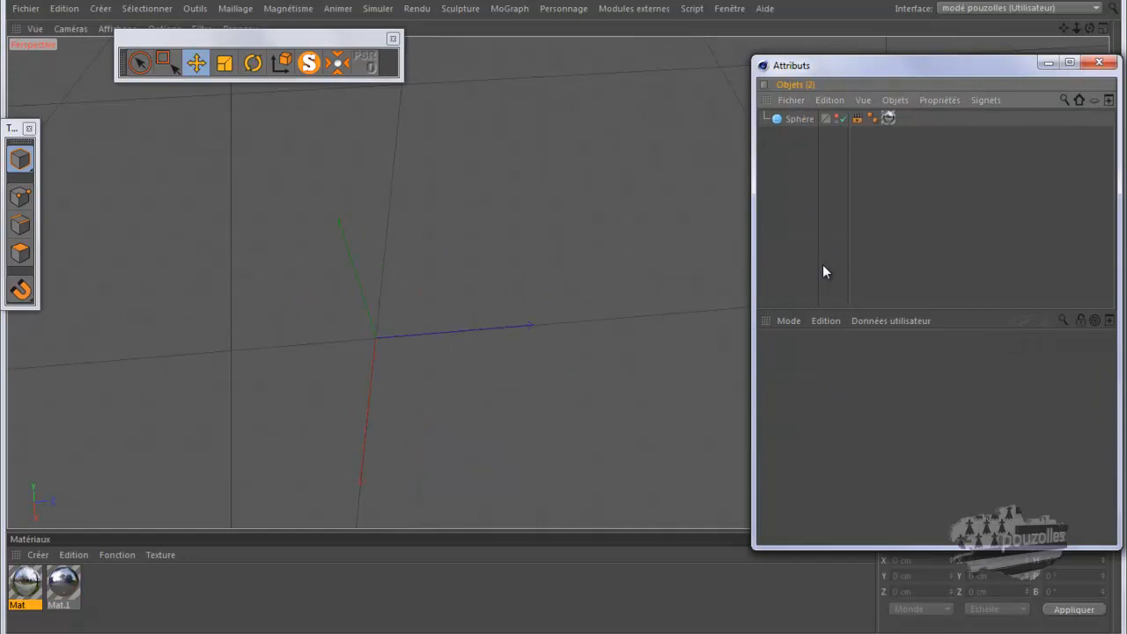
Step: Add a Disque primitive to the scene
{"action": "left_click", "coordinate": [795, 119]}
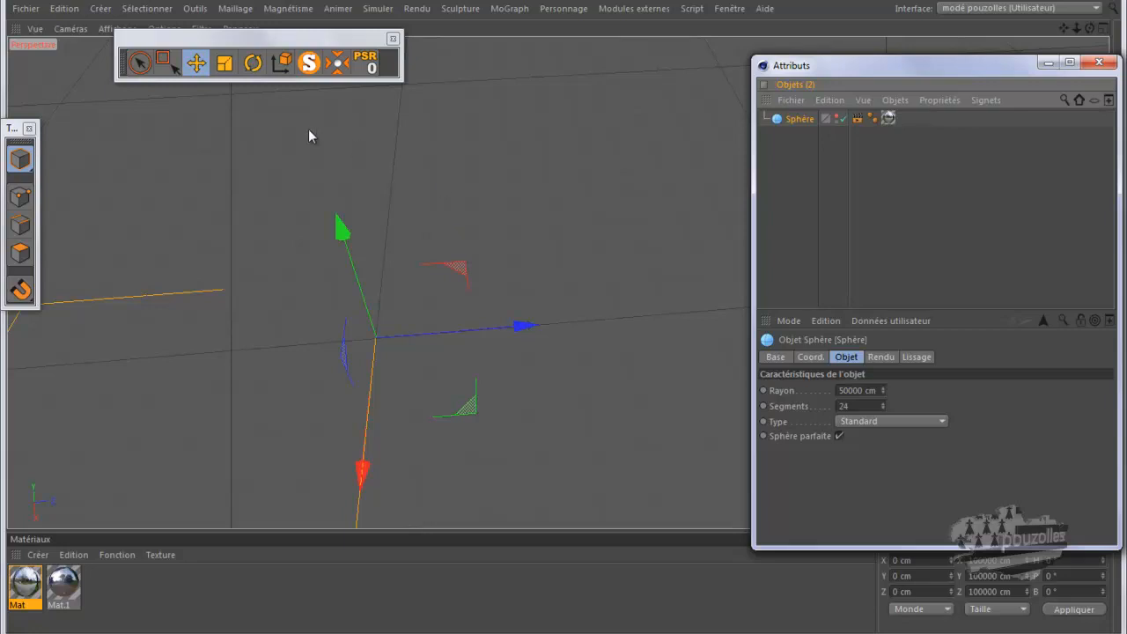
{"action": "left_click", "coordinate": [98, 9]}
{"action": "mouse_move", "coordinate": [99, 34]}
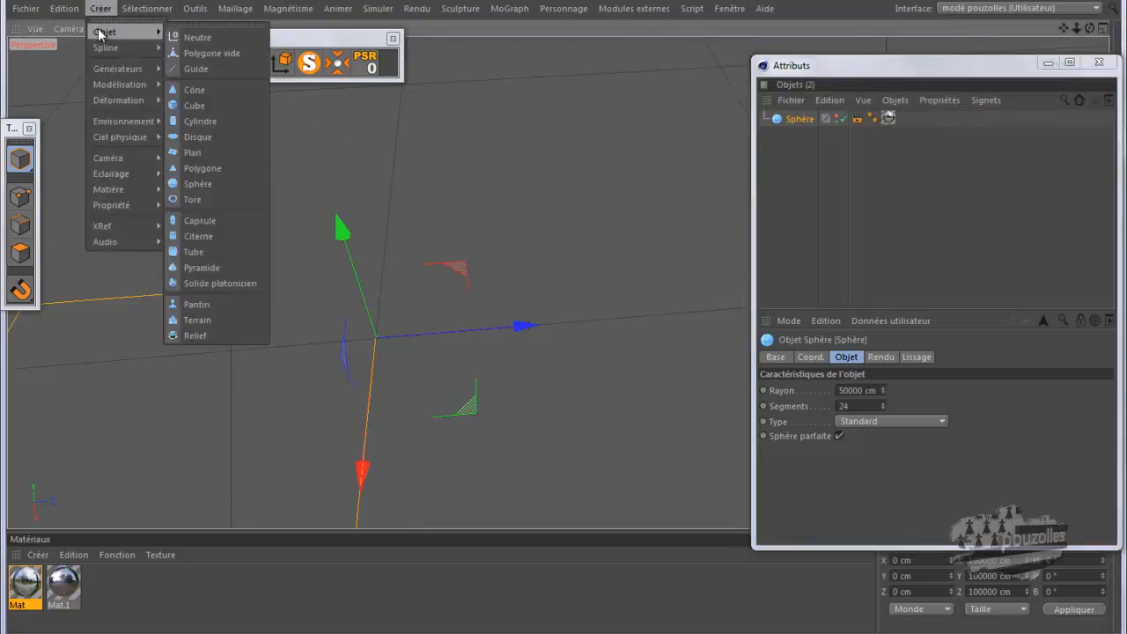
{"action": "left_click", "coordinate": [205, 136]}
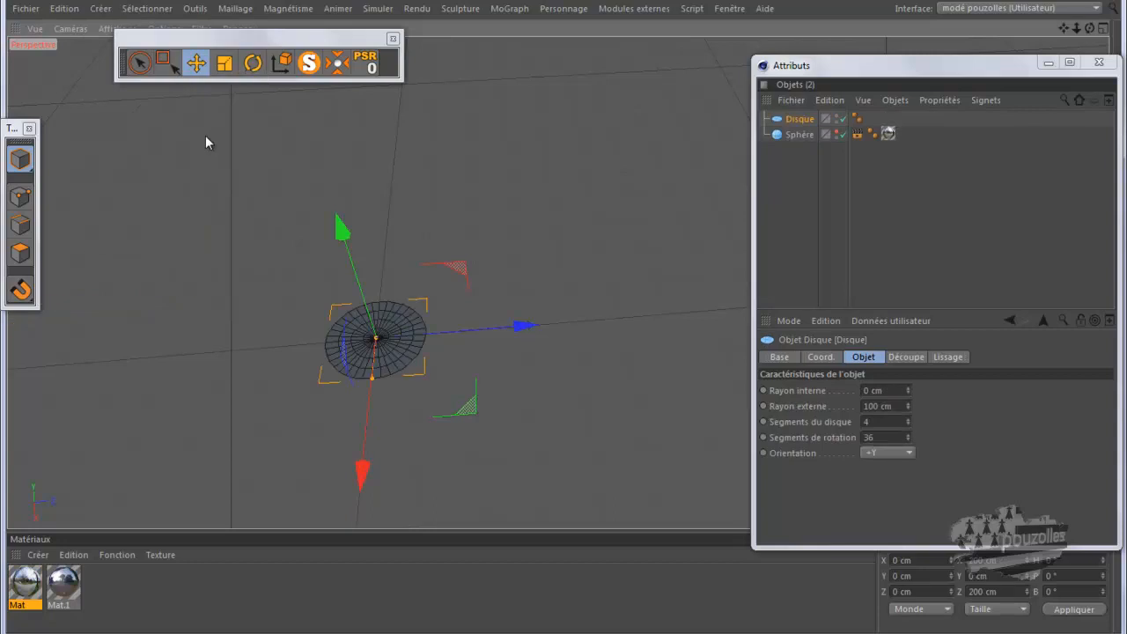
Step: In the top view, move the disc along the X axis to about -200 cm
{"action": "left_click_drag", "start_coordinate": [371, 379], "coordinate": [361, 361]}
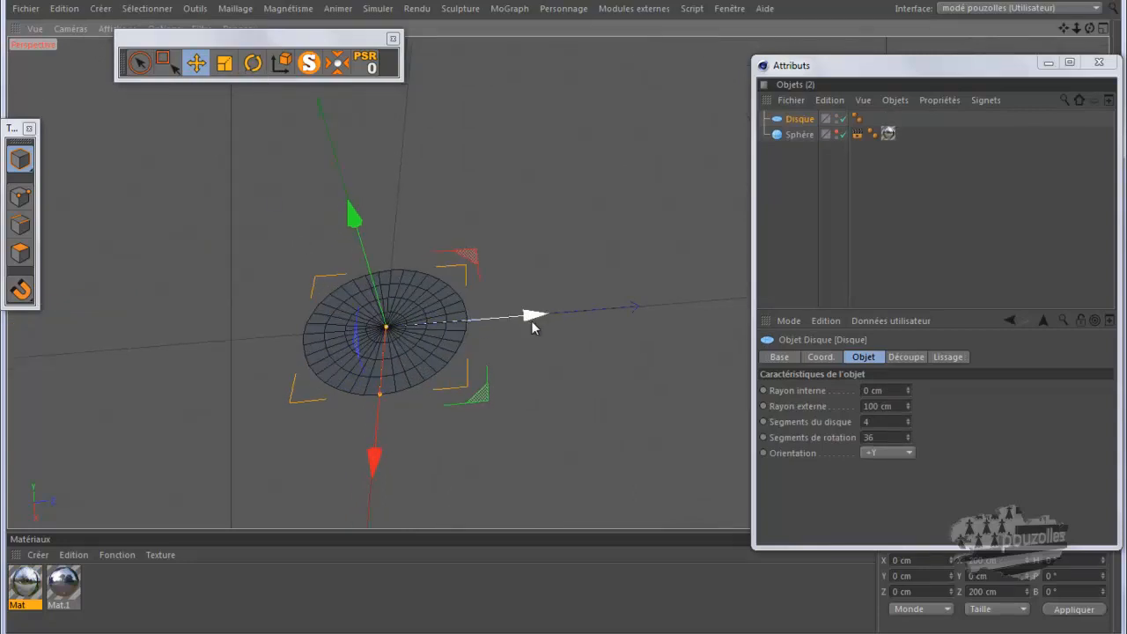
{"action": "middle_click", "coordinate": [529, 324]}
{"action": "middle_click", "coordinate": [634, 238]}
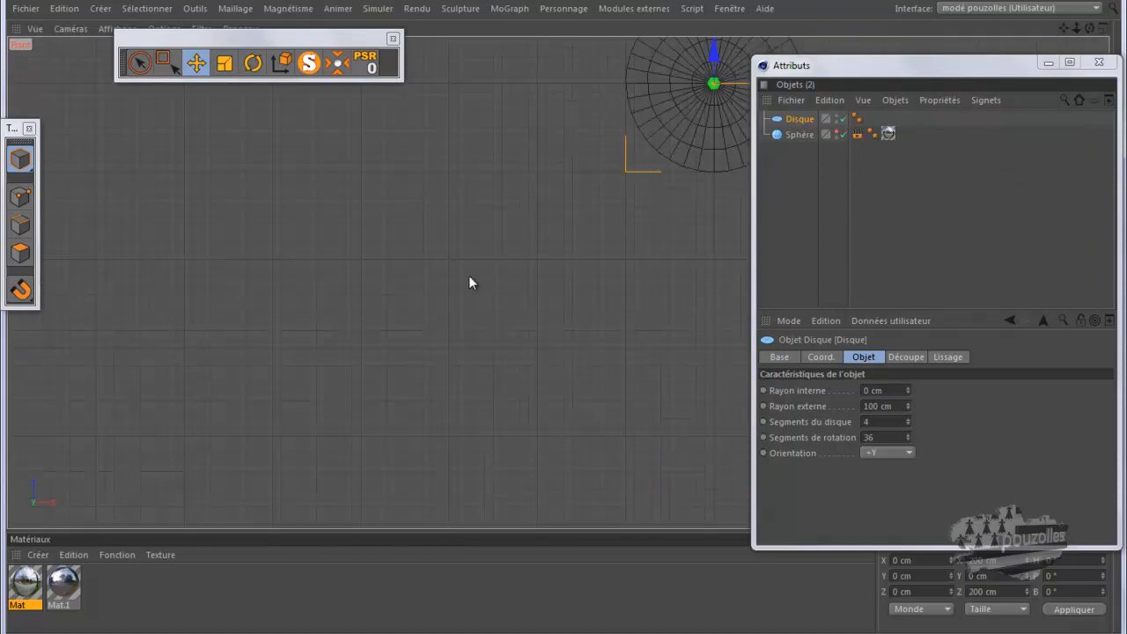
{"action": "scroll", "coordinate": [507, 258], "scroll_direction": "down", "scroll_amount": 3}
{"action": "middle_click_drag", "start_coordinate": [475, 273], "coordinate": [357, 334], "text": "alt"}
{"action": "scroll", "coordinate": [442, 131], "scroll_direction": "up", "scroll_amount": 1}
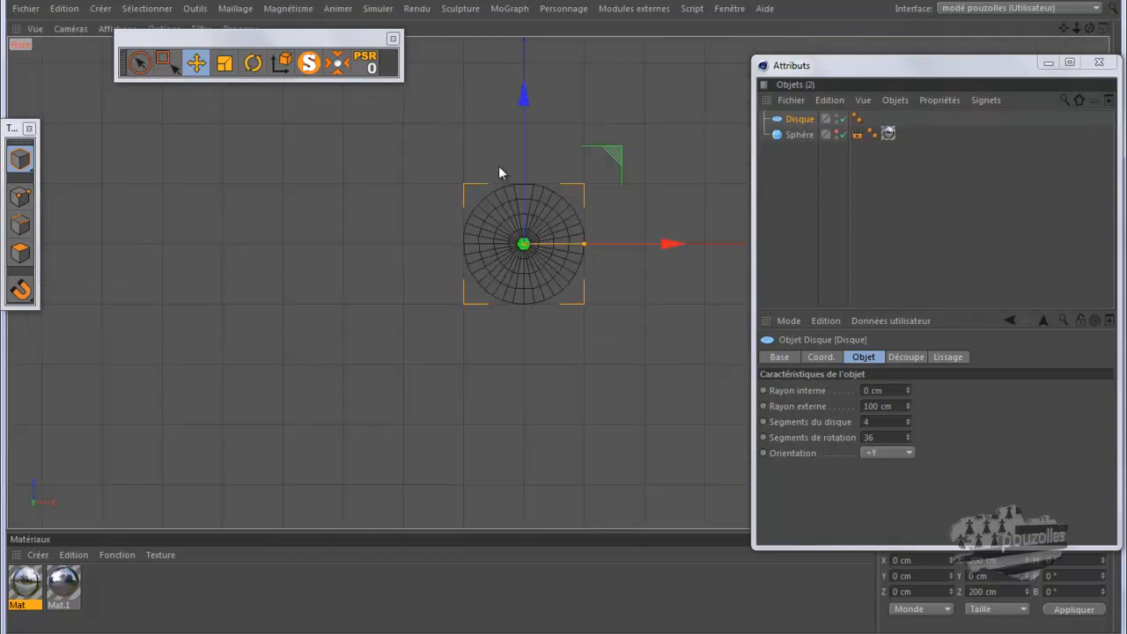
{"action": "left_click_drag", "start_coordinate": [674, 244], "coordinate": [554, 257]}
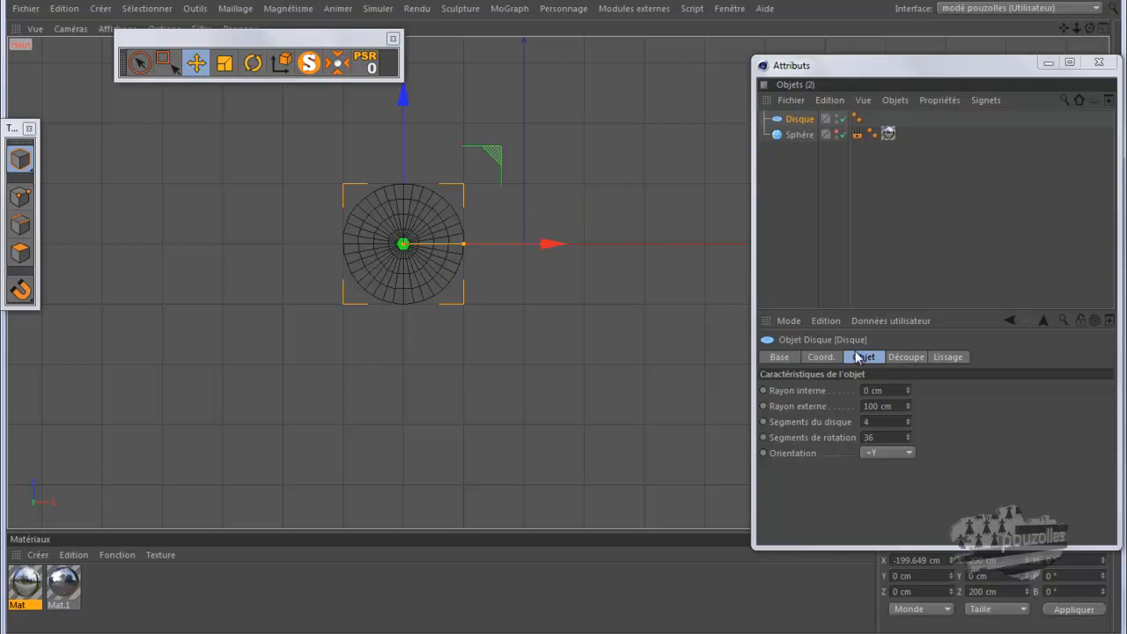
Step: Set the disc to 1 disc segment and 30 rotation segments
{"action": "left_click", "coordinate": [907, 424]}
{"action": "left_click", "coordinate": [908, 424]}
{"action": "left_click", "coordinate": [908, 425]}
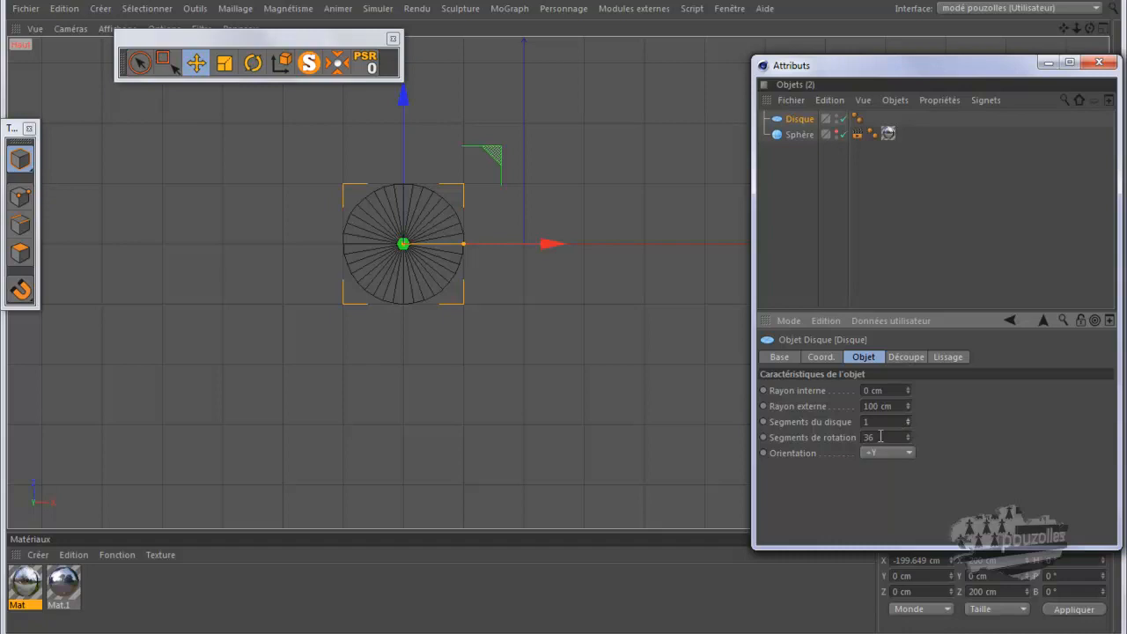
{"action": "double_click", "coordinate": [880, 437]}
{"action": "type", "text": "30"}
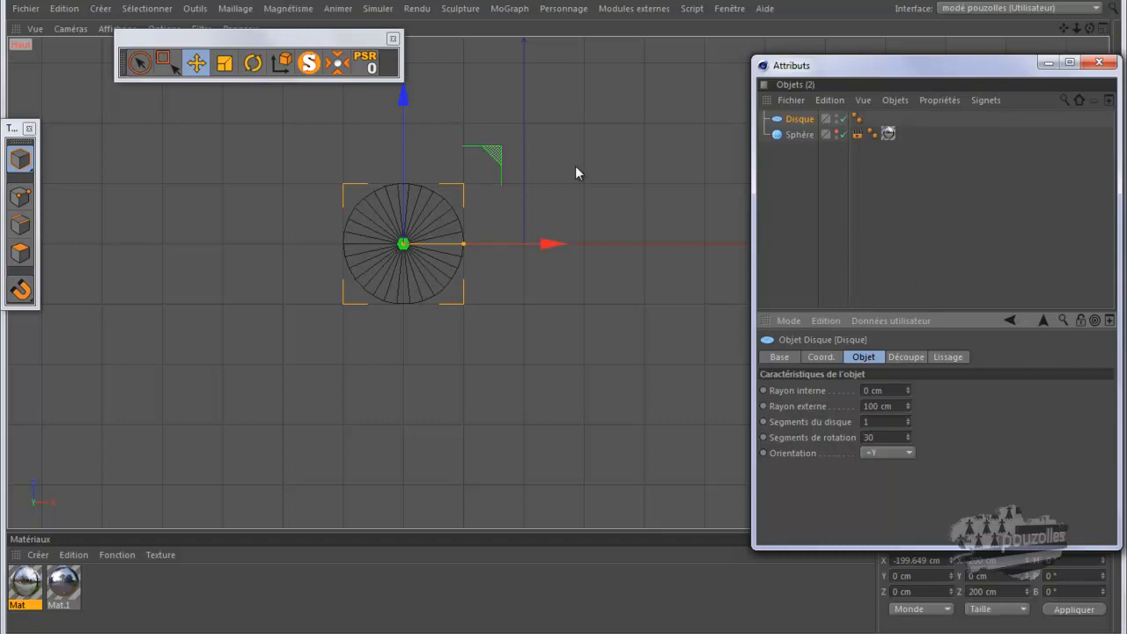
Step: Make the disc editable and, in point mode, cut a loop with the Knife about 15.6% inside its outer rim
{"action": "left_click", "coordinate": [753, 119]}
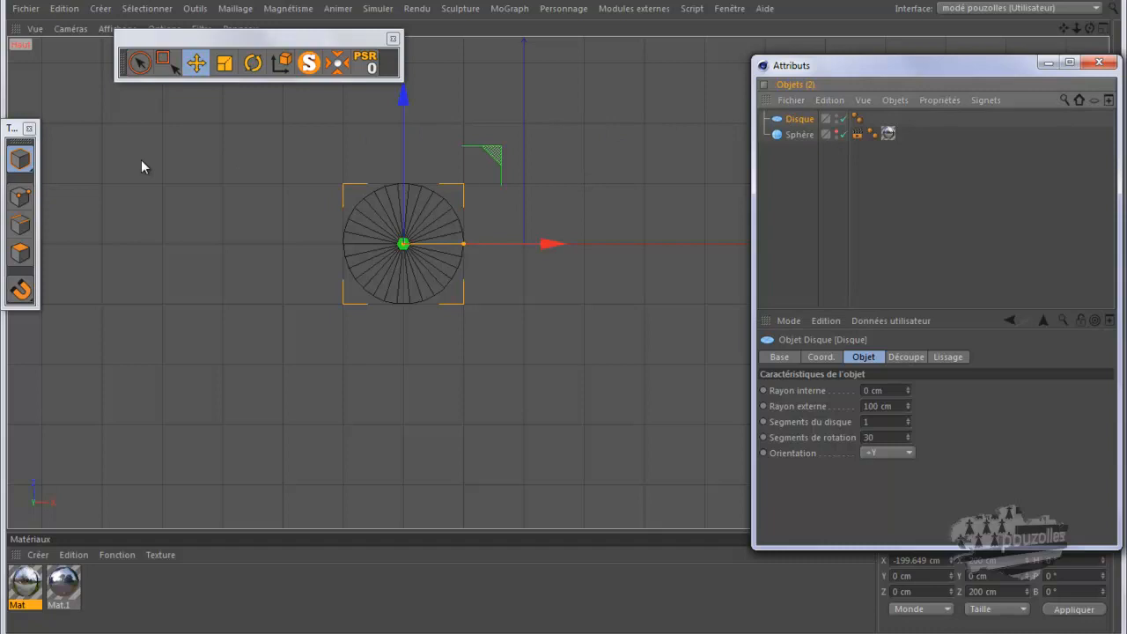
{"action": "key", "text": "c"}
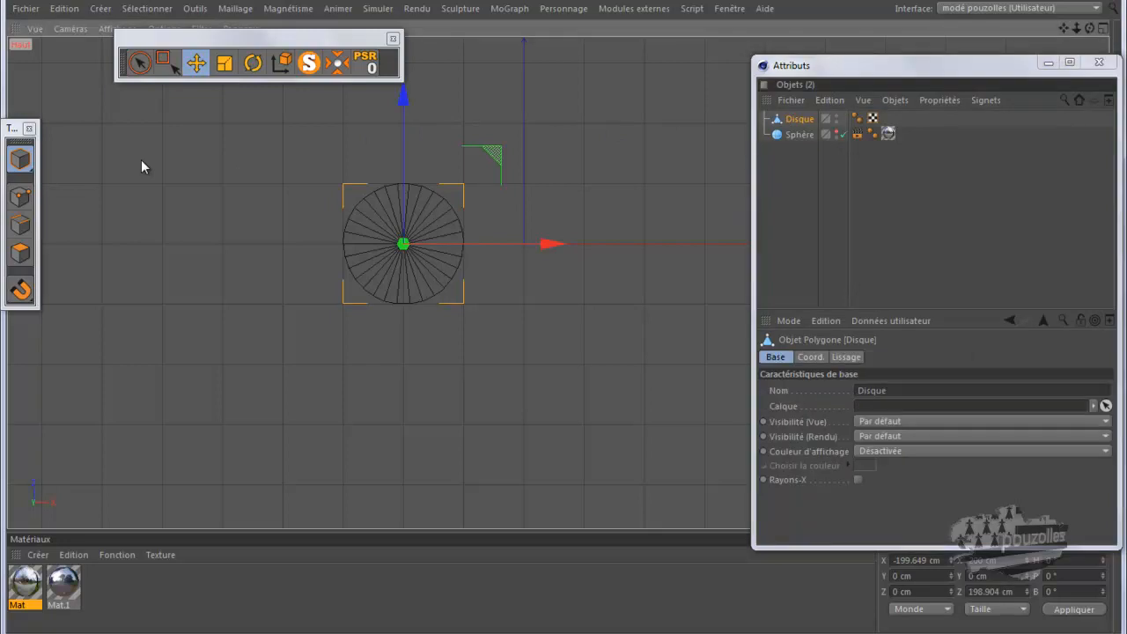
{"action": "left_click", "coordinate": [21, 197]}
{"action": "scroll", "coordinate": [359, 205], "scroll_direction": "up", "scroll_amount": 5}
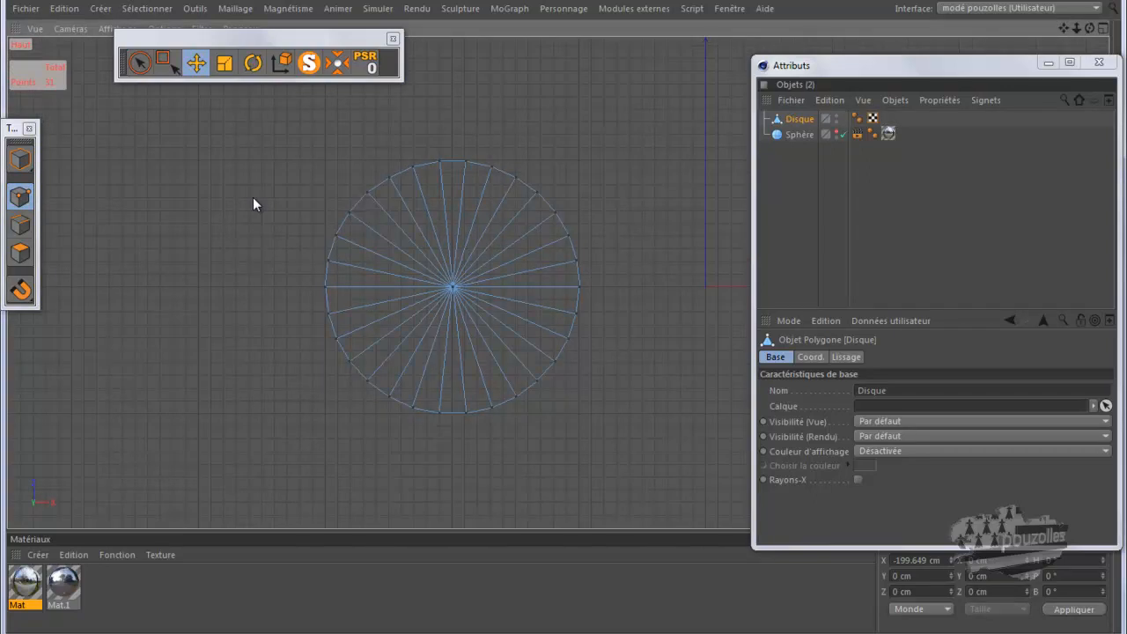
{"action": "key", "text": "k"}
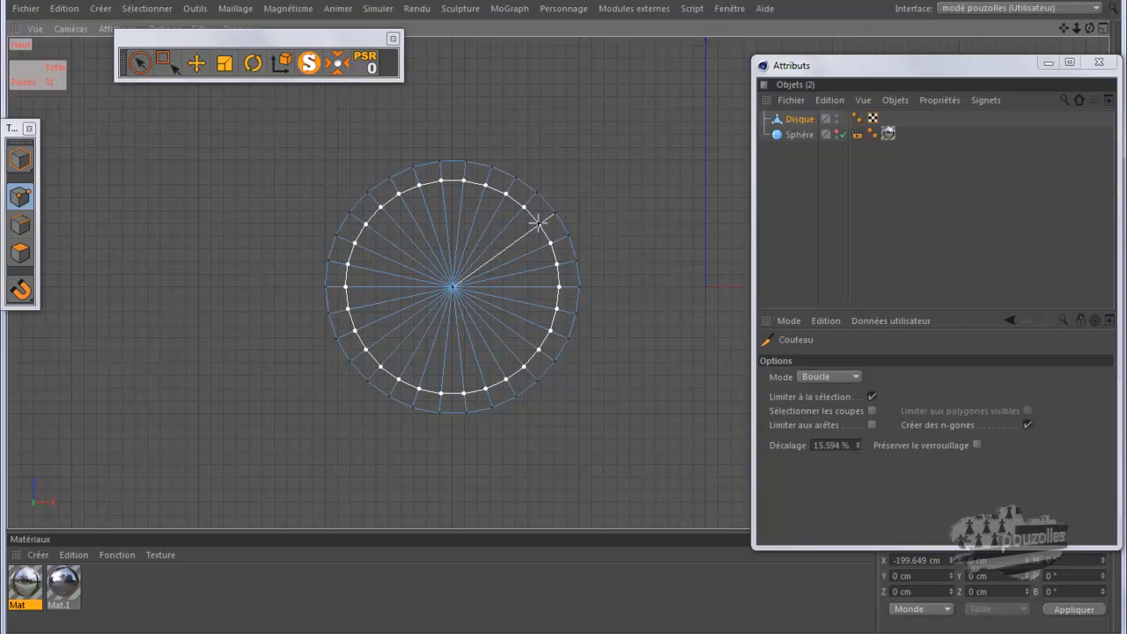
{"action": "left_click", "coordinate": [536, 225]}
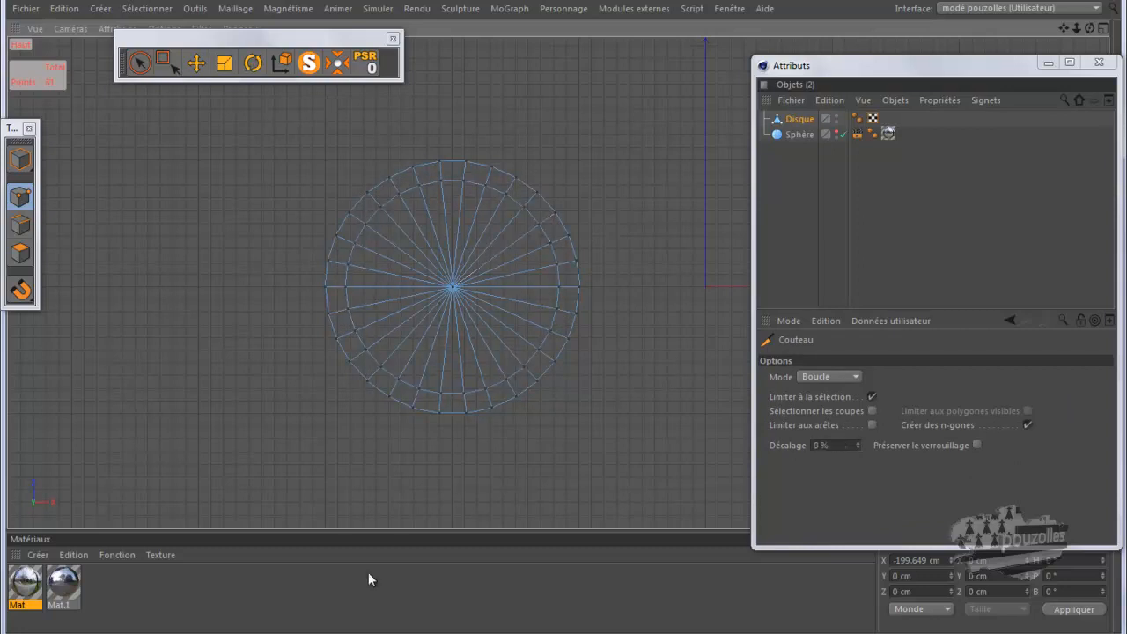
Step: Delete the disc's centre point to leave only an open ring
{"action": "key", "text": "alt+Tab"}
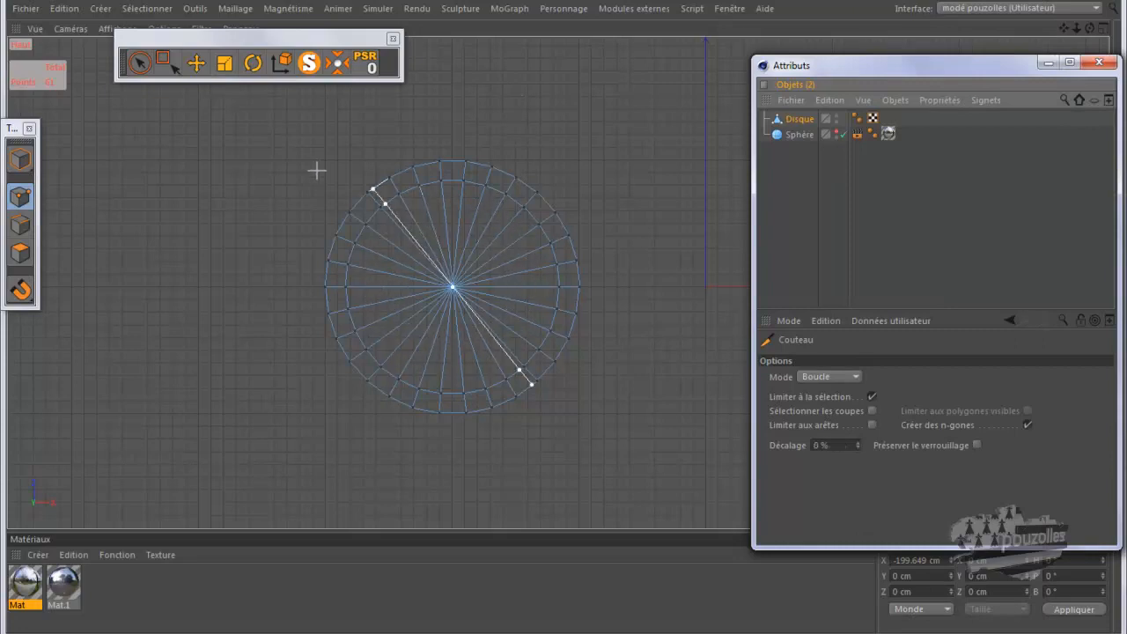
{"action": "left_click", "coordinate": [146, 63]}
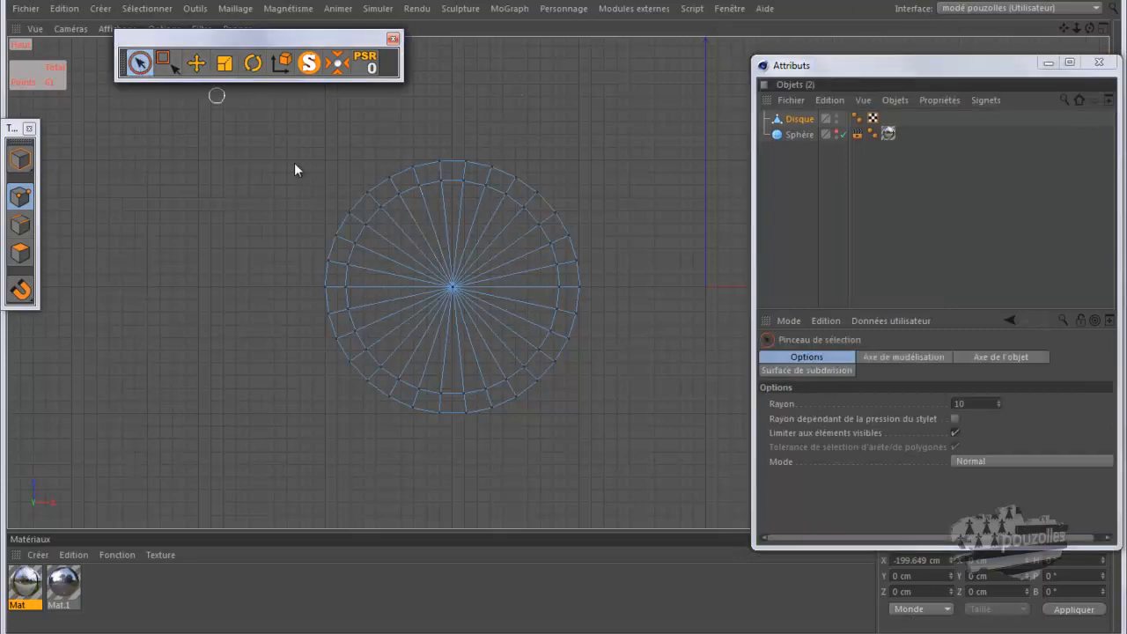
{"action": "left_click", "coordinate": [455, 290]}
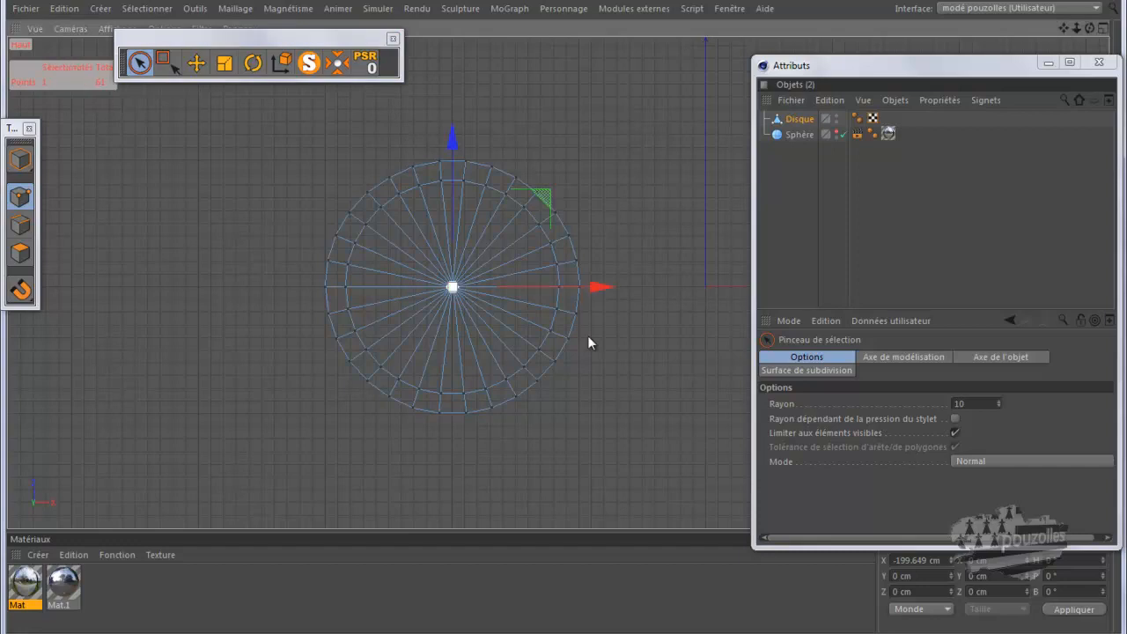
{"action": "key", "text": "Delete"}
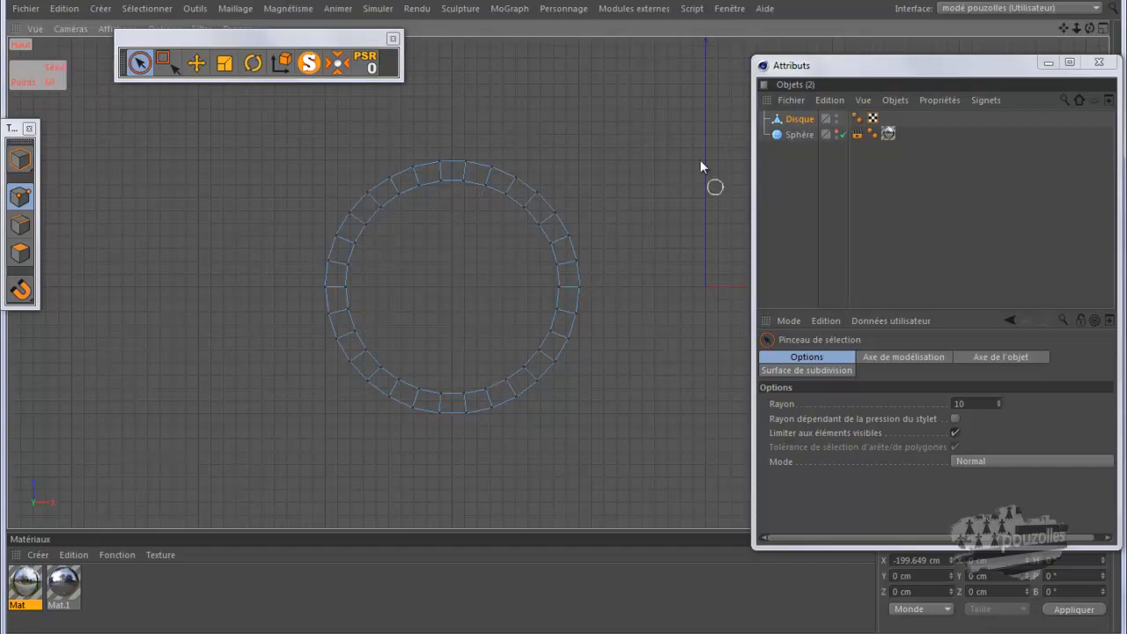
Step: Select the five outer rim points on the ring's upper-right arc and flatten them to a Z size of 0
{"action": "left_click_drag", "start_coordinate": [460, 152], "coordinate": [560, 212]}
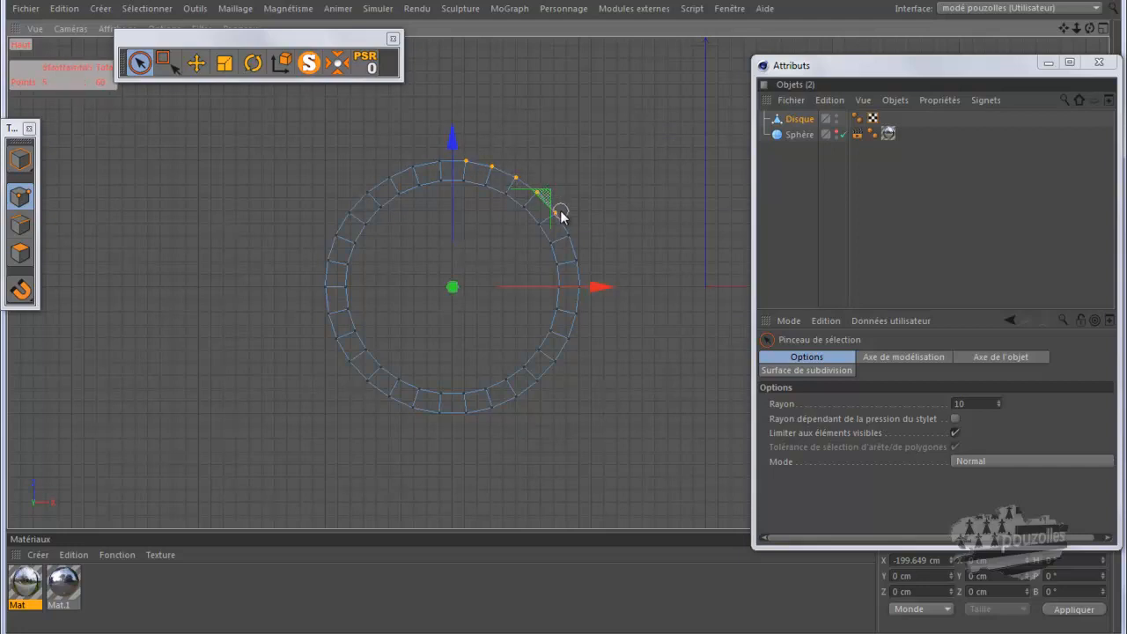
{"action": "left_click_drag", "start_coordinate": [560, 214], "coordinate": [568, 211]}
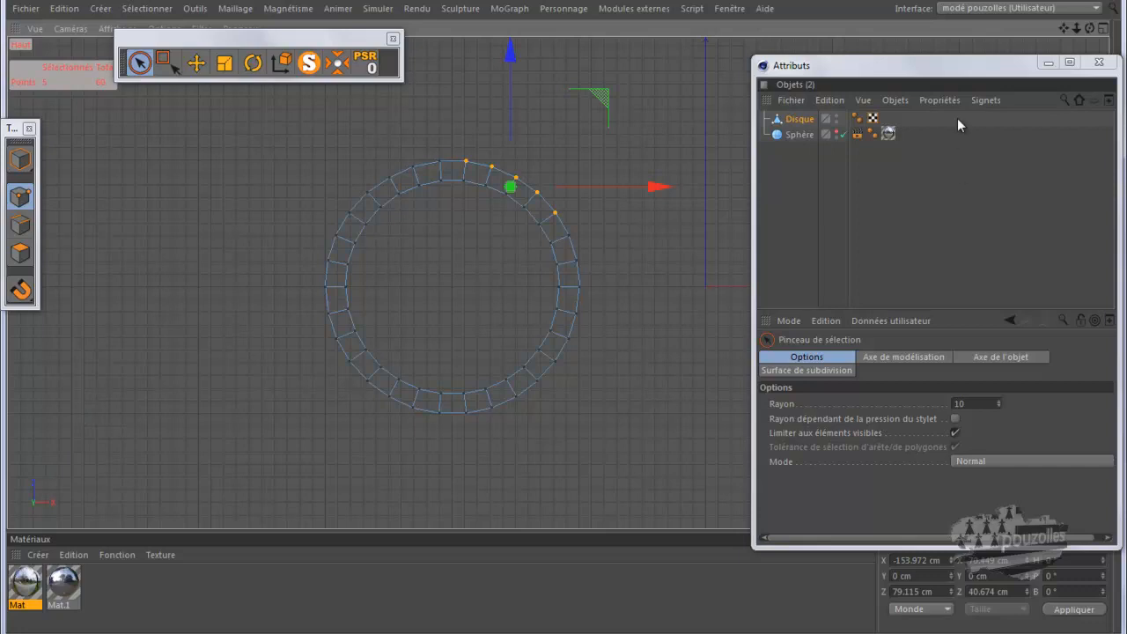
{"action": "left_click_drag", "start_coordinate": [947, 69], "coordinate": [939, 51]}
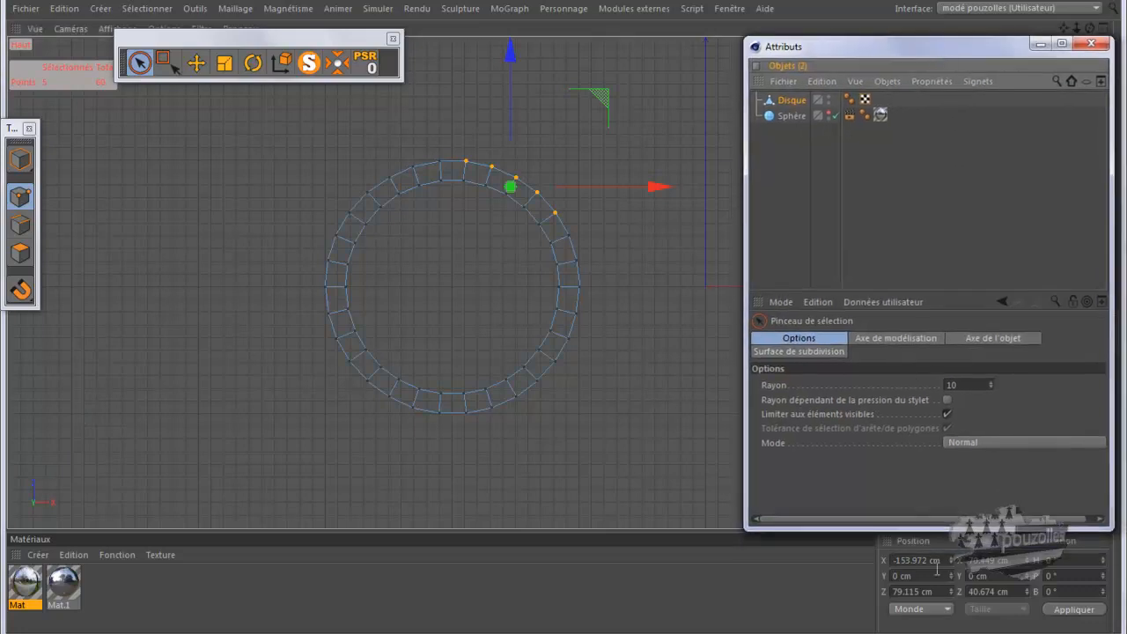
{"action": "double_click", "coordinate": [989, 591]}
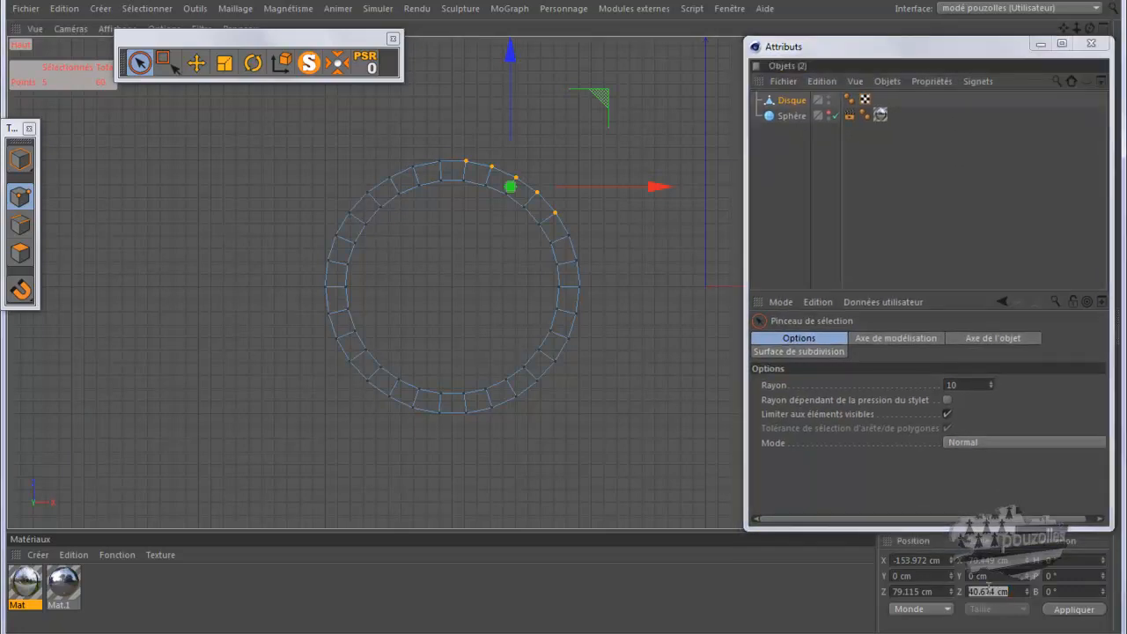
{"action": "type", "text": "0"}
{"action": "key", "text": "Return"}
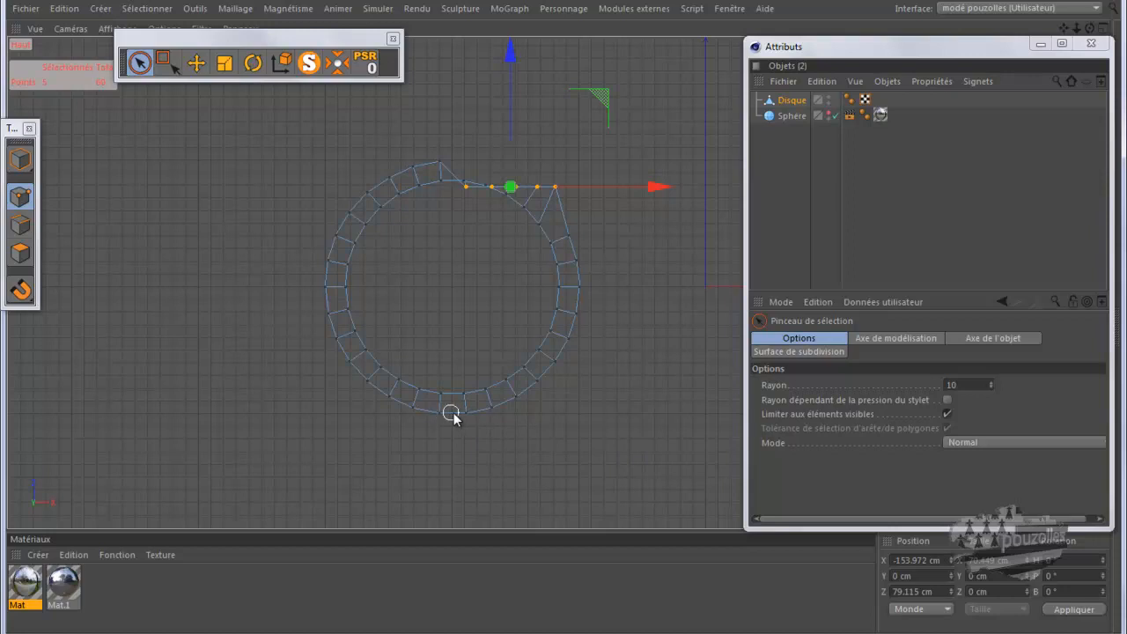
Step: Select the five outer rim points on the ring's lower-right arc and flatten them to a Z size of 0
{"action": "mouse_move", "coordinate": [466, 413]}
{"action": "left_mouse_down"}
{"action": "mouse_move", "coordinate": [526, 397]}
{"action": "mouse_move", "coordinate": [569, 360]}
{"action": "left_mouse_up"}
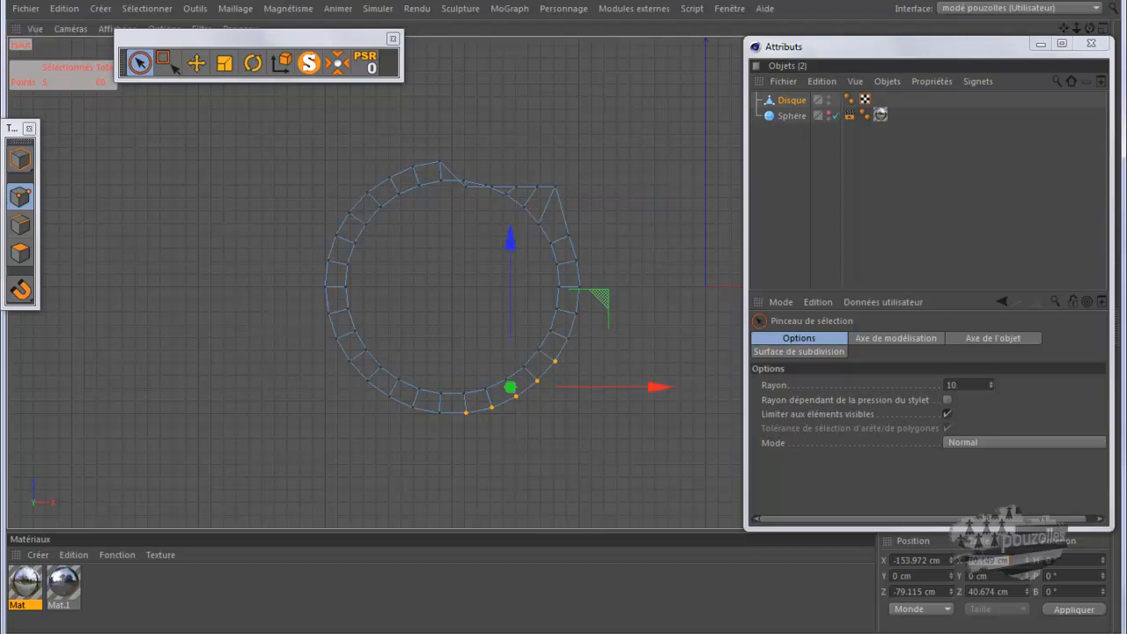
{"action": "double_click", "coordinate": [985, 591]}
{"action": "type", "text": "0"}
{"action": "key", "text": "Return"}
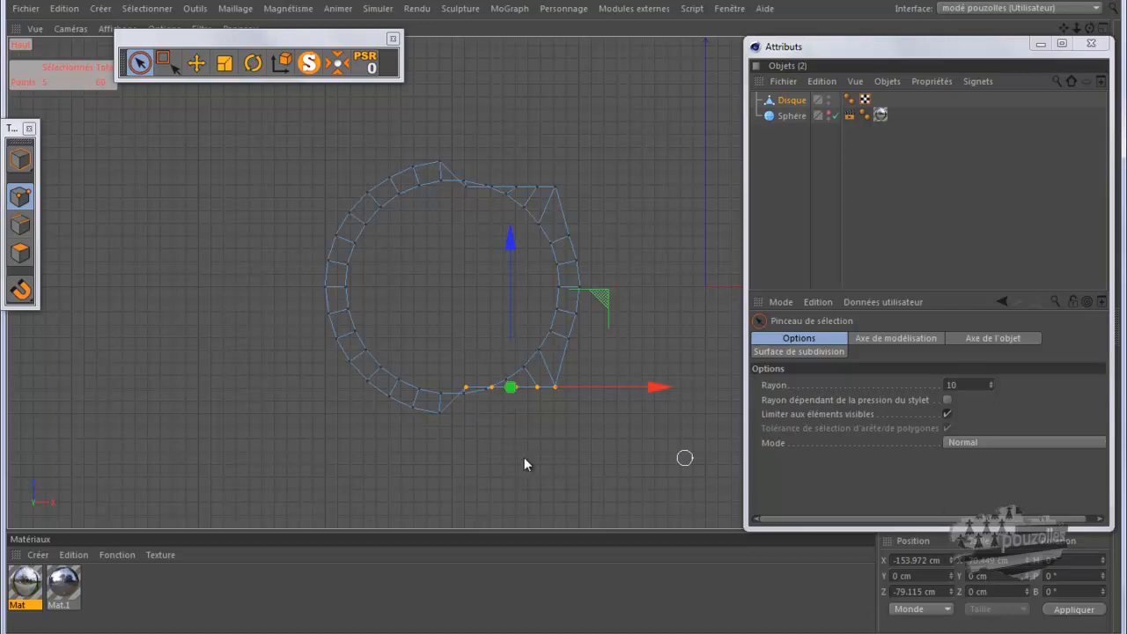
Step: Copy the Z position of the ring's lowest outer point and apply it, -99.452 cm, to the five flattened lower points
{"action": "left_click", "coordinate": [438, 413]}
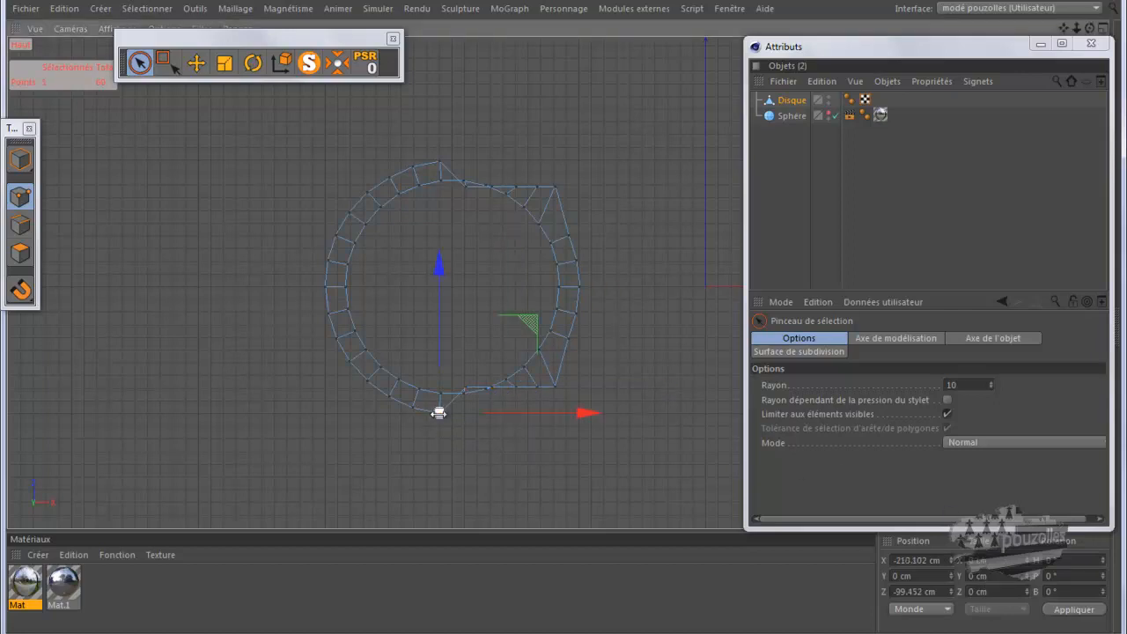
{"action": "double_click", "coordinate": [912, 591]}
{"action": "right_click", "coordinate": [912, 592]}
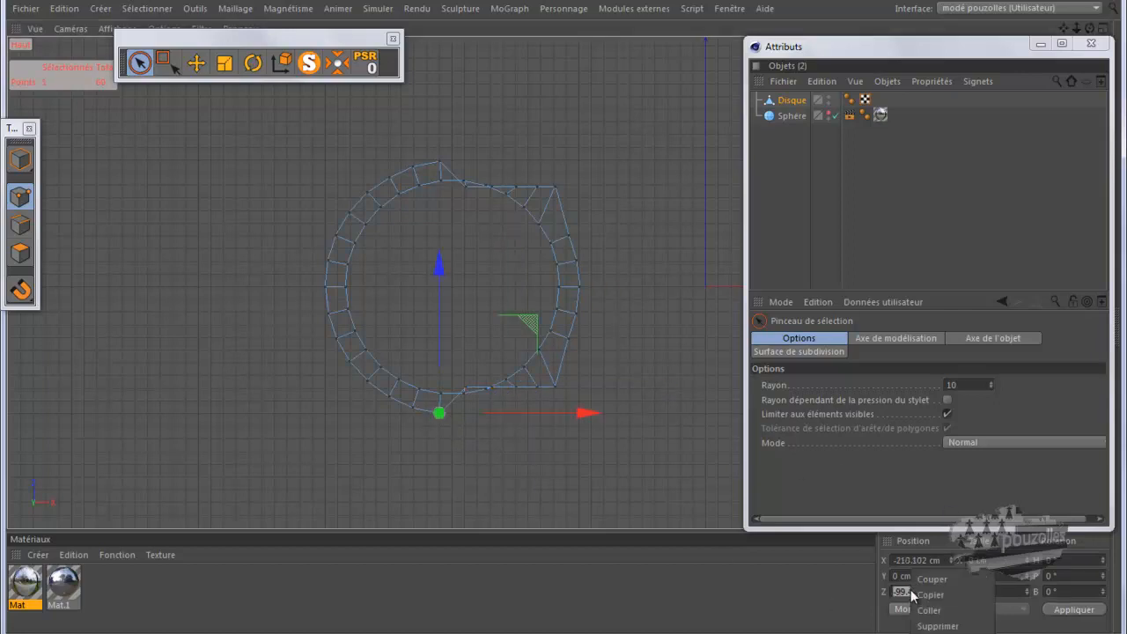
{"action": "left_click", "coordinate": [927, 597]}
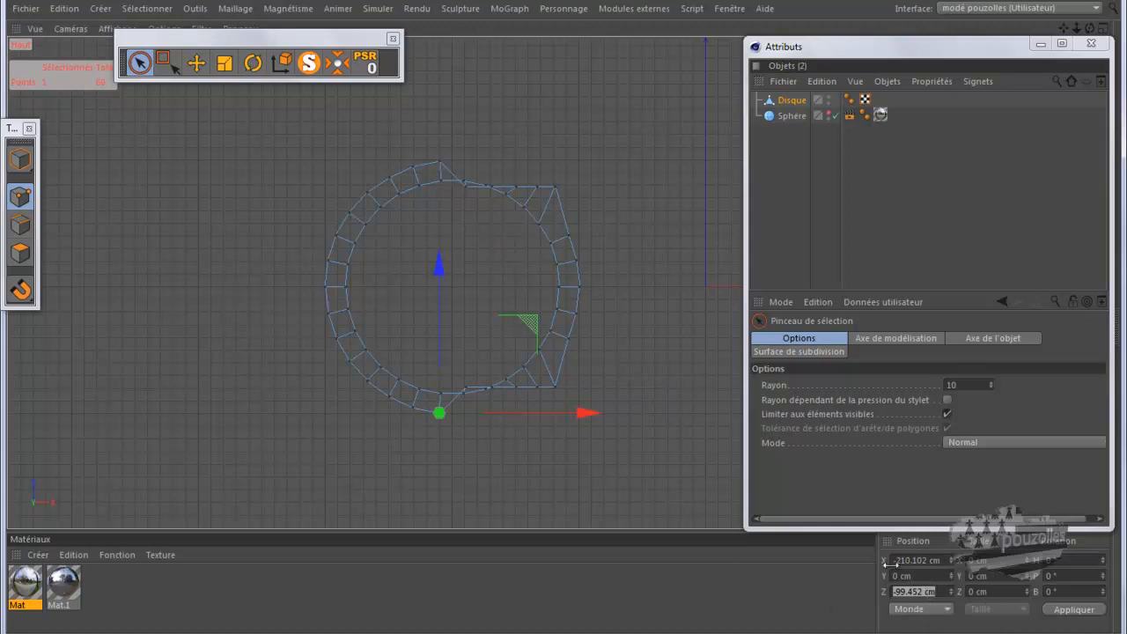
{"action": "left_click", "coordinate": [466, 383]}
{"action": "left_click_drag", "start_coordinate": [478, 379], "coordinate": [590, 396]}
{"action": "scroll", "coordinate": [540, 415], "scroll_direction": "up", "scroll_amount": 5}
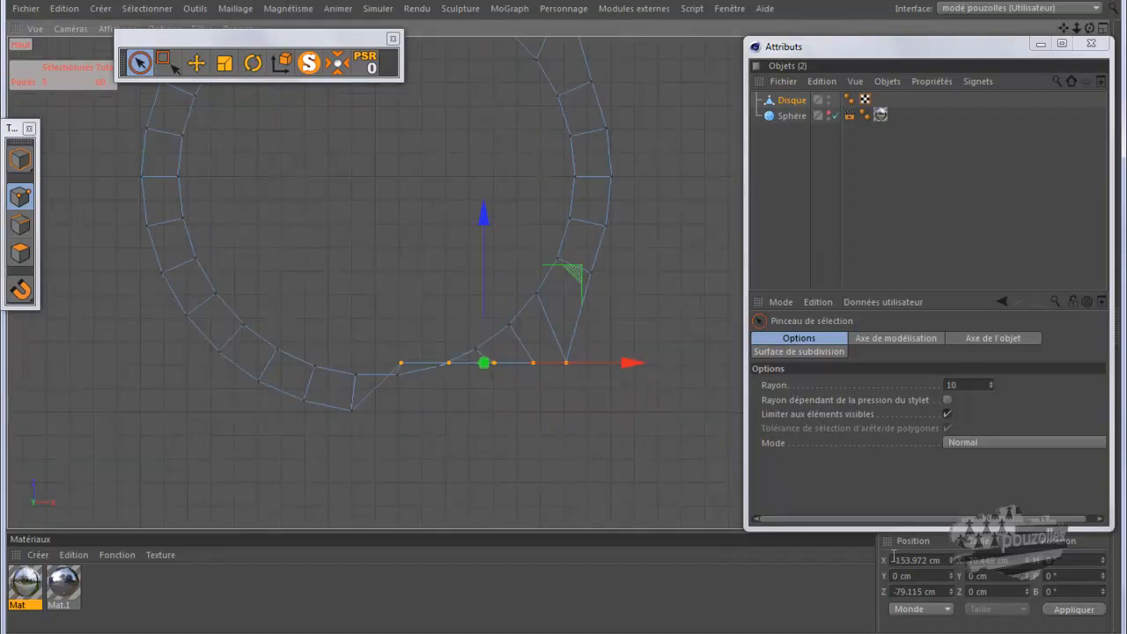
{"action": "double_click", "coordinate": [929, 592]}
{"action": "right_click", "coordinate": [929, 591]}
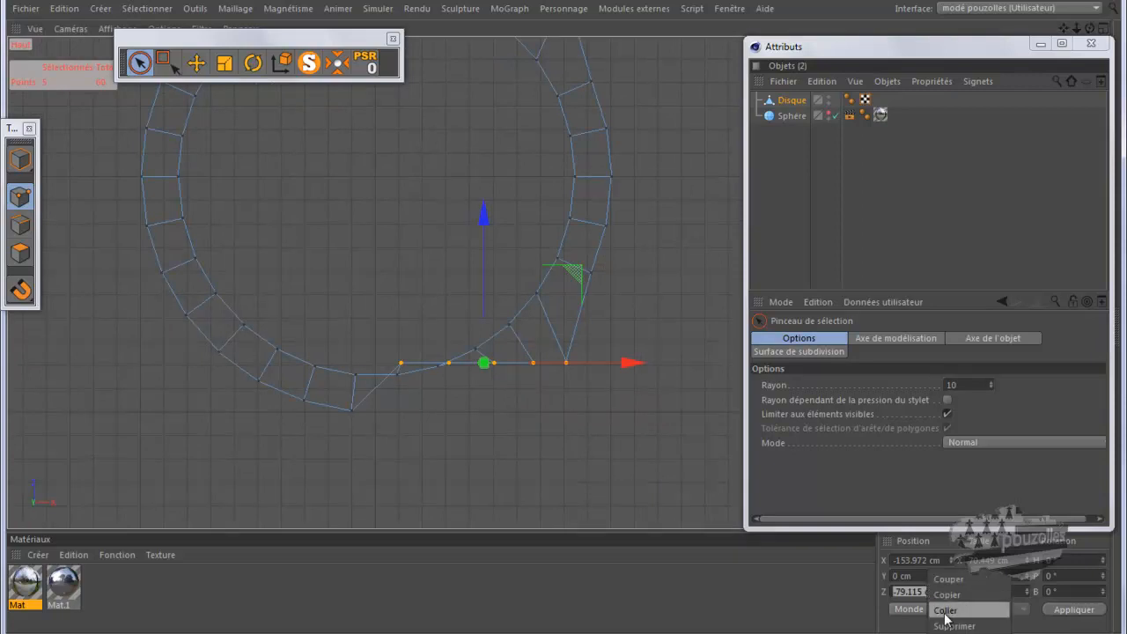
{"action": "left_click", "coordinate": [946, 613]}
{"action": "left_click", "coordinate": [1072, 609]}
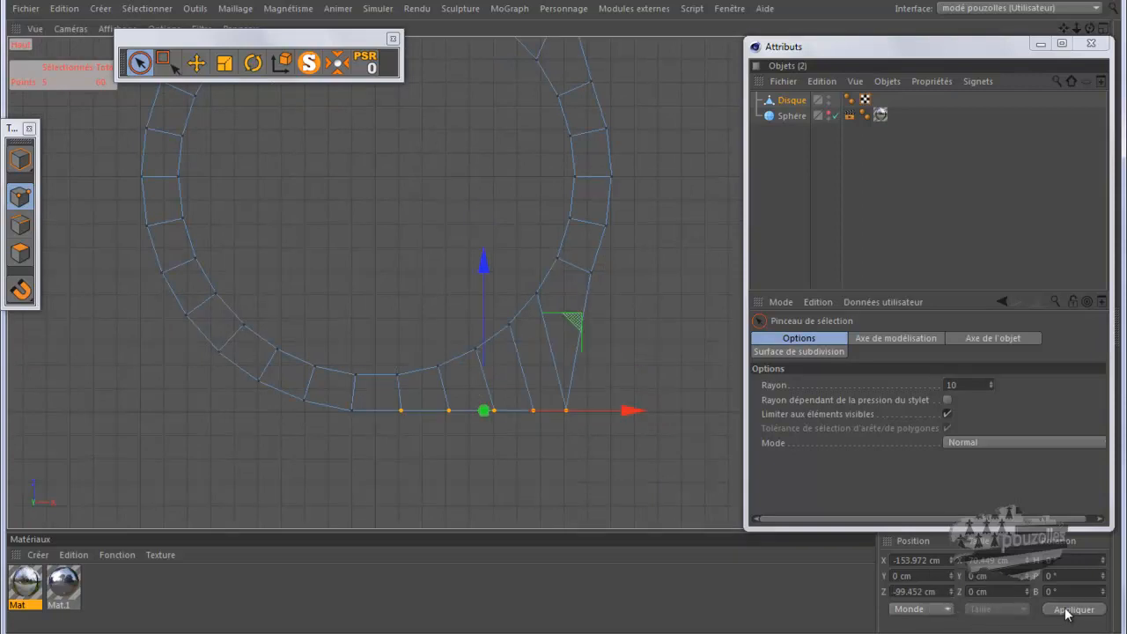
Step: Level the five flattened upper points with the ring's highest outer point by giving them its Z position of 99.452 cm
{"action": "scroll", "coordinate": [496, 437], "scroll_direction": "down", "scroll_amount": 3}
{"action": "scroll", "coordinate": [476, 212], "scroll_direction": "up", "scroll_amount": 3}
{"action": "left_click", "coordinate": [380, 168]}
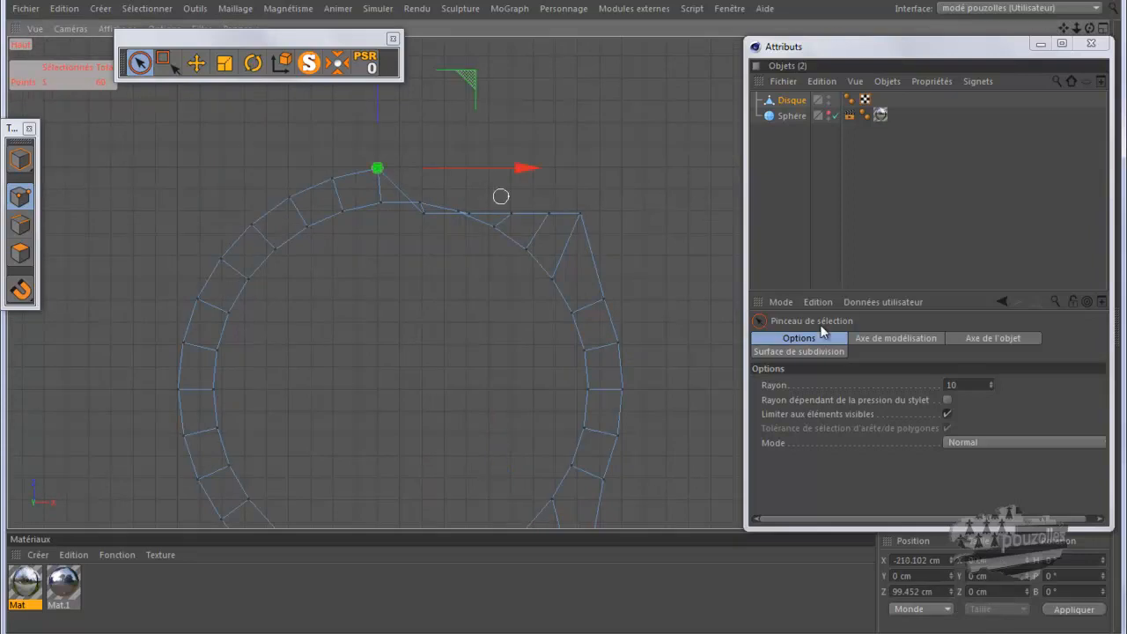
{"action": "double_click", "coordinate": [909, 592]}
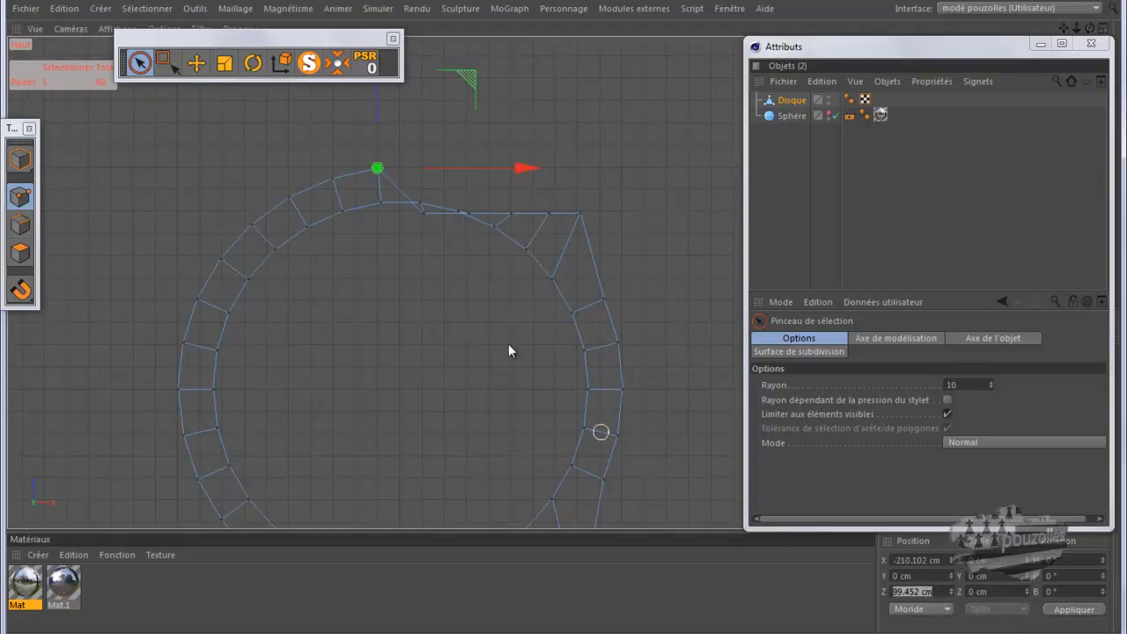
{"action": "mouse_move", "coordinate": [420, 219]}
{"action": "left_mouse_down"}
{"action": "mouse_move", "coordinate": [440, 229]}
{"action": "mouse_move", "coordinate": [464, 216]}
{"action": "left_mouse_up"}
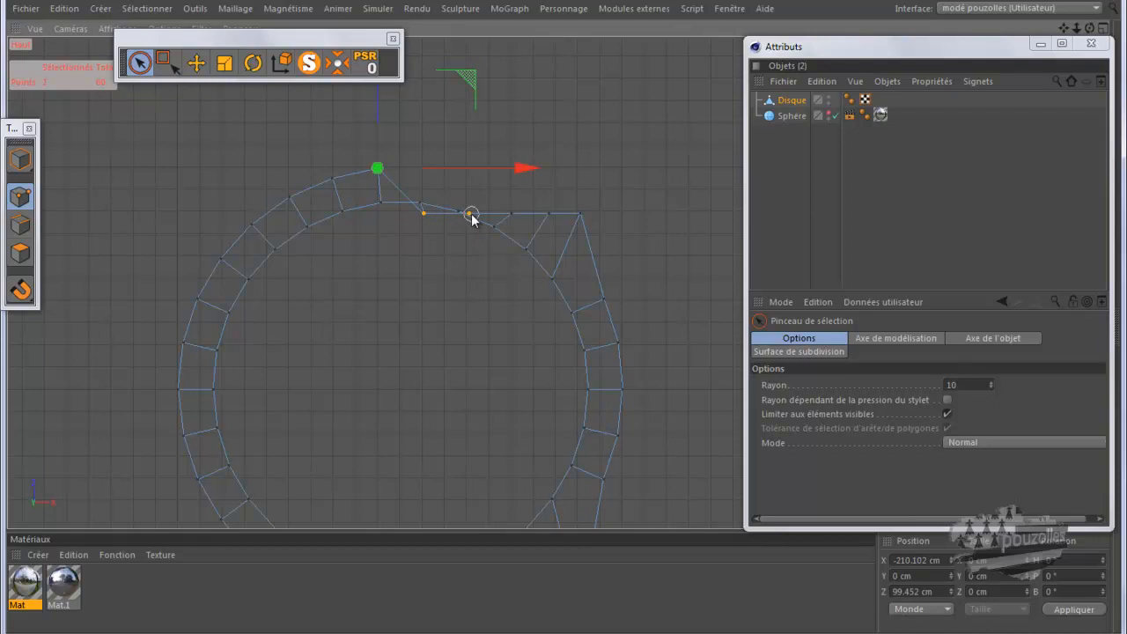
{"action": "mouse_move", "coordinate": [539, 206]}
{"action": "left_mouse_down"}
{"action": "mouse_move", "coordinate": [508, 217]}
{"action": "mouse_move", "coordinate": [603, 215]}
{"action": "left_mouse_up"}
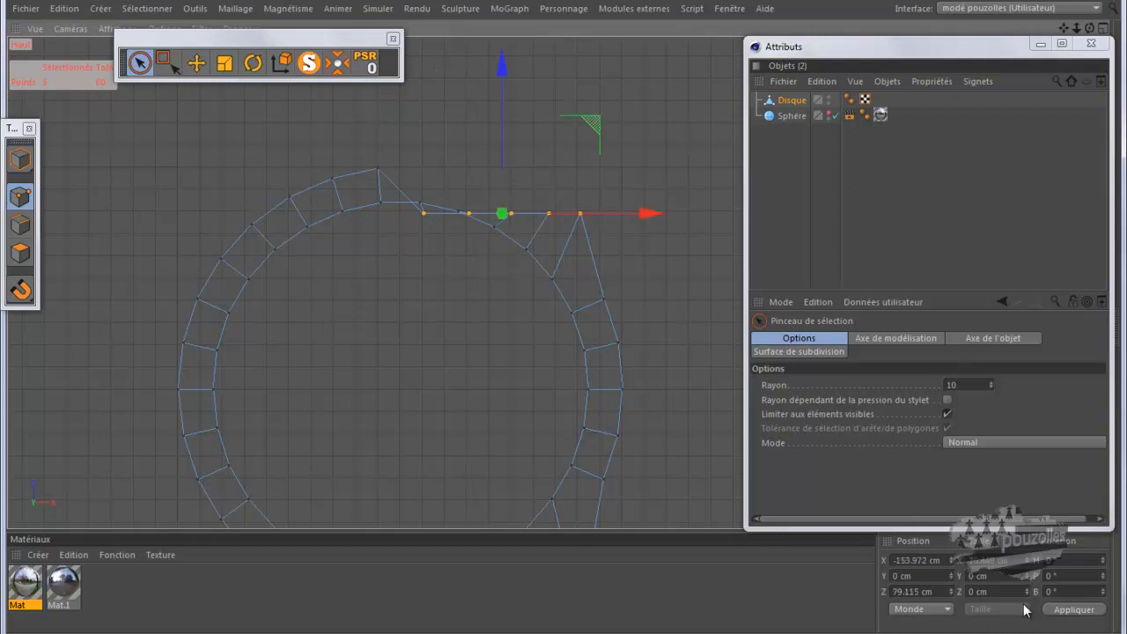
{"action": "double_click", "coordinate": [926, 592]}
{"action": "right_click", "coordinate": [925, 591]}
{"action": "left_click", "coordinate": [949, 612]}
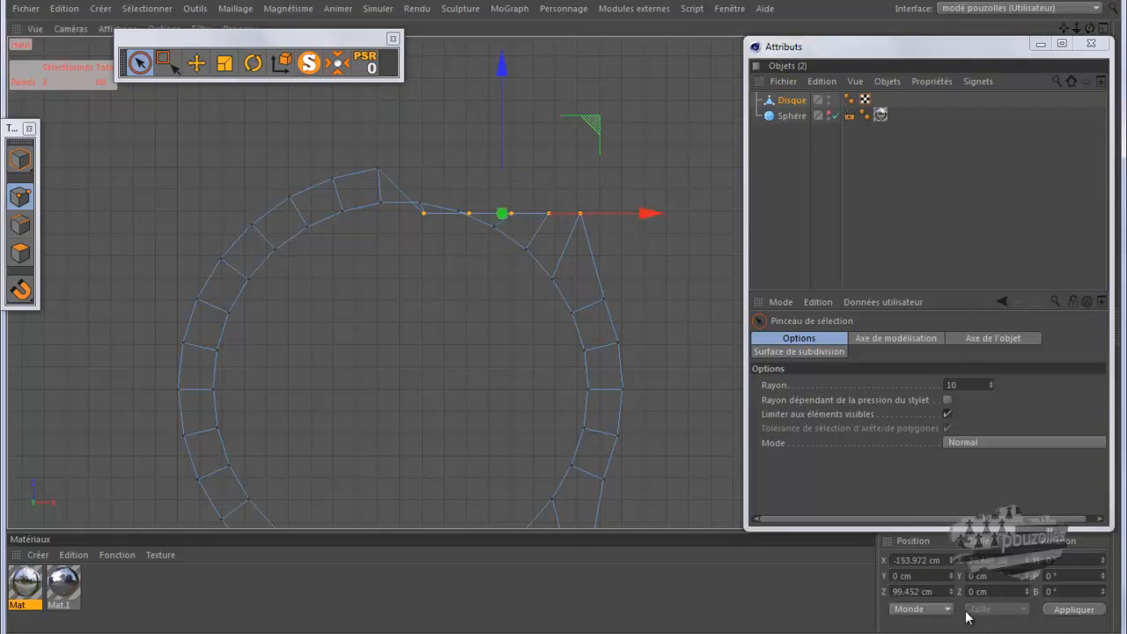
{"action": "left_click", "coordinate": [1065, 609]}
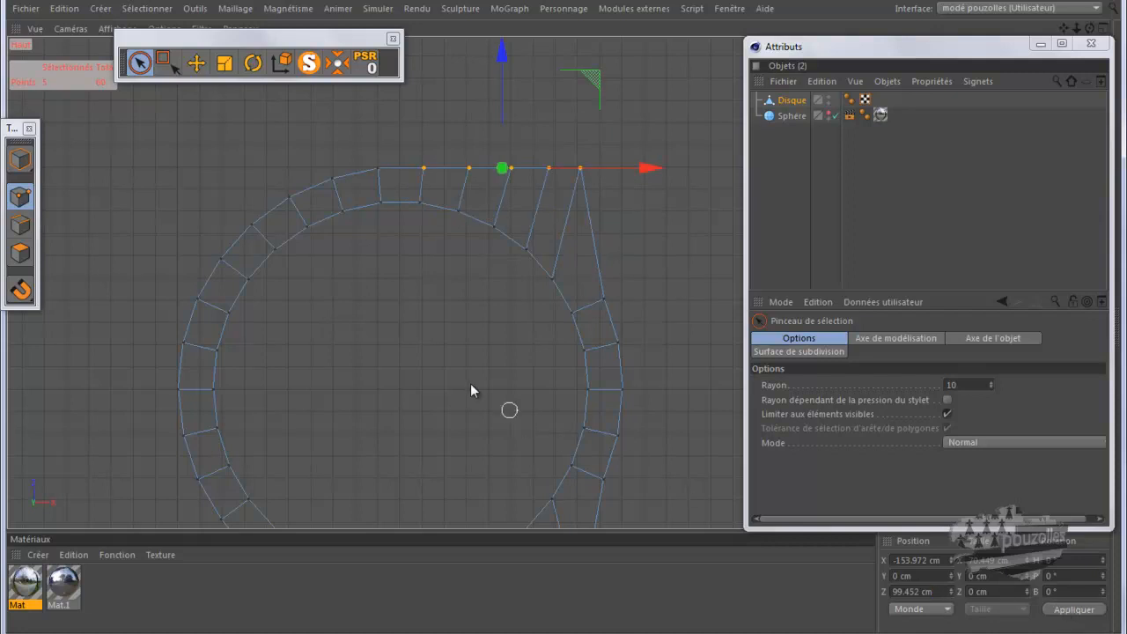
Step: Align the seven outer points on the ring's right side with an X size of 0 and move them about 9.4 cm along X
{"action": "scroll", "coordinate": [490, 406], "scroll_direction": "down", "scroll_amount": 5}
{"action": "left_click", "coordinate": [613, 245]}
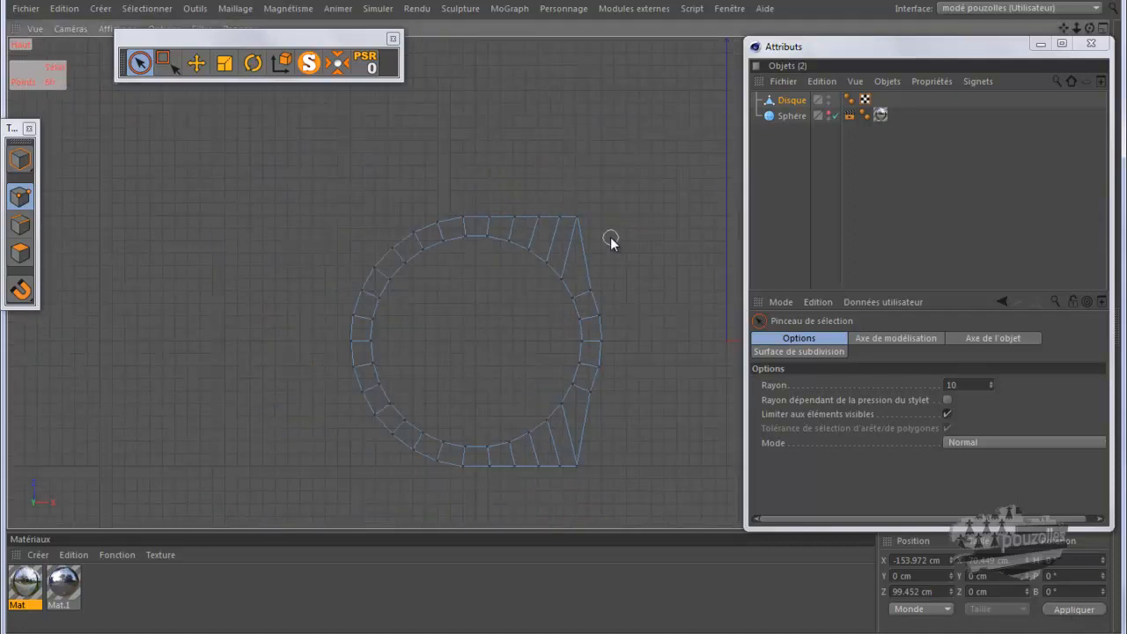
{"action": "left_click", "coordinate": [578, 216]}
{"action": "mouse_move", "coordinate": [594, 290]}
{"action": "left_mouse_down", "text": "shift"}
{"action": "mouse_move", "coordinate": [598, 375]}
{"action": "mouse_move", "coordinate": [582, 474]}
{"action": "left_mouse_up", "text": "shift"}
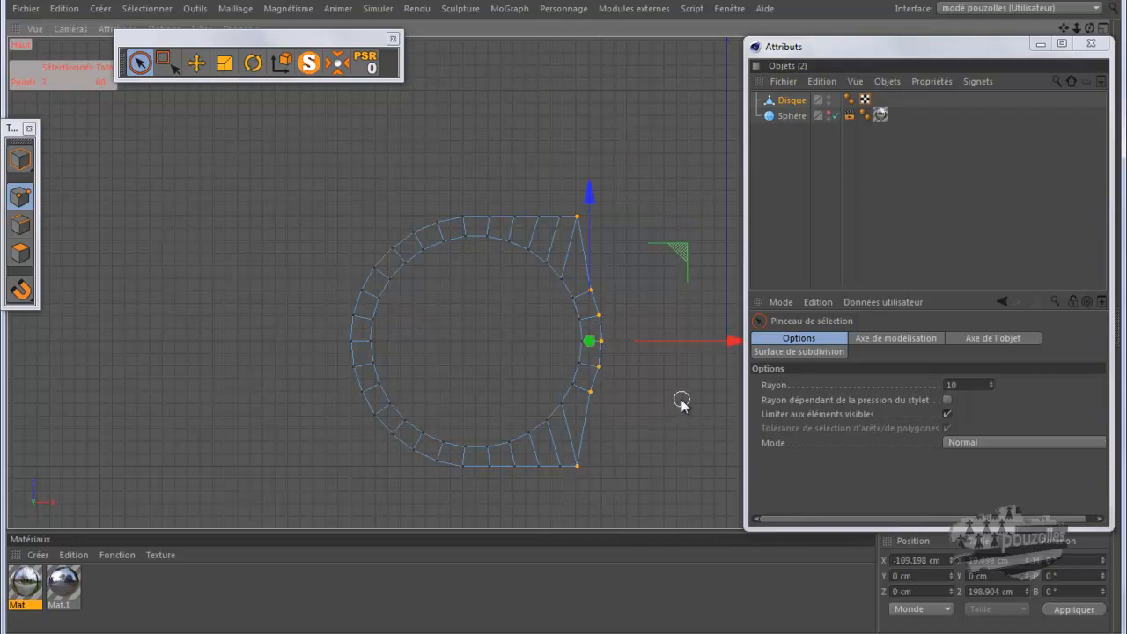
{"action": "left_click", "coordinate": [986, 560]}
{"action": "type", "text": "0"}
{"action": "key", "text": "Return"}
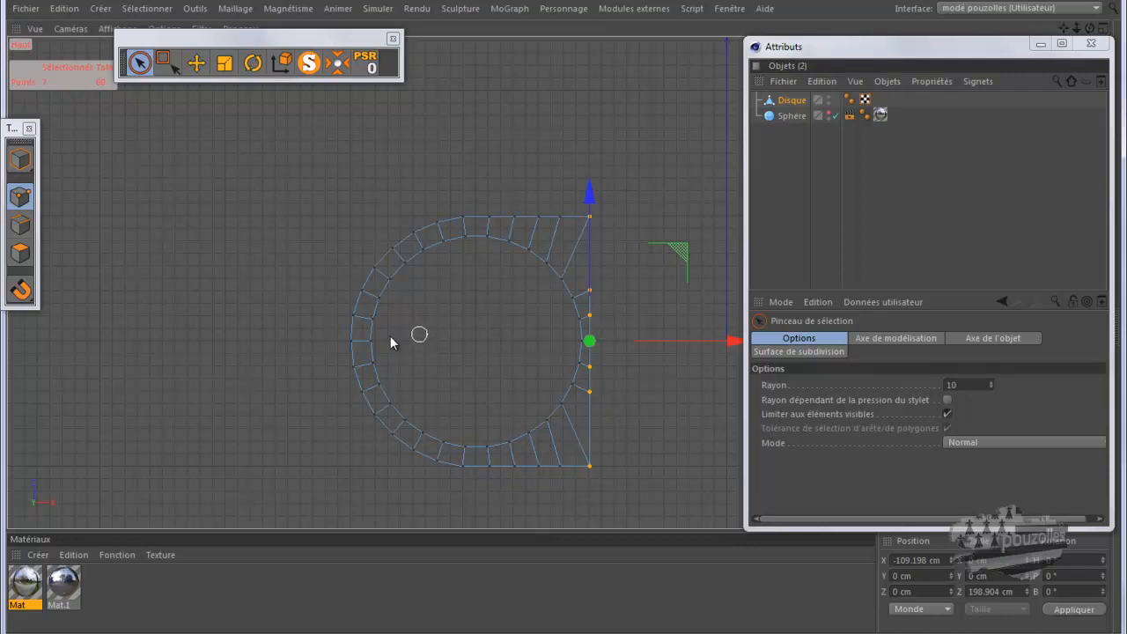
{"action": "left_click_drag", "start_coordinate": [677, 341], "coordinate": [689, 341]}
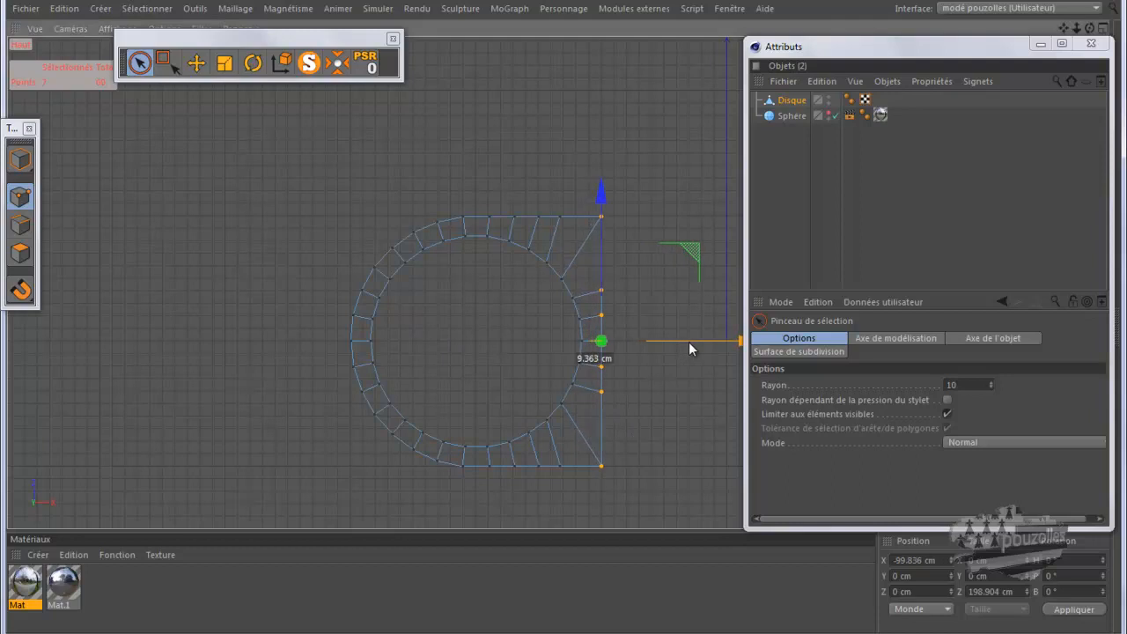
Step: Create a Symmetry object and nest the disc under it to mirror the squared ring across the ZY plane
{"action": "scroll", "coordinate": [220, 352], "scroll_direction": "down", "scroll_amount": 2}
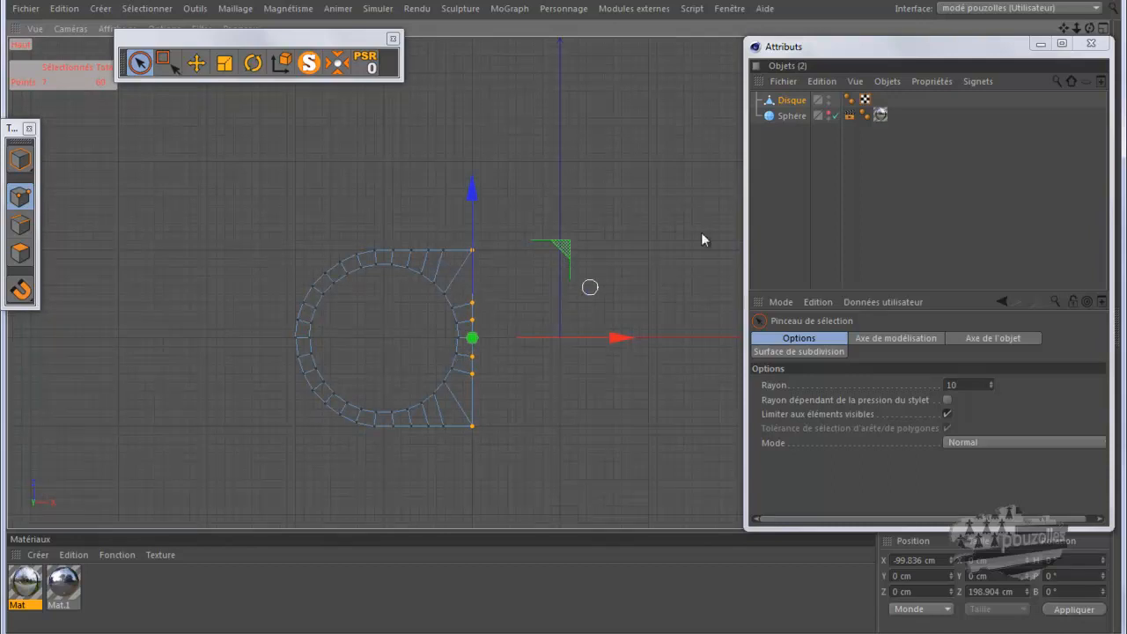
{"action": "left_click", "coordinate": [100, 9]}
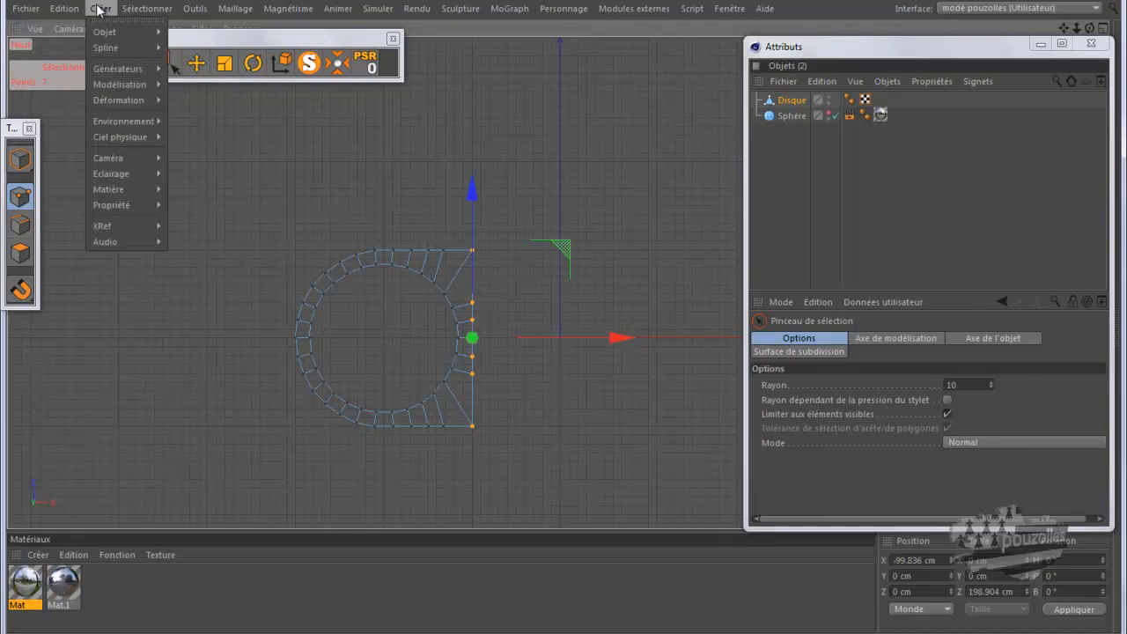
{"action": "mouse_move", "coordinate": [99, 85]}
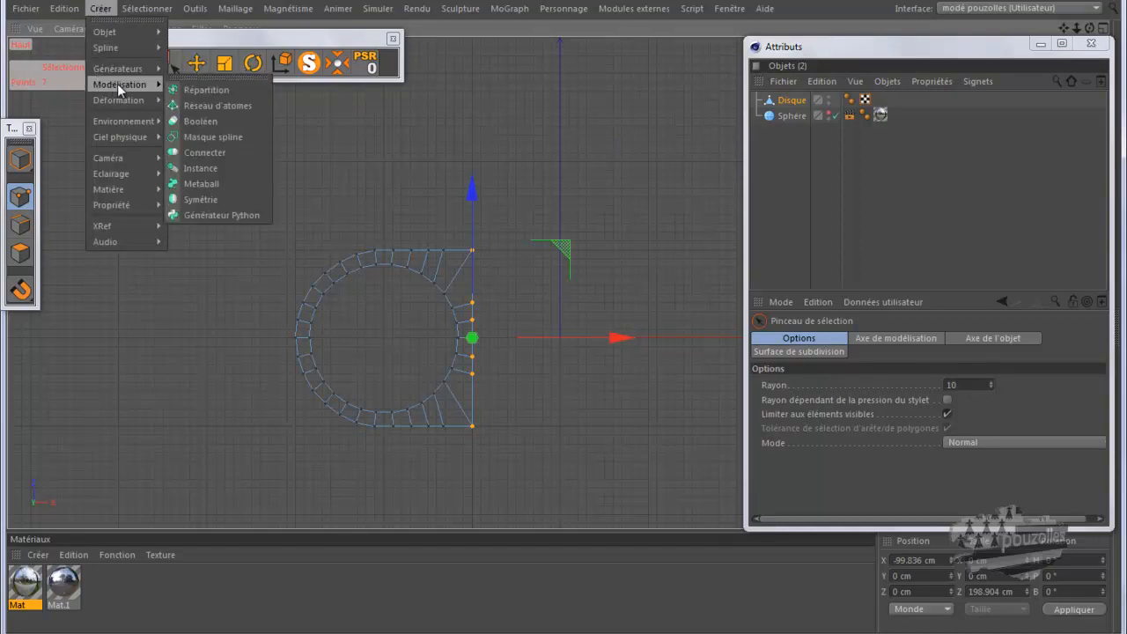
{"action": "left_click", "coordinate": [208, 199]}
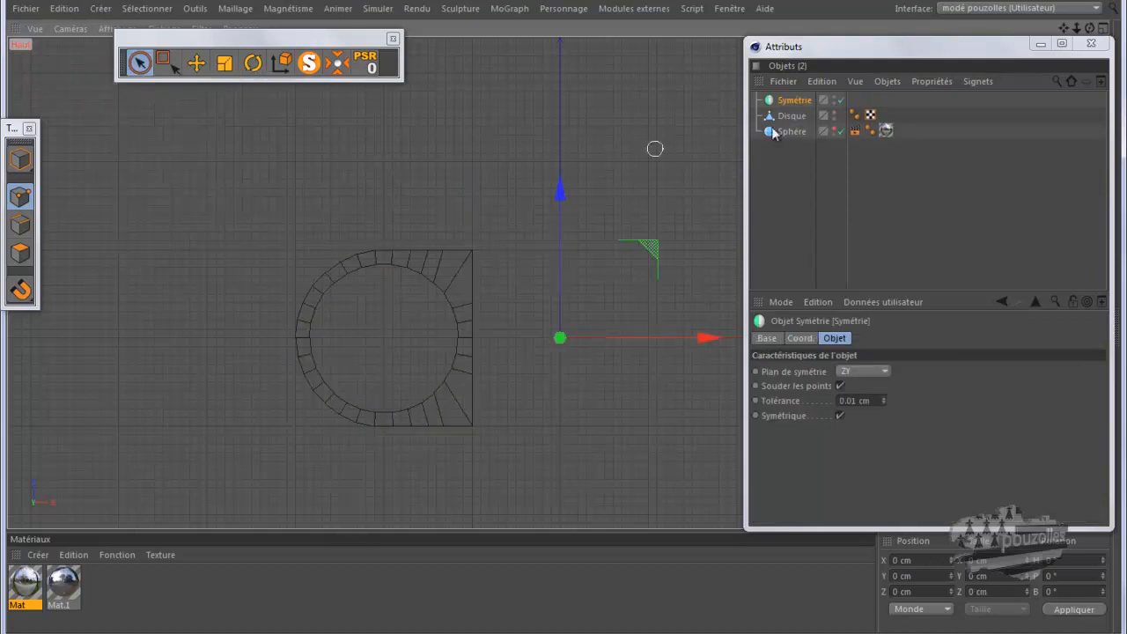
{"action": "left_click_drag", "start_coordinate": [801, 103], "coordinate": [801, 104]}
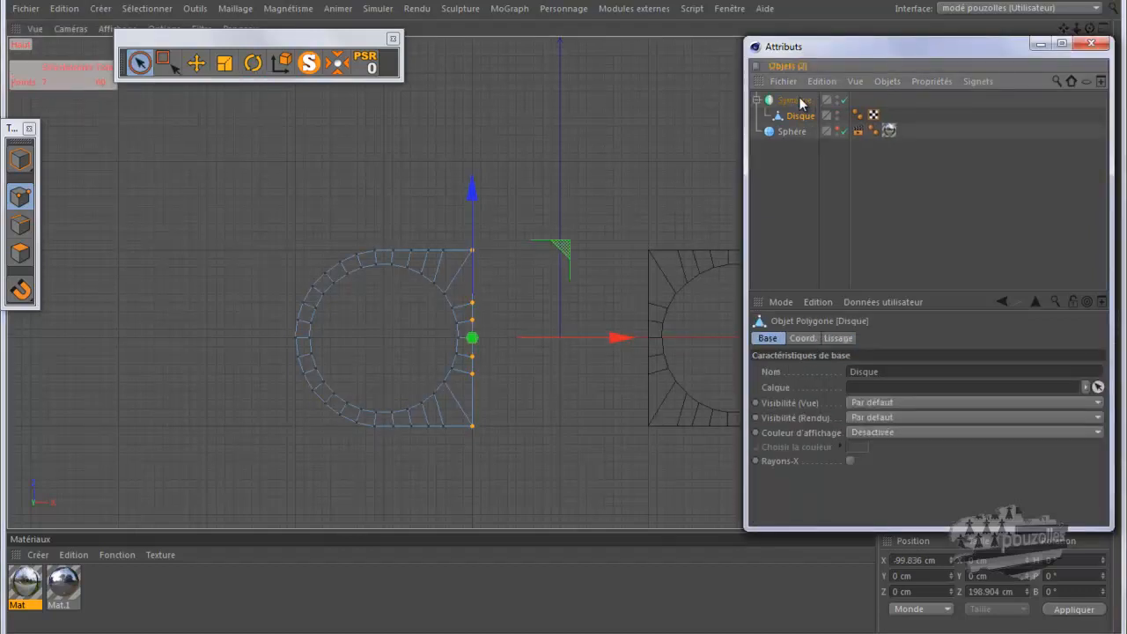
{"action": "scroll", "coordinate": [217, 261], "scroll_direction": "down", "scroll_amount": 3}
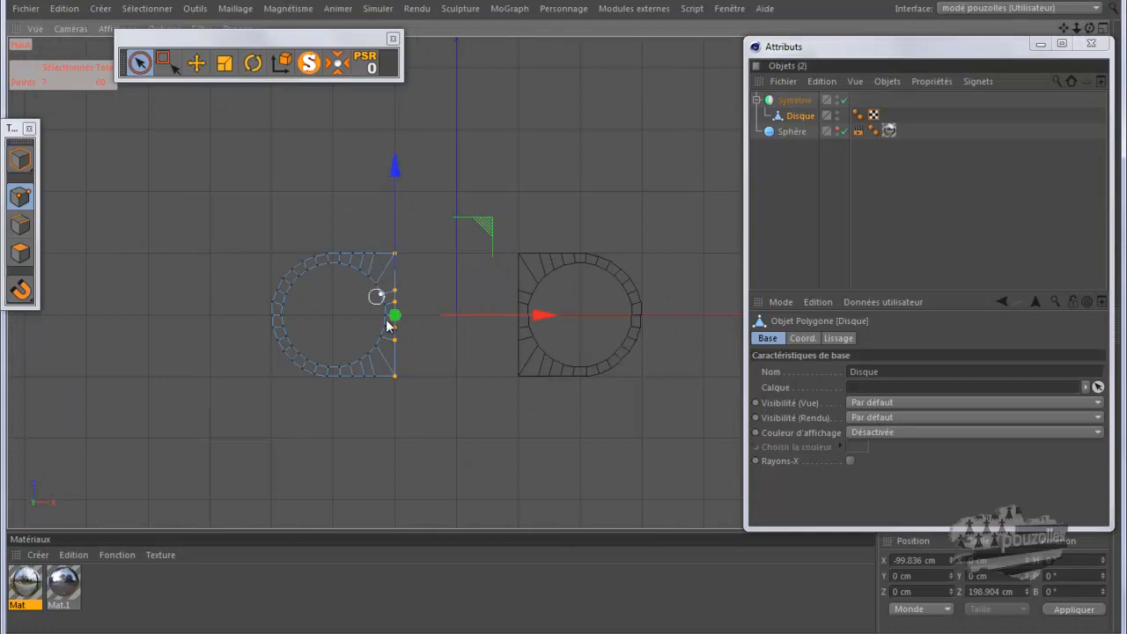
Step: Check the hinge reference photo and move the whole disc object about 11.4 cm along X toward its mirrored copy
{"action": "left_click", "coordinate": [261, 632]}
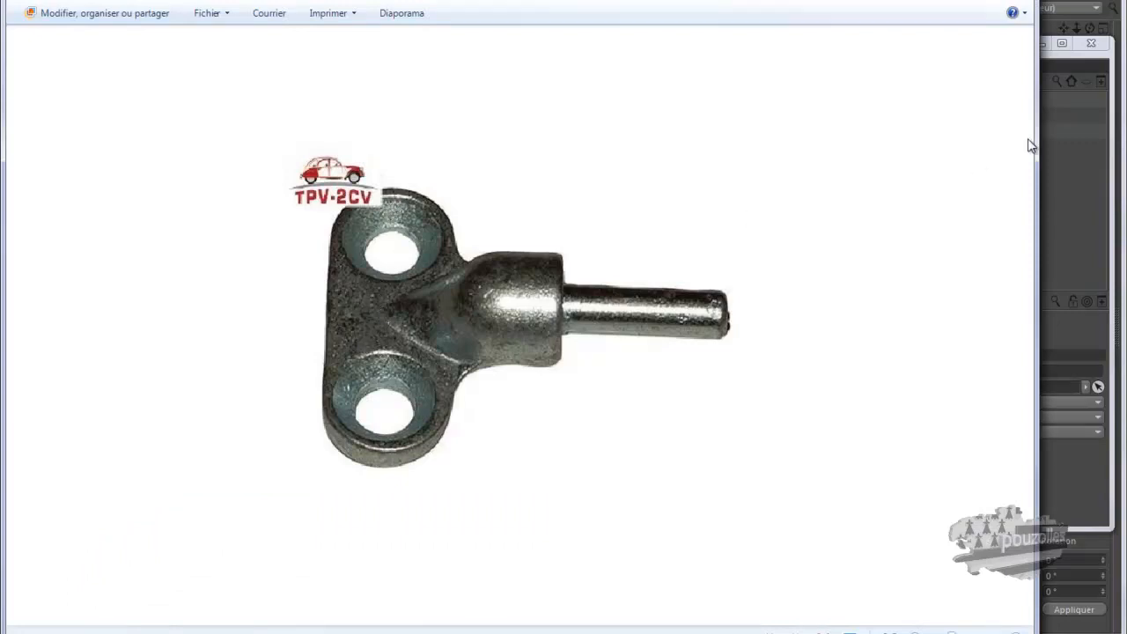
{"action": "left_click", "coordinate": [1111, 127]}
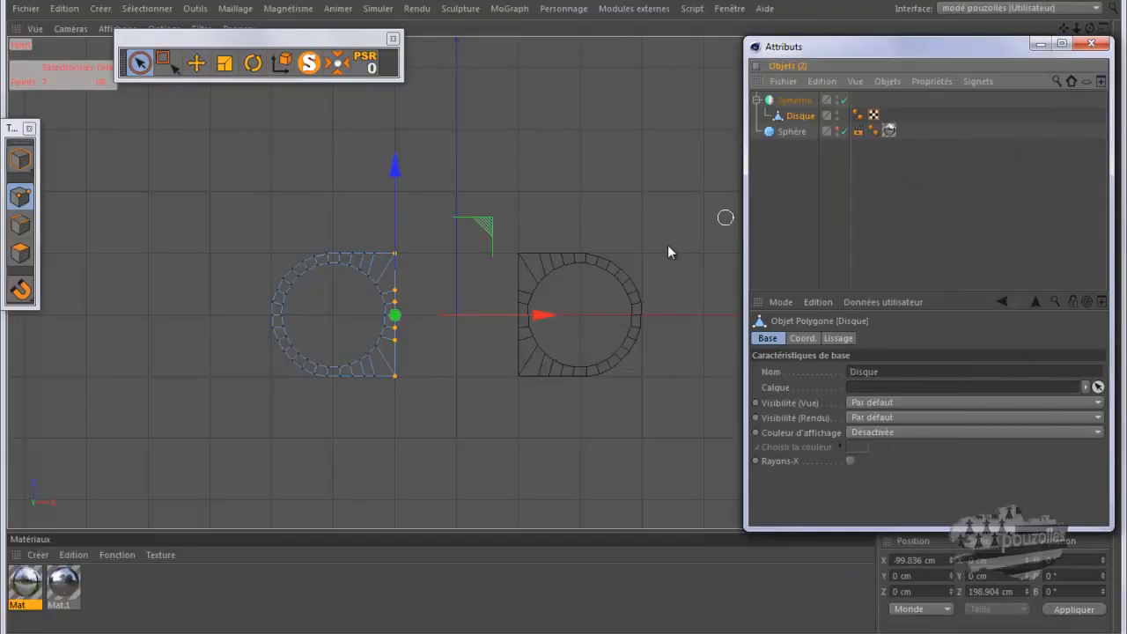
{"action": "left_click", "coordinate": [20, 159]}
{"action": "left_click_drag", "start_coordinate": [486, 313], "coordinate": [493, 319]}
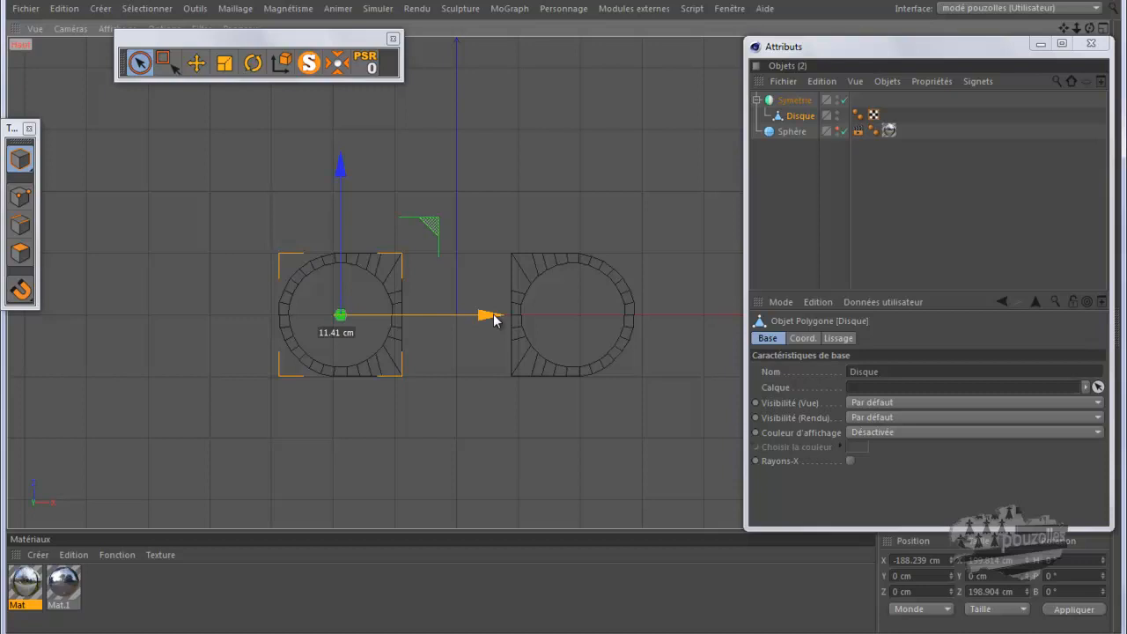
{"action": "left_click_drag", "start_coordinate": [493, 319], "coordinate": [493, 318]}
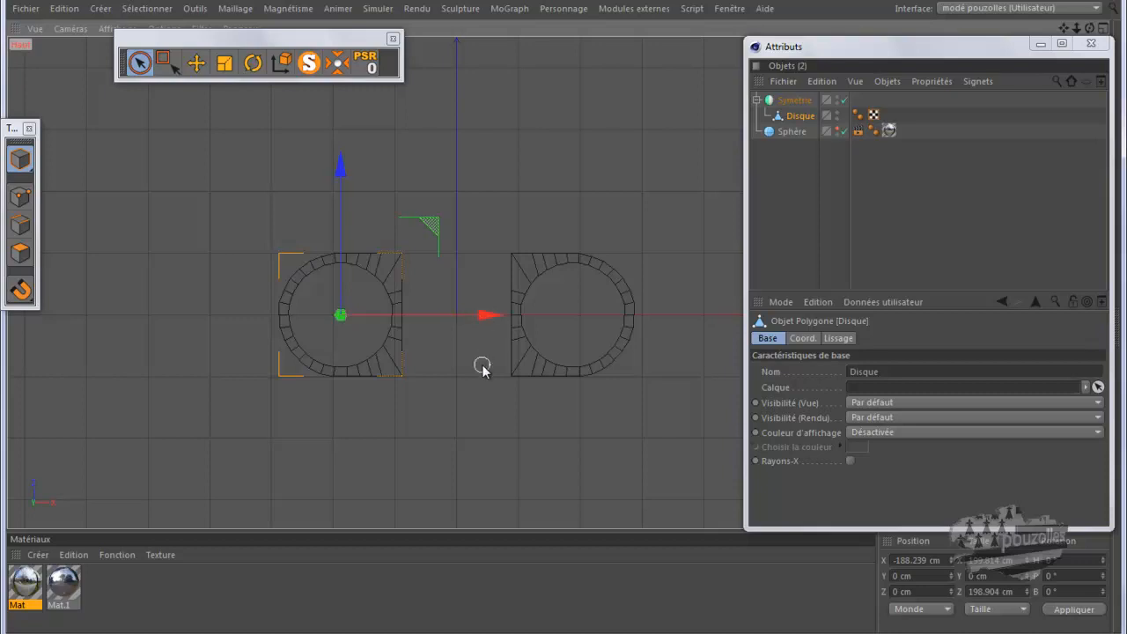
Step: Switch to edge mode and make the Symmetry object editable so both rings become real geometry
{"action": "left_click", "coordinate": [808, 116]}
{"action": "left_click", "coordinate": [22, 225]}
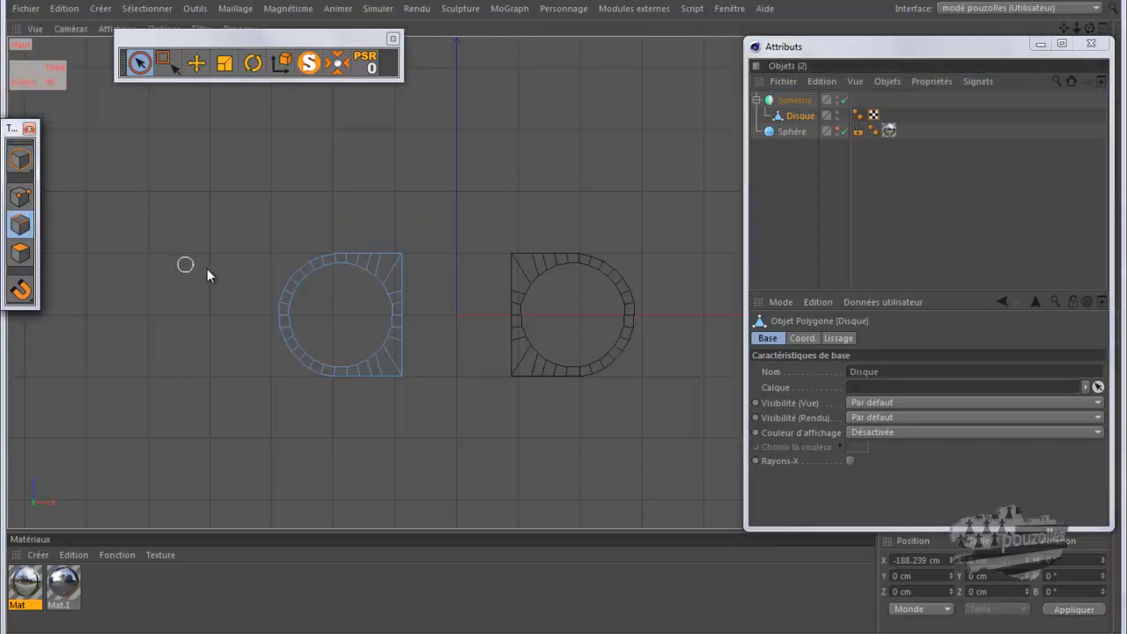
{"action": "left_click", "coordinate": [793, 101]}
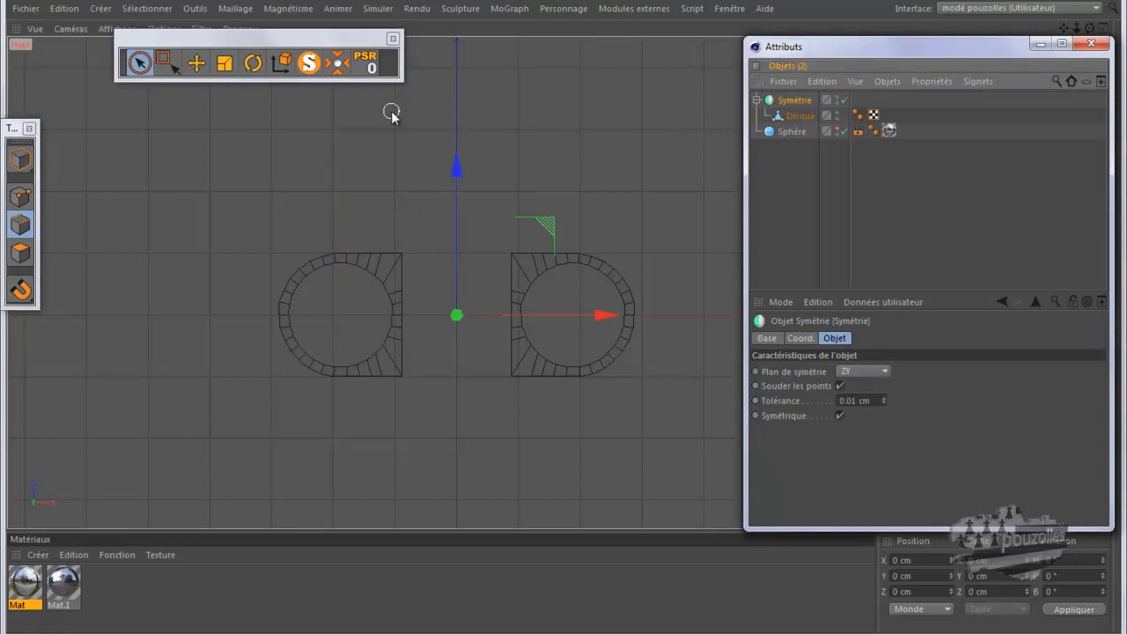
{"action": "key", "text": "c"}
{"action": "left_click", "coordinate": [757, 100]}
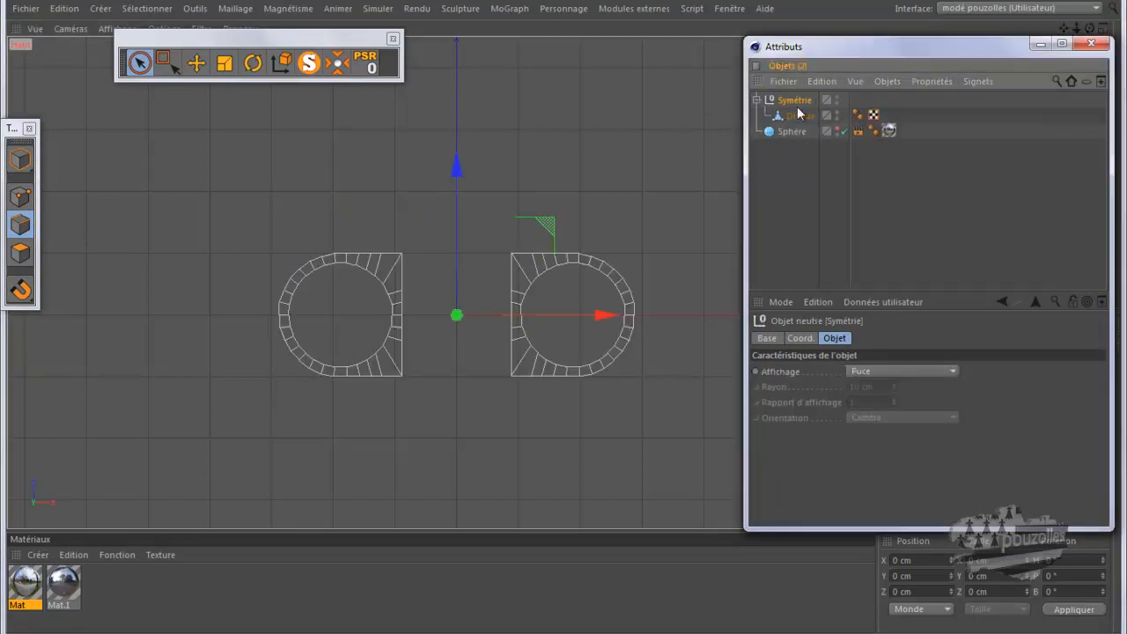
Step: Take the disc out of the Symétrie null, delete the null and select the disc
{"action": "left_click_drag", "start_coordinate": [803, 116], "coordinate": [797, 130]}
{"action": "left_click", "coordinate": [790, 101]}
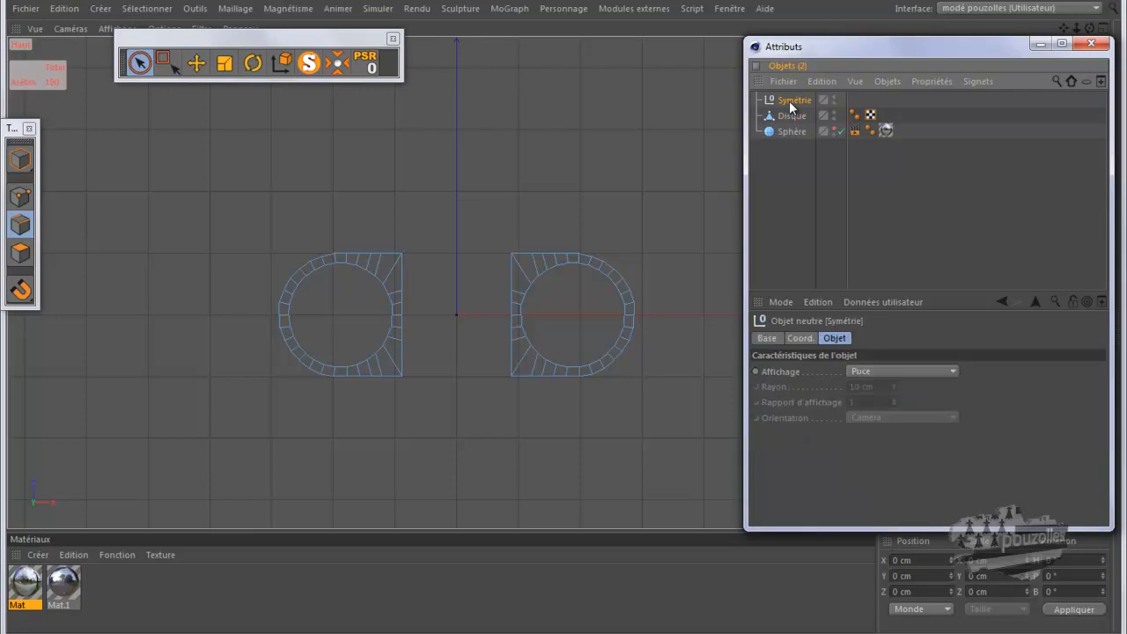
{"action": "key", "text": "Delete"}
{"action": "left_click", "coordinate": [789, 103]}
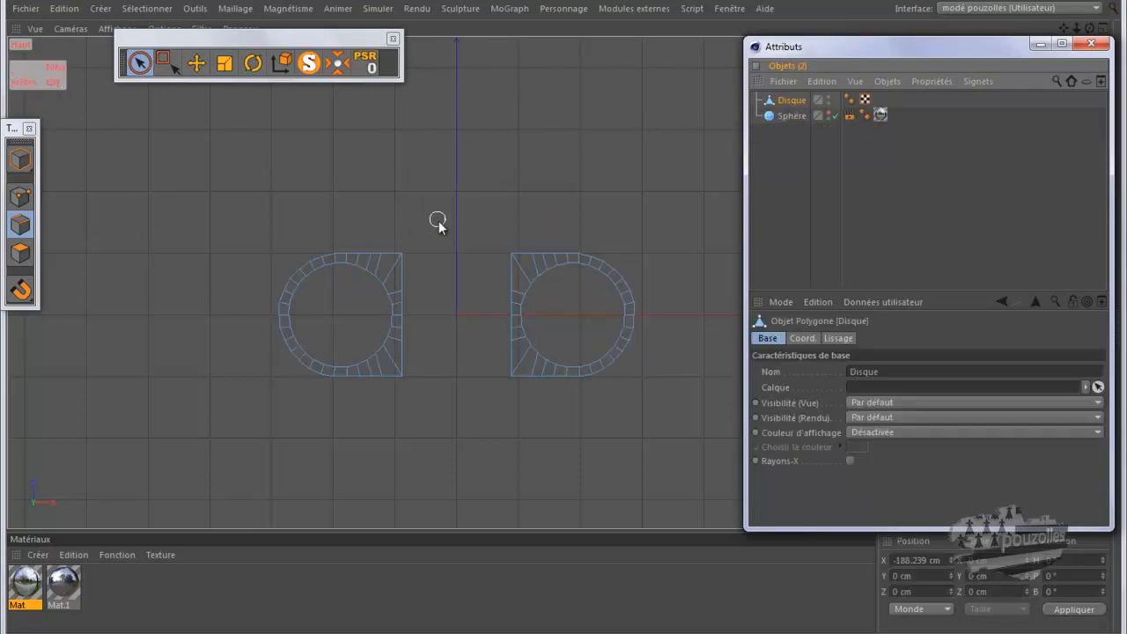
Step: Try Loop Selection with the stop-at-boundaries option for picking the straight inner side of the left ring
{"action": "key", "text": "u"}
{"action": "key", "text": "l"}
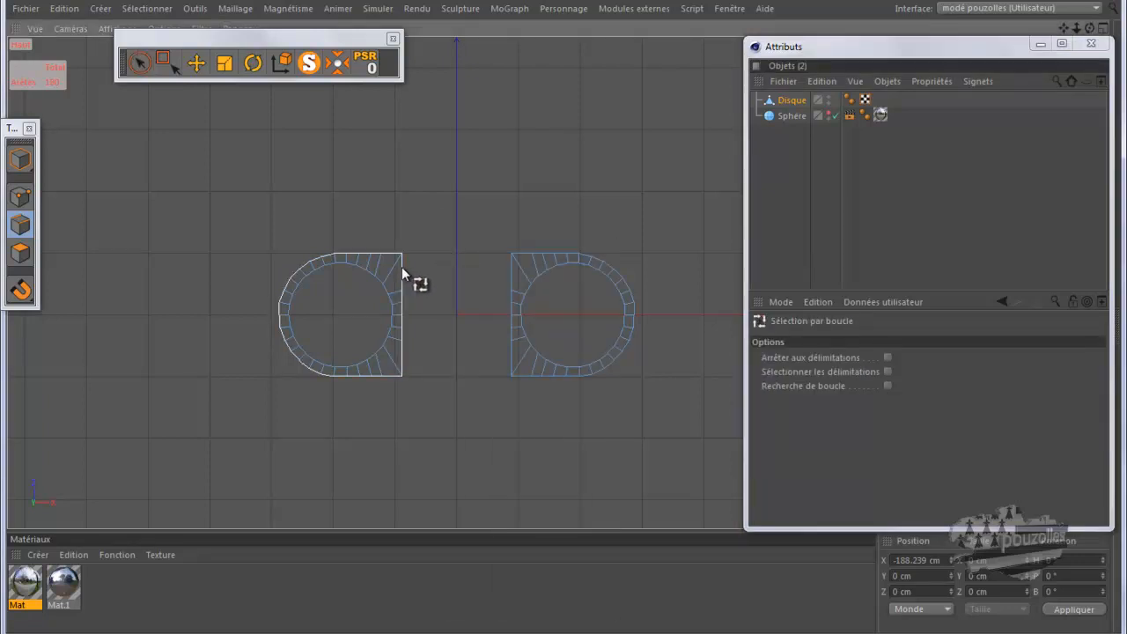
{"action": "left_click", "coordinate": [887, 358]}
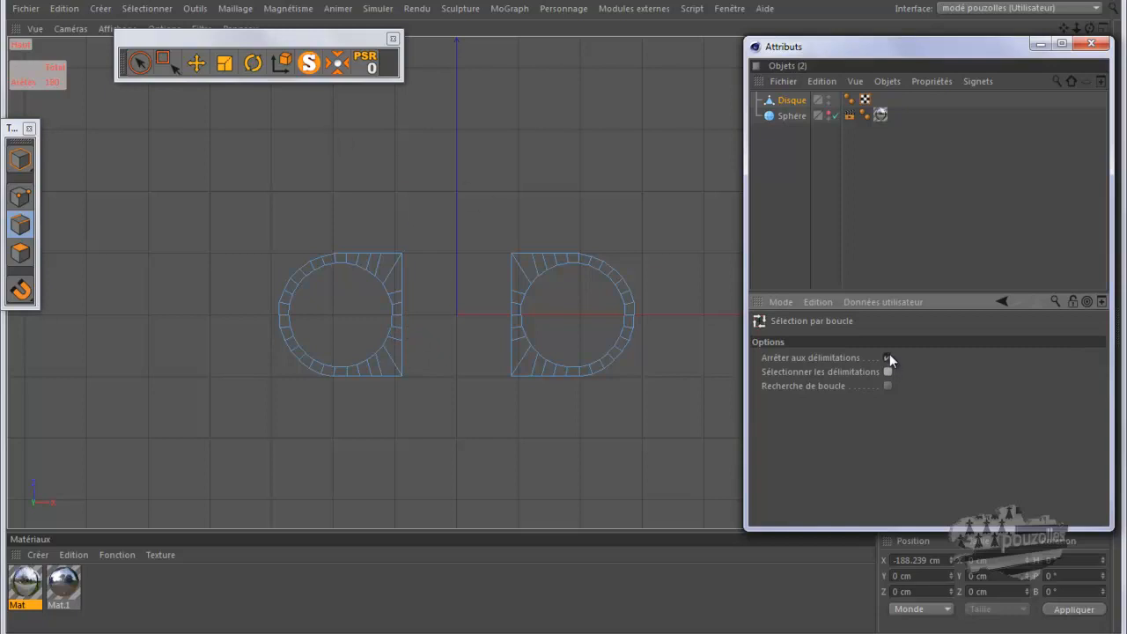
Step: Select the six edges on the straight side of each ring, twelve edges in all, using the Move tool
{"action": "left_click", "coordinate": [196, 63]}
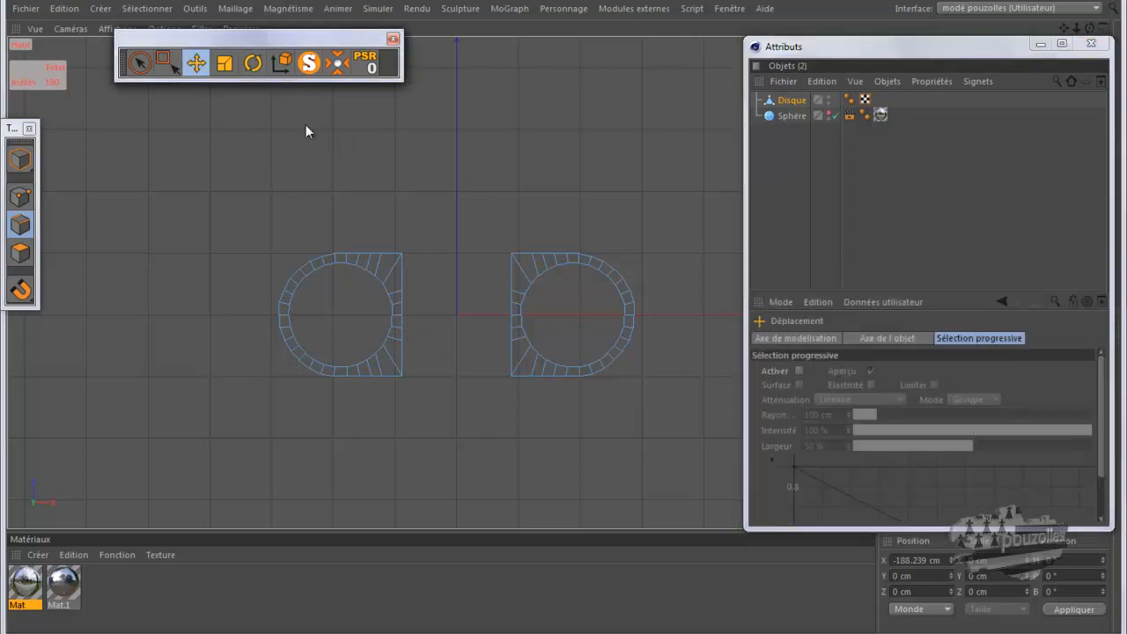
{"action": "left_click", "coordinate": [403, 273]}
{"action": "scroll", "coordinate": [438, 305], "scroll_direction": "up", "scroll_amount": 3}
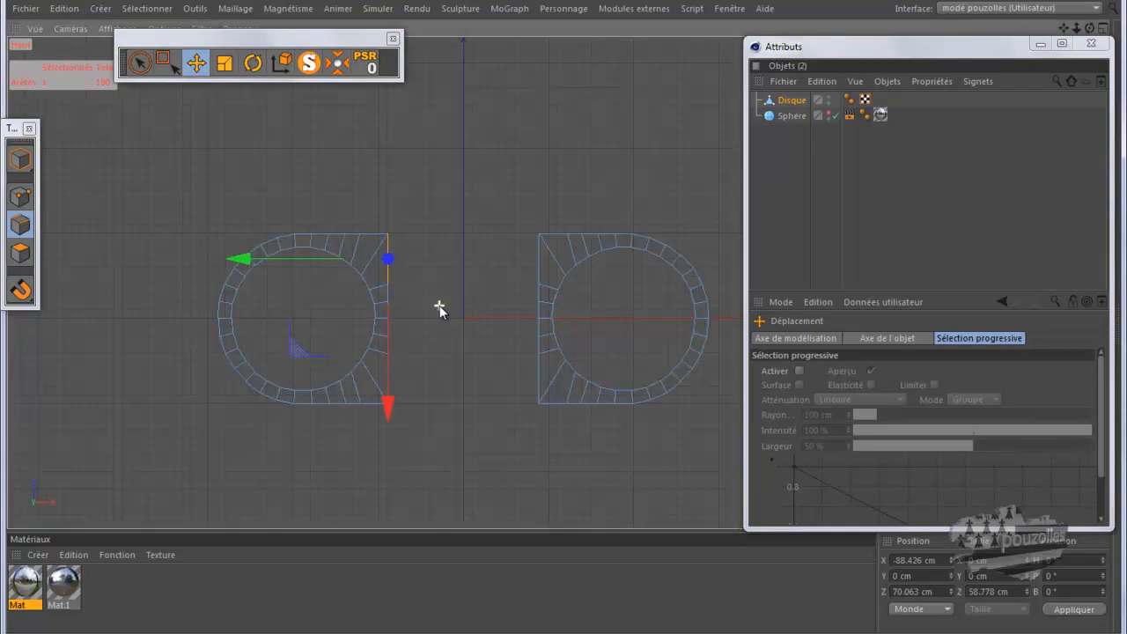
{"action": "left_click", "coordinate": [383, 309], "text": "shift"}
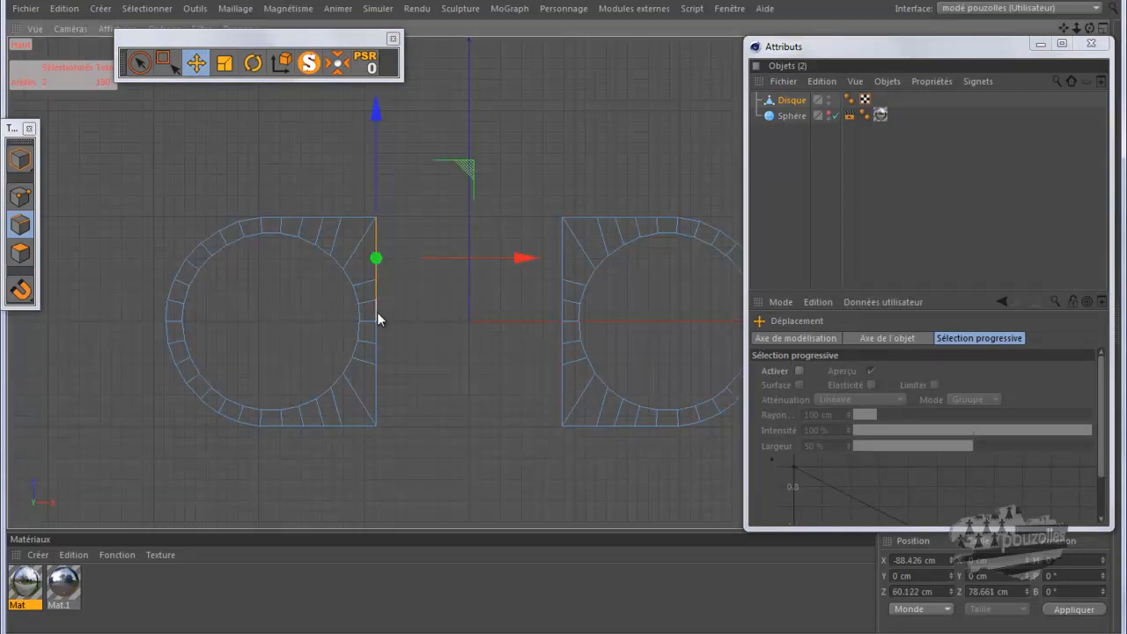
{"action": "left_click", "coordinate": [378, 312], "text": "shift"}
{"action": "left_click", "coordinate": [380, 331], "text": "shift"}
{"action": "left_click", "coordinate": [378, 360], "text": "shift"}
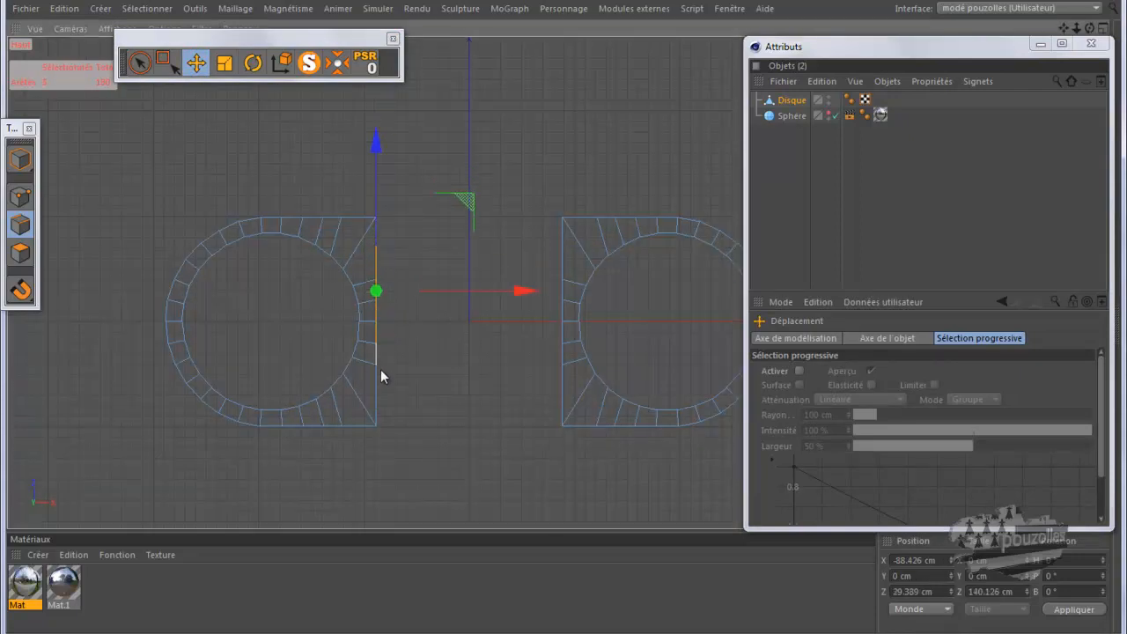
{"action": "left_click", "coordinate": [378, 381], "text": "shift"}
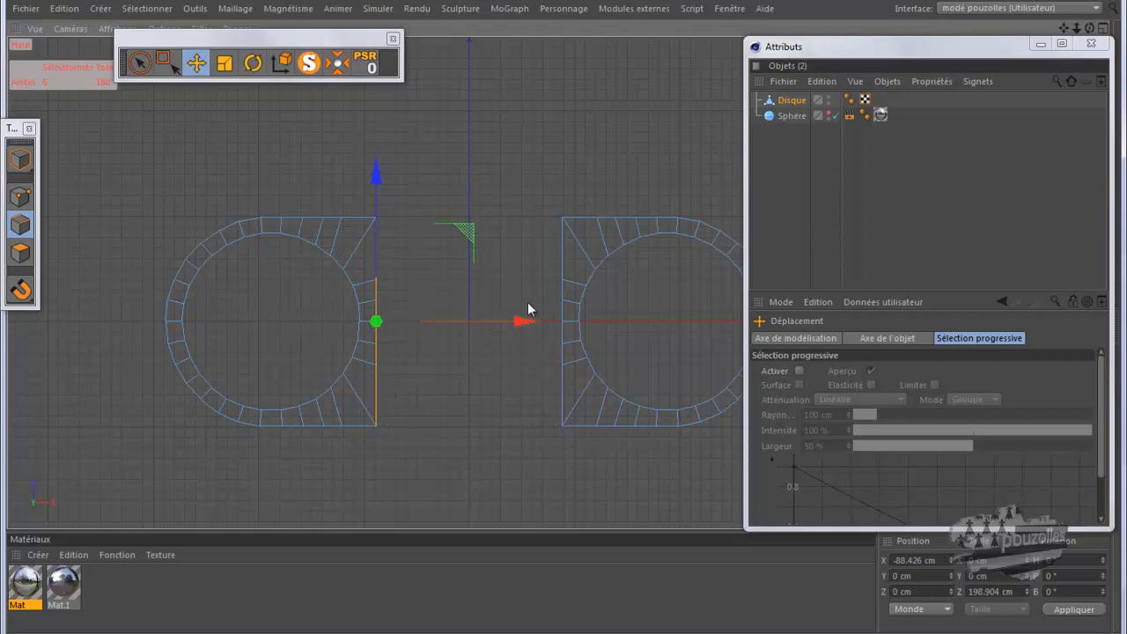
{"action": "left_click", "coordinate": [560, 246]}
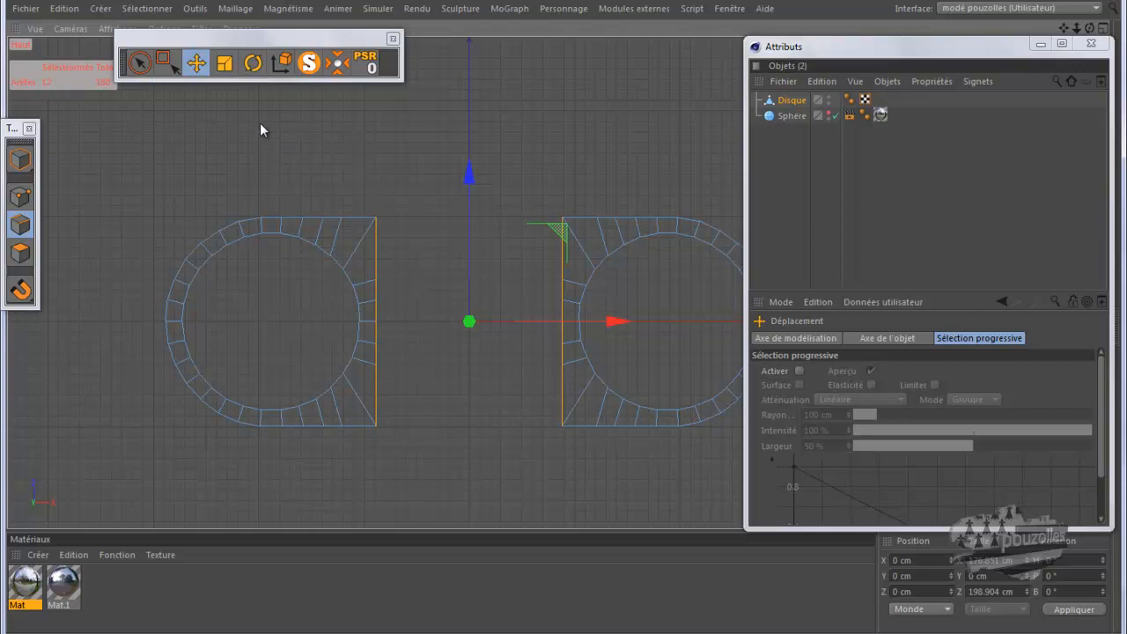
Step: Try bridging the two selected straight sides with new polygons from their lower corners using Stitch and Sew, undoing each attempt
{"action": "right_click", "coordinate": [272, 97]}
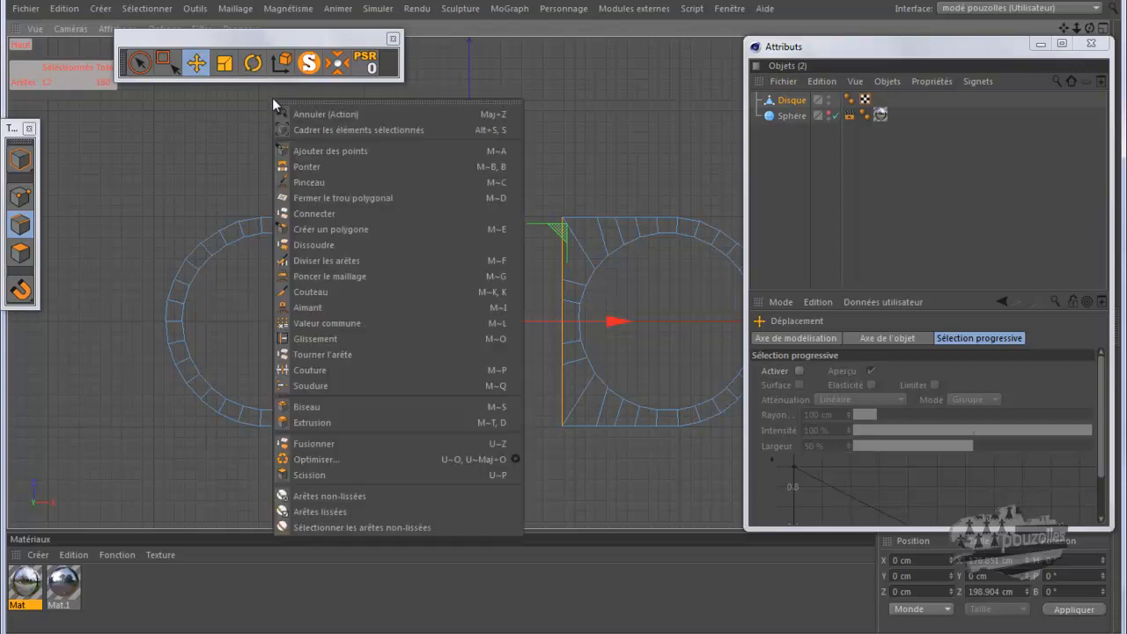
{"action": "left_click", "coordinate": [351, 372]}
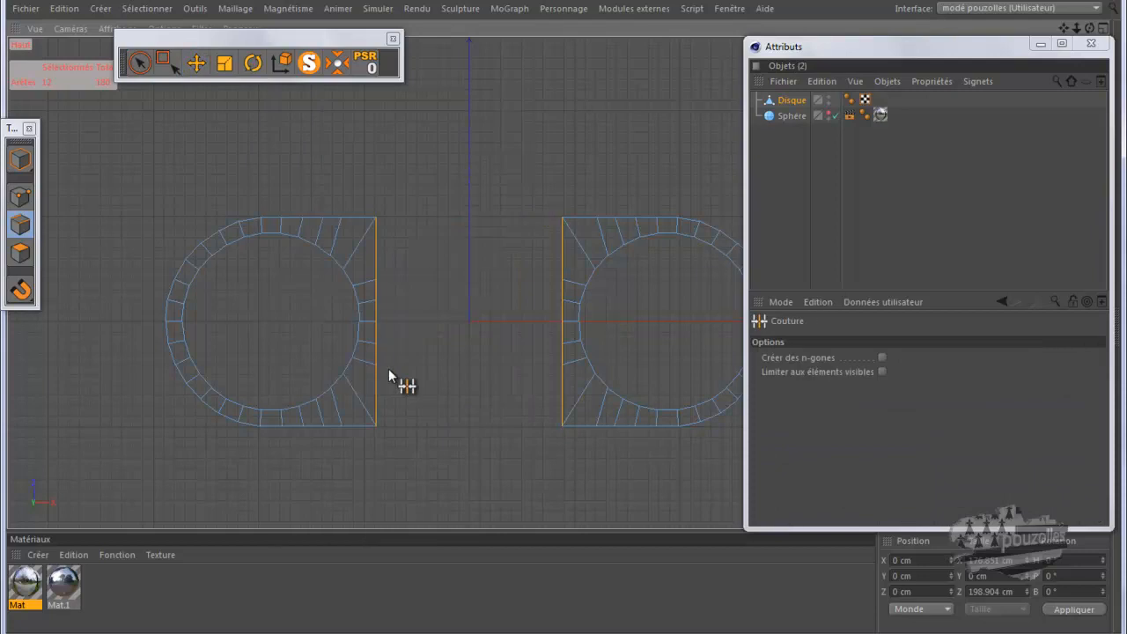
{"action": "left_click", "coordinate": [377, 425]}
{"action": "left_click_drag", "start_coordinate": [428, 422], "coordinate": [553, 428]}
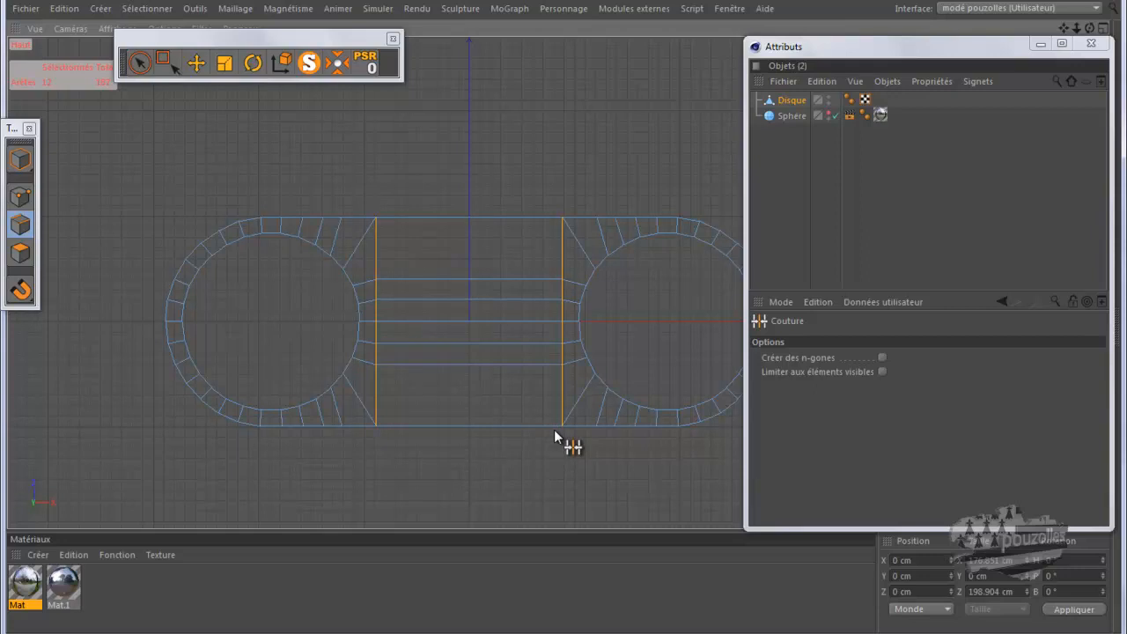
{"action": "left_click", "coordinate": [64, 8]}
{"action": "left_click", "coordinate": [70, 30]}
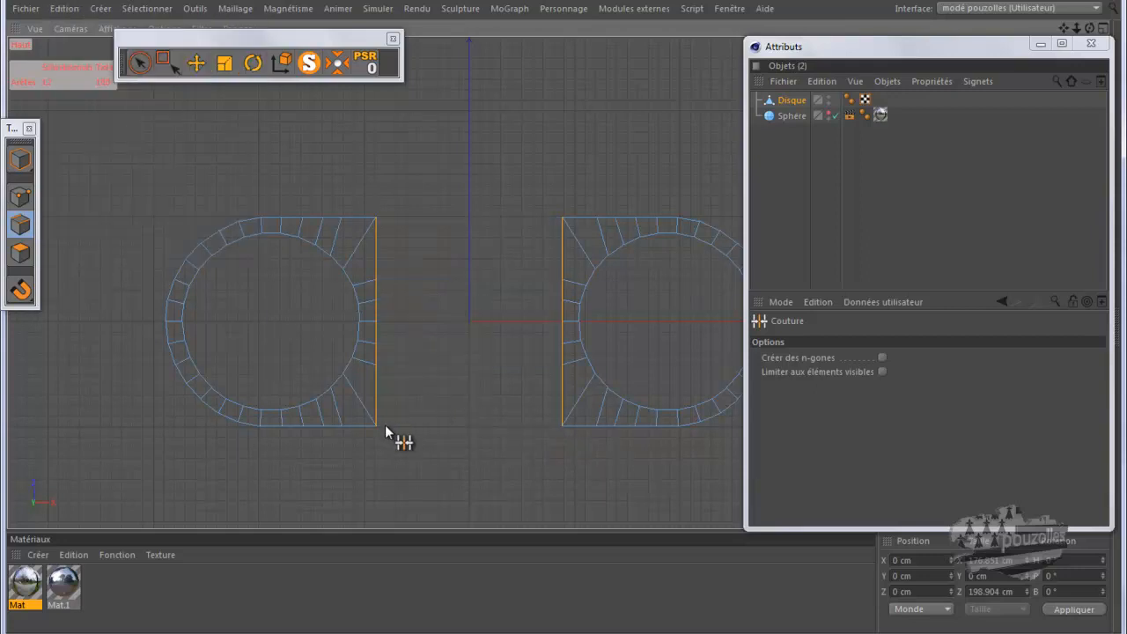
{"action": "left_click_drag", "start_coordinate": [375, 425], "coordinate": [530, 429]}
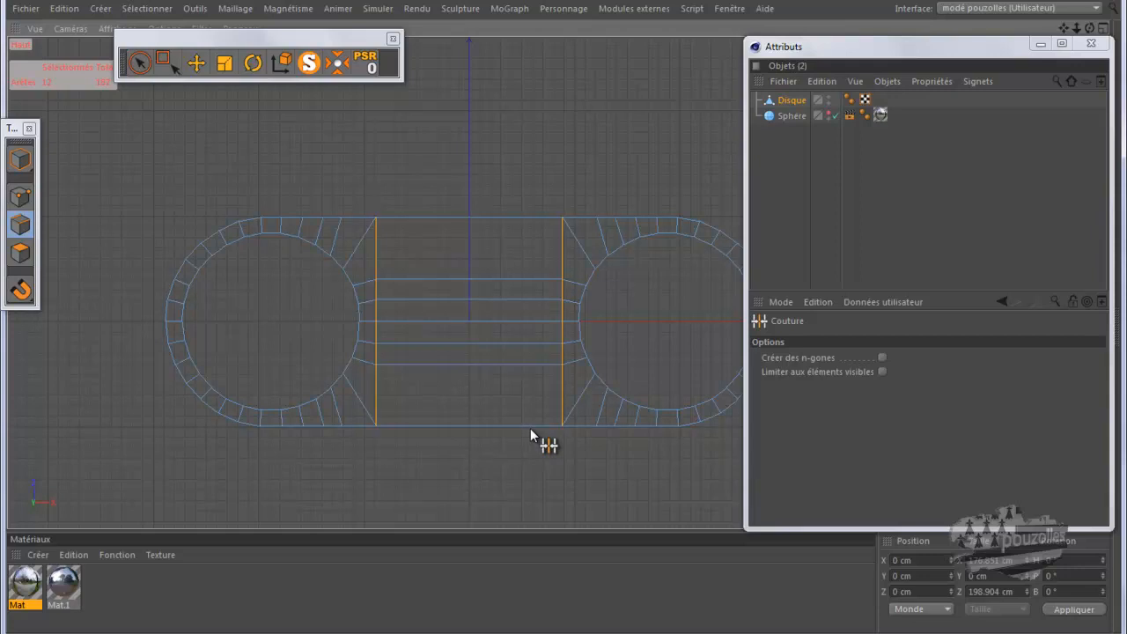
{"action": "left_click", "coordinate": [67, 13]}
{"action": "left_click", "coordinate": [85, 34]}
Step: Try stitching the left ring's straight side directly onto the right ring's side, and undo it
{"action": "left_click_drag", "start_coordinate": [373, 426], "coordinate": [550, 436]}
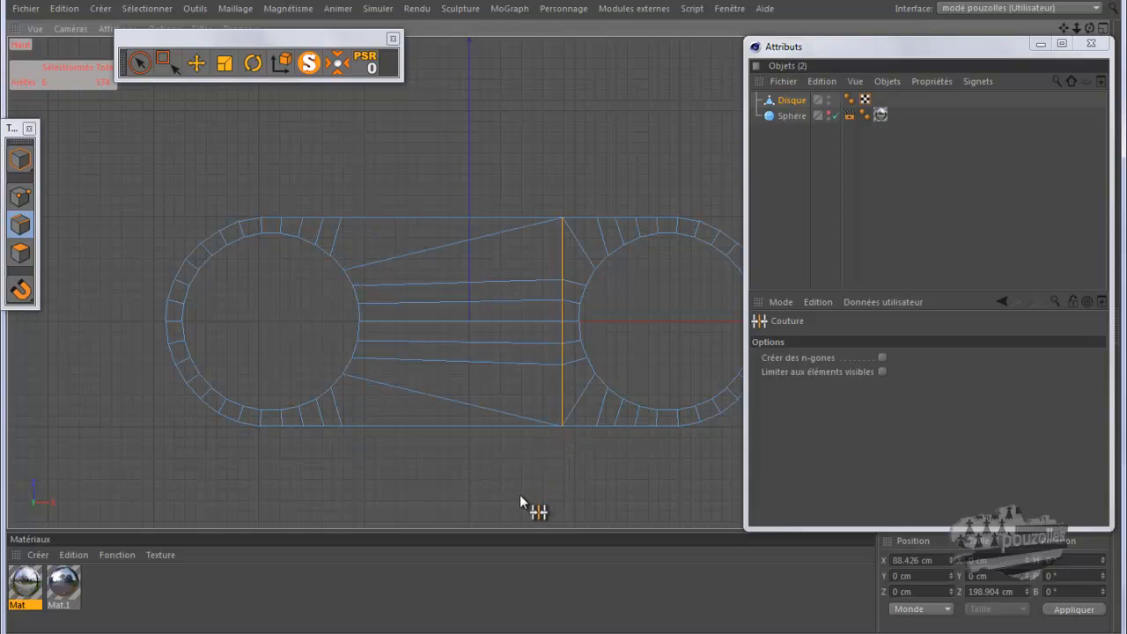
{"action": "left_click", "coordinate": [65, 9]}
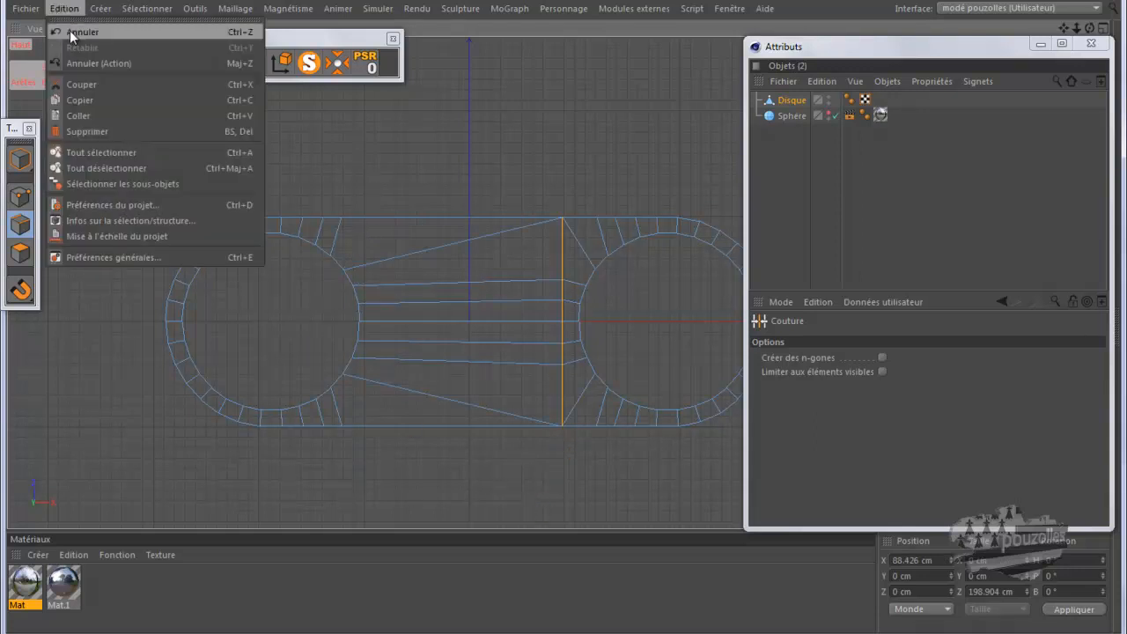
{"action": "left_click", "coordinate": [70, 30]}
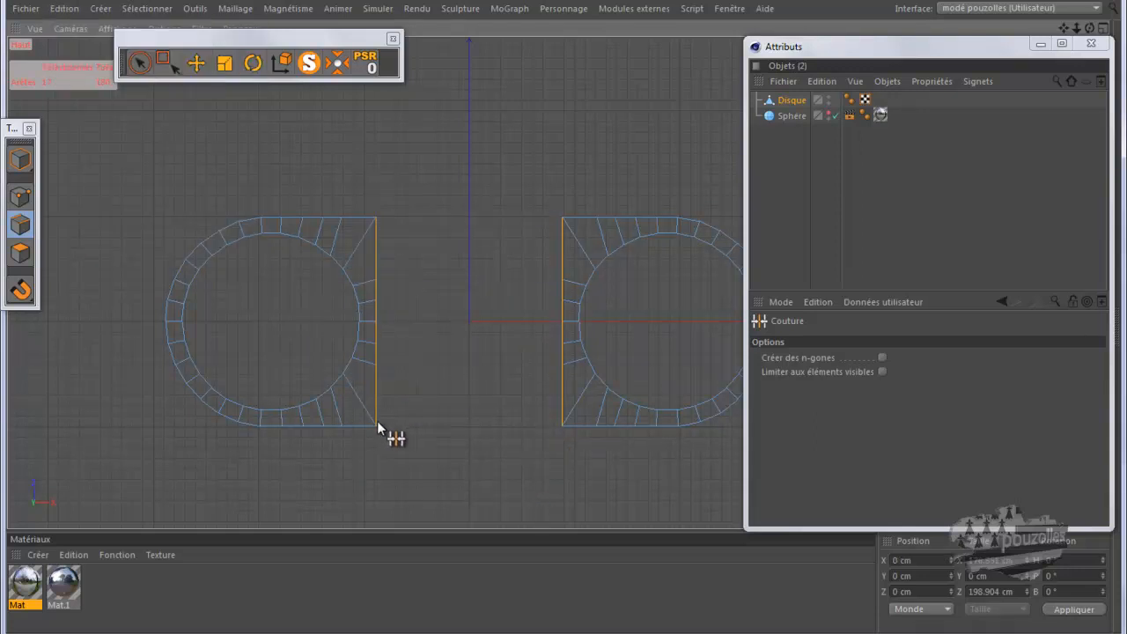
Step: Try stitching both straight sides together at the midpoint between the rings, and undo it
{"action": "left_click_drag", "start_coordinate": [376, 424], "coordinate": [556, 430]}
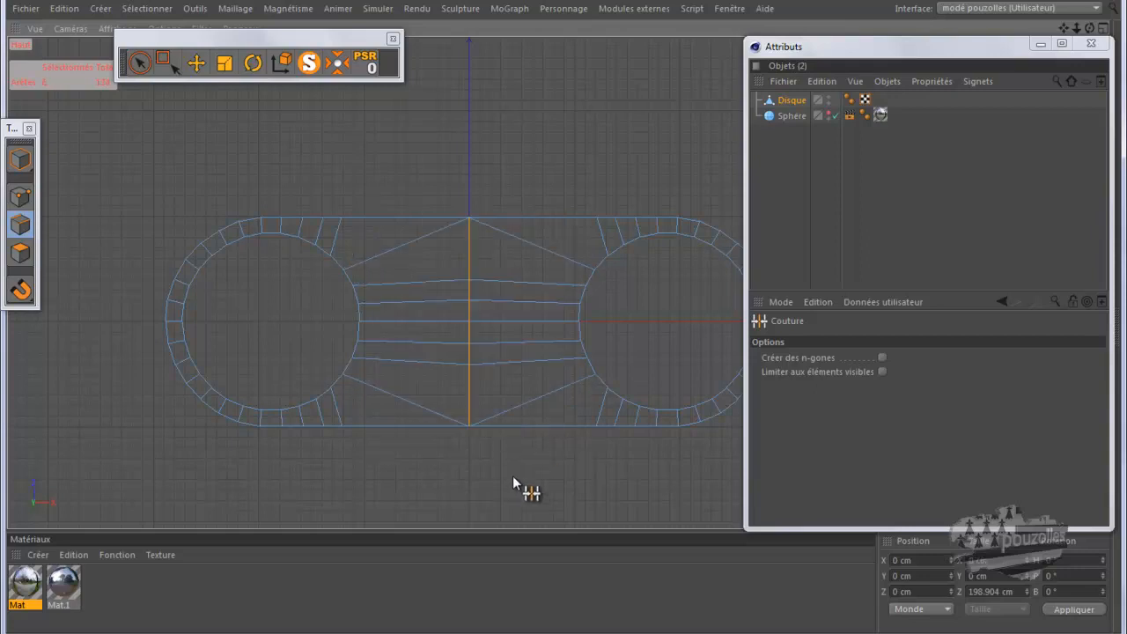
{"action": "left_click", "coordinate": [64, 8]}
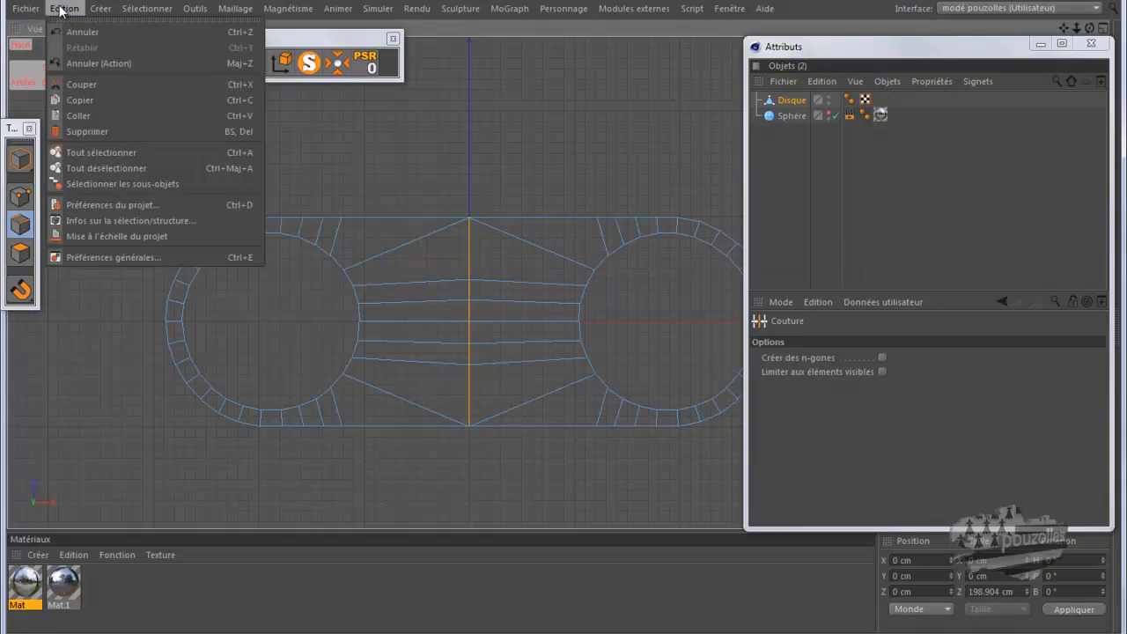
{"action": "left_click", "coordinate": [70, 33]}
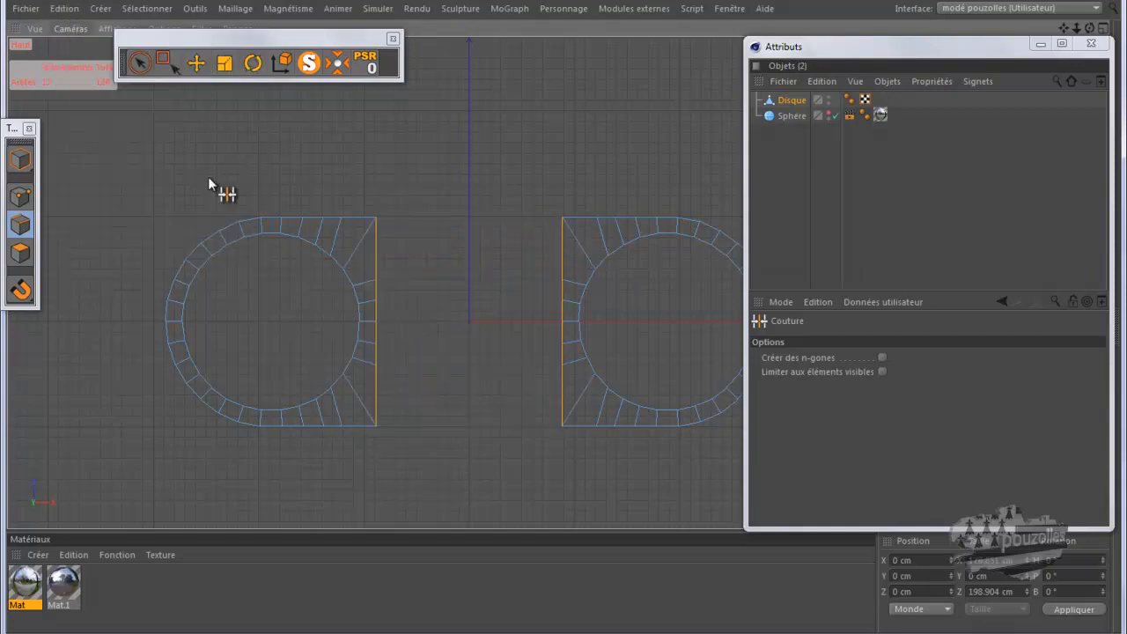
Step: Bridge the two straight sides with new polygons using Stitch and Sew, from the left ring's lower corner to the right ring's
{"action": "left_click_drag", "start_coordinate": [376, 425], "coordinate": [383, 426]}
{"action": "left_click_drag", "start_coordinate": [461, 434], "coordinate": [553, 437]}
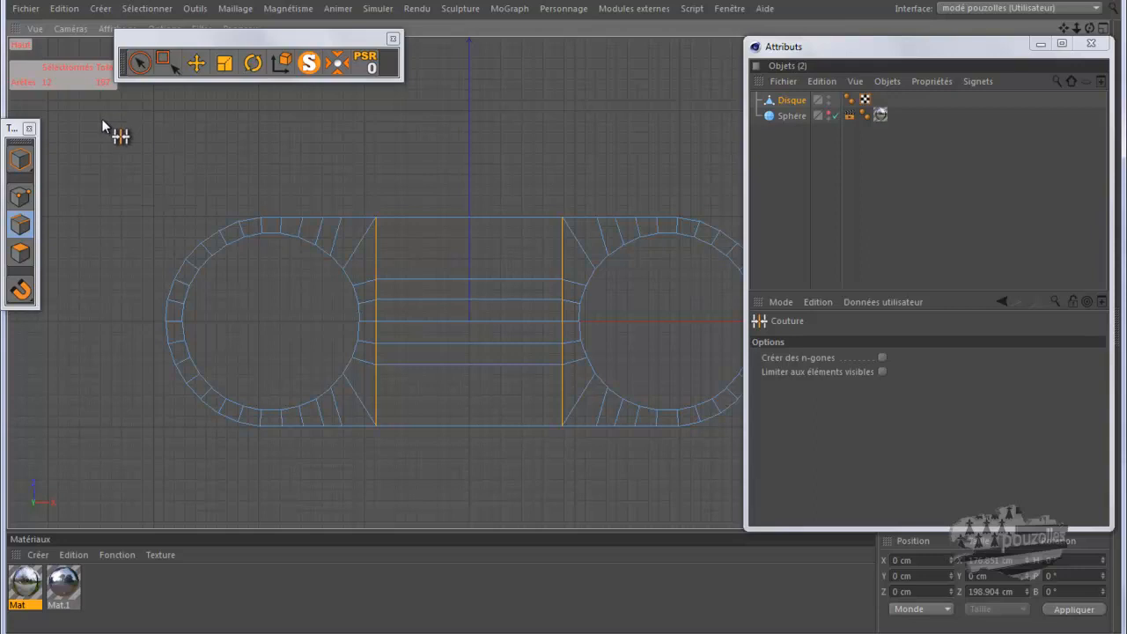
Step: Select the five inner horizontal edges of the bridge, spread them along Z to about 164%, and clear the selection
{"action": "left_click", "coordinate": [139, 62]}
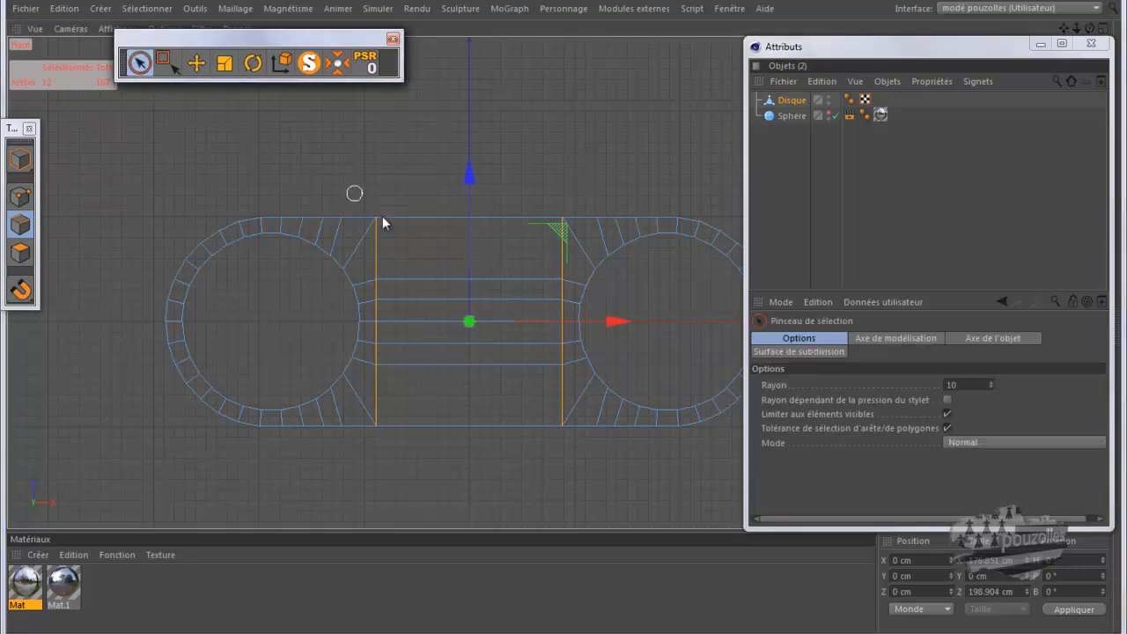
{"action": "left_click_drag", "start_coordinate": [414, 275], "coordinate": [425, 364]}
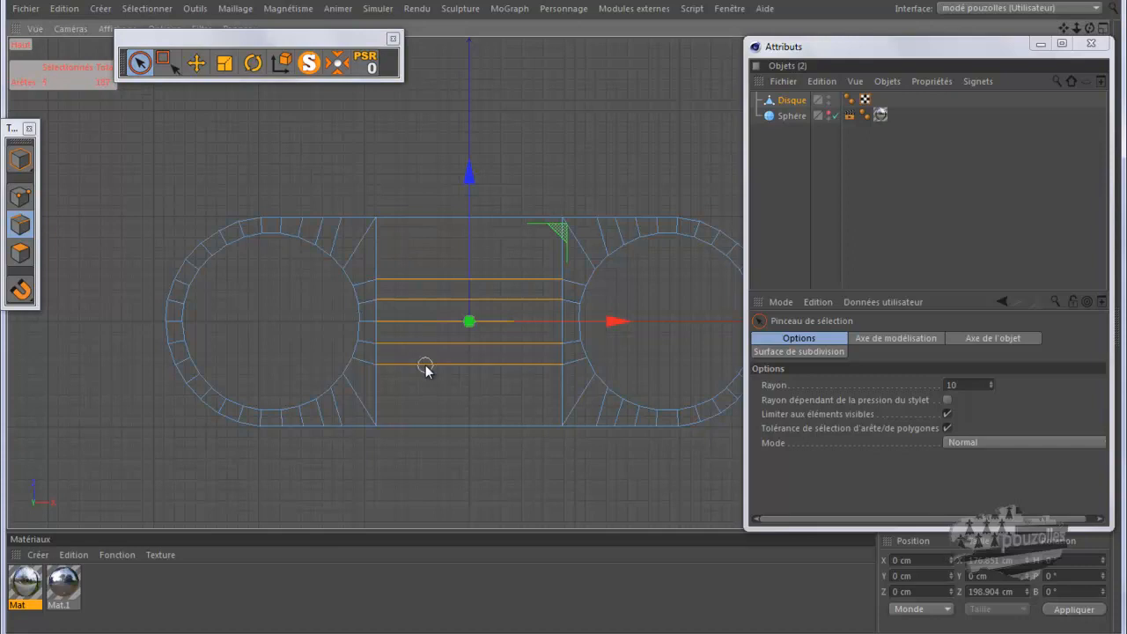
{"action": "left_click", "coordinate": [225, 62]}
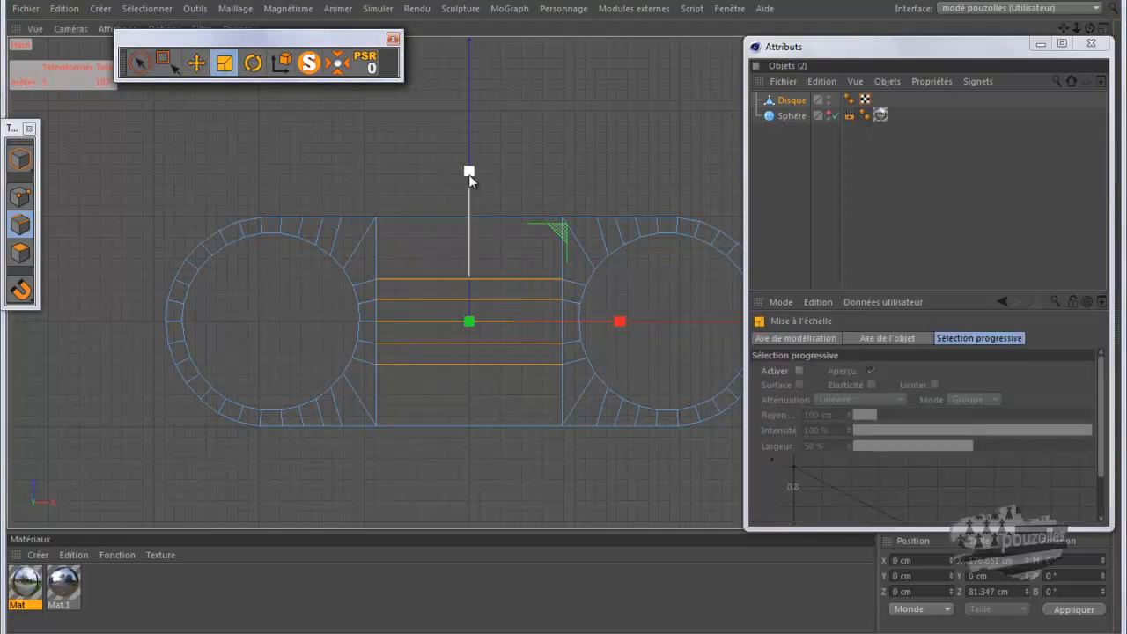
{"action": "left_click_drag", "start_coordinate": [468, 174], "coordinate": [477, 79]}
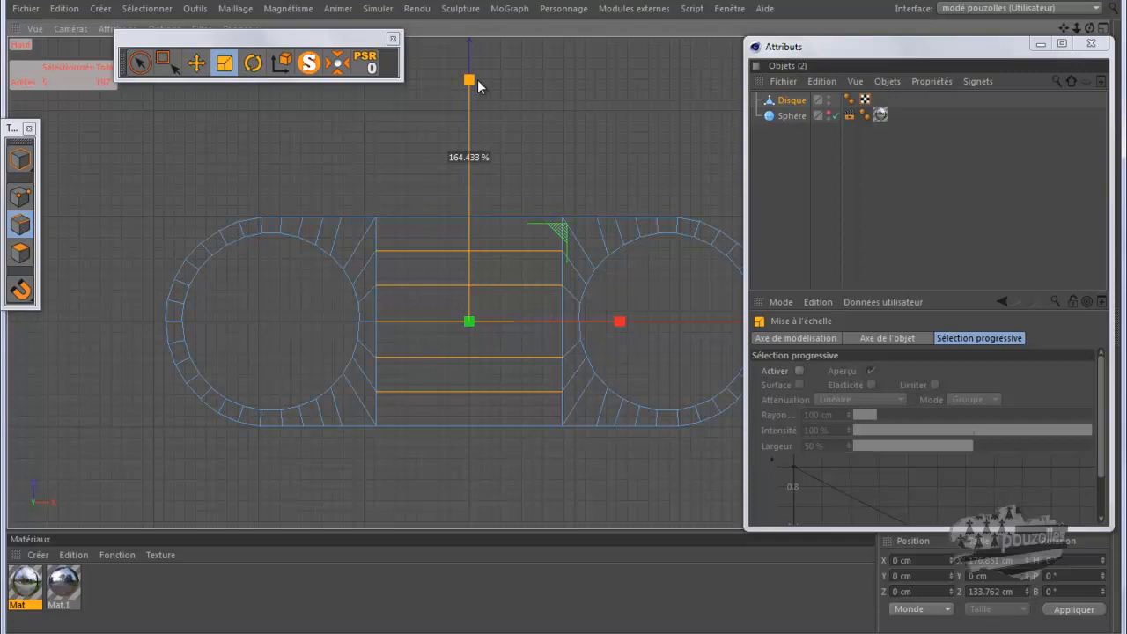
{"action": "left_click_drag", "start_coordinate": [477, 79], "coordinate": [477, 80]}
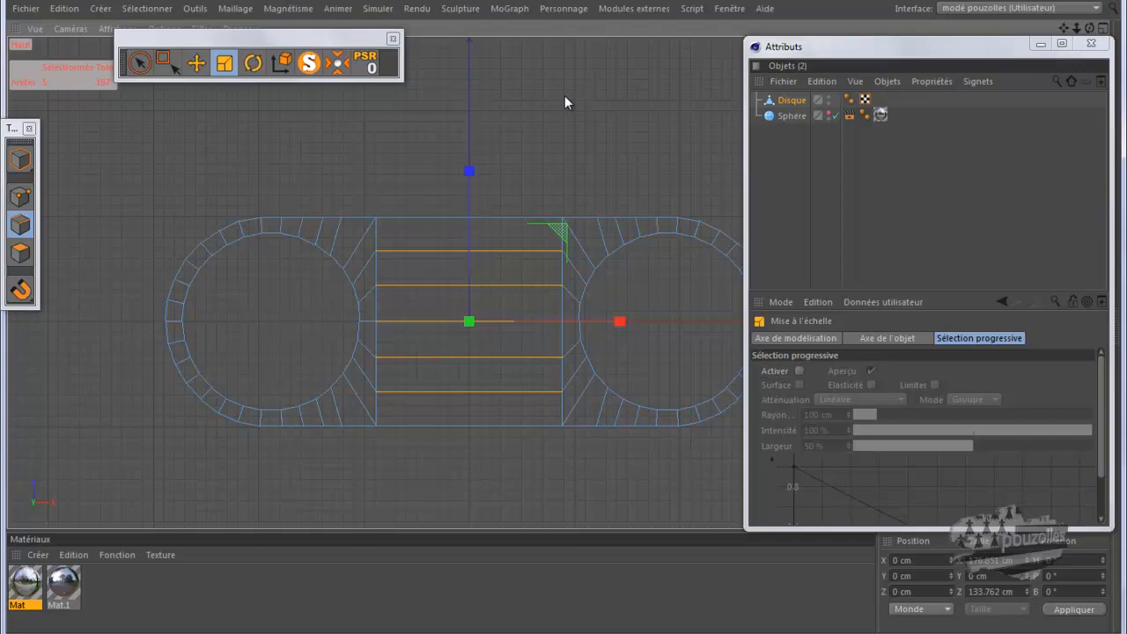
{"action": "left_click", "coordinate": [564, 95]}
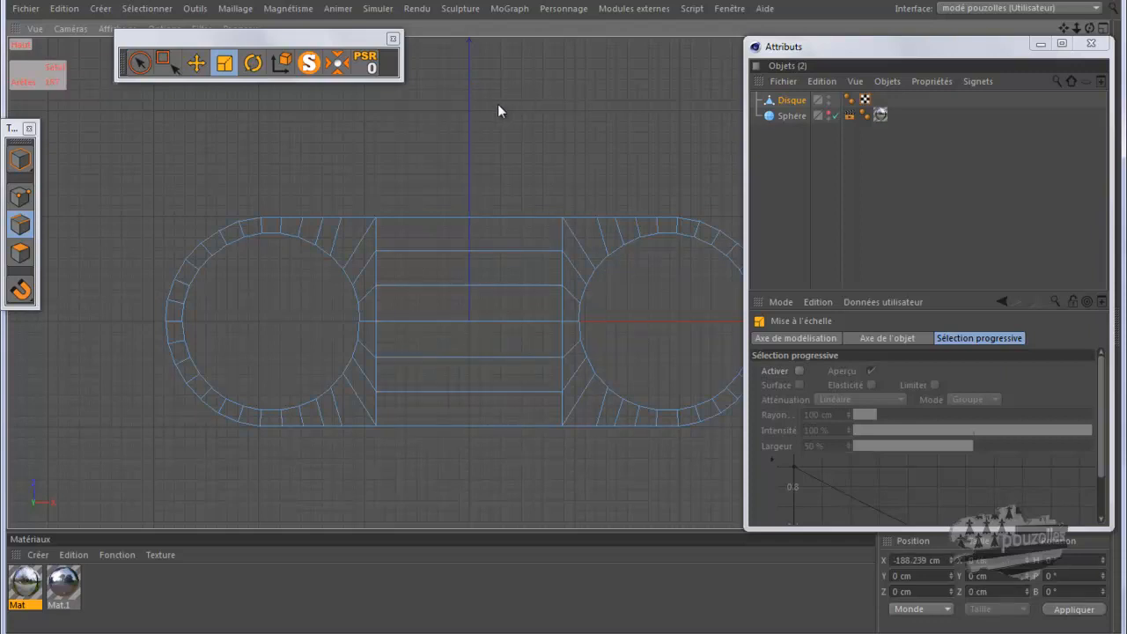
Step: Enable snapping with vertex, edge and midpoint options, and cut a vertical Knife loop through the middle of the bridge
{"action": "key", "text": "k"}
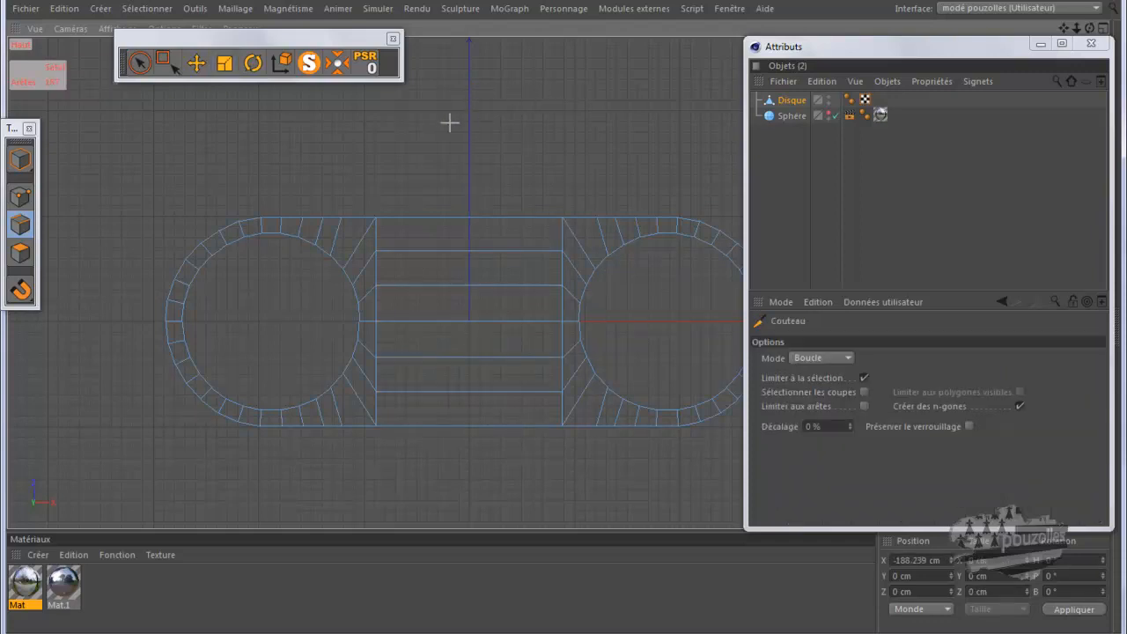
{"action": "left_click", "coordinate": [20, 290]}
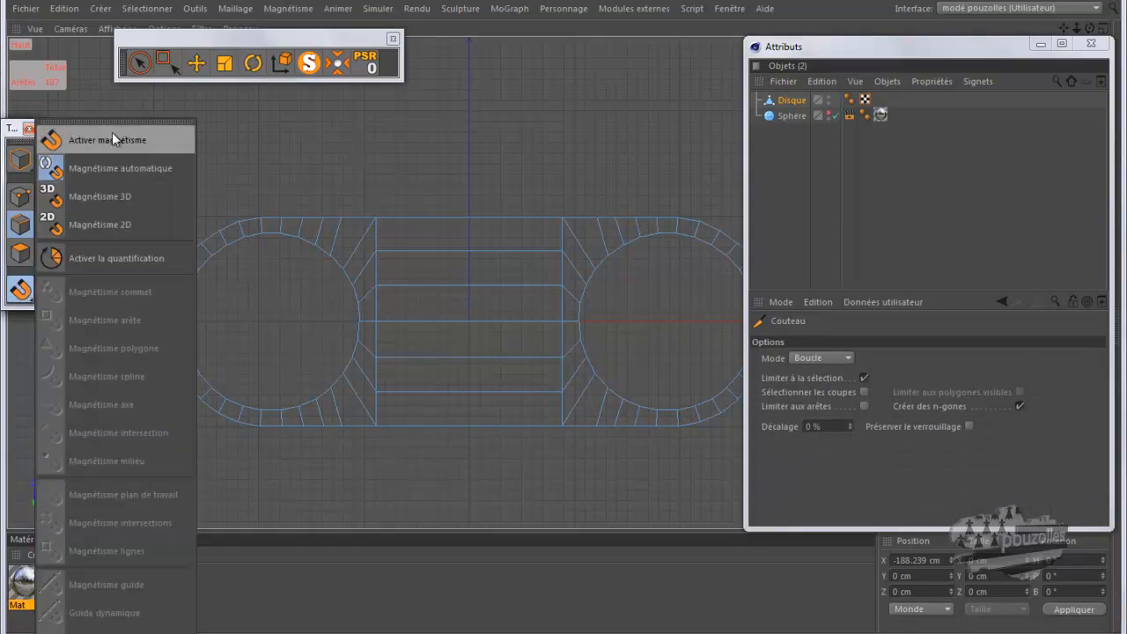
{"action": "left_click", "coordinate": [117, 120]}
{"action": "left_click", "coordinate": [110, 131]}
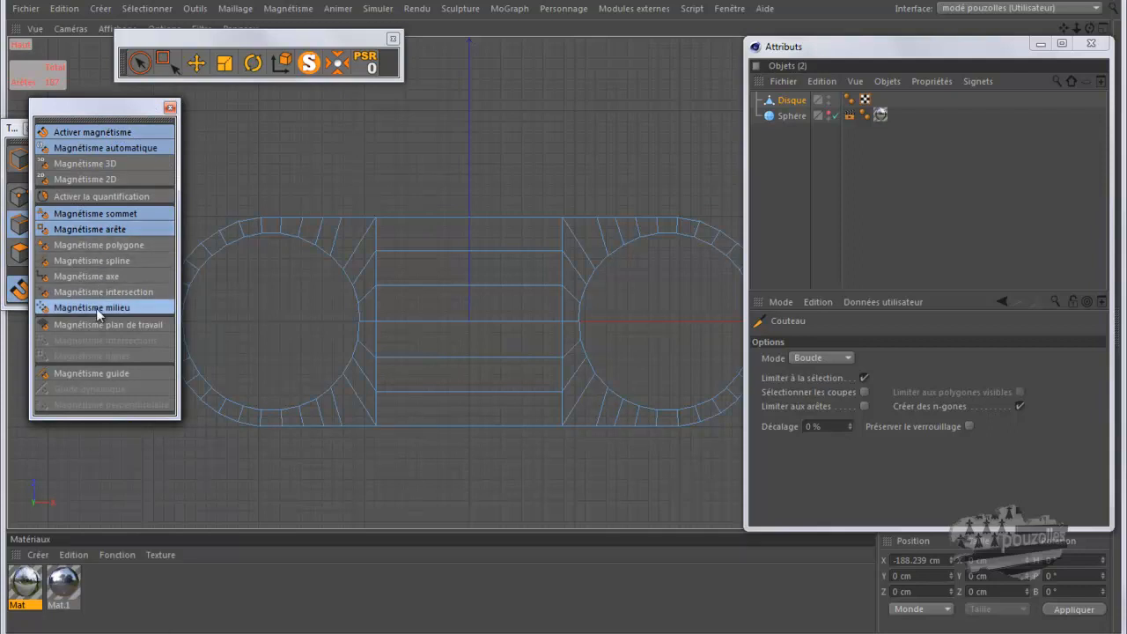
{"action": "left_click", "coordinate": [170, 106]}
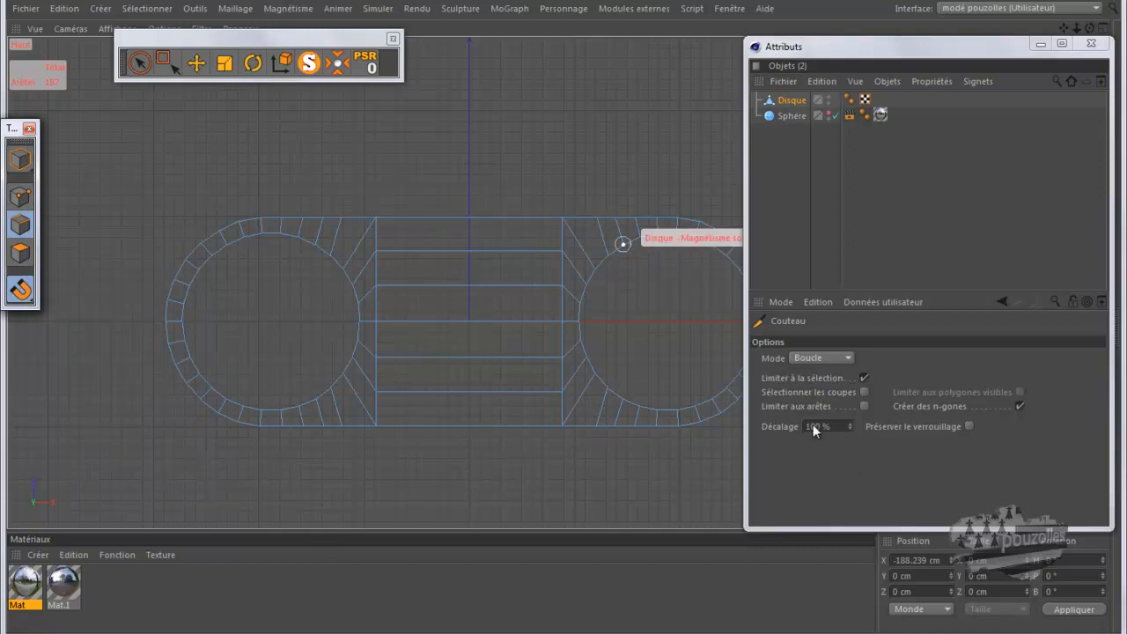
{"action": "left_click", "coordinate": [468, 215]}
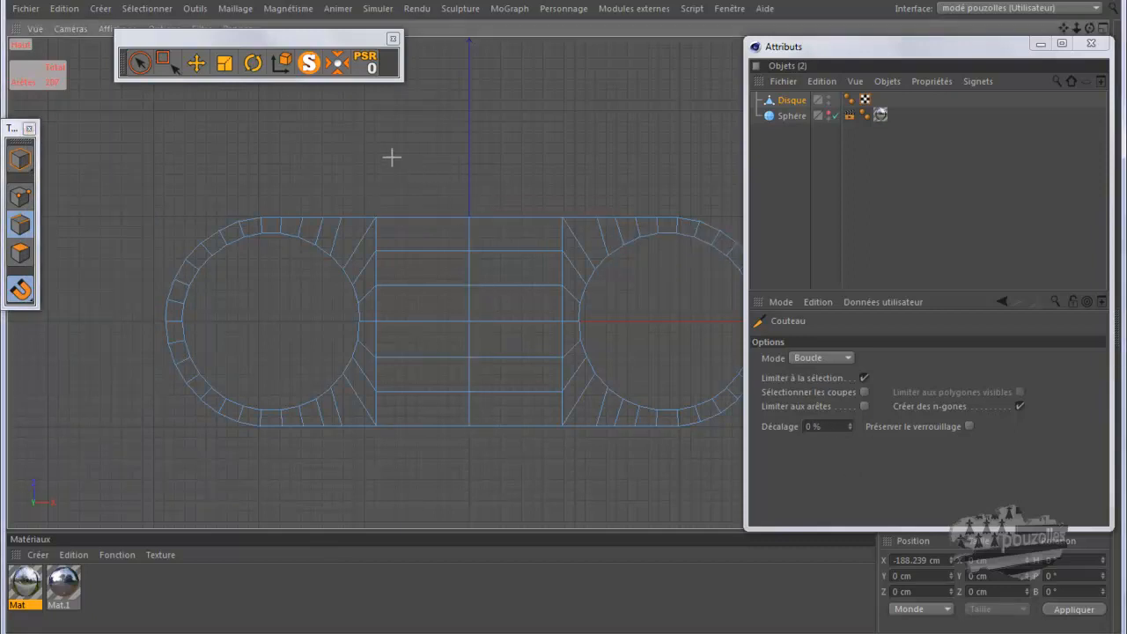
Step: Loop-select the bridge's central vertical edges, stopping at boundaries, and bevel them with 3 subdivisions and a 64.3 cm offset
{"action": "key", "text": "u"}
{"action": "key", "text": "l"}
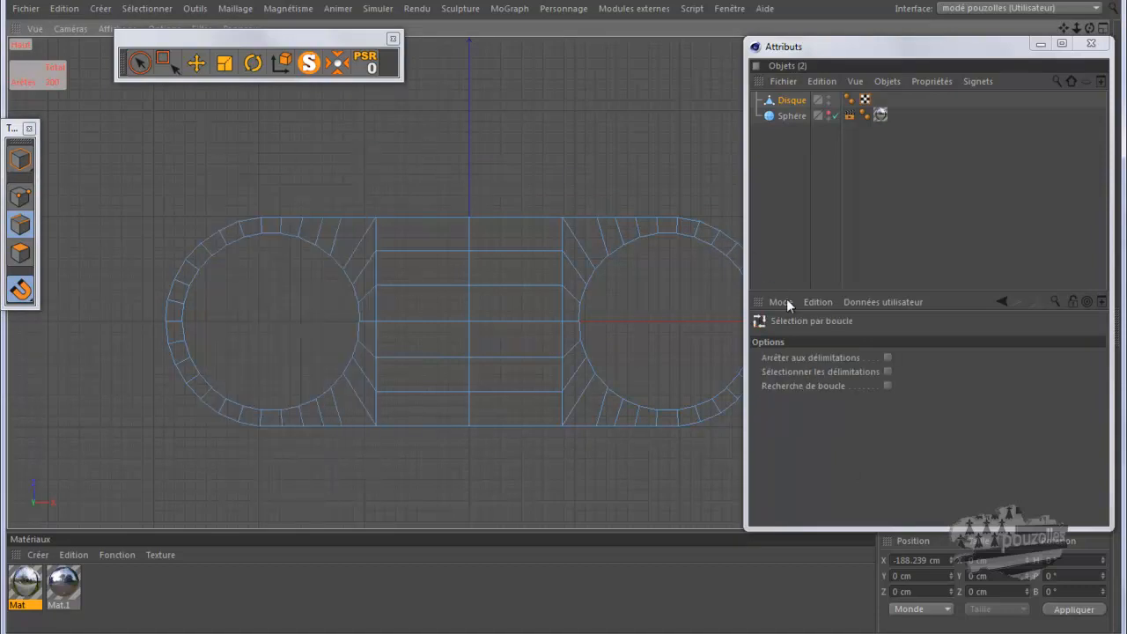
{"action": "left_click", "coordinate": [888, 359]}
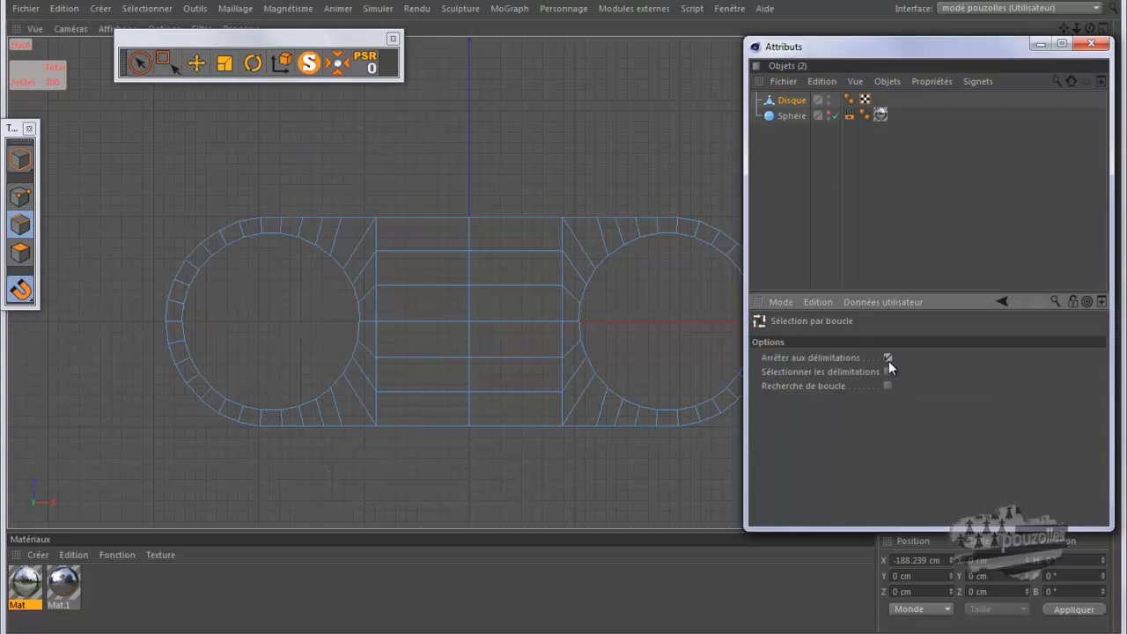
{"action": "left_click", "coordinate": [469, 305]}
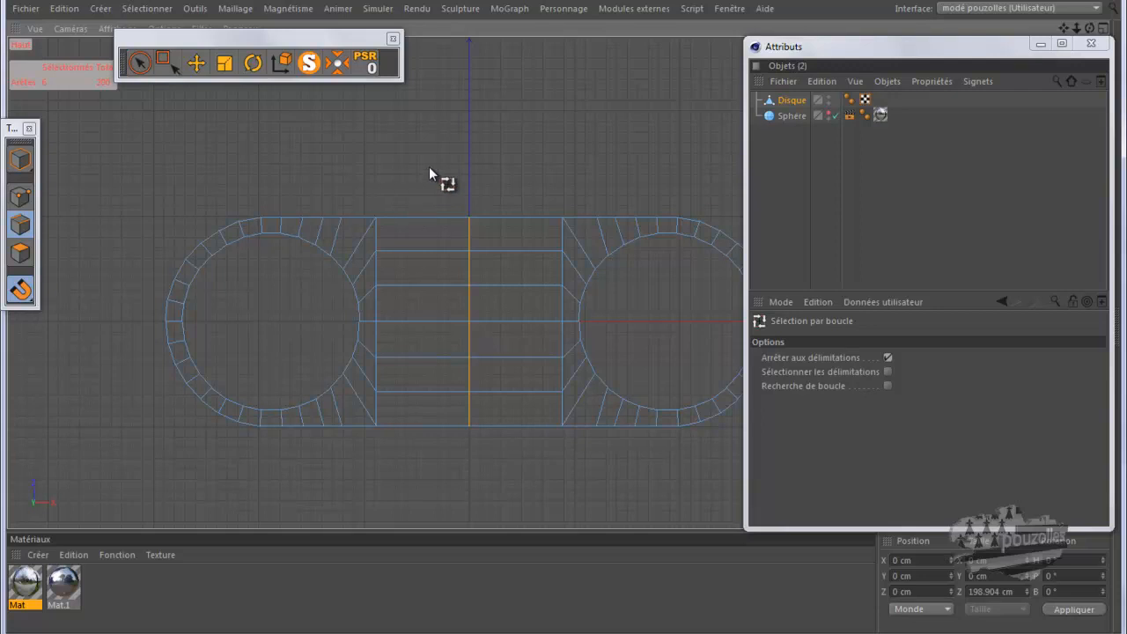
{"action": "right_click", "coordinate": [427, 127]}
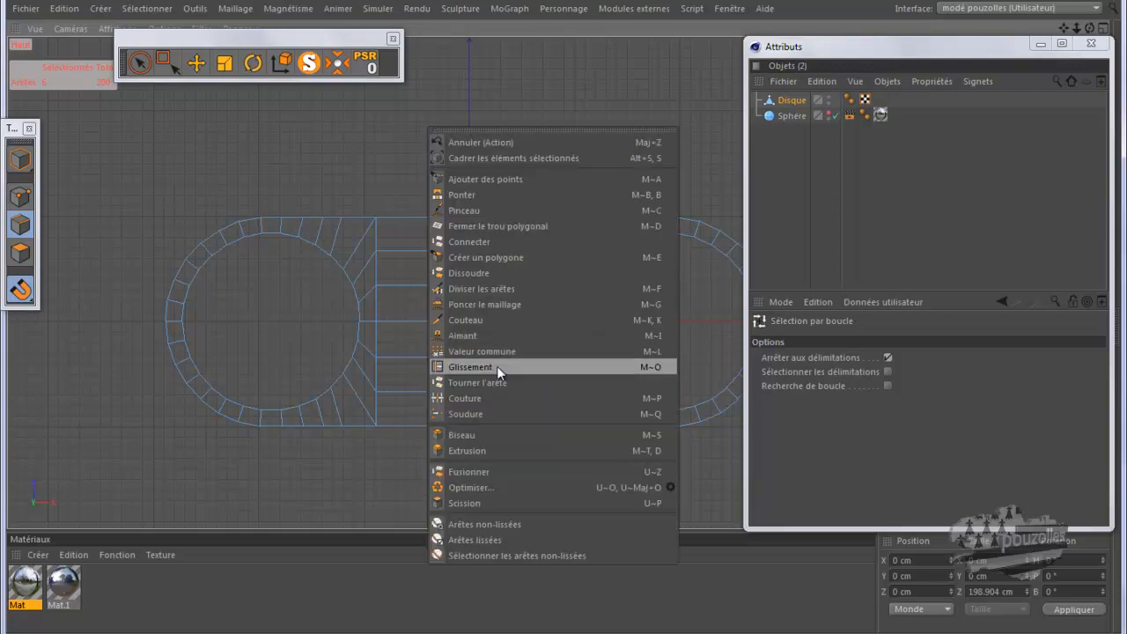
{"action": "left_click", "coordinate": [479, 434]}
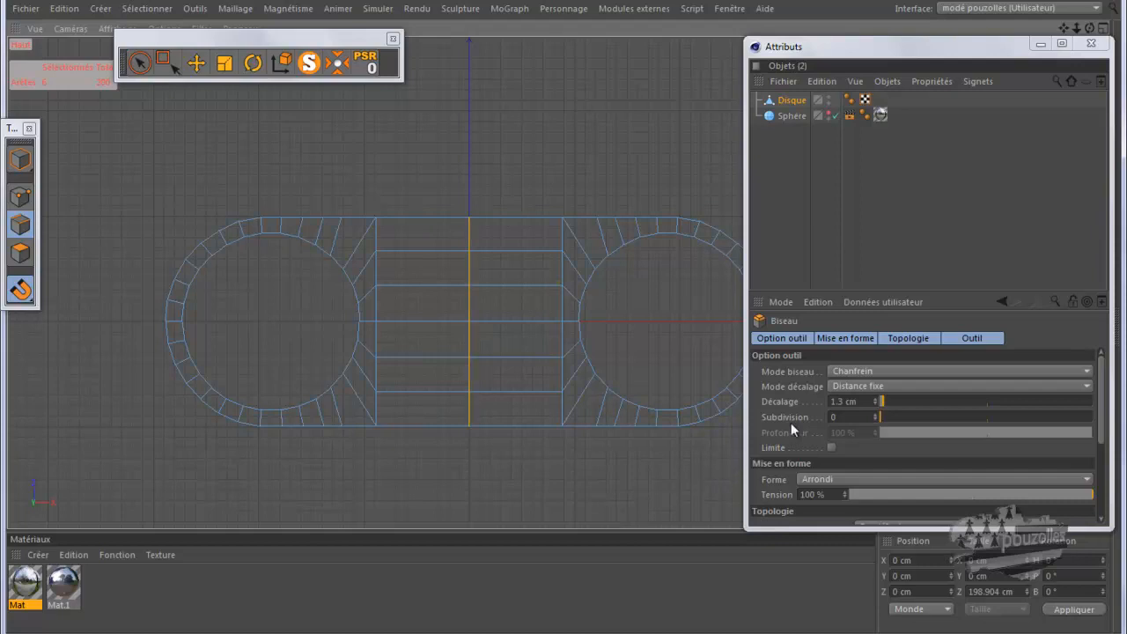
{"action": "left_click", "coordinate": [876, 416]}
{"action": "left_click", "coordinate": [875, 415]}
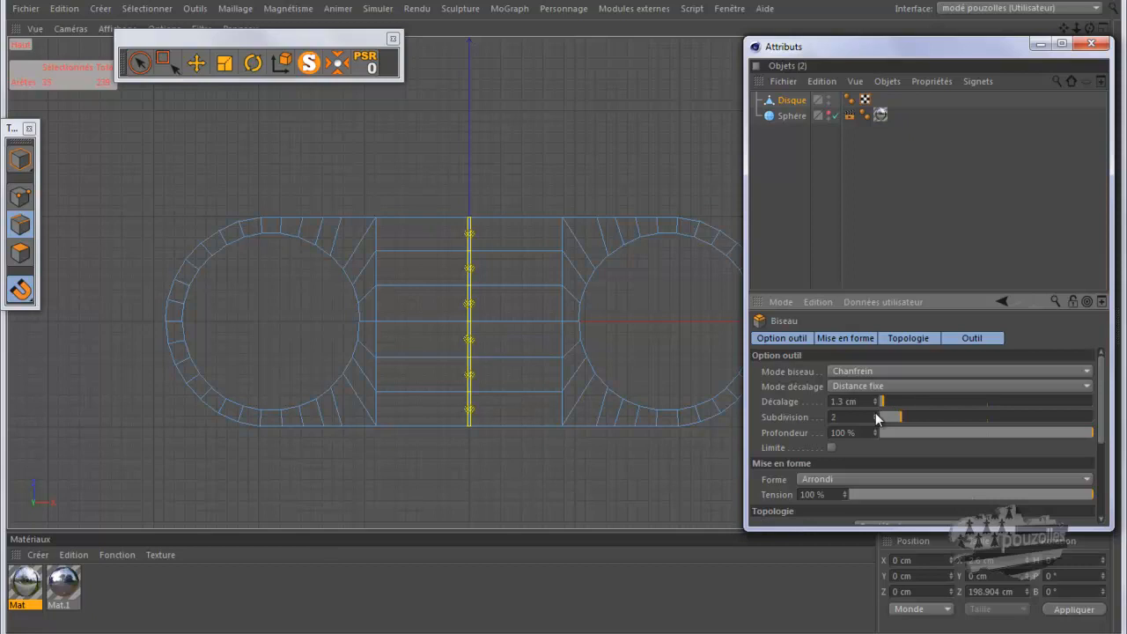
{"action": "left_click_drag", "start_coordinate": [878, 403], "coordinate": [878, 402]}
{"action": "left_click", "coordinate": [875, 415]}
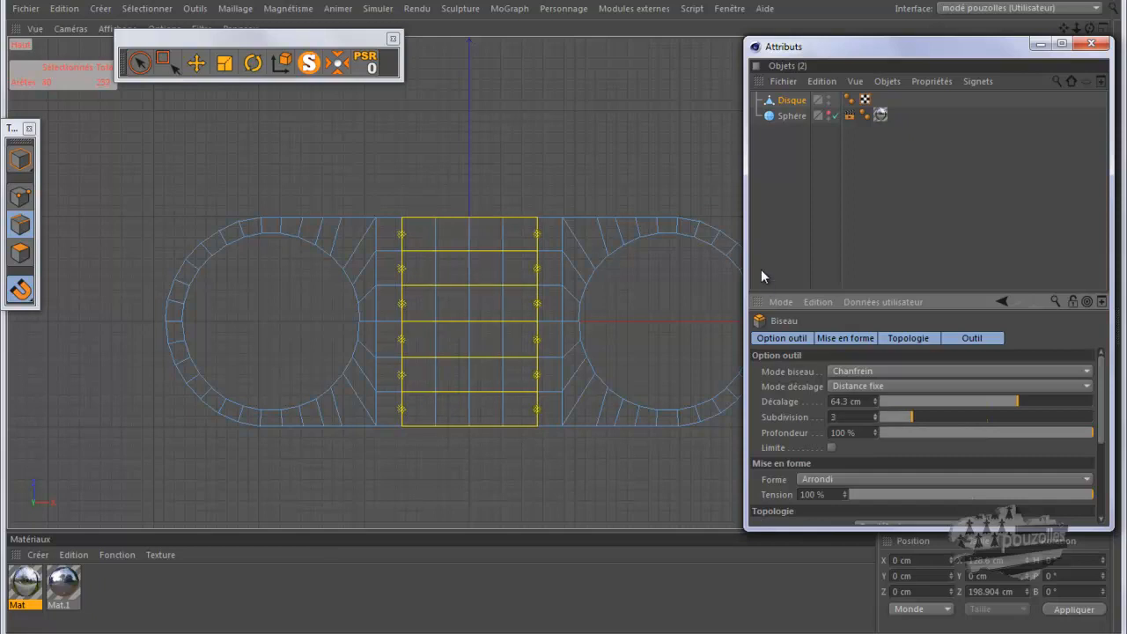
Step: Adjust the bevel offset to 63 cm, keeping 3 subdivisions, and deselect the bevelled edges
{"action": "scroll", "coordinate": [517, 306], "scroll_direction": "up", "scroll_amount": 2}
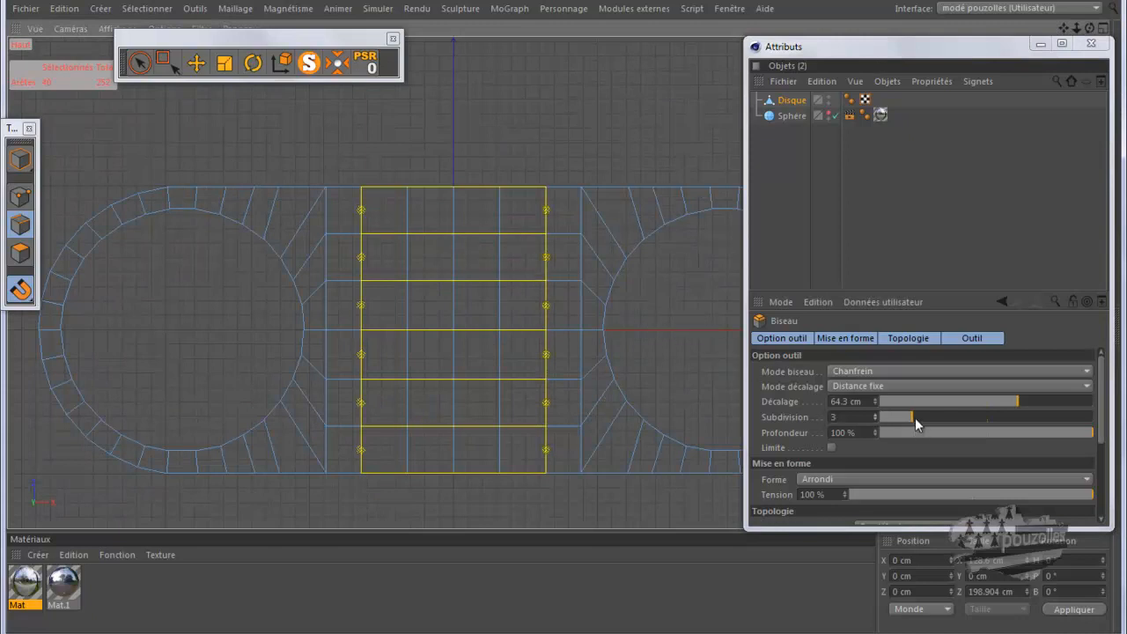
{"action": "left_click_drag", "start_coordinate": [912, 416], "coordinate": [908, 416]}
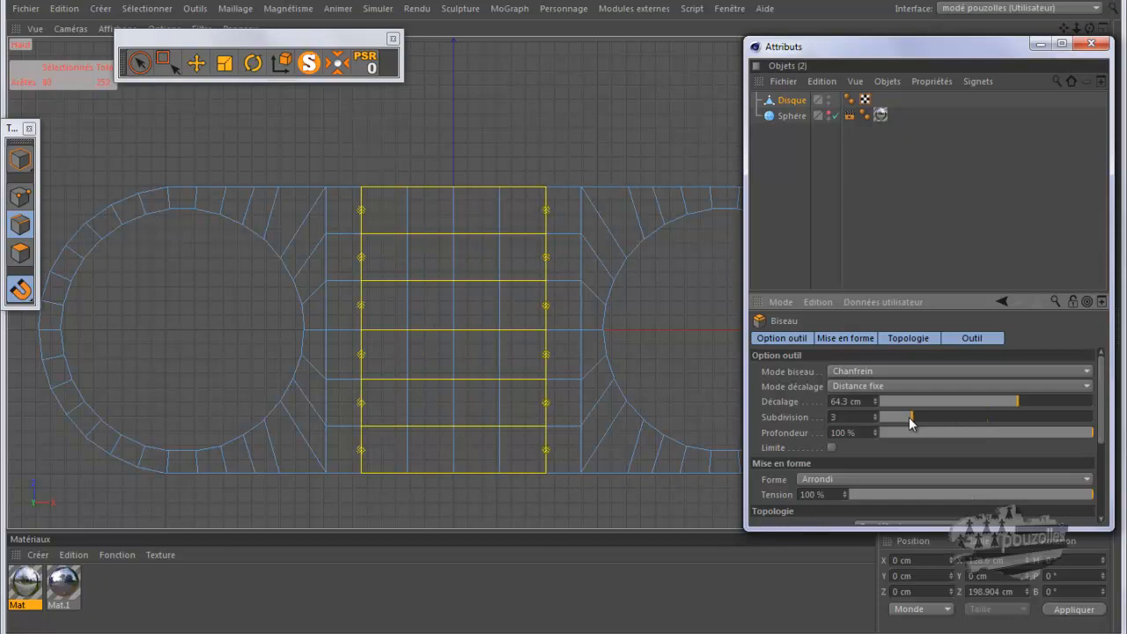
{"action": "left_click_drag", "start_coordinate": [1016, 402], "coordinate": [1019, 403]}
{"action": "left_click_drag", "start_coordinate": [1017, 402], "coordinate": [1016, 402]}
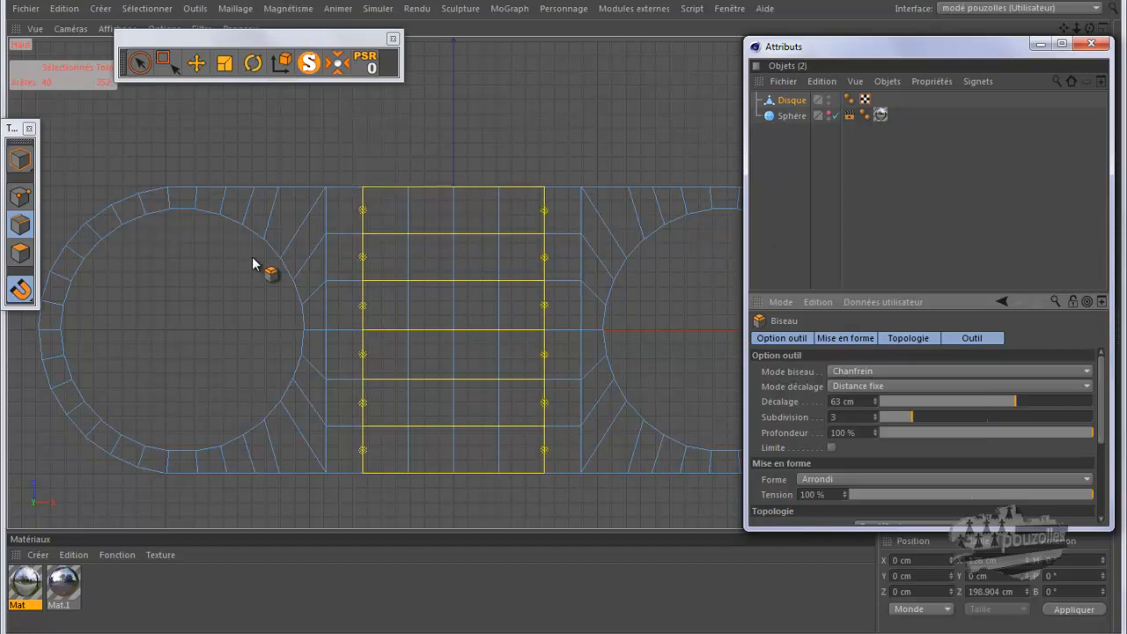
{"action": "left_click", "coordinate": [197, 63]}
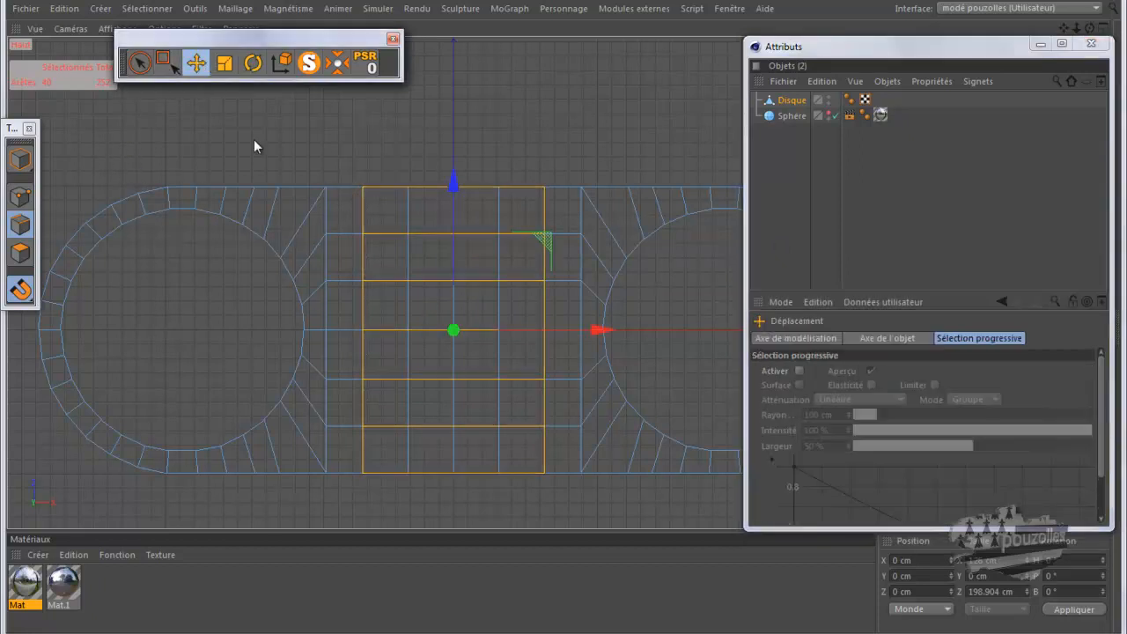
{"action": "left_click", "coordinate": [255, 140]}
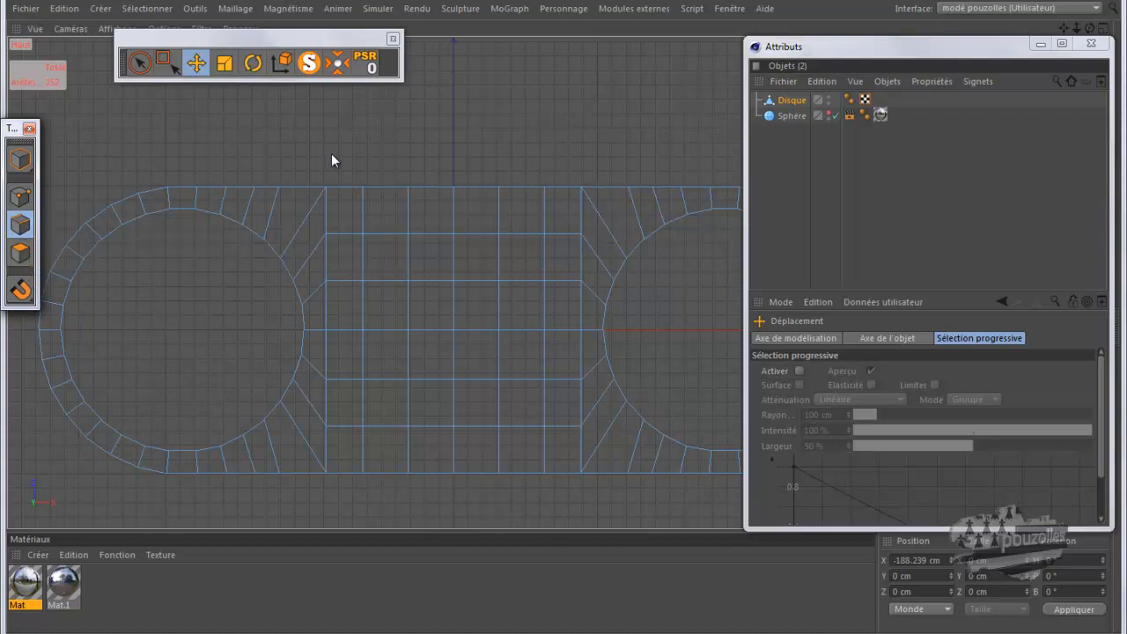
Step: Select the bridge's upper border edges, extrude them upward to about Z 300 cm, and check the shape against the hinge reference photo
{"action": "left_click", "coordinate": [347, 186]}
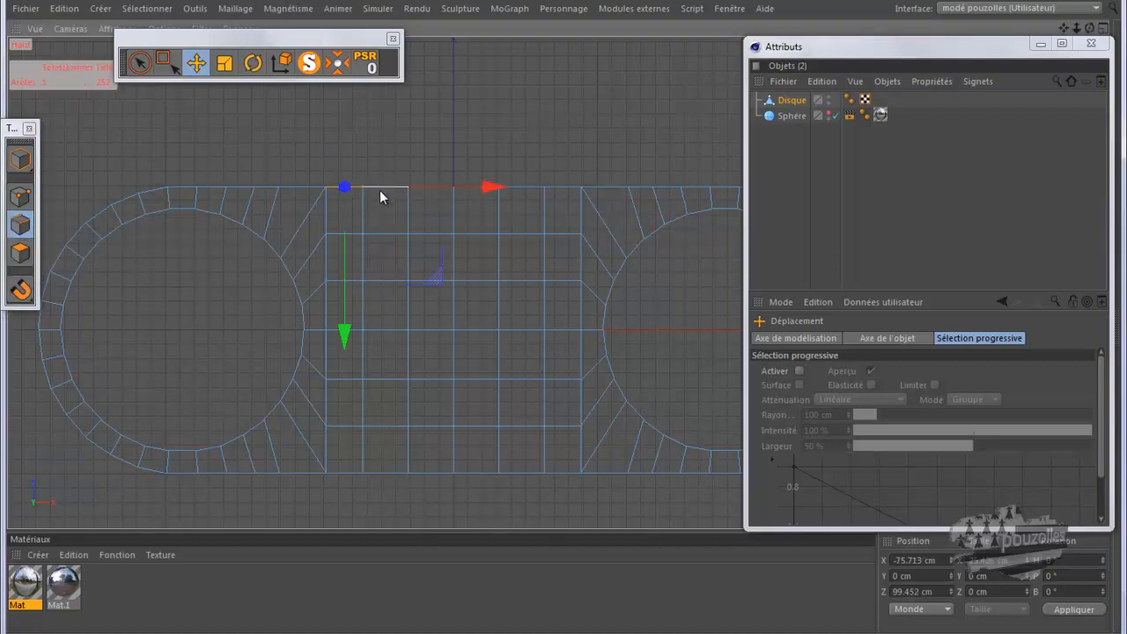
{"action": "left_click_drag", "start_coordinate": [380, 190], "coordinate": [591, 184]}
{"action": "scroll", "coordinate": [425, 435], "scroll_direction": "down", "scroll_amount": 5}
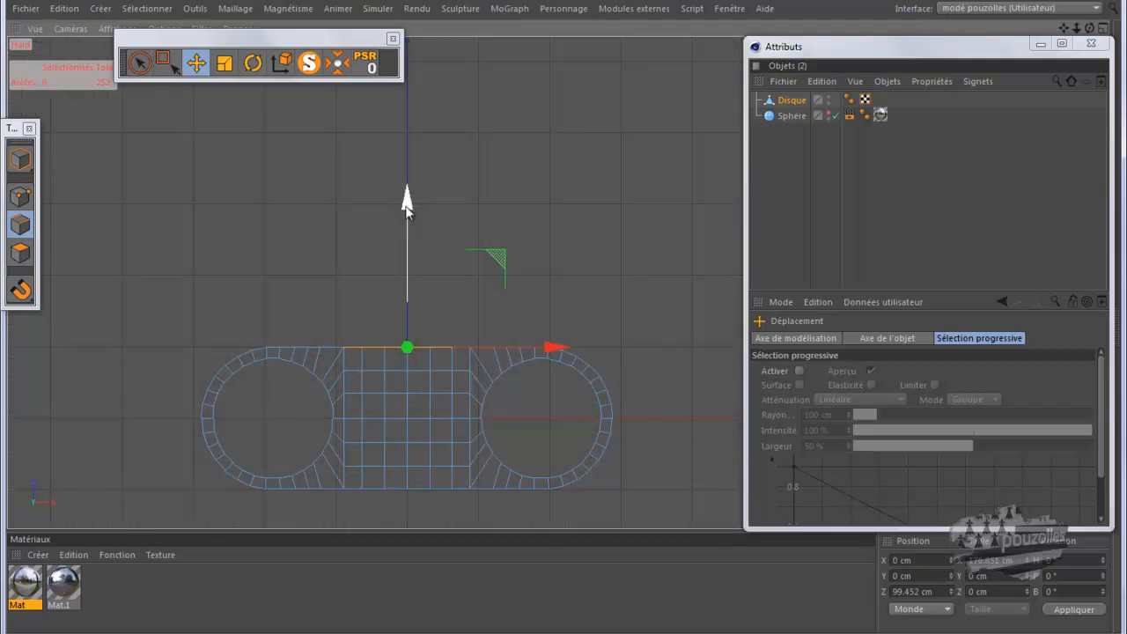
{"action": "left_click_drag", "start_coordinate": [406, 188], "coordinate": [421, 61], "text": "ctrl"}
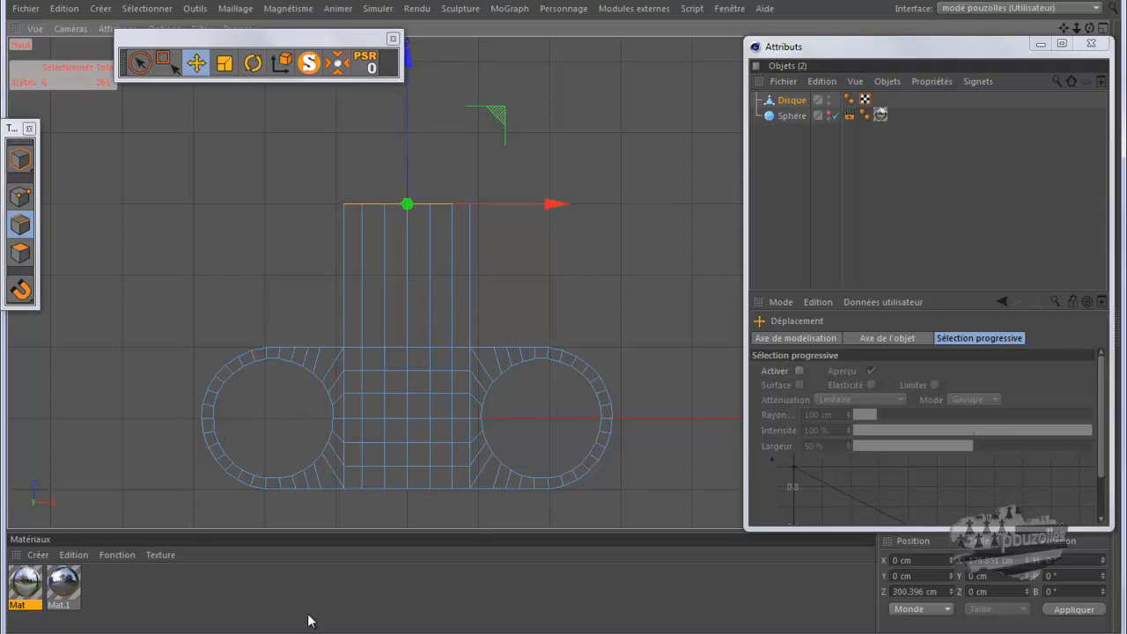
{"action": "key", "text": "alt+Tab"}
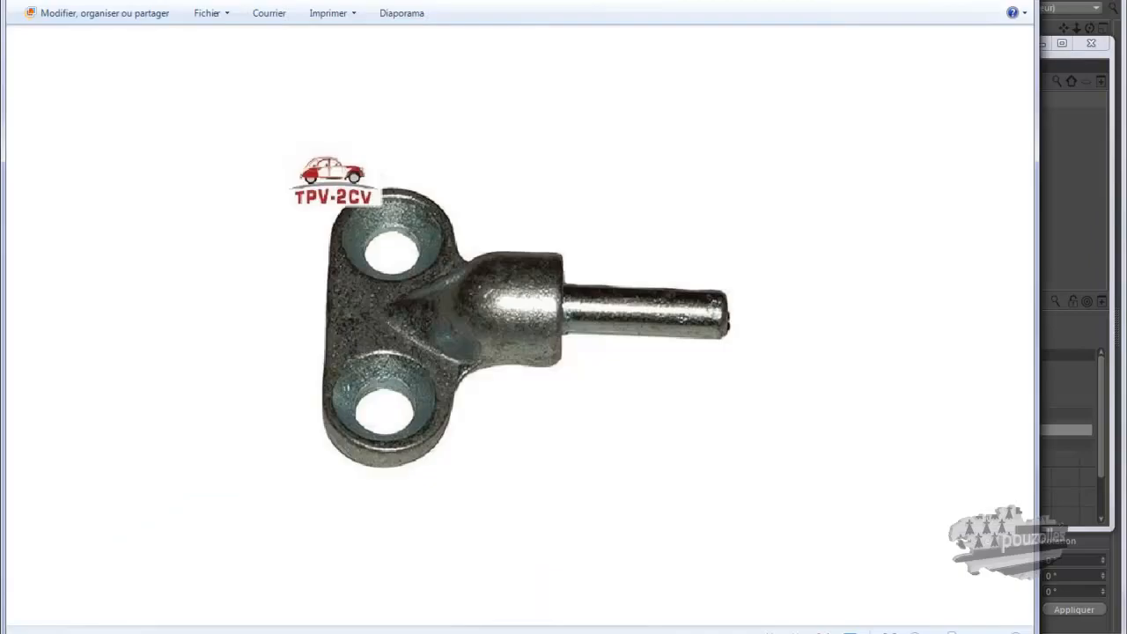
{"action": "key", "text": "alt+Tab"}
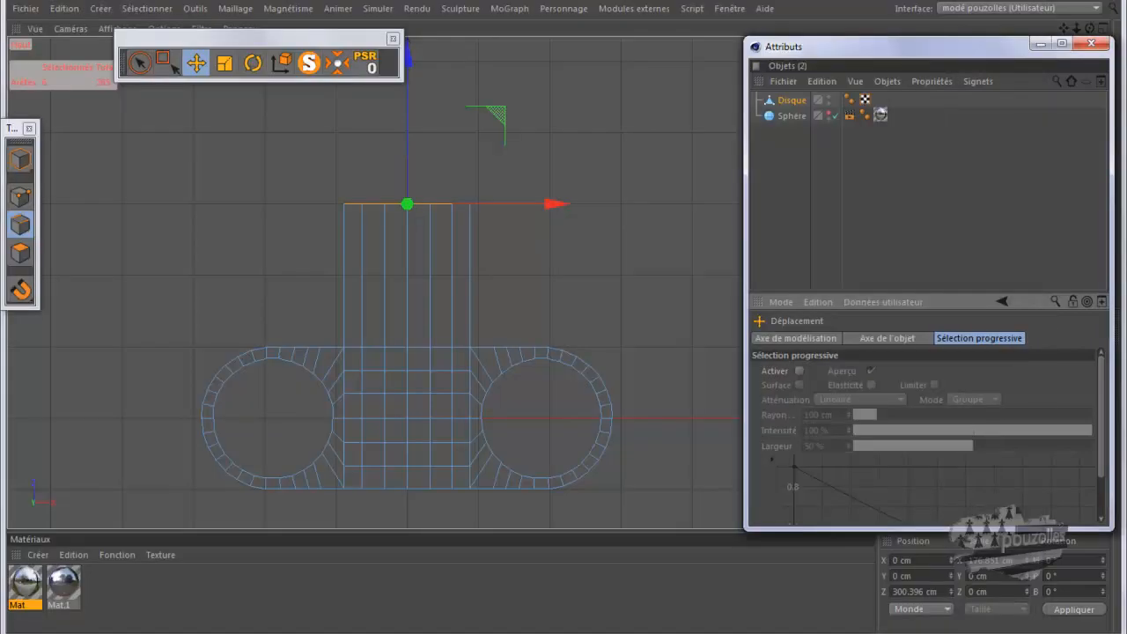
{"action": "left_click", "coordinate": [256, 632]}
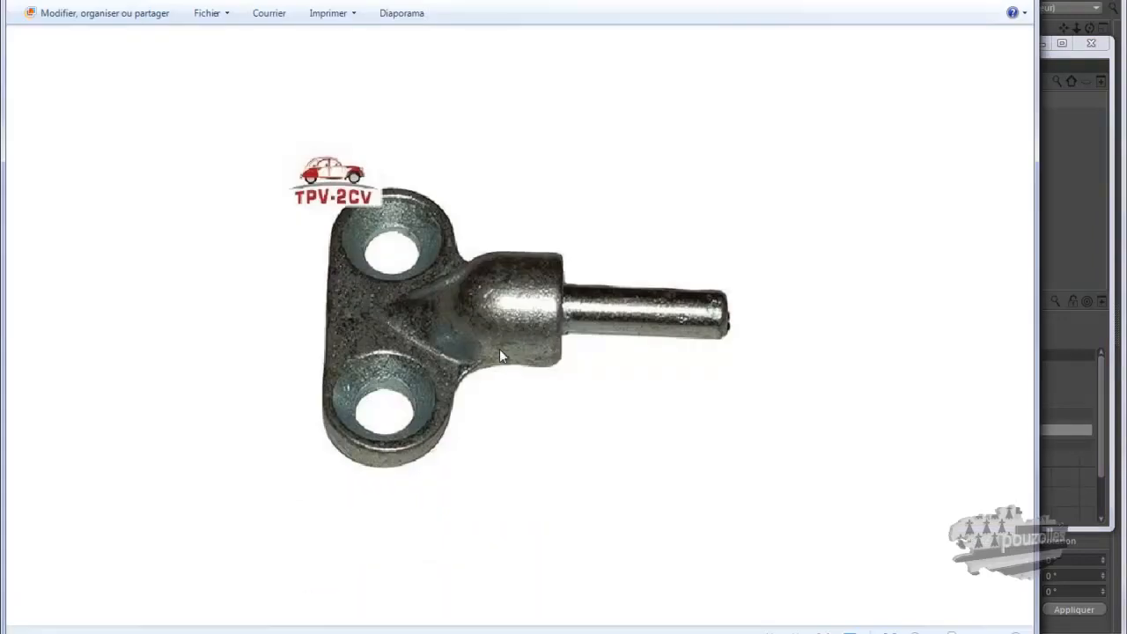
{"action": "key", "text": "alt+Tab"}
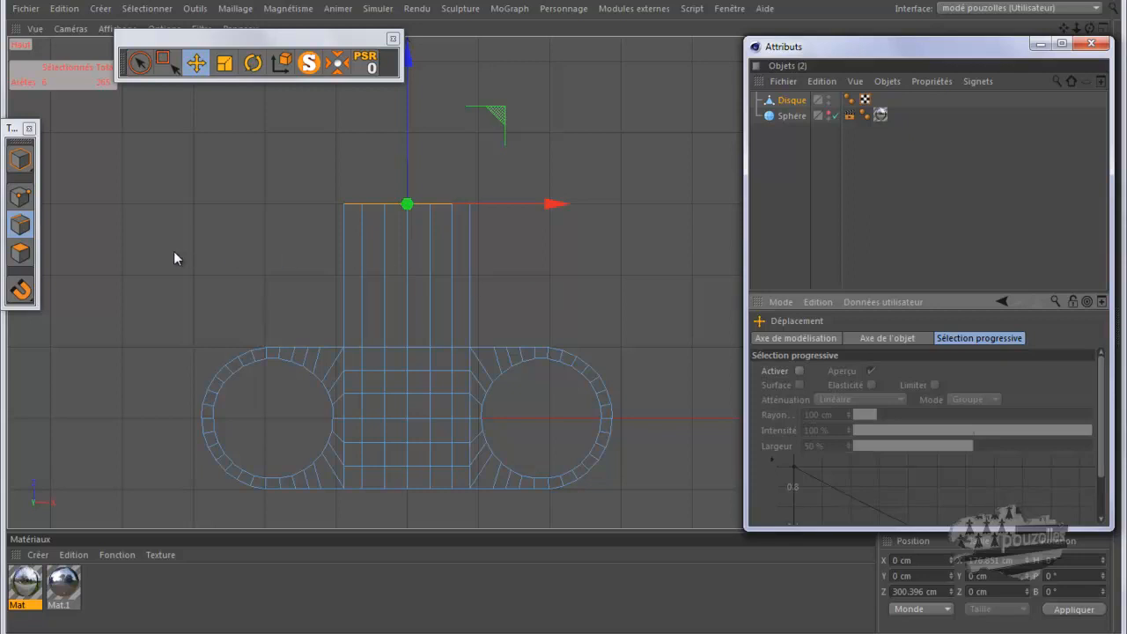
Step: Brush-select all polygons of the shaft and the three upper polygon rows of the bridge
{"action": "left_click", "coordinate": [27, 254]}
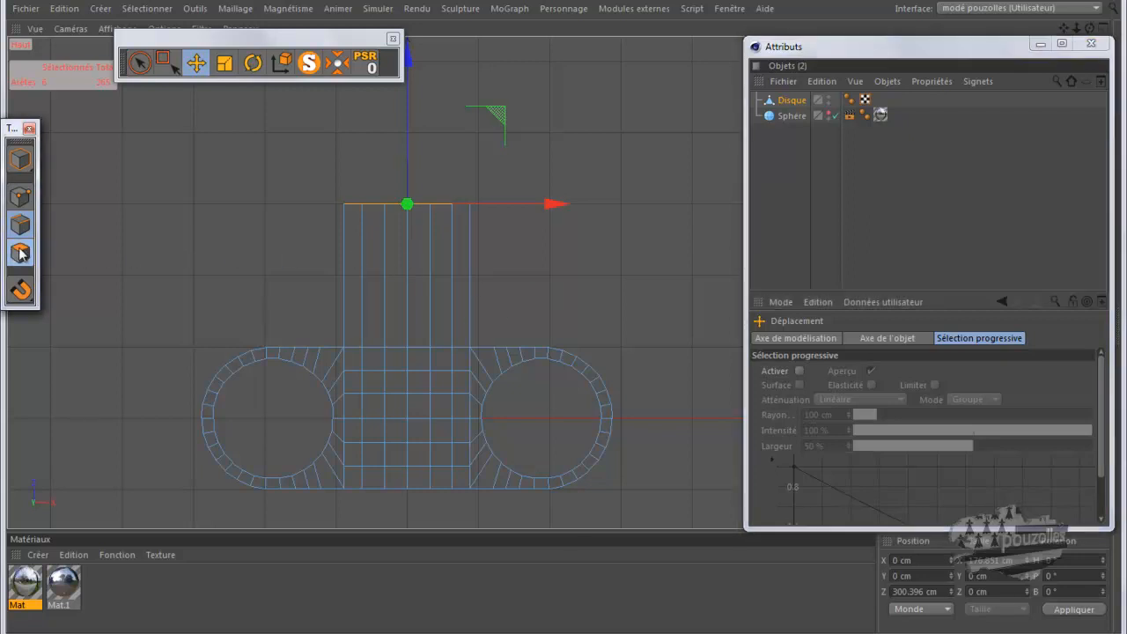
{"action": "left_click", "coordinate": [139, 61]}
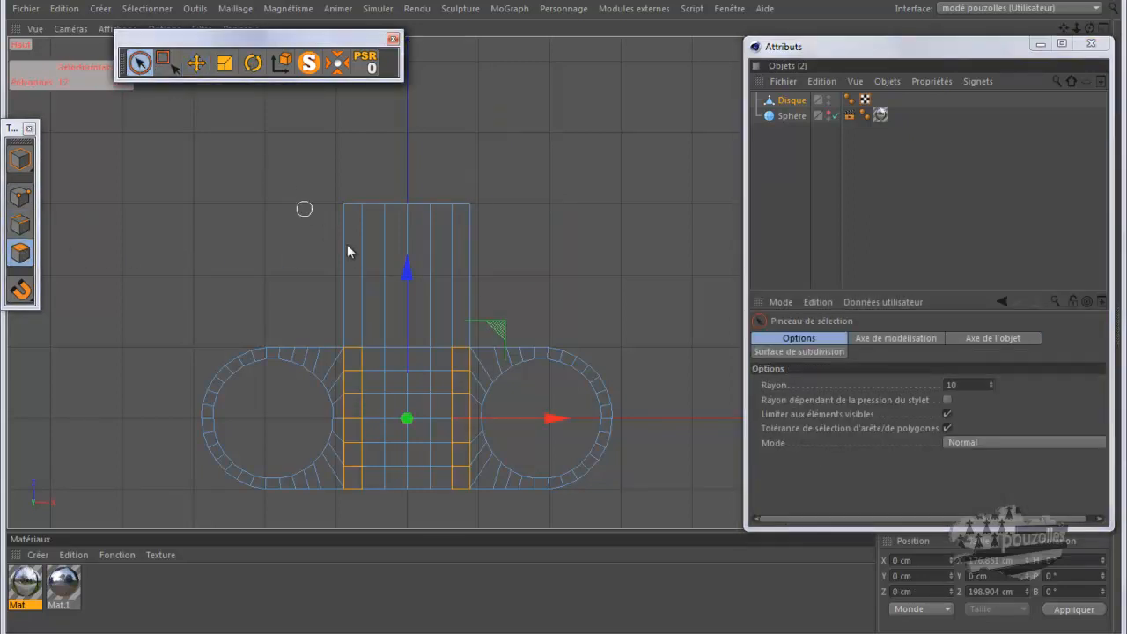
{"action": "left_click_drag", "start_coordinate": [352, 253], "coordinate": [449, 282]}
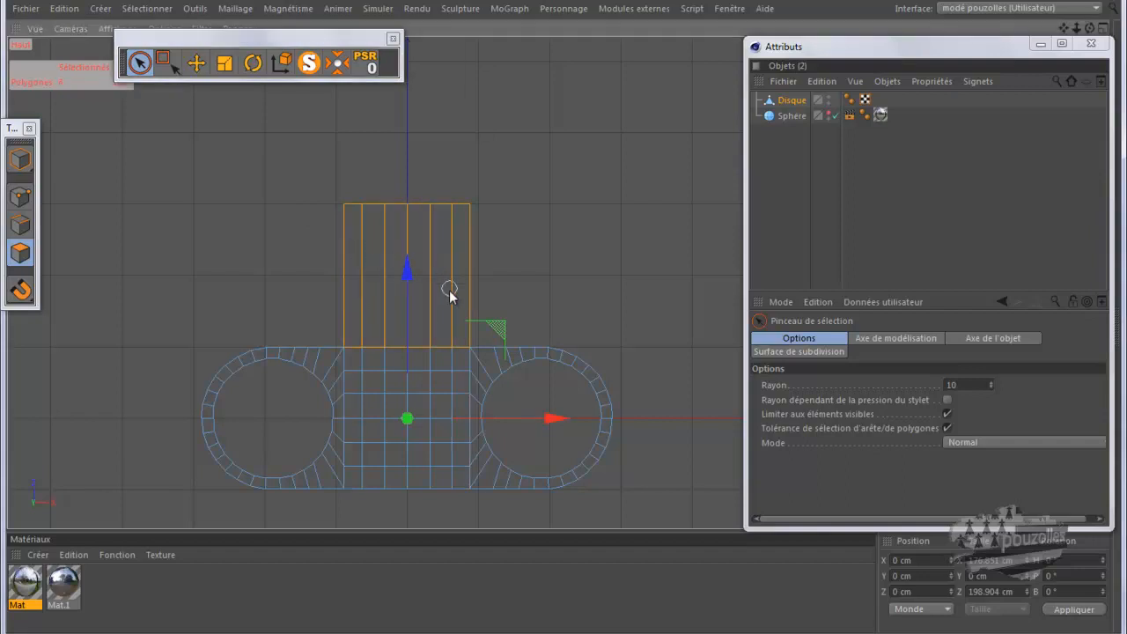
{"action": "left_click_drag", "start_coordinate": [417, 398], "coordinate": [369, 397]}
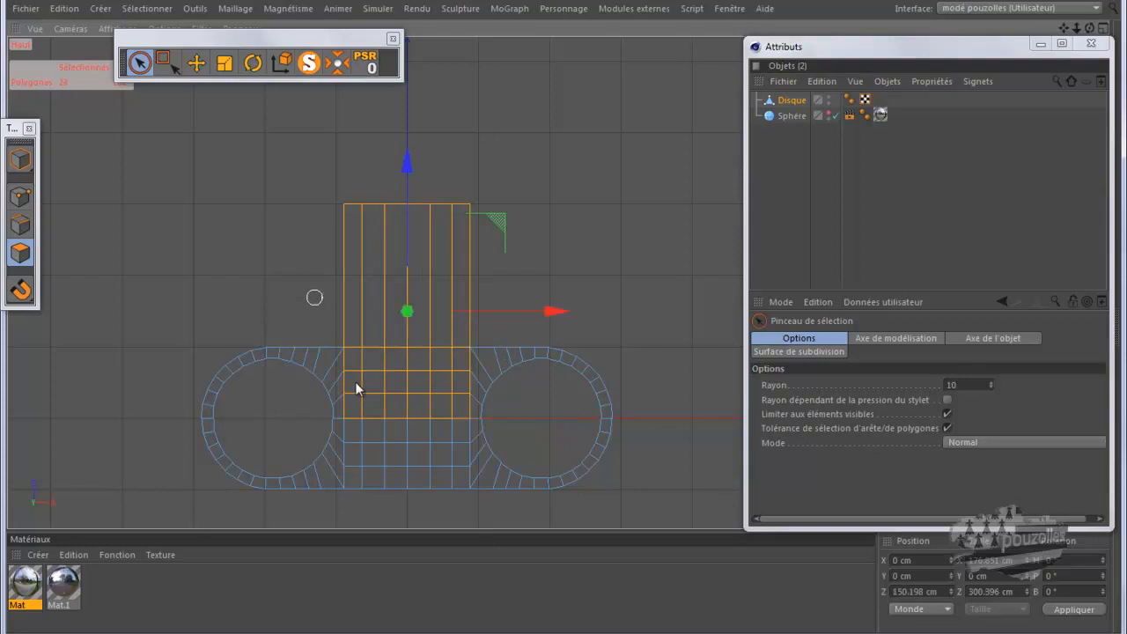
Step: Scale the selected shaft and bridge polygons along X to about 162 cm wide
{"action": "scroll", "coordinate": [399, 426], "scroll_direction": "up", "scroll_amount": 2}
{"action": "scroll", "coordinate": [399, 426], "scroll_direction": "up", "scroll_amount": 1}
{"action": "left_click", "coordinate": [225, 62]}
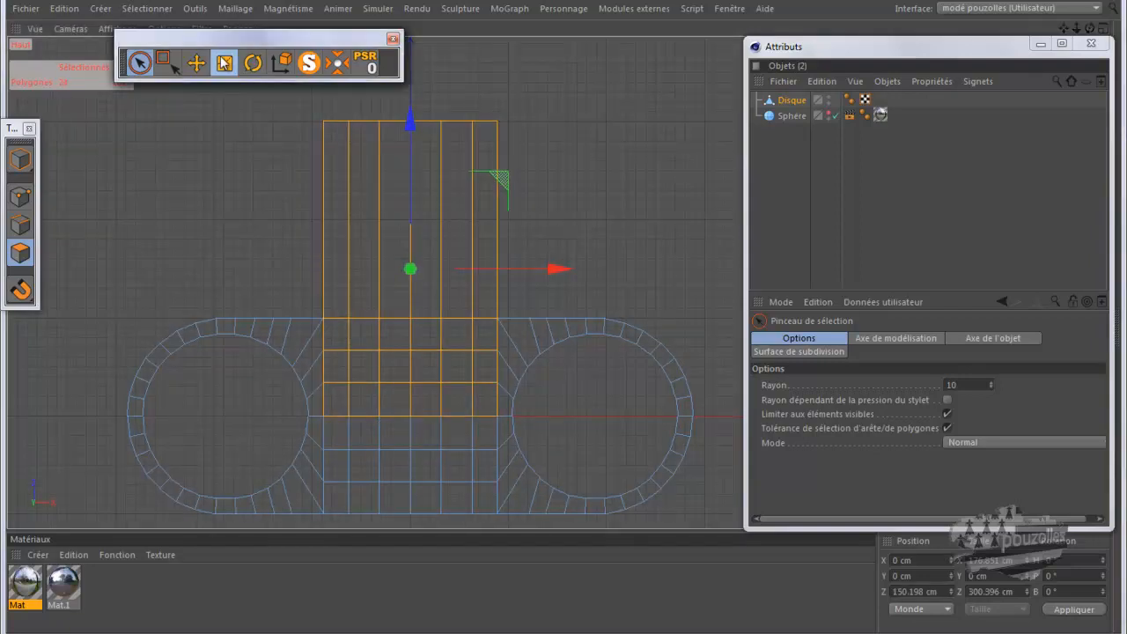
{"action": "left_click_drag", "start_coordinate": [560, 269], "coordinate": [553, 270]}
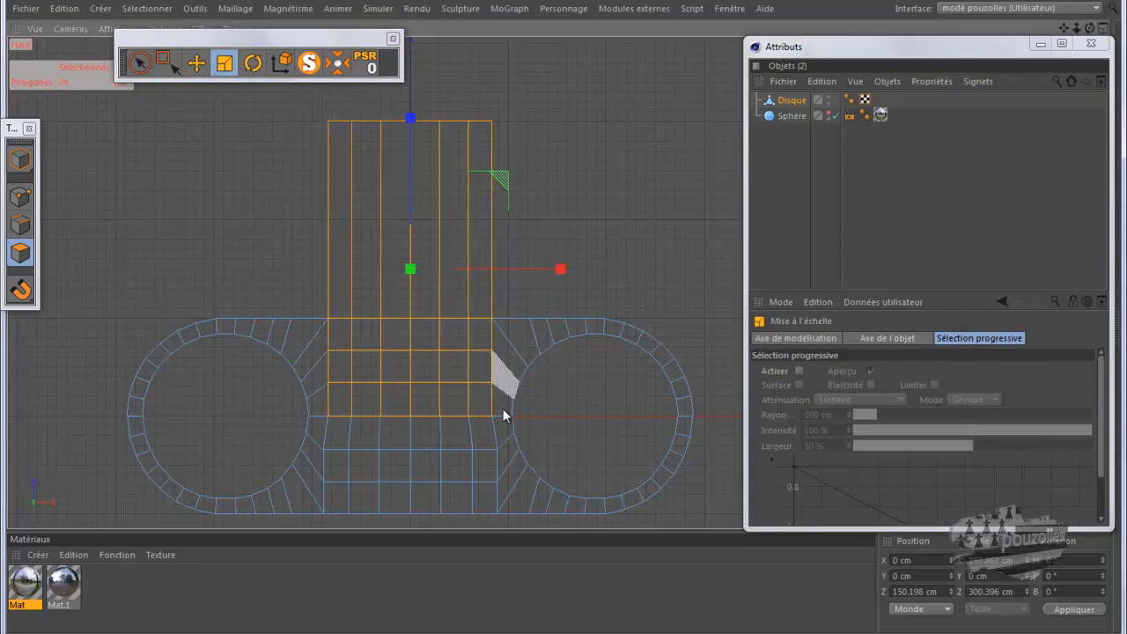
{"action": "left_click_drag", "start_coordinate": [557, 267], "coordinate": [552, 271]}
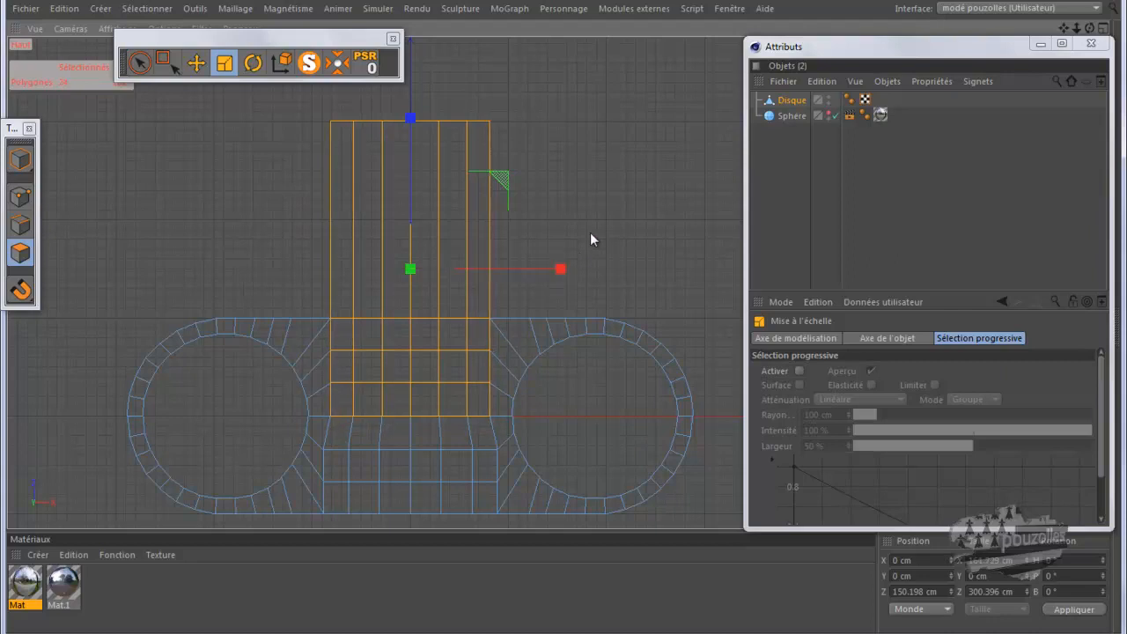
Step: Extrude the selected shaft polygons upward in the perspective view to a height of about 108 cm
{"action": "middle_click", "coordinate": [231, 238]}
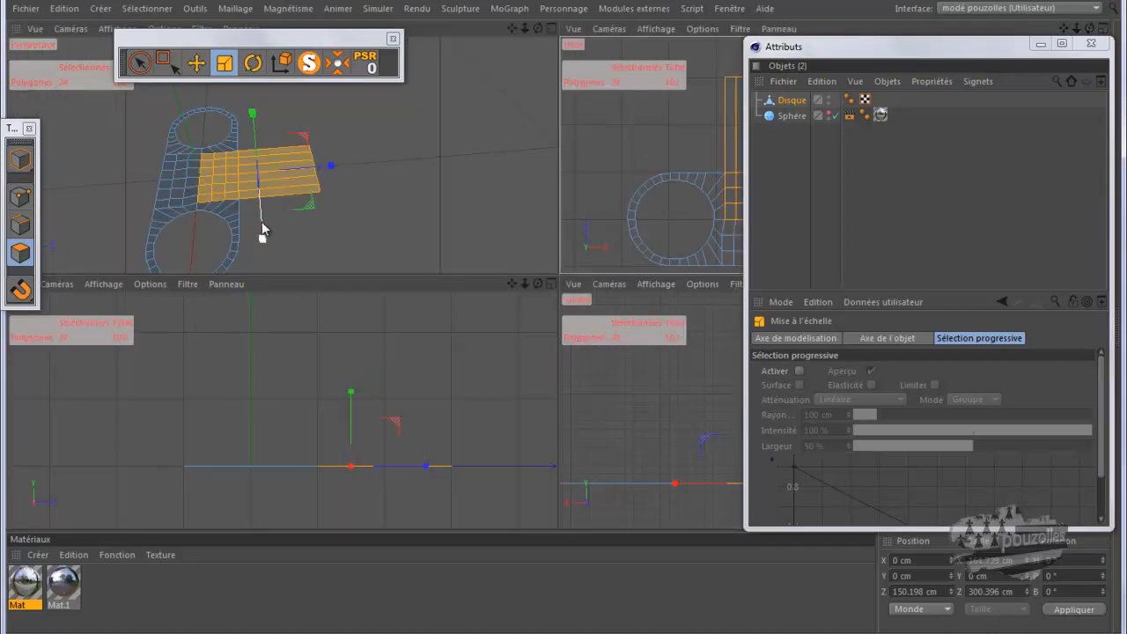
{"action": "middle_click", "coordinate": [259, 234]}
{"action": "left_click", "coordinate": [197, 62]}
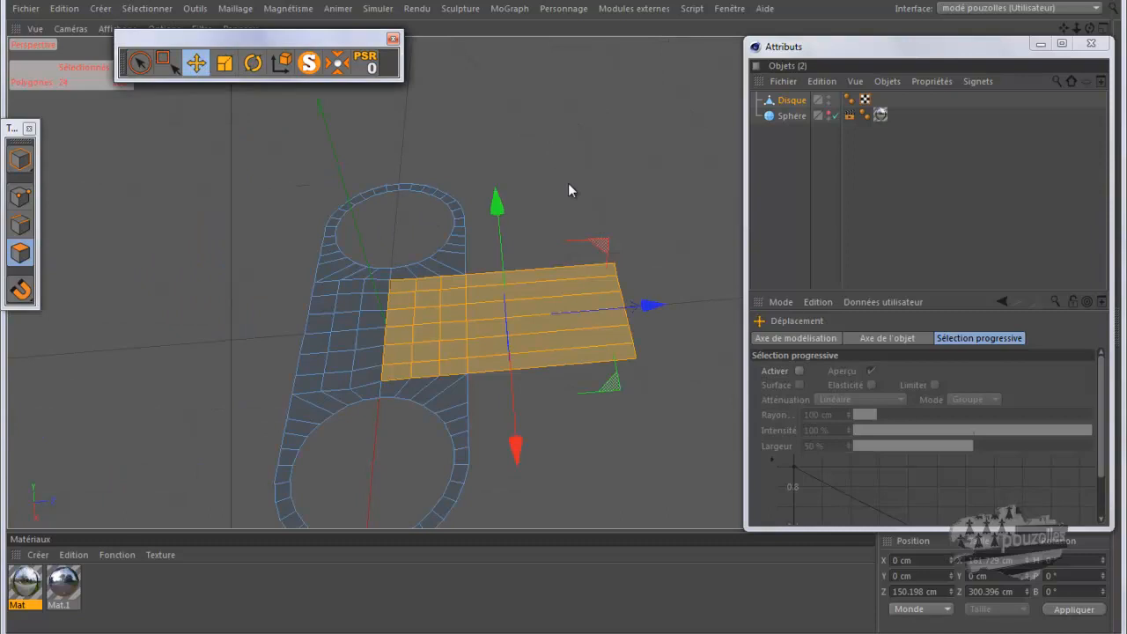
{"action": "left_click_drag", "start_coordinate": [494, 204], "coordinate": [495, 134]}
{"action": "mouse_move", "coordinate": [564, 315]}
{"action": "left_mouse_down", "text": "alt"}
{"action": "mouse_move", "coordinate": [575, 315]}
{"action": "mouse_move", "coordinate": [564, 317]}
{"action": "left_mouse_up", "text": "alt"}
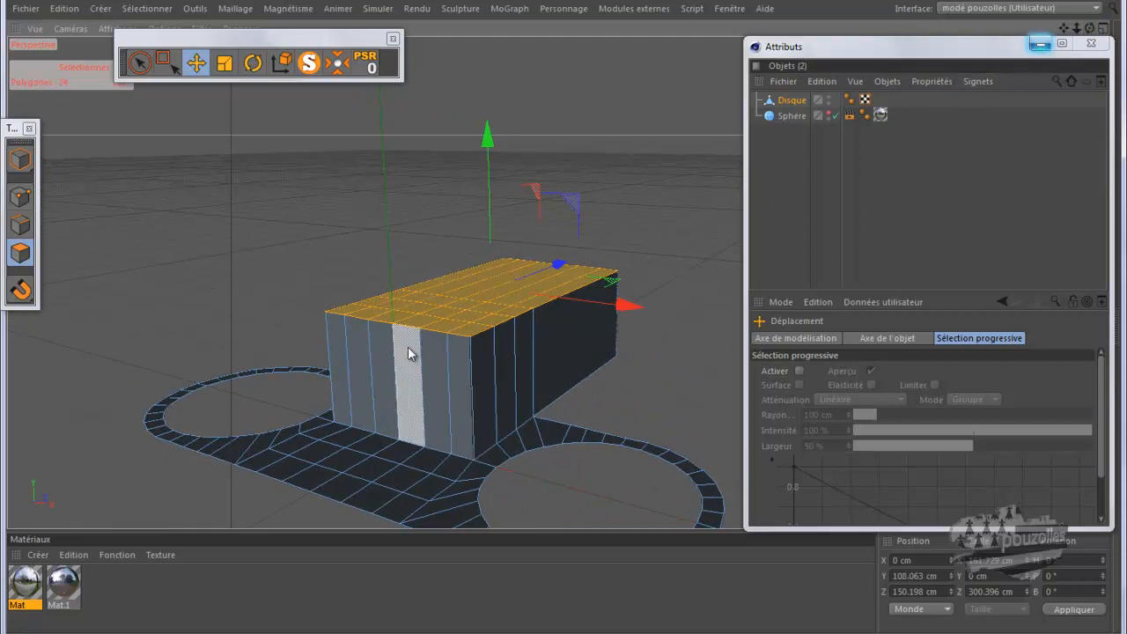
Step: Try to bridge the open underside of the extruded block between the front edge and the shaft's end edge
{"action": "left_click_drag", "start_coordinate": [1090, 28], "coordinate": [565, 314]}
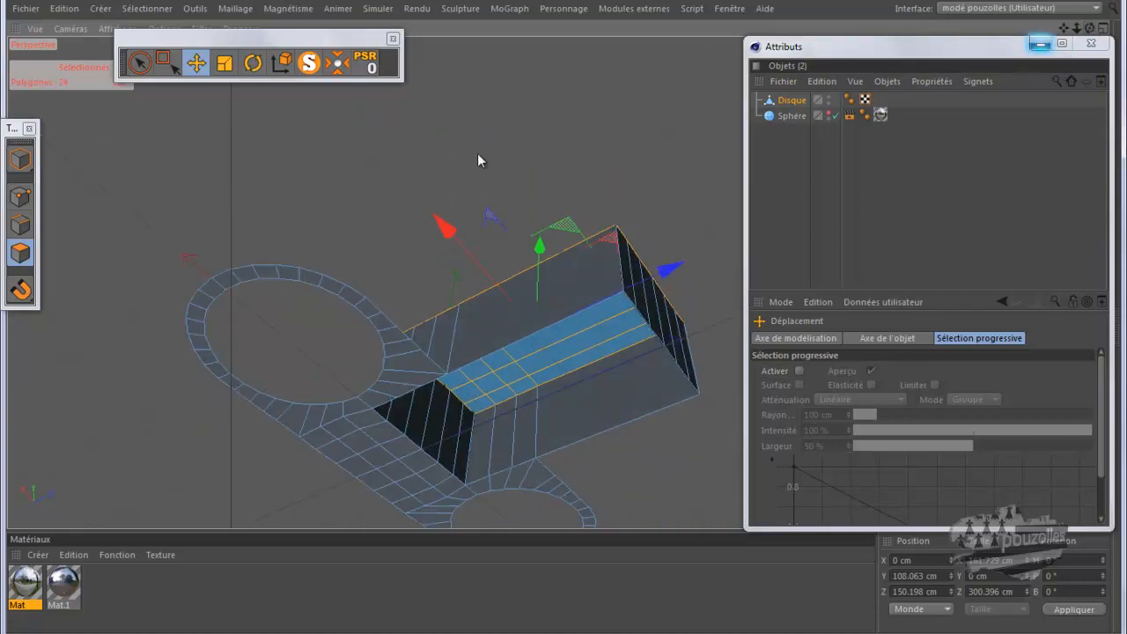
{"action": "left_click", "coordinate": [210, 195]}
{"action": "left_click", "coordinate": [25, 228]}
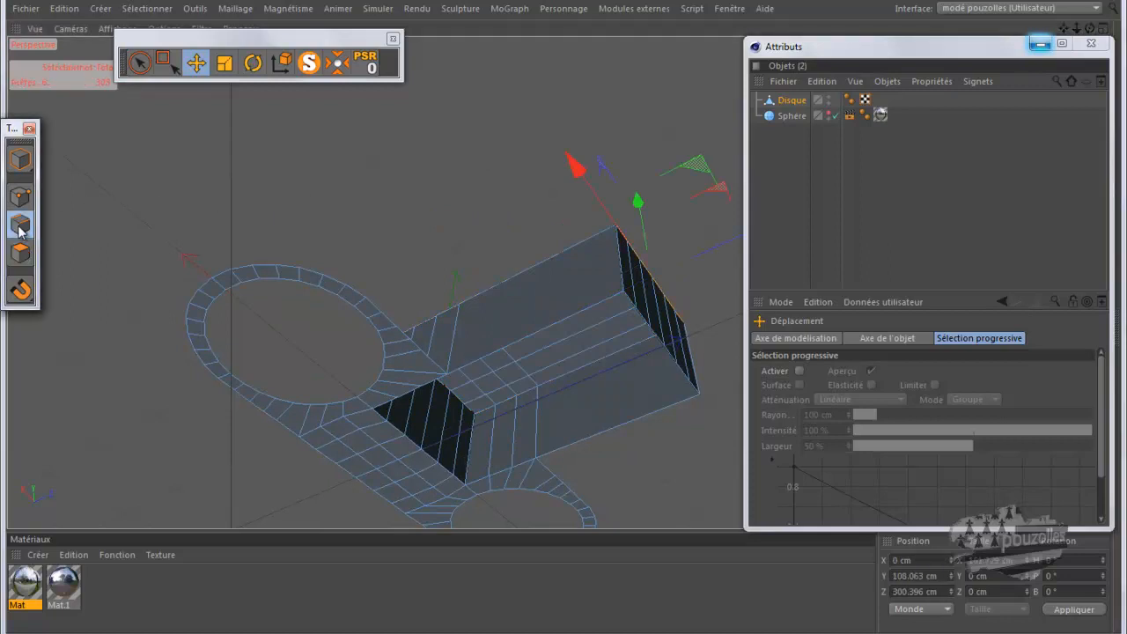
{"action": "right_click", "coordinate": [214, 170]}
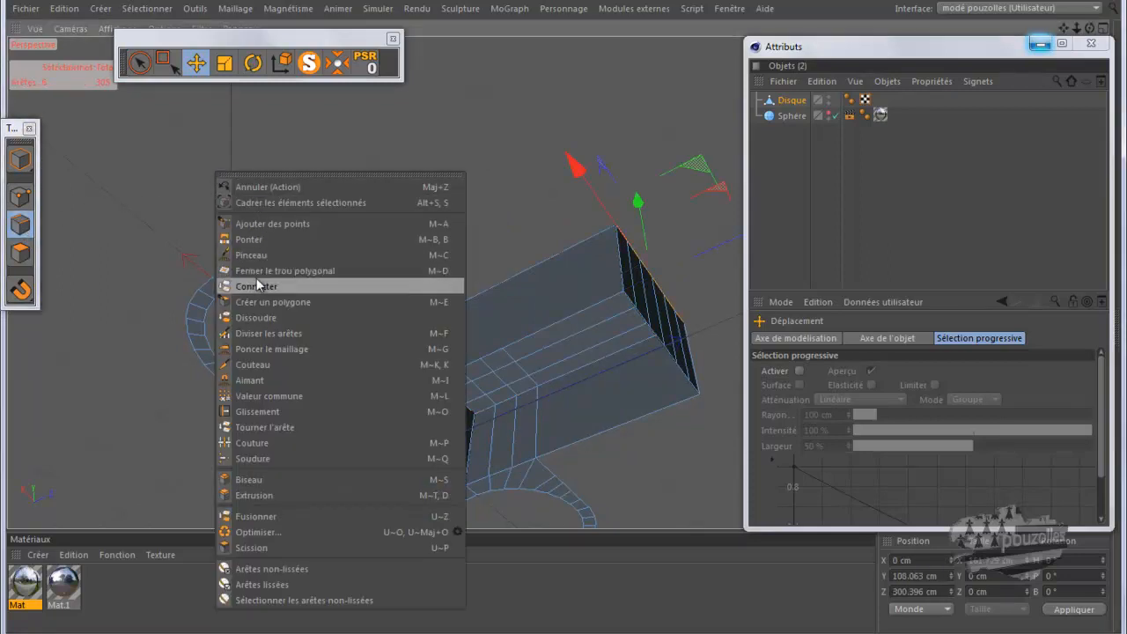
{"action": "left_click", "coordinate": [259, 239]}
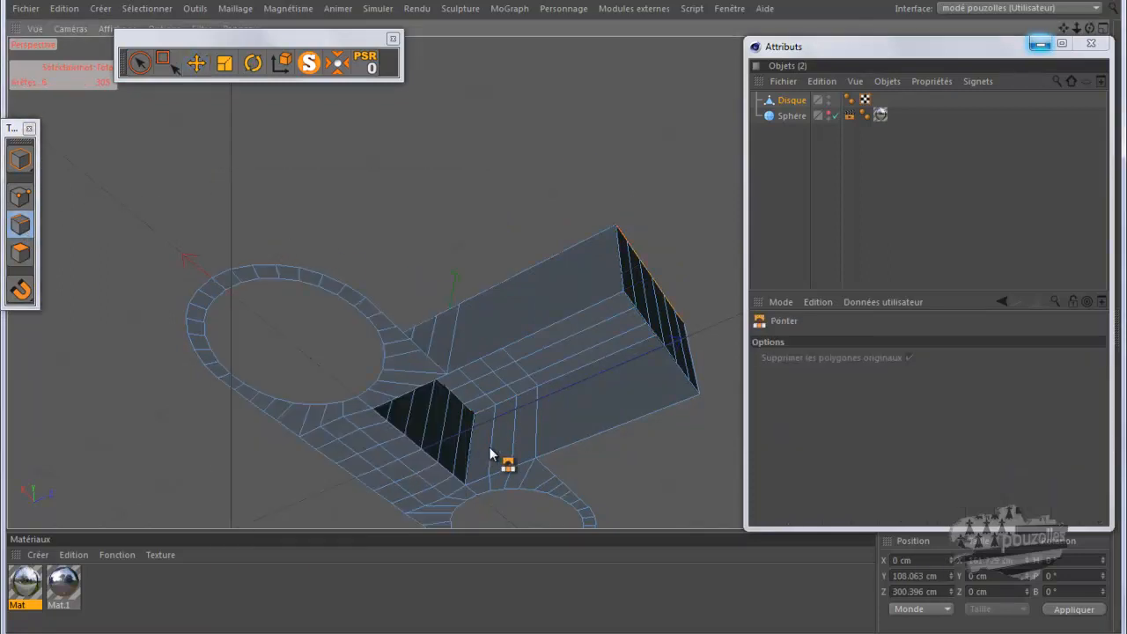
{"action": "left_click_drag", "start_coordinate": [379, 411], "coordinate": [635, 311]}
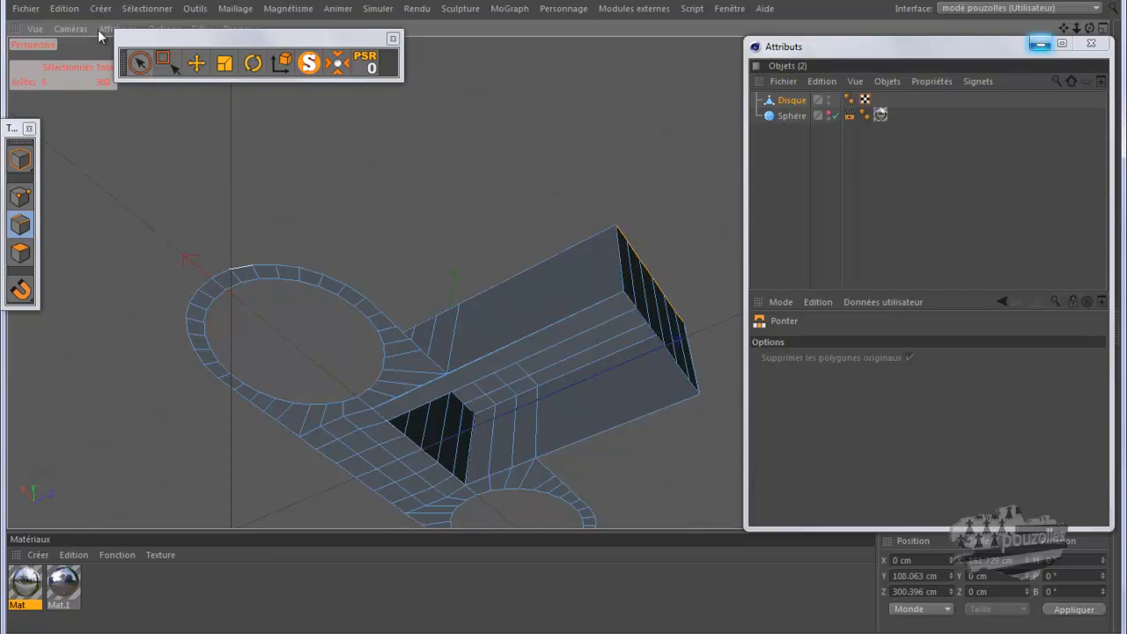
{"action": "left_click", "coordinate": [64, 8]}
{"action": "left_click", "coordinate": [73, 32]}
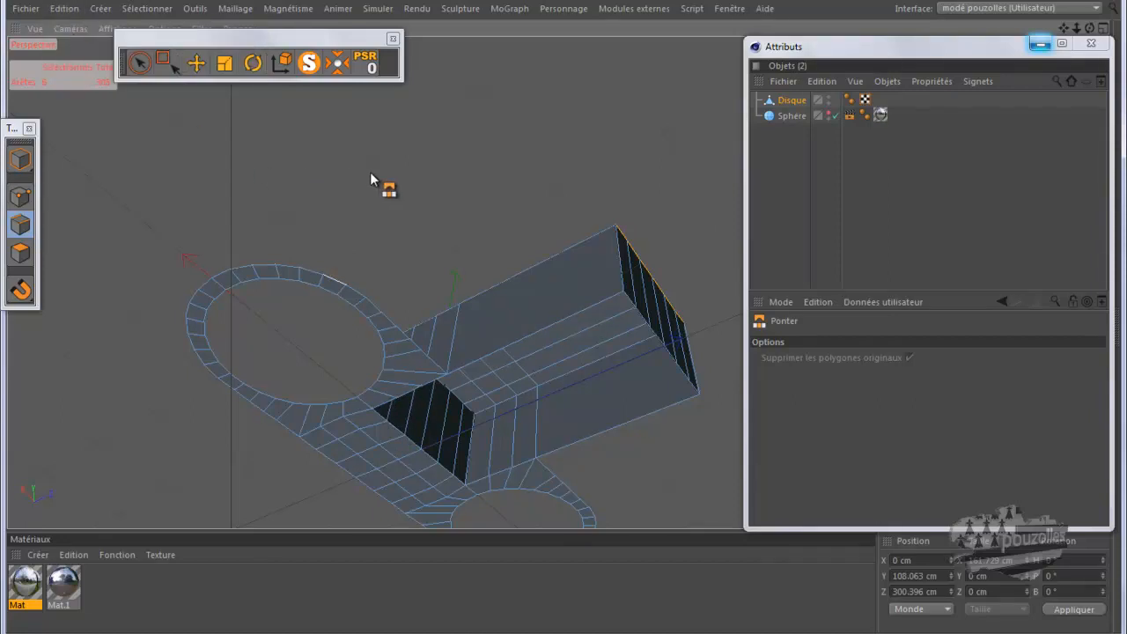
{"action": "key", "text": "e"}
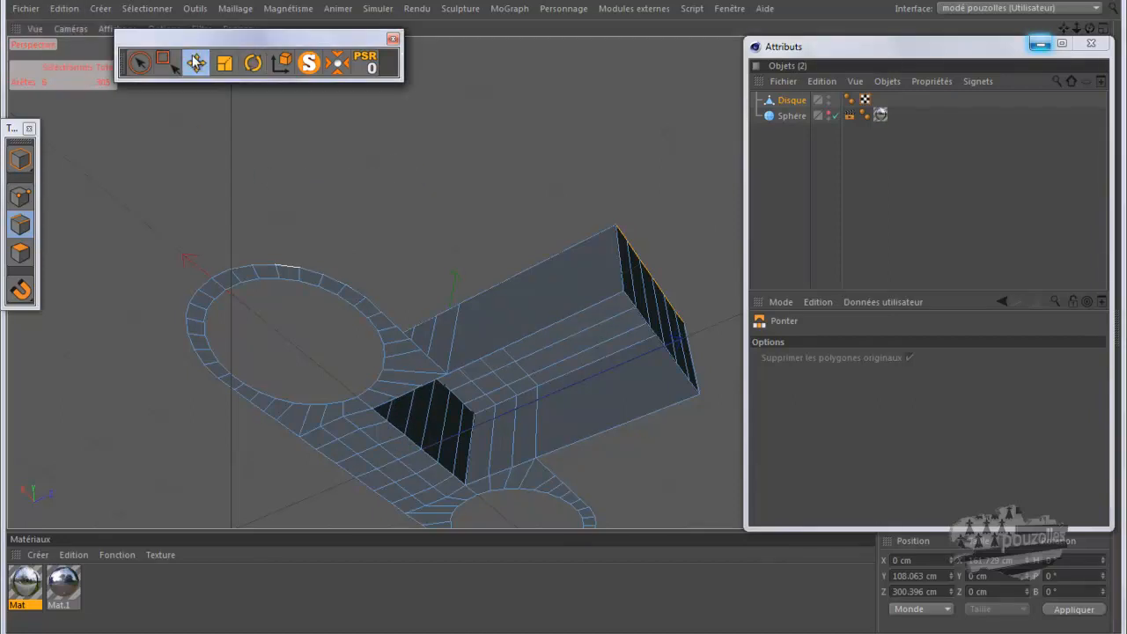
{"action": "left_click", "coordinate": [394, 210]}
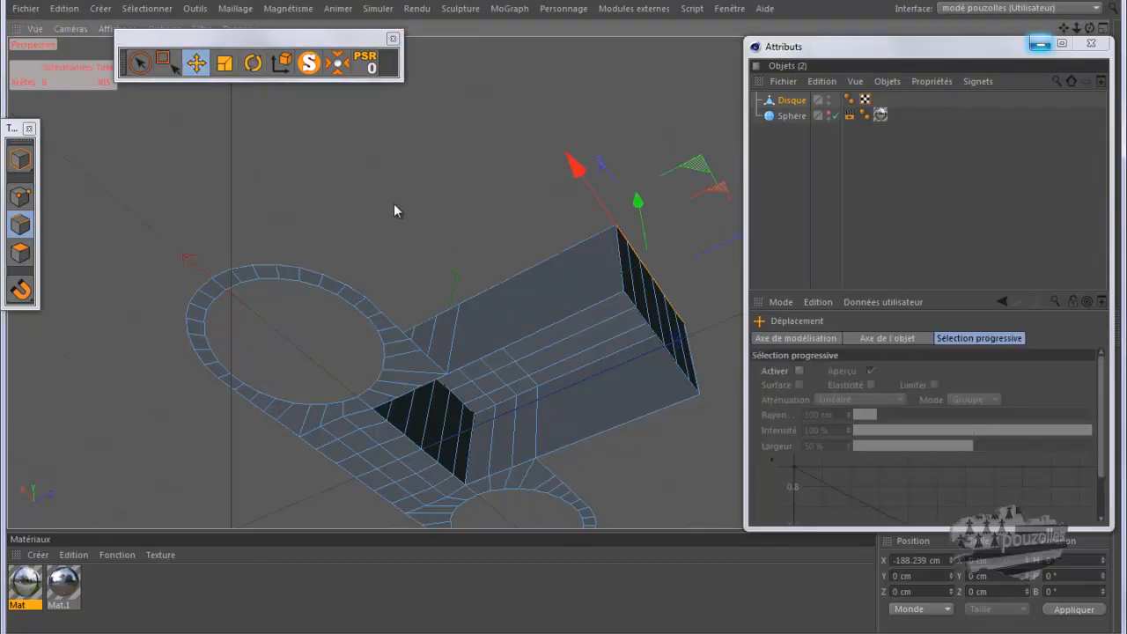
Step: Show the block from behind in point mode and let the selection brush also pick hidden points
{"action": "left_click_drag", "start_coordinate": [1090, 29], "coordinate": [573, 320]}
{"action": "middle_click", "coordinate": [629, 260]}
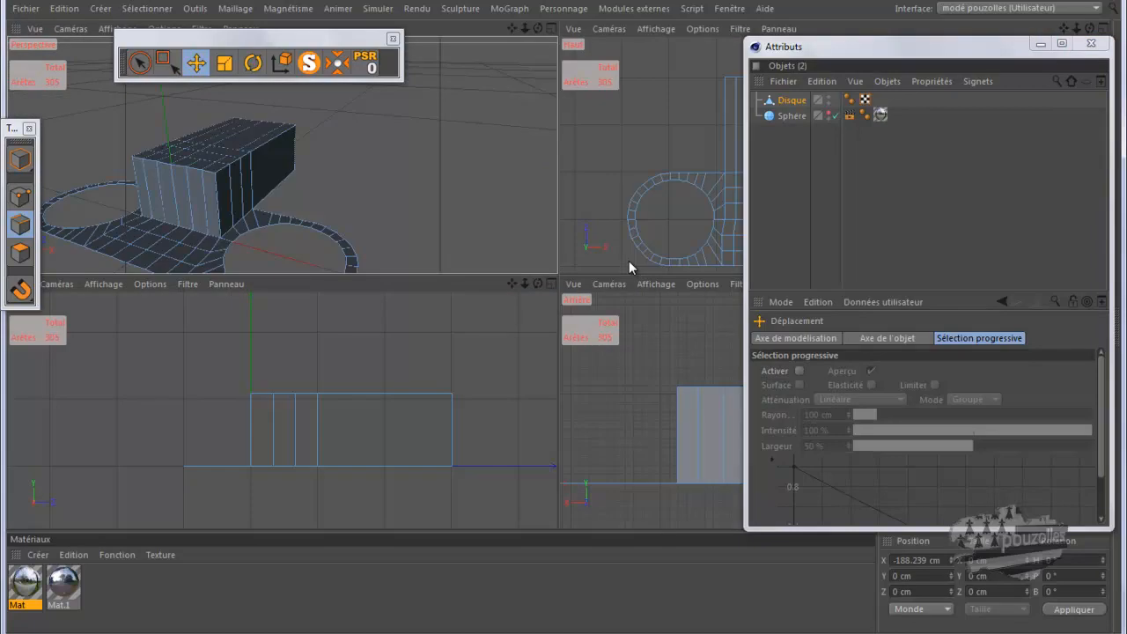
{"action": "middle_click", "coordinate": [621, 374]}
{"action": "scroll", "coordinate": [616, 346], "scroll_direction": "down", "scroll_amount": 1}
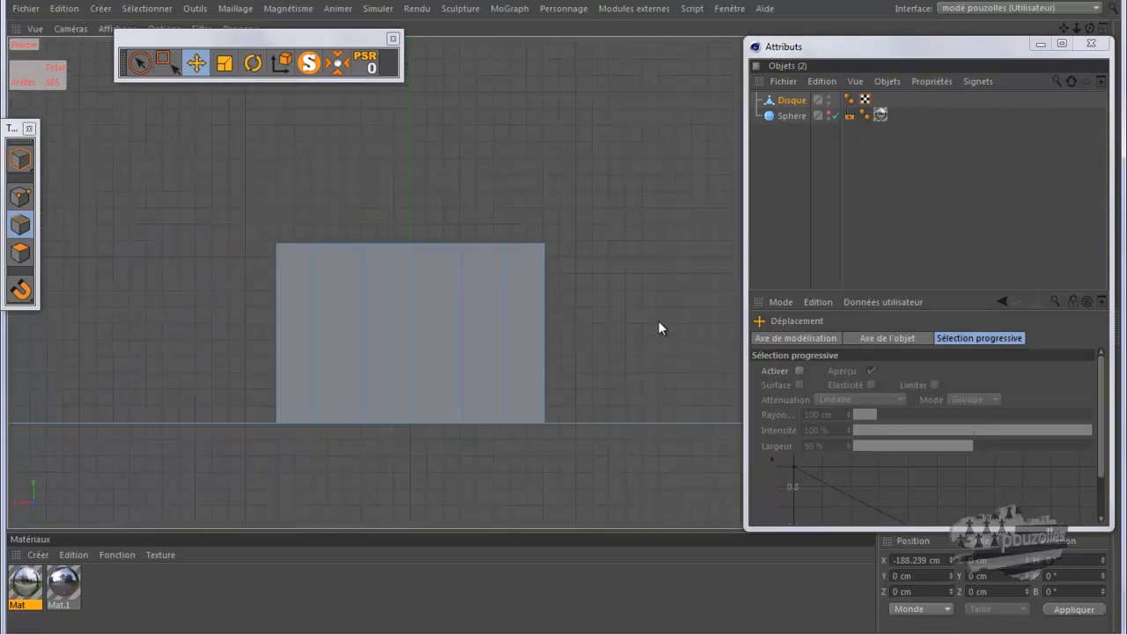
{"action": "left_click", "coordinate": [19, 198]}
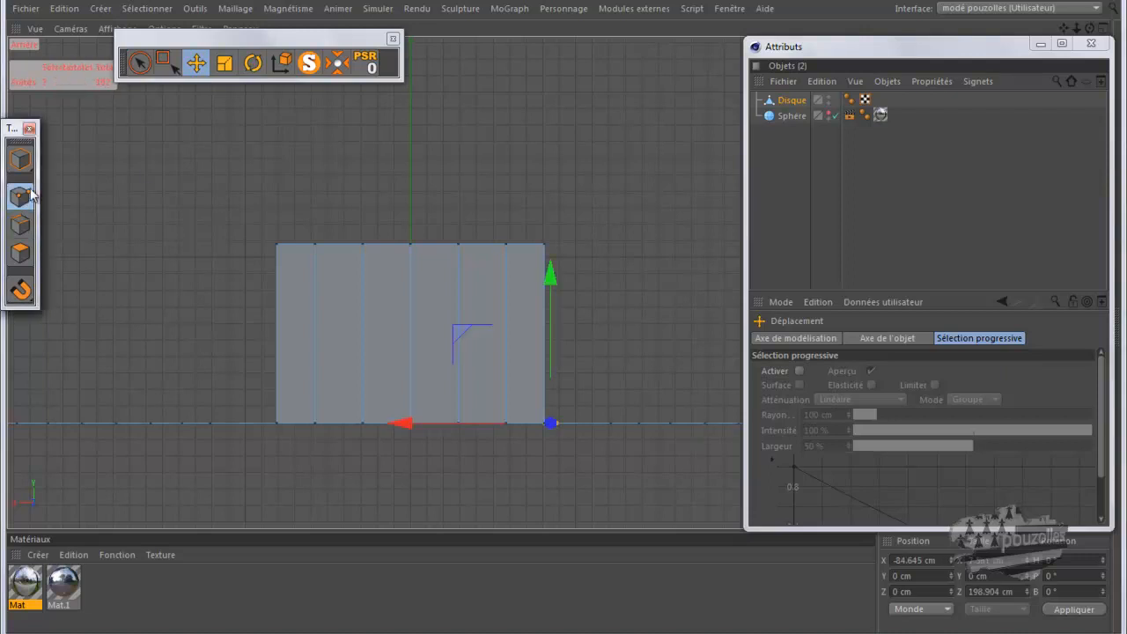
{"action": "left_click", "coordinate": [139, 62]}
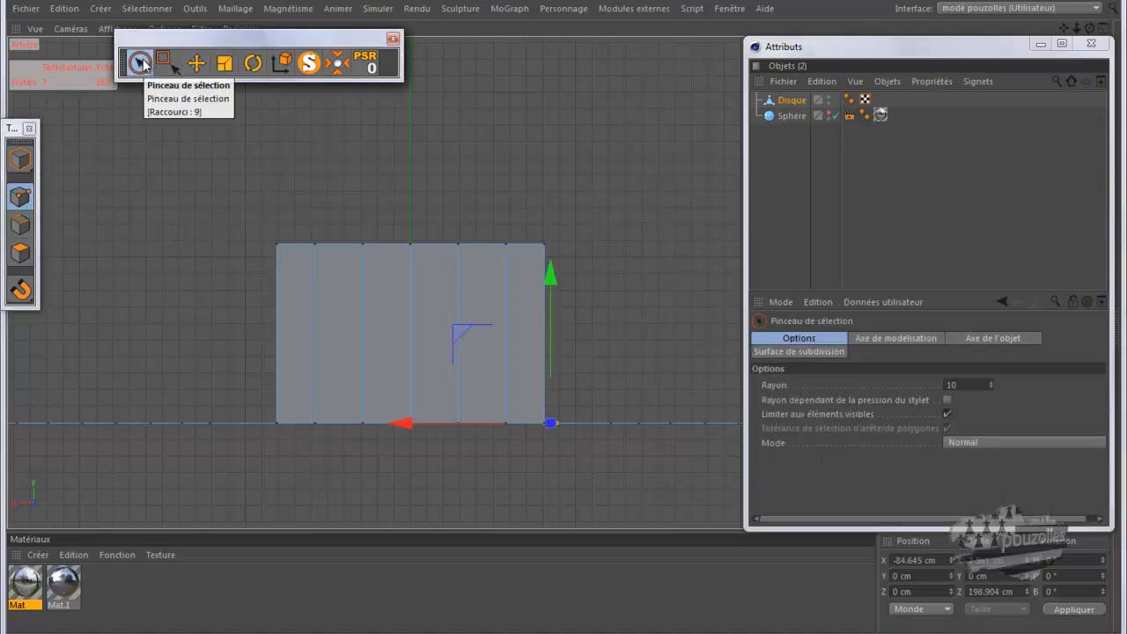
{"action": "left_click", "coordinate": [948, 414]}
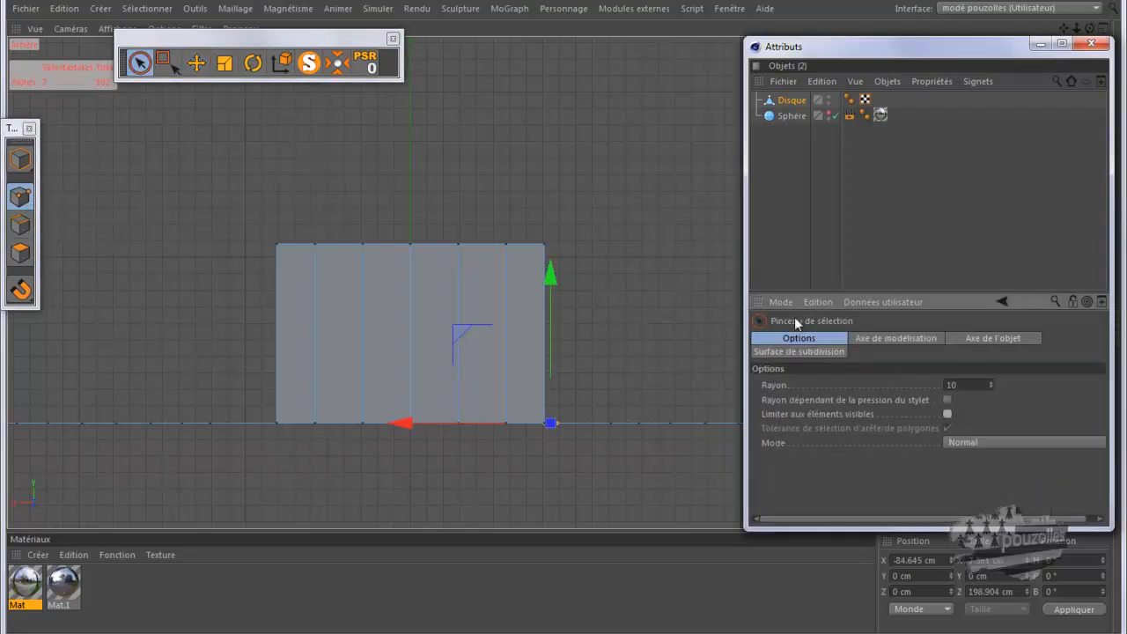
Step: Raise the block's inner top points progressively, centre row highest, to form a rounded arch
{"action": "left_click", "coordinate": [411, 243]}
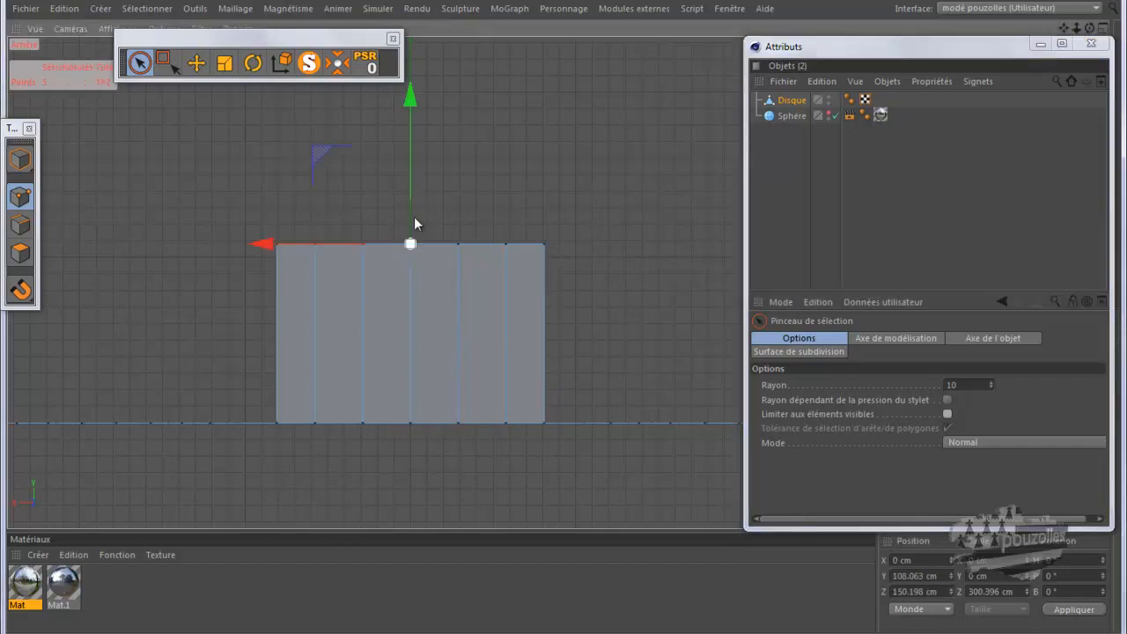
{"action": "left_click_drag", "start_coordinate": [411, 161], "coordinate": [419, 96]}
{"action": "left_click_drag", "start_coordinate": [388, 243], "coordinate": [362, 242]}
{"action": "left_click_drag", "start_coordinate": [414, 141], "coordinate": [420, 75]}
{"action": "left_click_drag", "start_coordinate": [317, 244], "coordinate": [506, 244]}
{"action": "left_click_drag", "start_coordinate": [410, 145], "coordinate": [404, 115]}
Step: Select the outermost top points on both sides of the arch and scale them inward along X to about 147 cm
{"action": "left_click", "coordinate": [278, 244]}
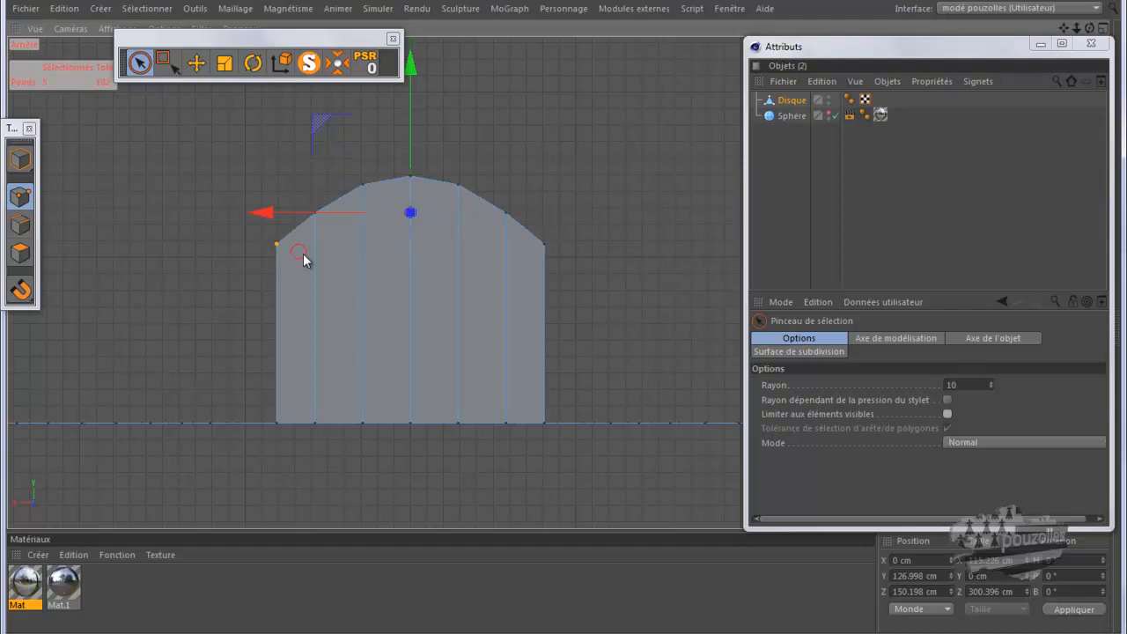
{"action": "left_click", "coordinate": [546, 244], "text": "shift"}
{"action": "left_click", "coordinate": [234, 69]}
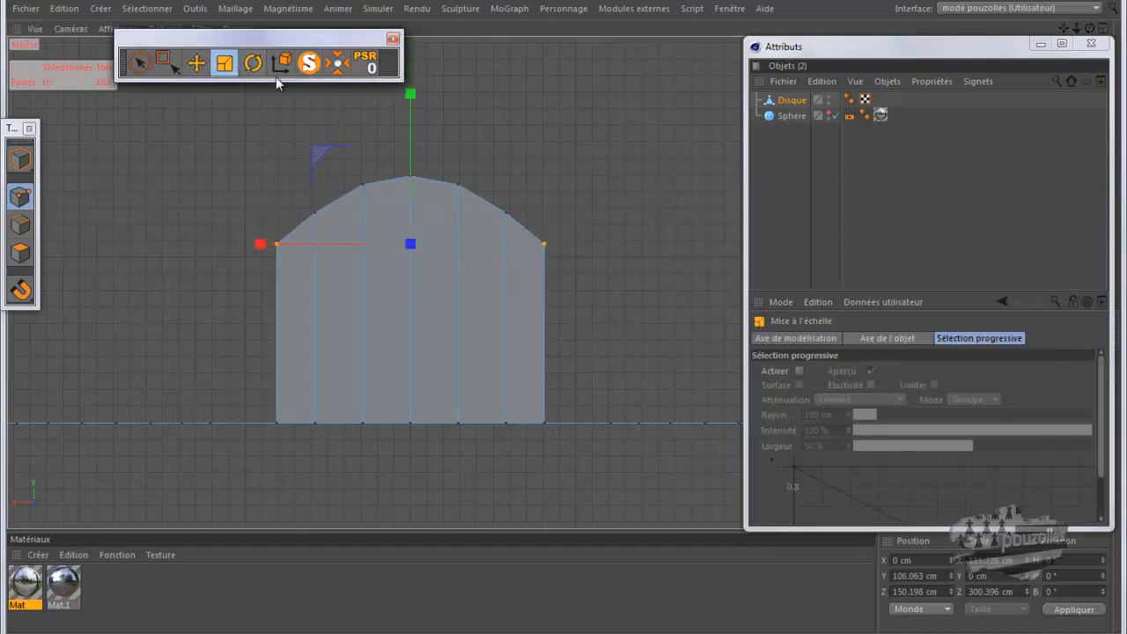
{"action": "left_click_drag", "start_coordinate": [260, 244], "coordinate": [273, 246]}
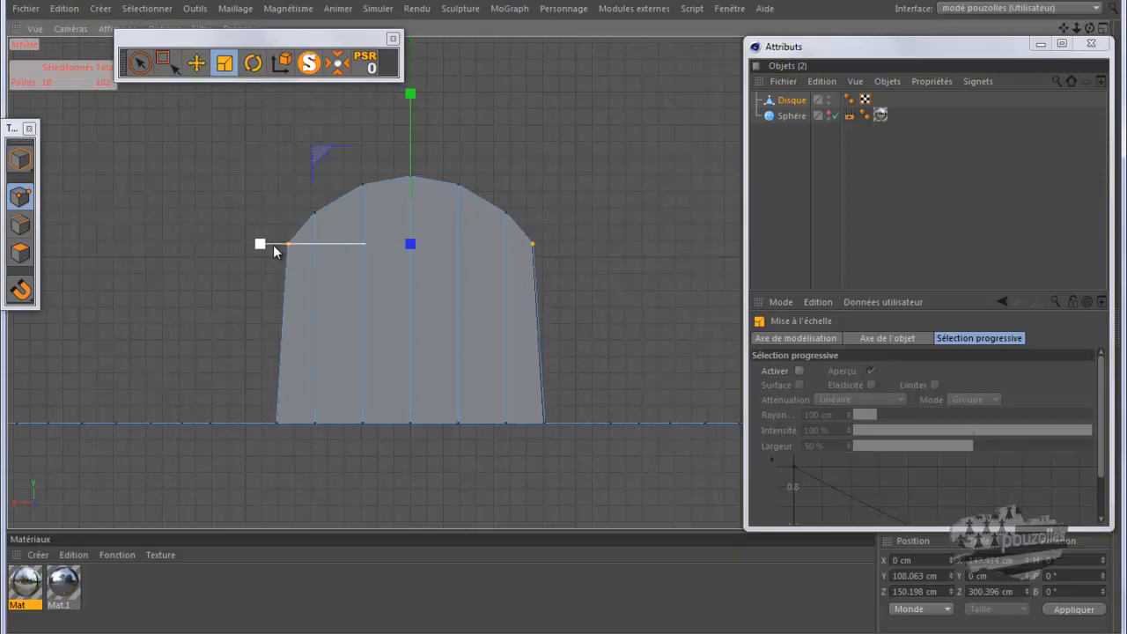
Step: Select all polygons of the flat base plate and both rings in the top view, leaving out the arched block
{"action": "middle_click", "coordinate": [177, 193]}
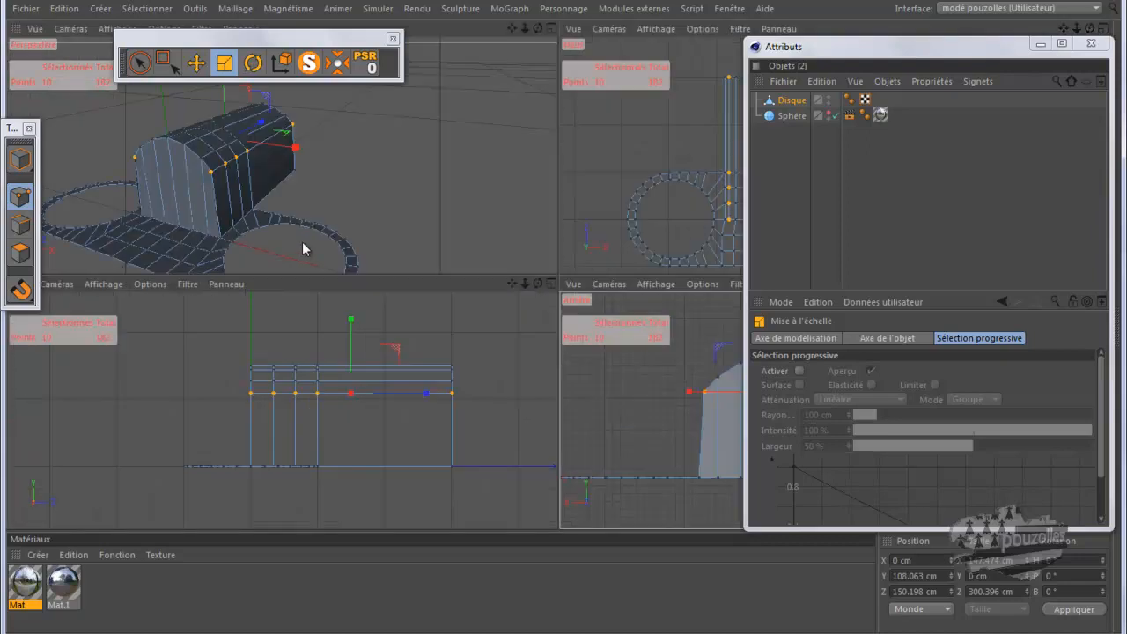
{"action": "middle_click", "coordinate": [301, 243]}
{"action": "left_click_drag", "start_coordinate": [1090, 29], "coordinate": [569, 317]}
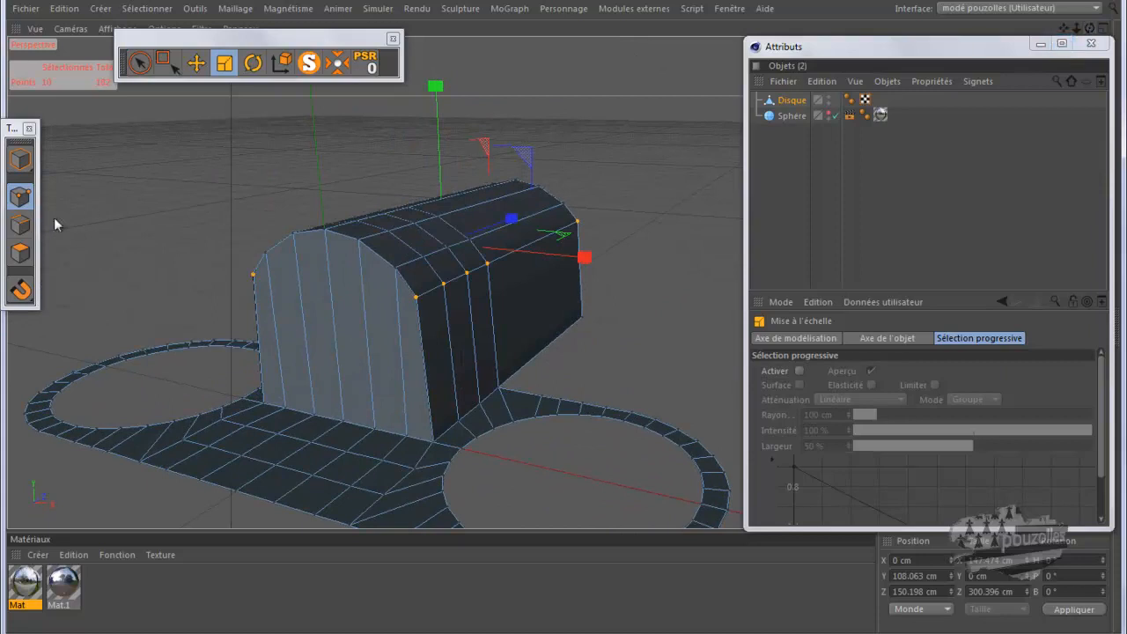
{"action": "left_click", "coordinate": [20, 253]}
{"action": "left_click", "coordinate": [139, 63]}
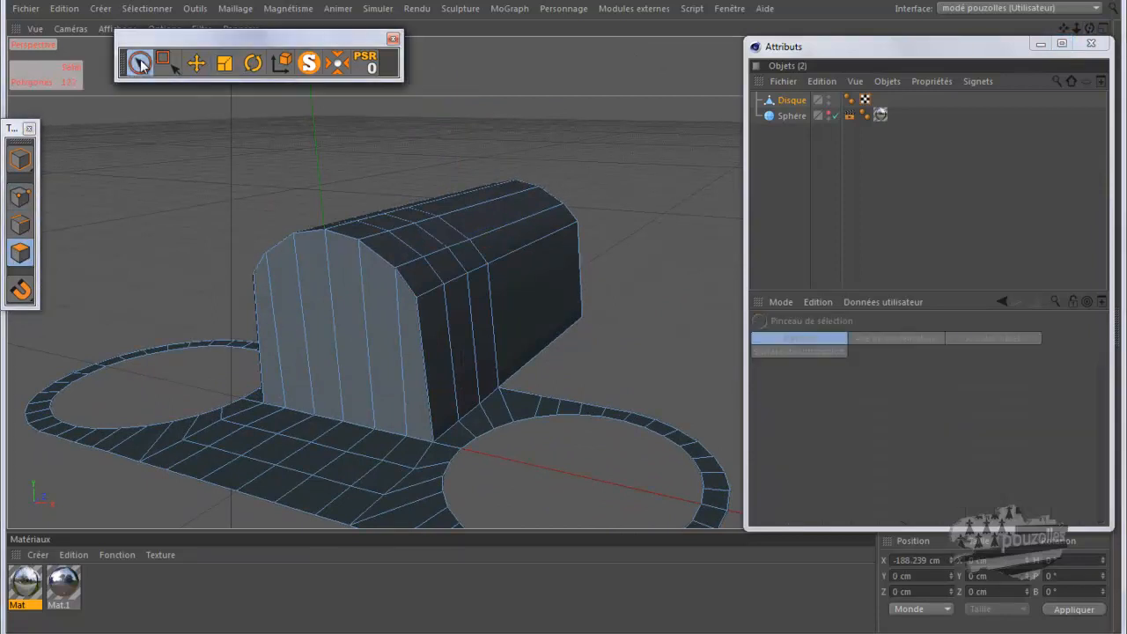
{"action": "middle_click", "coordinate": [579, 143]}
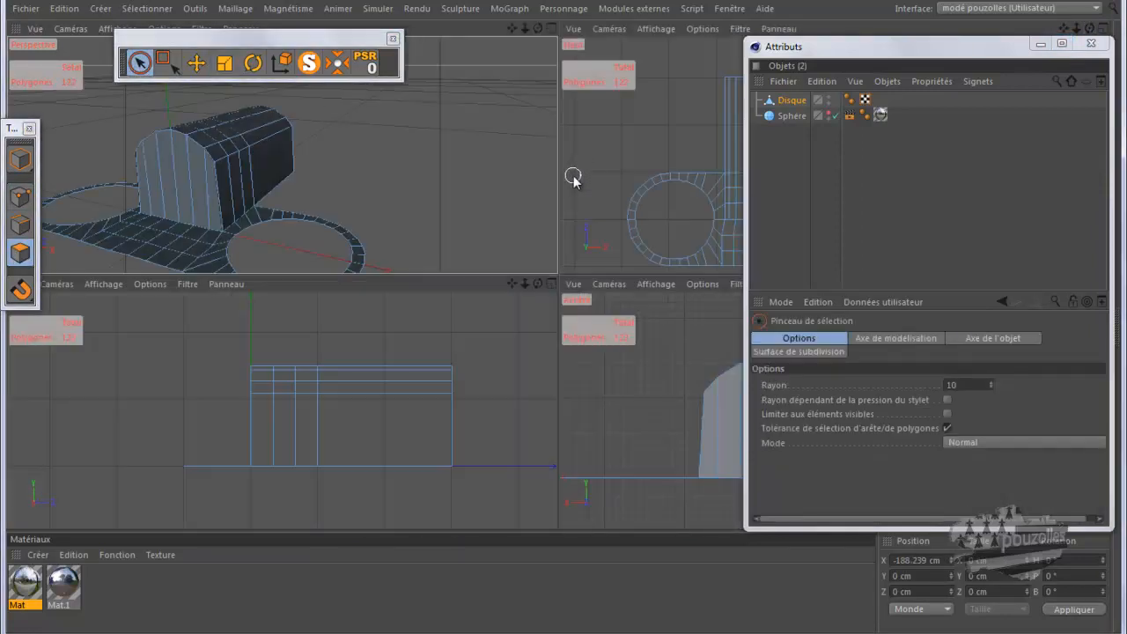
{"action": "middle_click", "coordinate": [573, 177]}
{"action": "mouse_move", "coordinate": [261, 305]}
{"action": "left_mouse_down"}
{"action": "mouse_move", "coordinate": [309, 384]}
{"action": "mouse_move", "coordinate": [312, 458]}
{"action": "mouse_move", "coordinate": [327, 431]}
{"action": "mouse_move", "coordinate": [324, 443]}
{"action": "mouse_move", "coordinate": [498, 451]}
{"action": "mouse_move", "coordinate": [518, 373]}
{"action": "mouse_move", "coordinate": [565, 331]}
{"action": "left_mouse_up"}
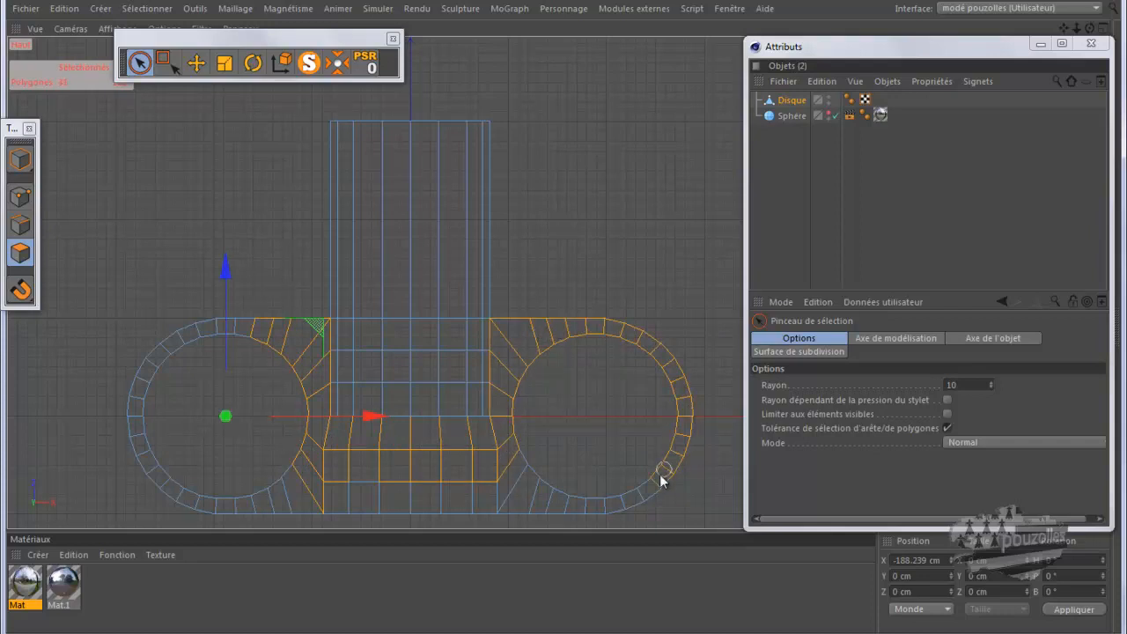
{"action": "mouse_move", "coordinate": [569, 503]}
{"action": "left_mouse_down"}
{"action": "mouse_move", "coordinate": [520, 483]}
{"action": "mouse_move", "coordinate": [481, 501]}
{"action": "mouse_move", "coordinate": [197, 498]}
{"action": "mouse_move", "coordinate": [143, 443]}
{"action": "mouse_move", "coordinate": [156, 361]}
{"action": "mouse_move", "coordinate": [264, 326]}
{"action": "left_mouse_up"}
Step: Try to extrude the selected base plate and ring polygons downward by about 18.5 cm in the perspective view
{"action": "middle_click", "coordinate": [158, 183]}
{"action": "middle_click", "coordinate": [211, 206]}
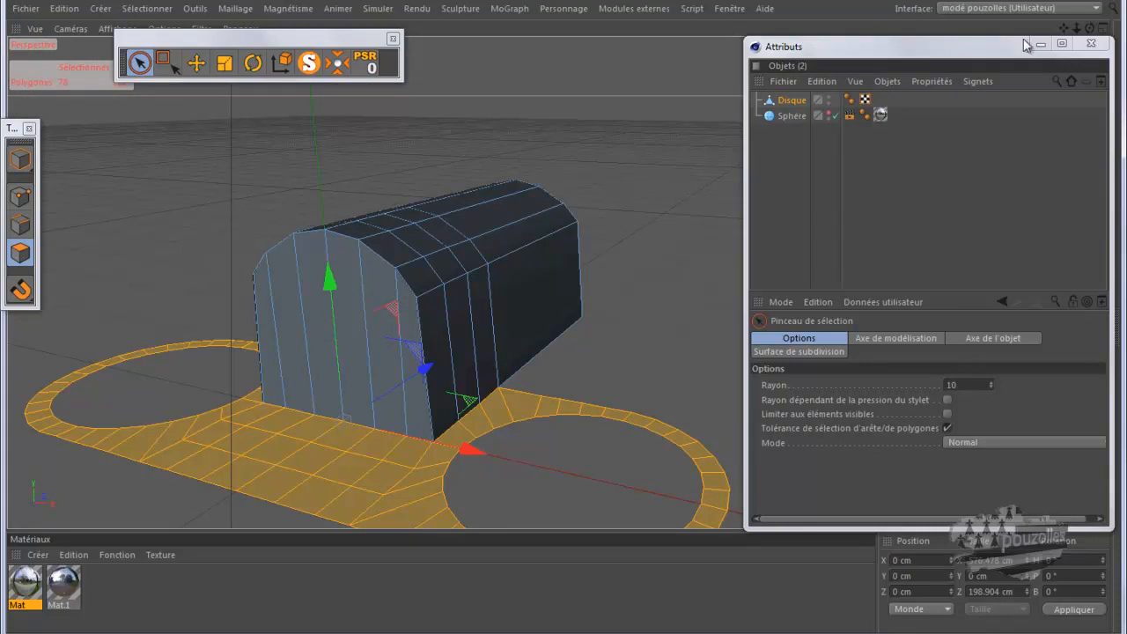
{"action": "left_click_drag", "start_coordinate": [1090, 29], "coordinate": [562, 317]}
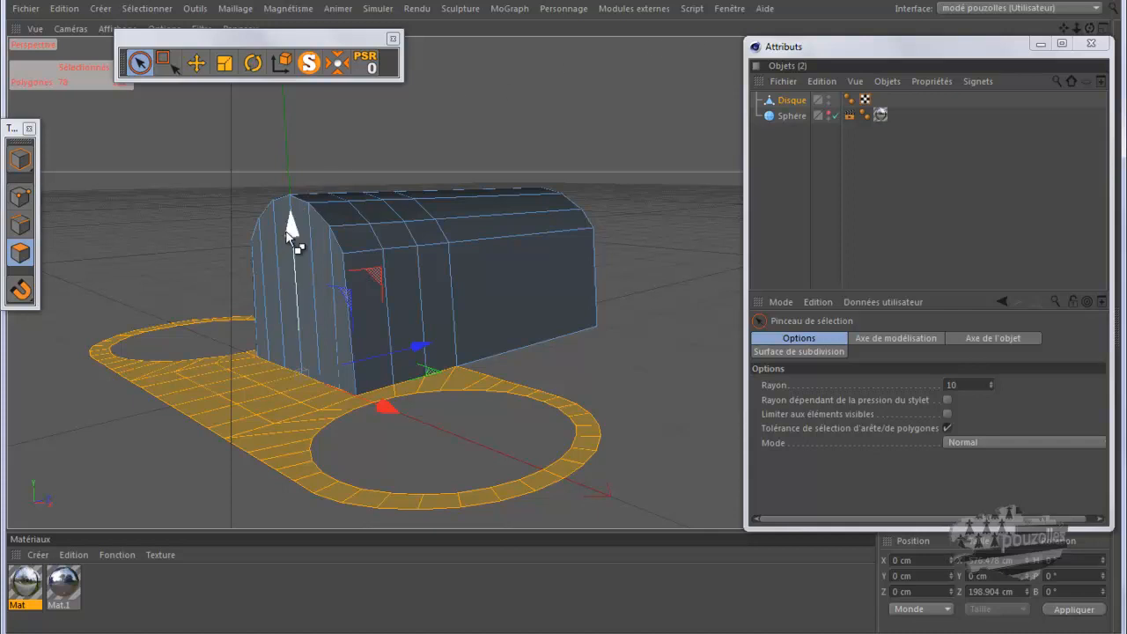
{"action": "left_click_drag", "start_coordinate": [288, 225], "coordinate": [288, 246]}
{"action": "left_click", "coordinate": [64, 8]}
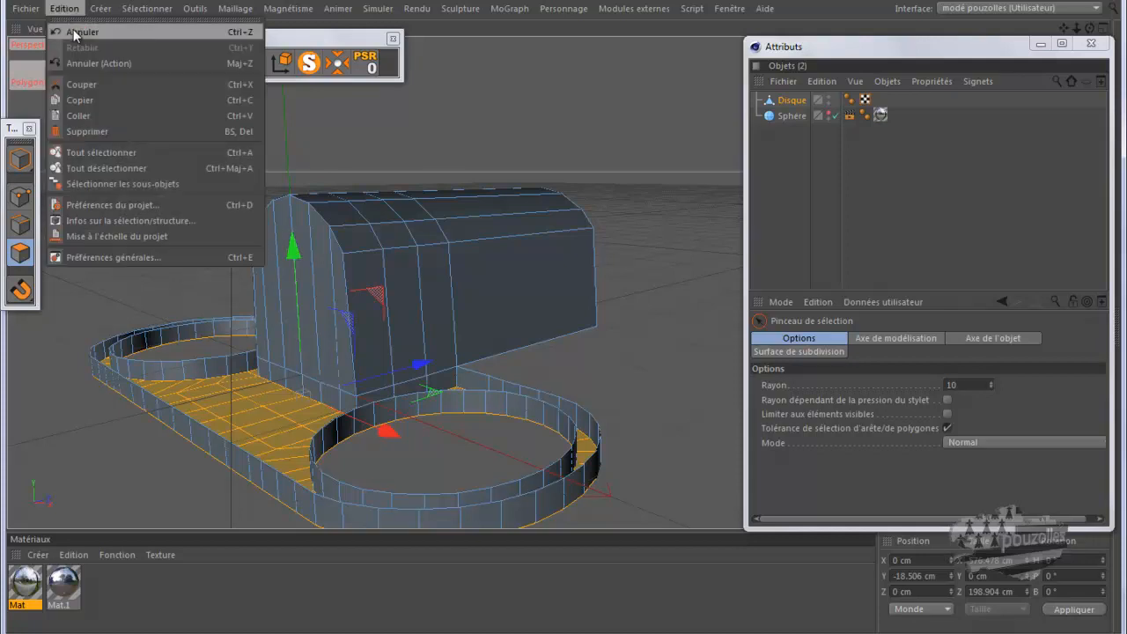
{"action": "left_click", "coordinate": [73, 29]}
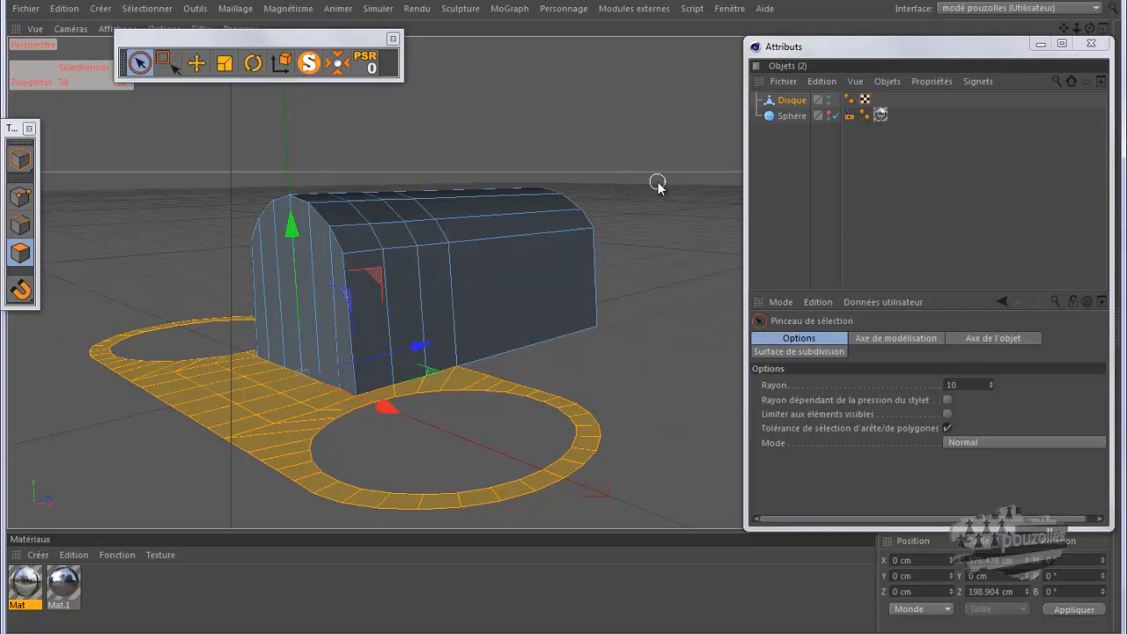
{"action": "right_click", "coordinate": [676, 141]}
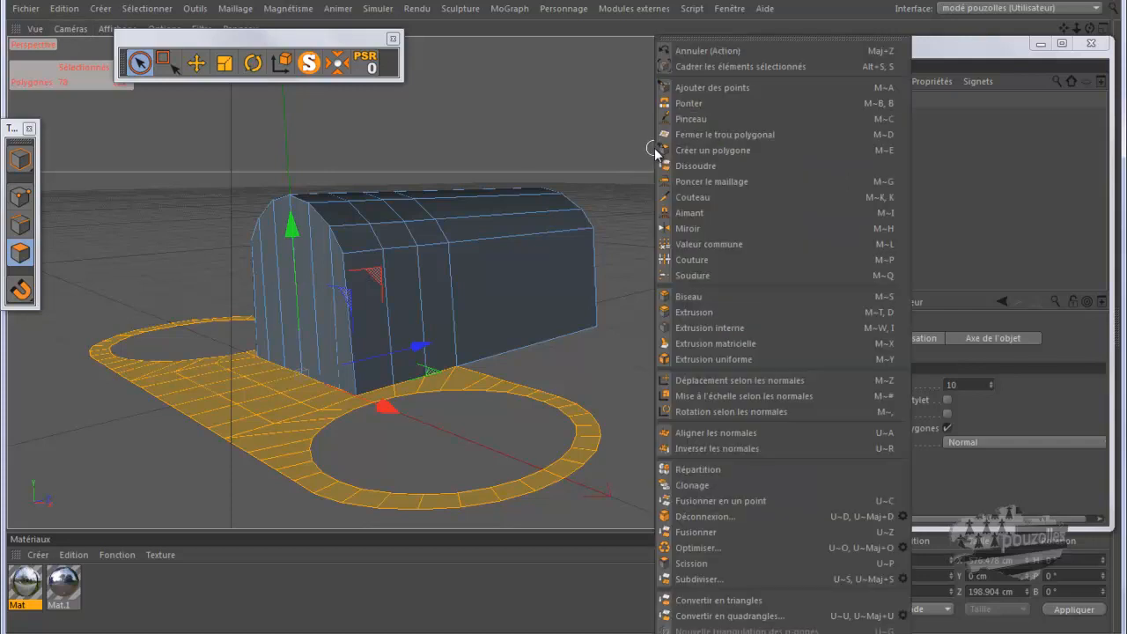
{"action": "left_click", "coordinate": [684, 313]}
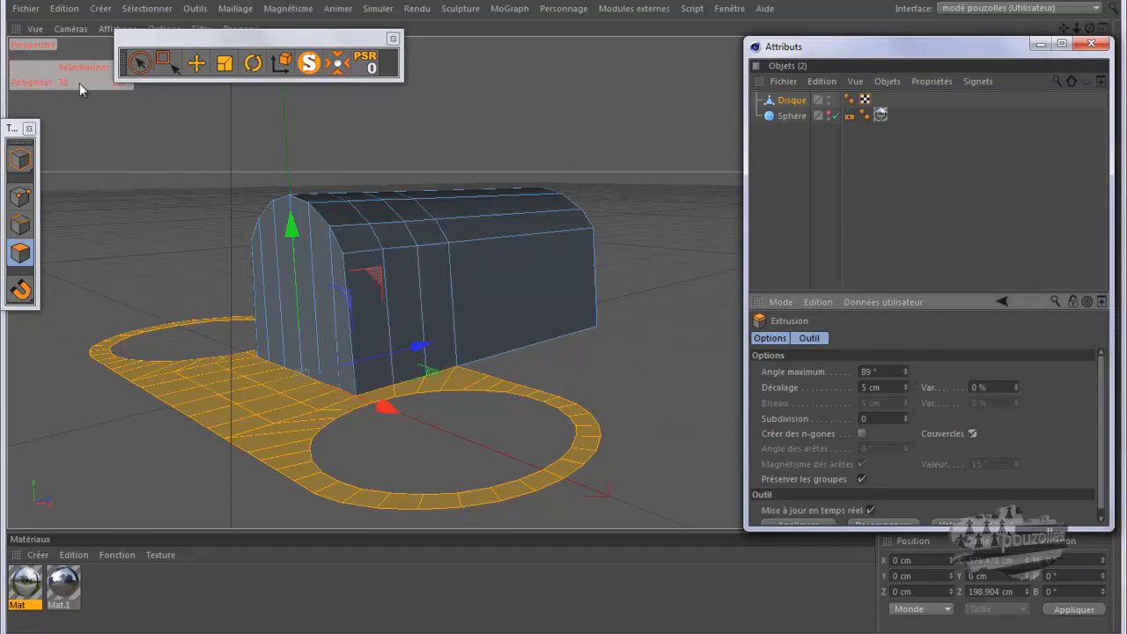
Step: Undo the arch shaping, the block's extrusion and the plate extension back to the flat ringed plate
{"action": "left_click", "coordinate": [64, 9]}
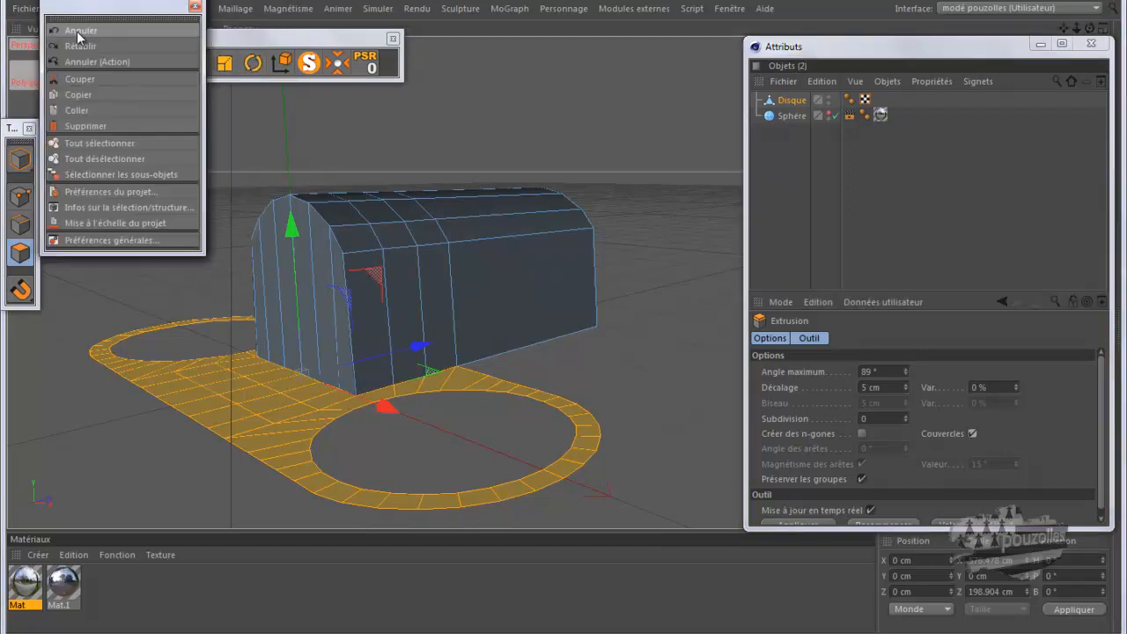
{"action": "left_click", "coordinate": [79, 32]}
{"action": "left_click", "coordinate": [78, 32]}
{"action": "left_click", "coordinate": [78, 31]}
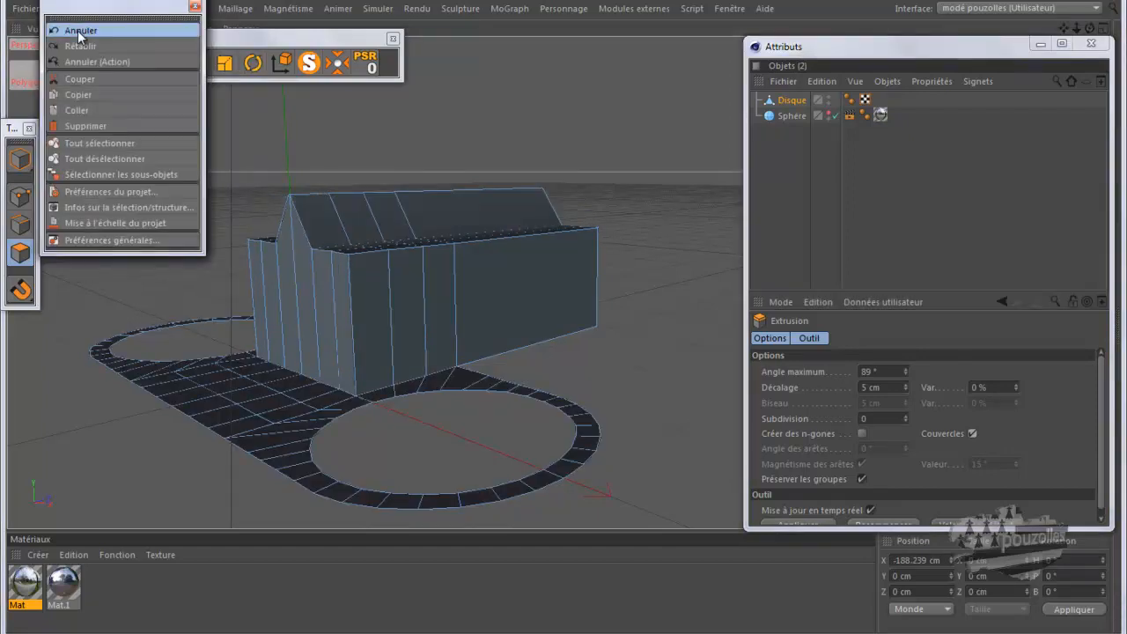
{"action": "left_click", "coordinate": [78, 31]}
{"action": "left_click", "coordinate": [78, 31]}
{"action": "left_click", "coordinate": [78, 32]}
{"action": "left_click", "coordinate": [78, 32]}
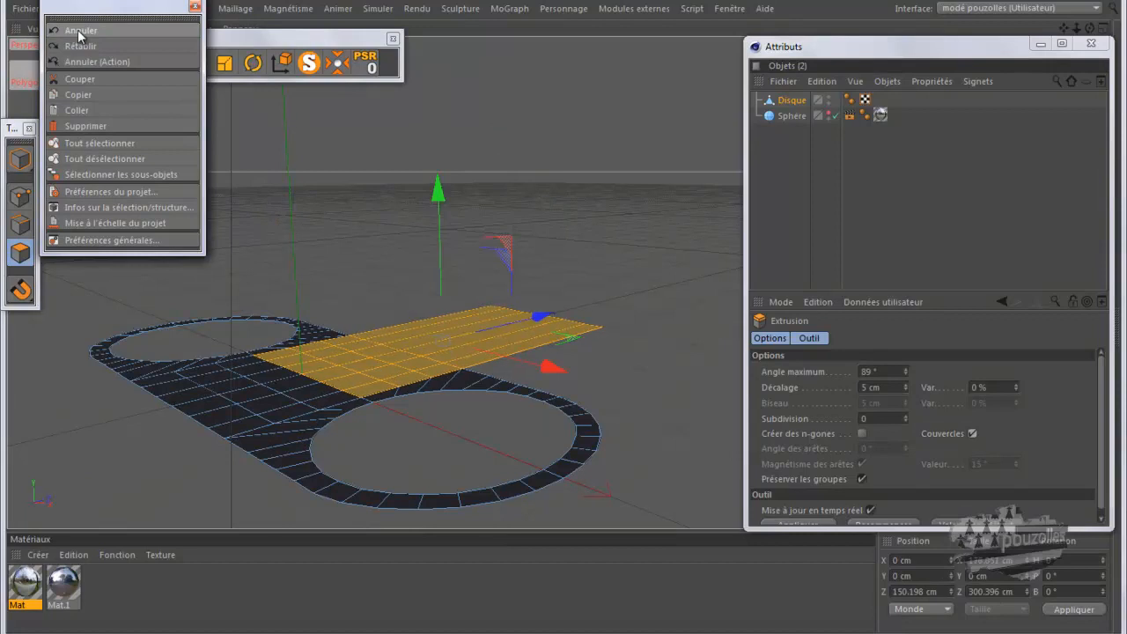
{"action": "left_click", "coordinate": [78, 32]}
{"action": "left_click", "coordinate": [80, 32]}
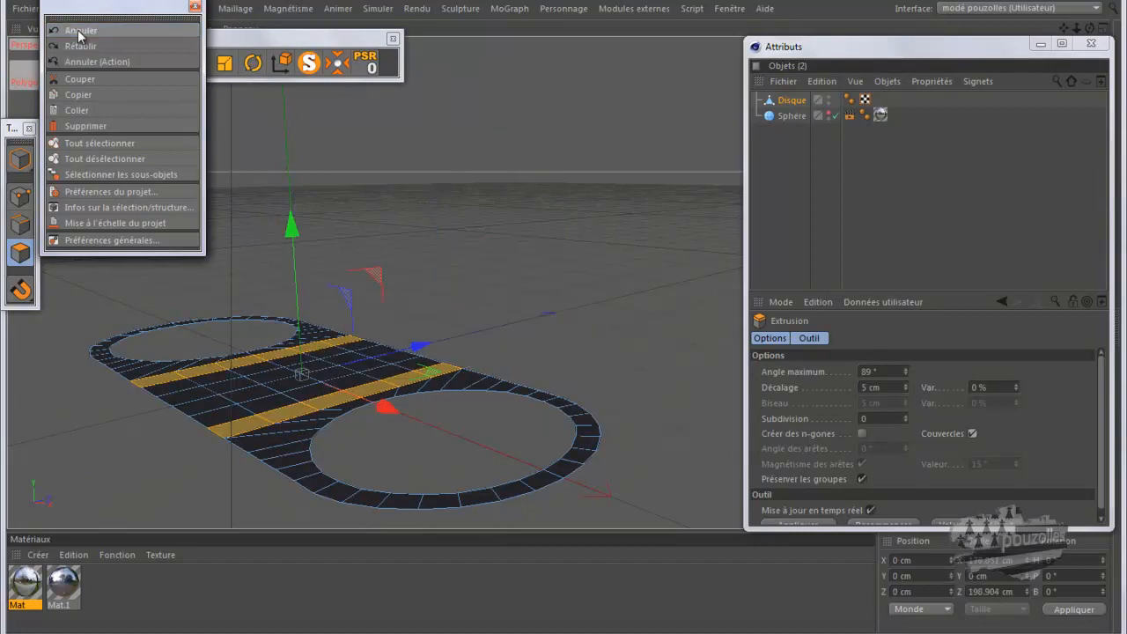
{"action": "left_click", "coordinate": [196, 8]}
Step: Select all polygons of the flat ringed plate and extrude them upward by about 22.7 cm
{"action": "key", "text": "ctrl+a"}
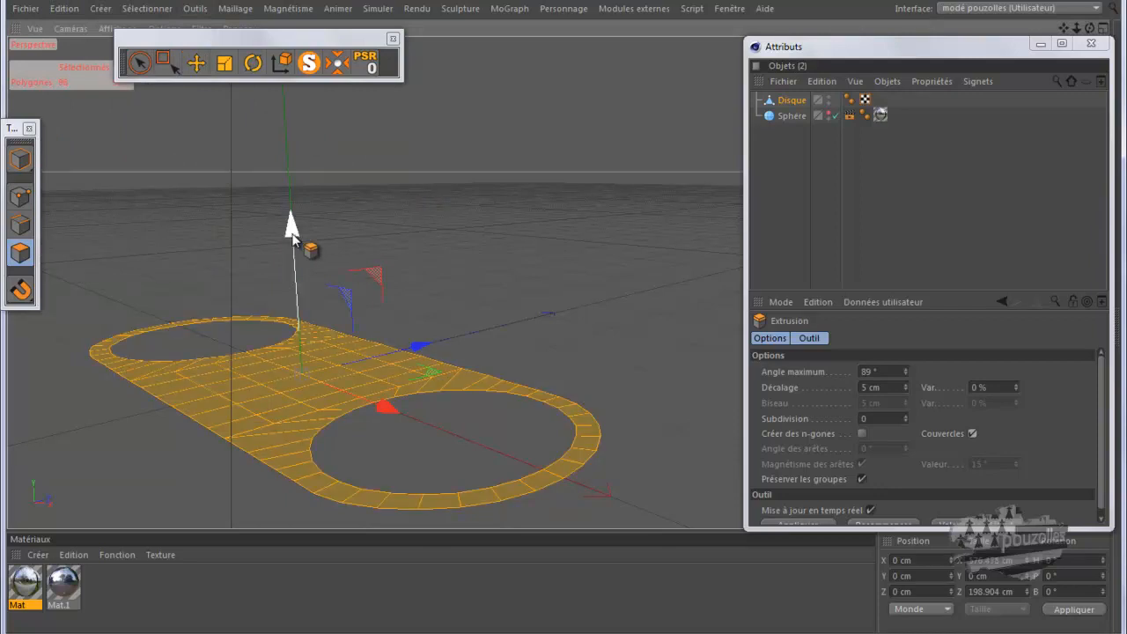
{"action": "left_click", "coordinate": [202, 73]}
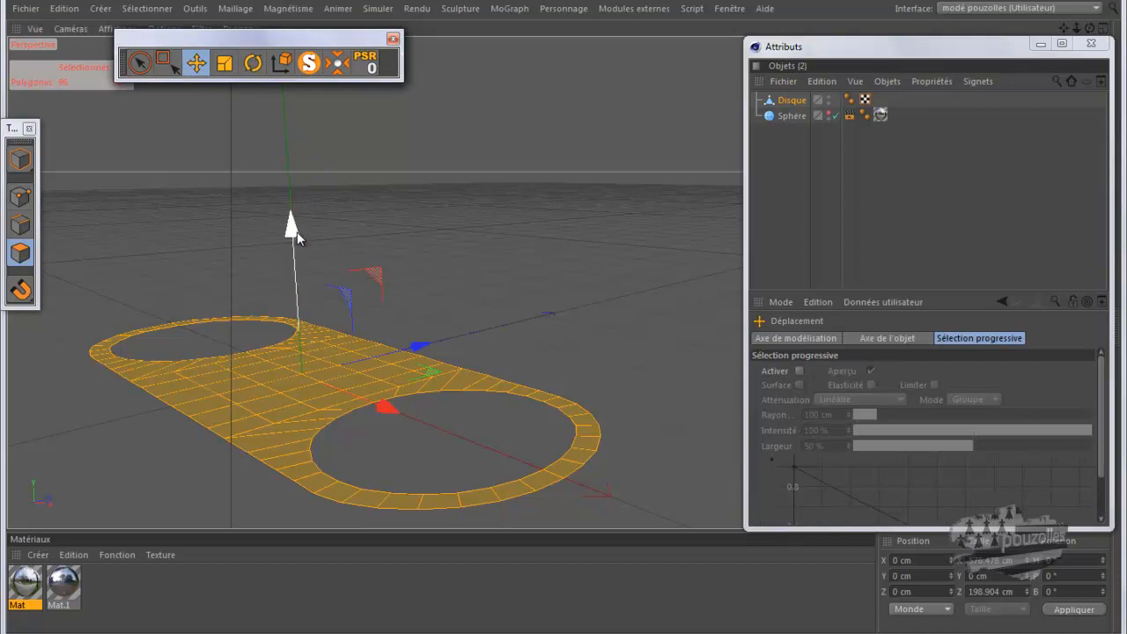
{"action": "left_click_drag", "start_coordinate": [297, 230], "coordinate": [295, 202]}
Step: Extrude the upper edges at the middle of the plate's long side outward to about 285 cm in Z
{"action": "left_click_drag", "start_coordinate": [1090, 29], "coordinate": [558, 319]}
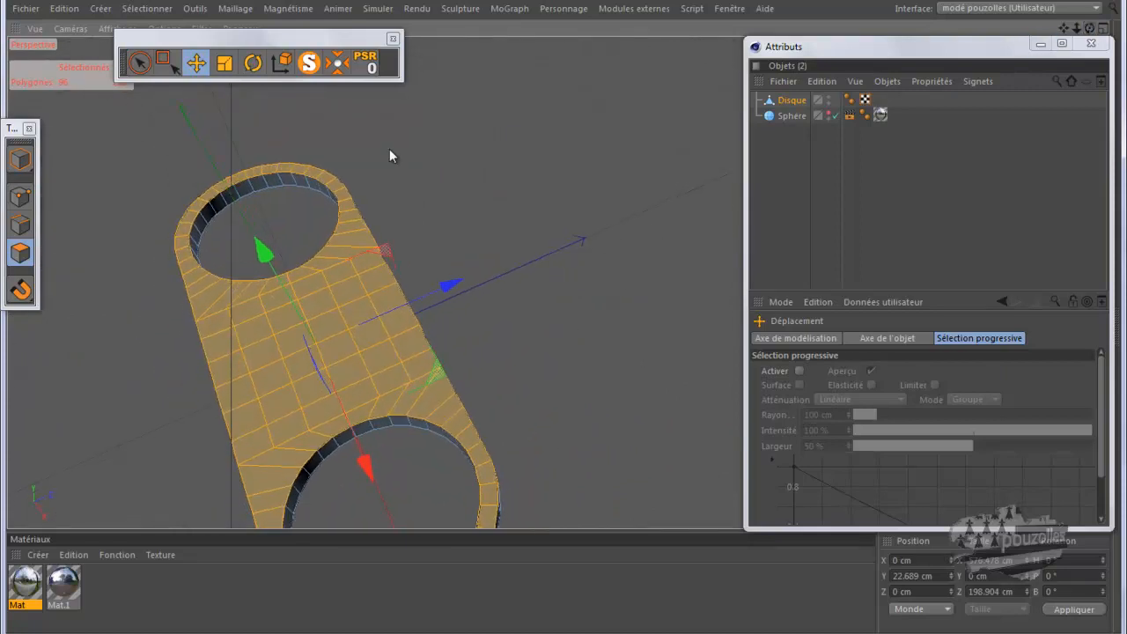
{"action": "left_click", "coordinate": [21, 224]}
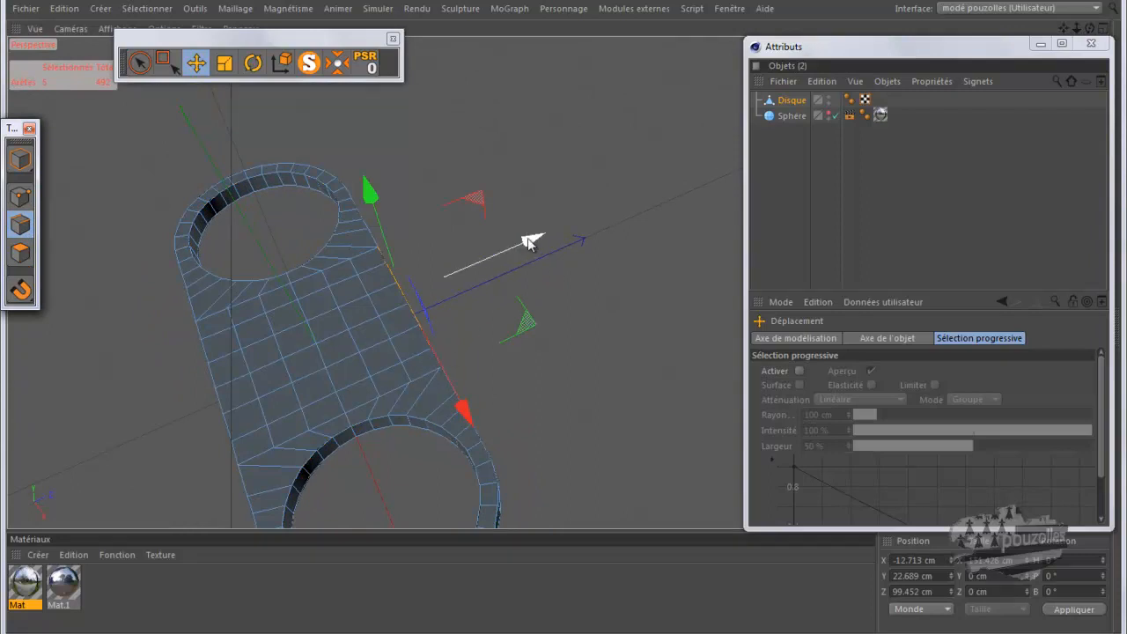
{"action": "left_click_drag", "start_coordinate": [528, 239], "coordinate": [680, 195], "text": "ctrl"}
Step: Select the polygons of the extruded strip only and invert their normals
{"action": "scroll", "coordinate": [500, 328], "scroll_direction": "down", "scroll_amount": 3}
{"action": "left_click_drag", "start_coordinate": [1091, 27], "coordinate": [568, 315]}
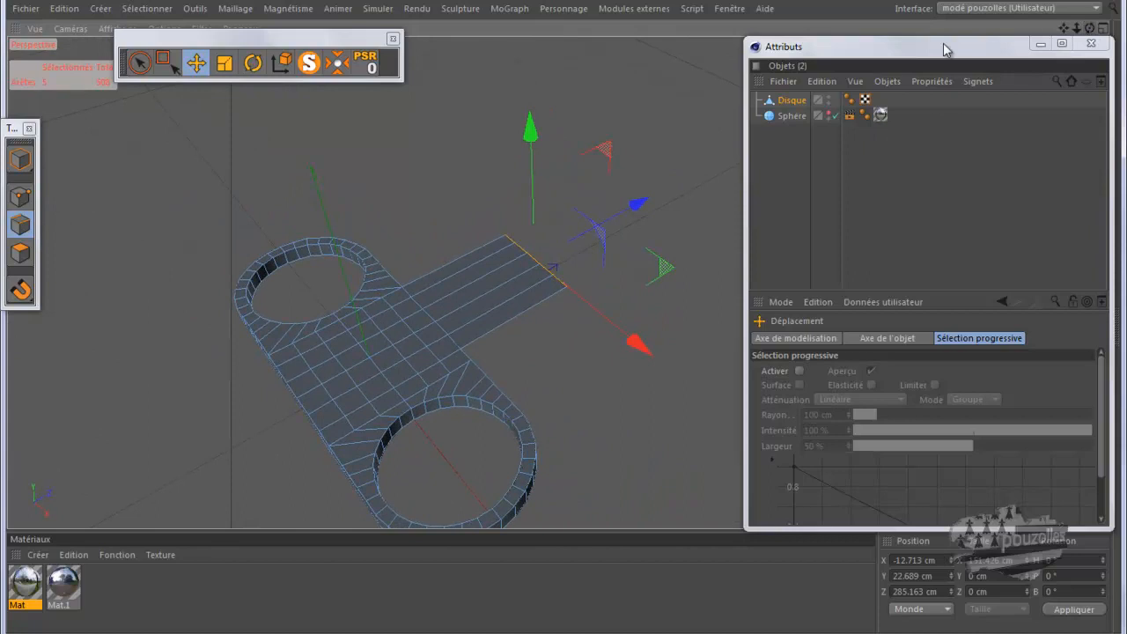
{"action": "left_click", "coordinate": [20, 253]}
{"action": "left_click", "coordinate": [140, 62]}
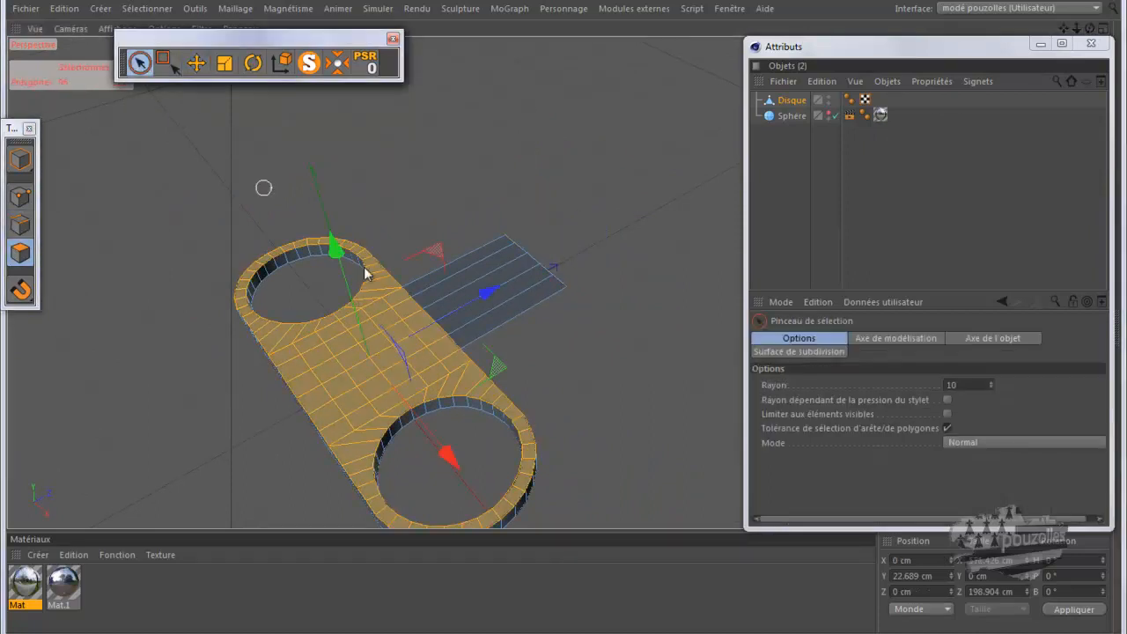
{"action": "left_click", "coordinate": [369, 323]}
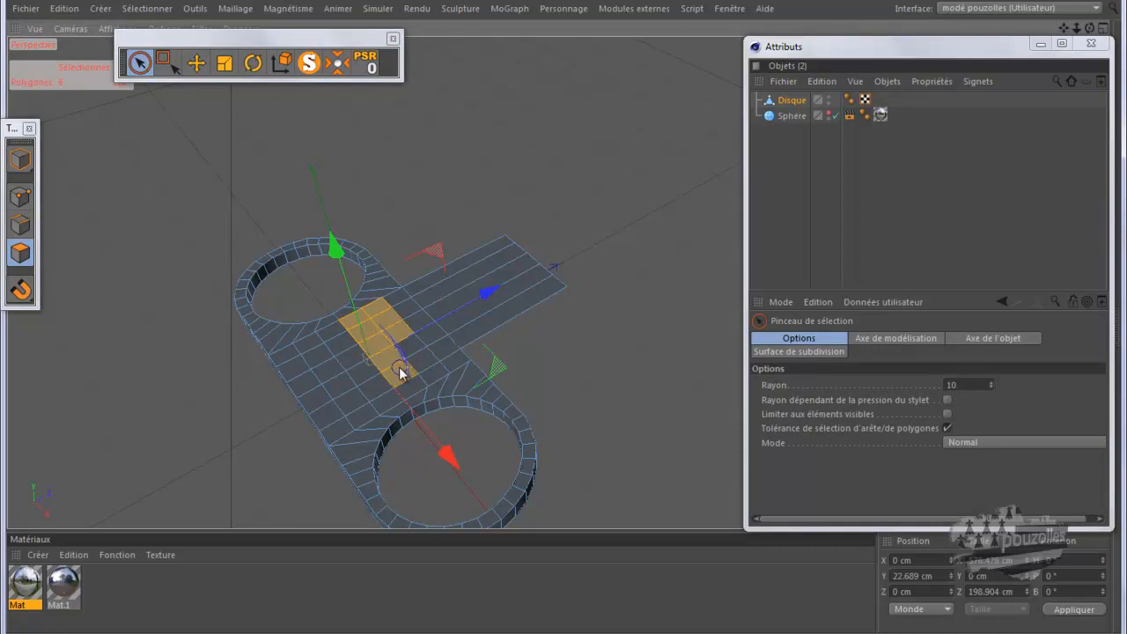
{"action": "mouse_move", "coordinate": [402, 376]}
{"action": "left_mouse_down"}
{"action": "mouse_move", "coordinate": [452, 362]}
{"action": "mouse_move", "coordinate": [415, 323]}
{"action": "left_mouse_up"}
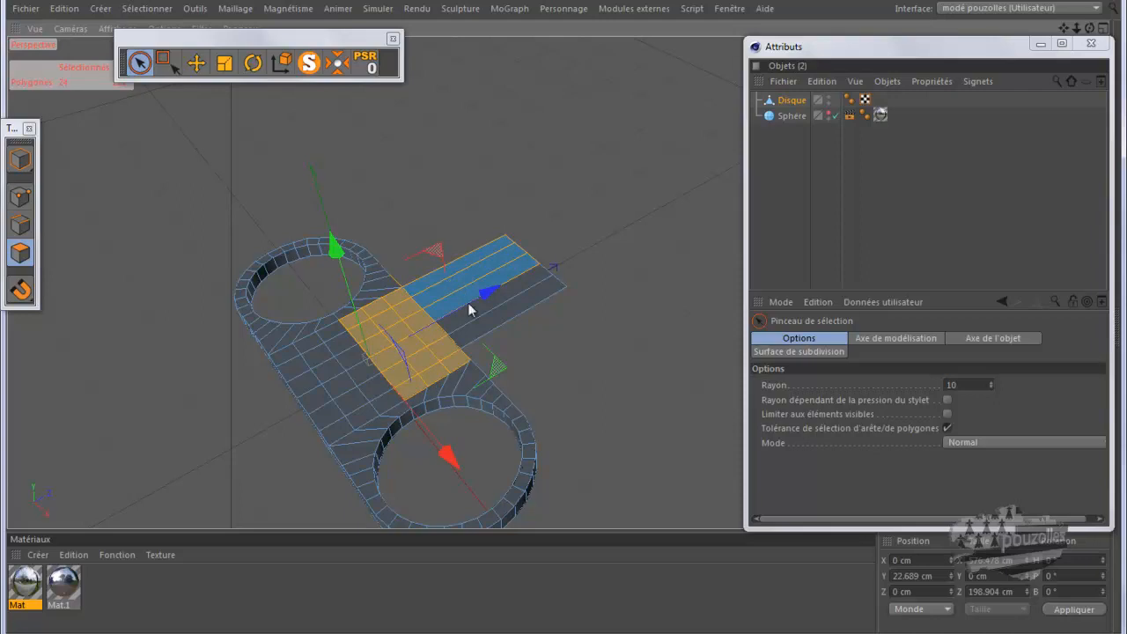
{"action": "left_click", "coordinate": [585, 359]}
{"action": "left_click_drag", "start_coordinate": [561, 352], "coordinate": [438, 245]}
{"action": "left_click", "coordinate": [234, 8]}
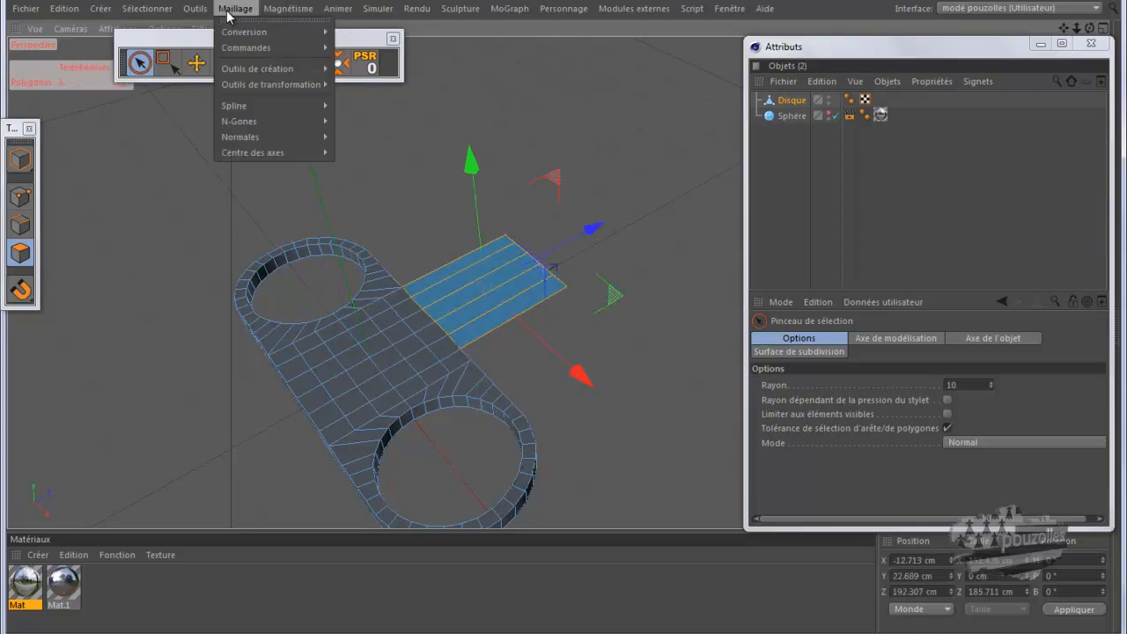
{"action": "mouse_move", "coordinate": [253, 137]}
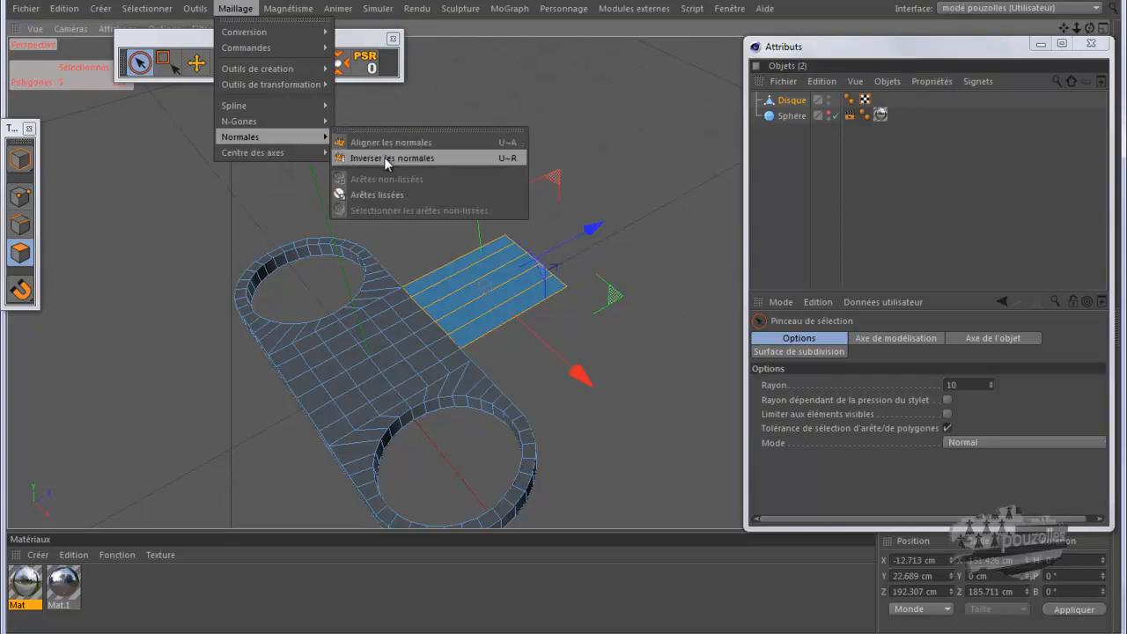
{"action": "left_click", "coordinate": [387, 159]}
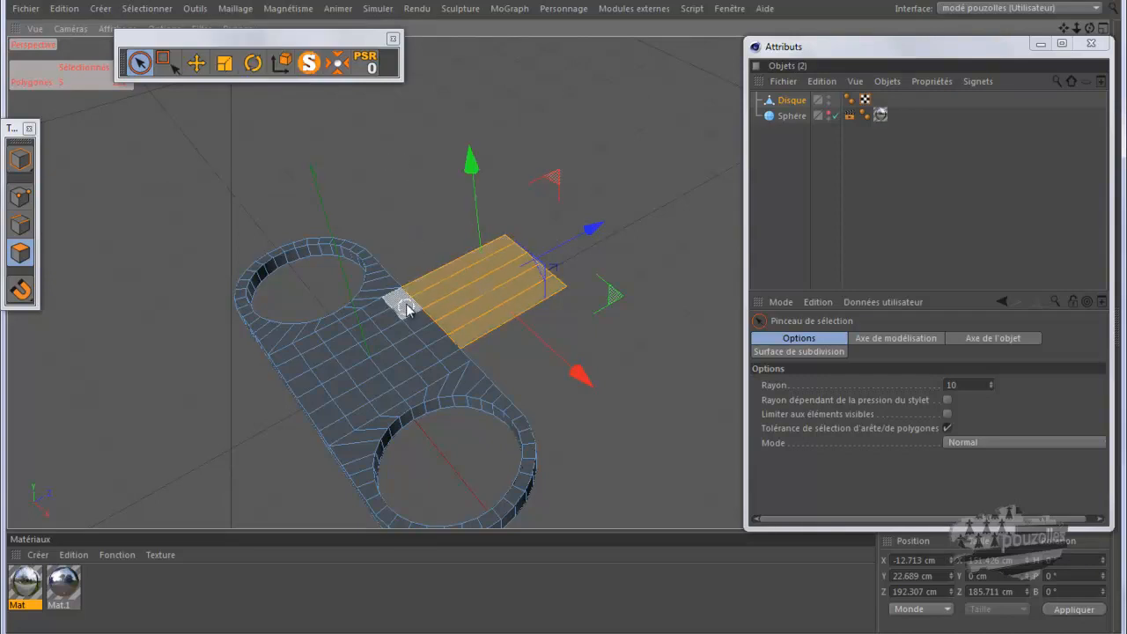
Step: Extend the selection onto the plate's centre, then undo back through the strip's normal inversion and the edge extrusion
{"action": "mouse_move", "coordinate": [402, 307]}
{"action": "left_mouse_down", "text": "shift"}
{"action": "mouse_move", "coordinate": [375, 329]}
{"action": "mouse_move", "coordinate": [394, 370]}
{"action": "mouse_move", "coordinate": [408, 383]}
{"action": "mouse_move", "coordinate": [453, 361]}
{"action": "mouse_move", "coordinate": [422, 326]}
{"action": "mouse_move", "coordinate": [411, 346]}
{"action": "left_mouse_up", "text": "shift"}
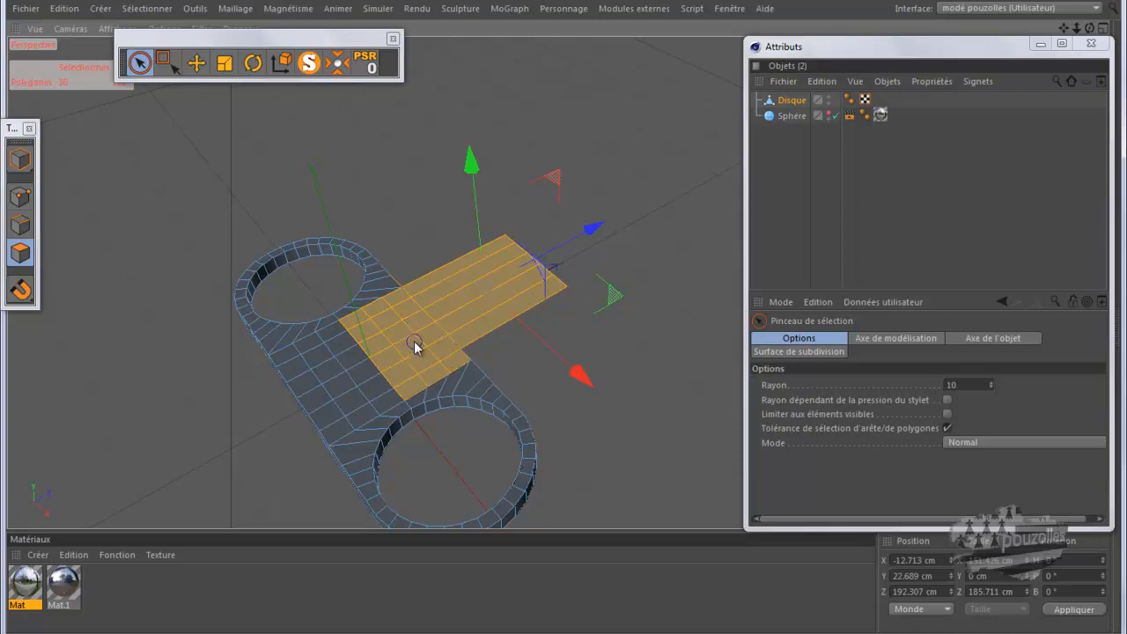
{"action": "left_click", "coordinate": [75, 10]}
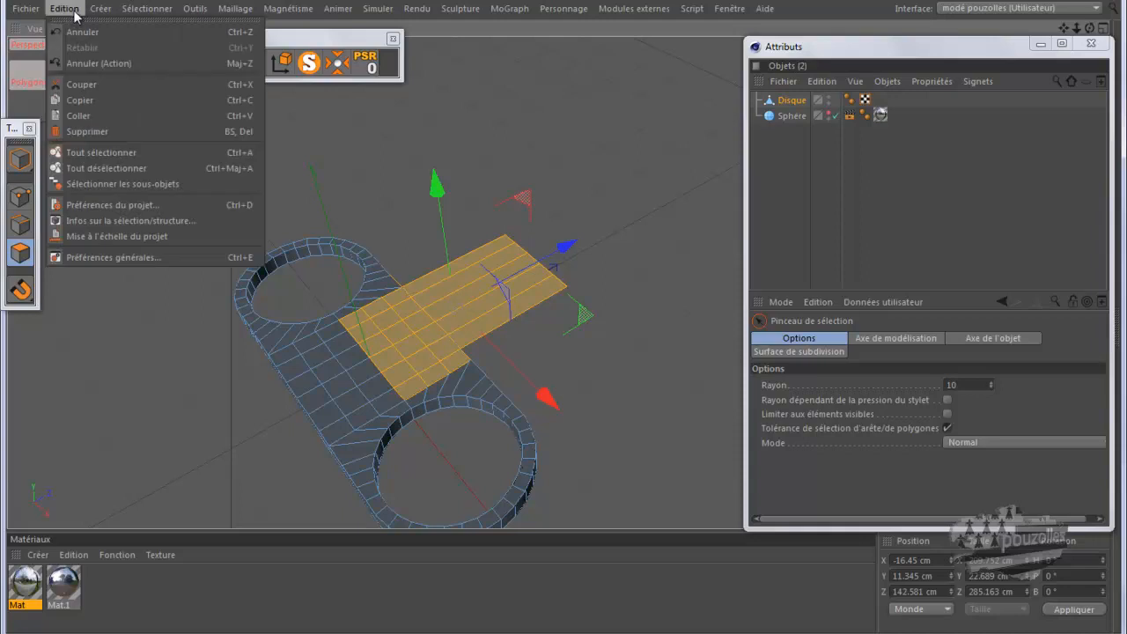
{"action": "left_click", "coordinate": [81, 33]}
{"action": "left_click", "coordinate": [70, 11]}
{"action": "left_click", "coordinate": [77, 31]}
{"action": "left_click", "coordinate": [70, 10]}
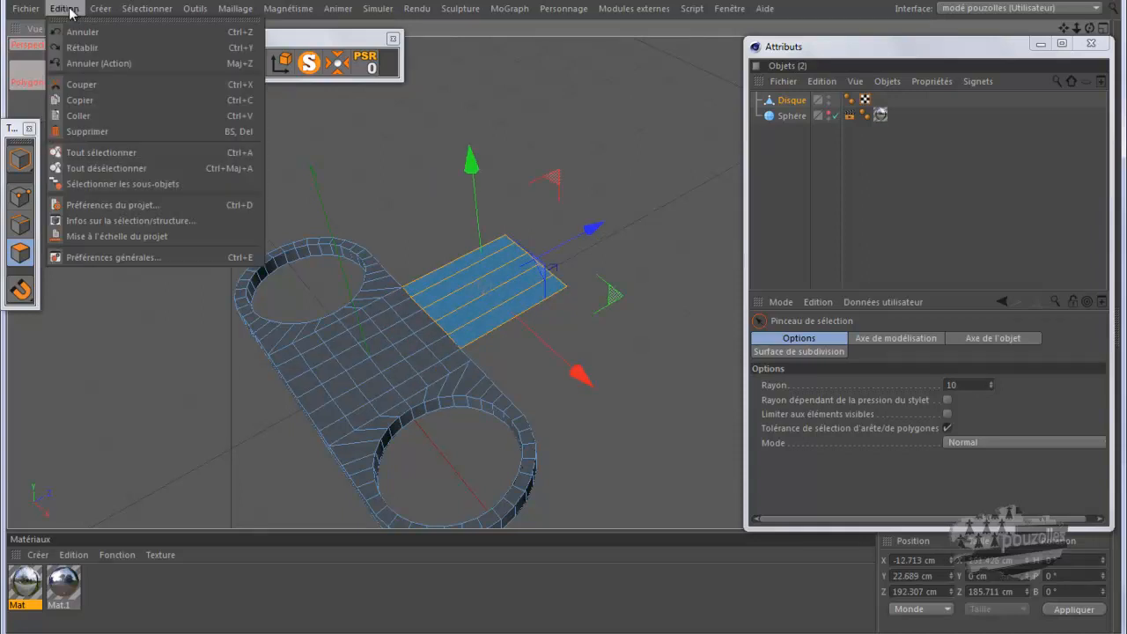
{"action": "left_click", "coordinate": [77, 31]}
{"action": "left_click", "coordinate": [71, 10]}
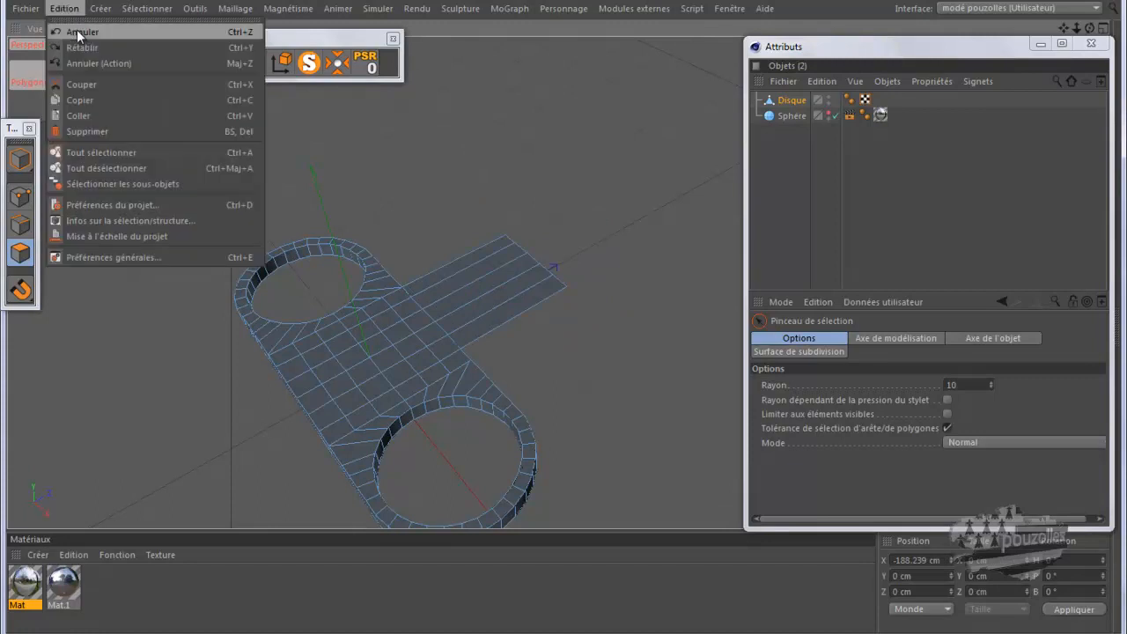
{"action": "left_click", "coordinate": [77, 32]}
{"action": "key", "text": "ctrl+z"}
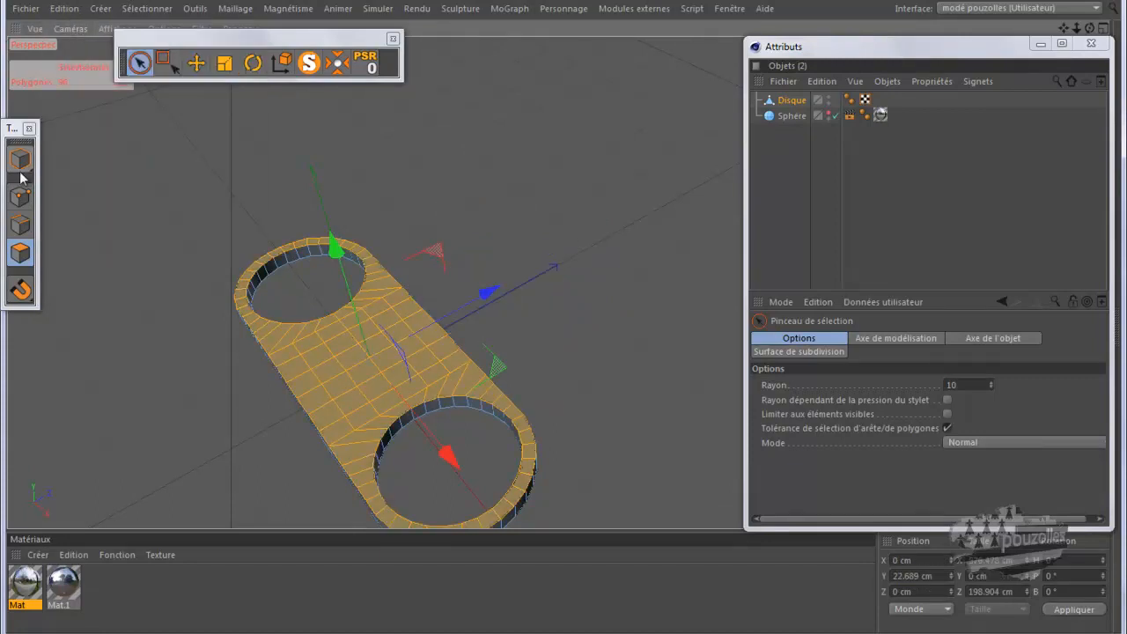
Step: Add the missing upper edge segment beside the ring to the edge selection and extrude the edges outward to about 292 cm in Z
{"action": "left_click", "coordinate": [21, 224]}
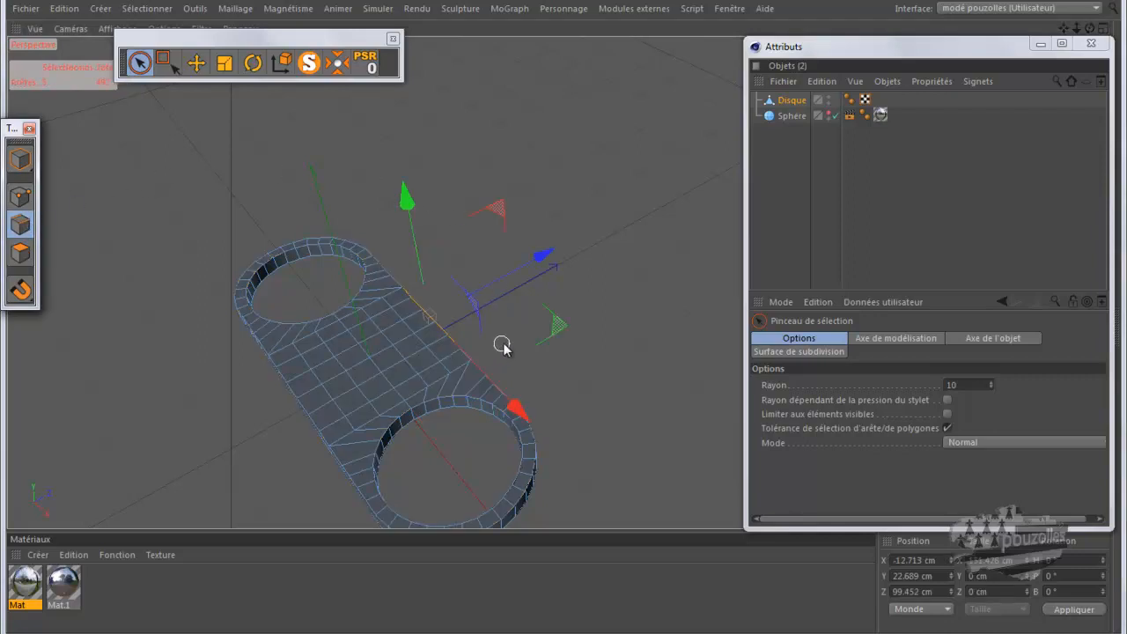
{"action": "left_click", "coordinate": [196, 63]}
{"action": "scroll", "coordinate": [511, 363], "scroll_direction": "up", "scroll_amount": 3}
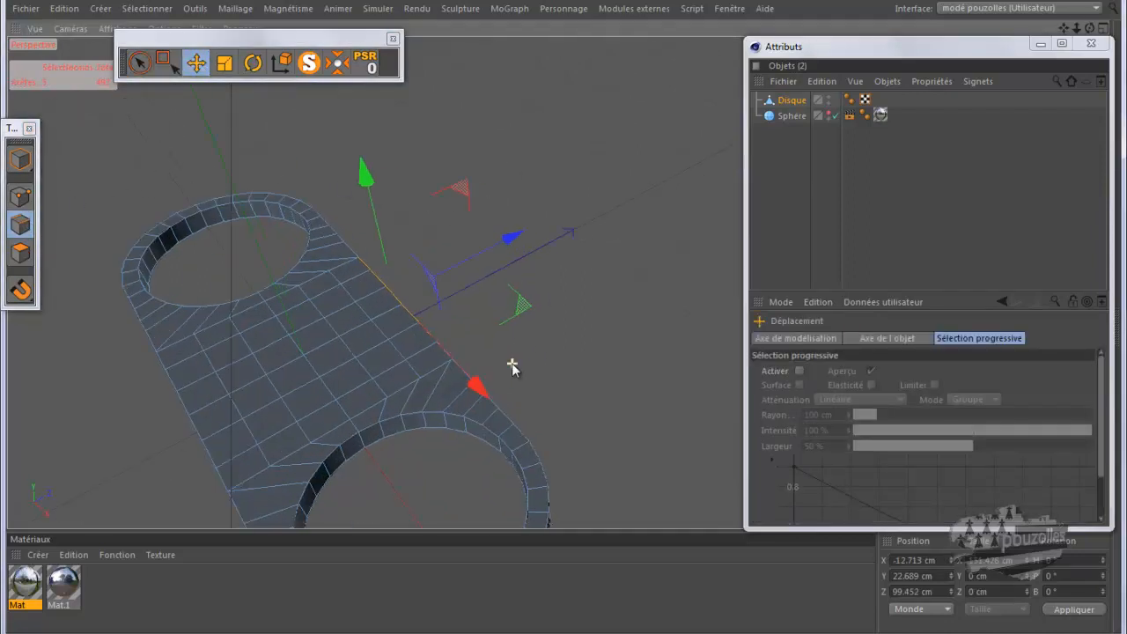
{"action": "scroll", "coordinate": [510, 359], "scroll_direction": "up", "scroll_amount": 2}
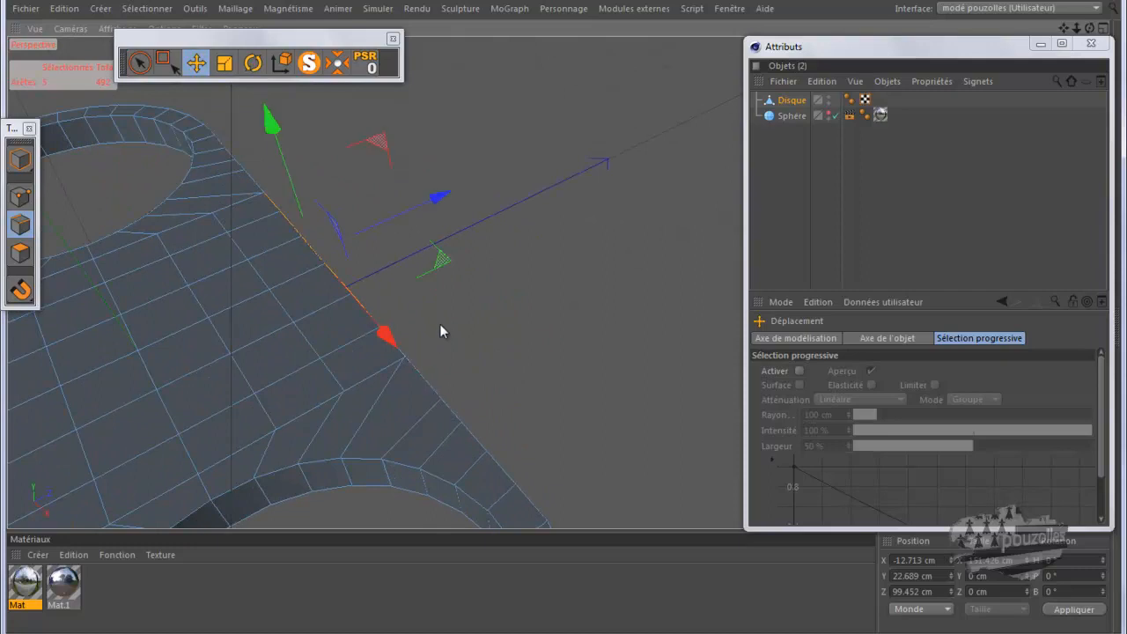
{"action": "left_click_drag", "start_coordinate": [1089, 30], "coordinate": [563, 317]}
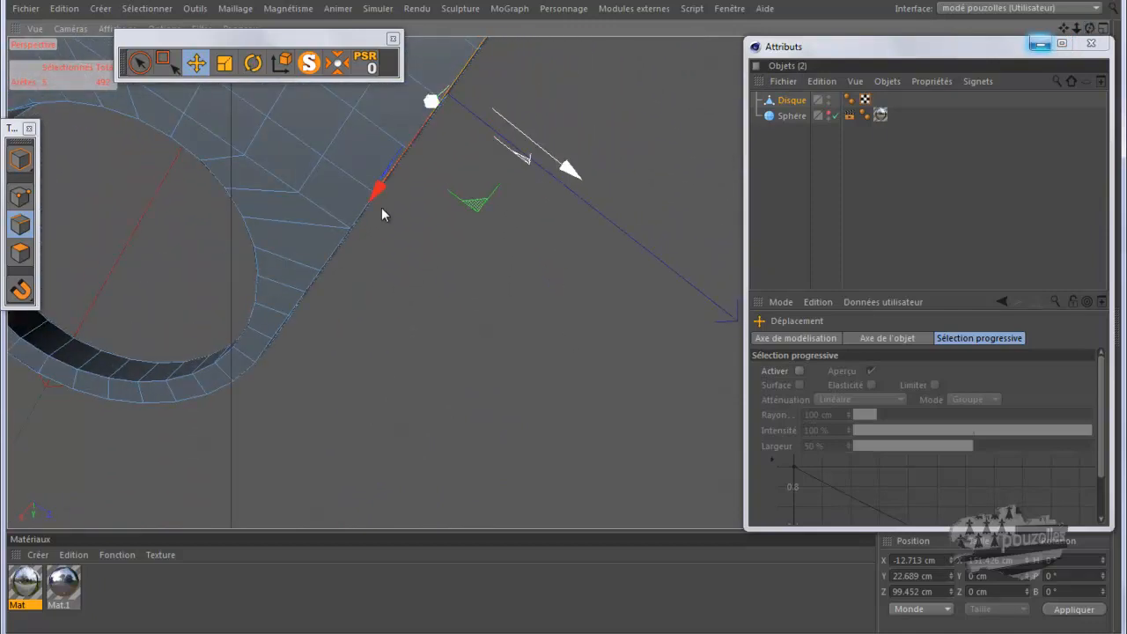
{"action": "left_click", "coordinate": [358, 221], "text": "shift"}
{"action": "left_click_drag", "start_coordinate": [1089, 28], "coordinate": [507, 317]}
{"action": "scroll", "coordinate": [505, 312], "scroll_direction": "down", "scroll_amount": 5}
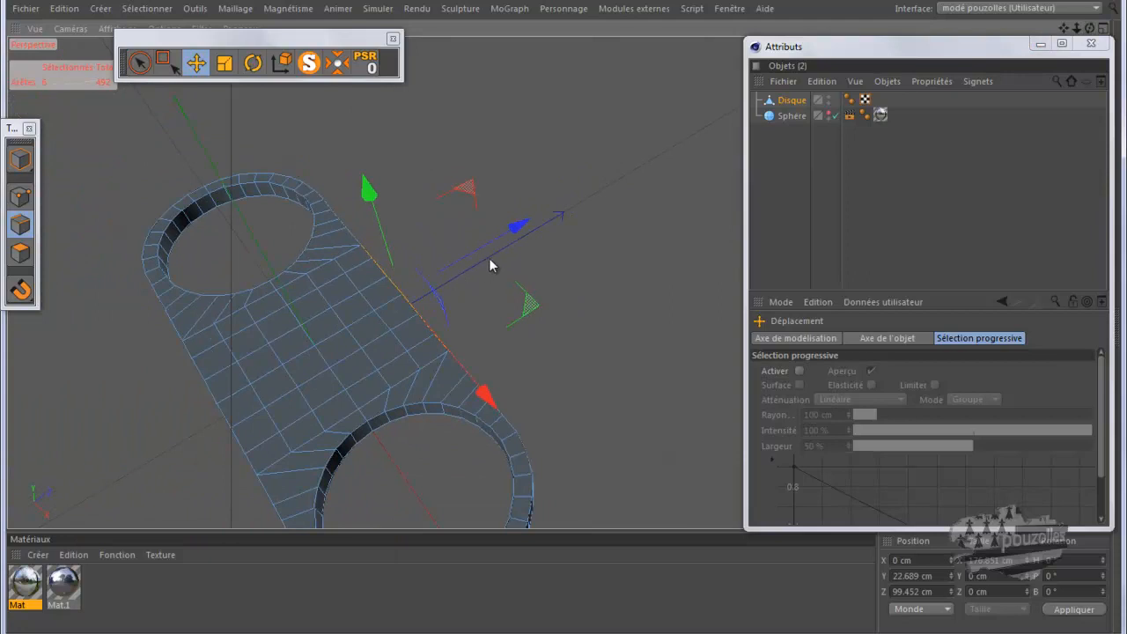
{"action": "left_click_drag", "start_coordinate": [514, 230], "coordinate": [654, 166]}
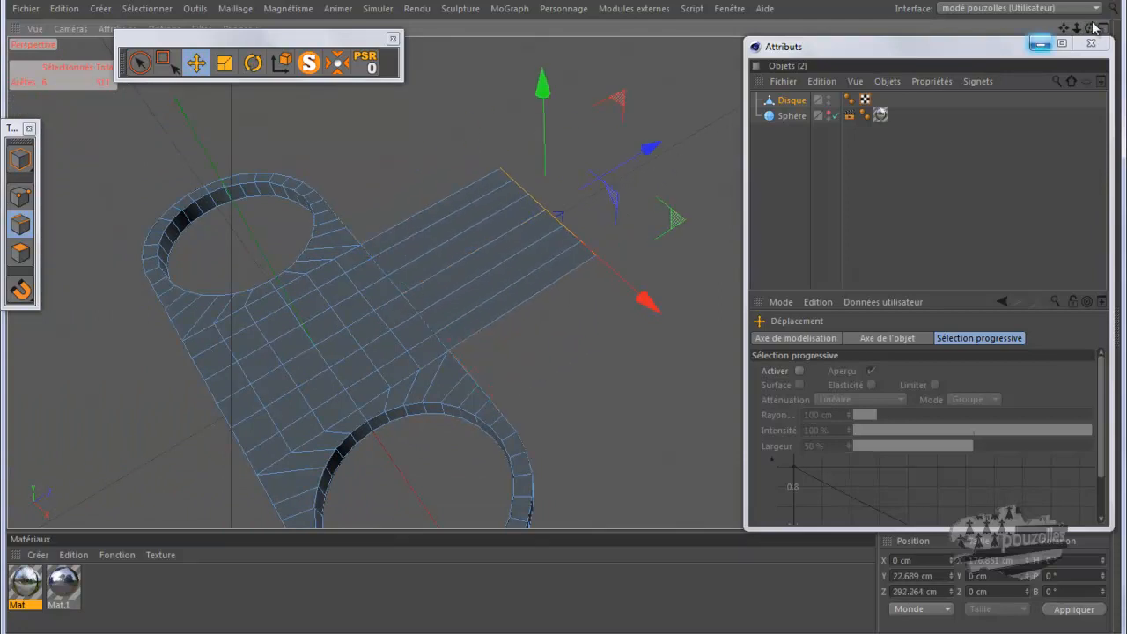
Step: Select the polygons of the extruded strip only and invert their normals
{"action": "left_click_drag", "start_coordinate": [565, 325], "coordinate": [424, 225], "text": "alt"}
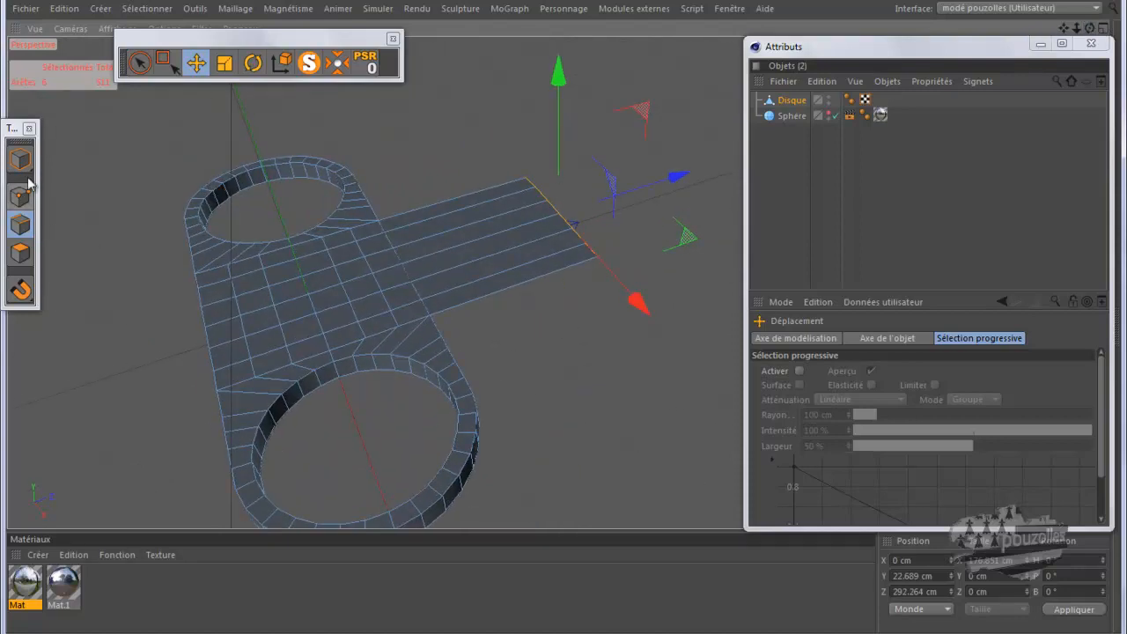
{"action": "left_click", "coordinate": [24, 249]}
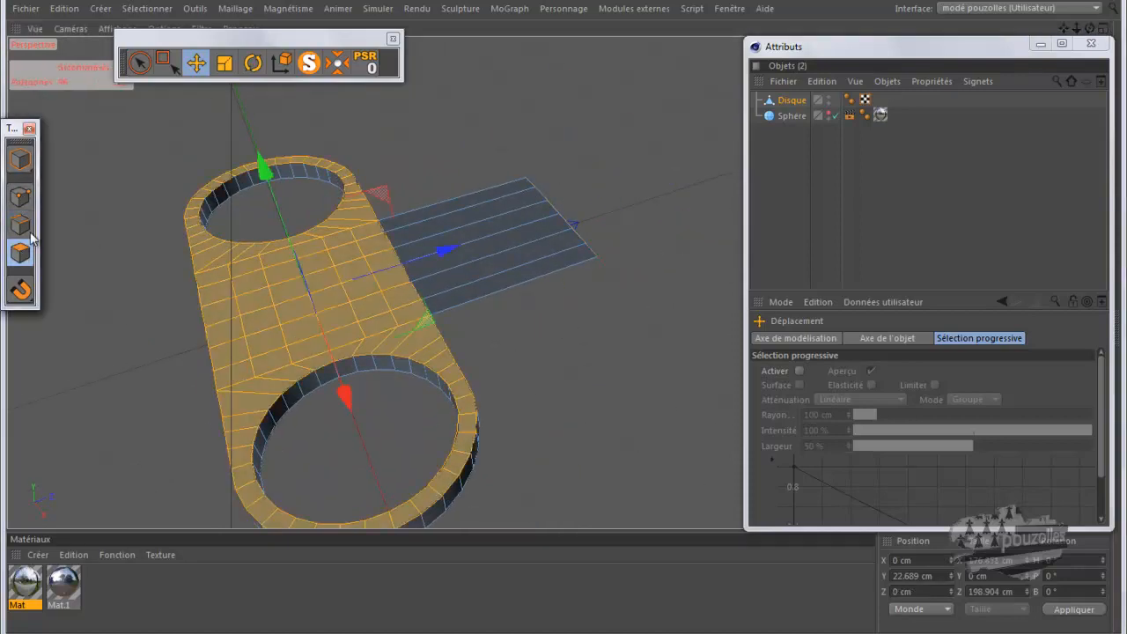
{"action": "left_click", "coordinate": [140, 61]}
{"action": "left_click_drag", "start_coordinate": [454, 196], "coordinate": [516, 312]}
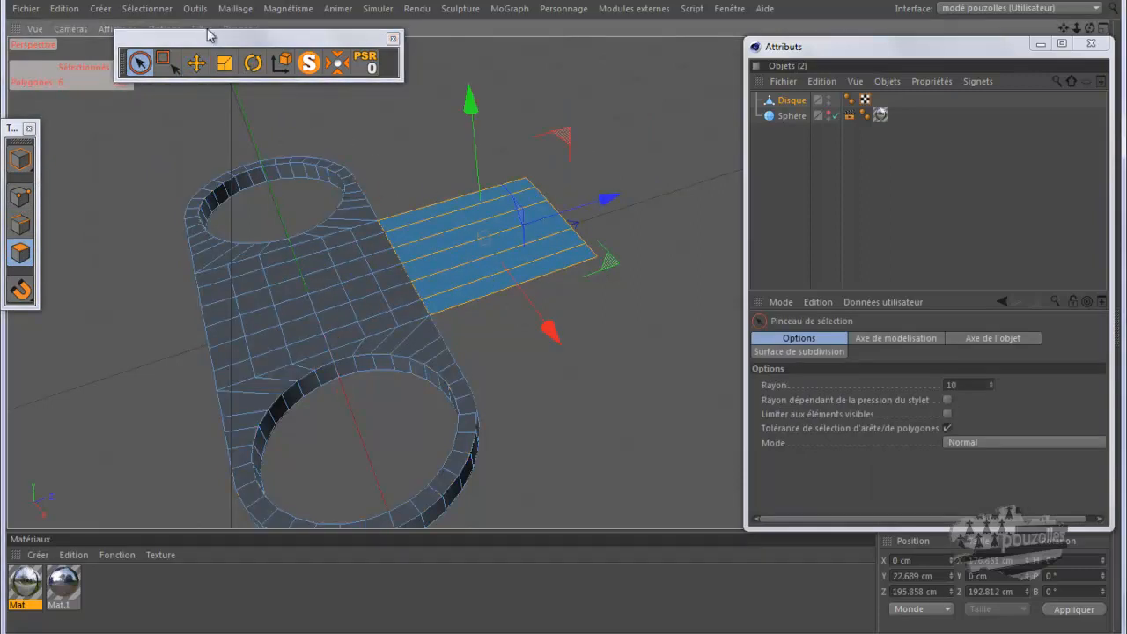
{"action": "left_click", "coordinate": [235, 8]}
{"action": "mouse_move", "coordinate": [246, 137]}
{"action": "left_click", "coordinate": [401, 160]}
Step: Extend the polygon selection from the strip onto the adjoining centre polygons of the plate
{"action": "mouse_move", "coordinate": [435, 181]}
{"action": "left_mouse_down", "text": "shift"}
{"action": "mouse_move", "coordinate": [377, 239]}
{"action": "mouse_move", "coordinate": [328, 256]}
{"action": "left_mouse_up", "text": "shift"}
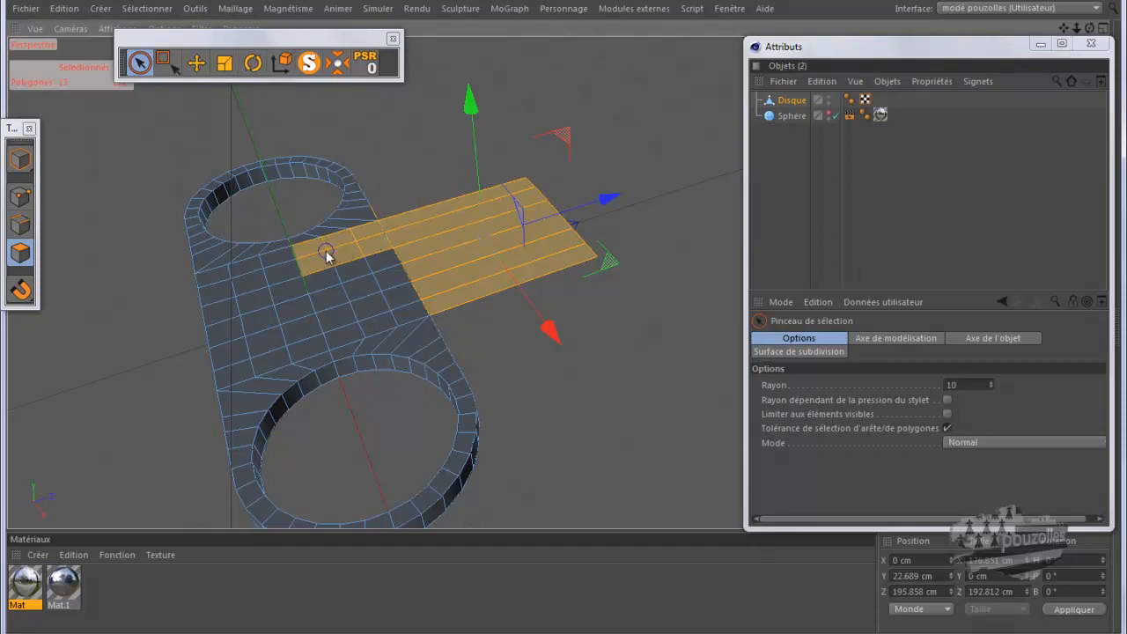
{"action": "left_click_drag", "start_coordinate": [340, 326], "coordinate": [421, 310], "text": "shift"}
{"action": "left_click_drag", "start_coordinate": [374, 281], "coordinate": [407, 264], "text": "shift"}
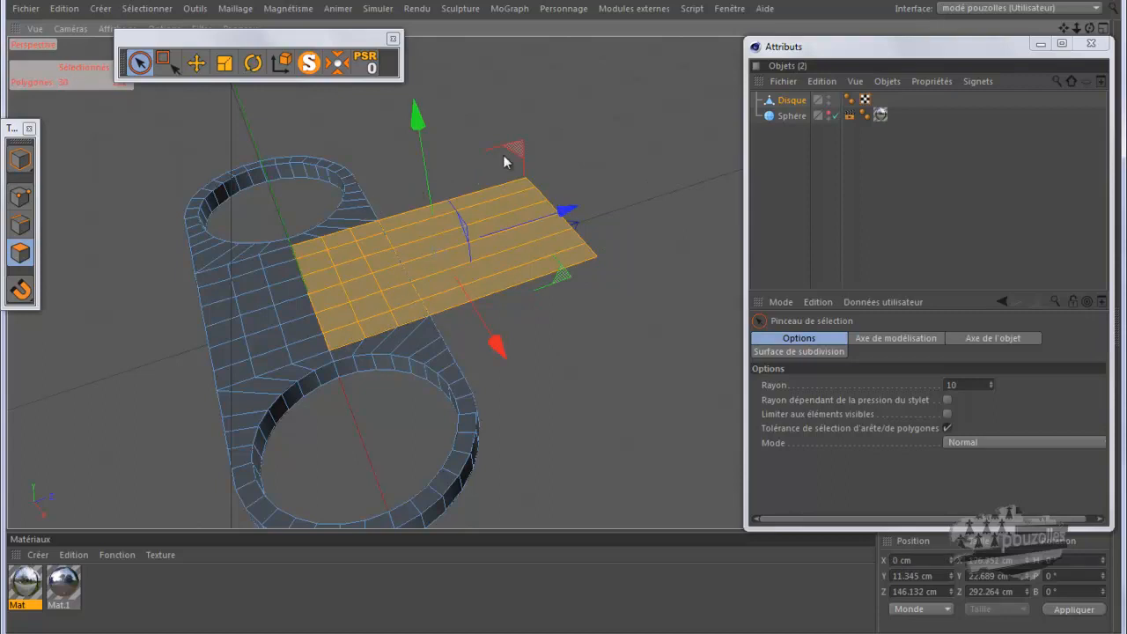
Step: Limit the selection brush to visible elements and remove the plate's side polygons beneath the strip from the selection
{"action": "left_click_drag", "start_coordinate": [1090, 29], "coordinate": [564, 317]}
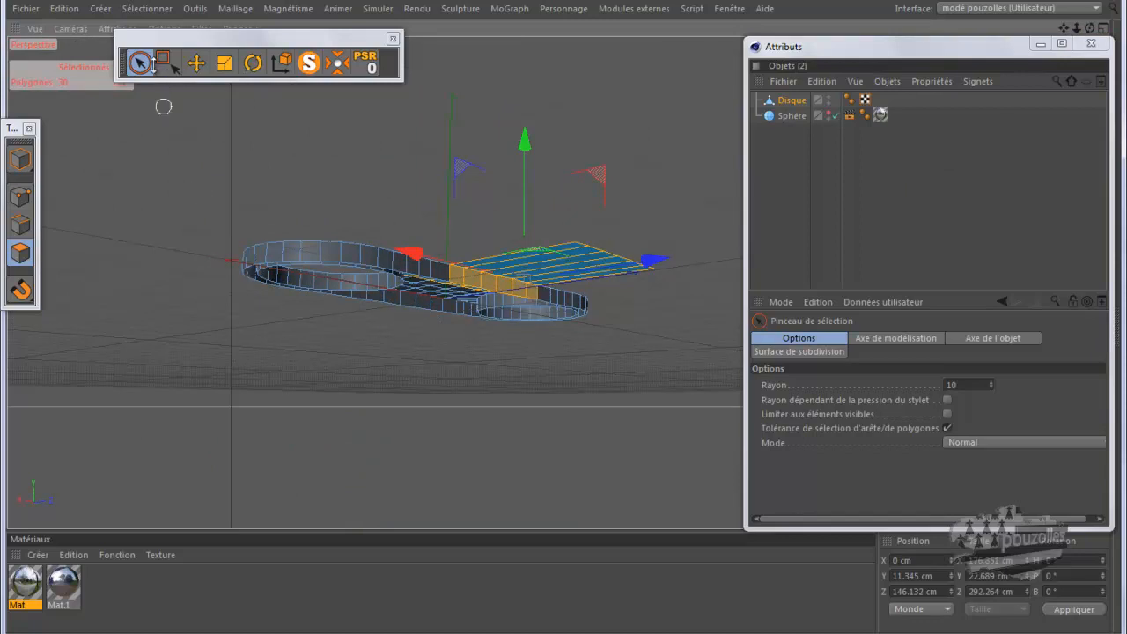
{"action": "left_click", "coordinate": [947, 413]}
{"action": "mouse_move", "coordinate": [520, 290]}
{"action": "left_mouse_down", "text": "shift"}
{"action": "mouse_move", "coordinate": [549, 295]}
{"action": "mouse_move", "coordinate": [456, 278]}
{"action": "mouse_move", "coordinate": [518, 319]}
{"action": "left_mouse_up", "text": "shift"}
{"action": "left_click_drag", "start_coordinate": [1090, 30], "coordinate": [563, 320]}
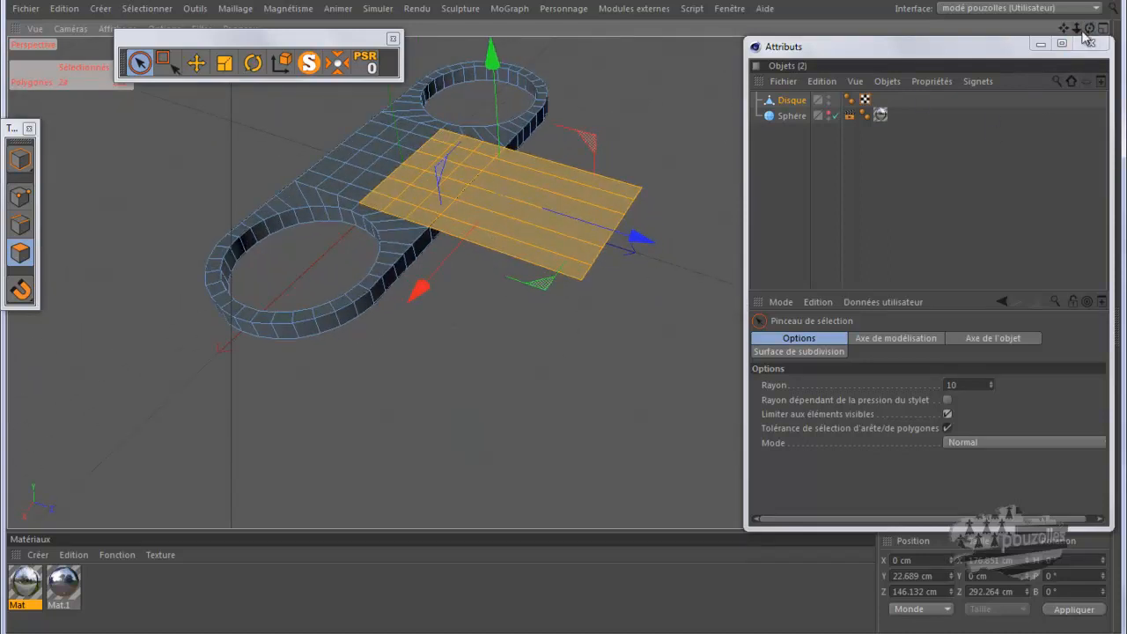
Step: Extrude the selected strip and plate polygons upward to about 131 cm in Y, and clear the selection
{"action": "left_click_drag", "start_coordinate": [1090, 30], "coordinate": [570, 318]}
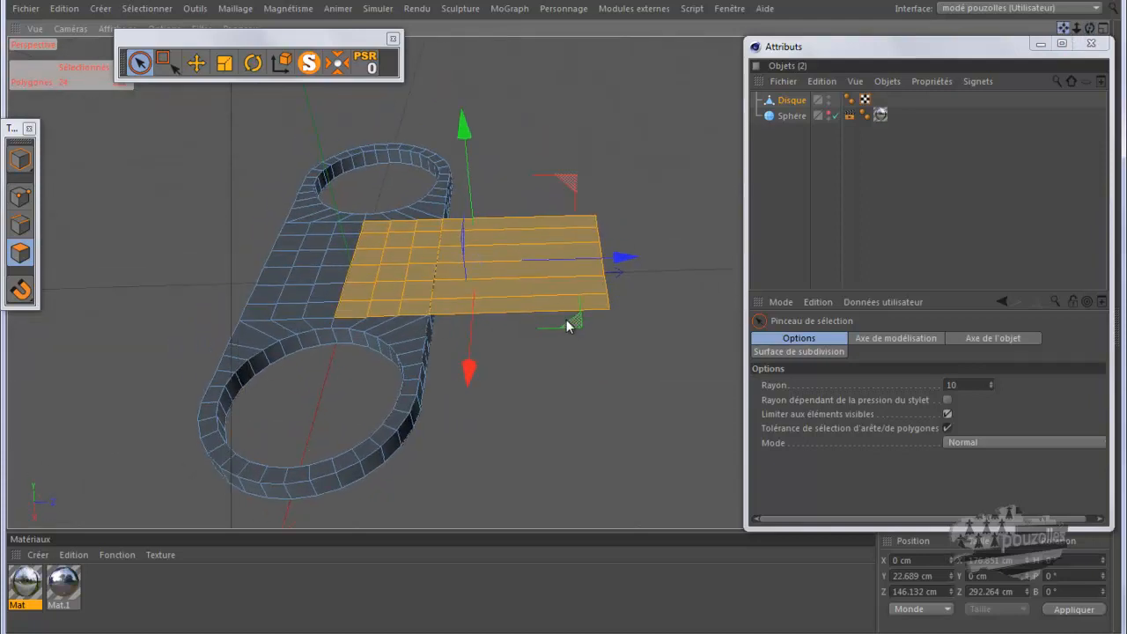
{"action": "middle_click", "coordinate": [579, 435]}
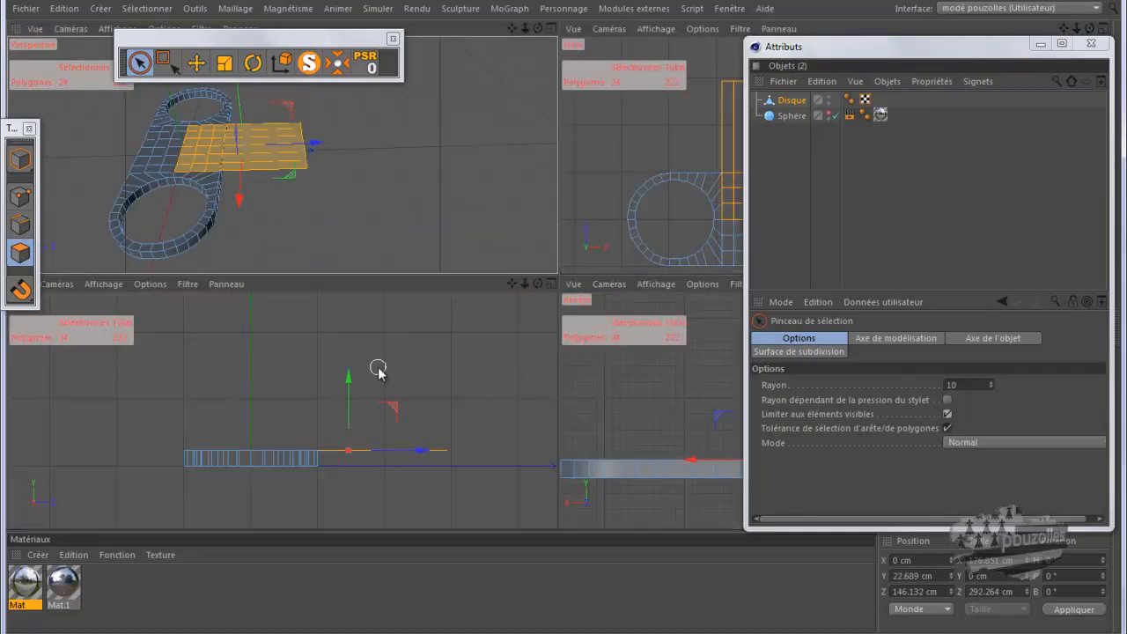
{"action": "left_click_drag", "start_coordinate": [353, 385], "coordinate": [366, 326]}
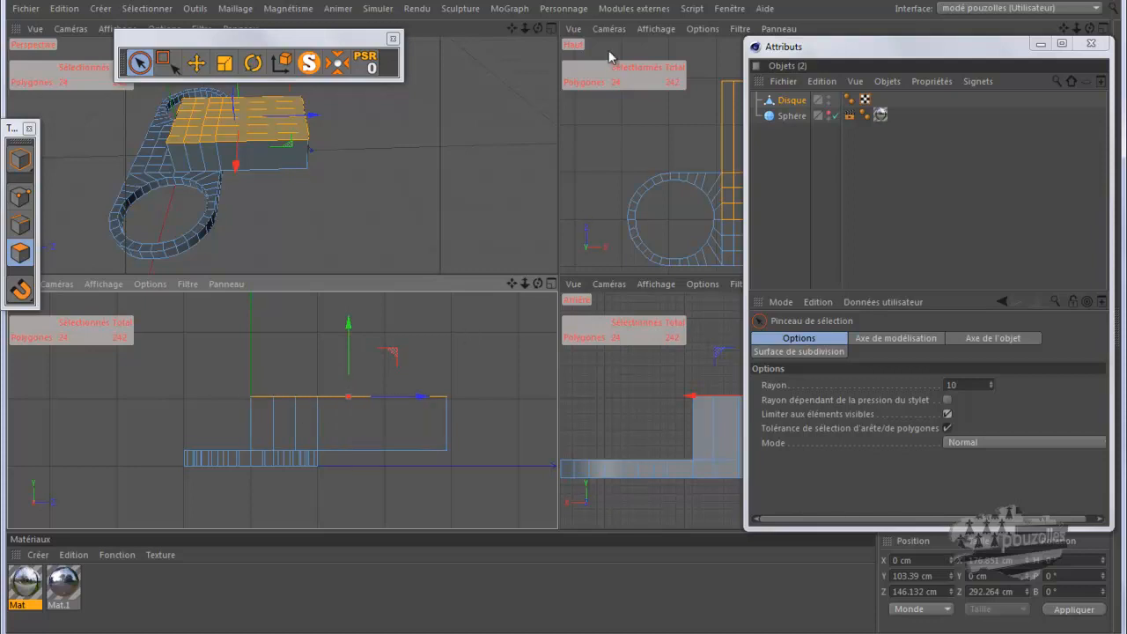
{"action": "left_click_drag", "start_coordinate": [537, 28], "coordinate": [559, 275]}
{"action": "left_click_drag", "start_coordinate": [347, 326], "coordinate": [357, 310]}
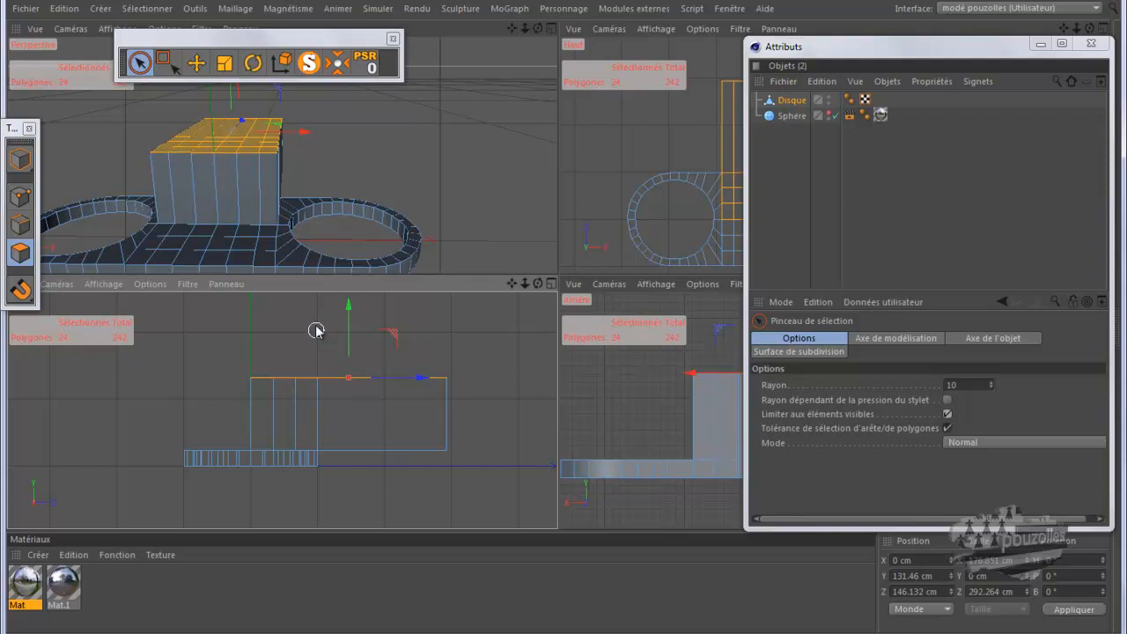
{"action": "left_click", "coordinate": [420, 170]}
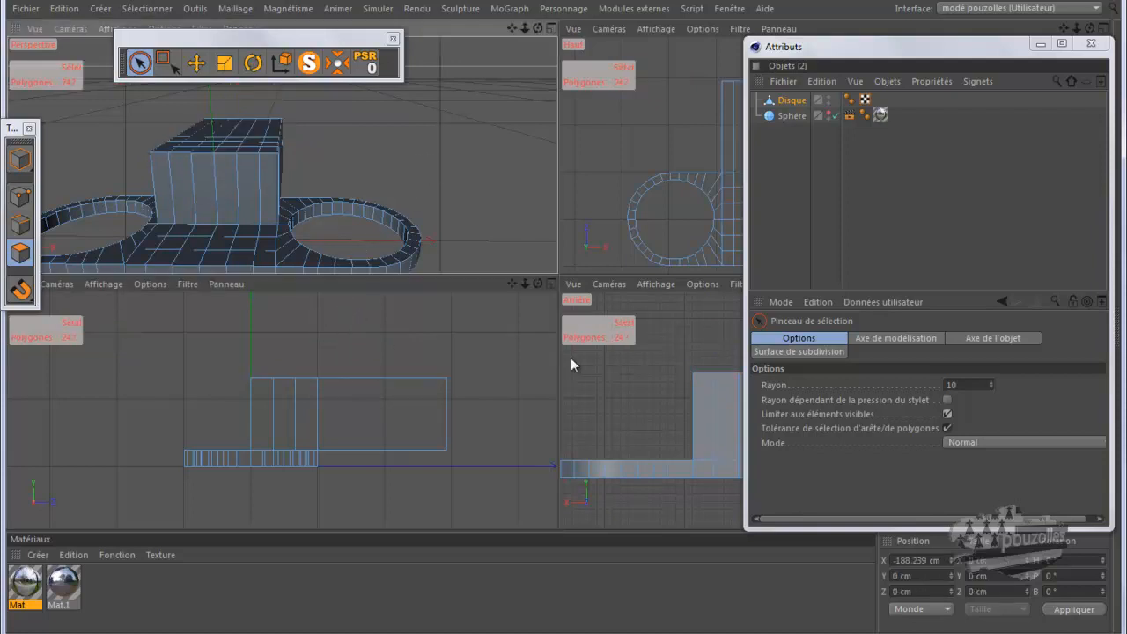
Step: Raise the middle points of the block's upper face to about 193 cm in Y in the back view
{"action": "middle_click", "coordinate": [604, 412]}
{"action": "scroll", "coordinate": [463, 390], "scroll_direction": "down", "scroll_amount": 1}
{"action": "left_click", "coordinate": [22, 195]}
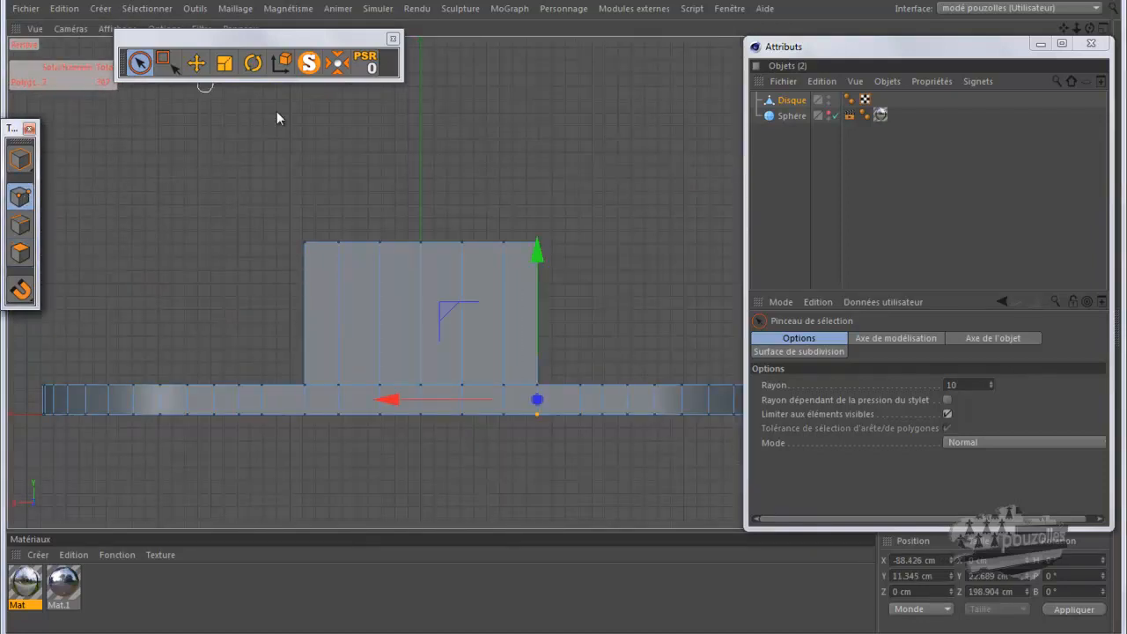
{"action": "left_click", "coordinate": [420, 244]}
{"action": "left_click_drag", "start_coordinate": [421, 161], "coordinate": [423, 86]}
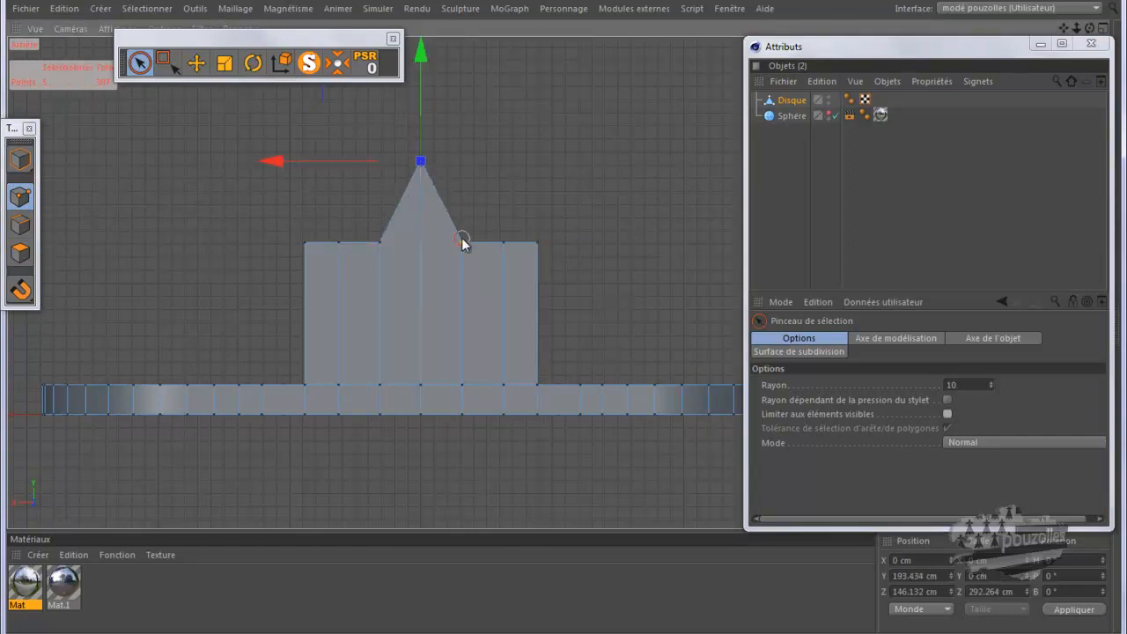
Step: Raise the point pairs on both sides of the block's peak into an arch, the outer pair to about 168 cm in Y
{"action": "left_click", "coordinate": [377, 244], "text": "shift"}
{"action": "left_click_drag", "start_coordinate": [423, 139], "coordinate": [425, 76]}
{"action": "left_click_drag", "start_coordinate": [427, 71], "coordinate": [427, 66]}
{"action": "left_click", "coordinate": [499, 247]}
{"action": "left_click_drag", "start_coordinate": [500, 248], "coordinate": [337, 241]}
{"action": "left_click_drag", "start_coordinate": [420, 108], "coordinate": [424, 62]}
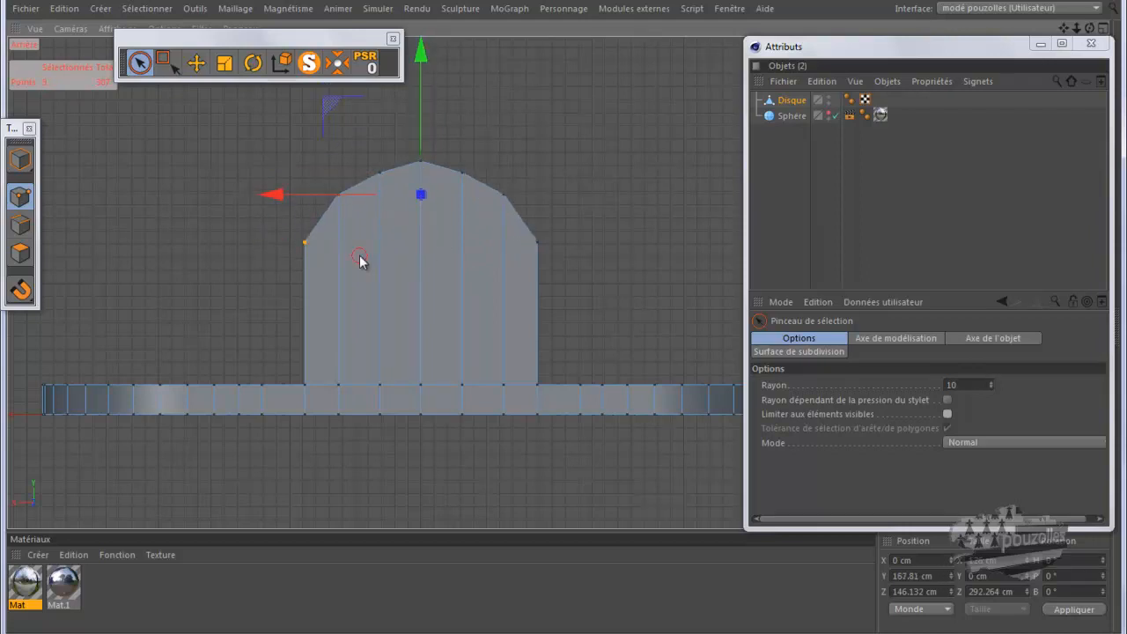
Step: Scale the block's outermost upper corner points inward to about 163 cm wide in X, and deselect them
{"action": "left_click", "coordinate": [535, 243], "text": "shift"}
{"action": "left_click", "coordinate": [225, 63]}
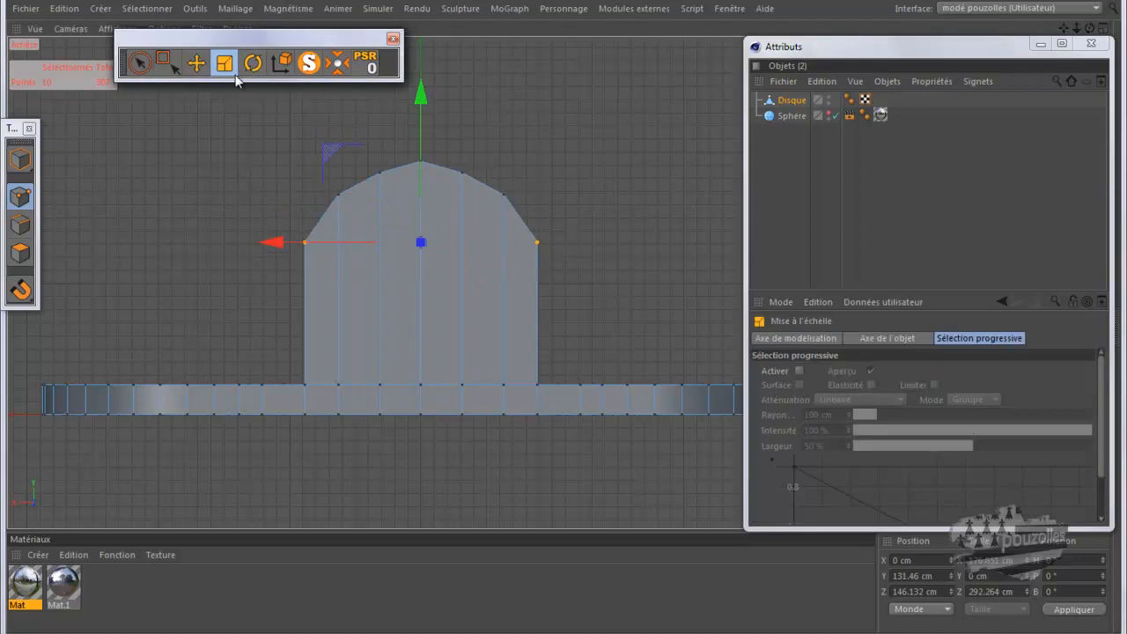
{"action": "left_click_drag", "start_coordinate": [270, 243], "coordinate": [278, 248]}
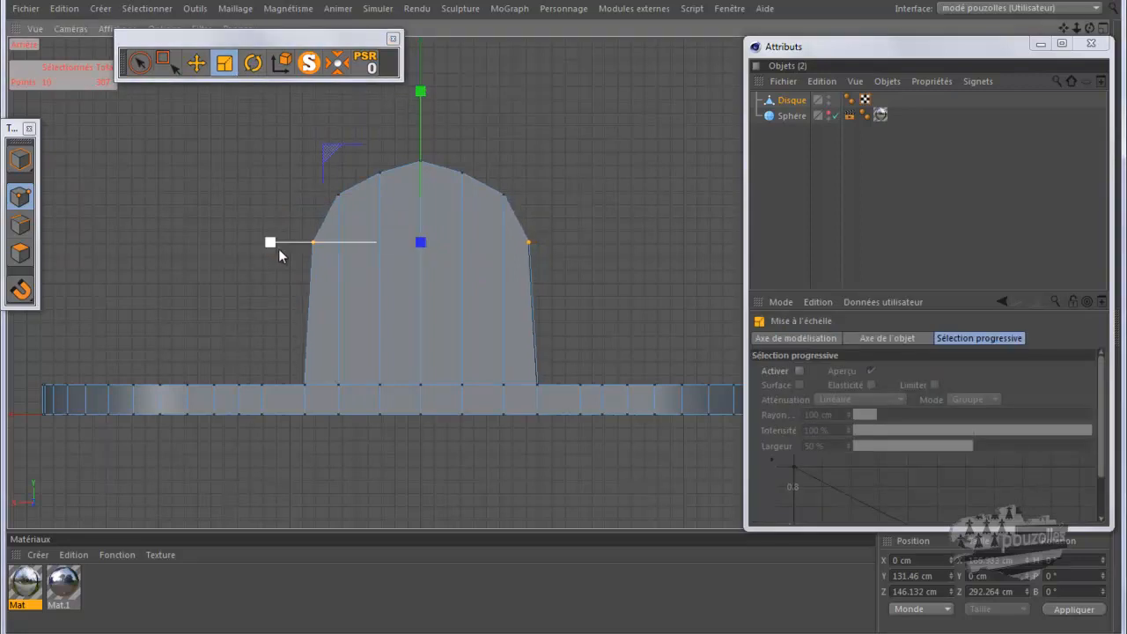
{"action": "left_click", "coordinate": [298, 166]}
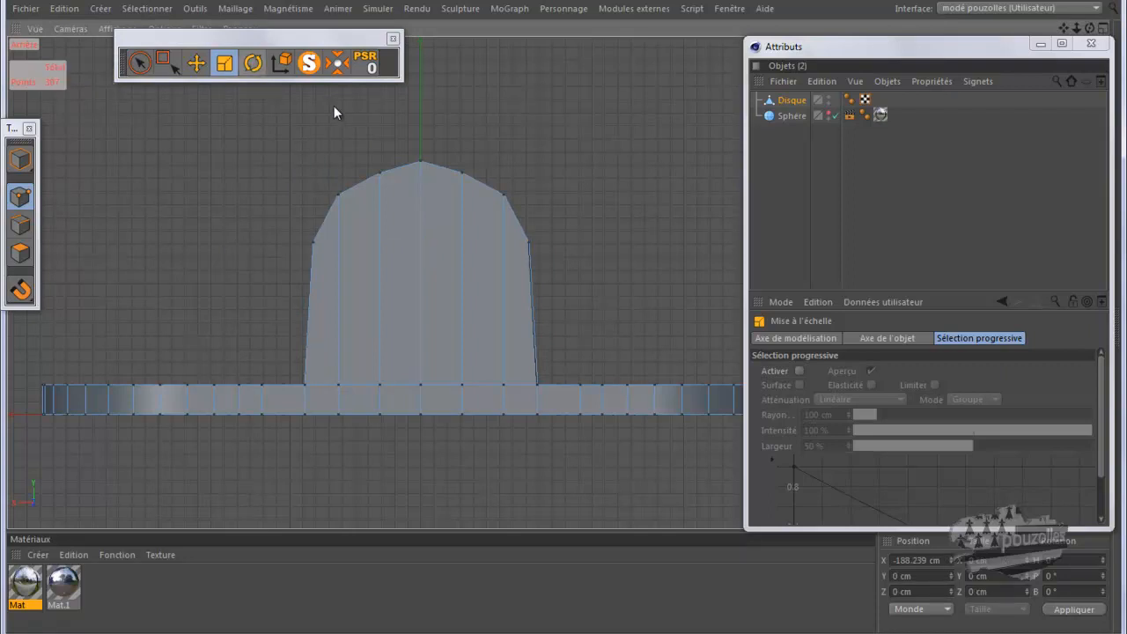
Step: Lower the arch's peak points to about 188 cm, then lower them together with their neighbours to about 182 cm in Y
{"action": "left_click", "coordinate": [139, 63]}
{"action": "left_click", "coordinate": [422, 163]}
{"action": "left_click", "coordinate": [422, 163]}
{"action": "left_click_drag", "start_coordinate": [420, 88], "coordinate": [419, 95]}
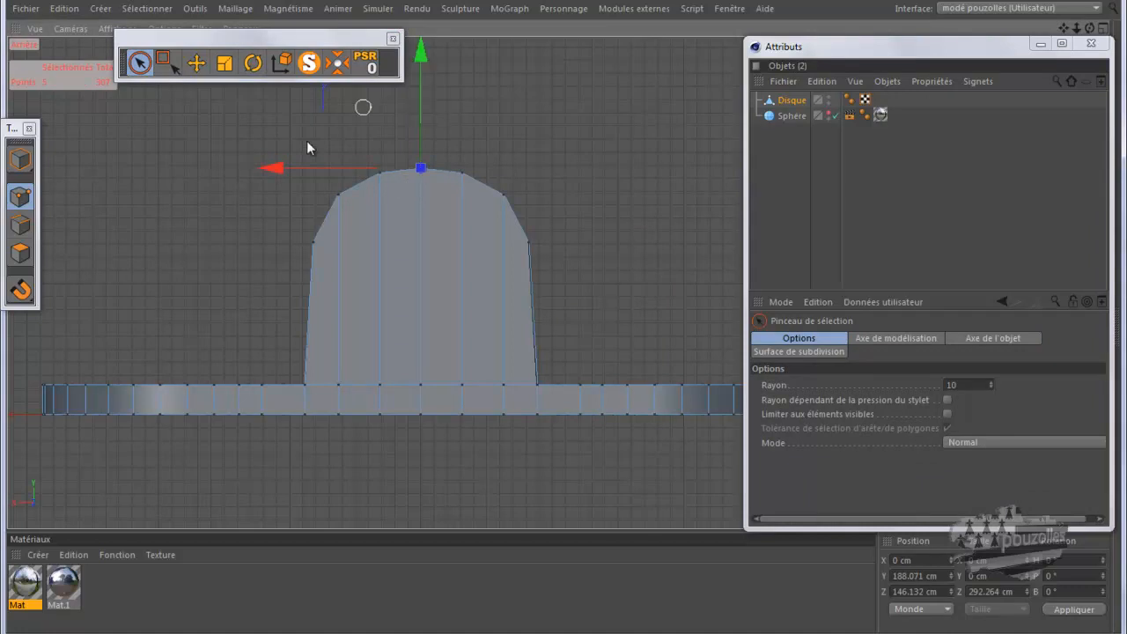
{"action": "left_click_drag", "start_coordinate": [400, 178], "coordinate": [467, 172]}
{"action": "left_click_drag", "start_coordinate": [420, 80], "coordinate": [420, 85]}
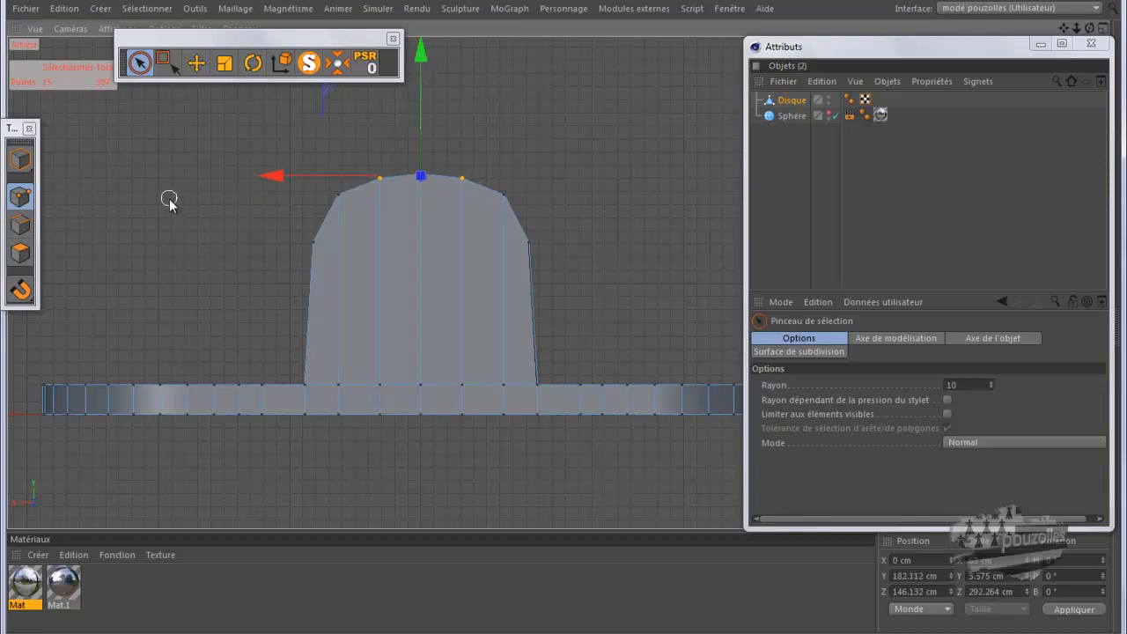
Step: Scale the arch's shoulder points at the 168 cm height inward to about 120 cm wide in X
{"action": "left_click", "coordinate": [338, 194]}
{"action": "left_click", "coordinate": [503, 194], "text": "shift"}
{"action": "left_click", "coordinate": [224, 63]}
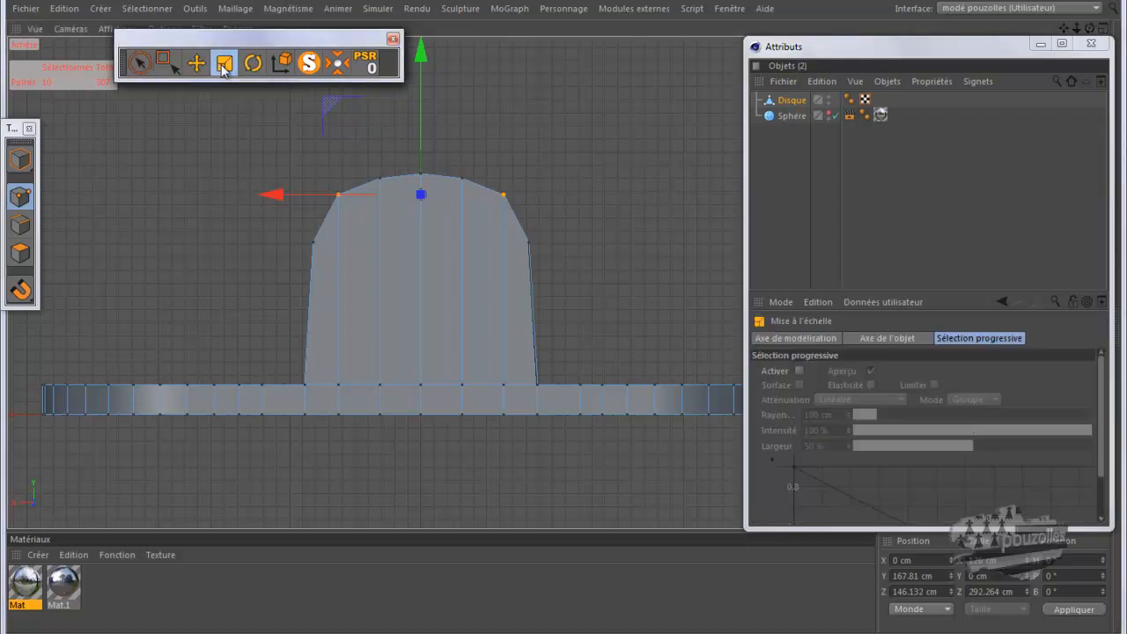
{"action": "left_click_drag", "start_coordinate": [269, 194], "coordinate": [270, 195]}
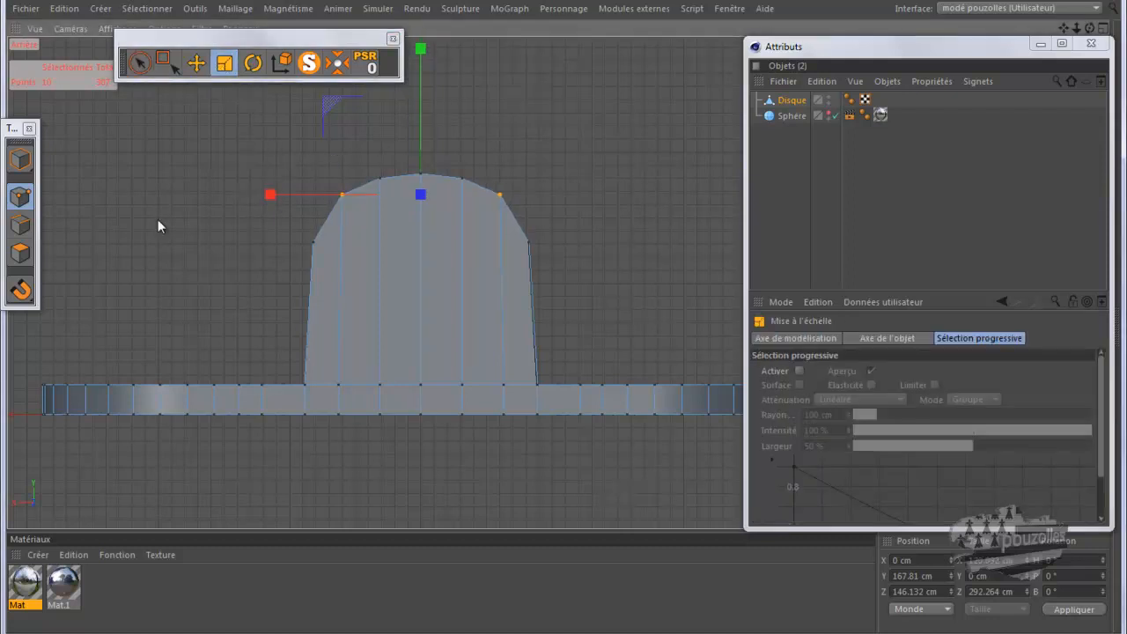
Step: Clear the point selection, place Disque under a new Subdivision Surface generator, and disable the smoothing
{"action": "middle_click", "coordinate": [157, 219]}
{"action": "middle_click", "coordinate": [194, 211]}
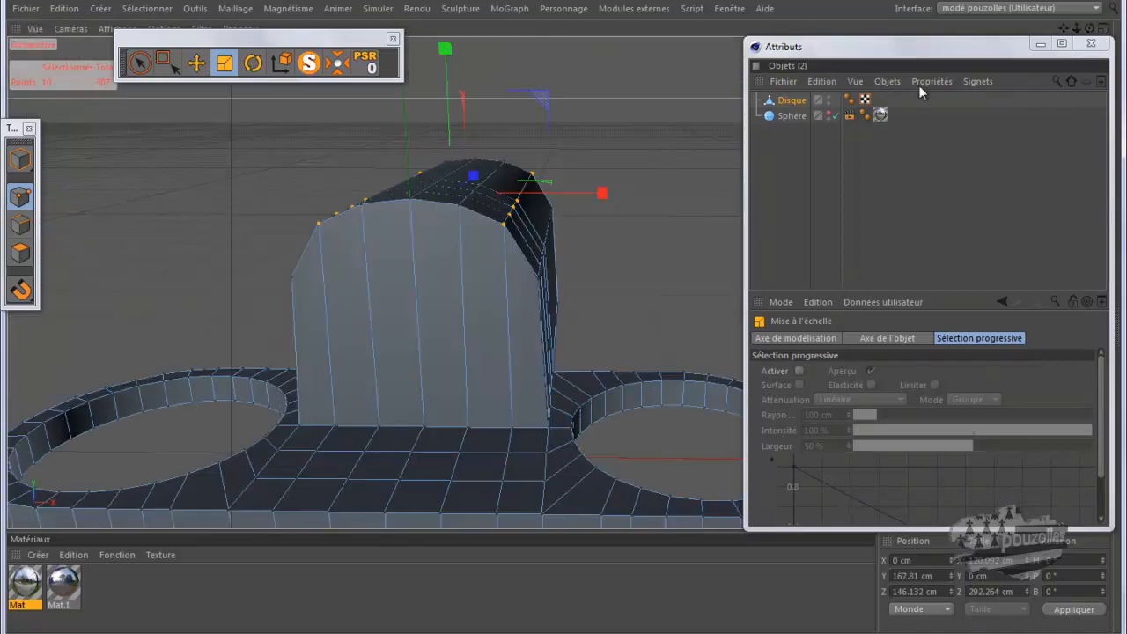
{"action": "left_click_drag", "start_coordinate": [1088, 28], "coordinate": [565, 319]}
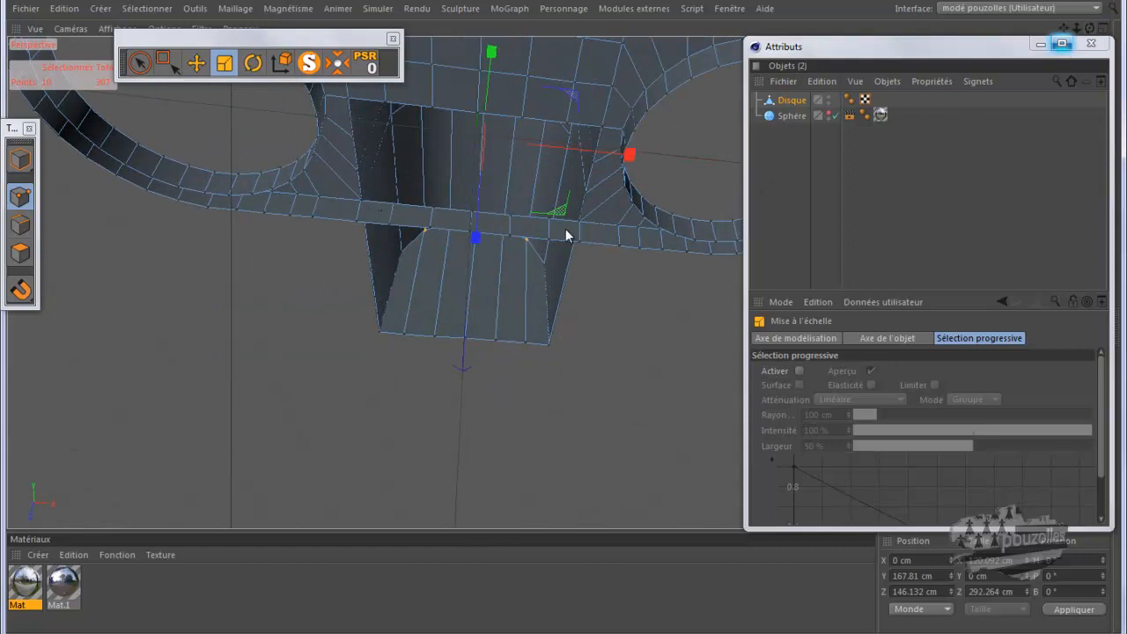
{"action": "left_click_drag", "start_coordinate": [1090, 27], "coordinate": [565, 328]}
{"action": "scroll", "coordinate": [511, 435], "scroll_direction": "down", "scroll_amount": 3}
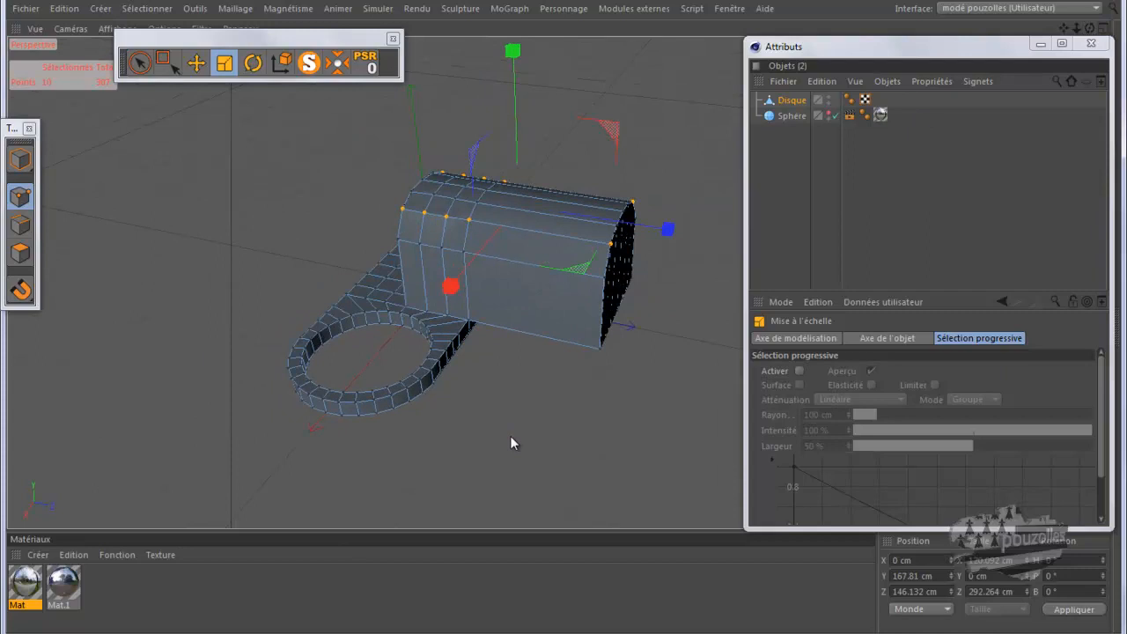
{"action": "left_click", "coordinate": [233, 148]}
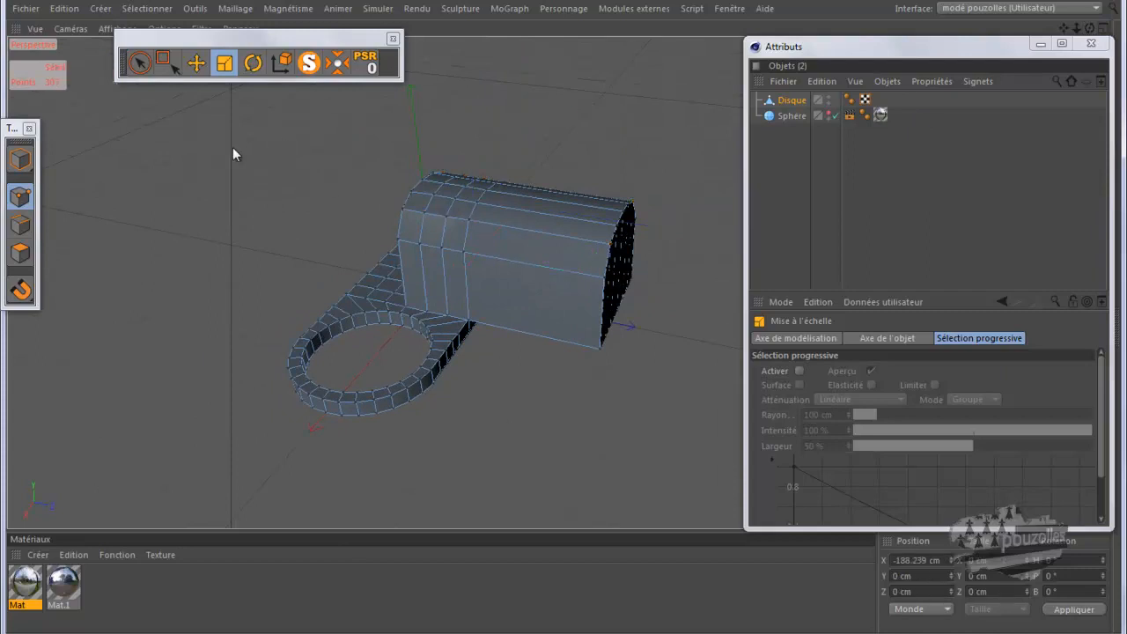
{"action": "left_click", "coordinate": [99, 9]}
{"action": "mouse_move", "coordinate": [132, 68]}
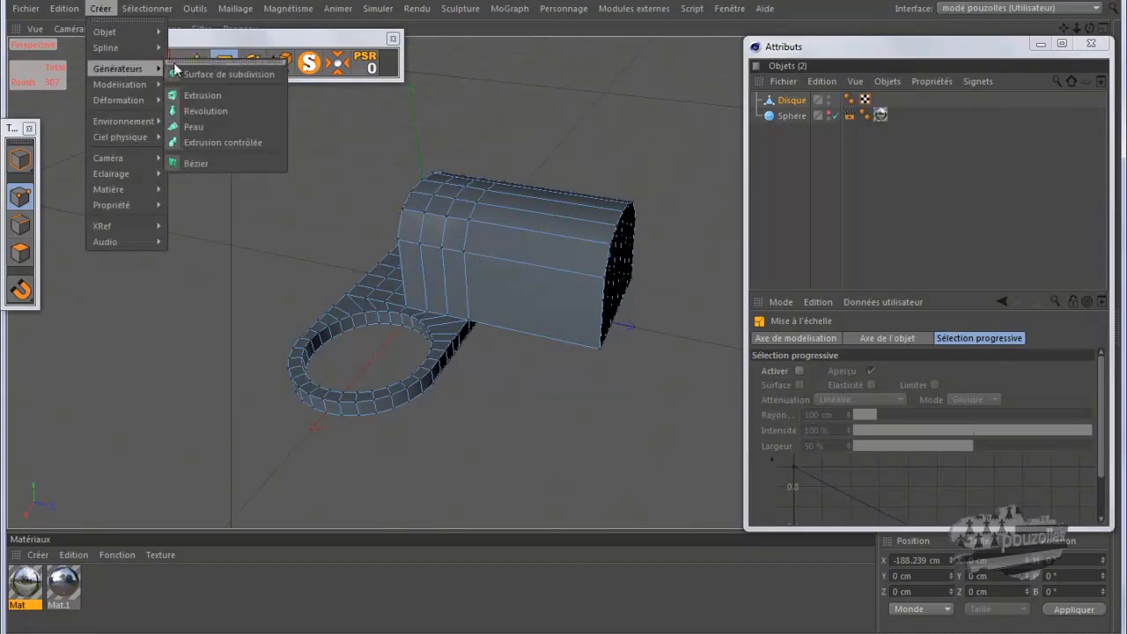
{"action": "left_click", "coordinate": [226, 74]}
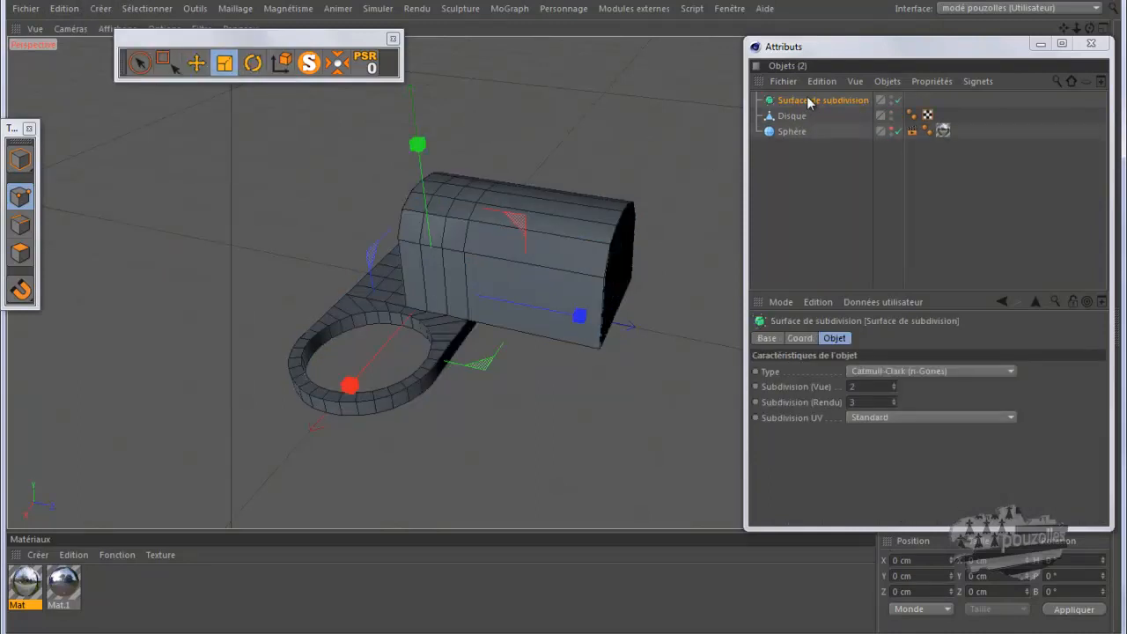
{"action": "left_click_drag", "start_coordinate": [797, 116], "coordinate": [810, 99]}
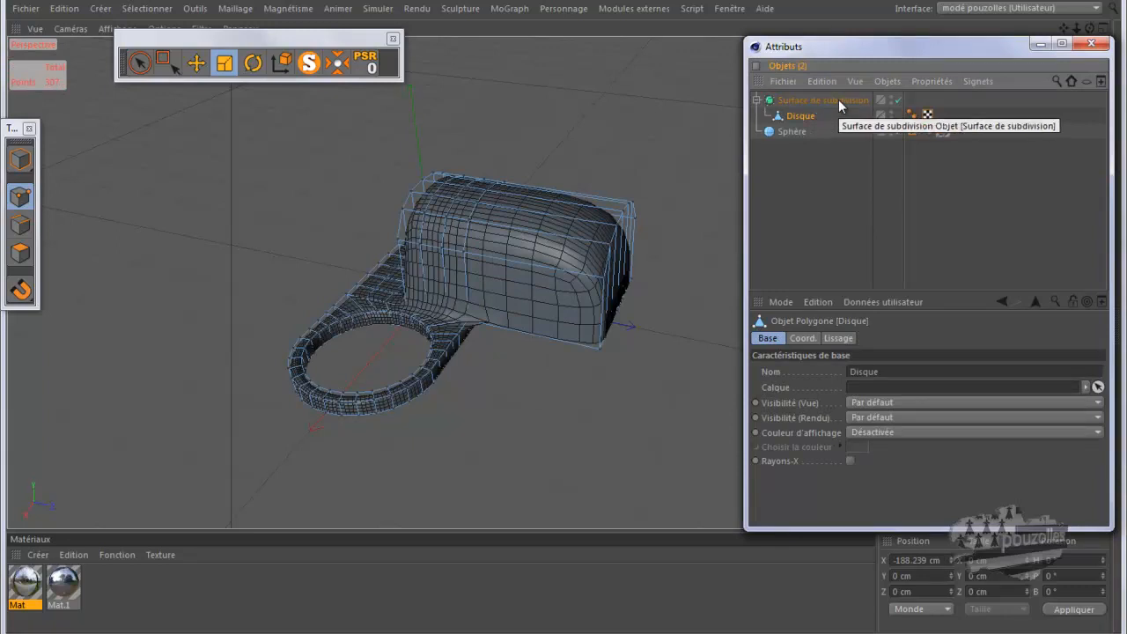
{"action": "left_click", "coordinate": [899, 100]}
Step: Switch the Disque mesh from point editing to edge editing
{"action": "scroll", "coordinate": [632, 270], "scroll_direction": "up", "scroll_amount": 4}
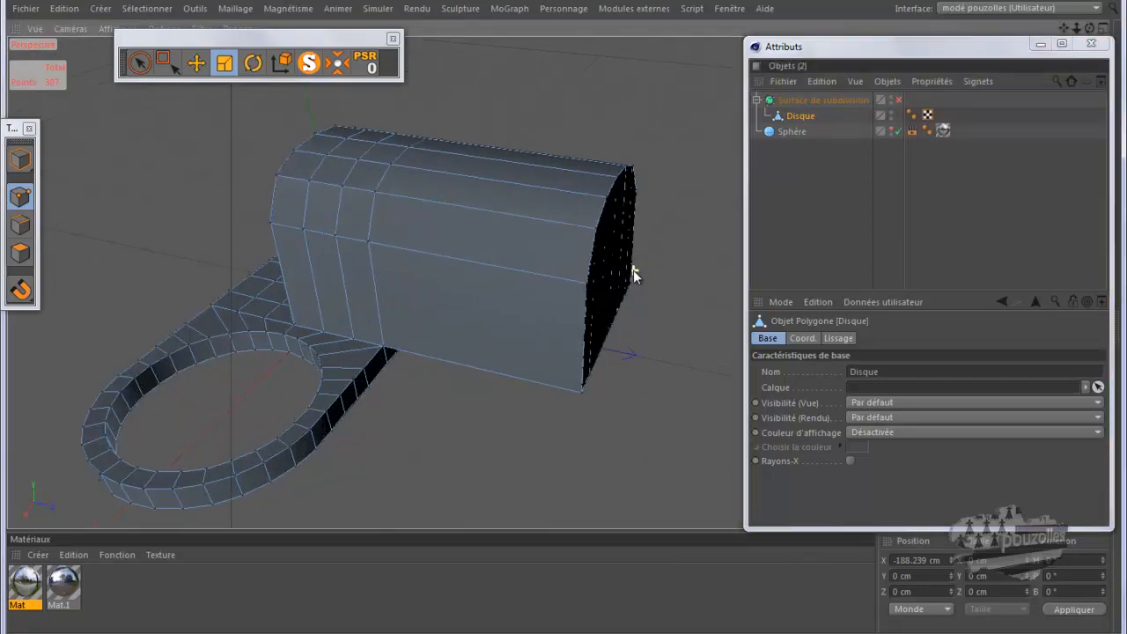
{"action": "key", "text": "k"}
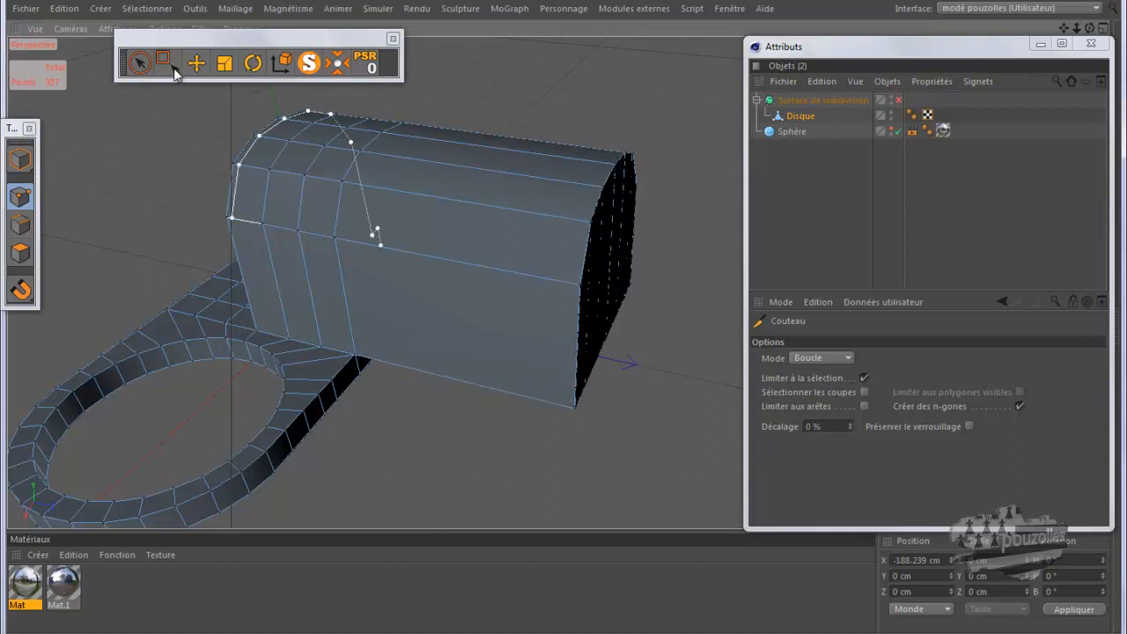
{"action": "left_click", "coordinate": [21, 225]}
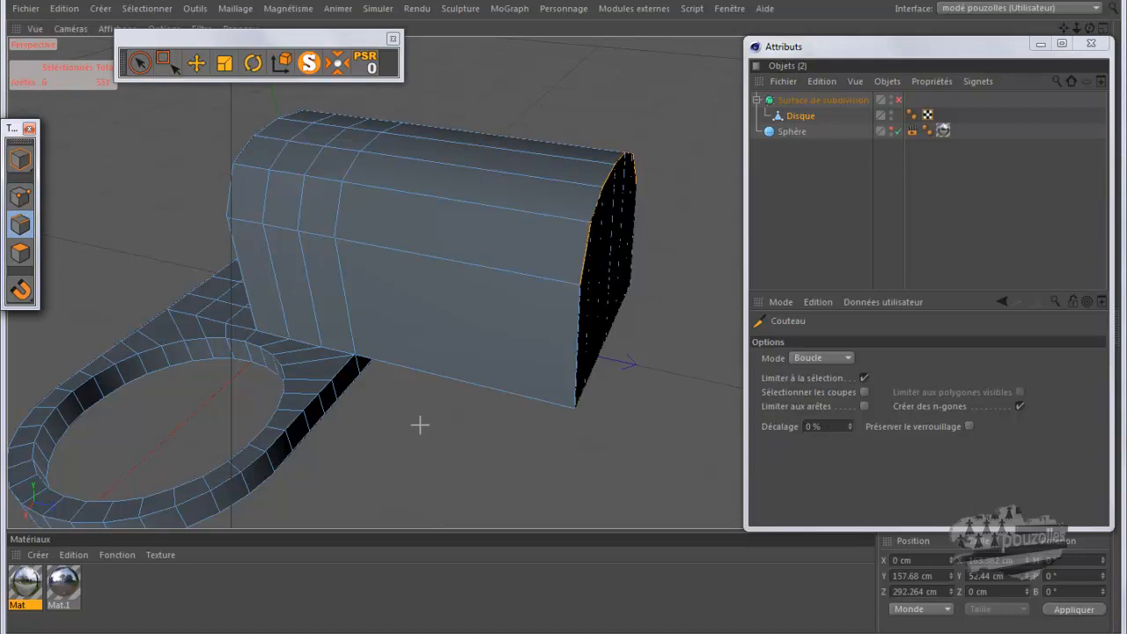
Step: Try to loop-select the outline of the block's arched end face, varying the boundary and greedy-search options of the Loop Selection
{"action": "key", "text": "u"}
{"action": "key", "text": "l"}
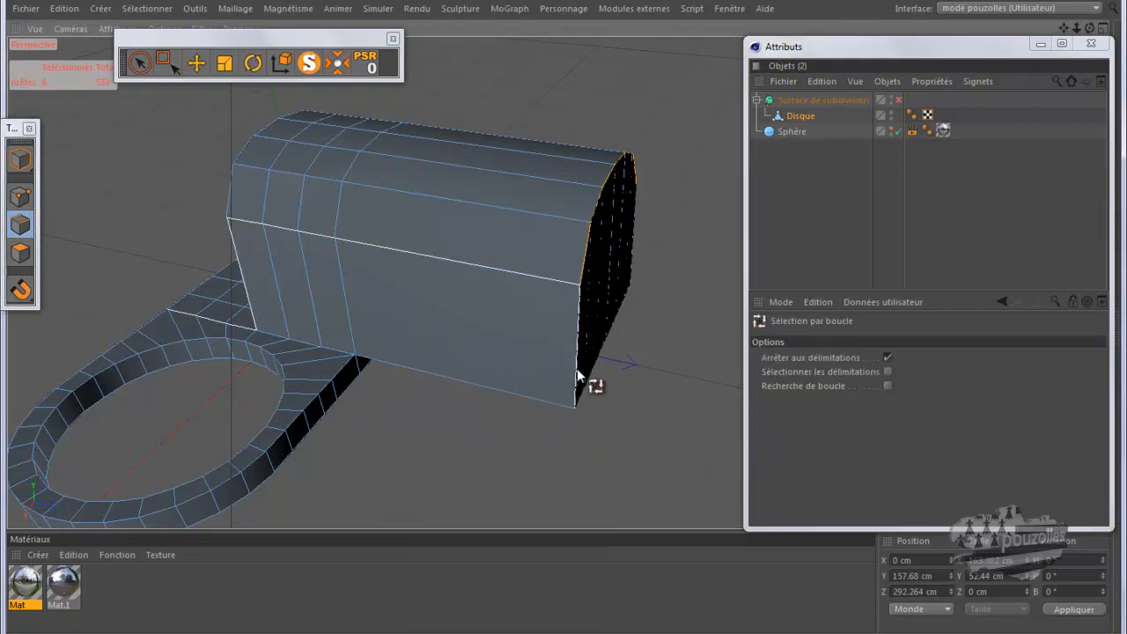
{"action": "left_click_drag", "start_coordinate": [1089, 29], "coordinate": [581, 315]}
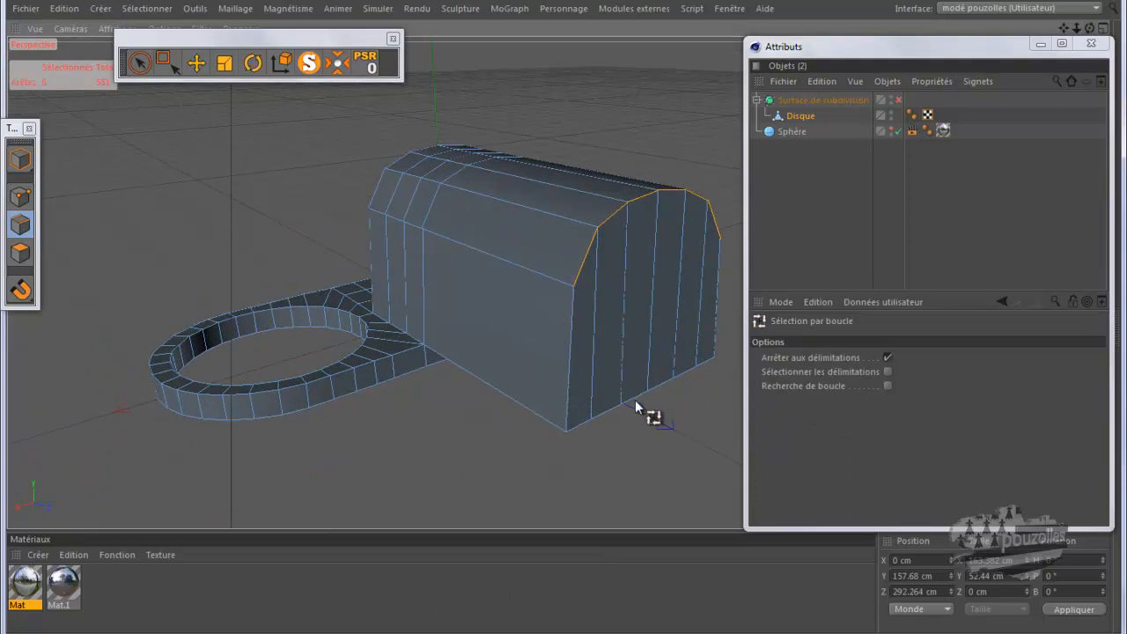
{"action": "left_click", "coordinate": [887, 358]}
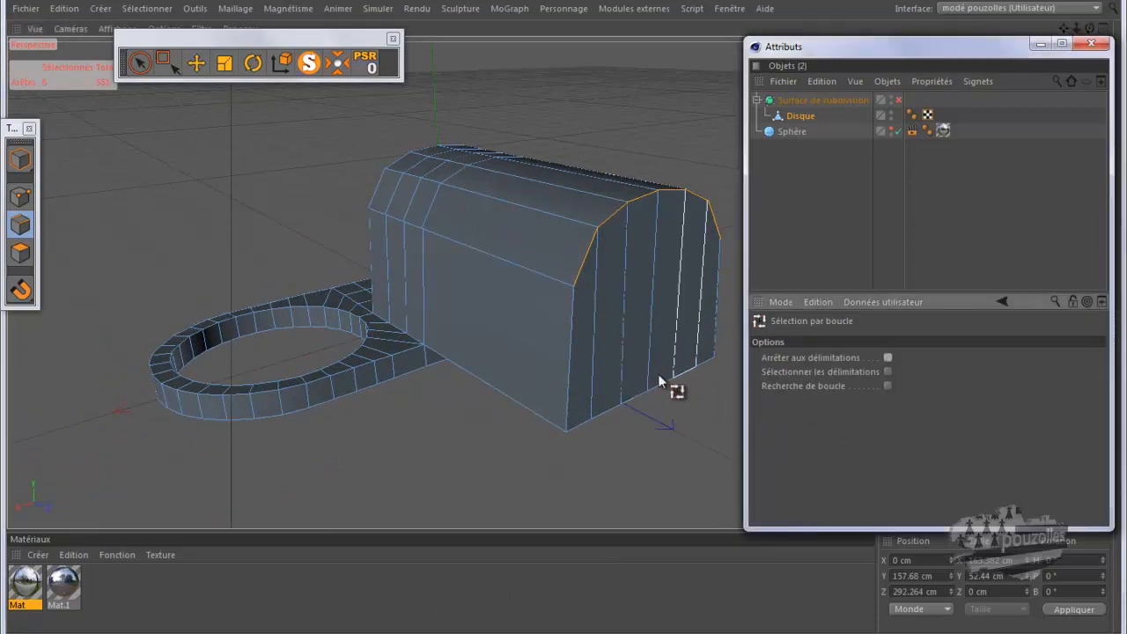
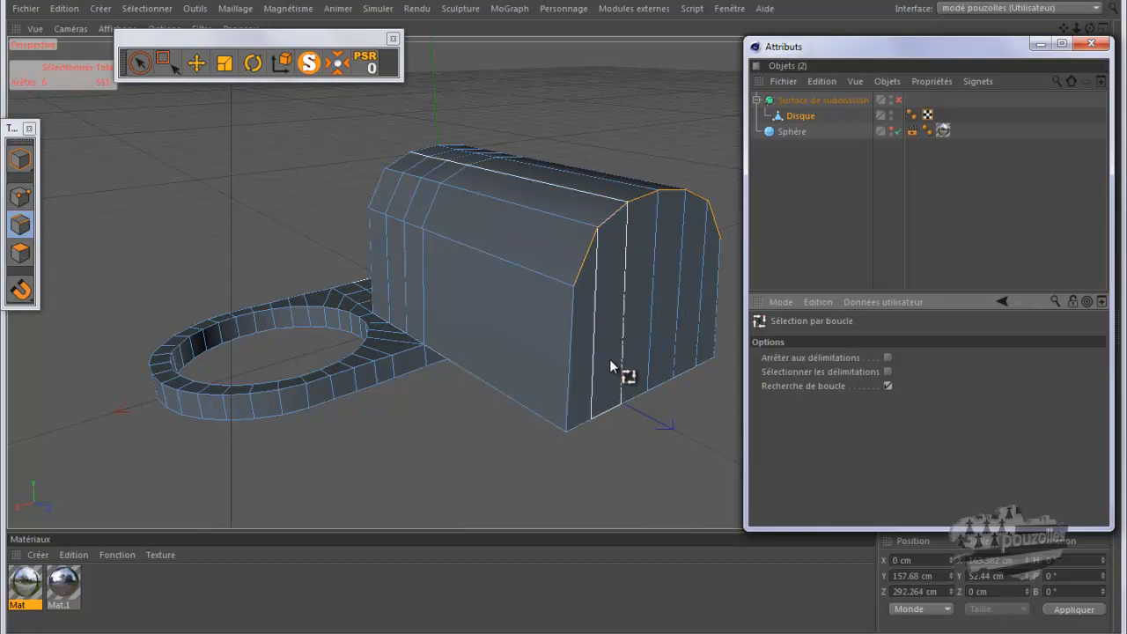
{"action": "left_click", "coordinate": [586, 257]}
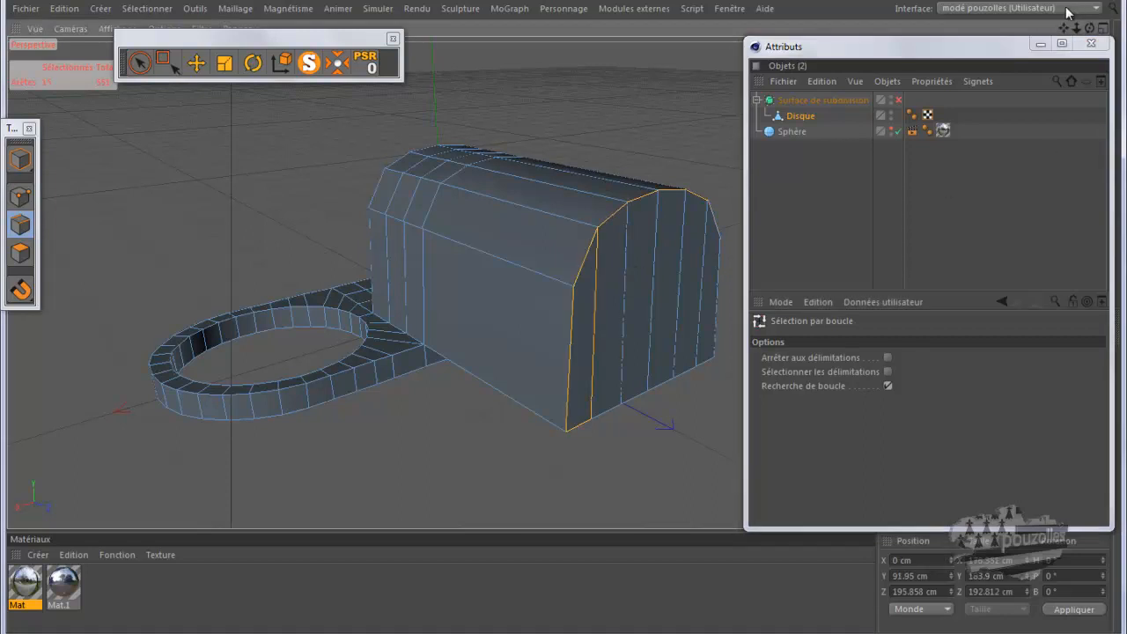
{"action": "left_click_drag", "start_coordinate": [1088, 29], "coordinate": [458, 321]}
{"action": "left_click_drag", "start_coordinate": [1065, 29], "coordinate": [586, 323]}
{"action": "left_click", "coordinate": [888, 371]}
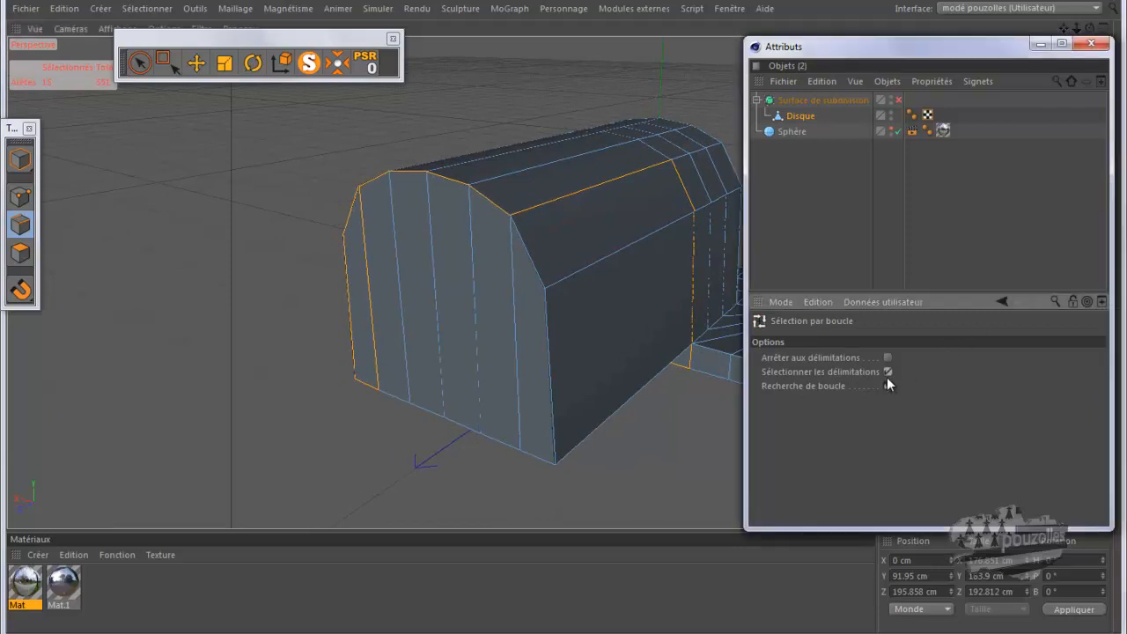
{"action": "left_click", "coordinate": [549, 416]}
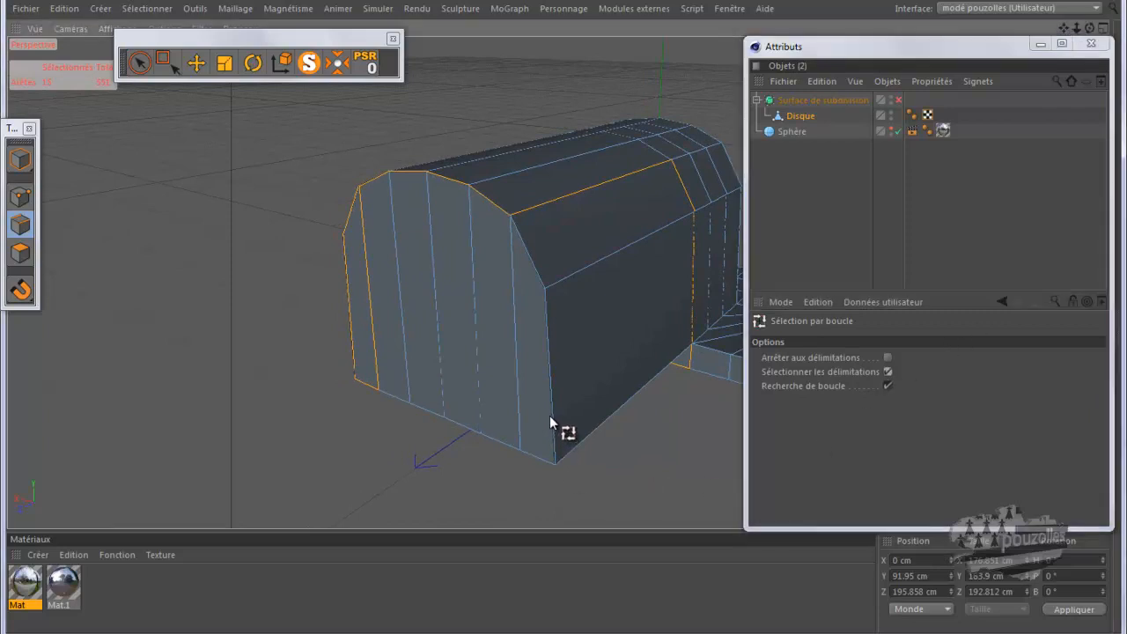
{"action": "left_click", "coordinate": [888, 370]}
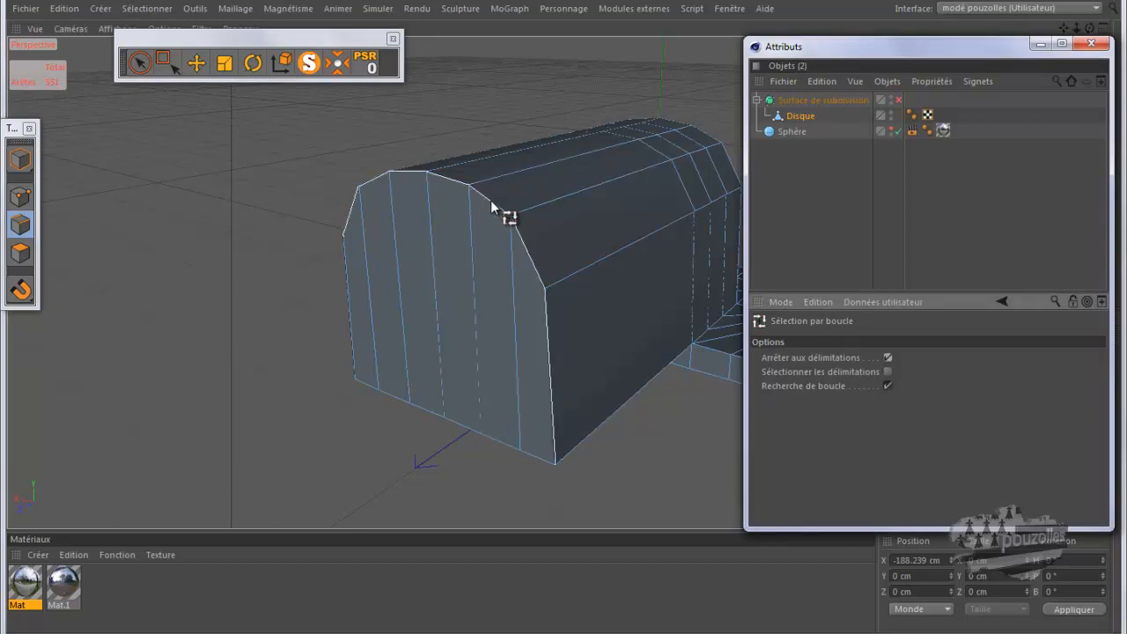
{"action": "left_click", "coordinate": [889, 357]}
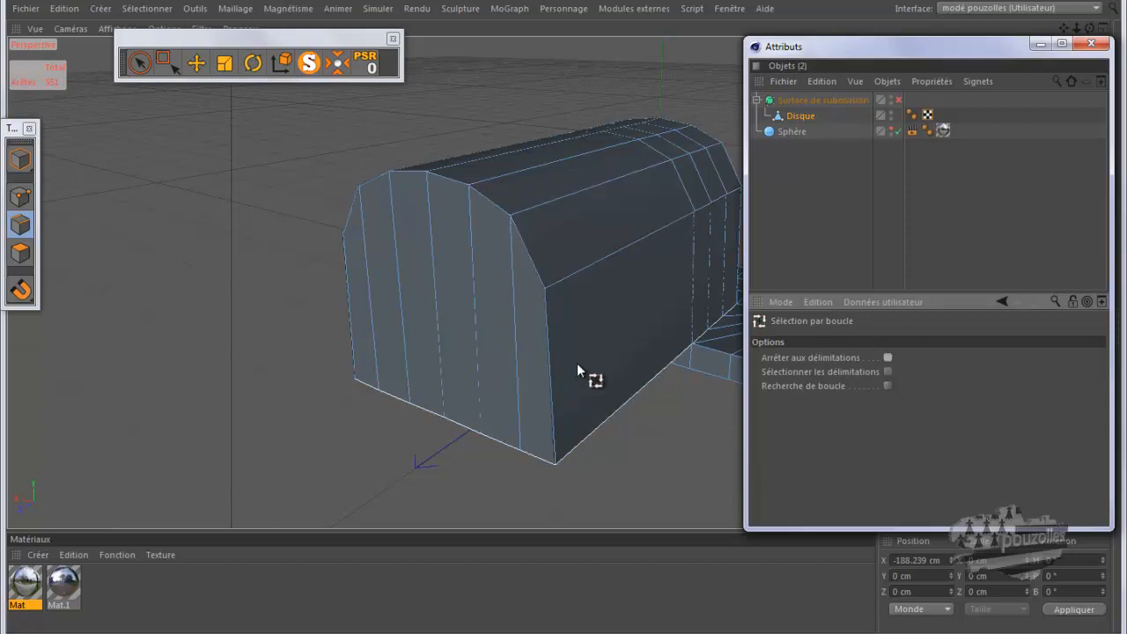
Step: Select all the outline edges of the block's arched end face individually, including its sides and bottom edge
{"action": "left_click", "coordinate": [197, 63]}
{"action": "left_click", "coordinate": [352, 333]}
{"action": "left_click", "coordinate": [351, 215], "text": "shift"}
{"action": "left_click", "coordinate": [375, 180], "text": "shift"}
{"action": "left_click", "coordinate": [409, 179], "text": "shift"}
{"action": "left_click", "coordinate": [451, 183], "text": "shift"}
{"action": "left_click", "coordinate": [498, 205], "text": "shift"}
{"action": "left_click", "coordinate": [528, 255], "text": "shift"}
{"action": "left_click", "coordinate": [544, 292], "text": "shift"}
{"action": "left_click", "coordinate": [547, 385], "text": "shift"}
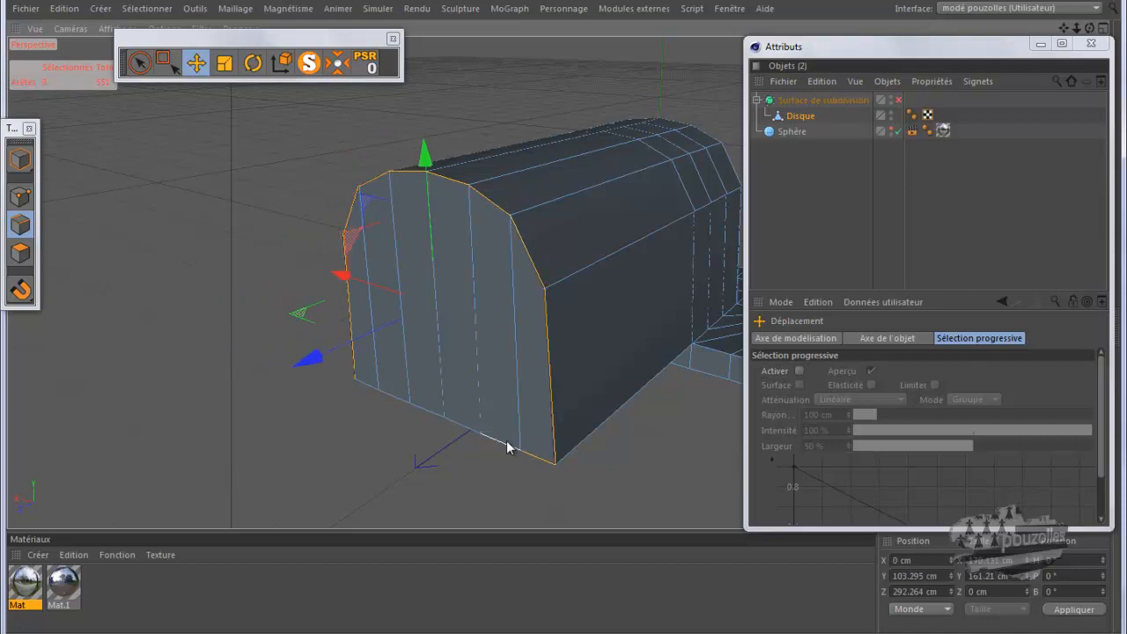
{"action": "left_click", "coordinate": [426, 409], "text": "shift"}
{"action": "left_click", "coordinate": [390, 394], "text": "shift"}
Step: Bevel the selected end-face outline in Chanfrein mode with a 2.2 cm offset and 0 subdivisions
{"action": "right_click", "coordinate": [217, 172]}
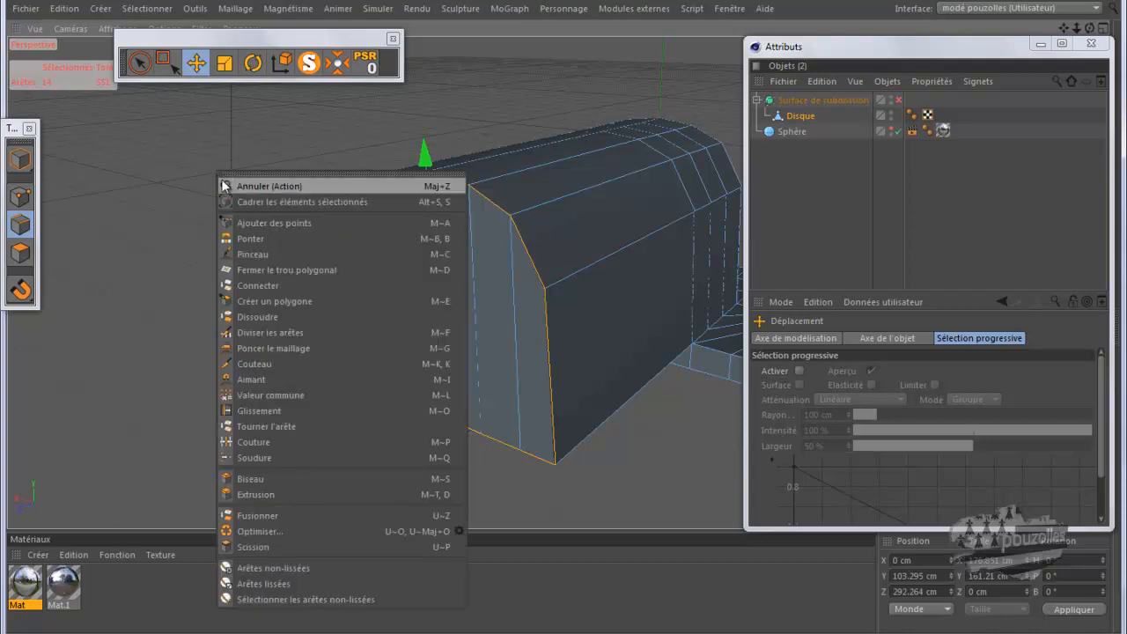
{"action": "left_click", "coordinate": [249, 478]}
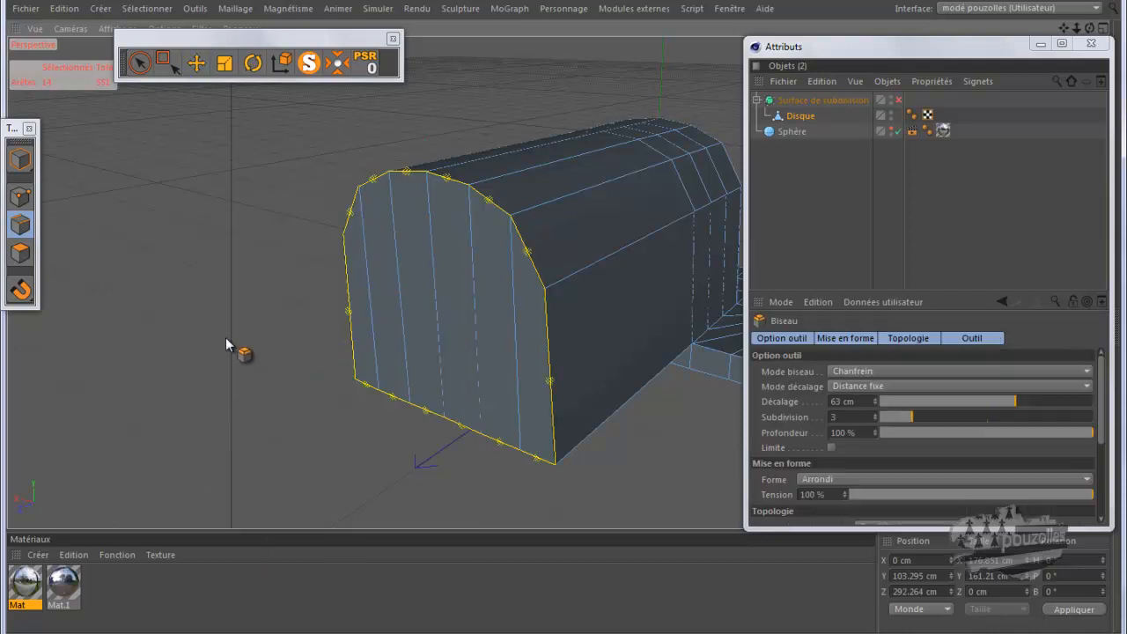
{"action": "left_click", "coordinate": [564, 317]}
{"action": "left_click_drag", "start_coordinate": [564, 317], "coordinate": [565, 318]}
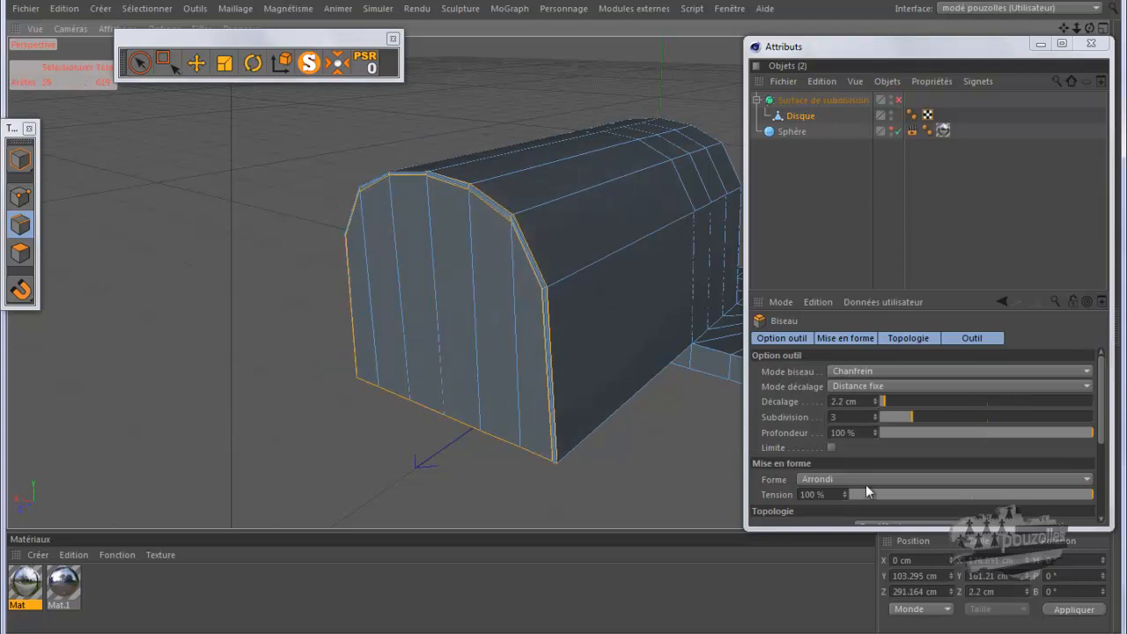
{"action": "left_click", "coordinate": [875, 417]}
{"action": "left_click", "coordinate": [874, 417]}
{"action": "left_click", "coordinate": [875, 419]}
{"action": "left_click", "coordinate": [874, 419]}
{"action": "left_click", "coordinate": [874, 419]}
{"action": "left_click", "coordinate": [874, 419]}
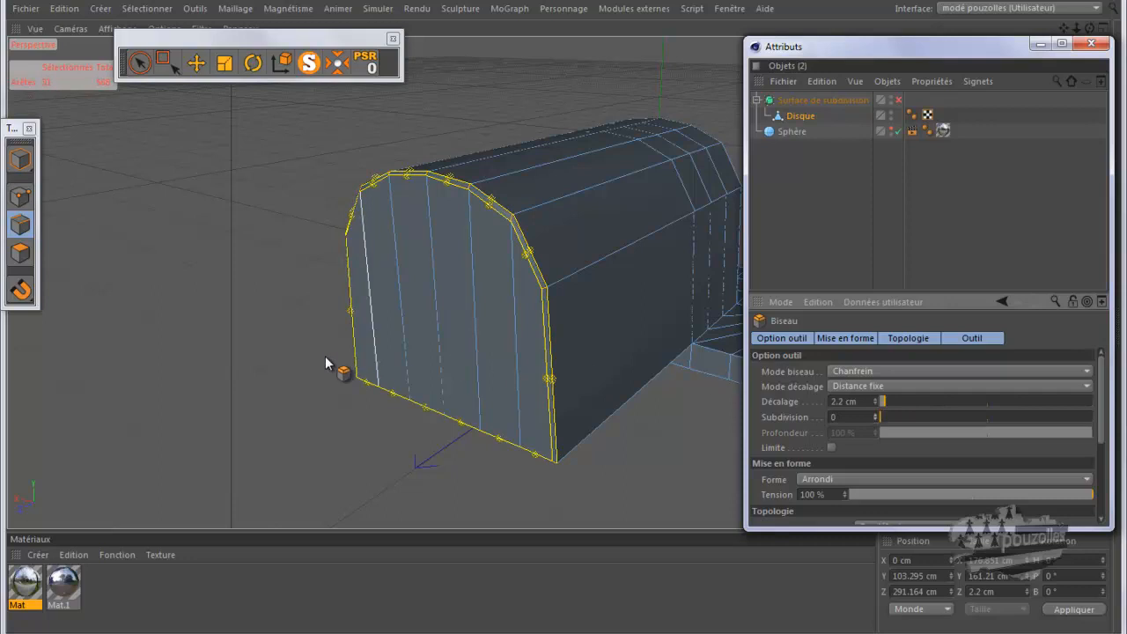
Step: Preview the beveled end with the Subdivision Surface enabled, render the view, and disable the smoothing again
{"action": "left_click", "coordinate": [899, 99]}
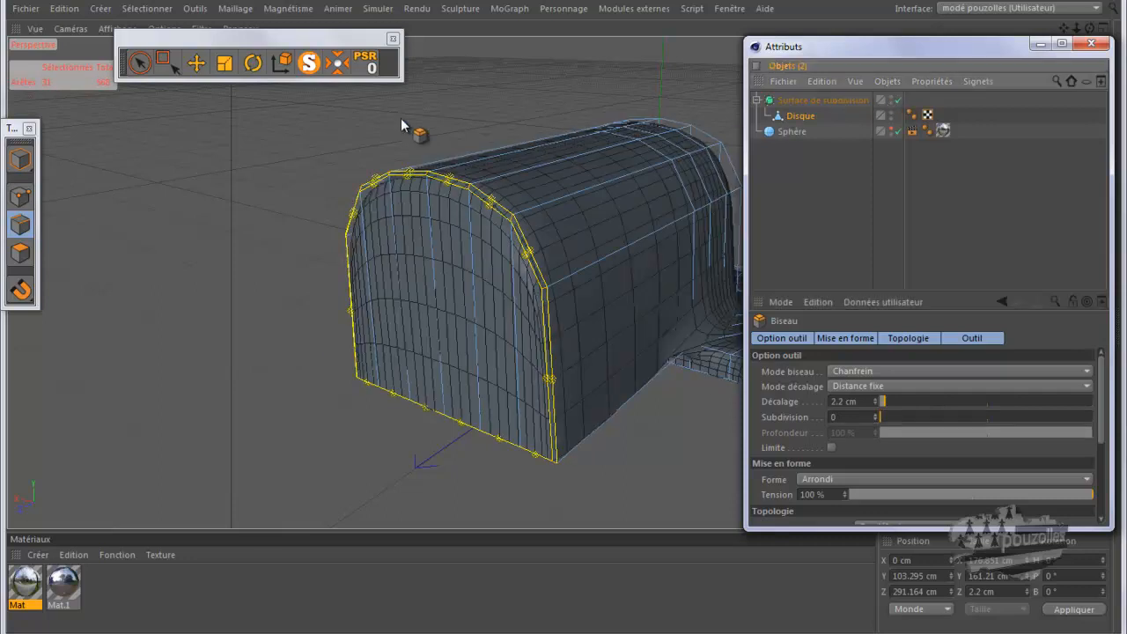
{"action": "key", "text": "ctrl+r"}
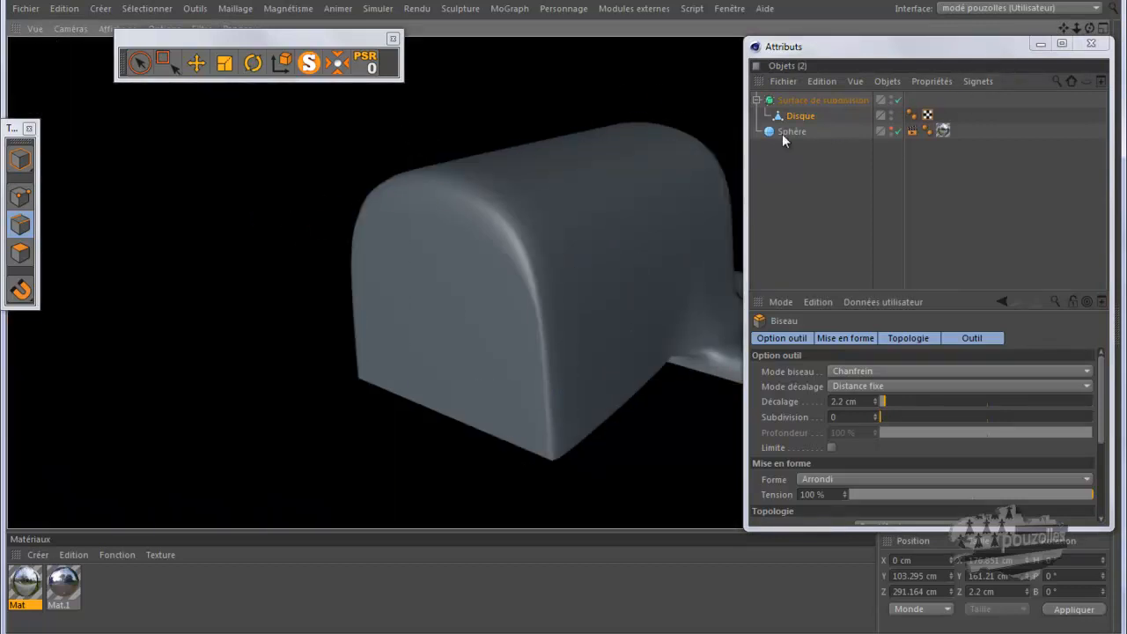
{"action": "left_click", "coordinate": [898, 99]}
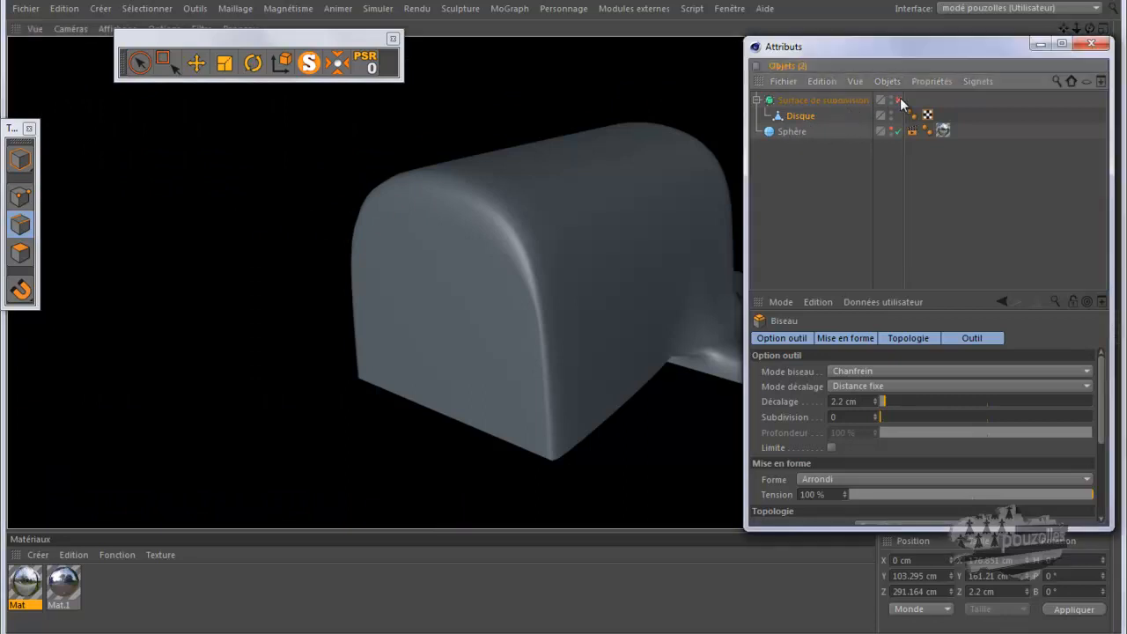
Step: Loop-select the upper outer rim of one ring, leaving out the edges running along the block
{"action": "left_click", "coordinate": [197, 64]}
{"action": "left_click_drag", "start_coordinate": [1064, 30], "coordinate": [562, 317]}
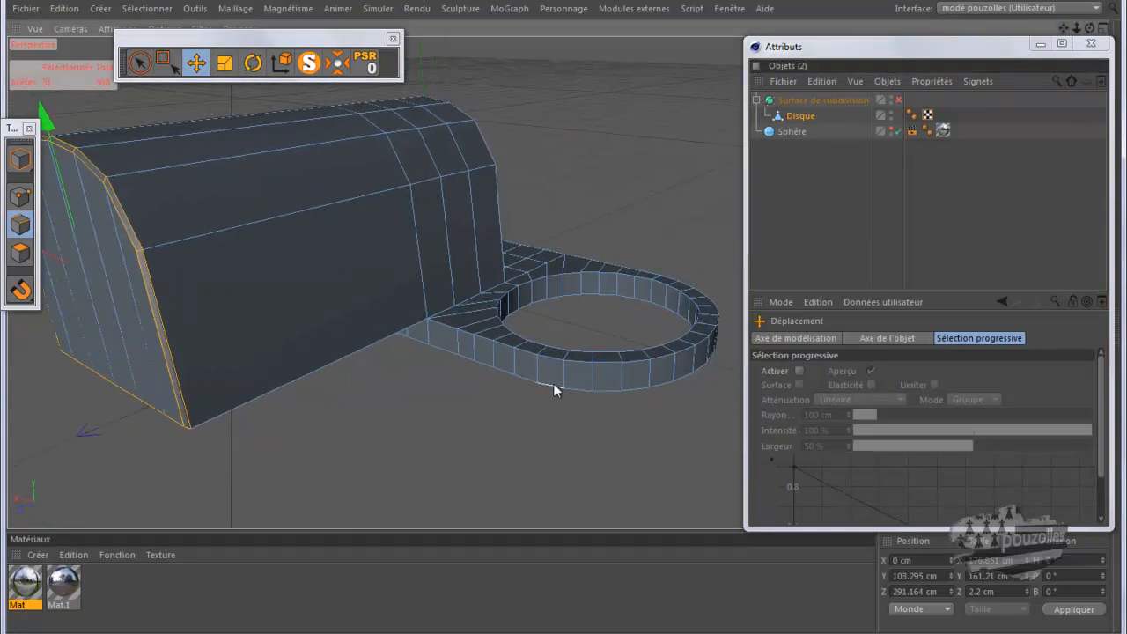
{"action": "key", "text": "k"}
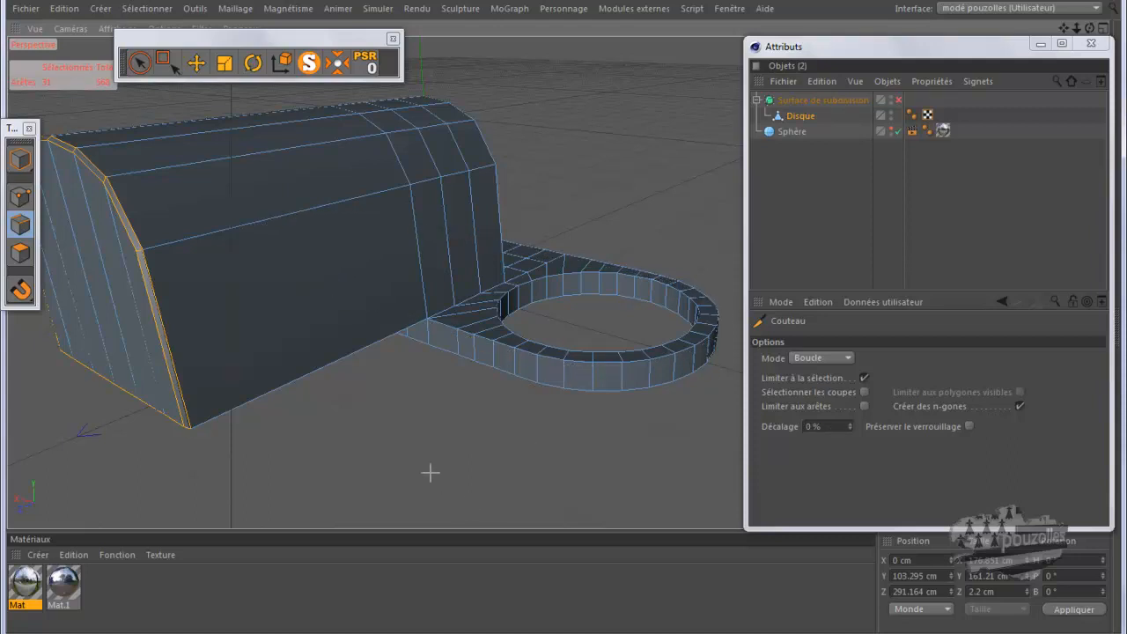
{"action": "key", "text": "u"}
{"action": "key", "text": "l"}
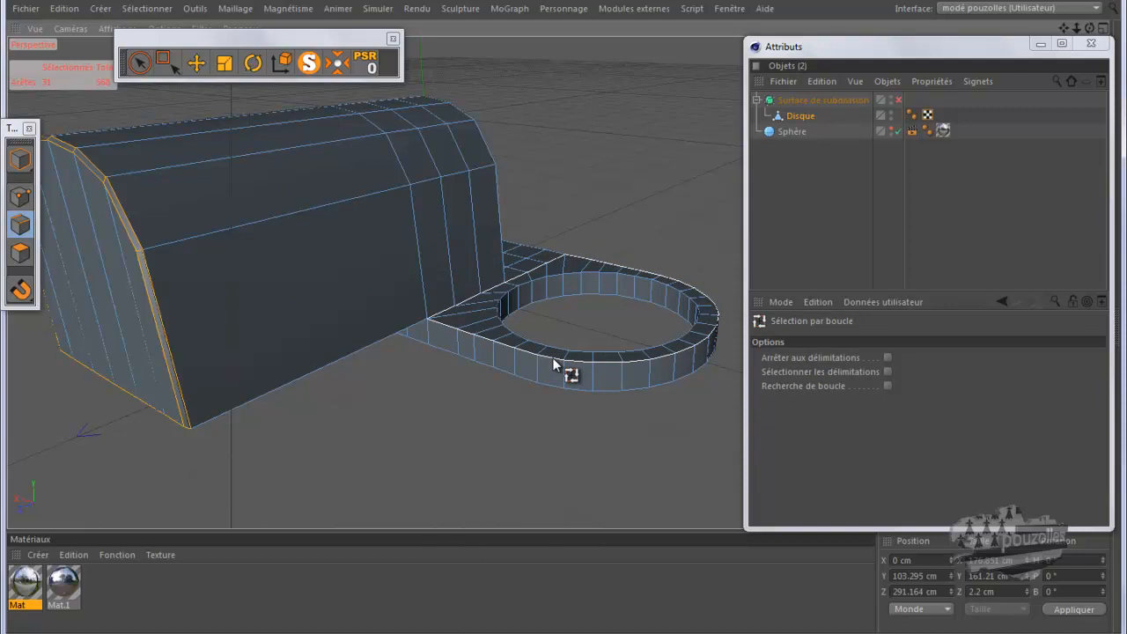
{"action": "left_click", "coordinate": [552, 357]}
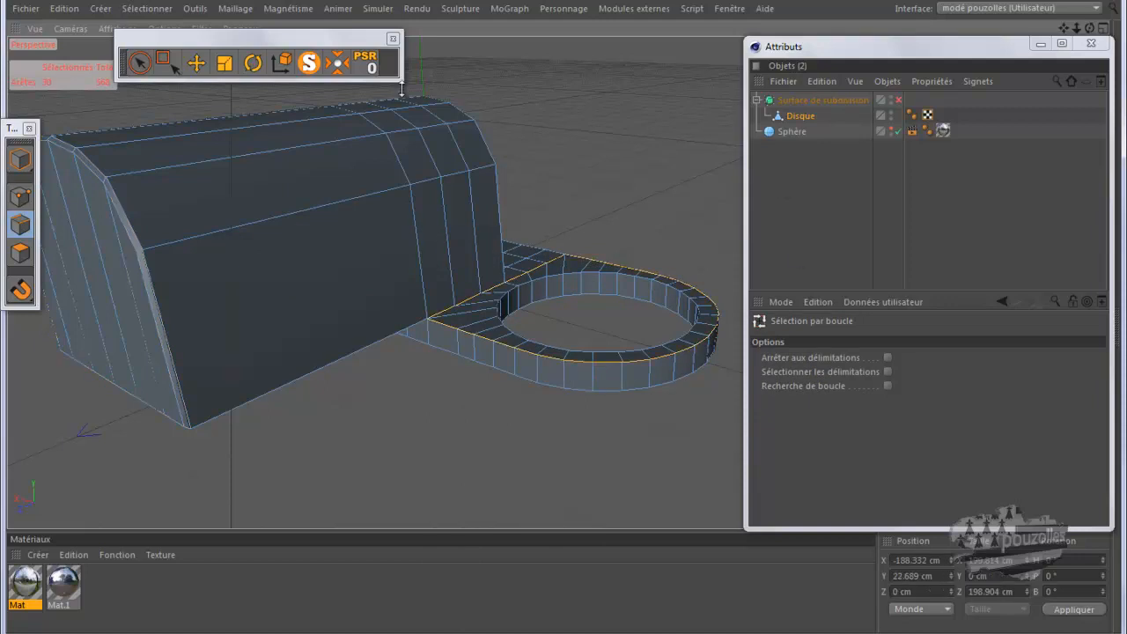
{"action": "left_click", "coordinate": [197, 62]}
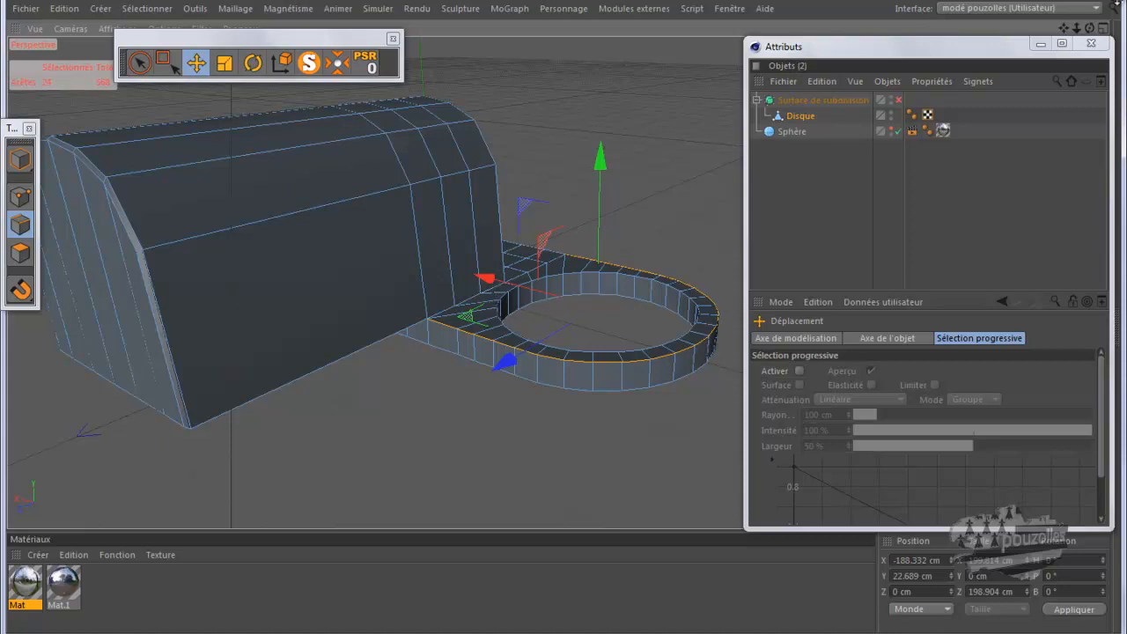
Step: Extend the edge selection along the plate's long upper edge and around the second ring's outer rim, using Path Selection
{"action": "left_click_drag", "start_coordinate": [1090, 28], "coordinate": [558, 324]}
{"action": "left_click_drag", "start_coordinate": [555, 320], "coordinate": [559, 317], "text": "alt"}
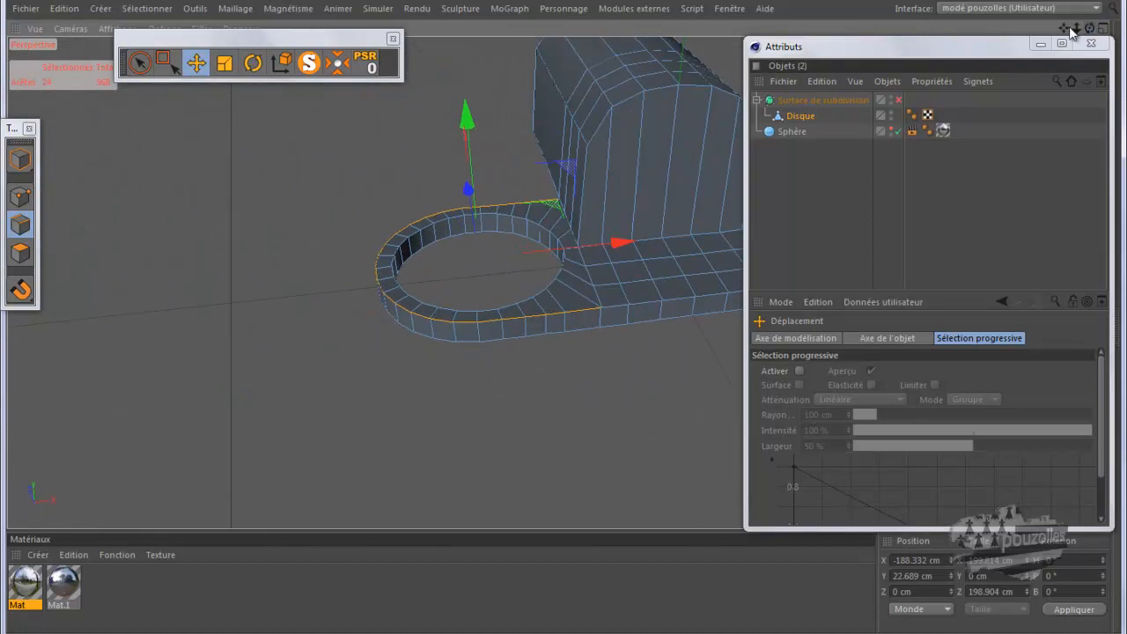
{"action": "left_click_drag", "start_coordinate": [1064, 28], "coordinate": [562, 317]}
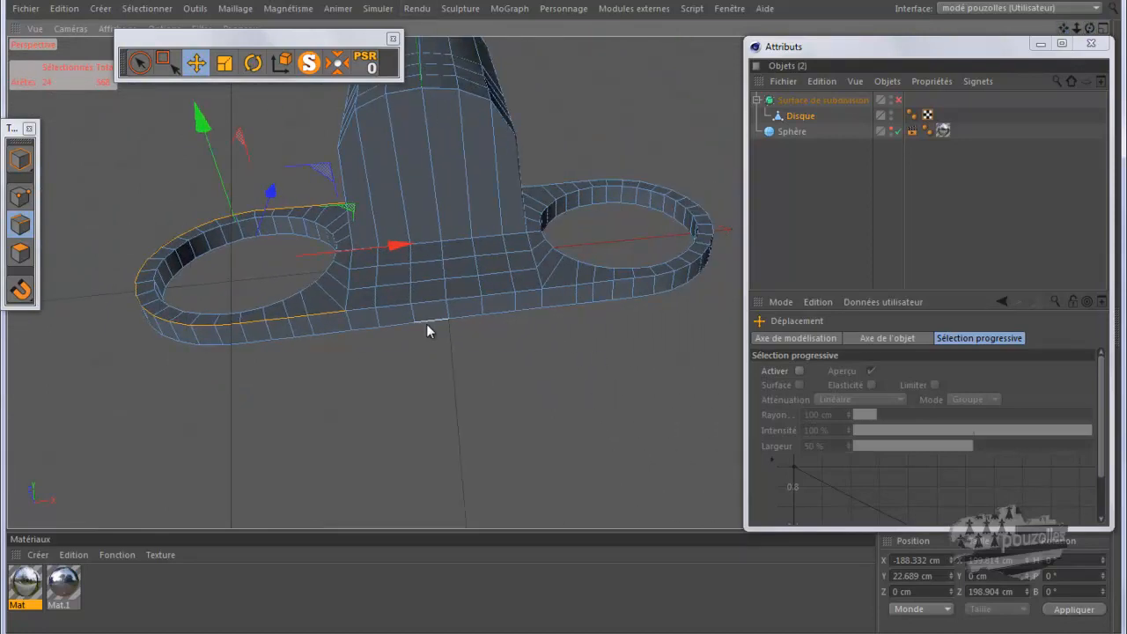
{"action": "left_click_drag", "start_coordinate": [361, 318], "coordinate": [699, 261], "text": "shift"}
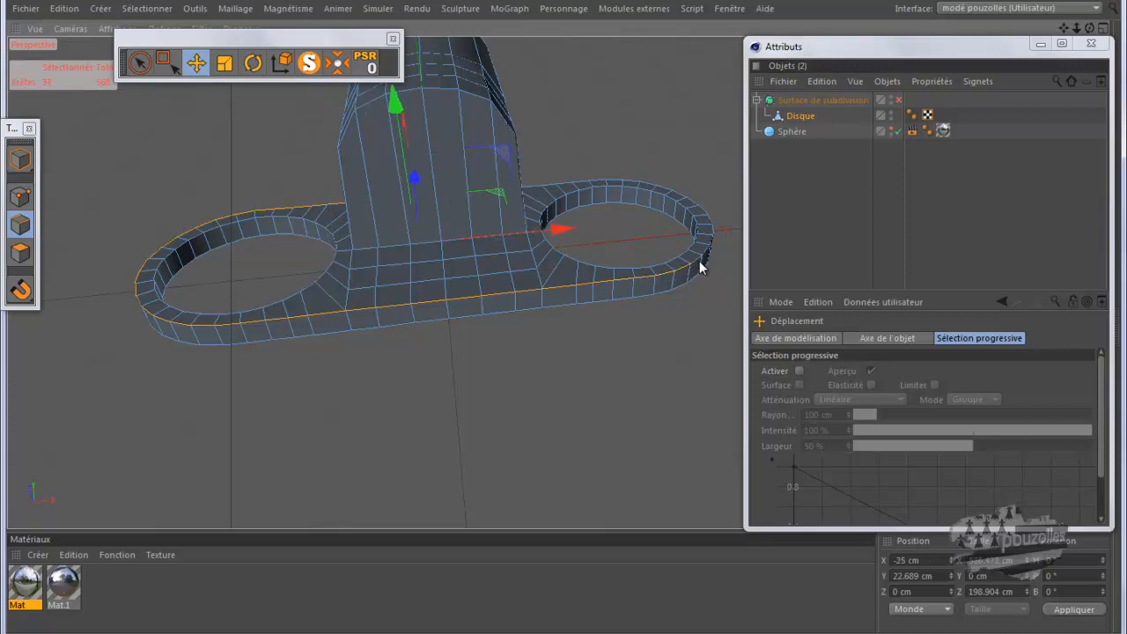
{"action": "left_click", "coordinate": [150, 9]}
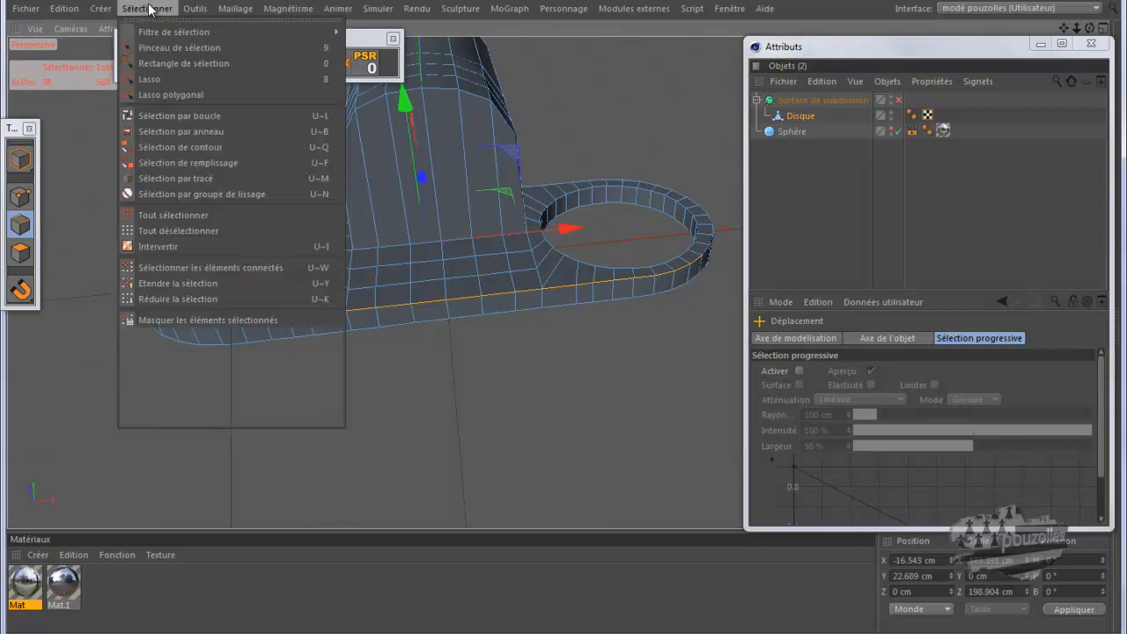
{"action": "left_click", "coordinate": [158, 178]}
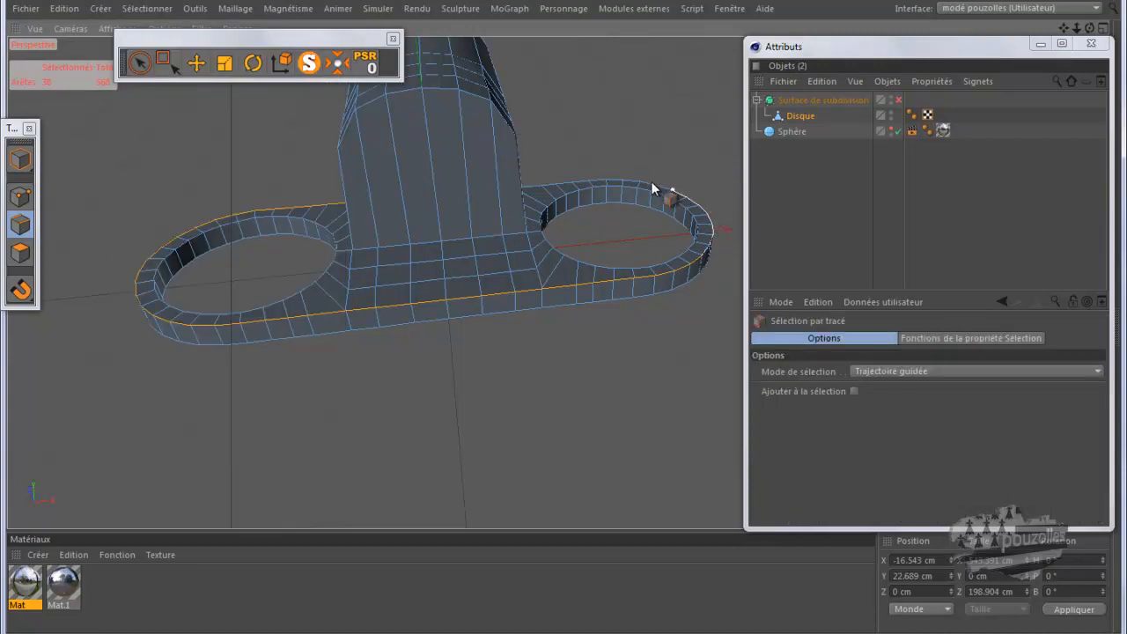
{"action": "left_click", "coordinate": [531, 189]}
Step: Add the edges where the block's sides and inner face meet the plate to the rim selection
{"action": "left_click_drag", "start_coordinate": [1090, 29], "coordinate": [778, 252]}
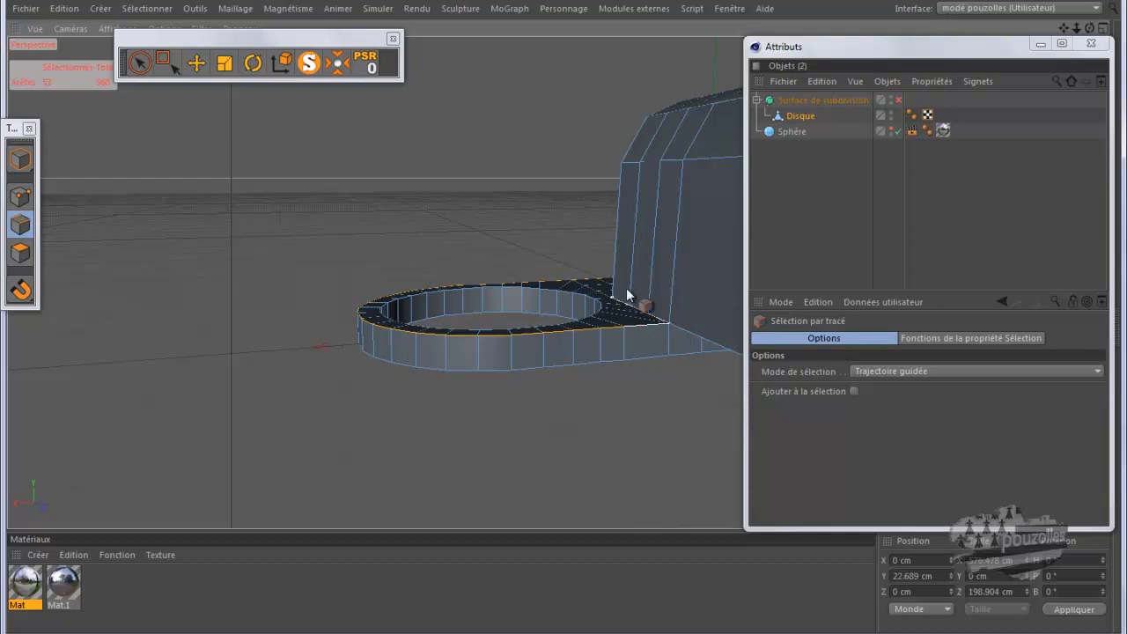
{"action": "left_click_drag", "start_coordinate": [1089, 29], "coordinate": [570, 316]}
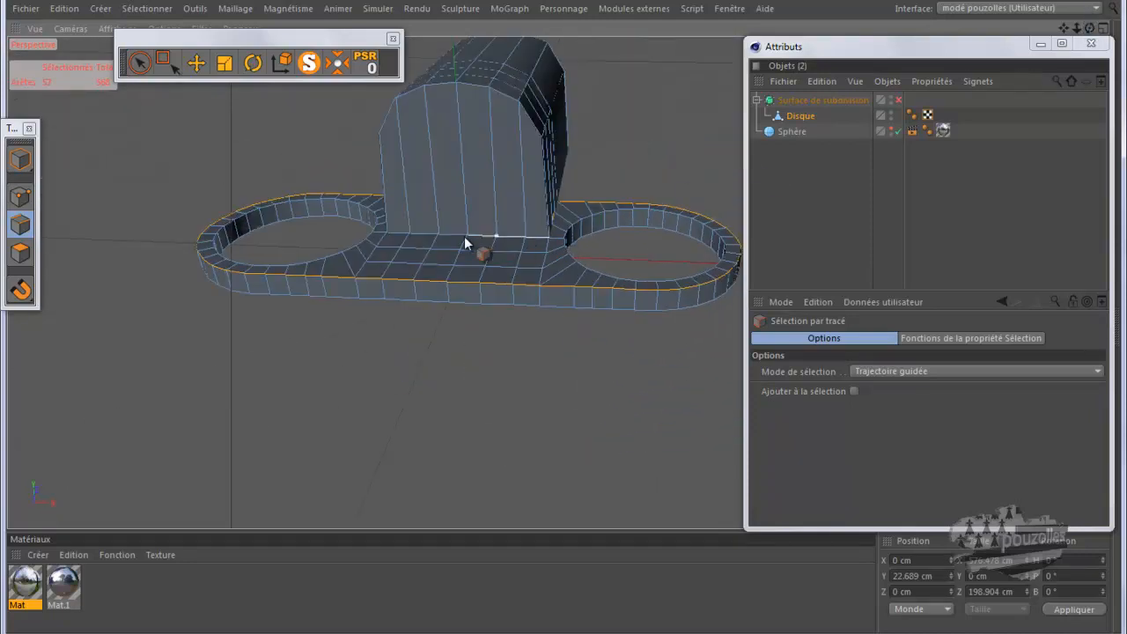
{"action": "left_click", "coordinate": [397, 235]}
{"action": "left_click_drag", "start_coordinate": [1089, 29], "coordinate": [650, 267]}
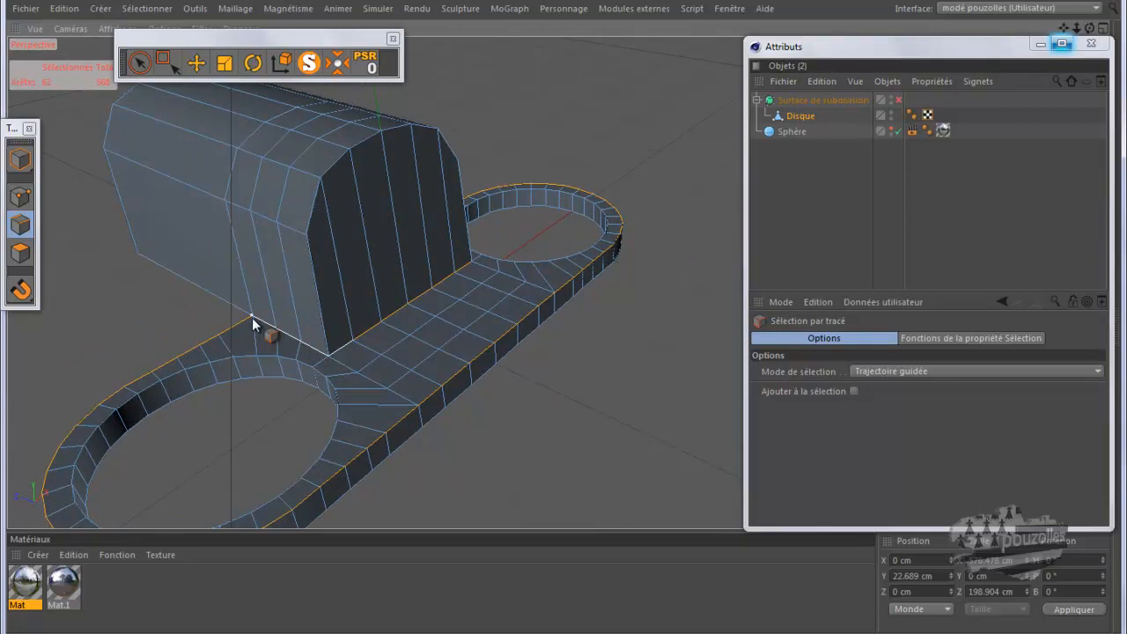
Step: Bevel the selected plate edges with a 1.4 cm offset and 0 subdivisions, and re-enable the Subdivision Surface
{"action": "right_click", "coordinate": [544, 83]}
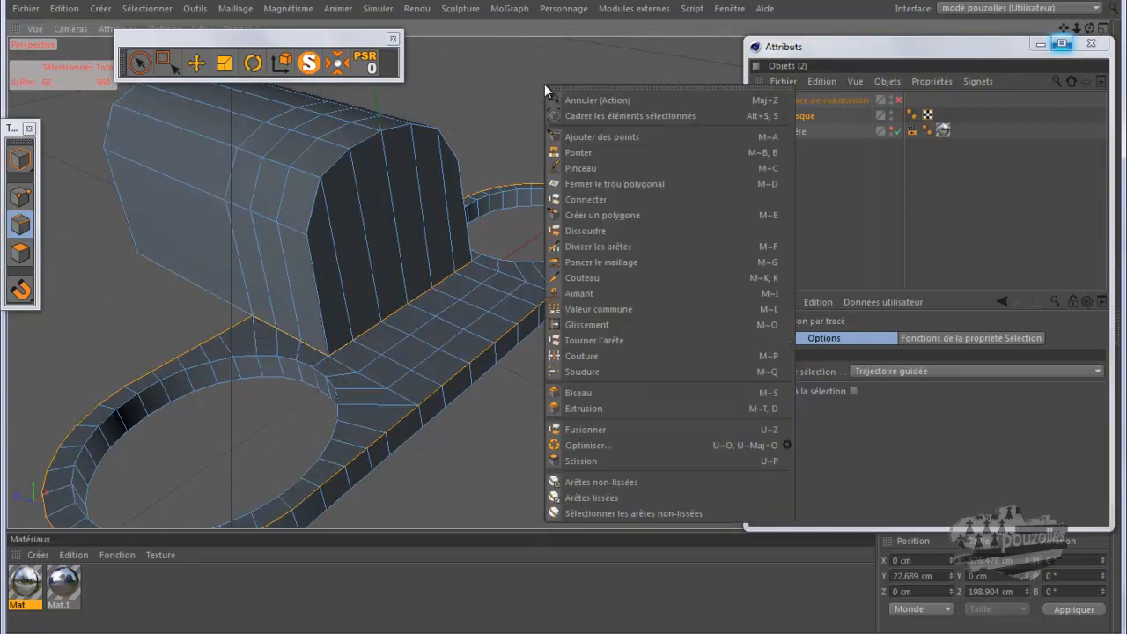
{"action": "left_click", "coordinate": [581, 393]}
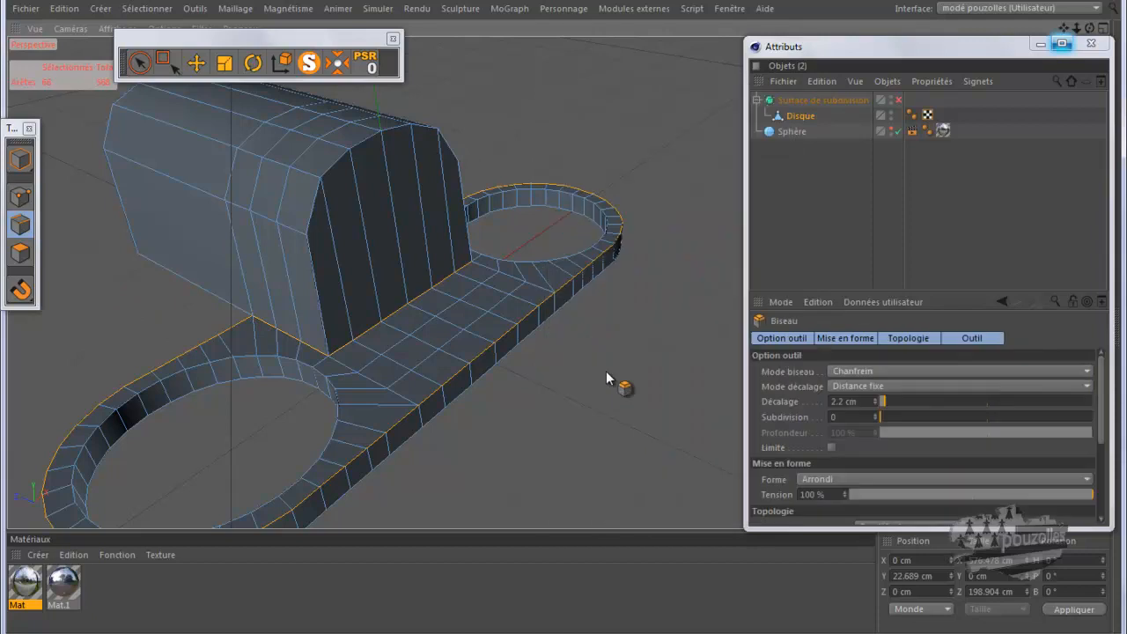
{"action": "left_click_drag", "start_coordinate": [613, 398], "coordinate": [564, 316]}
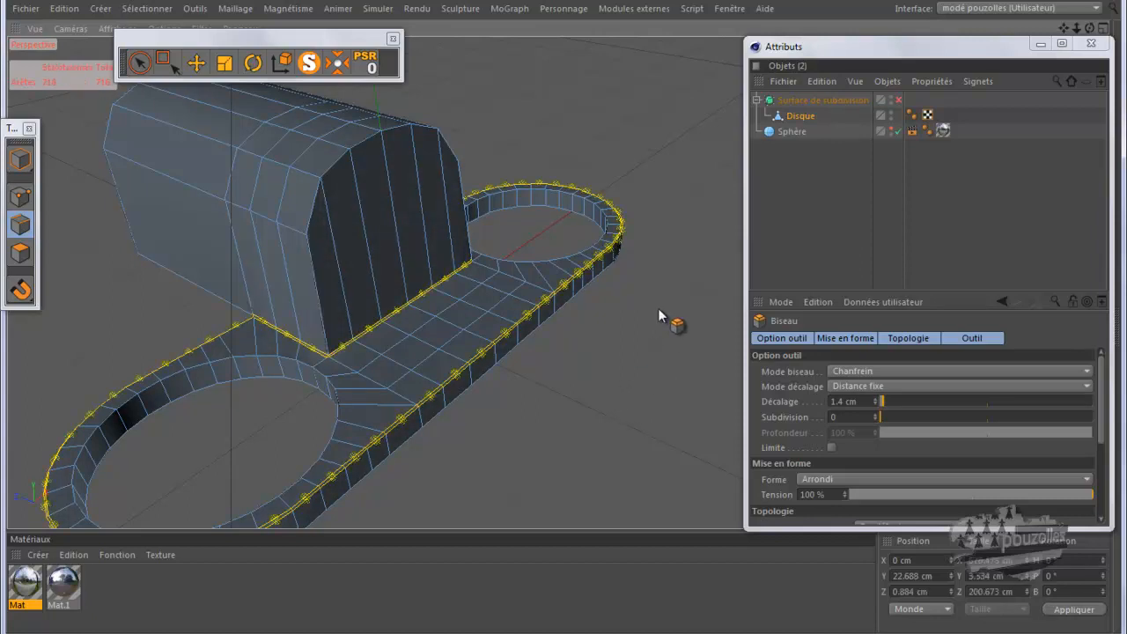
{"action": "left_click", "coordinate": [898, 99]}
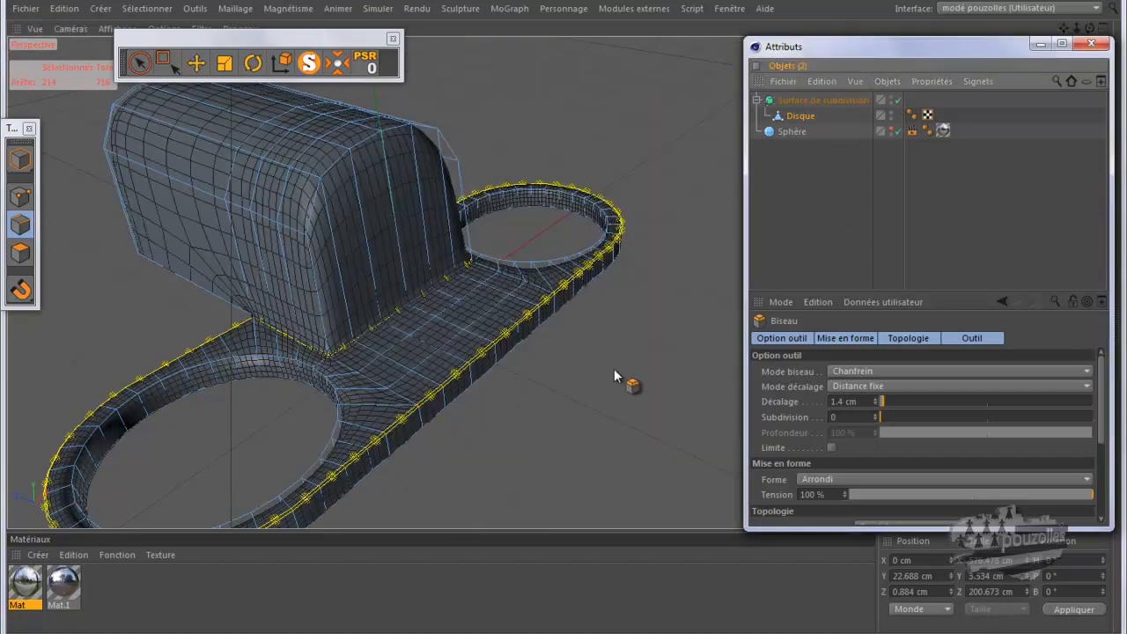
Step: Render a preview of the bracket and loop-select the upper inner edges of both ring holes
{"action": "key", "text": "ctrl+r"}
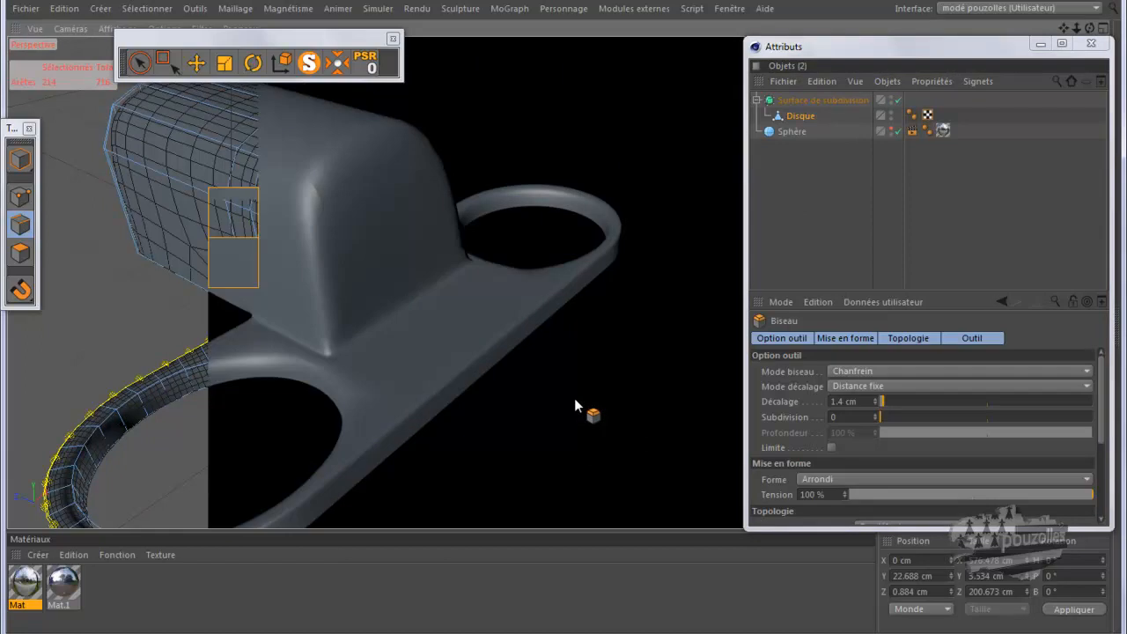
{"action": "scroll", "coordinate": [604, 381], "scroll_direction": "down", "scroll_amount": 3}
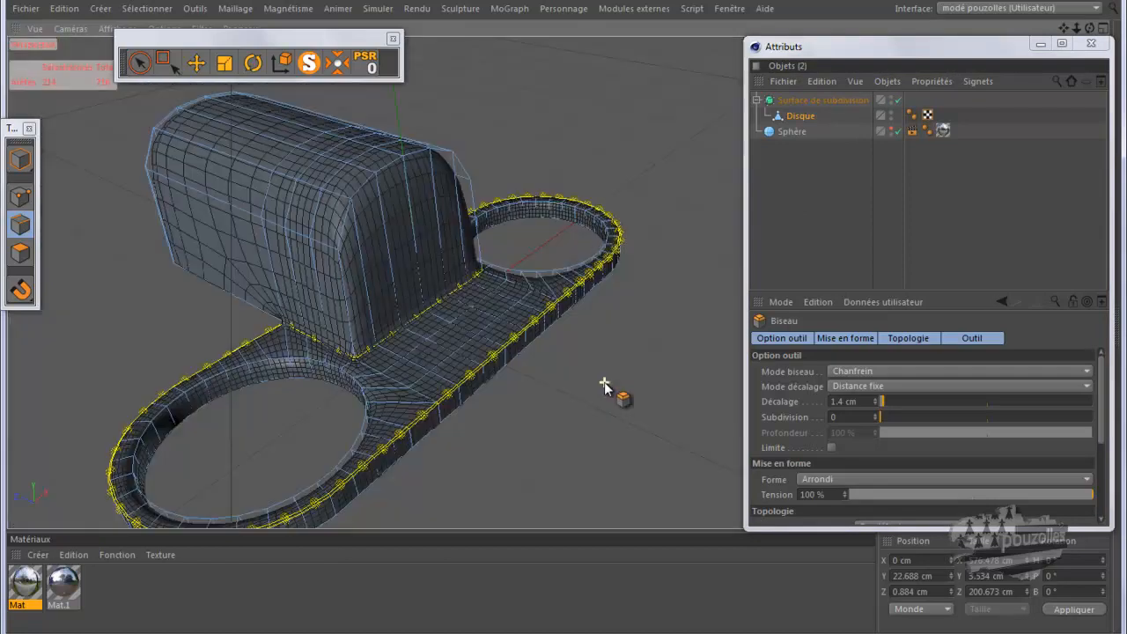
{"action": "right_click", "coordinate": [651, 277]}
{"action": "left_click", "coordinate": [674, 299]}
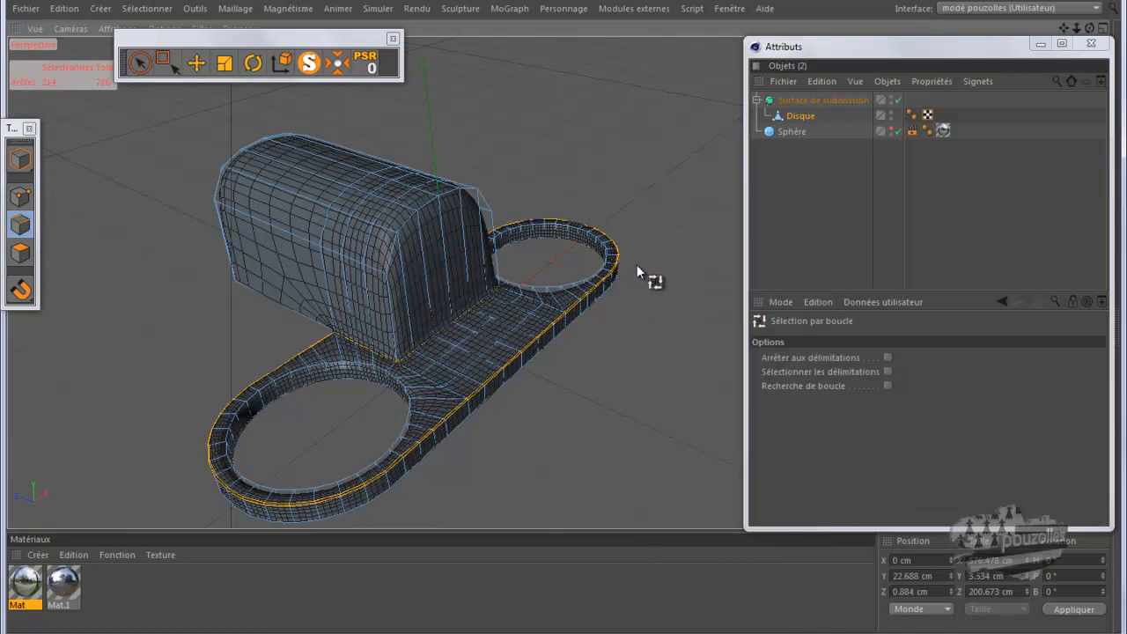
{"action": "left_click", "coordinate": [597, 242]}
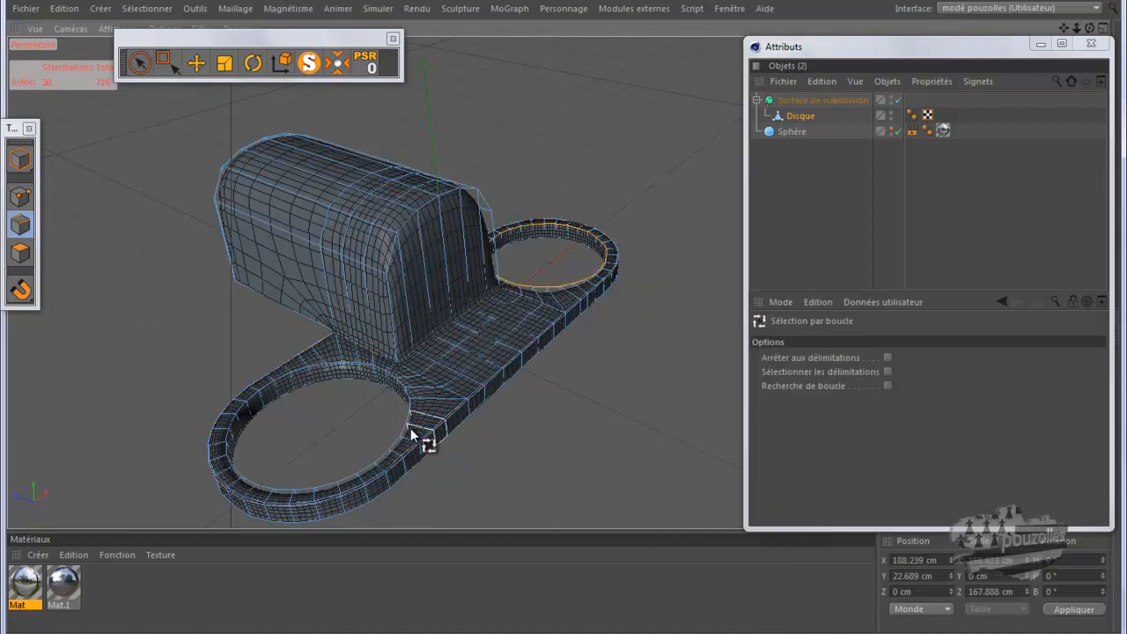
{"action": "left_click", "coordinate": [405, 428], "text": "shift"}
Step: Bevel the selected hole edges in Chanfrein mode with a fixed 1.4 cm offset and 0 subdivisions
{"action": "right_click", "coordinate": [650, 122]}
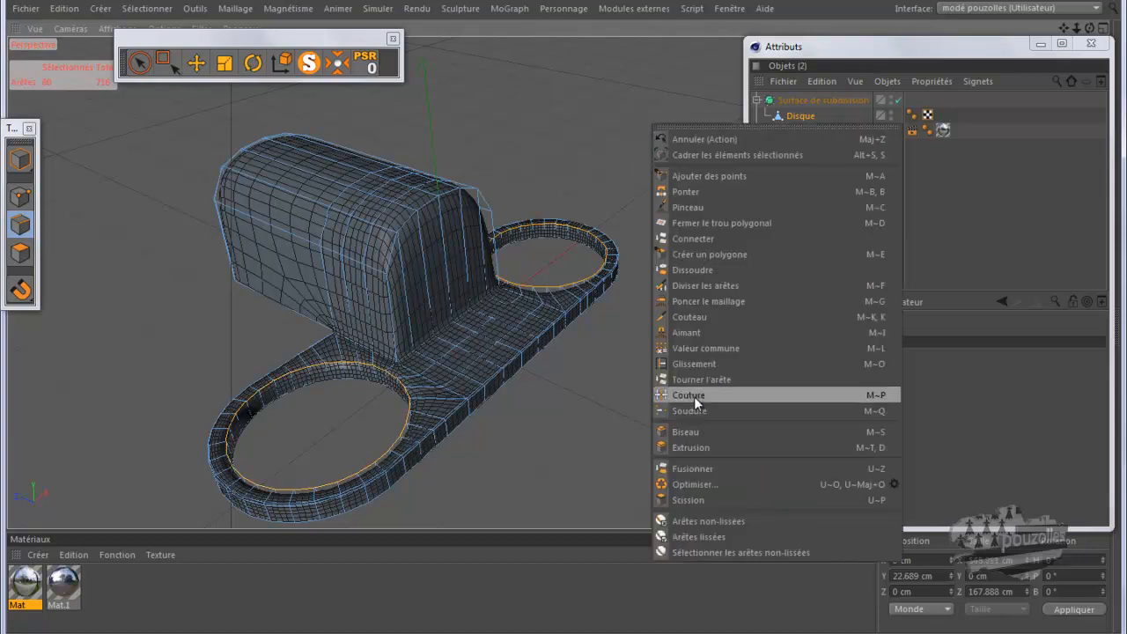
{"action": "left_click", "coordinate": [693, 431]}
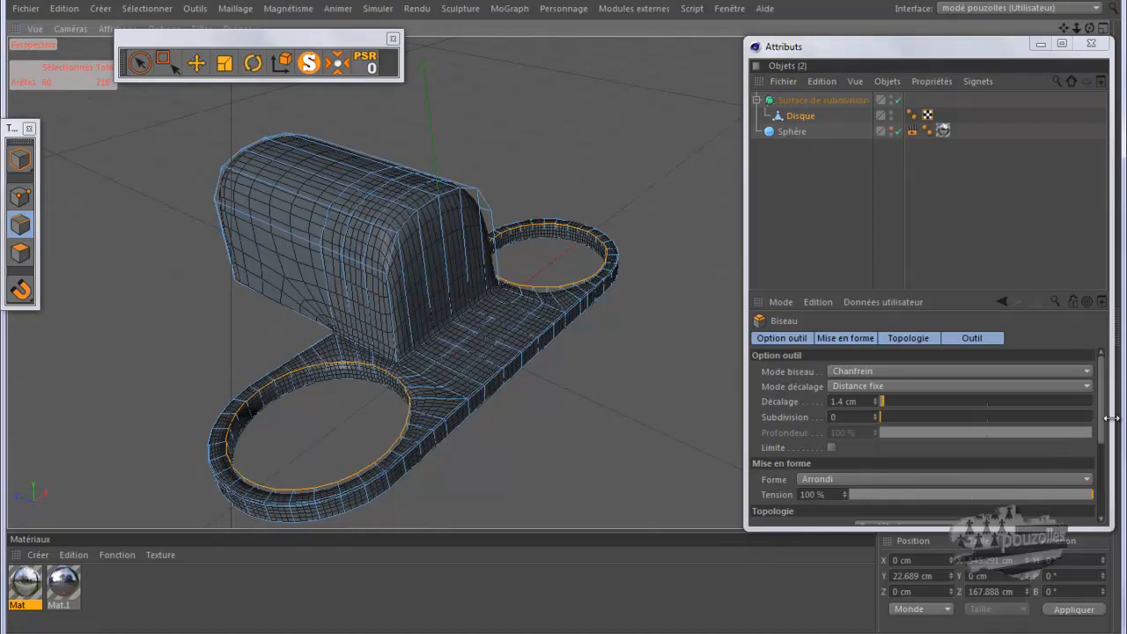
{"action": "scroll", "coordinate": [1107, 451], "scroll_direction": "down", "scroll_amount": 2}
{"action": "scroll", "coordinate": [1107, 451], "scroll_direction": "down", "scroll_amount": 4}
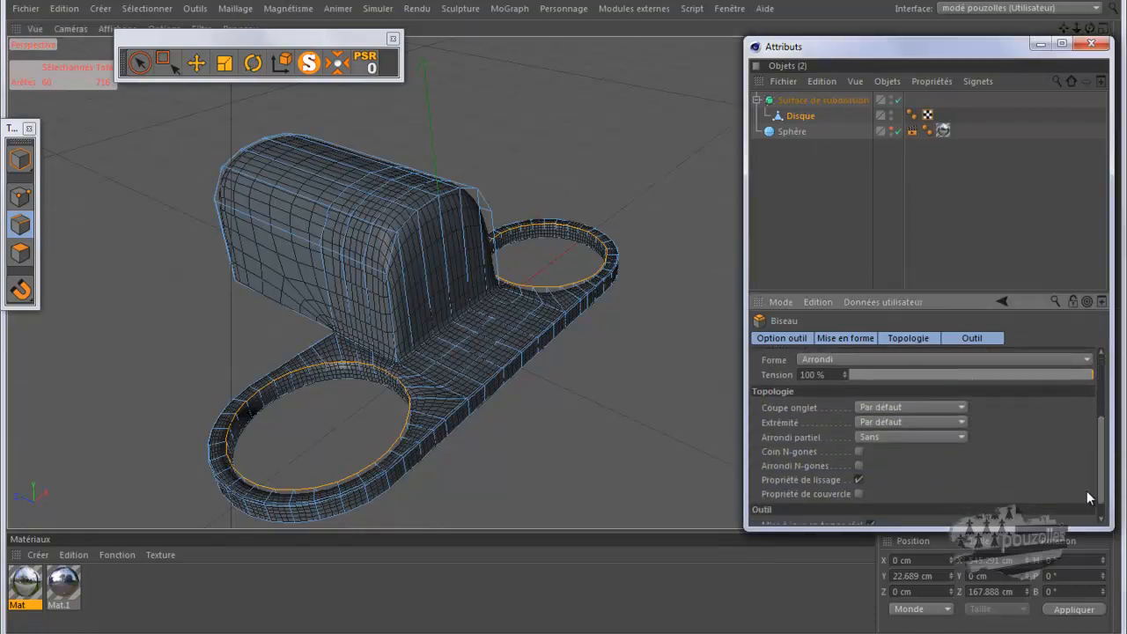
{"action": "scroll", "coordinate": [1103, 502], "scroll_direction": "down", "scroll_amount": 1}
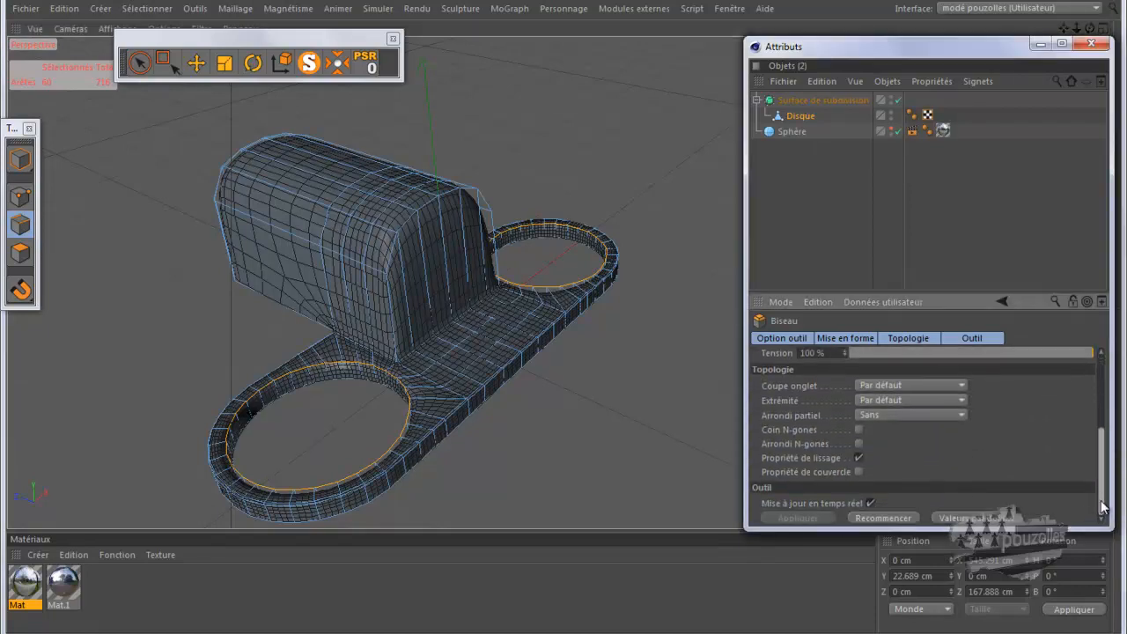
{"action": "left_click", "coordinate": [877, 518]}
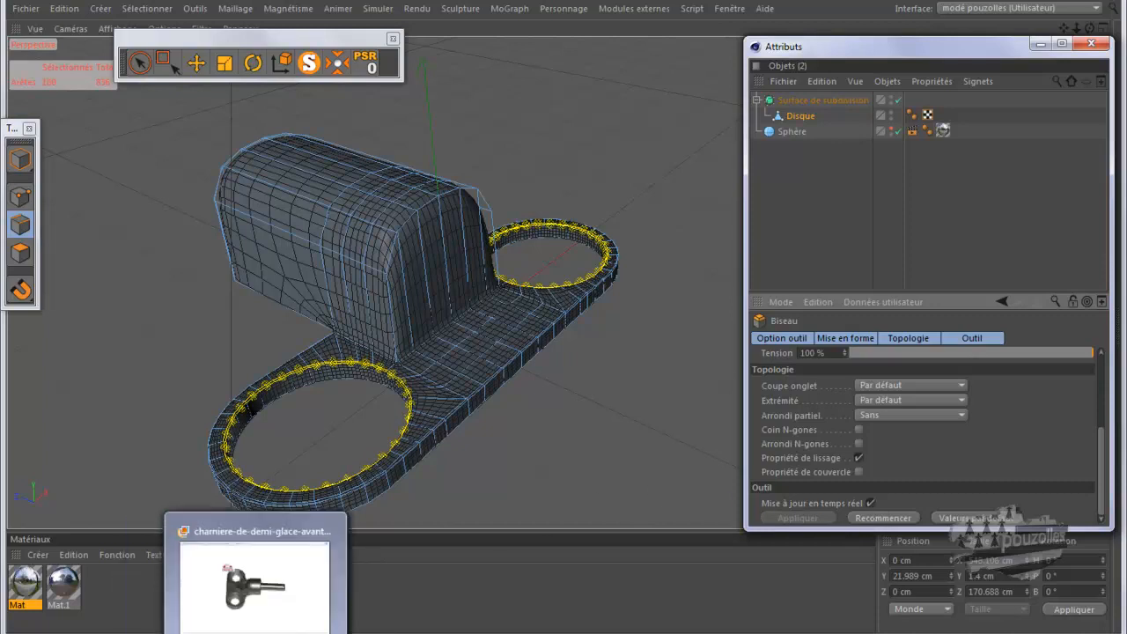
Step: Check the hinge reference photo, and render a preview of the bracket with its edges deselected
{"action": "left_click", "coordinate": [255, 633]}
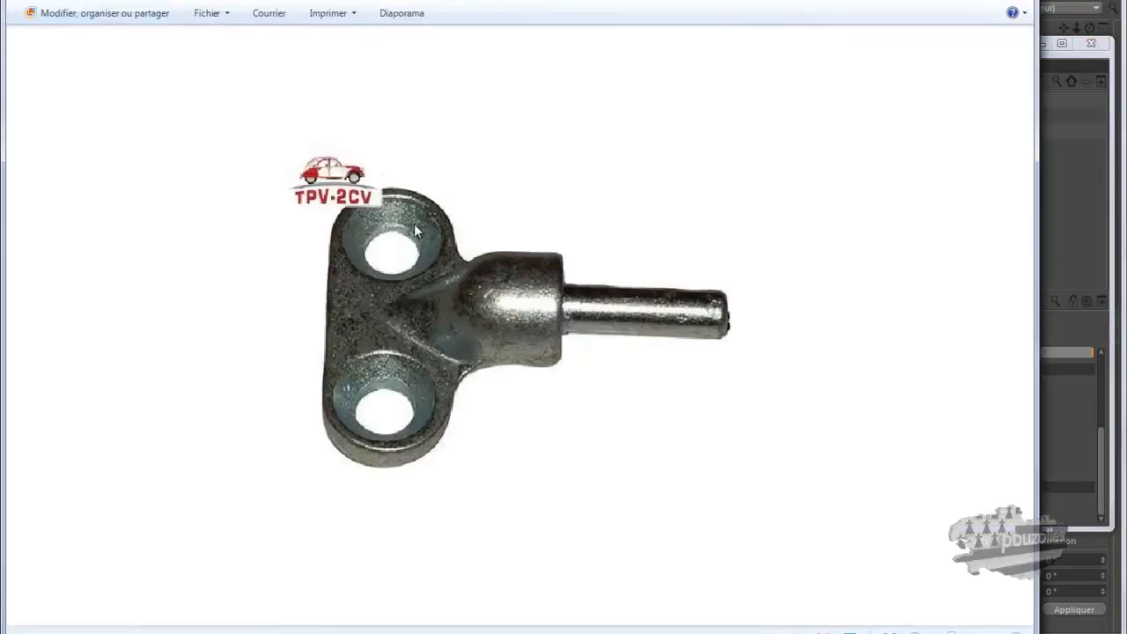
{"action": "left_click", "coordinate": [965, 0]}
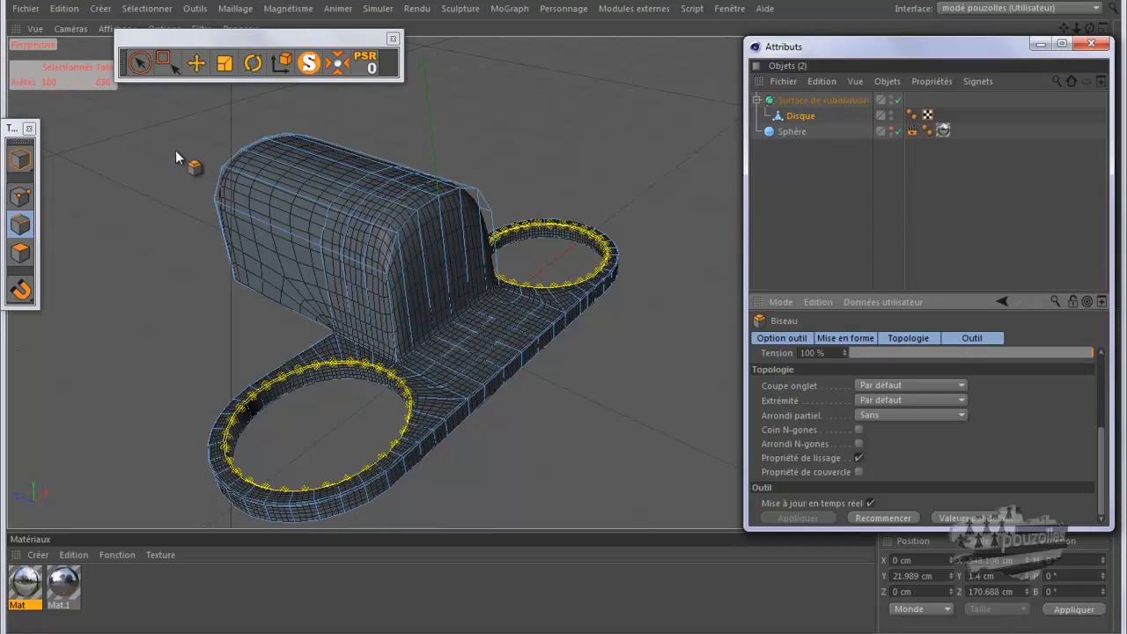
{"action": "left_click", "coordinate": [149, 183]}
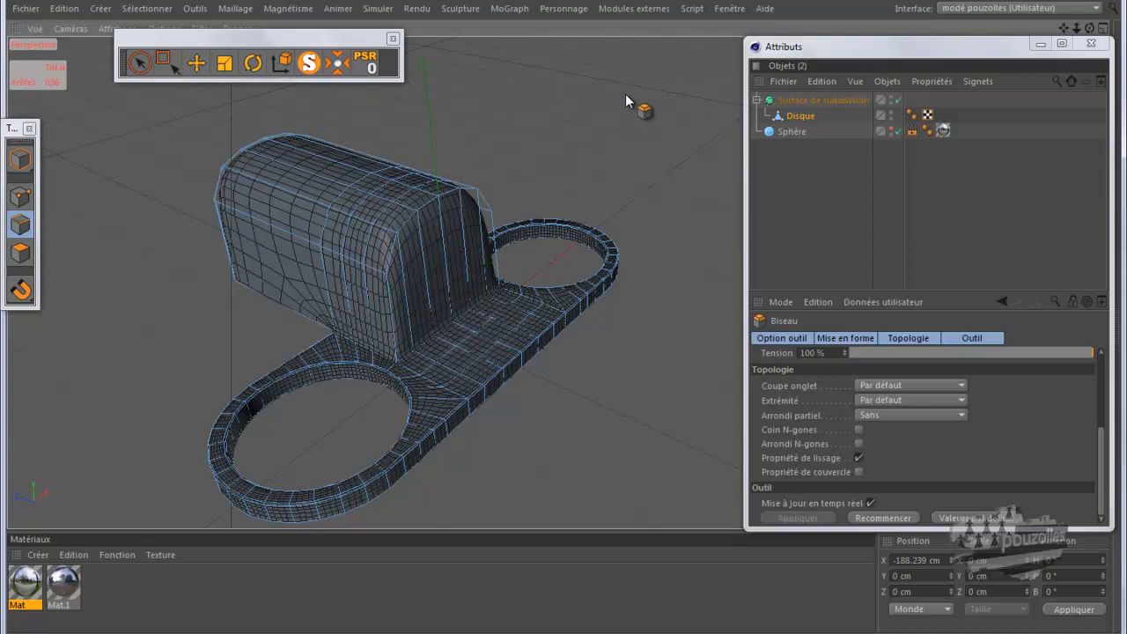
{"action": "key", "text": "ctrl+r"}
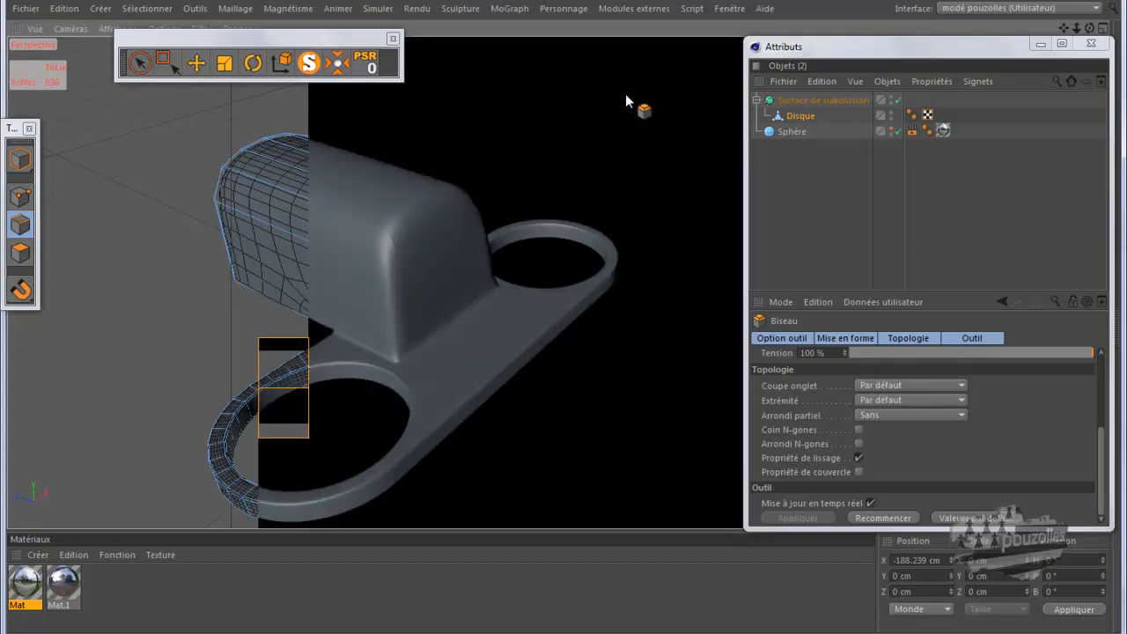
Step: Apply the Mat.1 material to the subdivision surface and render a preview of the reflections
{"action": "mouse_move", "coordinate": [1089, 30]}
{"action": "left_mouse_down"}
{"action": "mouse_move", "coordinate": [572, 315]}
{"action": "mouse_move", "coordinate": [1089, 31]}
{"action": "left_mouse_up"}
{"action": "scroll", "coordinate": [405, 323], "scroll_direction": "up", "scroll_amount": 1}
{"action": "scroll", "coordinate": [403, 316], "scroll_direction": "down", "scroll_amount": 3}
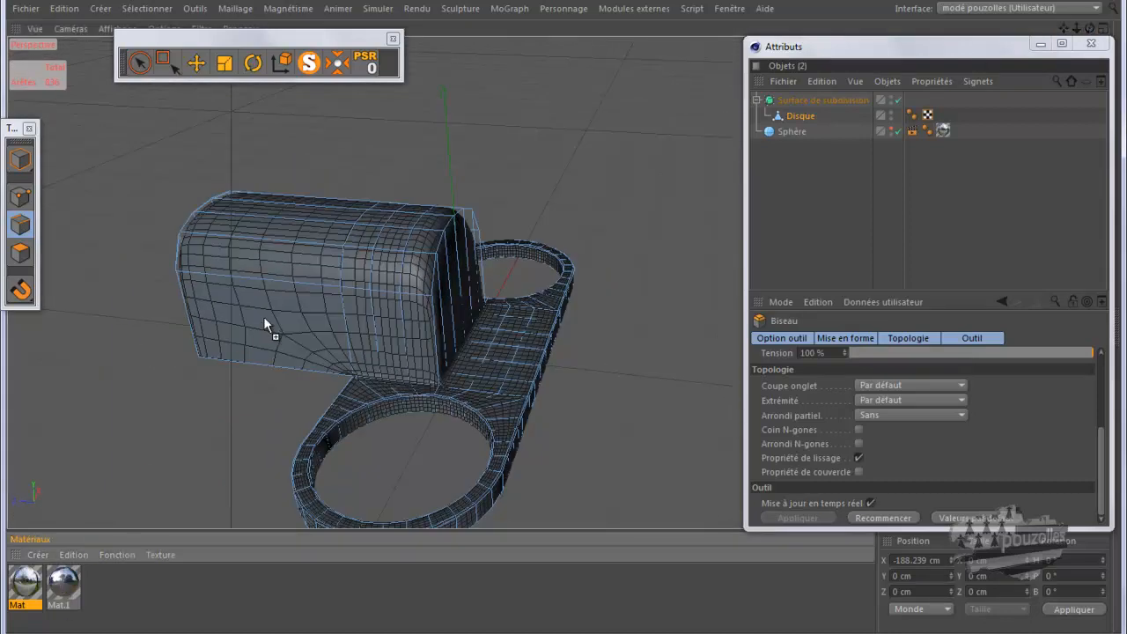
{"action": "left_click_drag", "start_coordinate": [261, 331], "coordinate": [255, 330]}
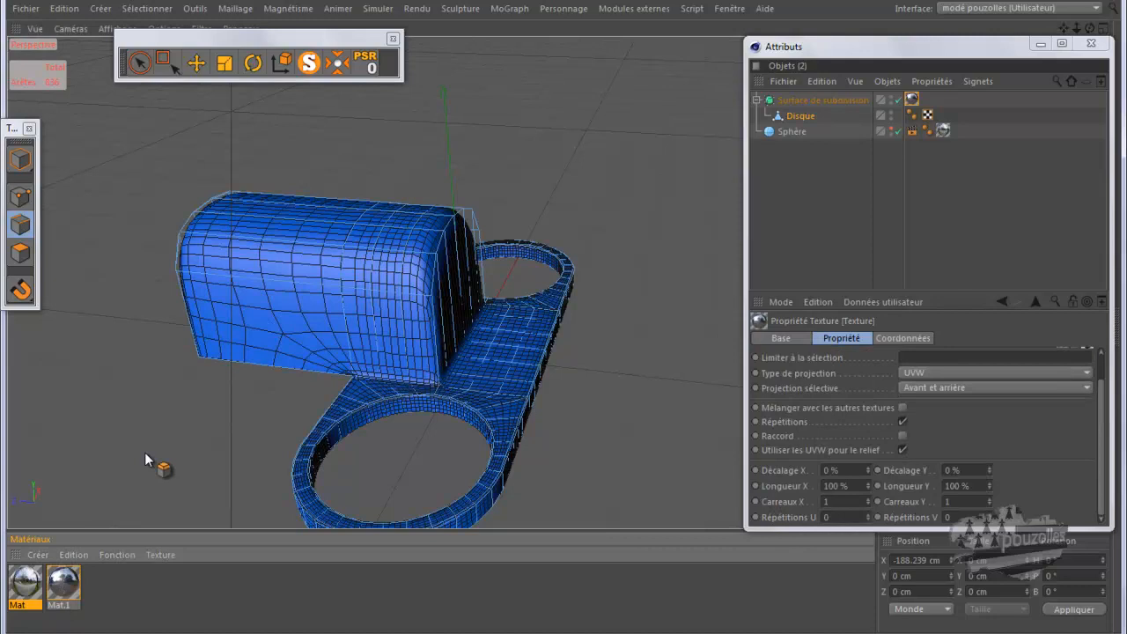
{"action": "key", "text": "ctrl+r"}
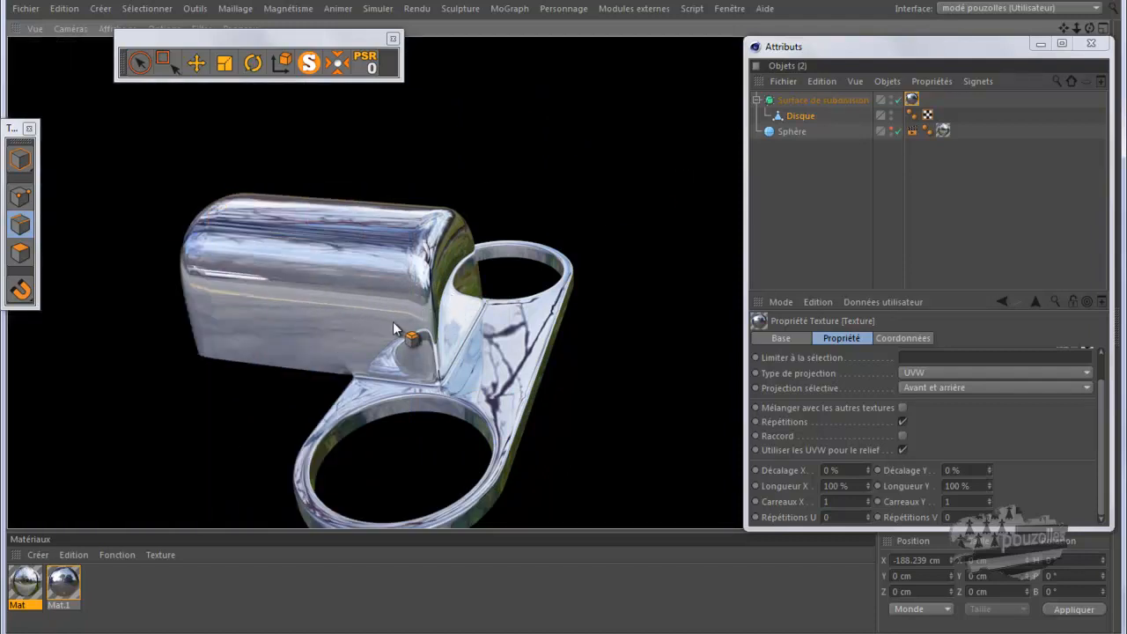
Step: Disable the subdivision surface and delete its texture tag
{"action": "left_click", "coordinate": [139, 61]}
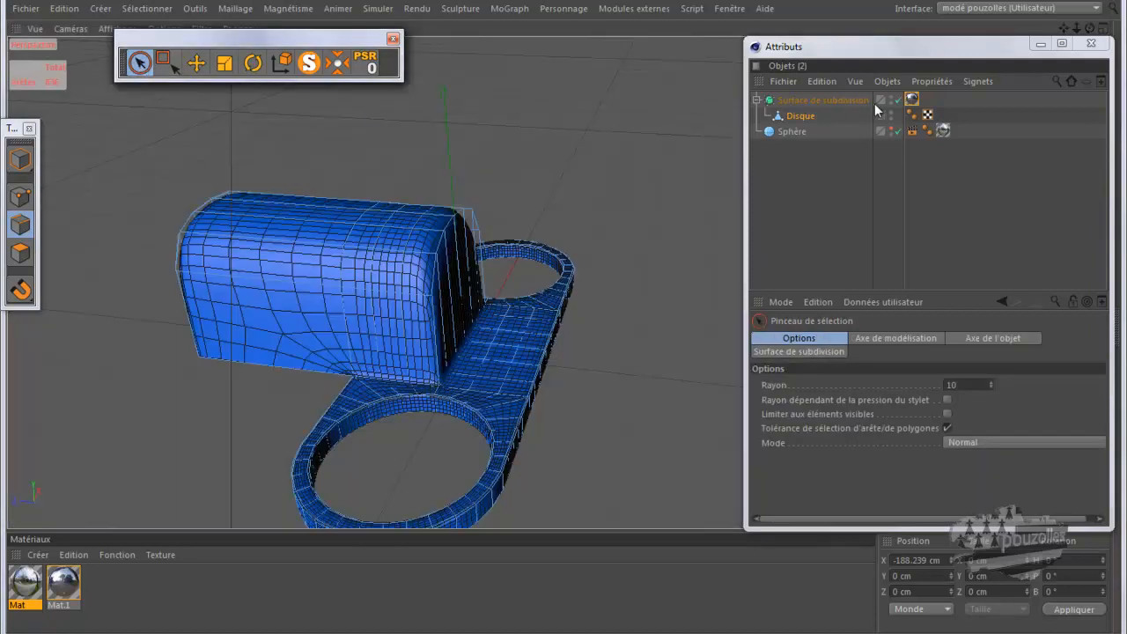
{"action": "left_click", "coordinate": [902, 104]}
{"action": "left_click", "coordinate": [899, 100]}
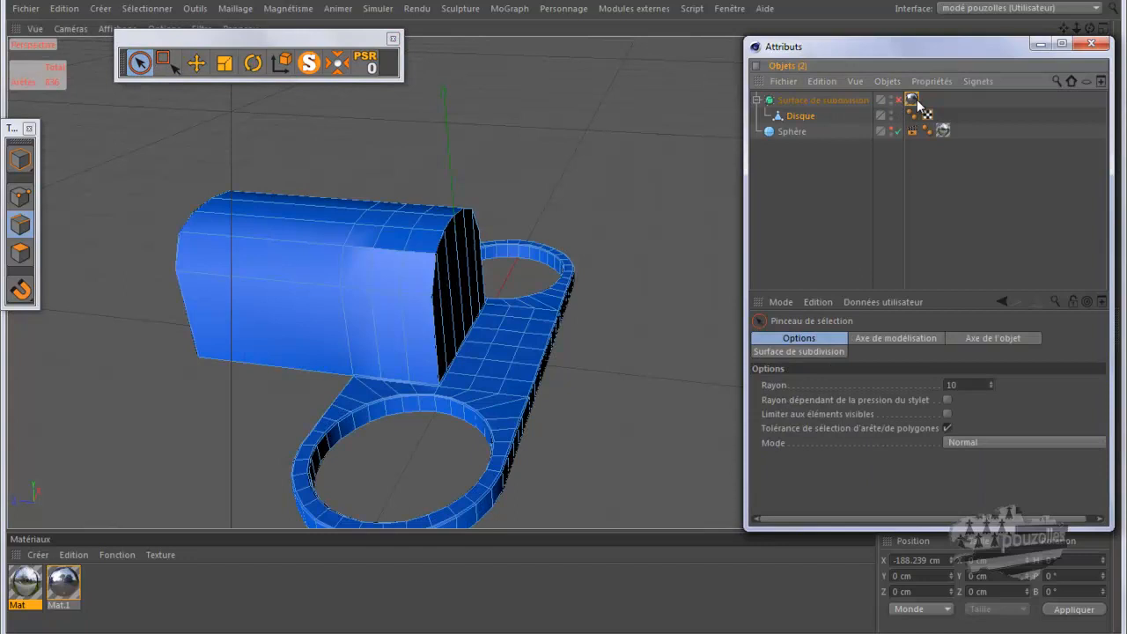
{"action": "left_click", "coordinate": [916, 100]}
{"action": "key", "text": "Delete"}
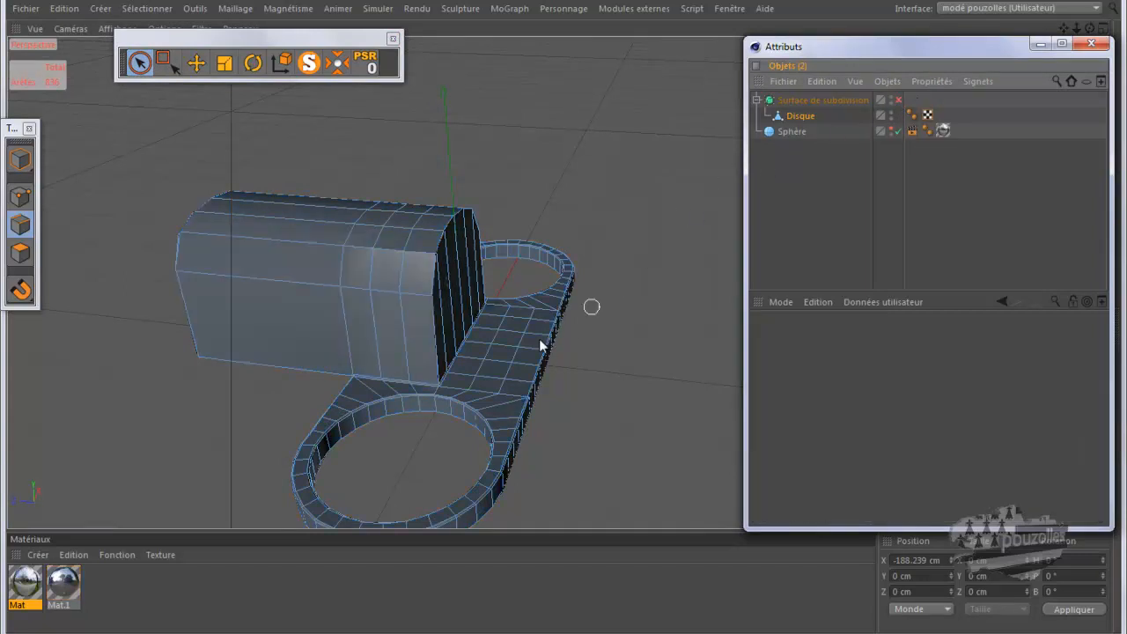
Step: Switch to point editing and select the seven points along the arched top of the block's front face
{"action": "scroll", "coordinate": [487, 365], "scroll_direction": "up", "scroll_amount": 5}
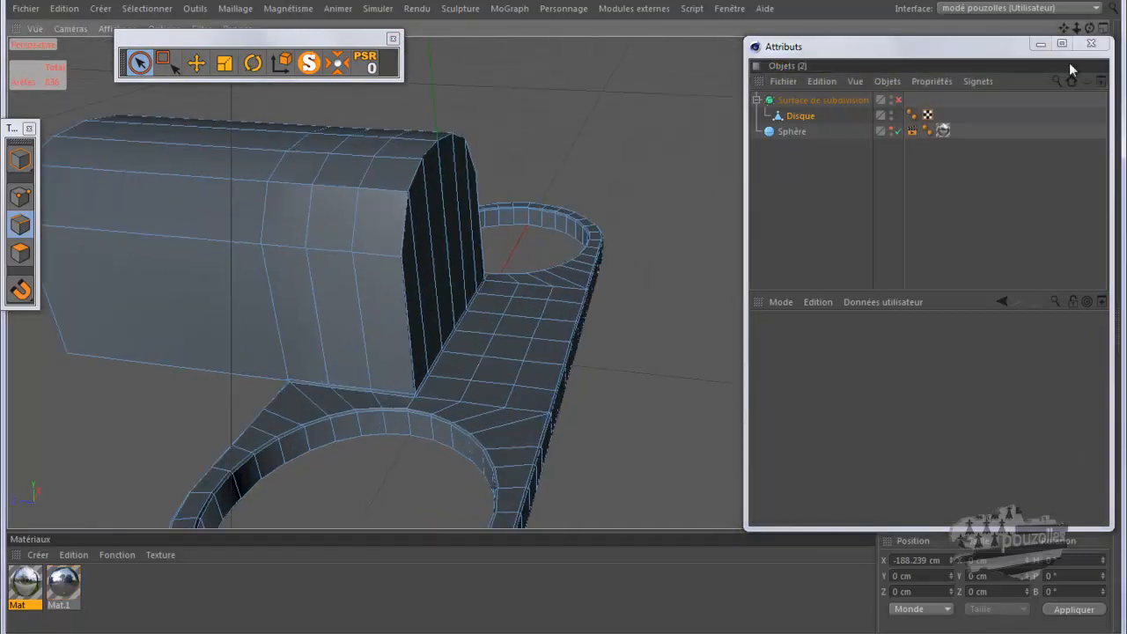
{"action": "left_click_drag", "start_coordinate": [1089, 29], "coordinate": [563, 318]}
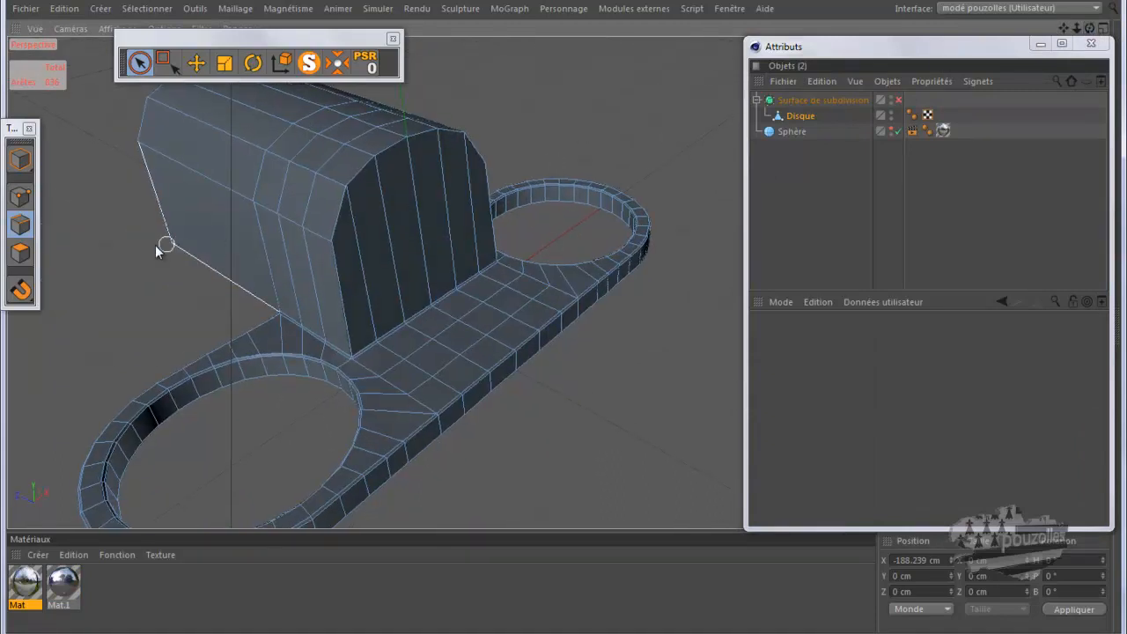
{"action": "left_click", "coordinate": [20, 196]}
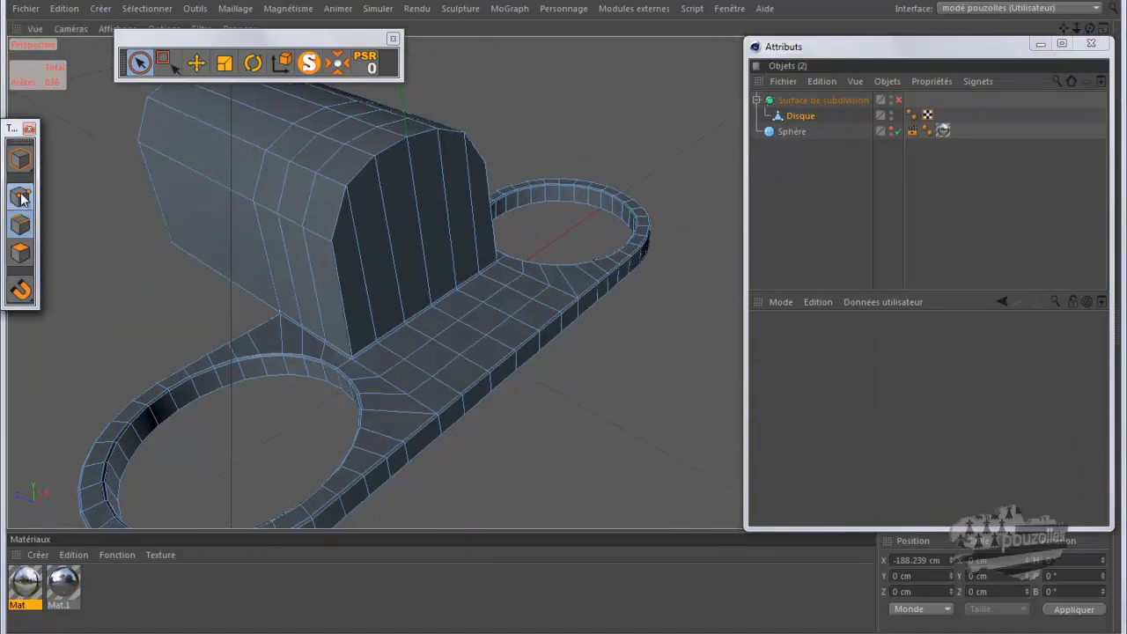
{"action": "left_click", "coordinate": [141, 60]}
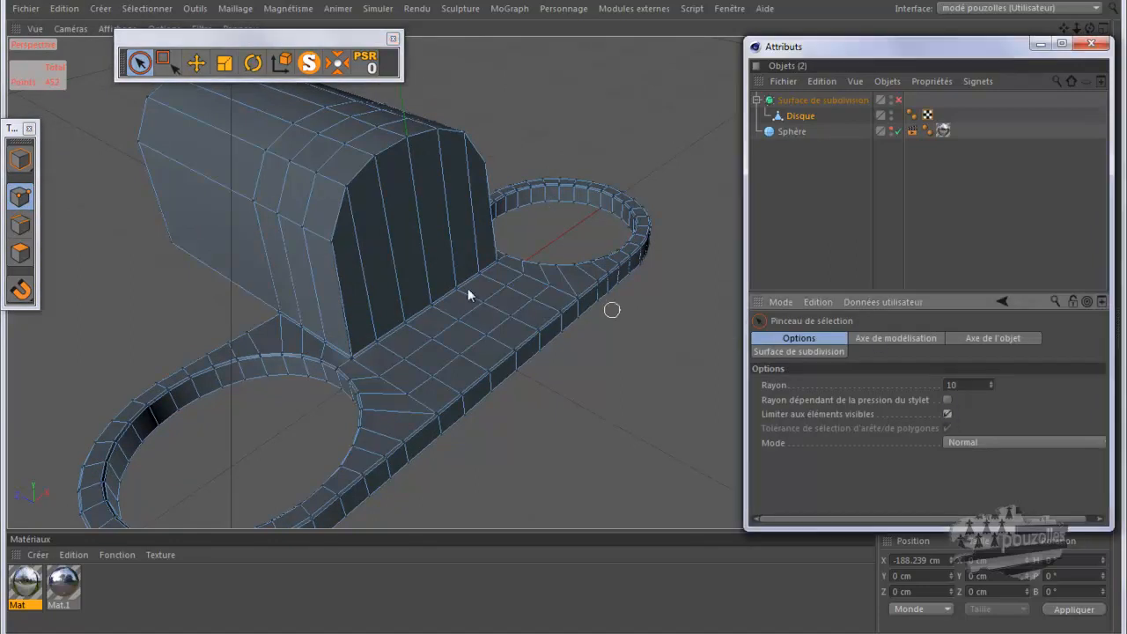
{"action": "left_click", "coordinate": [331, 240]}
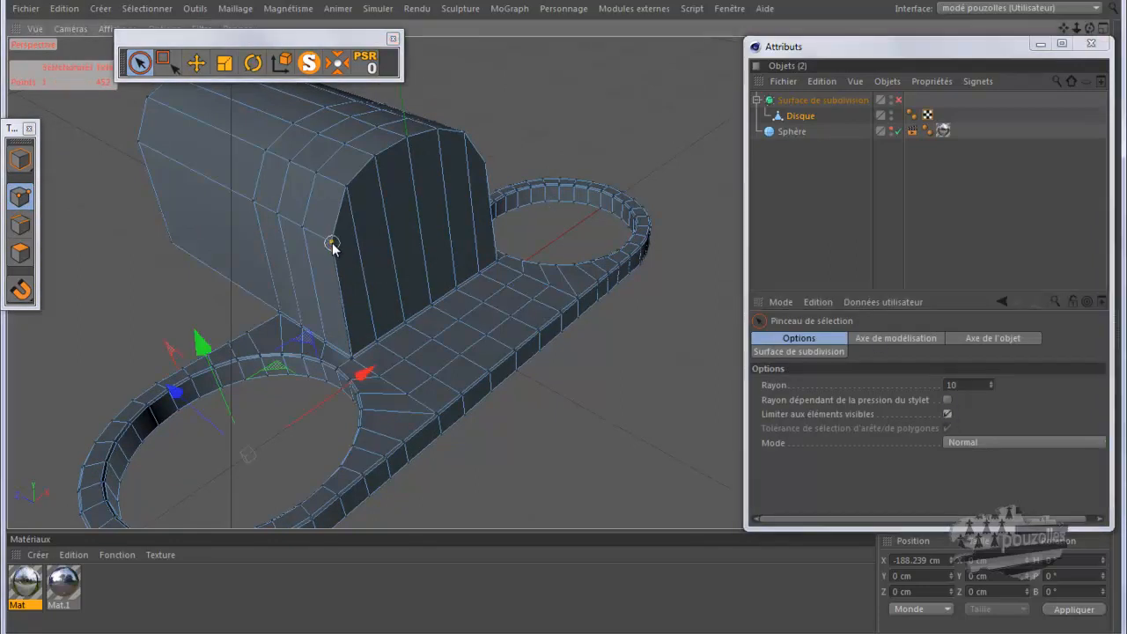
{"action": "mouse_move", "coordinate": [332, 242]}
{"action": "left_mouse_down"}
{"action": "mouse_move", "coordinate": [367, 163]}
{"action": "mouse_move", "coordinate": [449, 138]}
{"action": "mouse_move", "coordinate": [484, 170]}
{"action": "left_mouse_up"}
{"action": "left_click_drag", "start_coordinate": [483, 170], "coordinate": [484, 165]}
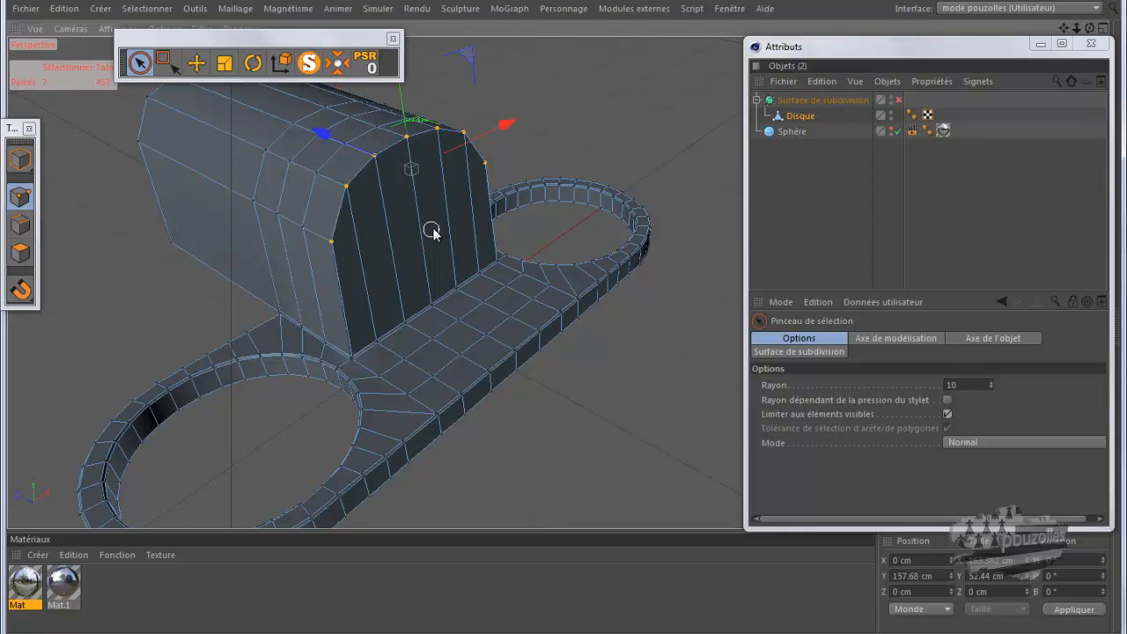
Step: Move the front arch's two outermost points about 12.3 cm back along Z and the adjacent pair about 6.9 cm
{"action": "left_click_drag", "start_coordinate": [1090, 29], "coordinate": [555, 321]}
{"action": "scroll", "coordinate": [562, 280], "scroll_direction": "up", "scroll_amount": 3}
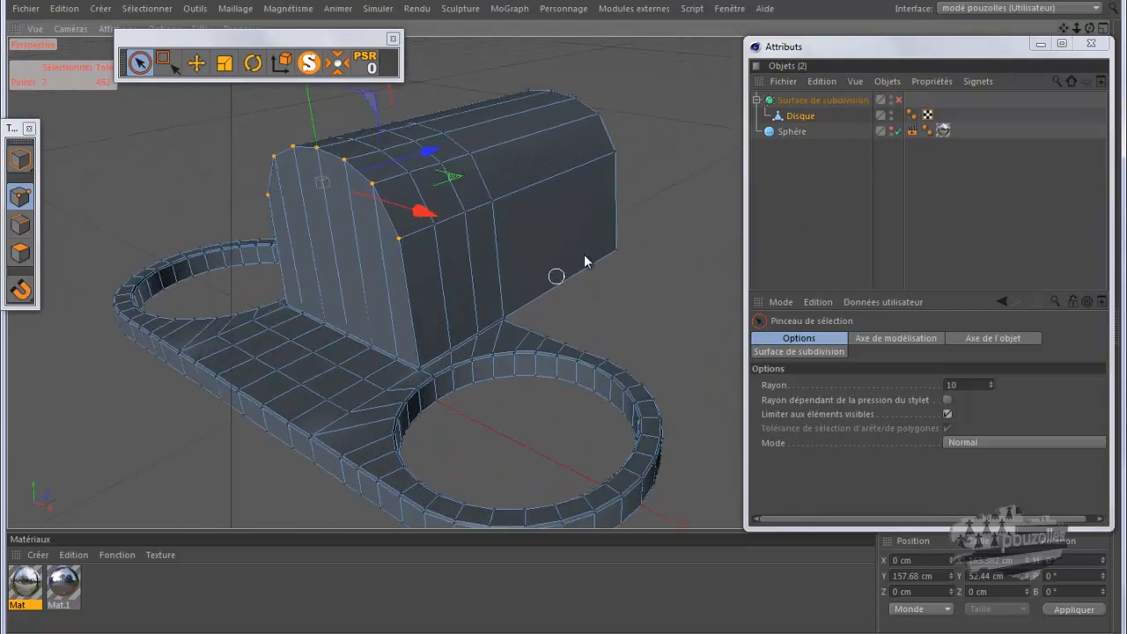
{"action": "left_click", "coordinate": [399, 241]}
{"action": "left_click", "coordinate": [264, 191]}
{"action": "left_click_drag", "start_coordinate": [430, 182], "coordinate": [444, 183]}
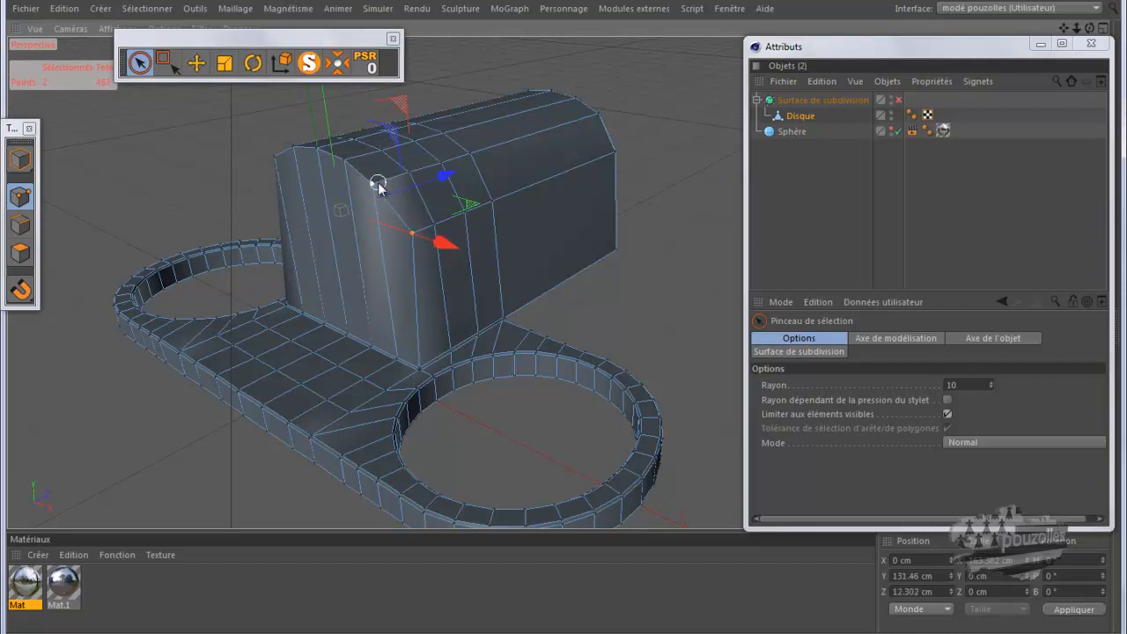
{"action": "left_click", "coordinate": [279, 160]}
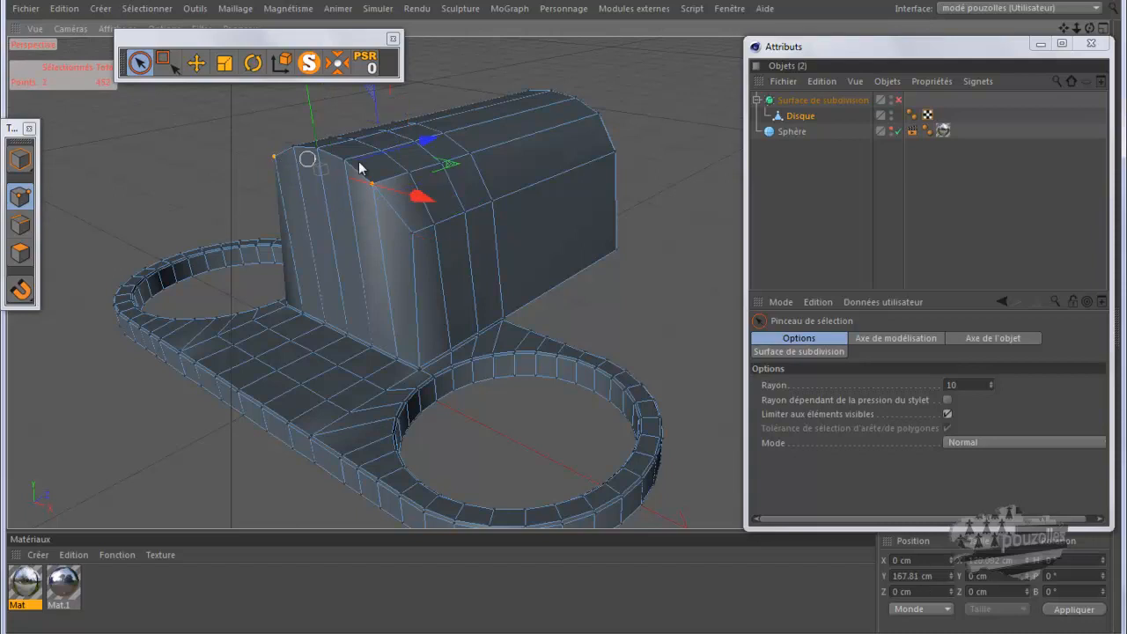
{"action": "left_click_drag", "start_coordinate": [429, 139], "coordinate": [435, 139]}
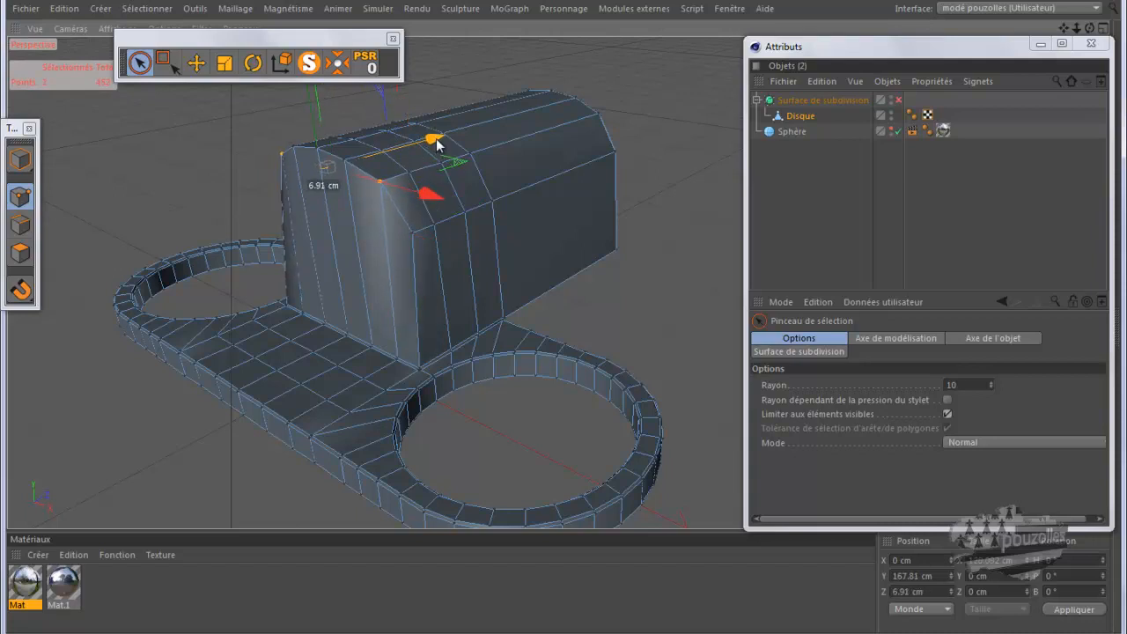
Step: Undo the backward moves of both point pairs on the block's front arch
{"action": "left_click_drag", "start_coordinate": [1090, 28], "coordinate": [565, 315]}
{"action": "left_click", "coordinate": [68, 9]}
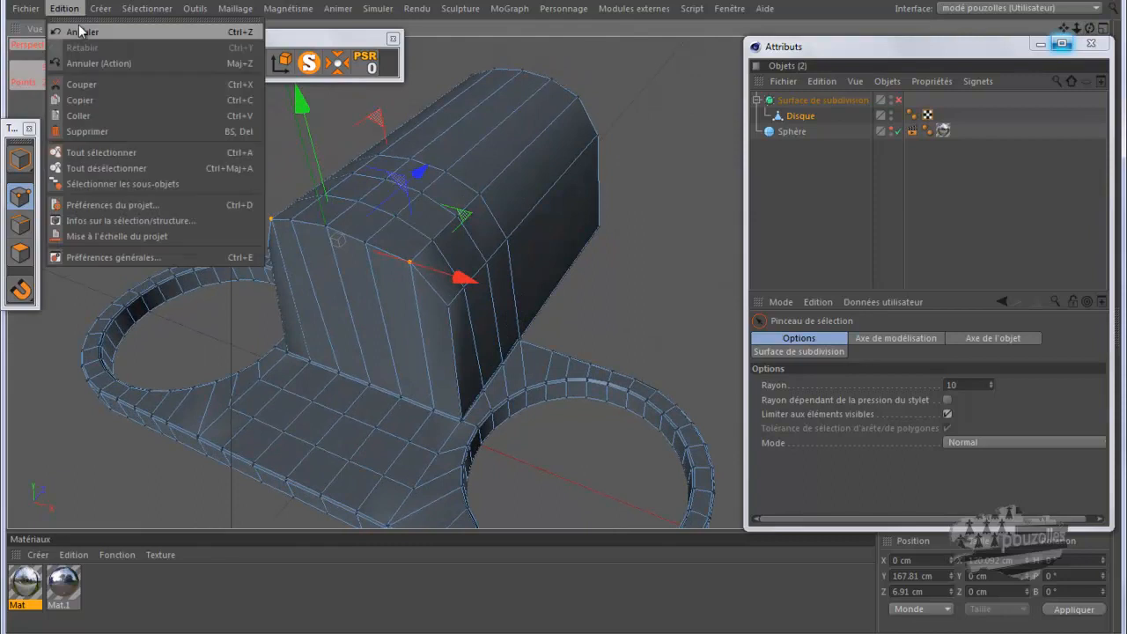
{"action": "left_click", "coordinate": [77, 30]}
{"action": "left_click", "coordinate": [69, 8]}
{"action": "left_click", "coordinate": [77, 30]}
{"action": "left_click", "coordinate": [68, 9]}
{"action": "left_click", "coordinate": [78, 31]}
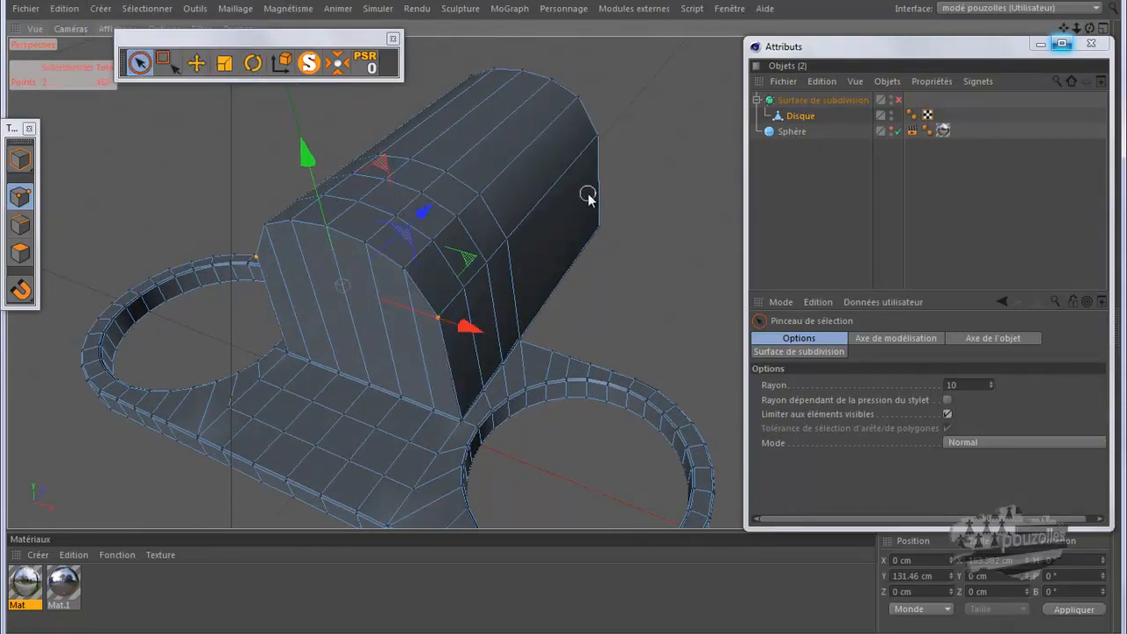
Step: Weld the clustered points at the block's front base corner, beside the ring hole, into a single point
{"action": "scroll", "coordinate": [478, 420], "scroll_direction": "up", "scroll_amount": 5}
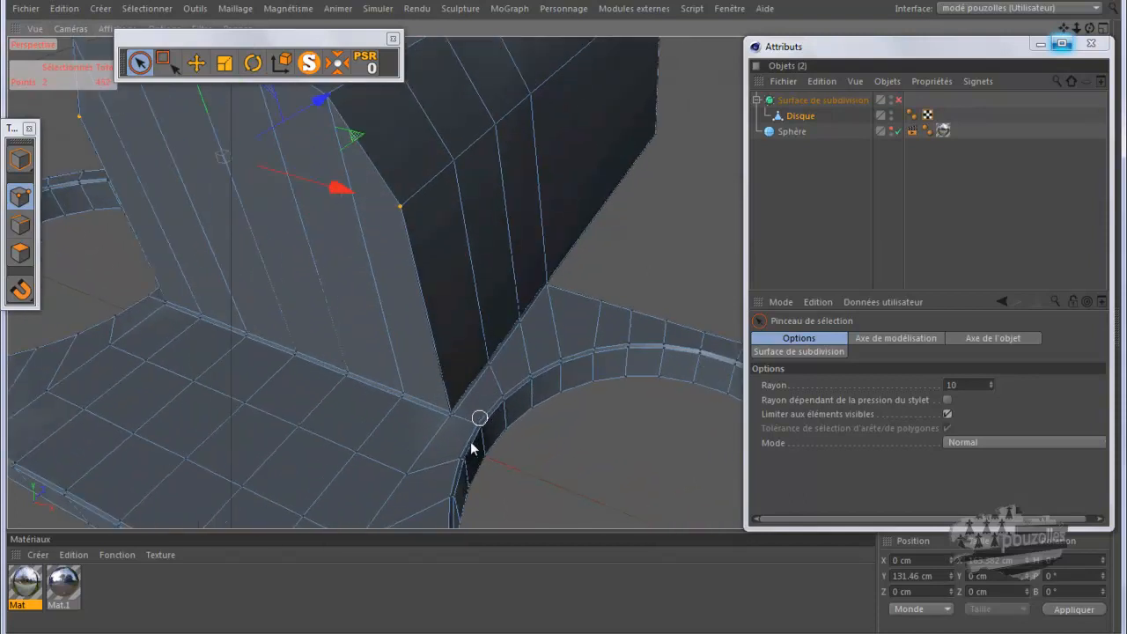
{"action": "scroll", "coordinate": [459, 423], "scroll_direction": "up", "scroll_amount": 5}
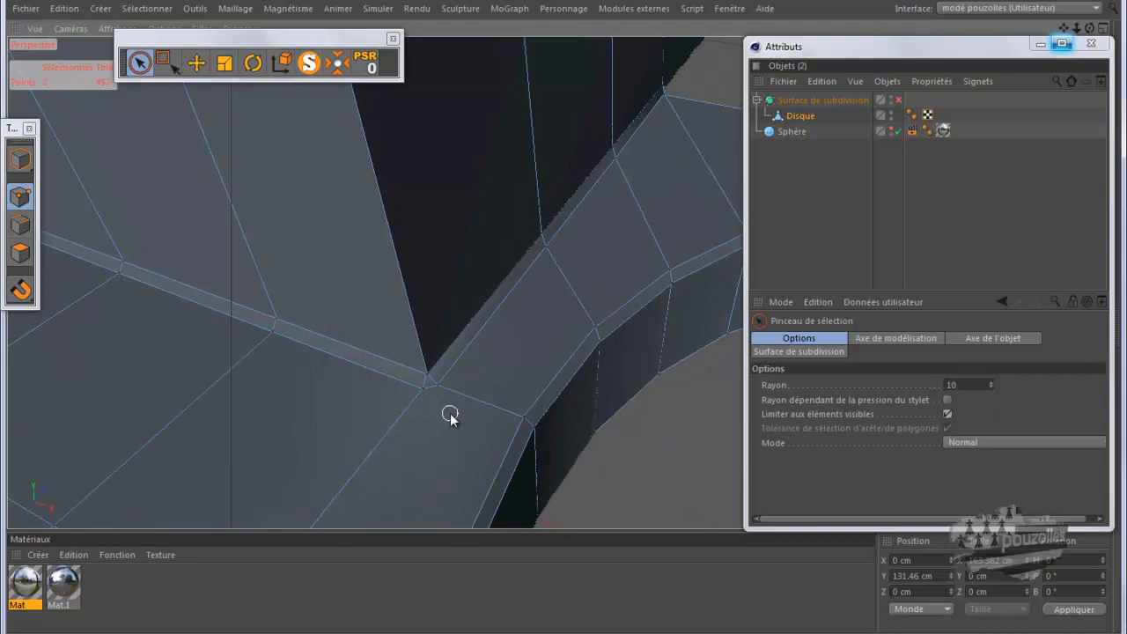
{"action": "left_click", "coordinate": [426, 391]}
{"action": "right_click", "coordinate": [348, 405]}
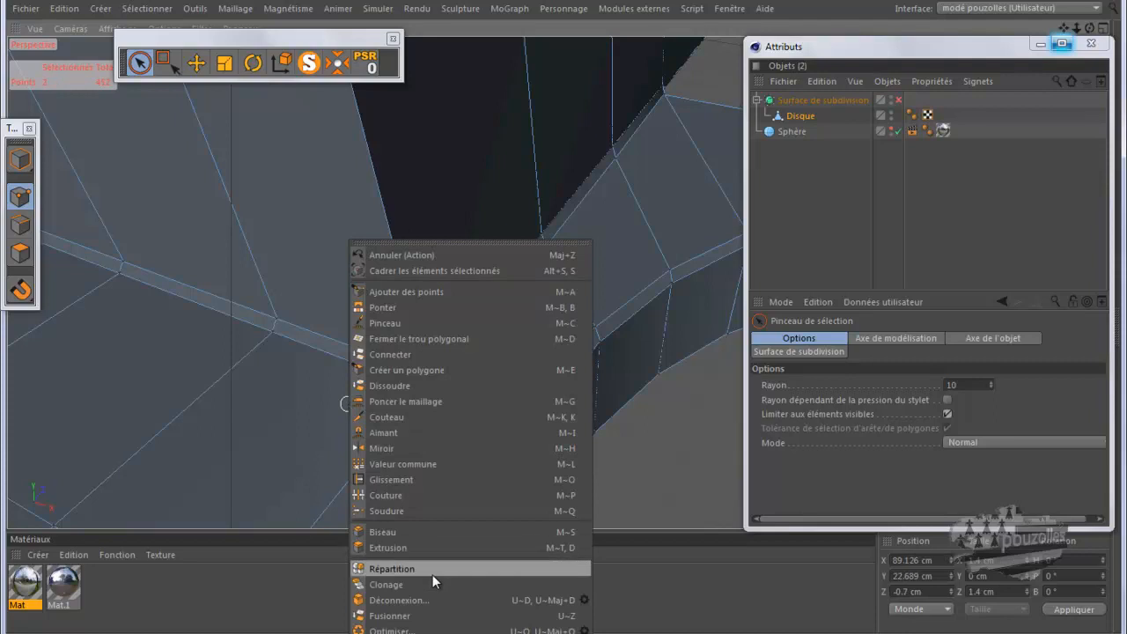
{"action": "left_click", "coordinate": [387, 510]}
{"action": "left_click", "coordinate": [433, 415]}
{"action": "left_click_drag", "start_coordinate": [464, 406], "coordinate": [723, 305], "text": "alt"}
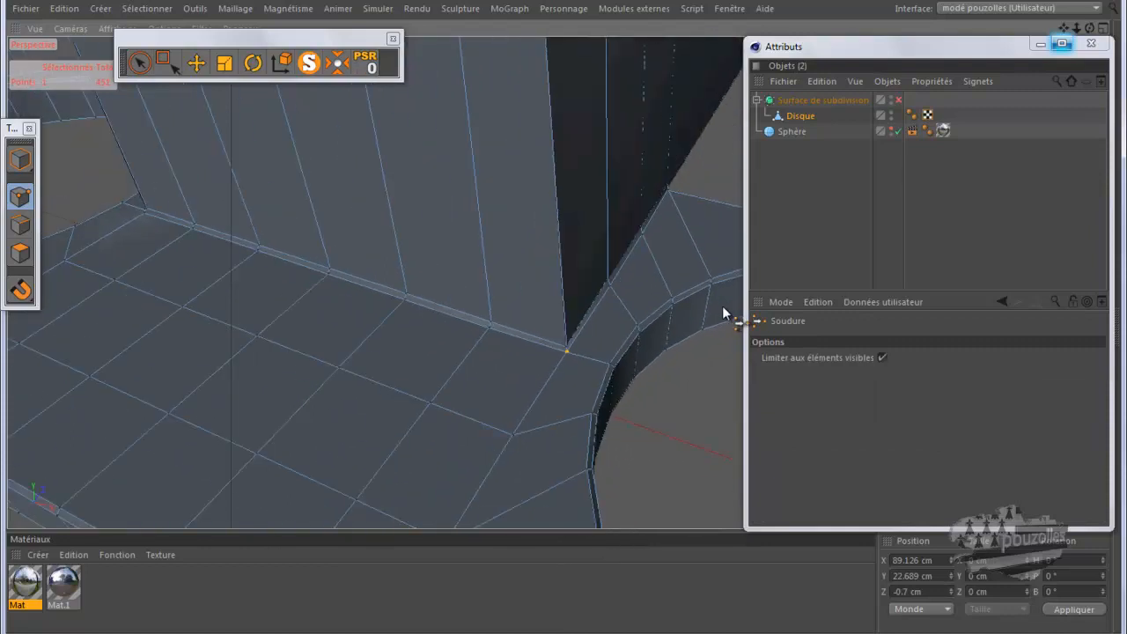
Step: Weld the clustered points at the block's other front base corner, beside the second ring hole, into a single point
{"action": "left_click_drag", "start_coordinate": [566, 324], "coordinate": [541, 331], "text": "alt"}
{"action": "scroll", "coordinate": [734, 214], "scroll_direction": "down", "scroll_amount": 3}
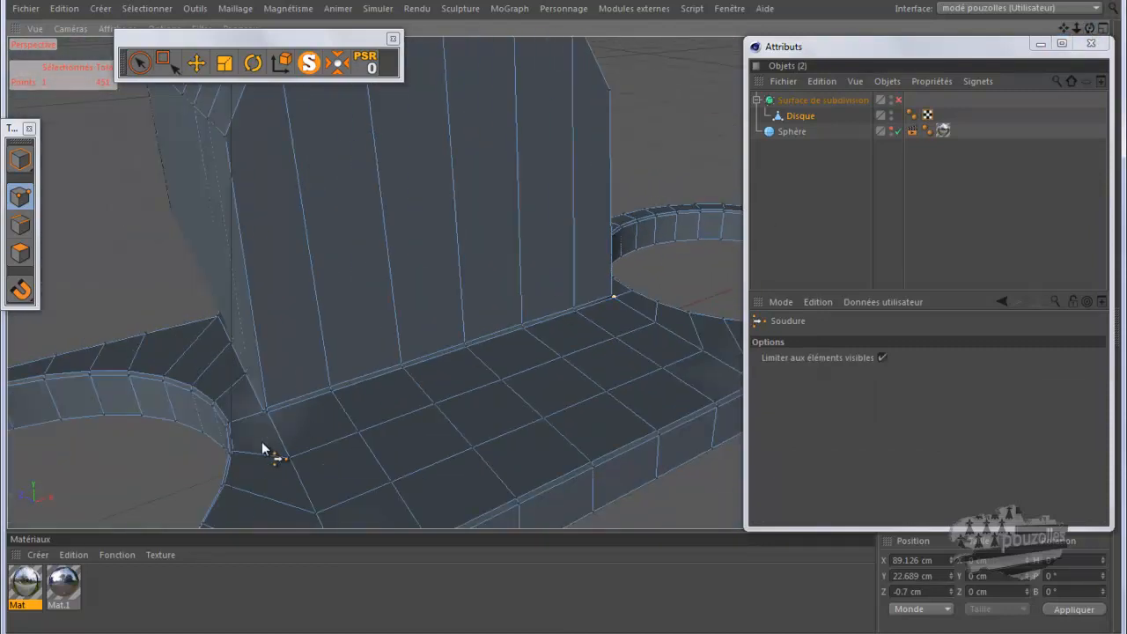
{"action": "scroll", "coordinate": [257, 439], "scroll_direction": "up", "scroll_amount": 3}
{"action": "key", "text": "9"}
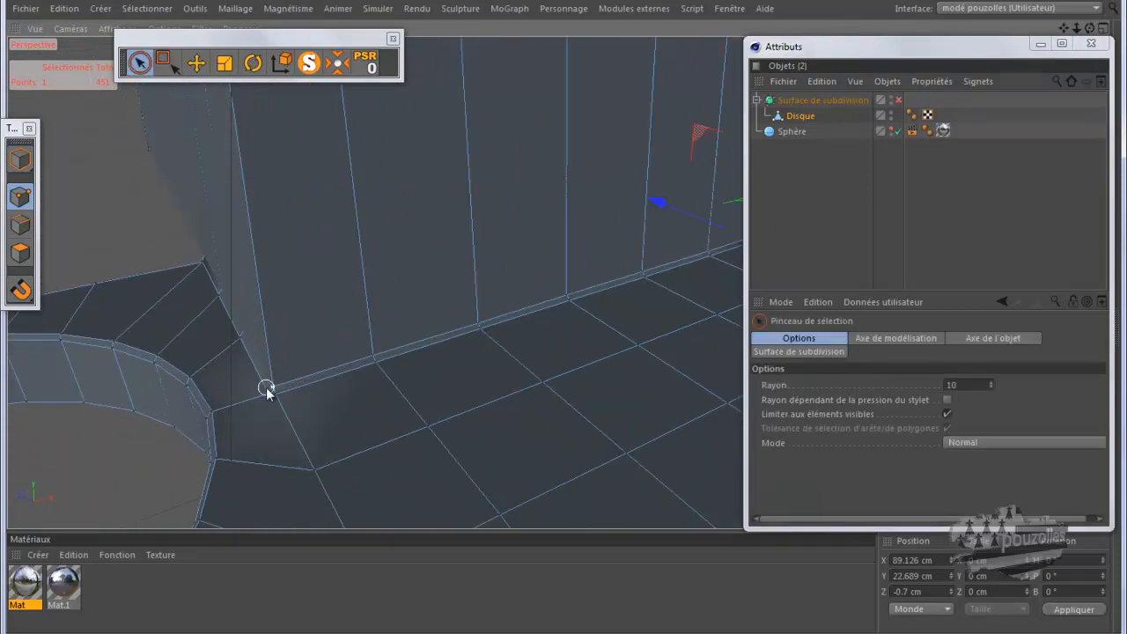
{"action": "left_click", "coordinate": [271, 392]}
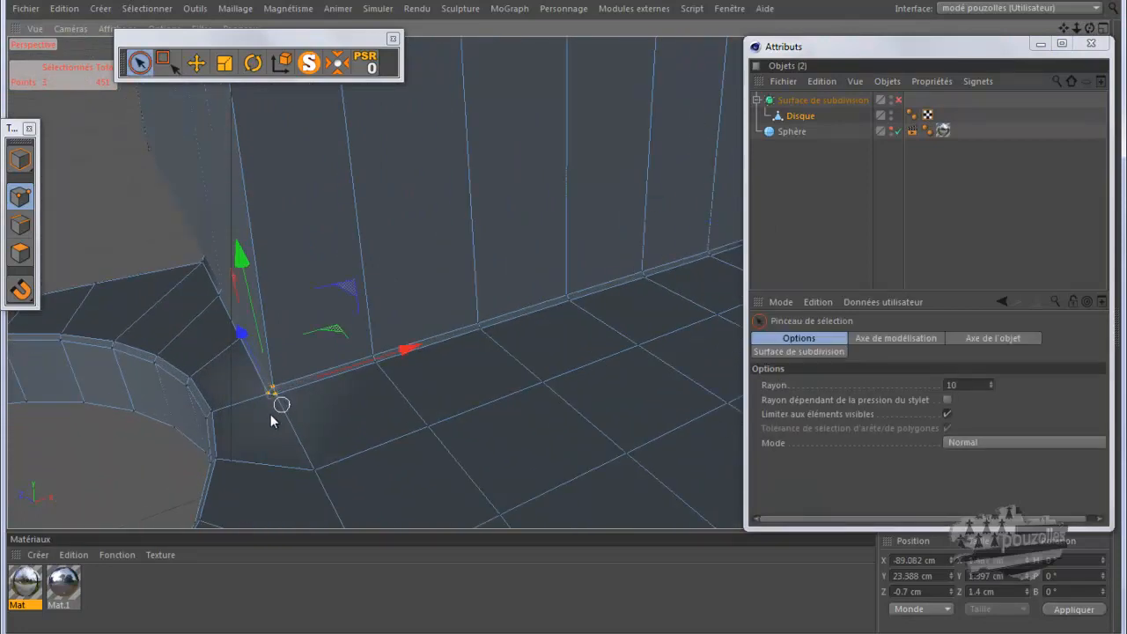
{"action": "key", "text": "m"}
{"action": "key", "text": "q"}
{"action": "left_click", "coordinate": [267, 403]}
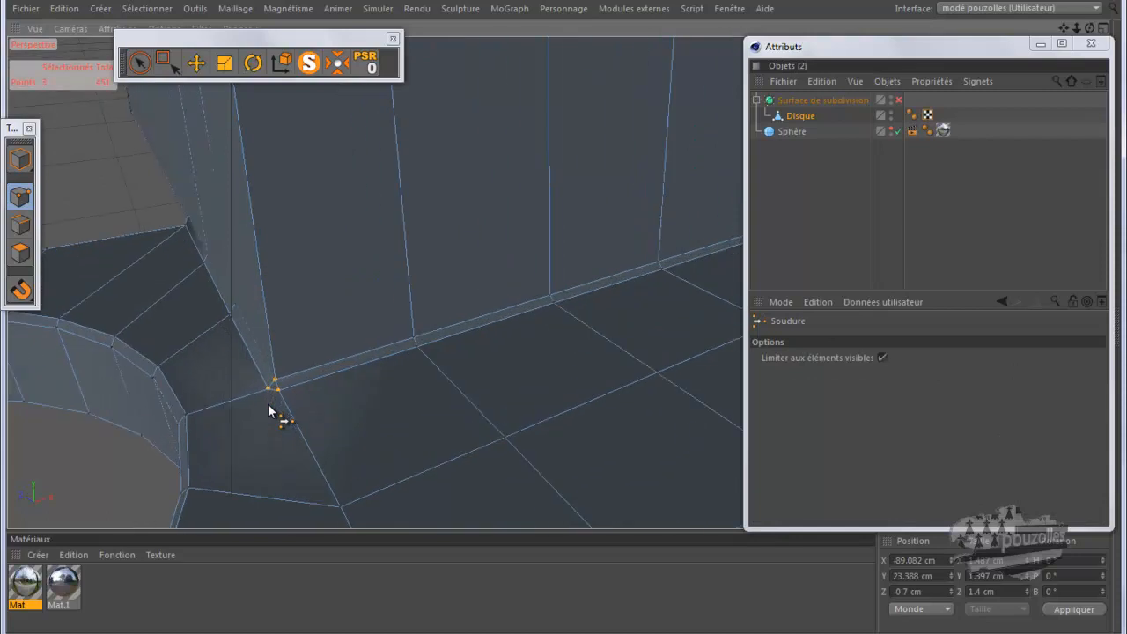
{"action": "key", "text": "9"}
{"action": "left_click", "coordinate": [263, 393]}
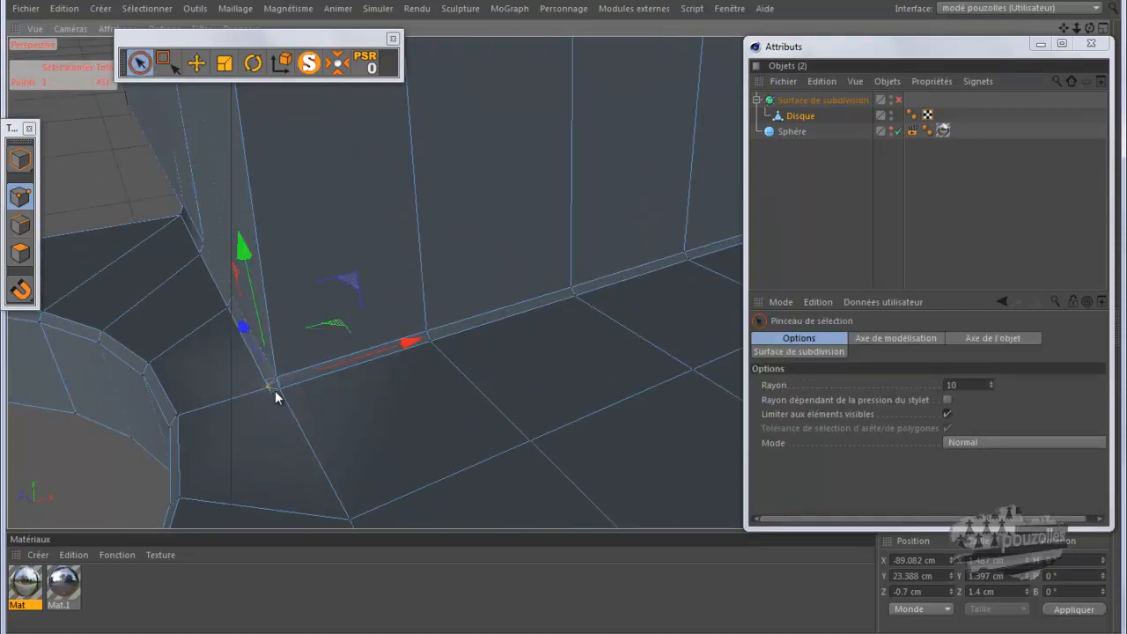
{"action": "key", "text": "m"}
{"action": "key", "text": "q"}
{"action": "scroll", "coordinate": [270, 407], "scroll_direction": "down", "scroll_amount": 10}
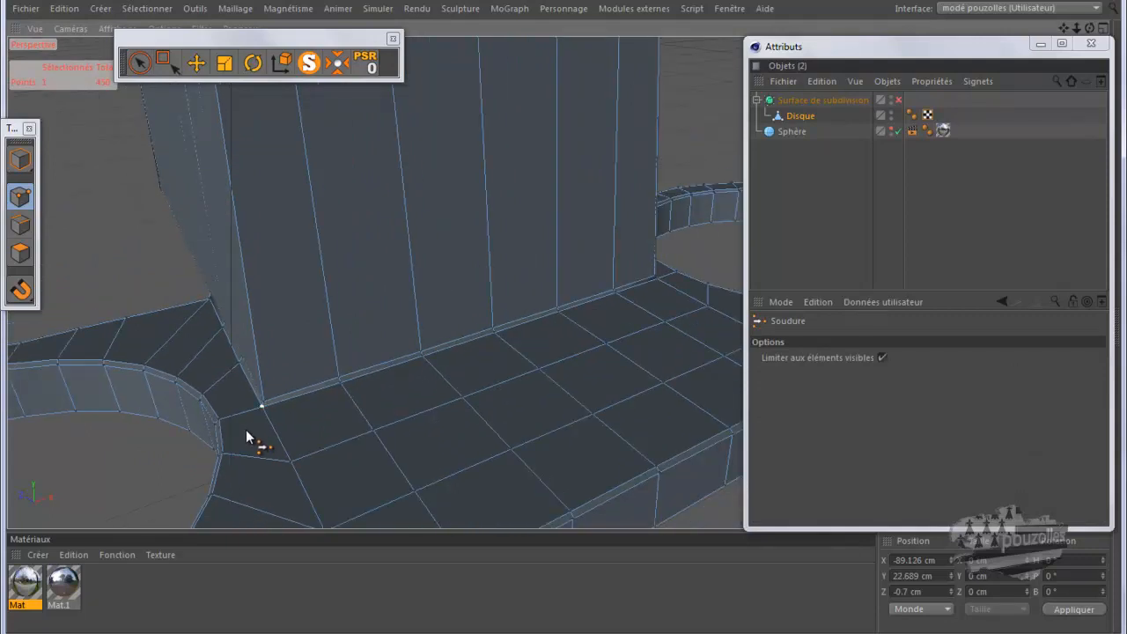
{"action": "scroll", "coordinate": [245, 430], "scroll_direction": "down", "scroll_amount": 6}
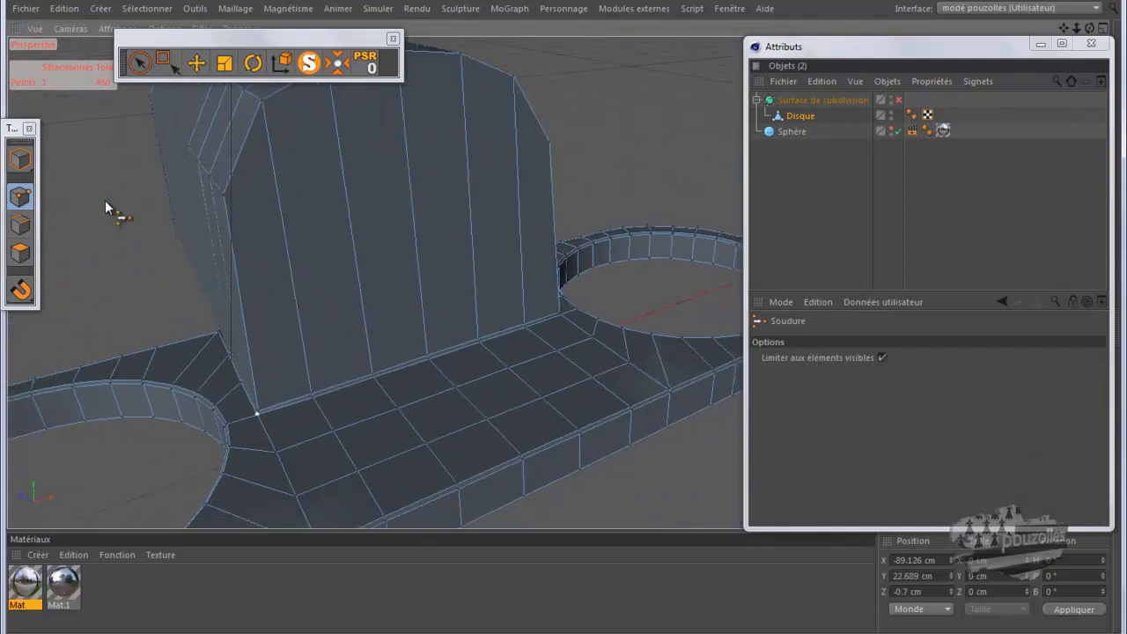
Step: Bevel the side and arched top edges outlining the block's front face with a 3.3 cm chamfer offset
{"action": "left_click", "coordinate": [21, 225]}
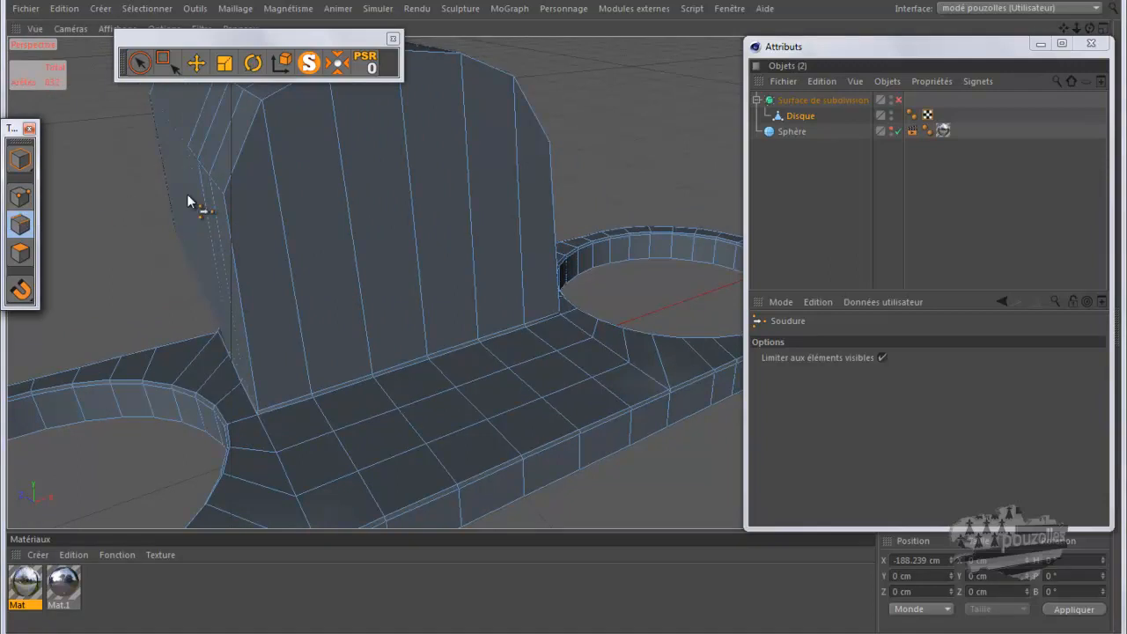
{"action": "left_click", "coordinate": [196, 63]}
{"action": "left_click", "coordinate": [235, 236]}
{"action": "left_click", "coordinate": [253, 143], "text": "shift"}
{"action": "left_click", "coordinate": [276, 89], "text": "shift"}
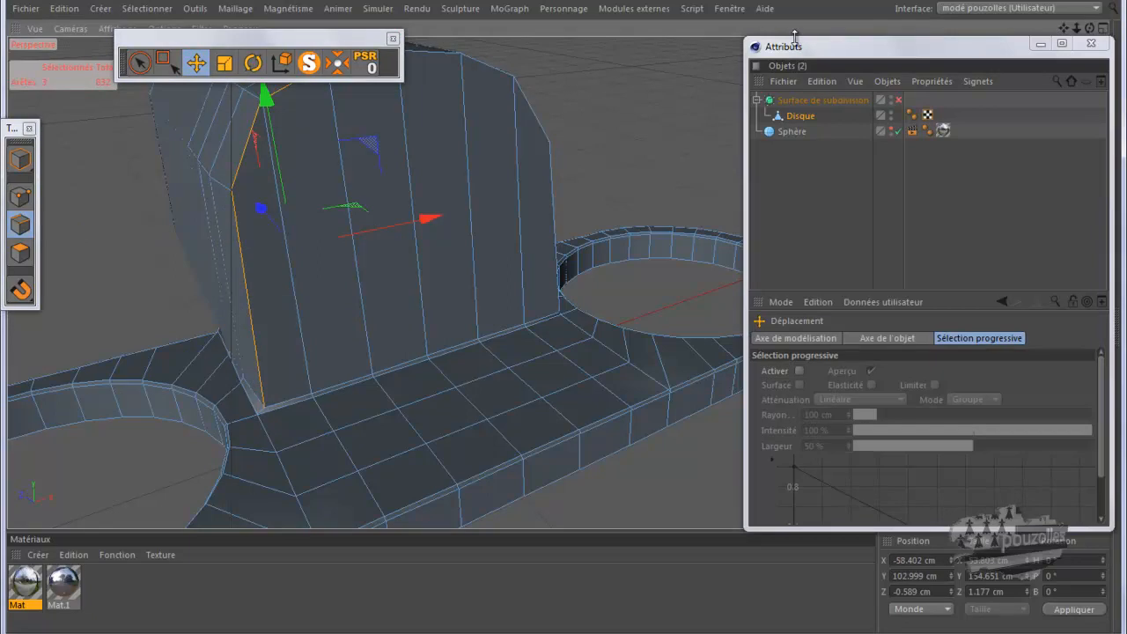
{"action": "left_click_drag", "start_coordinate": [1064, 30], "coordinate": [486, 150]}
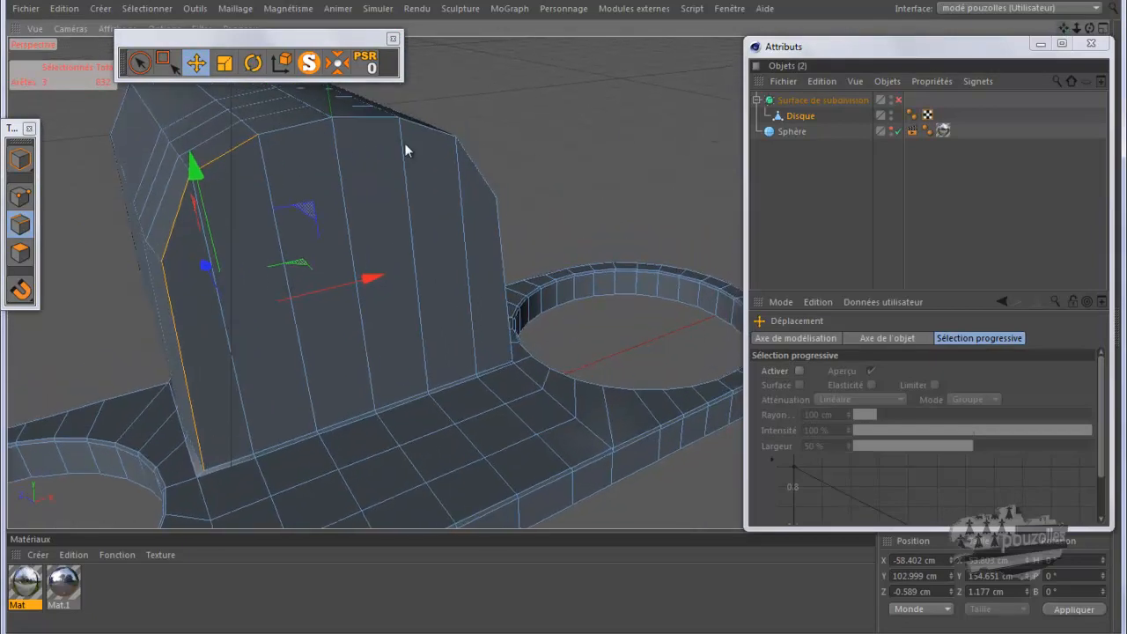
{"action": "left_click", "coordinate": [324, 120], "text": "shift"}
{"action": "left_click", "coordinate": [361, 118], "text": "shift"}
{"action": "left_click", "coordinate": [414, 123], "text": "shift"}
{"action": "left_click", "coordinate": [472, 163], "text": "shift"}
{"action": "left_click", "coordinate": [504, 217], "text": "shift"}
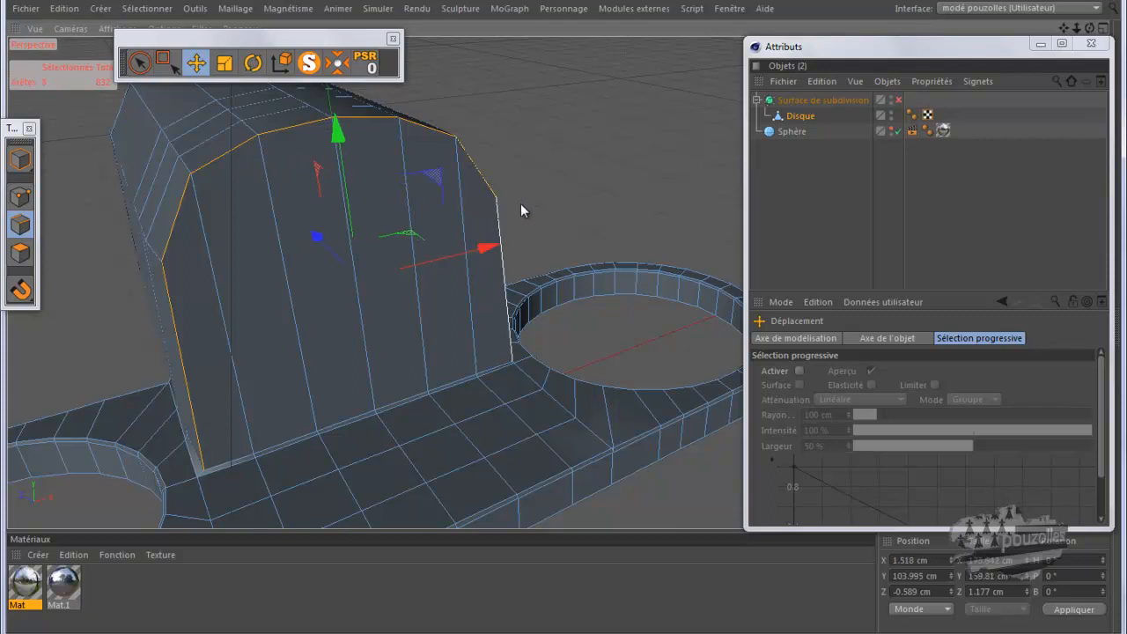
{"action": "right_click", "coordinate": [594, 103]}
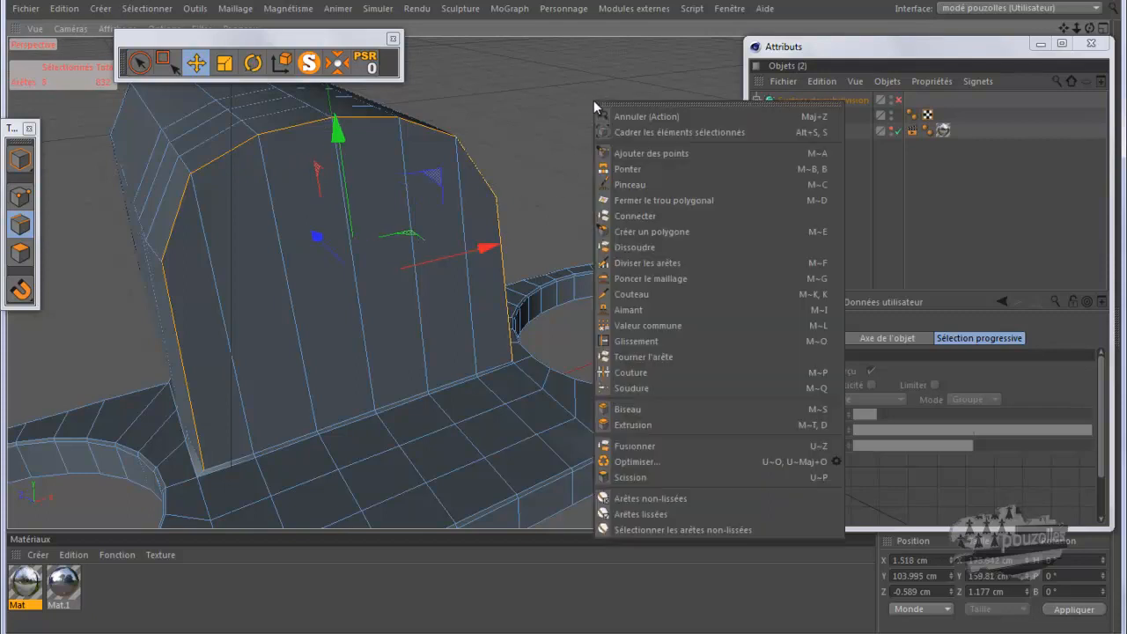
{"action": "left_click", "coordinate": [647, 408]}
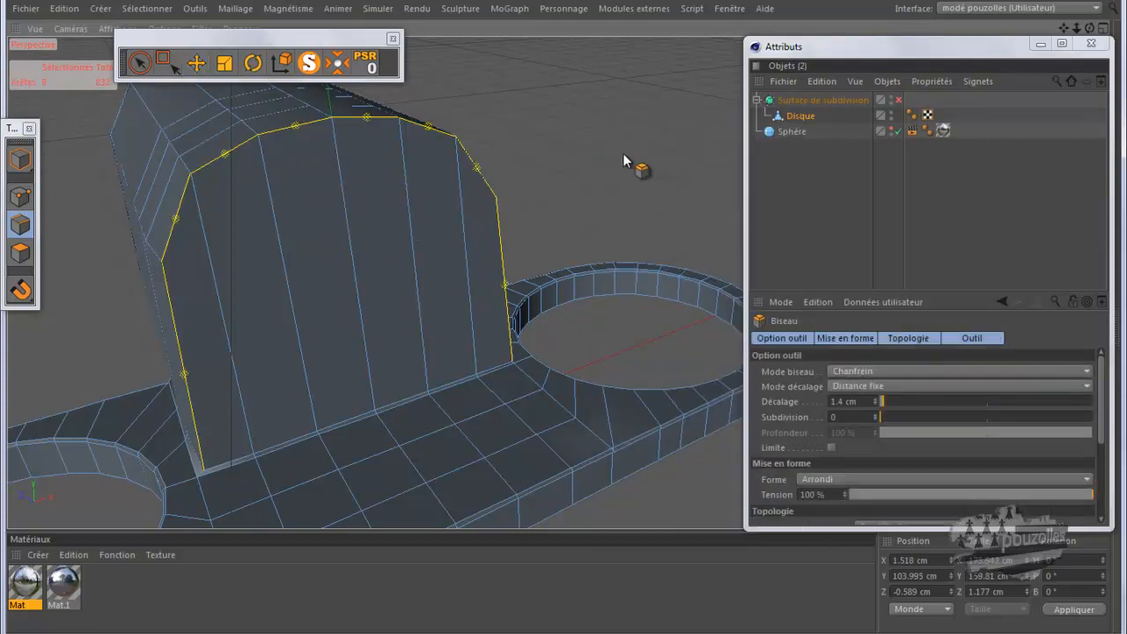
{"action": "left_click_drag", "start_coordinate": [618, 153], "coordinate": [564, 317]}
Step: Weld the extra bevel point at the block's front base corner onto the corner point on the plate
{"action": "scroll", "coordinate": [190, 488], "scroll_direction": "up", "scroll_amount": 5}
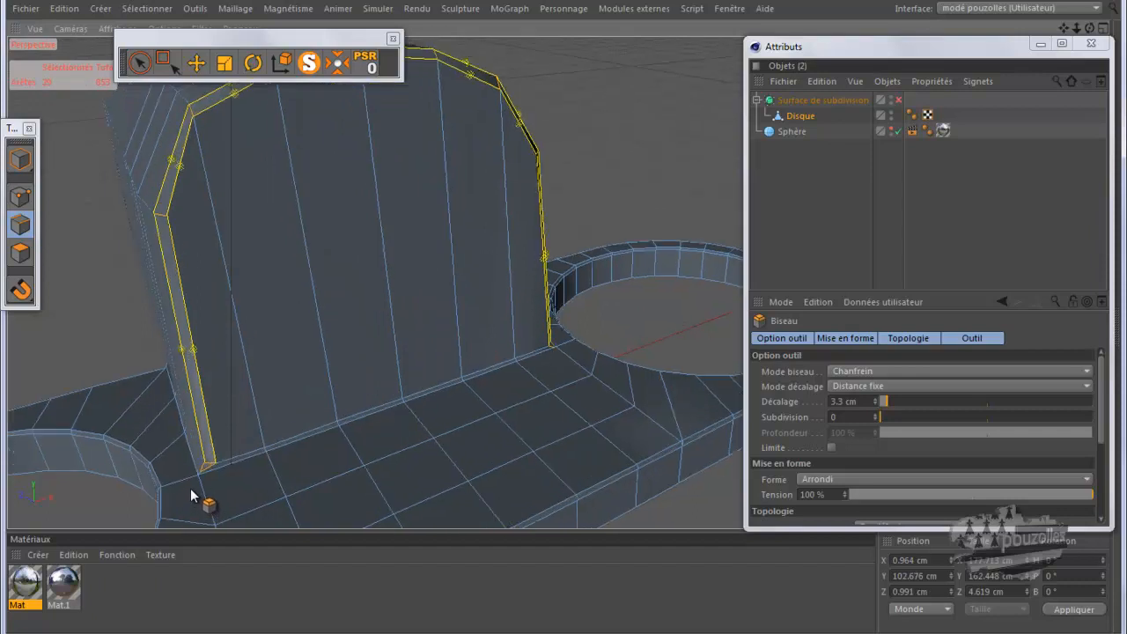
{"action": "scroll", "coordinate": [192, 476], "scroll_direction": "up", "scroll_amount": 4}
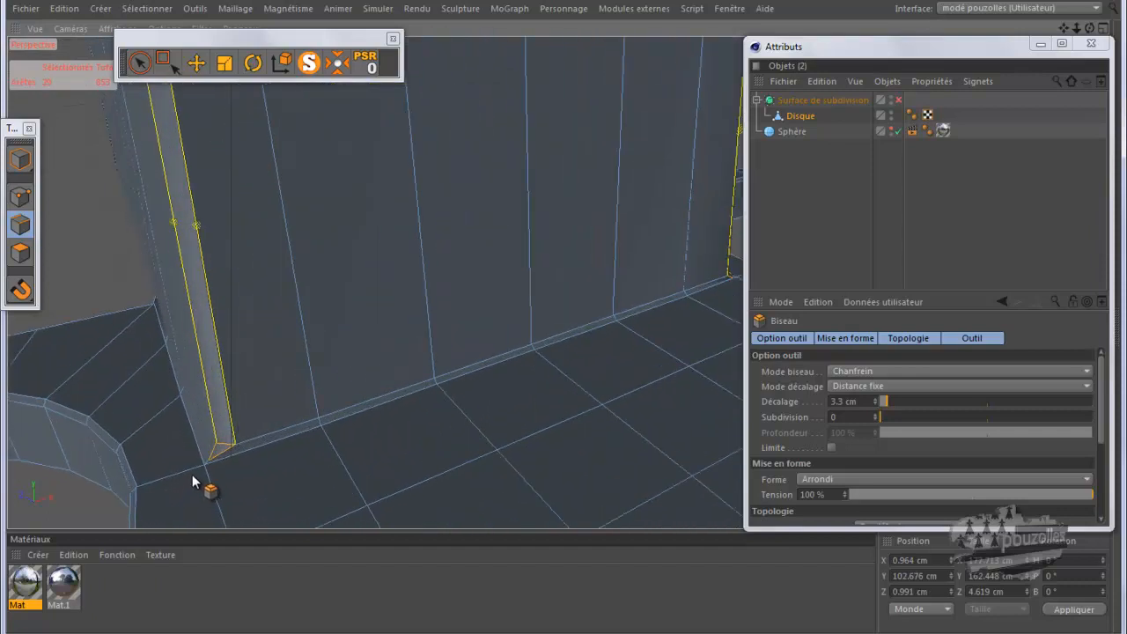
{"action": "left_click", "coordinate": [19, 194]}
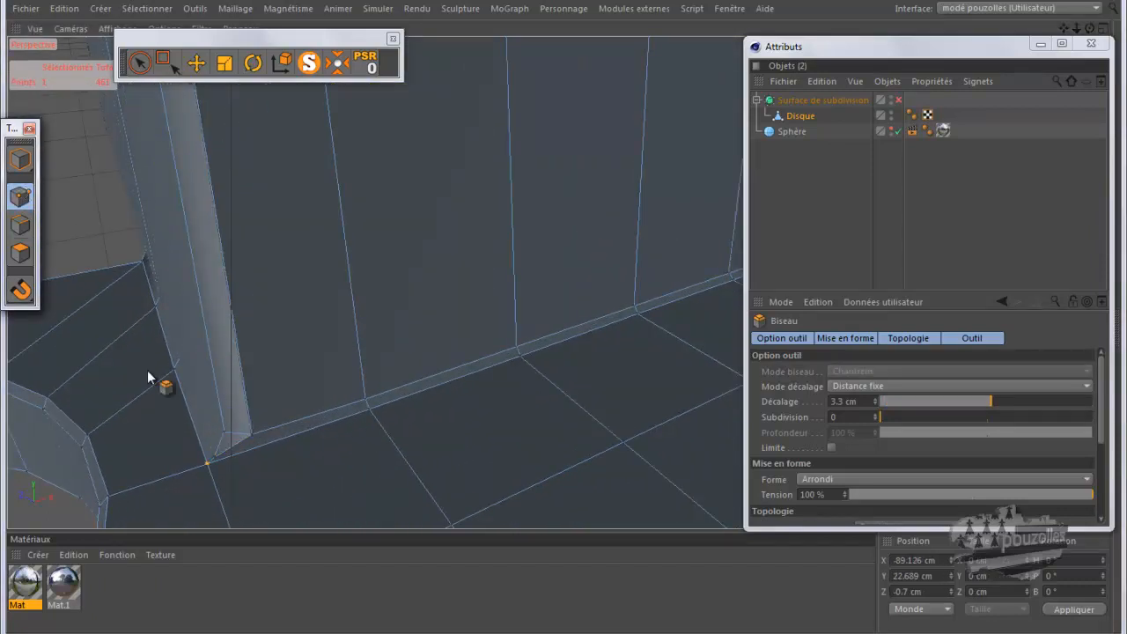
{"action": "scroll", "coordinate": [232, 475], "scroll_direction": "up", "scroll_amount": 2}
{"action": "scroll", "coordinate": [232, 472], "scroll_direction": "up", "scroll_amount": 2}
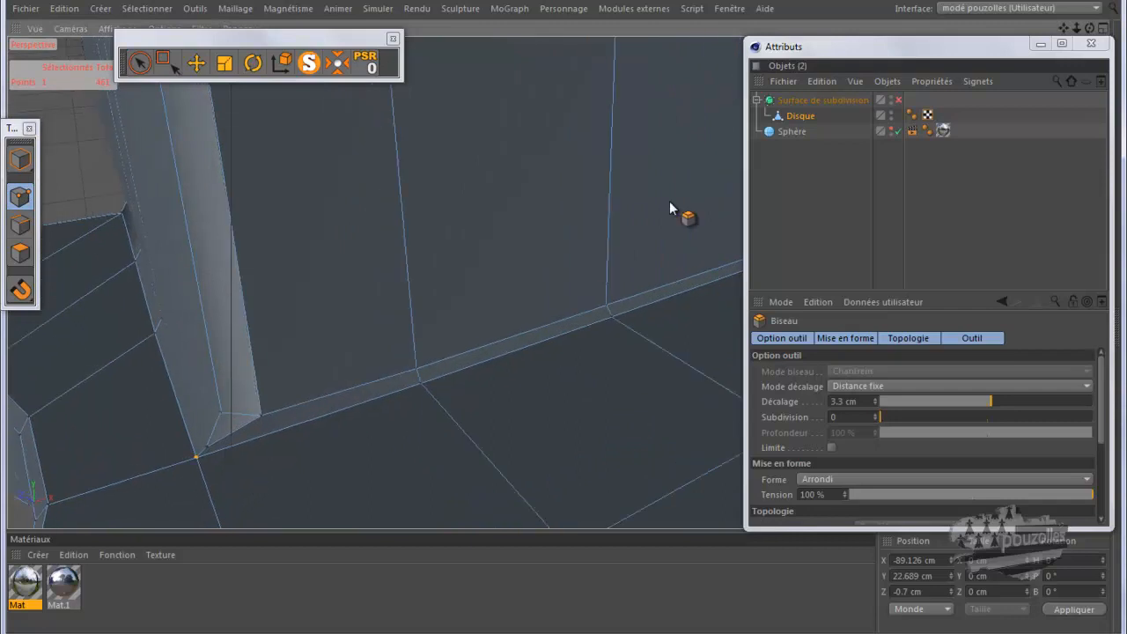
{"action": "left_click_drag", "start_coordinate": [1089, 28], "coordinate": [568, 318]}
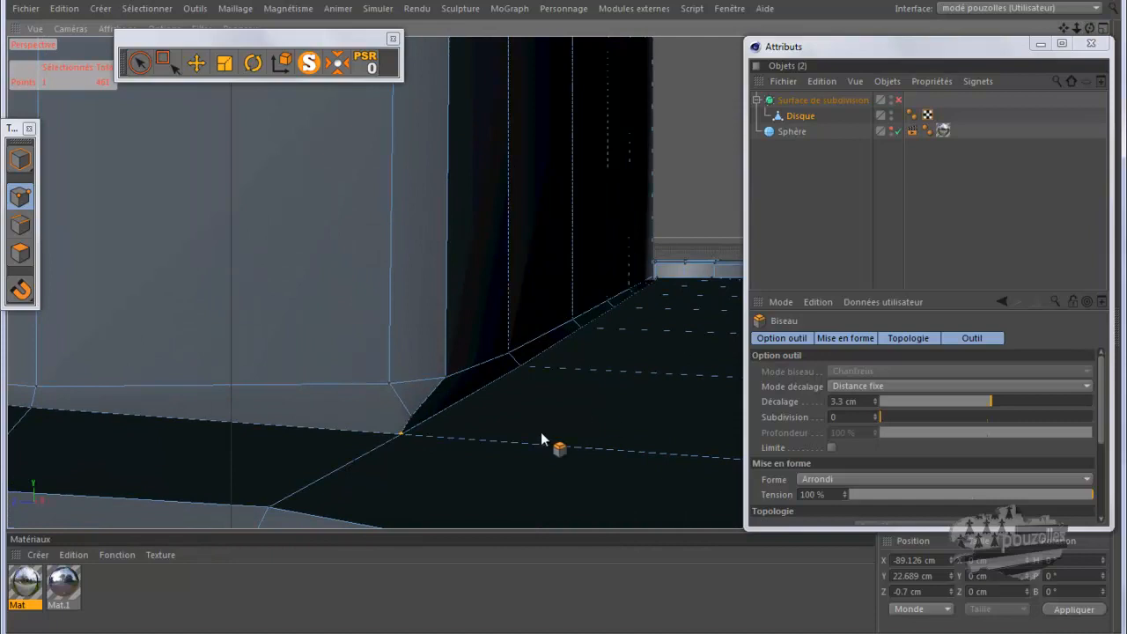
{"action": "left_click", "coordinate": [138, 62]}
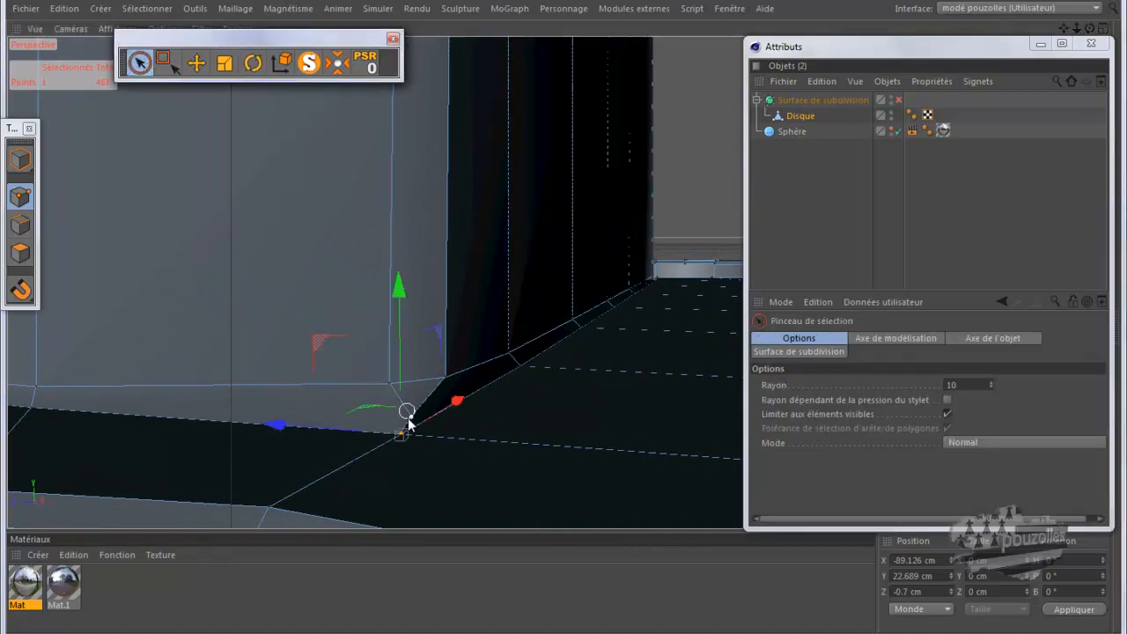
{"action": "left_click_drag", "start_coordinate": [399, 438], "coordinate": [400, 460]}
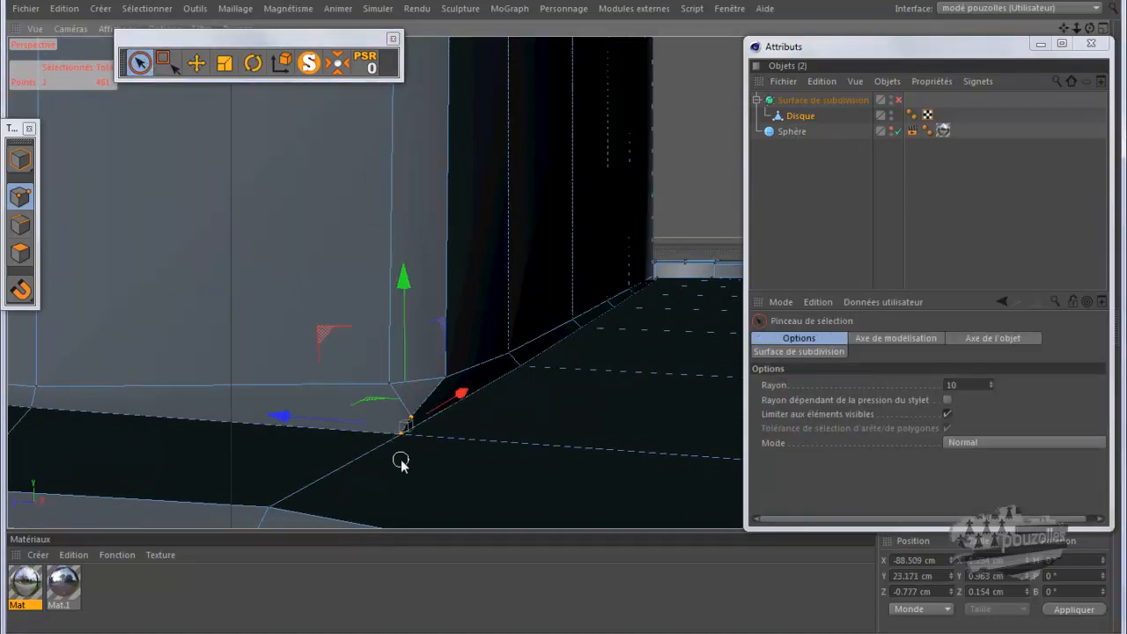
{"action": "right_click", "coordinate": [403, 461]}
{"action": "left_click", "coordinate": [443, 508]}
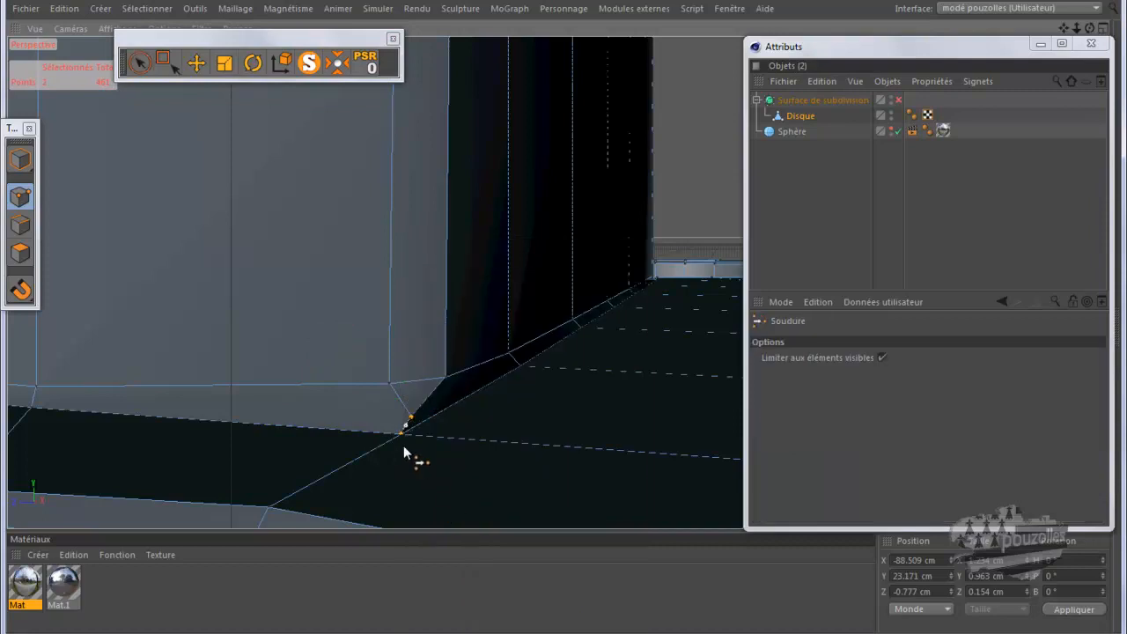
{"action": "left_click", "coordinate": [402, 437]}
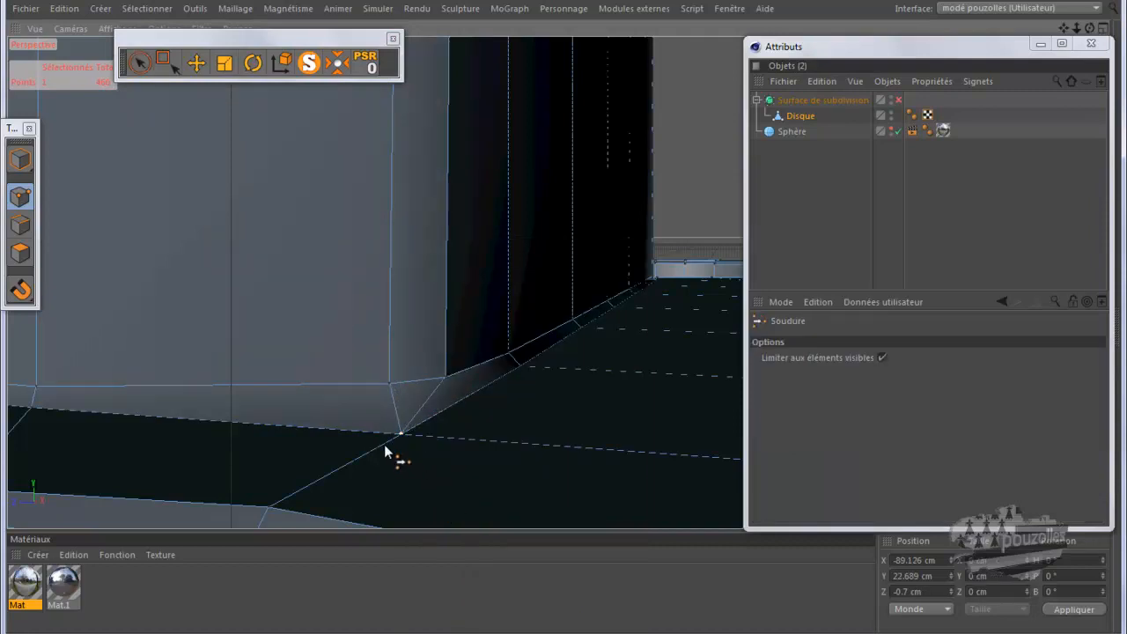
Step: Undo the last weld at the block's front base corner
{"action": "scroll", "coordinate": [258, 442], "scroll_direction": "down", "scroll_amount": 4}
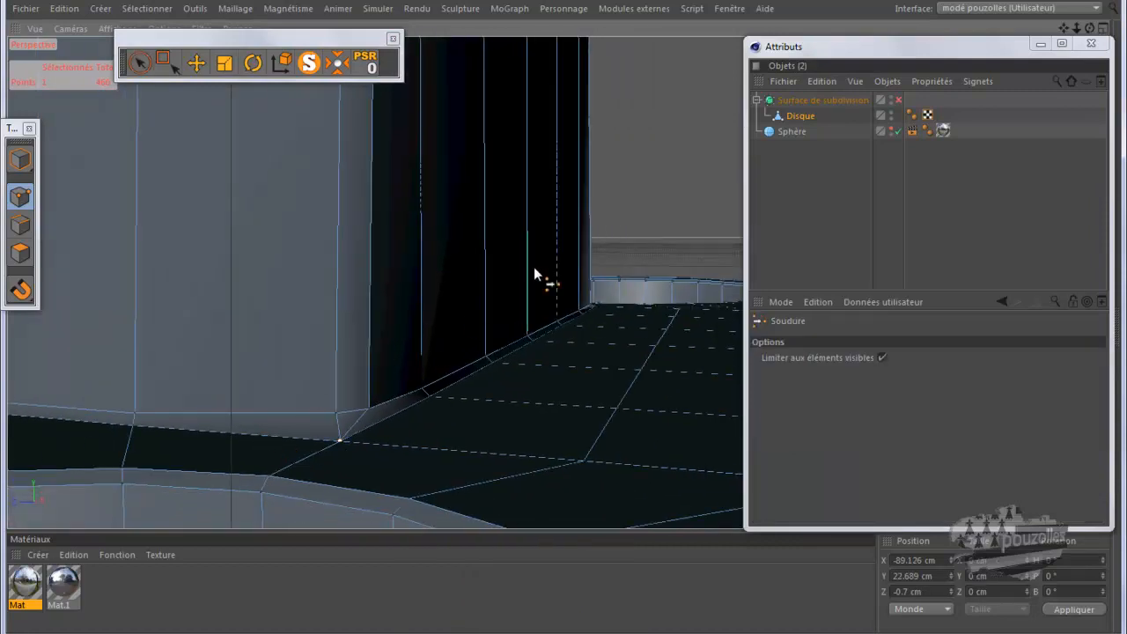
{"action": "left_click_drag", "start_coordinate": [561, 319], "coordinate": [563, 316]}
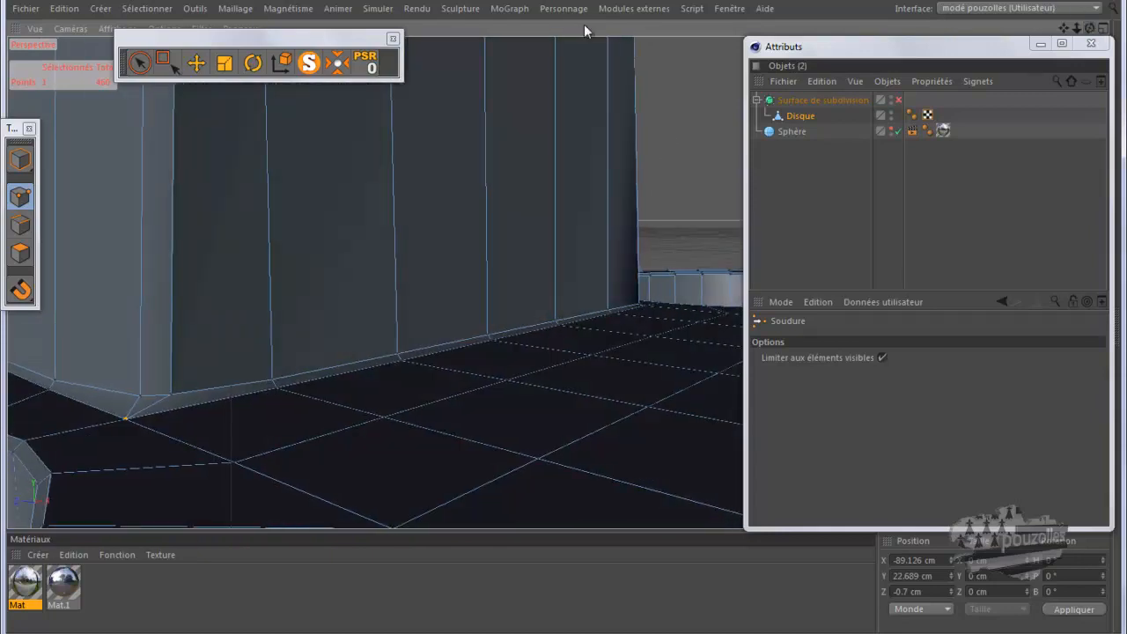
{"action": "left_click", "coordinate": [64, 8]}
{"action": "left_click", "coordinate": [85, 32]}
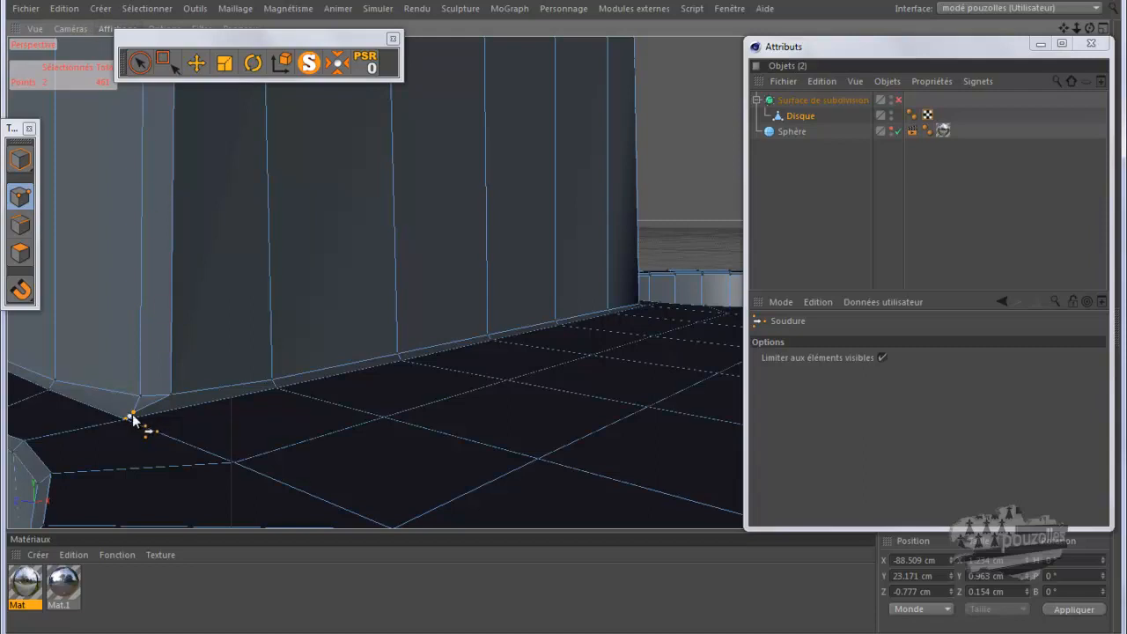
Step: Delete the extra bevel point just above the block's front base corner
{"action": "left_click", "coordinate": [196, 63]}
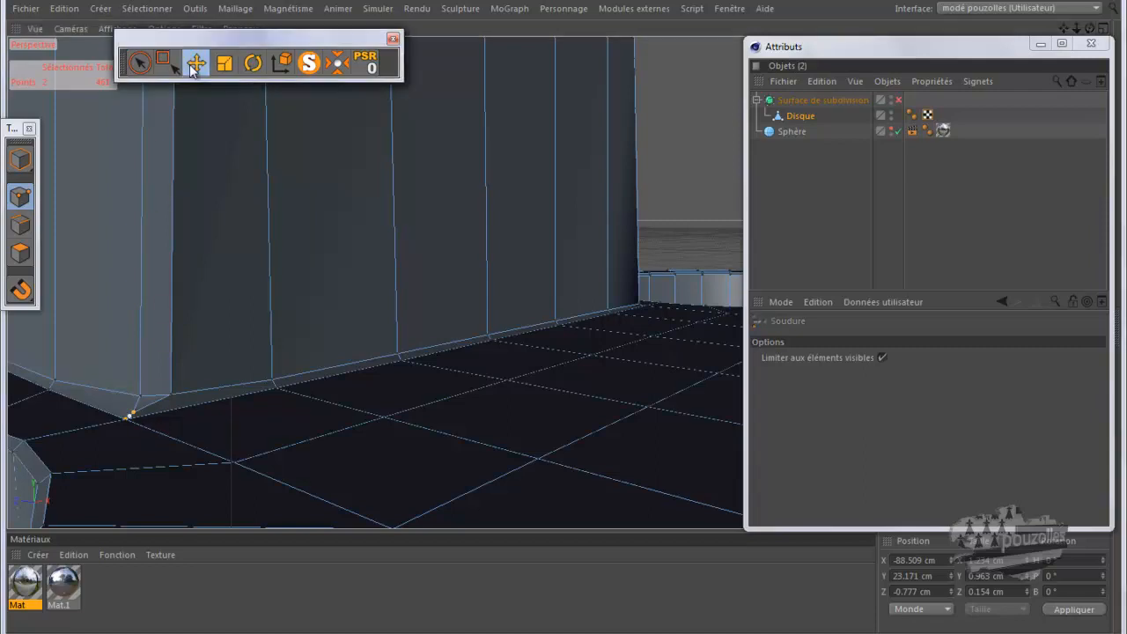
{"action": "left_click", "coordinate": [136, 414]}
{"action": "key", "text": "Delete"}
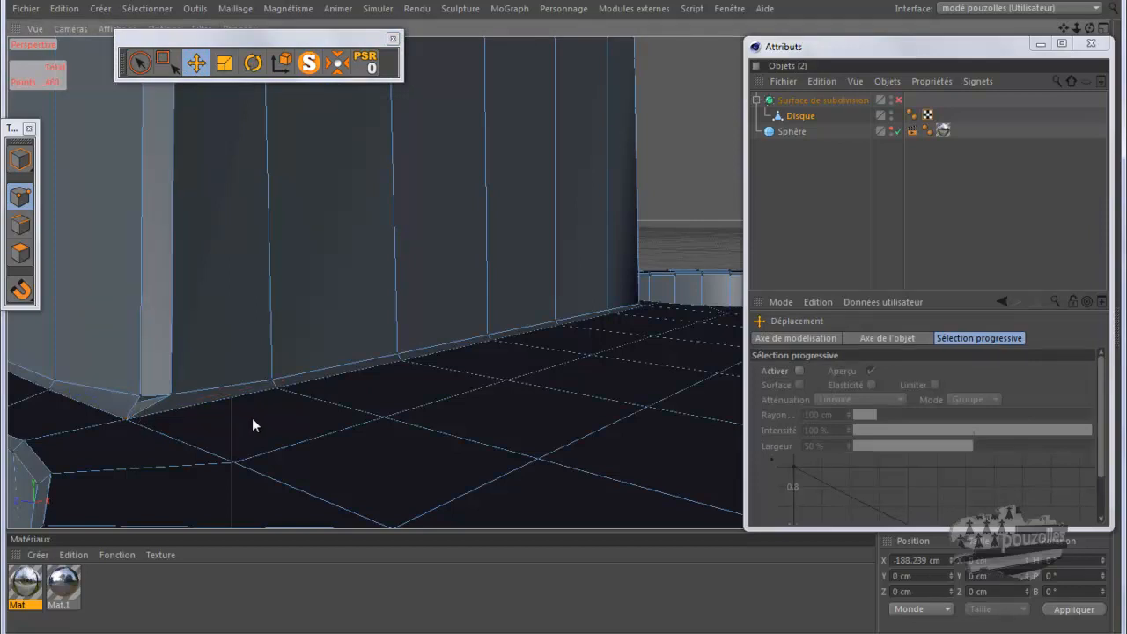
Step: Undo the deletion of the extra bevel point at the block's front base corner
{"action": "scroll", "coordinate": [225, 391], "scroll_direction": "up", "scroll_amount": 2}
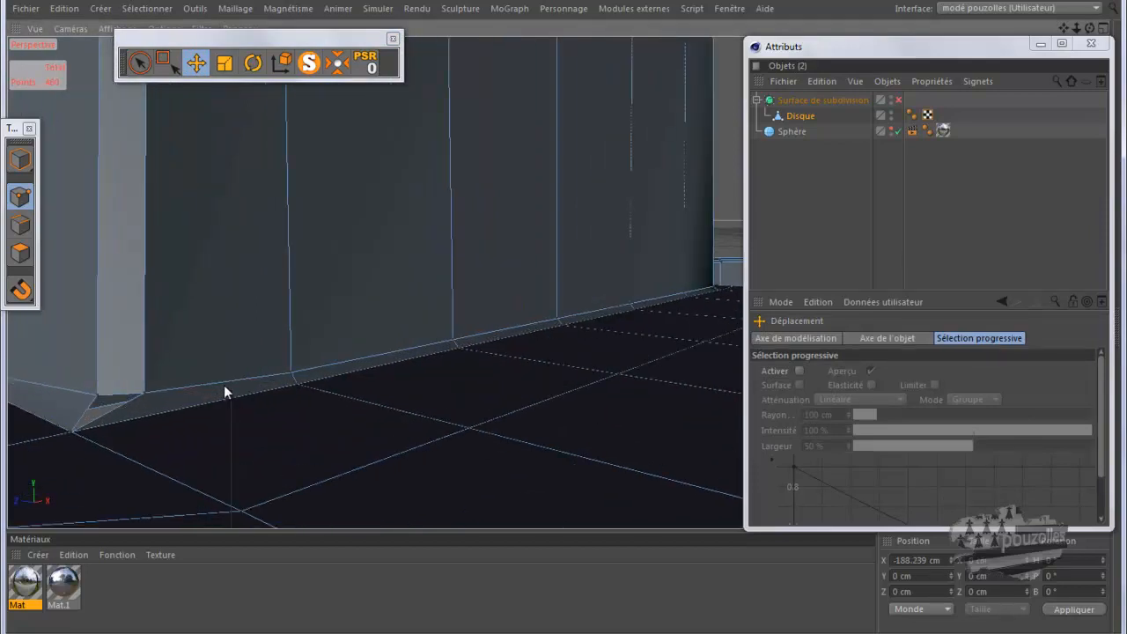
{"action": "scroll", "coordinate": [565, 315], "scroll_direction": "up", "scroll_amount": 4}
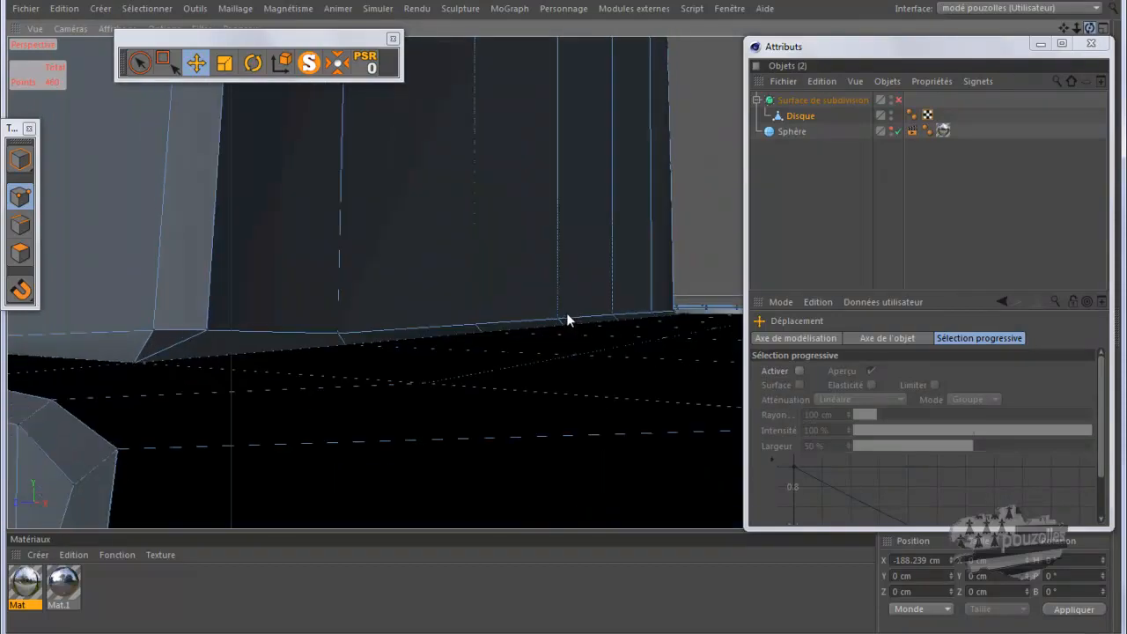
{"action": "scroll", "coordinate": [564, 317], "scroll_direction": "up", "scroll_amount": 5}
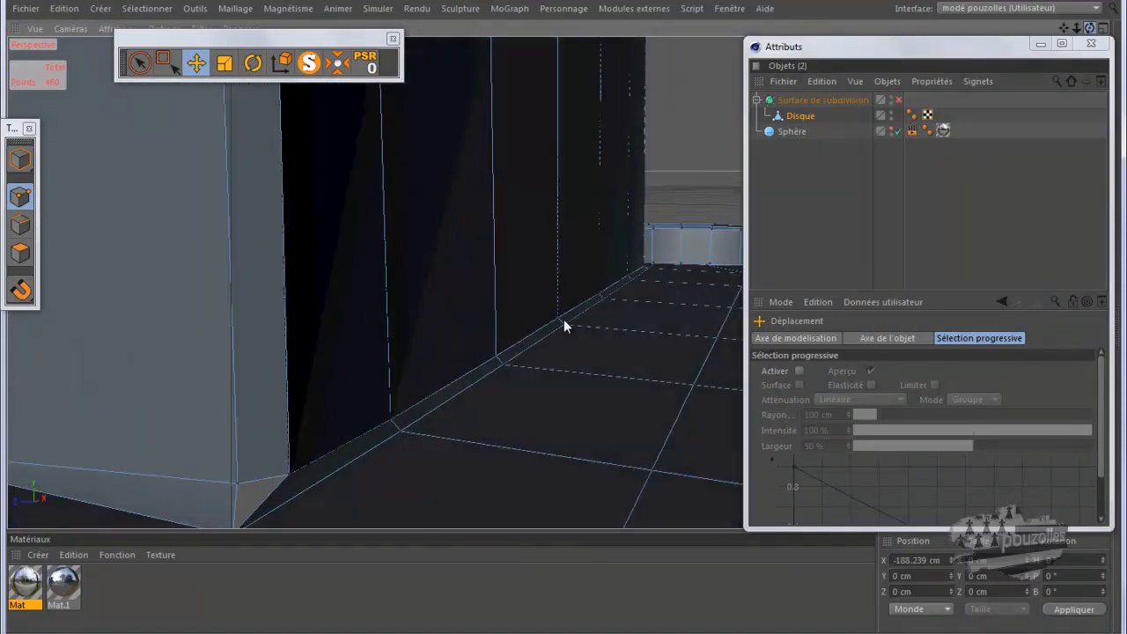
{"action": "scroll", "coordinate": [564, 315], "scroll_direction": "up", "scroll_amount": 5}
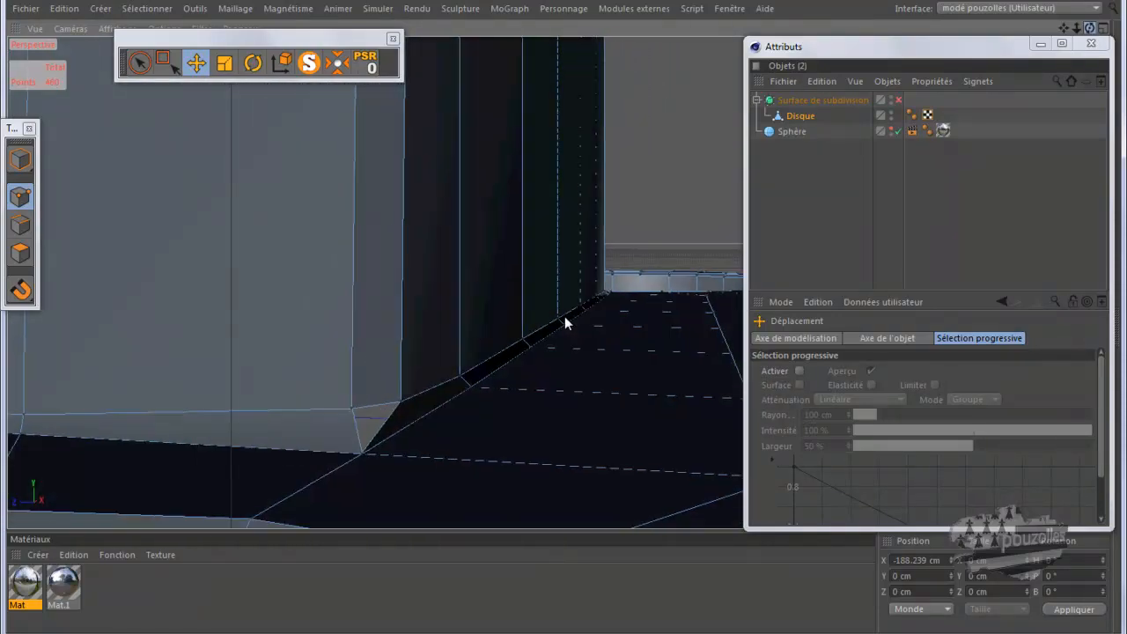
{"action": "scroll", "coordinate": [564, 316], "scroll_direction": "up", "scroll_amount": 4}
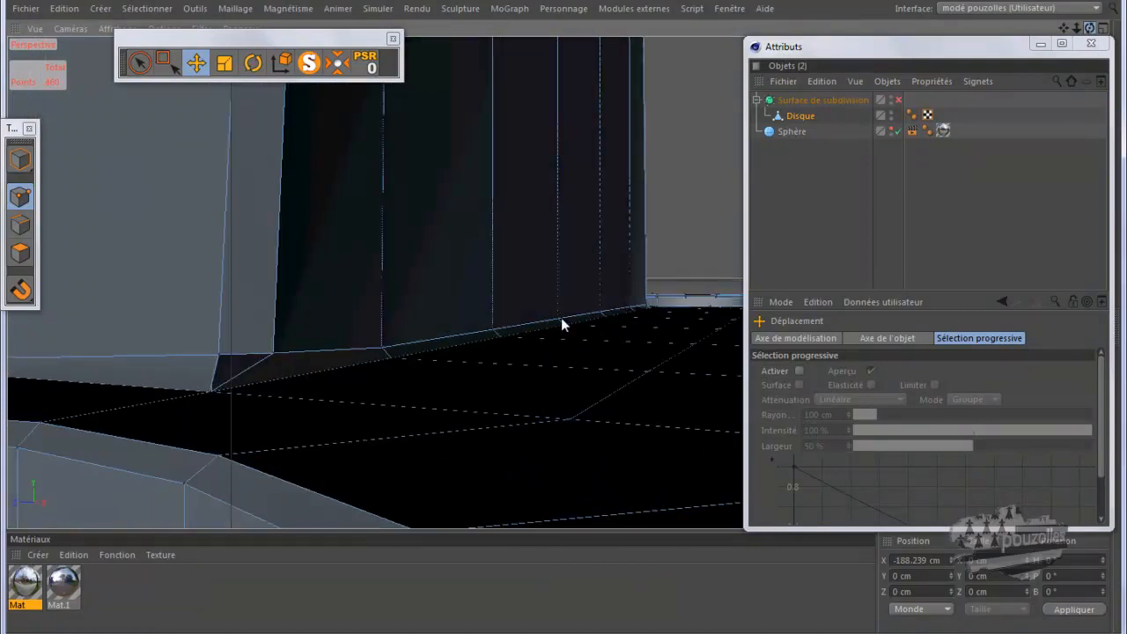
{"action": "scroll", "coordinate": [563, 317], "scroll_direction": "up", "scroll_amount": 1}
{"action": "left_click", "coordinate": [65, 9]}
{"action": "left_click", "coordinate": [70, 32]}
Step: Check how the beveled base corner smooths by temporarily enabling the subdivision surface
{"action": "left_click_drag", "start_coordinate": [113, 127], "coordinate": [164, 220], "text": "alt"}
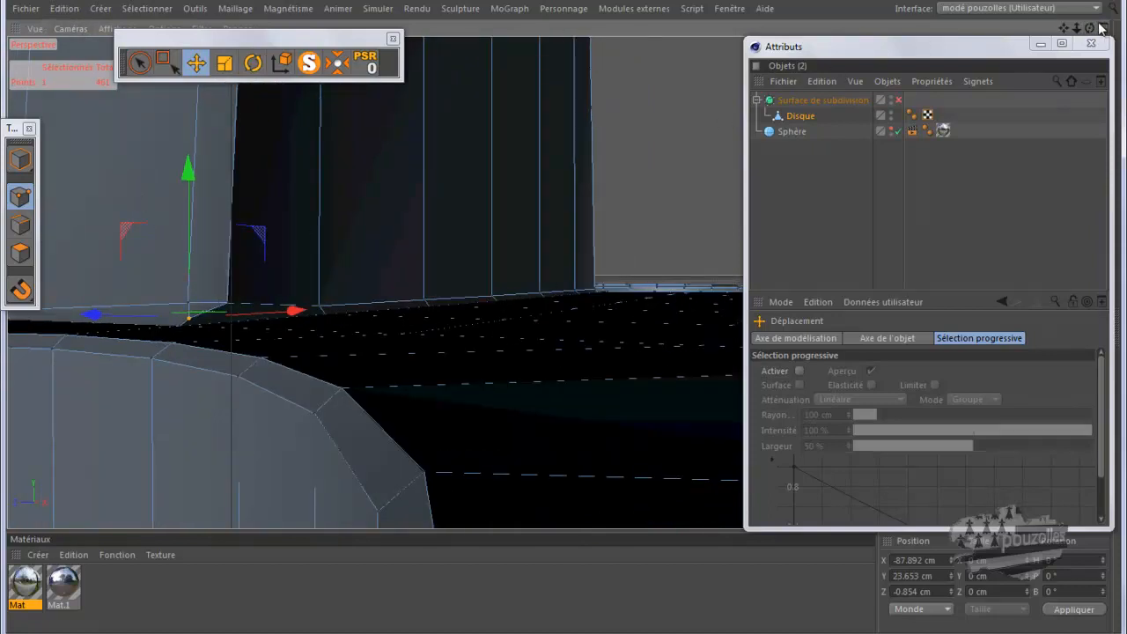
{"action": "left_click_drag", "start_coordinate": [564, 317], "coordinate": [560, 316]}
{"action": "left_click", "coordinate": [896, 101]}
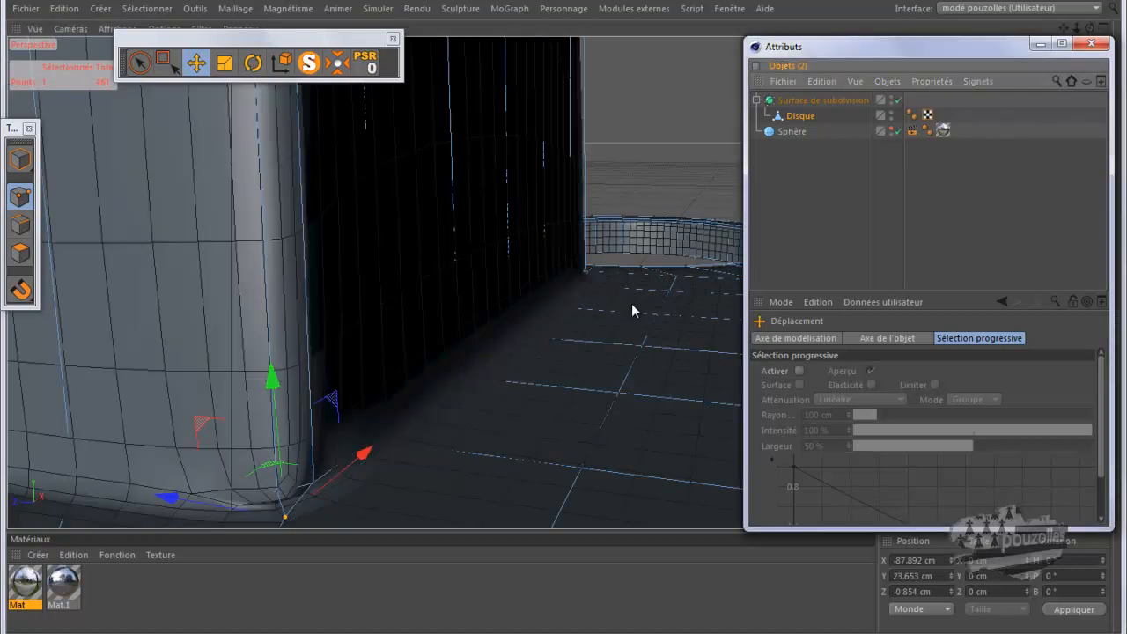
{"action": "left_click", "coordinate": [897, 100]}
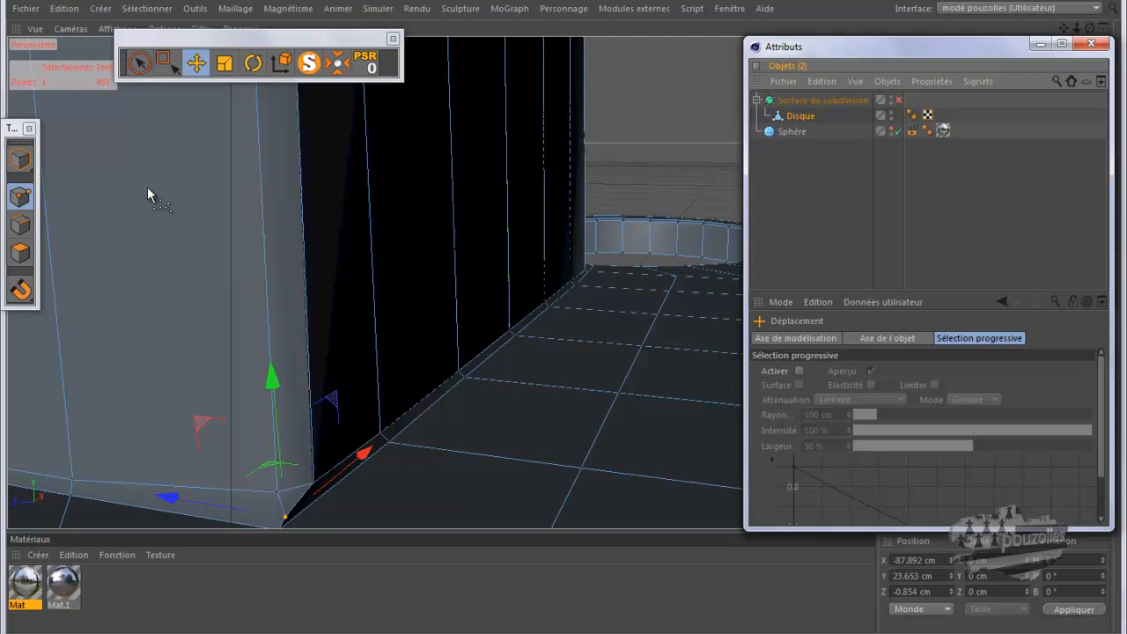
Step: Undo the bevel and point edits at the block's front base corner, back to the unbeveled corner edge
{"action": "key", "text": "ctrl+z"}
{"action": "key", "text": "ctrl+z"}
{"action": "key", "text": "ctrl+z"}
{"action": "key", "text": "ctrl+z"}
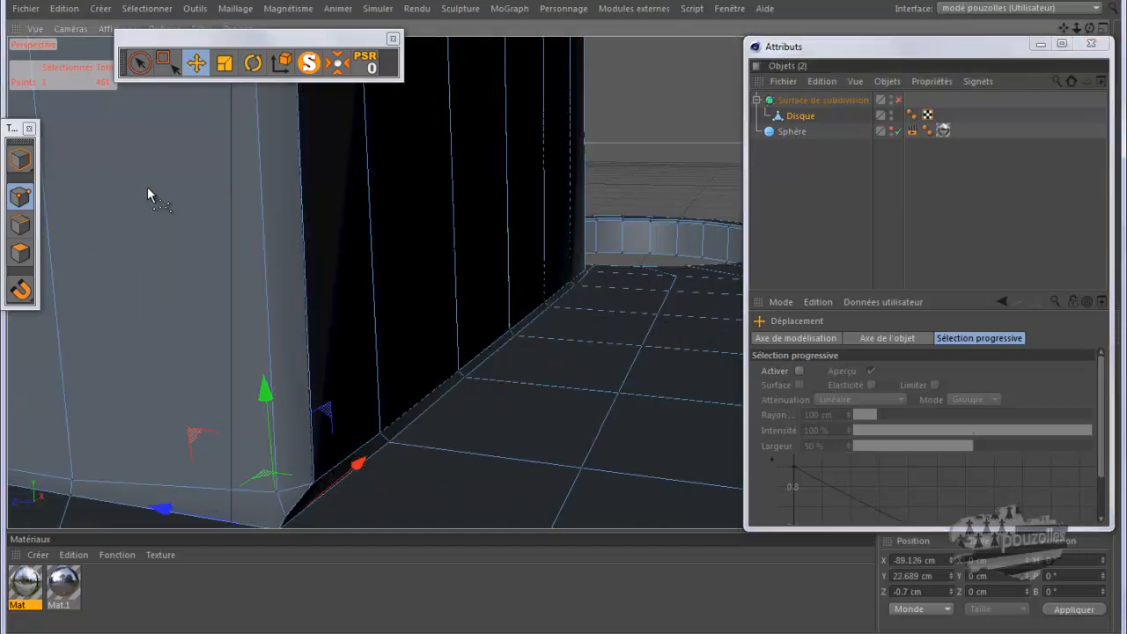
{"action": "key", "text": "ctrl+z"}
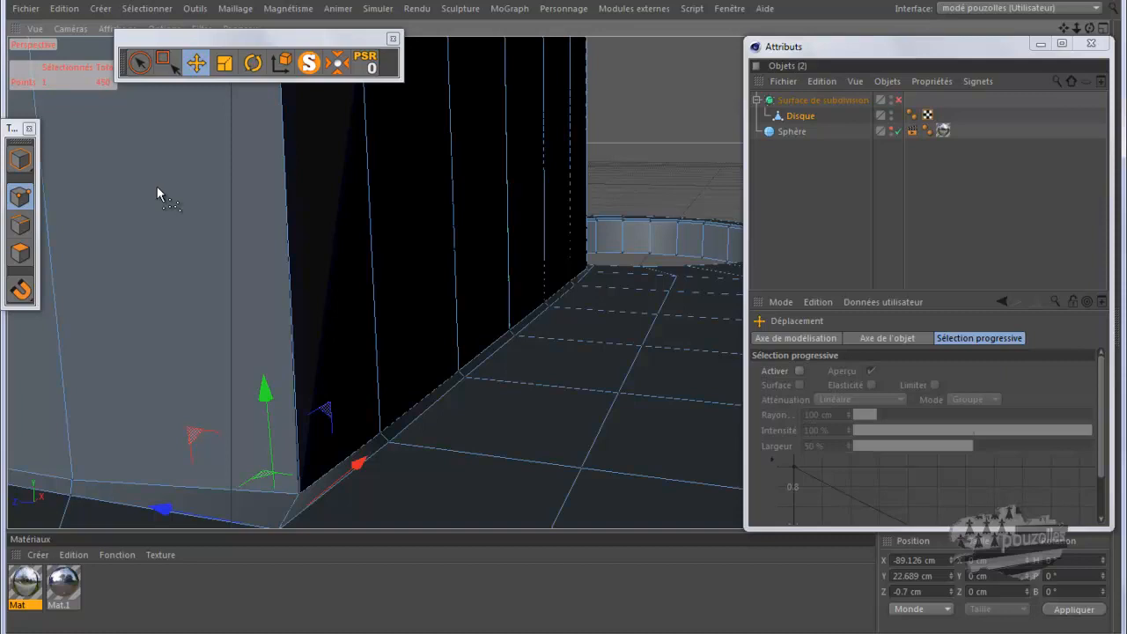
Step: Show the back view full size and set its display mode to wireframe lines
{"action": "left_click_drag", "start_coordinate": [1089, 28], "coordinate": [564, 316]}
{"action": "middle_click", "coordinate": [192, 425]}
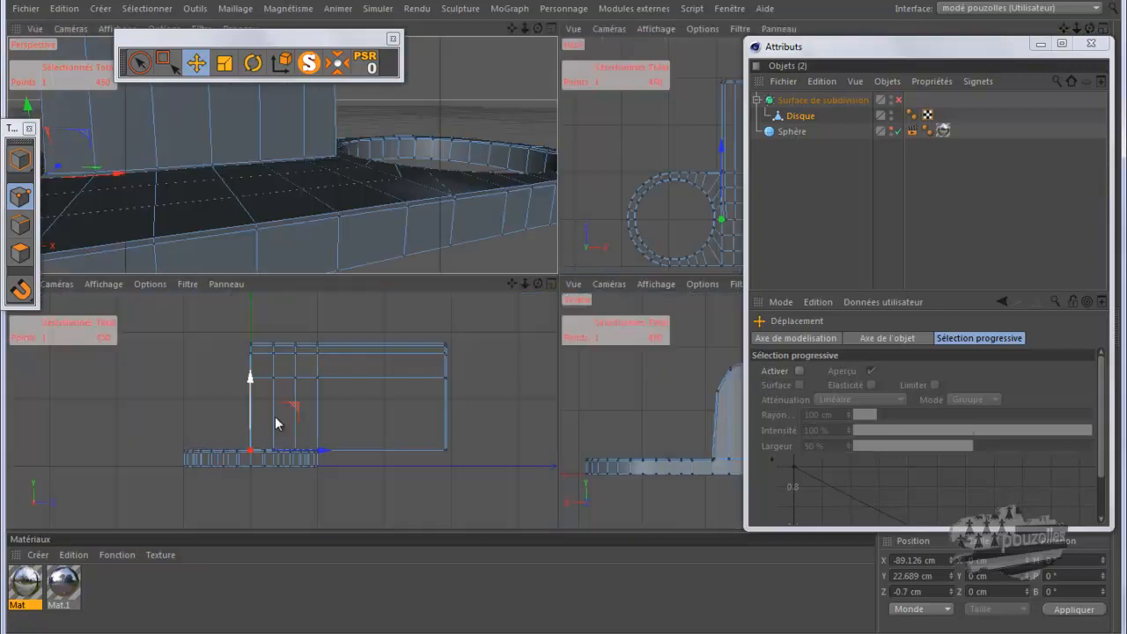
{"action": "middle_click", "coordinate": [606, 431]}
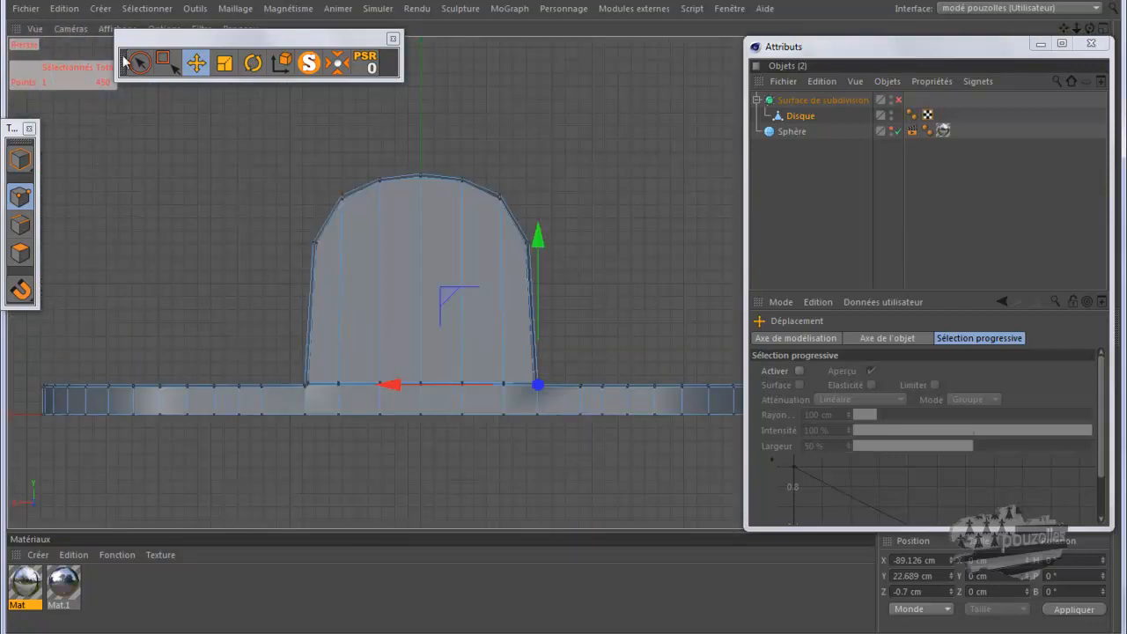
{"action": "left_click", "coordinate": [107, 30]}
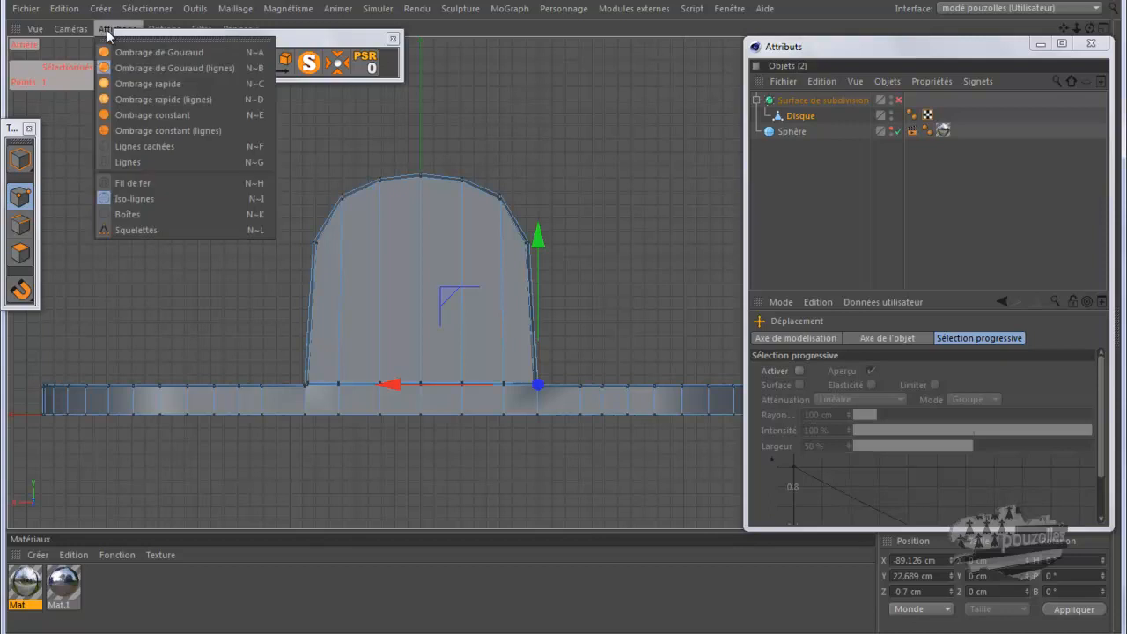
{"action": "left_click", "coordinate": [120, 158]}
Step: Lower the inner point at the block's base corner on the negative X side slightly along Y
{"action": "scroll", "coordinate": [529, 370], "scroll_direction": "up", "scroll_amount": 8}
{"action": "left_click", "coordinate": [607, 361]}
{"action": "scroll", "coordinate": [662, 340], "scroll_direction": "down", "scroll_amount": 3}
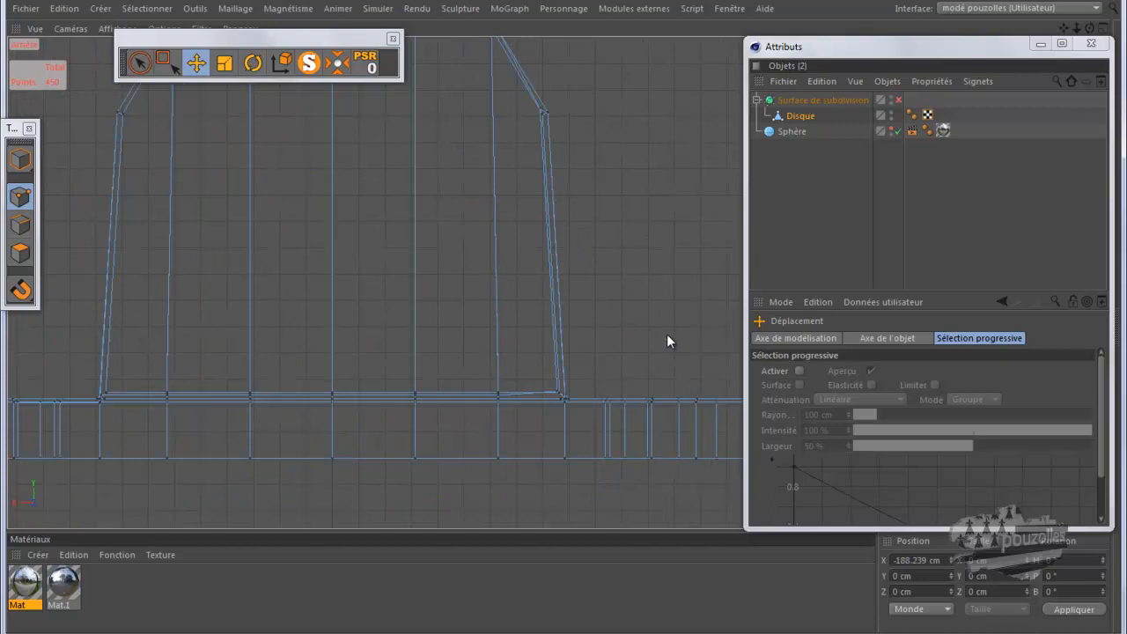
{"action": "scroll", "coordinate": [575, 403], "scroll_direction": "up", "scroll_amount": 4}
{"action": "scroll", "coordinate": [575, 402], "scroll_direction": "up", "scroll_amount": 3}
{"action": "left_click", "coordinate": [518, 362]}
{"action": "left_click_drag", "start_coordinate": [516, 215], "coordinate": [516, 225]}
{"action": "scroll", "coordinate": [689, 233], "scroll_direction": "down", "scroll_amount": 3}
{"action": "scroll", "coordinate": [693, 232], "scroll_direction": "down", "scroll_amount": 4}
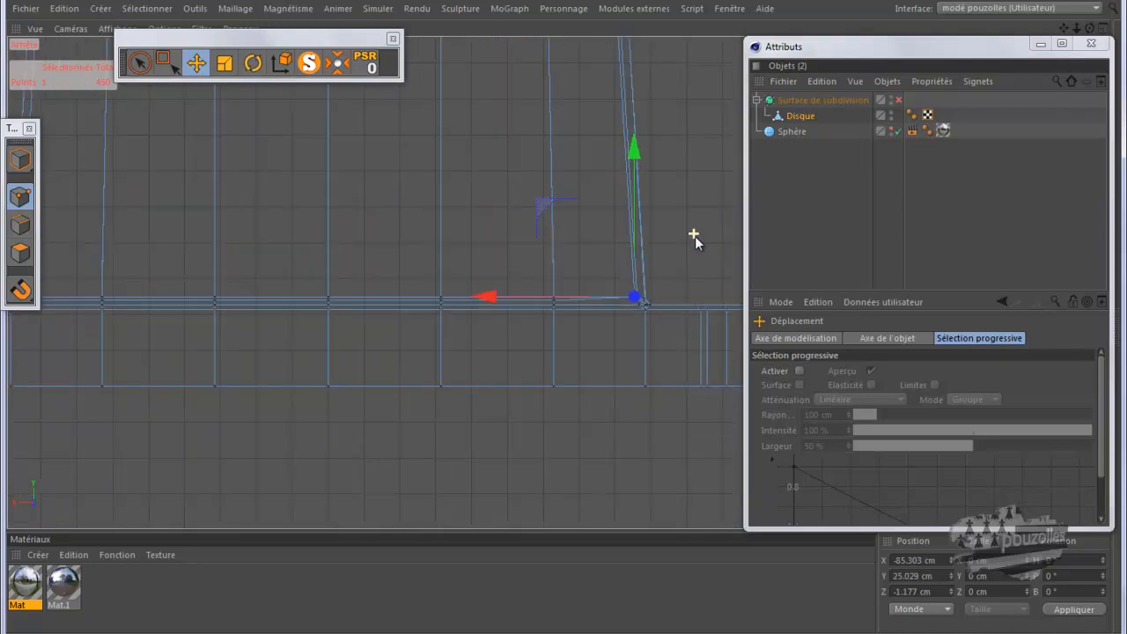
Step: Examine the block's base corners and its junction with the plate in the perspective and back views
{"action": "middle_click", "coordinate": [218, 257]}
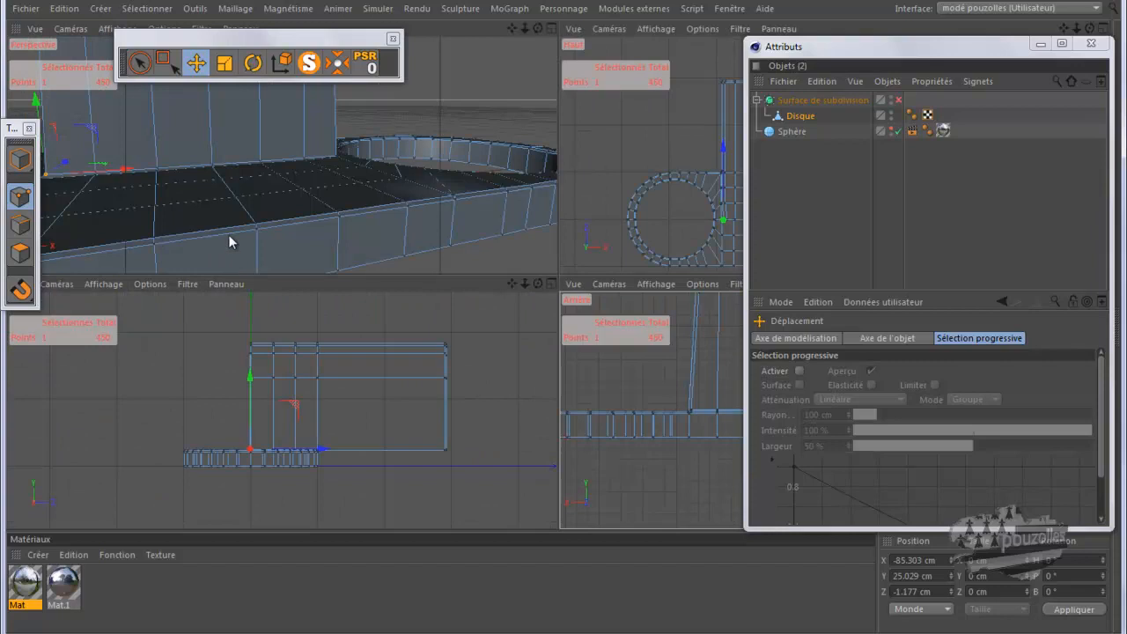
{"action": "middle_click", "coordinate": [228, 234]}
{"action": "scroll", "coordinate": [294, 233], "scroll_direction": "down", "scroll_amount": 2}
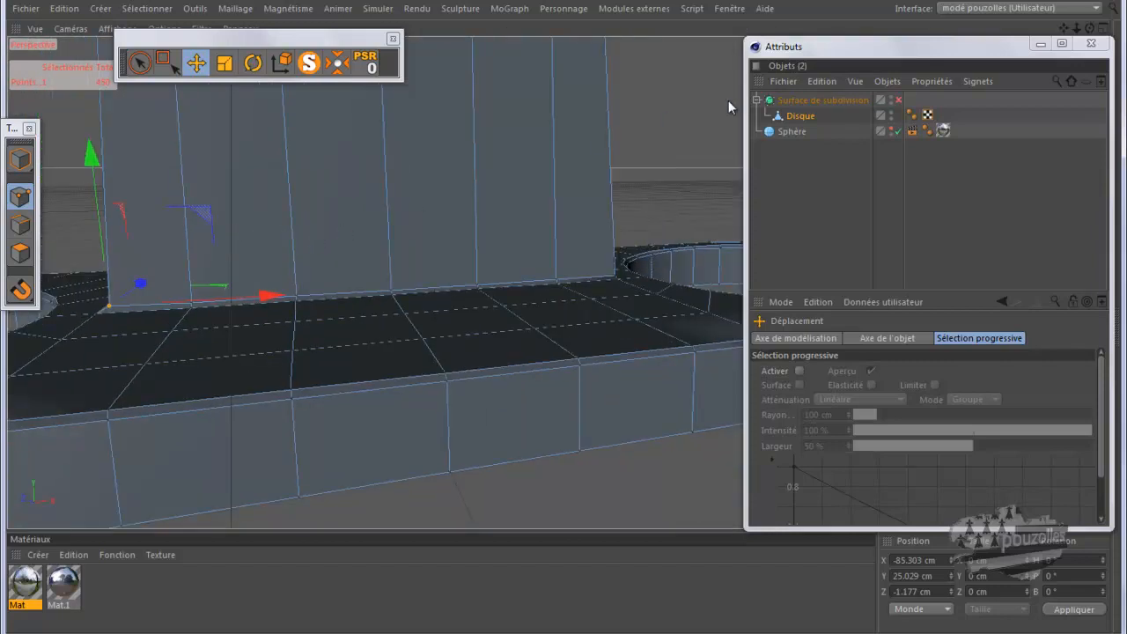
{"action": "left_click_drag", "start_coordinate": [563, 318], "coordinate": [493, 326]}
{"action": "scroll", "coordinate": [379, 437], "scroll_direction": "down", "scroll_amount": 5}
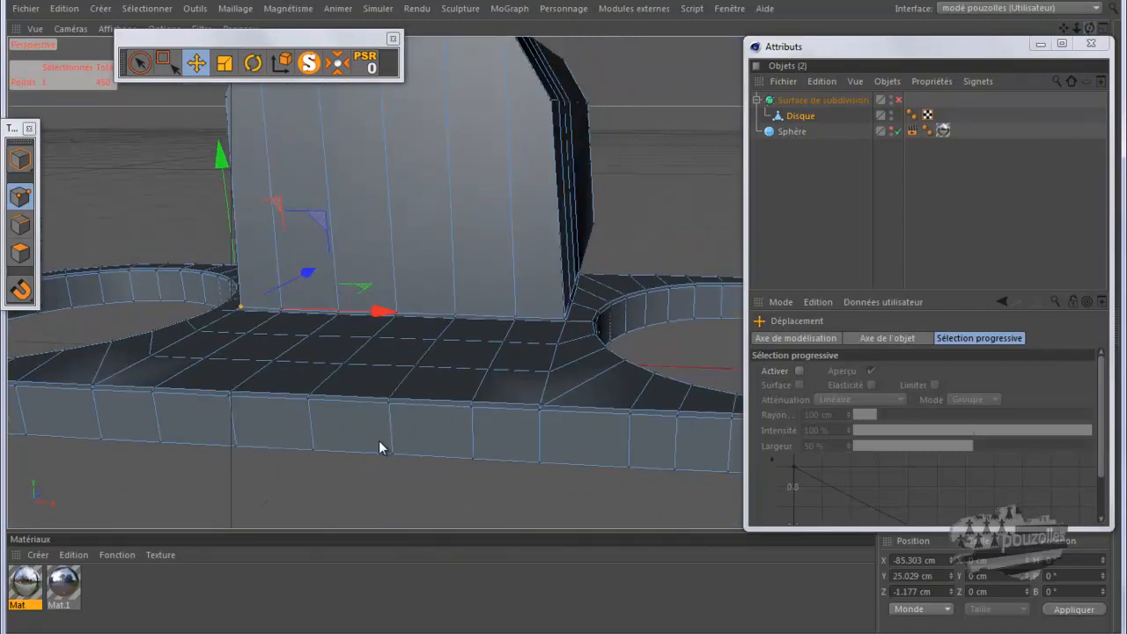
{"action": "middle_click", "coordinate": [374, 453]}
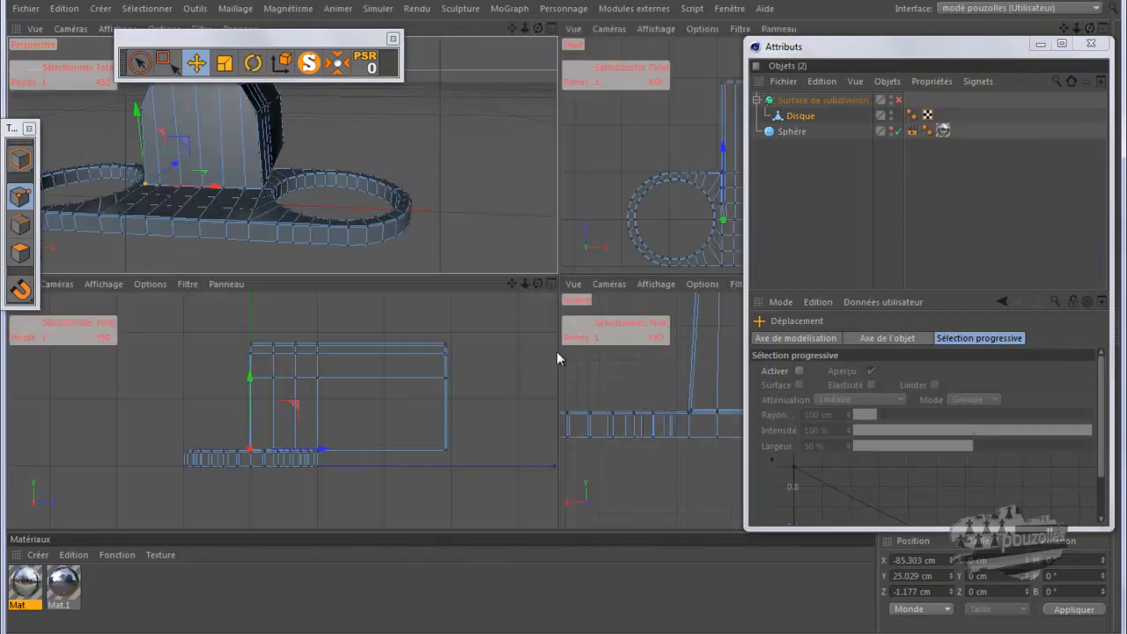
{"action": "middle_click", "coordinate": [600, 378]}
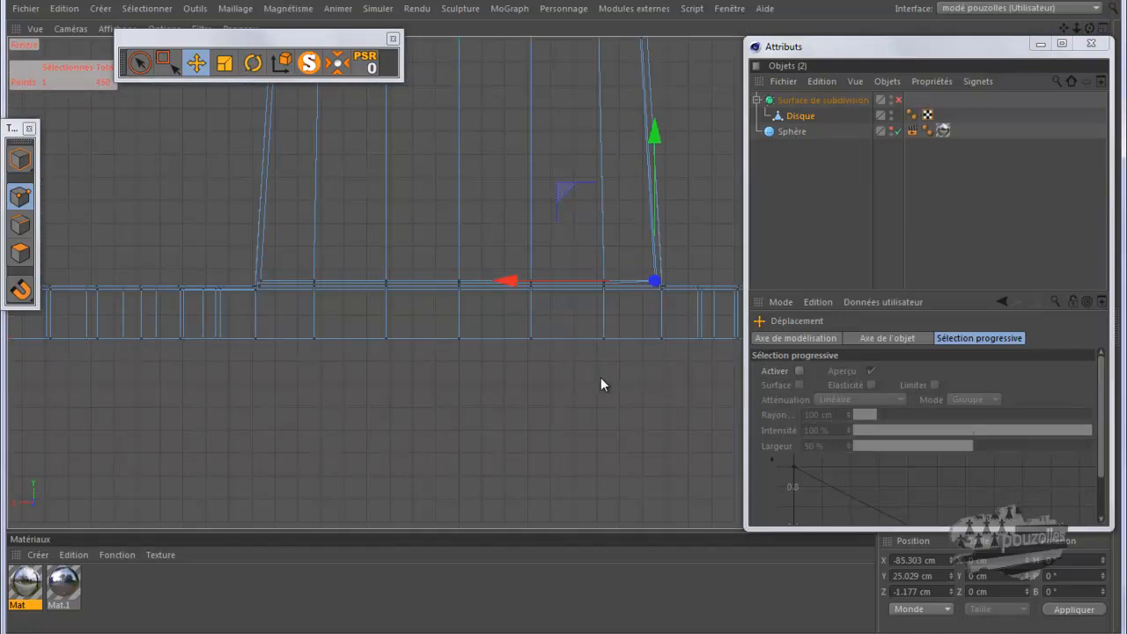
{"action": "middle_click", "coordinate": [600, 376]}
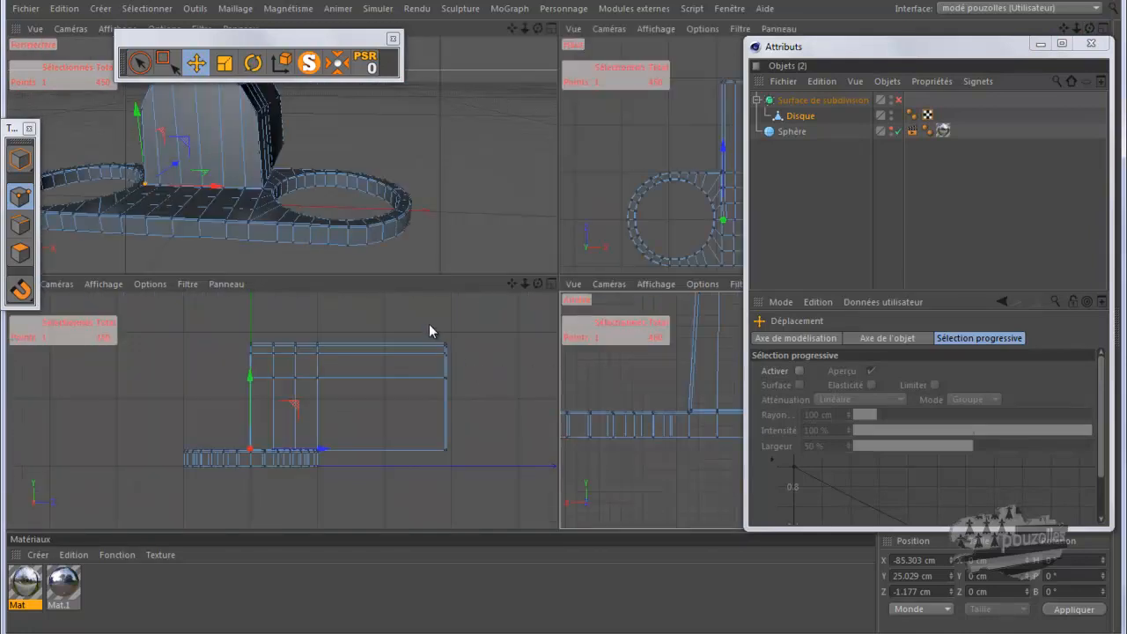
Step: In the back view, select all points on the negative X side of the center line and delete that half of the bracket
{"action": "middle_click", "coordinate": [630, 379]}
{"action": "scroll", "coordinate": [455, 411], "scroll_direction": "down", "scroll_amount": 4}
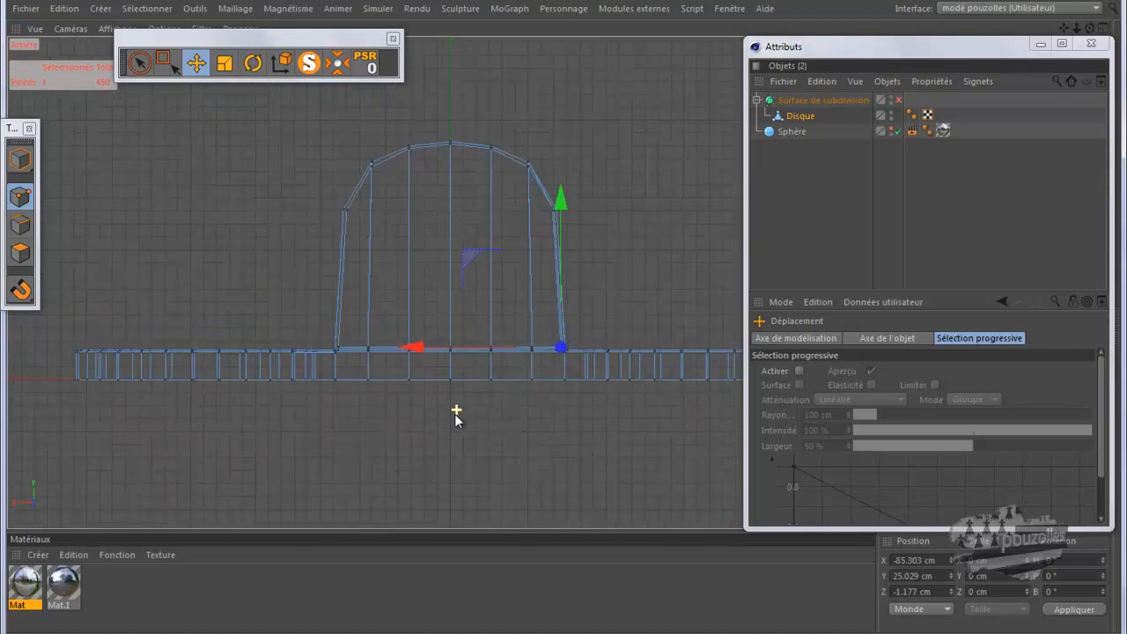
{"action": "left_click", "coordinate": [163, 62]}
{"action": "scroll", "coordinate": [652, 204], "scroll_direction": "down", "scroll_amount": 2}
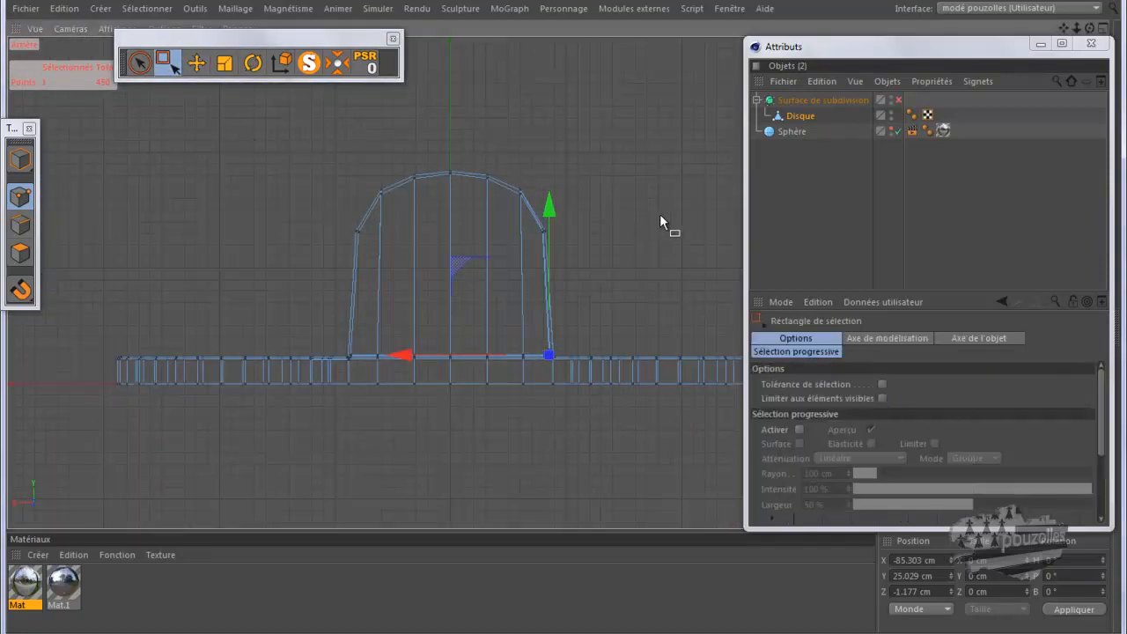
{"action": "left_click_drag", "start_coordinate": [716, 127], "coordinate": [470, 433]}
{"action": "key", "text": "Delete"}
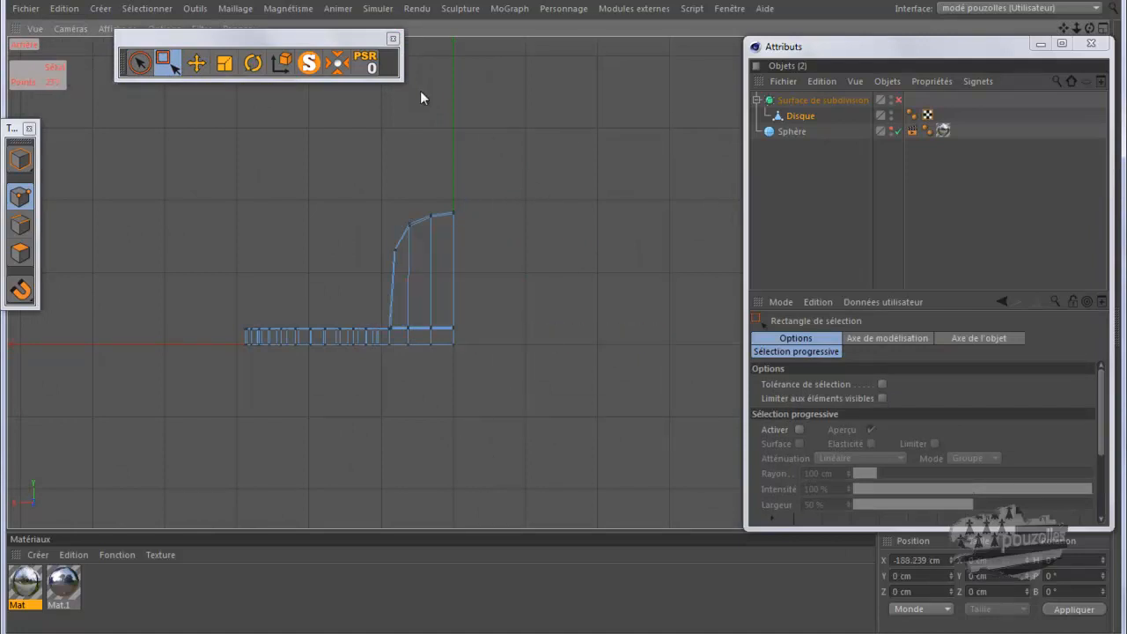
Step: Add a Symmetry object inside the subdivision surface and make the Disque half its child to mirror it across ZY
{"action": "left_click", "coordinate": [100, 8]}
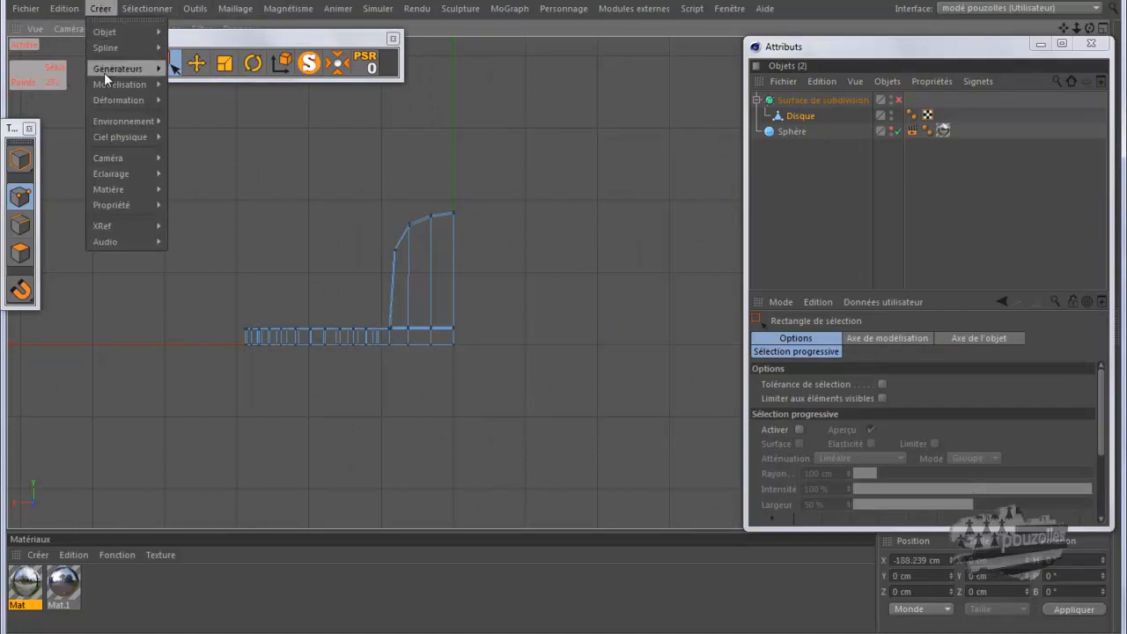
{"action": "mouse_move", "coordinate": [146, 84]}
{"action": "left_click", "coordinate": [206, 195]}
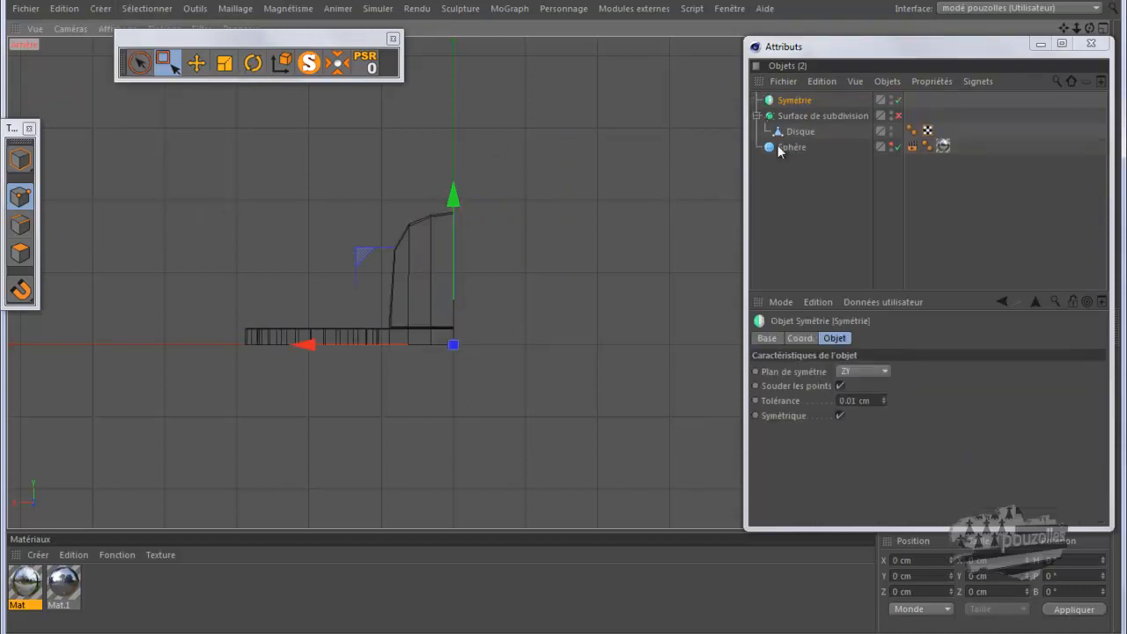
{"action": "left_click_drag", "start_coordinate": [799, 101], "coordinate": [805, 116]}
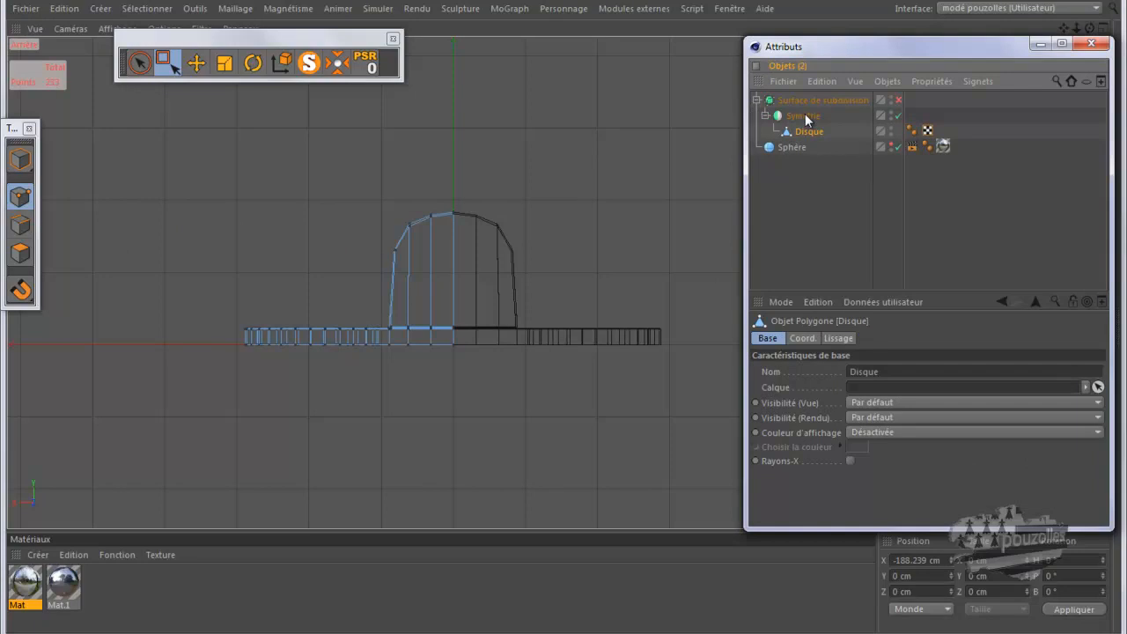
Step: Inspect the mirrored bracket in the perspective view and render an unsmoothed preview of it
{"action": "middle_click", "coordinate": [399, 215]}
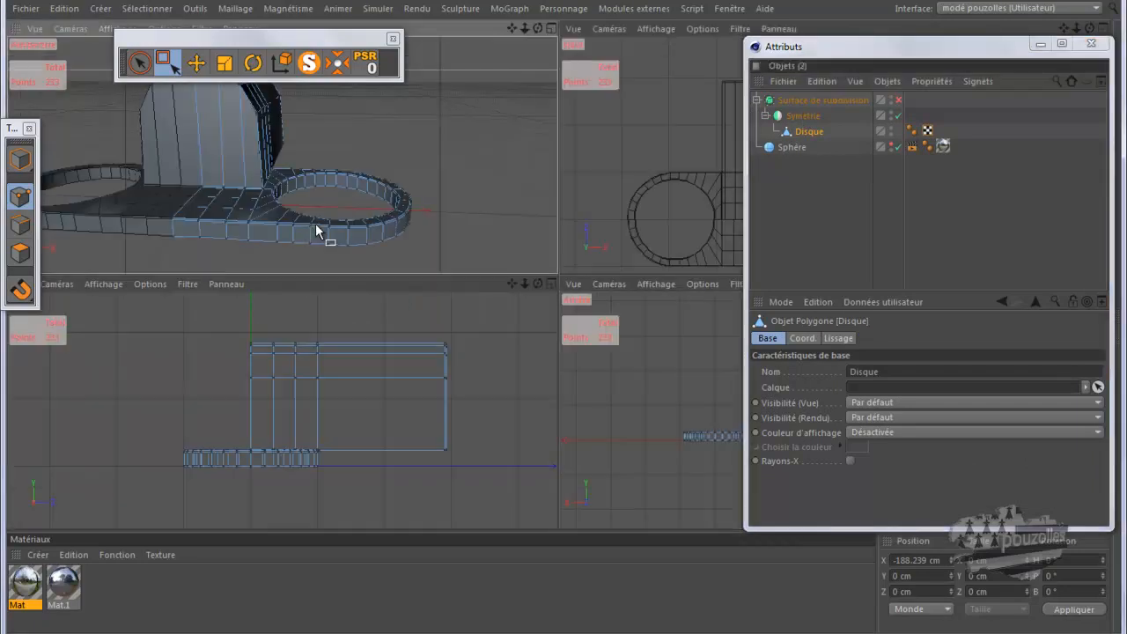
{"action": "middle_click", "coordinate": [511, 192]}
{"action": "scroll", "coordinate": [529, 186], "scroll_direction": "down", "scroll_amount": 5}
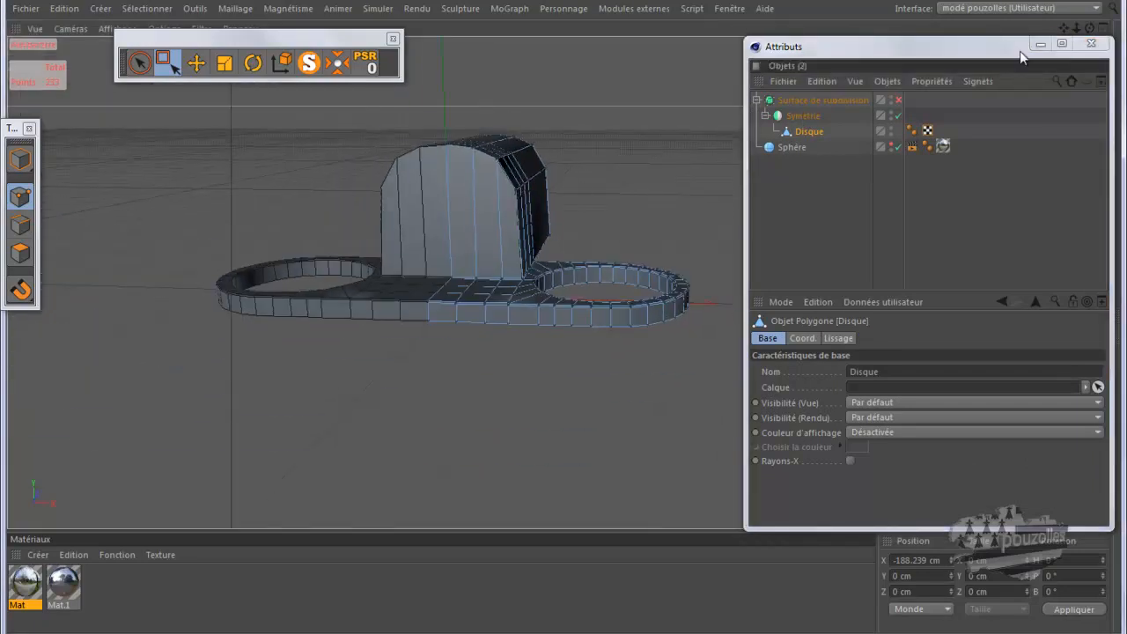
{"action": "left_click_drag", "start_coordinate": [1090, 28], "coordinate": [1026, 54]}
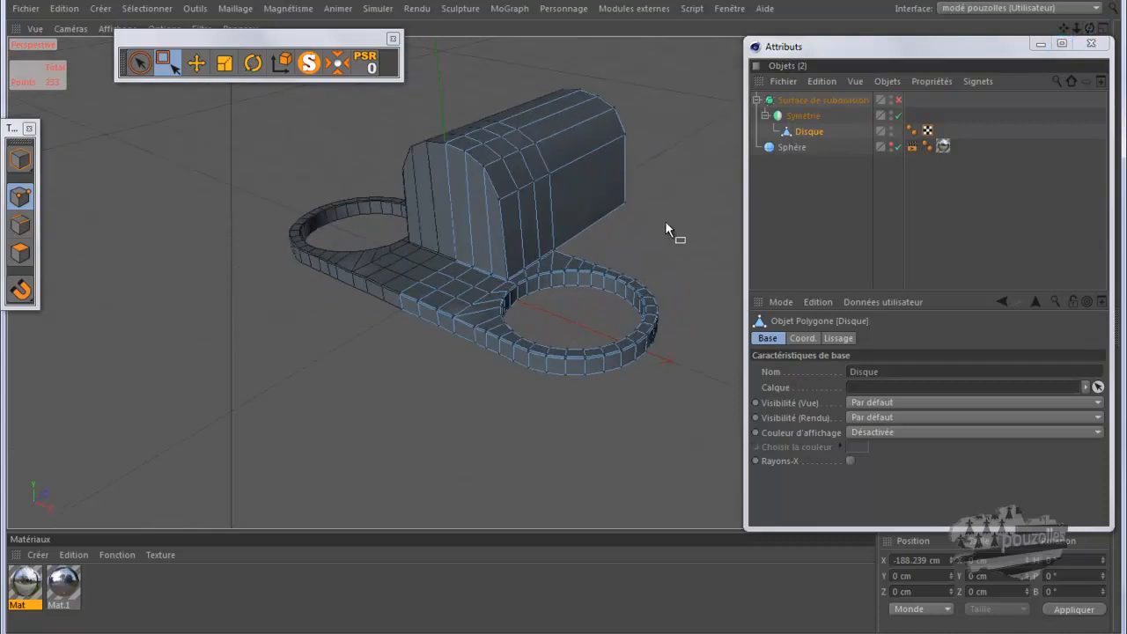
{"action": "key", "text": "ctrl+r"}
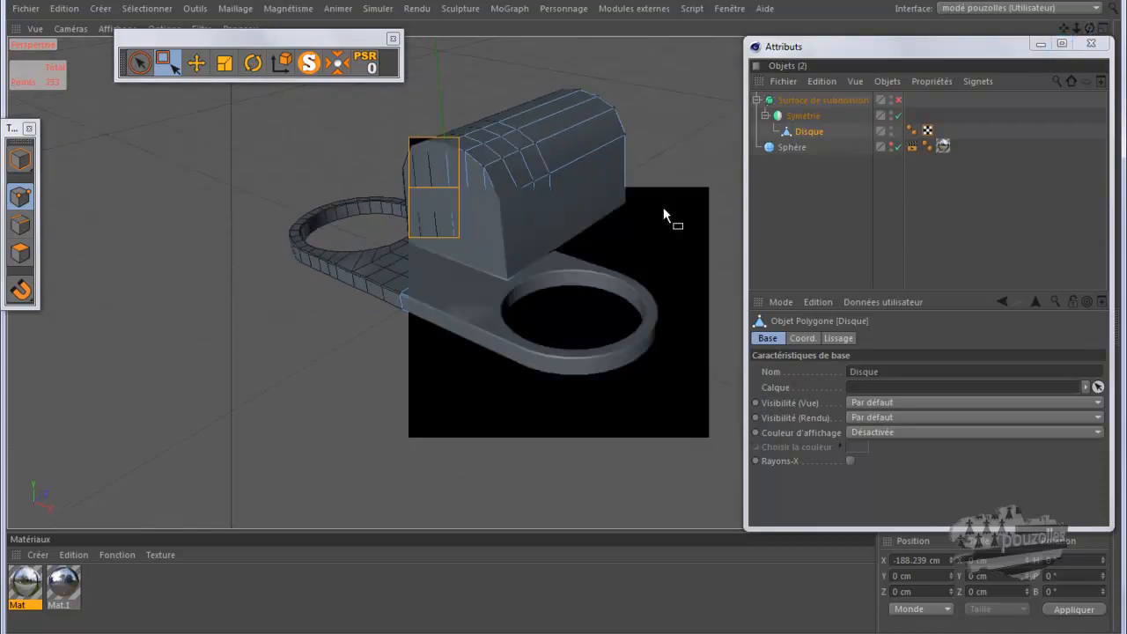
Step: Temporarily enable the subdivision surface to render the smoothed bracket and inspect its underside
{"action": "left_click", "coordinate": [899, 99]}
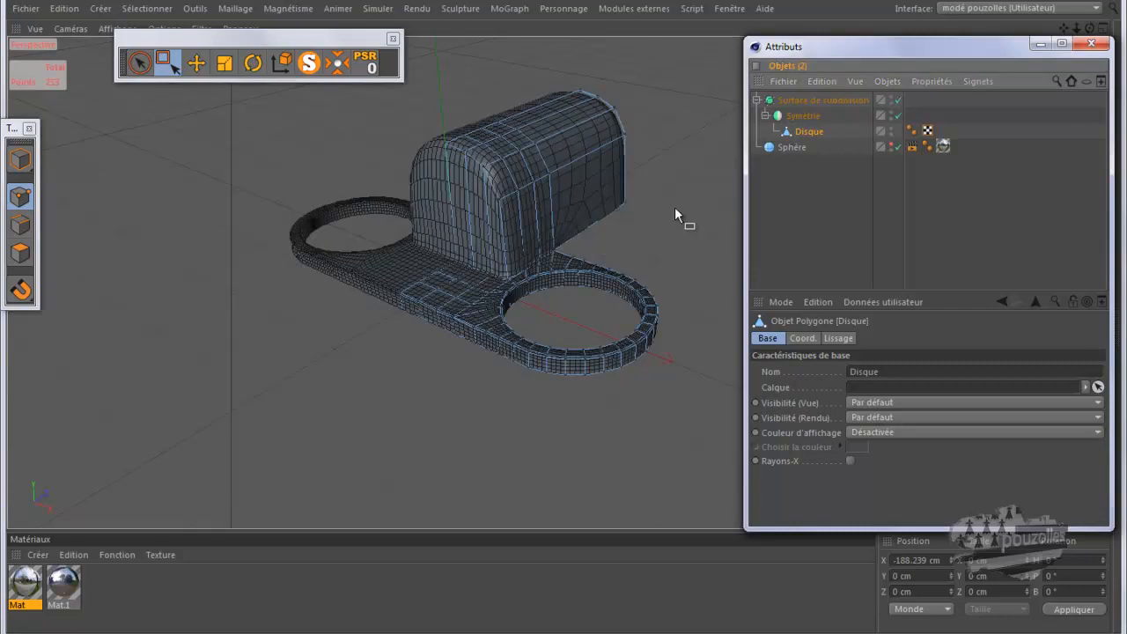
{"action": "key", "text": "ctrl+r"}
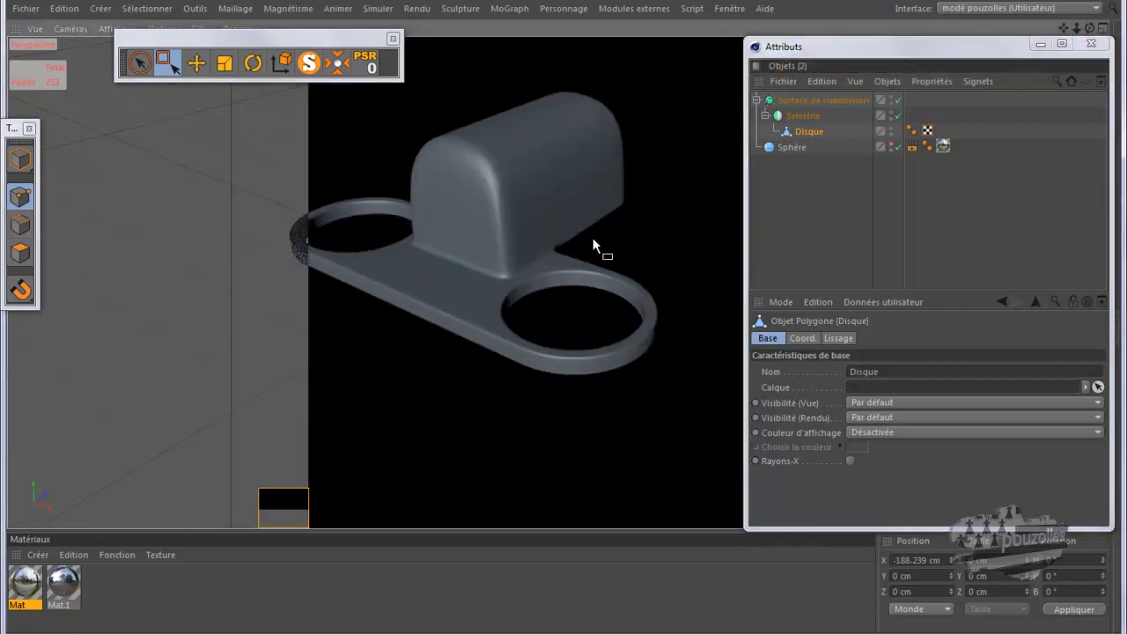
{"action": "scroll", "coordinate": [562, 249], "scroll_direction": "up", "scroll_amount": 3}
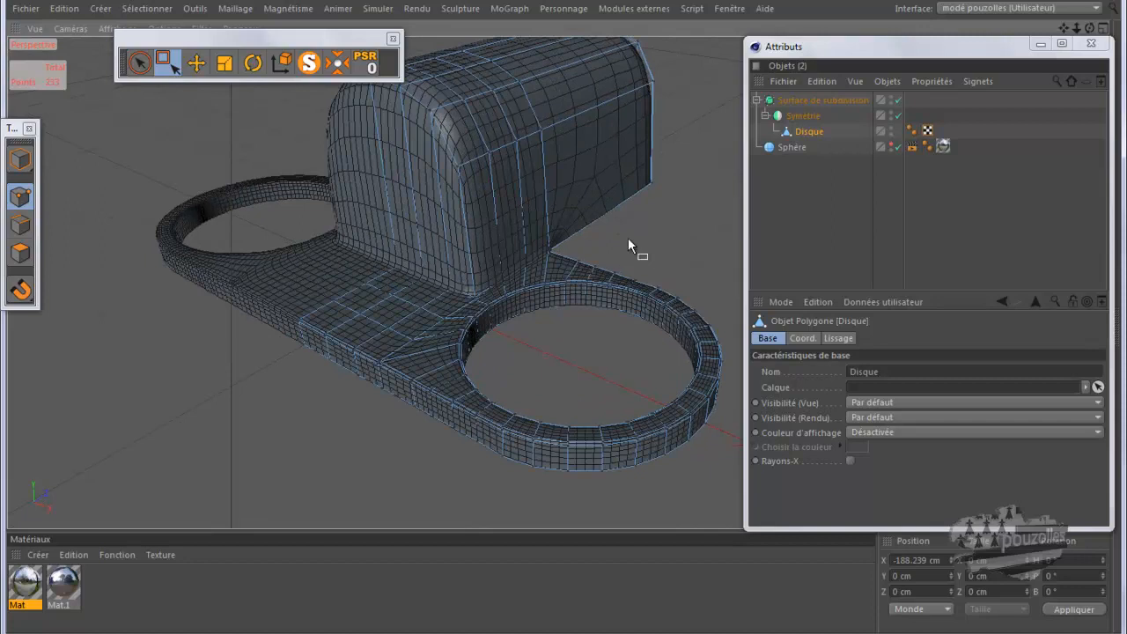
{"action": "scroll", "coordinate": [627, 237], "scroll_direction": "down", "scroll_amount": 2}
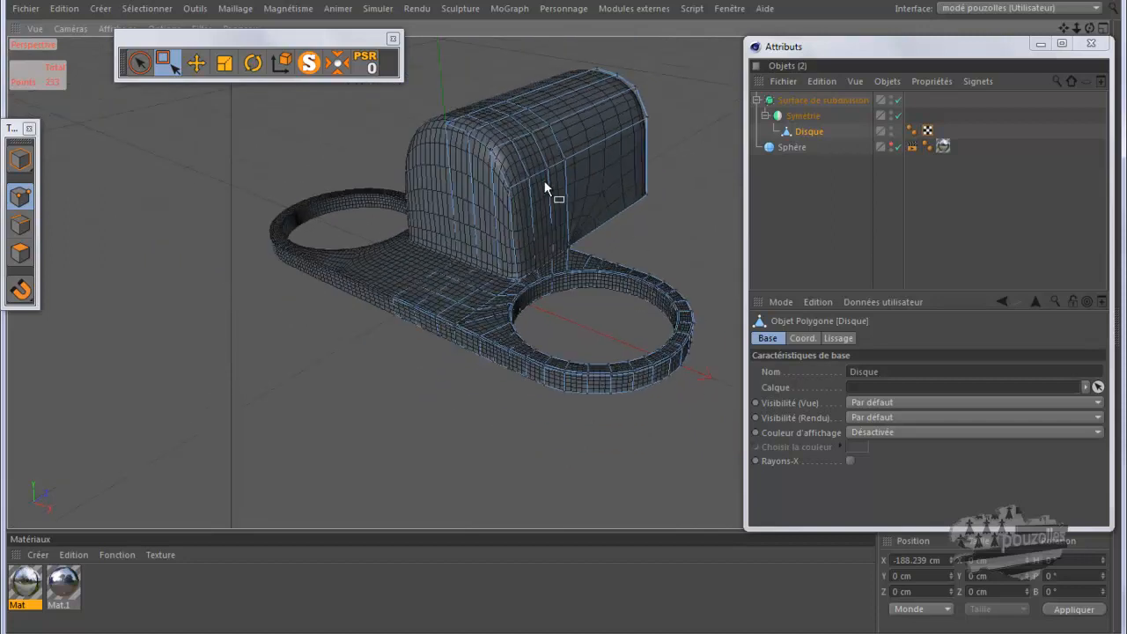
{"action": "key", "text": "ctrl+r"}
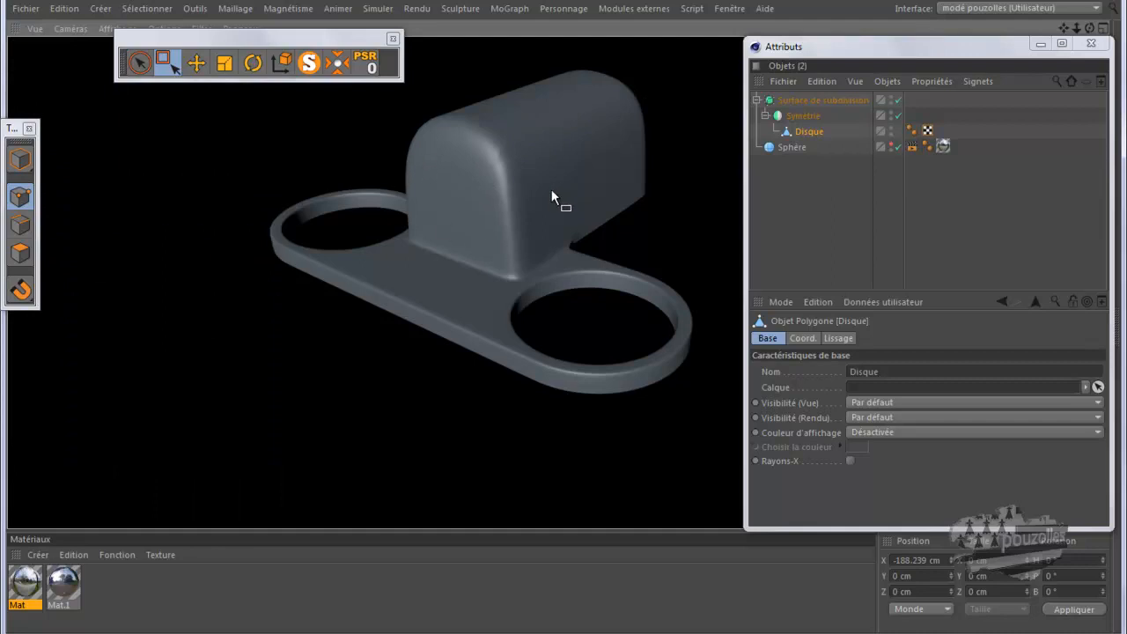
{"action": "left_click", "coordinate": [1089, 28]}
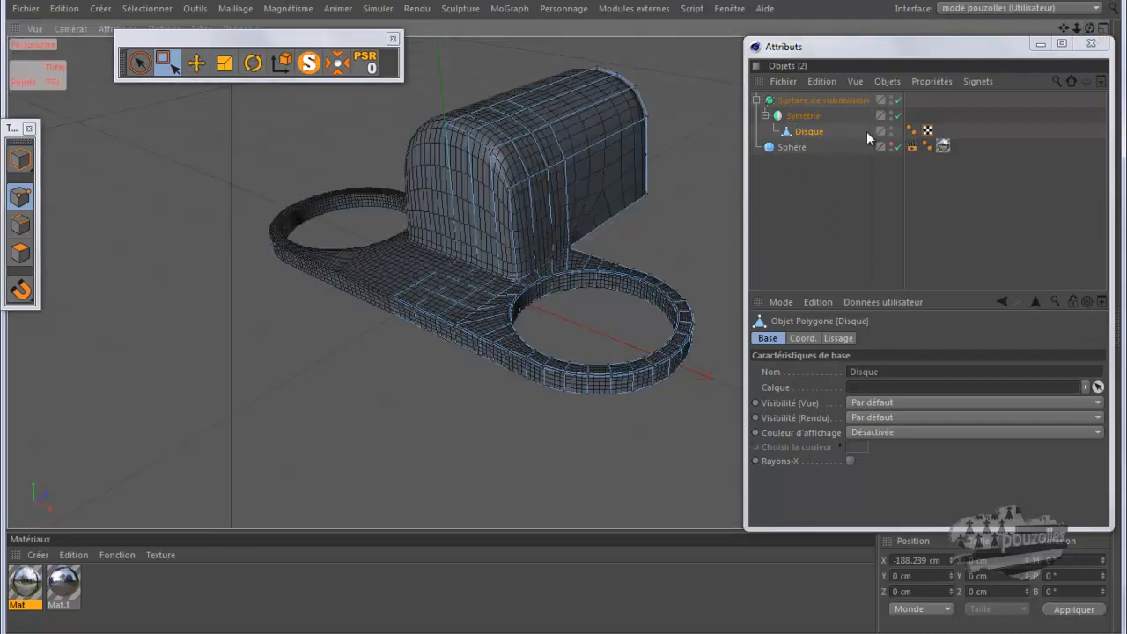
{"action": "left_click_drag", "start_coordinate": [1089, 28], "coordinate": [571, 319]}
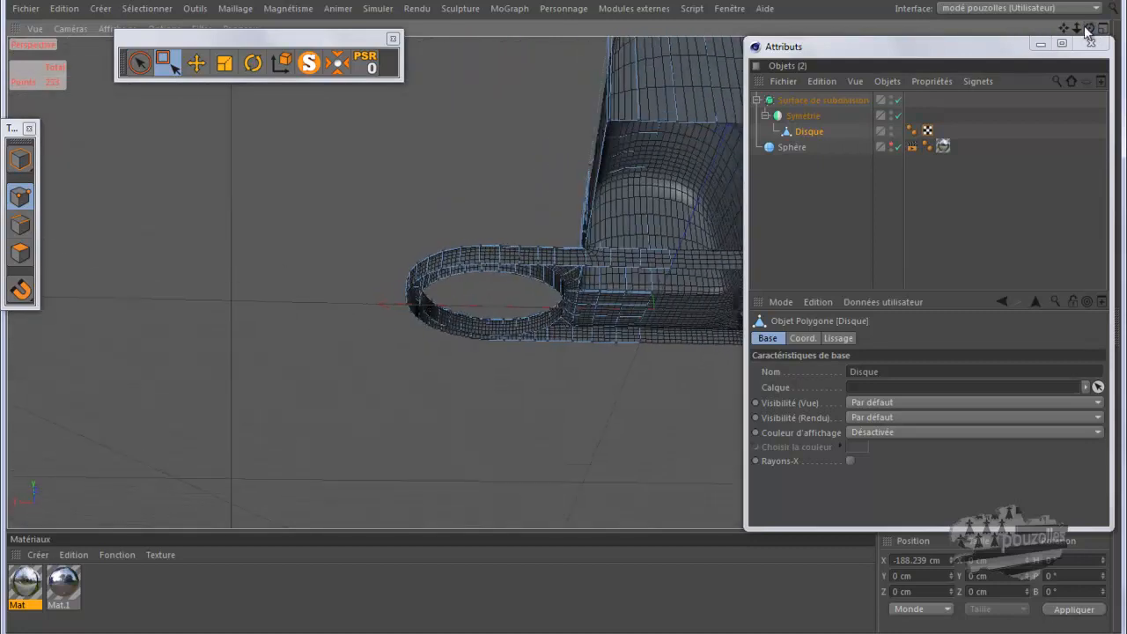
{"action": "left_click", "coordinate": [898, 100]}
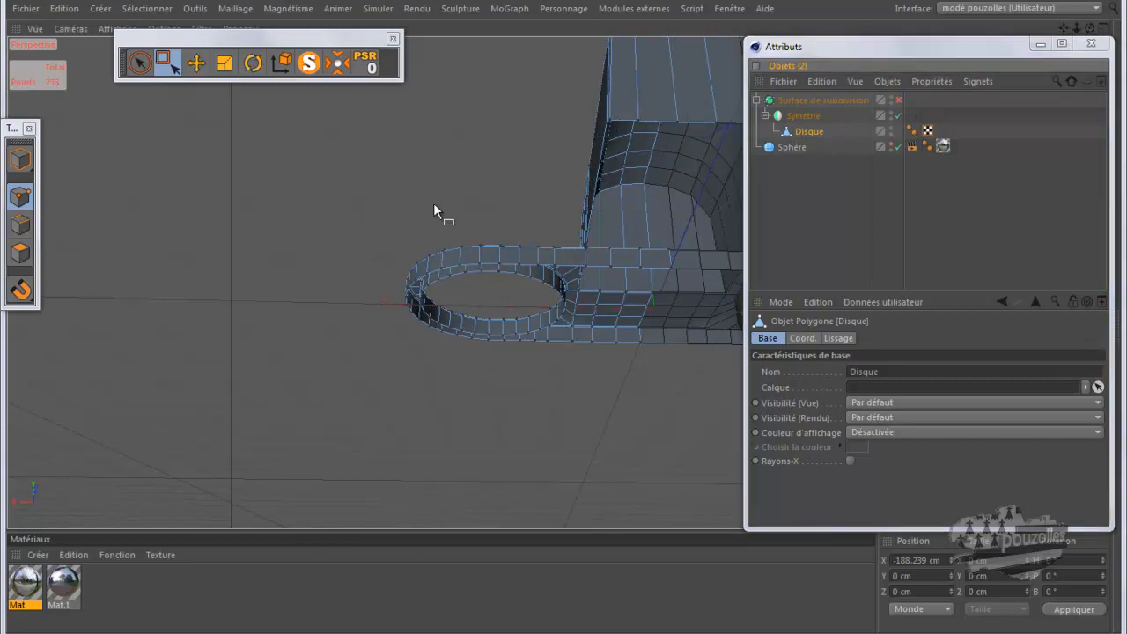
Step: Move the floating tool palette clear of the view's menus and hide the grid in the perspective view
{"action": "left_click_drag", "start_coordinate": [1089, 28], "coordinate": [730, 168]}
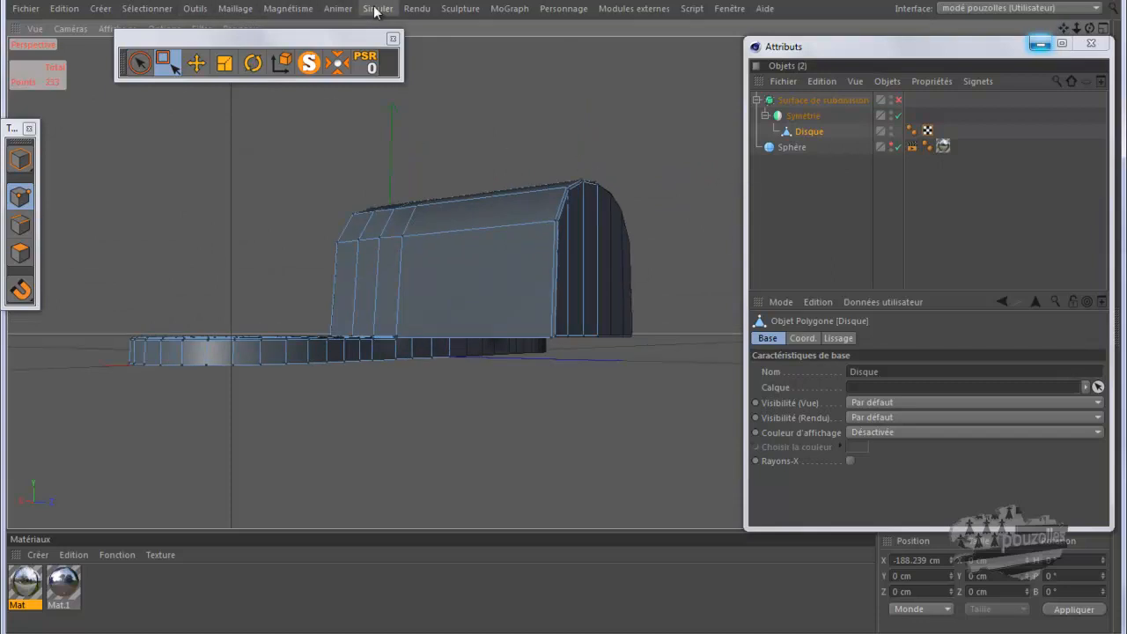
{"action": "left_click_drag", "start_coordinate": [285, 35], "coordinate": [288, 49]}
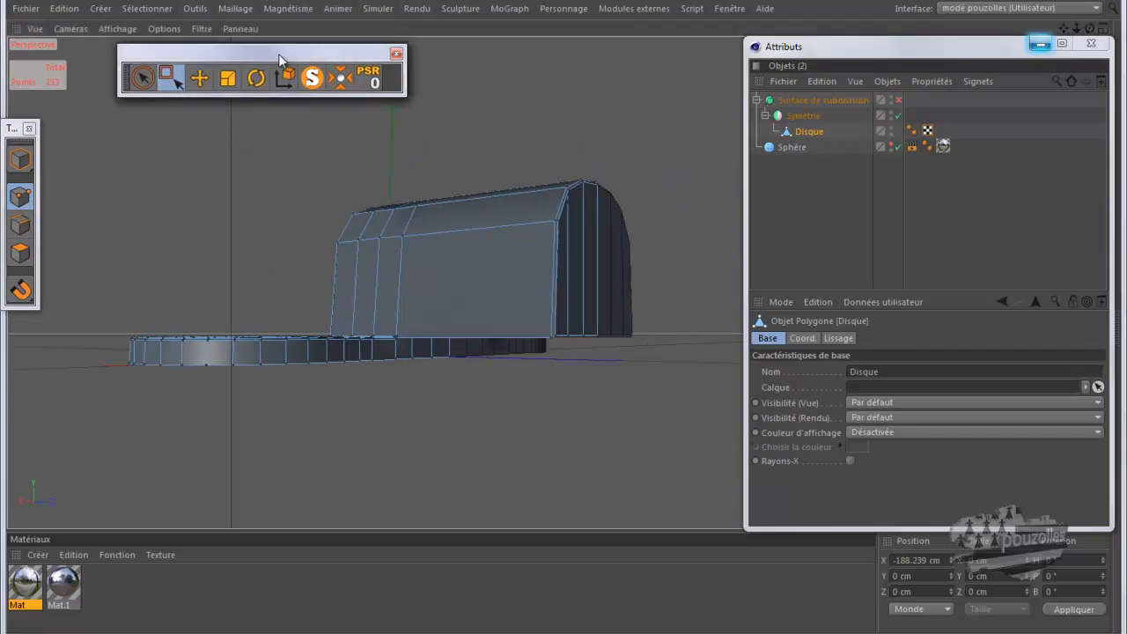
{"action": "left_click", "coordinate": [200, 29]}
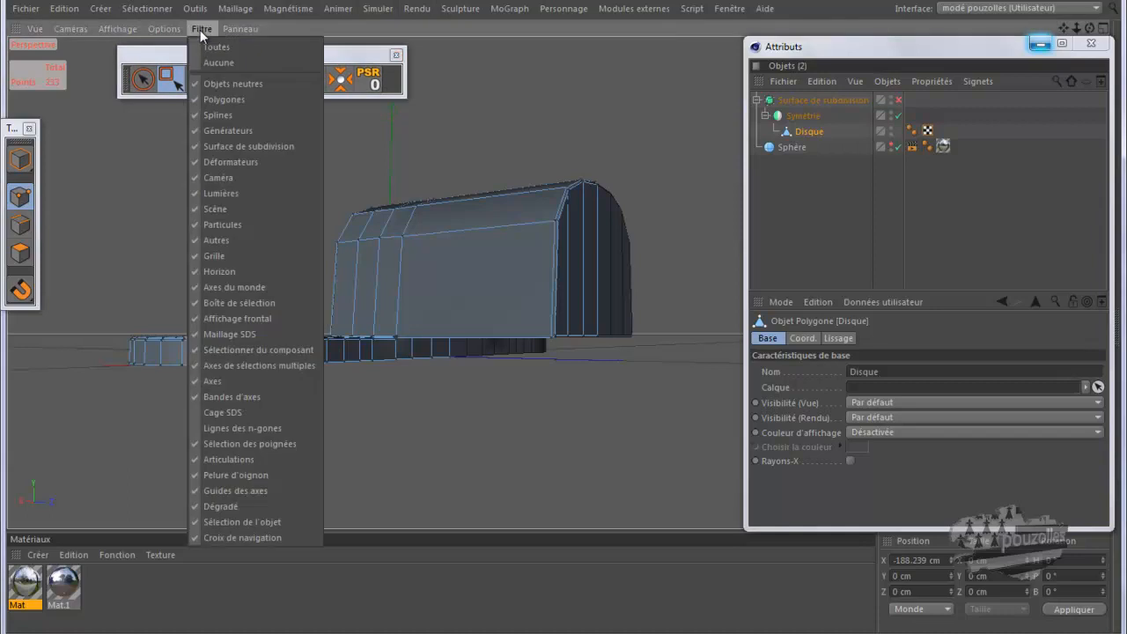
{"action": "left_click", "coordinate": [211, 256]}
{"action": "left_click_drag", "start_coordinate": [1090, 28], "coordinate": [581, 323]}
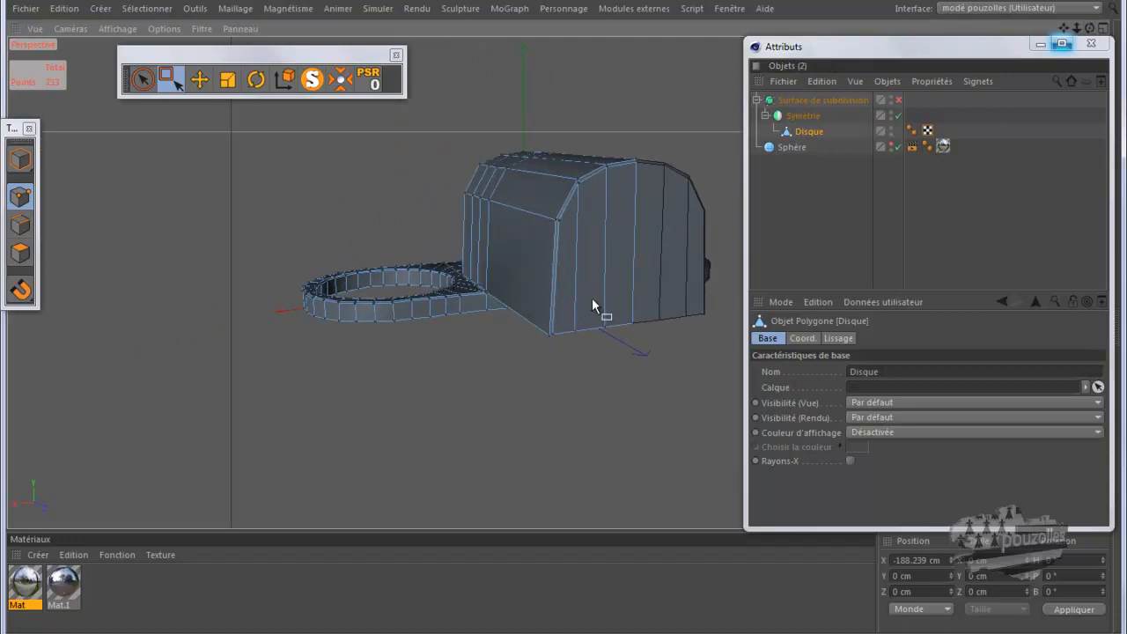
Step: Lower the four points along the bottom edge of the box's end face to about Y 23.05 cm in the right view
{"action": "scroll", "coordinate": [591, 297], "scroll_direction": "up", "scroll_amount": 3}
{"action": "scroll", "coordinate": [594, 304], "scroll_direction": "up", "scroll_amount": 2}
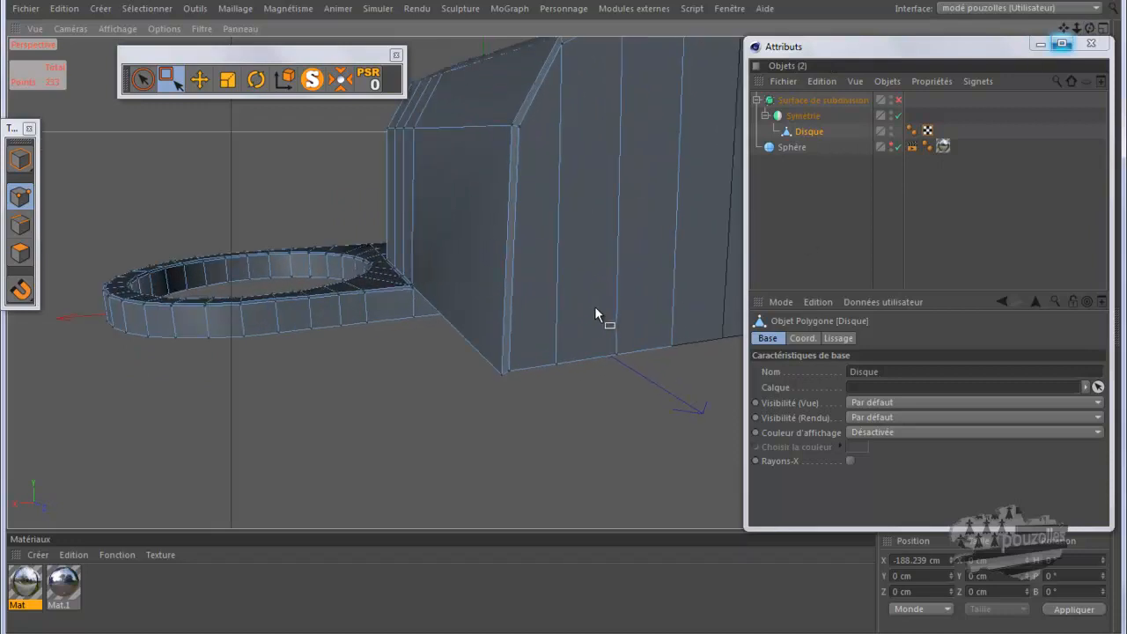
{"action": "mouse_move", "coordinate": [565, 318]}
{"action": "left_mouse_down", "text": "alt"}
{"action": "mouse_move", "coordinate": [576, 315]}
{"action": "mouse_move", "coordinate": [553, 314]}
{"action": "left_mouse_up", "text": "alt"}
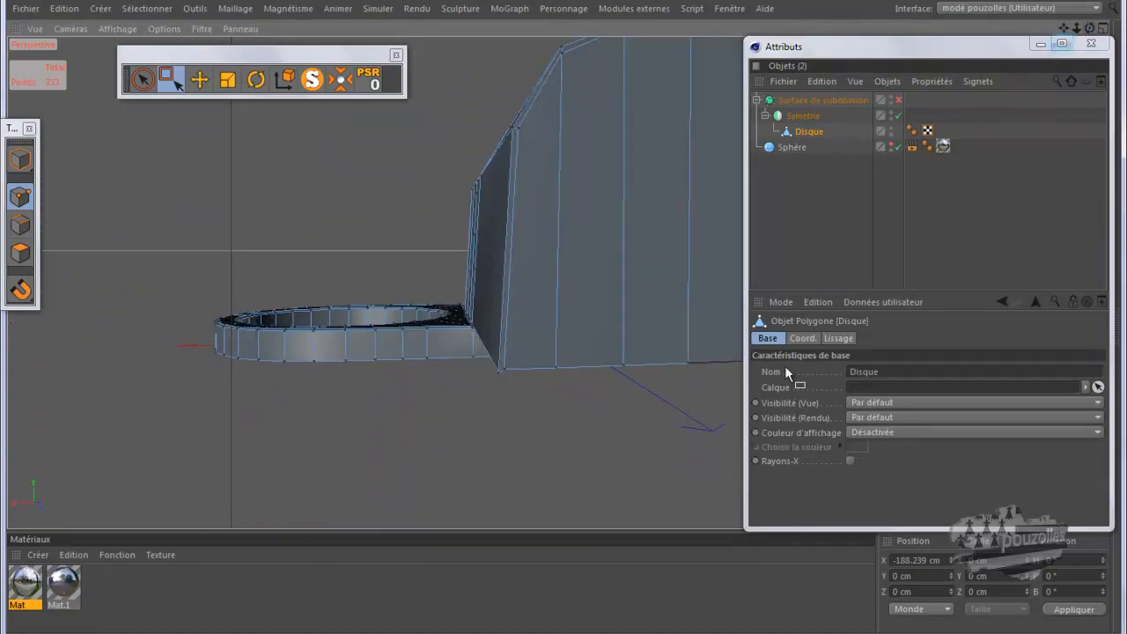
{"action": "left_click", "coordinate": [142, 79]}
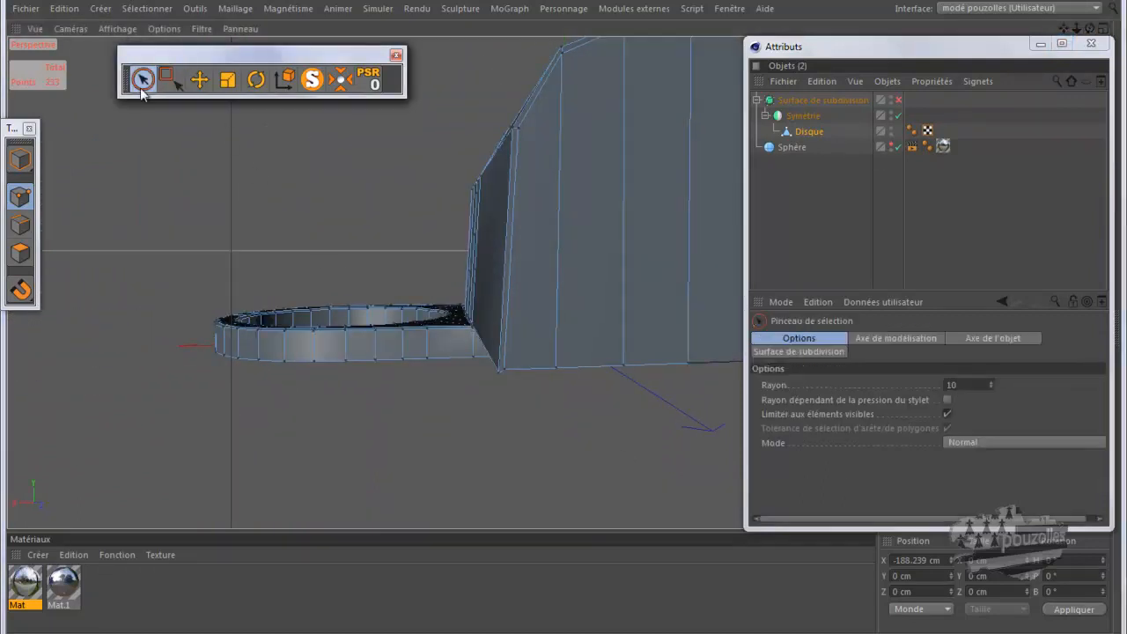
{"action": "mouse_move", "coordinate": [690, 376]}
{"action": "left_mouse_down"}
{"action": "mouse_move", "coordinate": [687, 360]}
{"action": "mouse_move", "coordinate": [513, 372]}
{"action": "mouse_move", "coordinate": [523, 370]}
{"action": "left_mouse_up"}
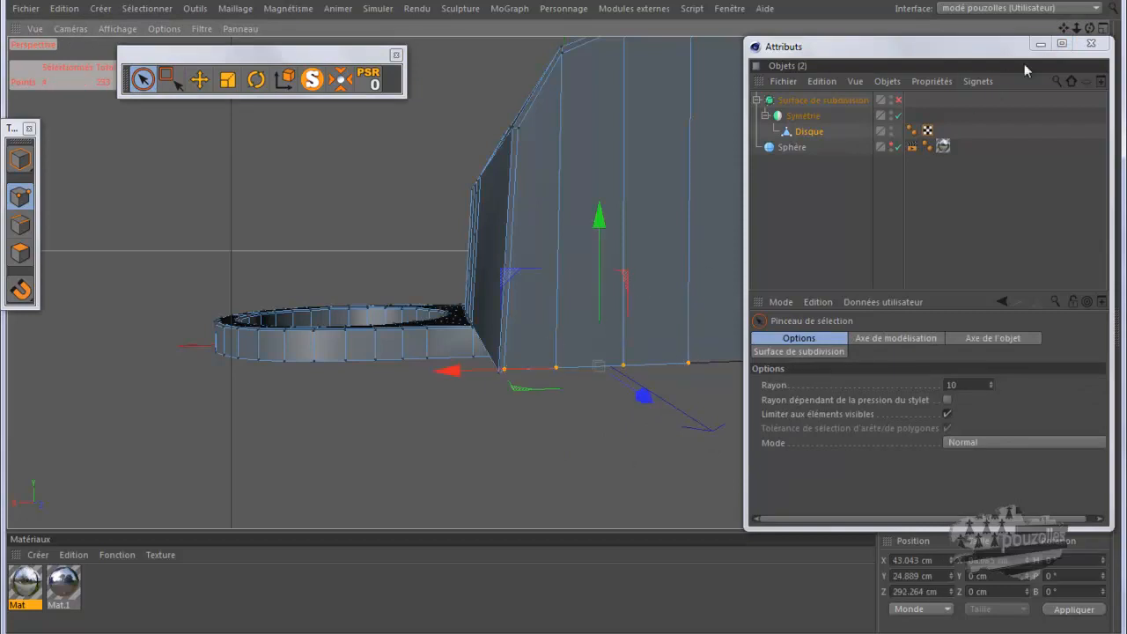
{"action": "left_click_drag", "start_coordinate": [1064, 29], "coordinate": [559, 318]}
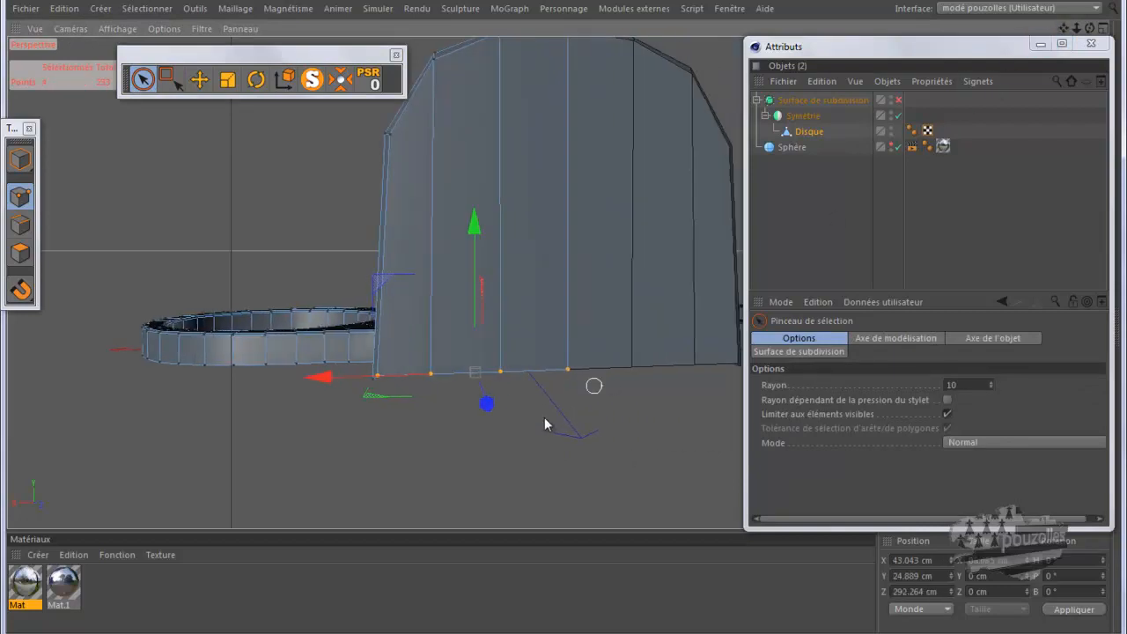
{"action": "middle_click", "coordinate": [516, 434]}
{"action": "middle_click", "coordinate": [617, 435]}
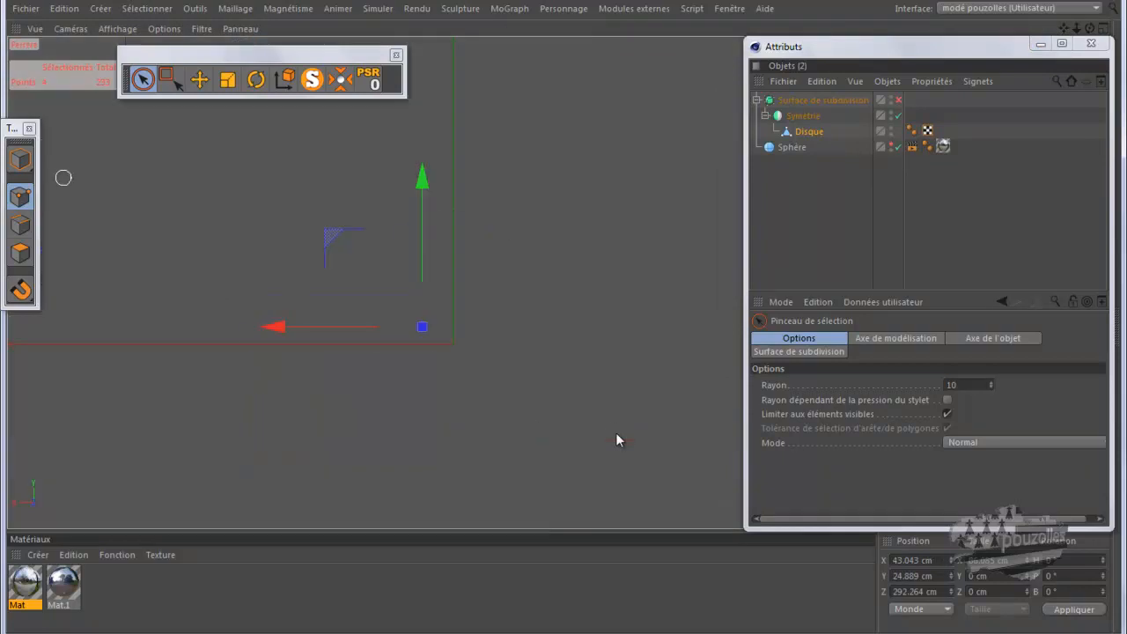
{"action": "middle_click", "coordinate": [547, 420]}
{"action": "middle_click", "coordinate": [445, 422]}
{"action": "left_click_drag", "start_coordinate": [1063, 29], "coordinate": [723, 35]}
{"action": "scroll", "coordinate": [593, 333], "scroll_direction": "up", "scroll_amount": 4}
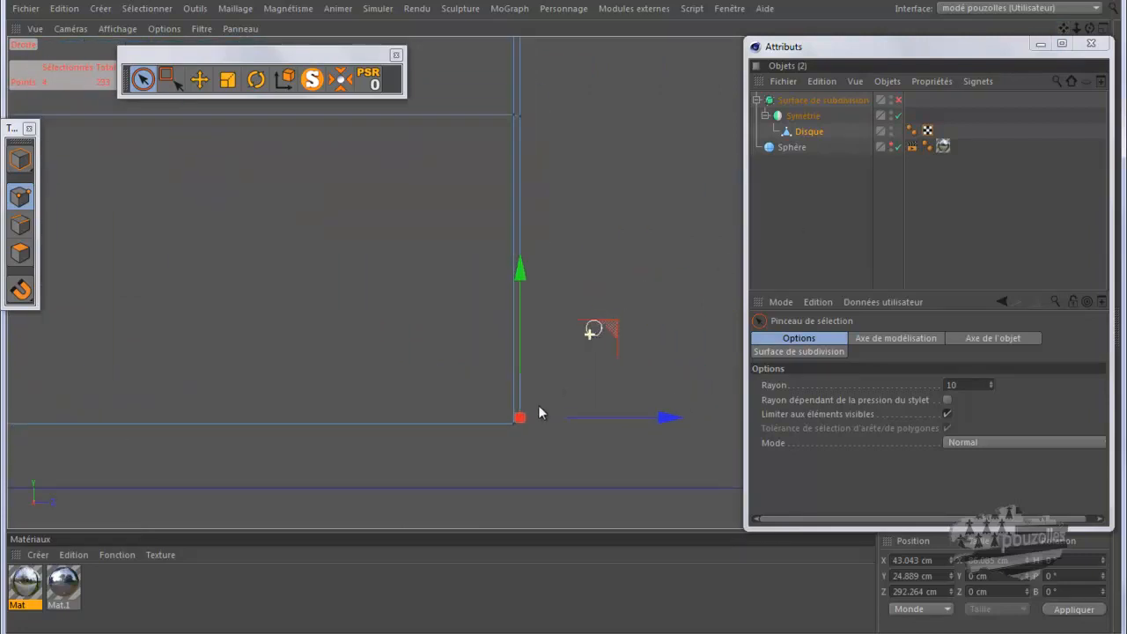
{"action": "left_click_drag", "start_coordinate": [520, 259], "coordinate": [518, 270]}
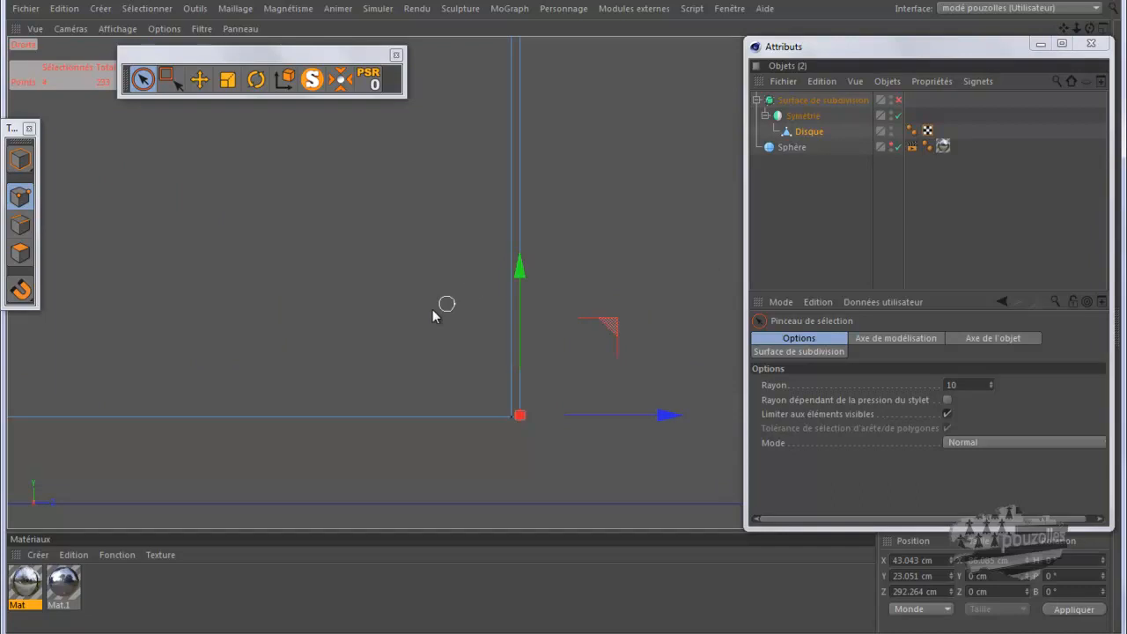
Step: Try to lower only the outer bottom corner point to about Y 22.03 cm
{"action": "left_click", "coordinate": [431, 310]}
{"action": "left_click", "coordinate": [520, 415]}
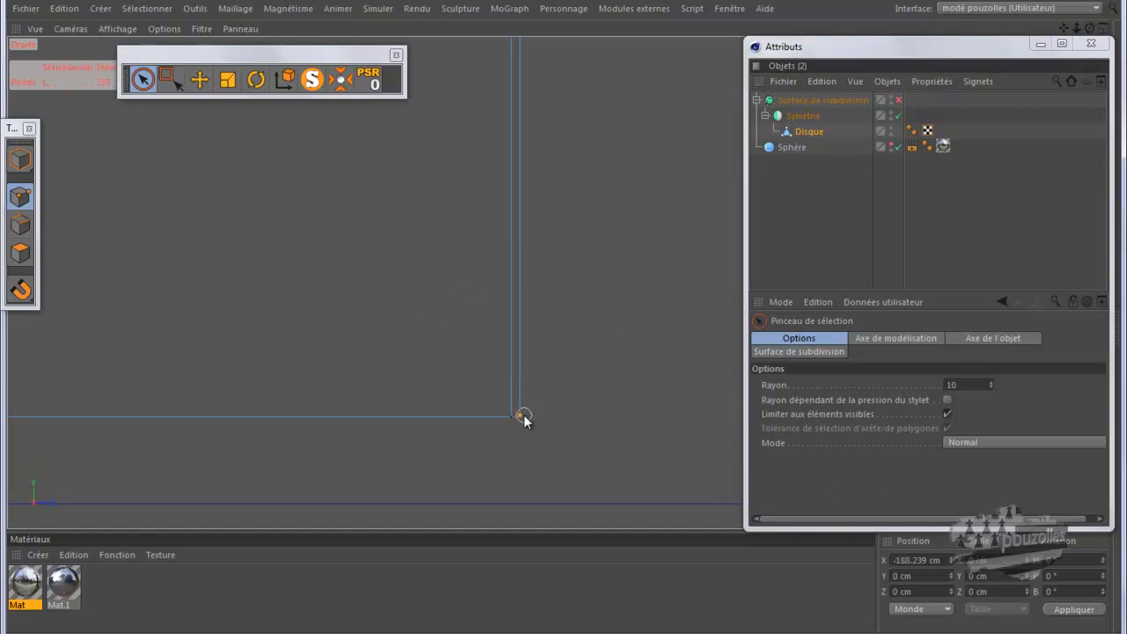
{"action": "left_click_drag", "start_coordinate": [519, 264], "coordinate": [520, 277]}
{"action": "left_click", "coordinate": [381, 309]}
{"action": "left_click", "coordinate": [520, 417]}
{"action": "left_click", "coordinate": [520, 418]}
Step: Undo the corner point moves, dismiss the pop-up notification and clear the point selection
{"action": "left_click", "coordinate": [69, 16]}
{"action": "left_click", "coordinate": [75, 32]}
{"action": "left_click", "coordinate": [73, 12]}
{"action": "left_click", "coordinate": [80, 33]}
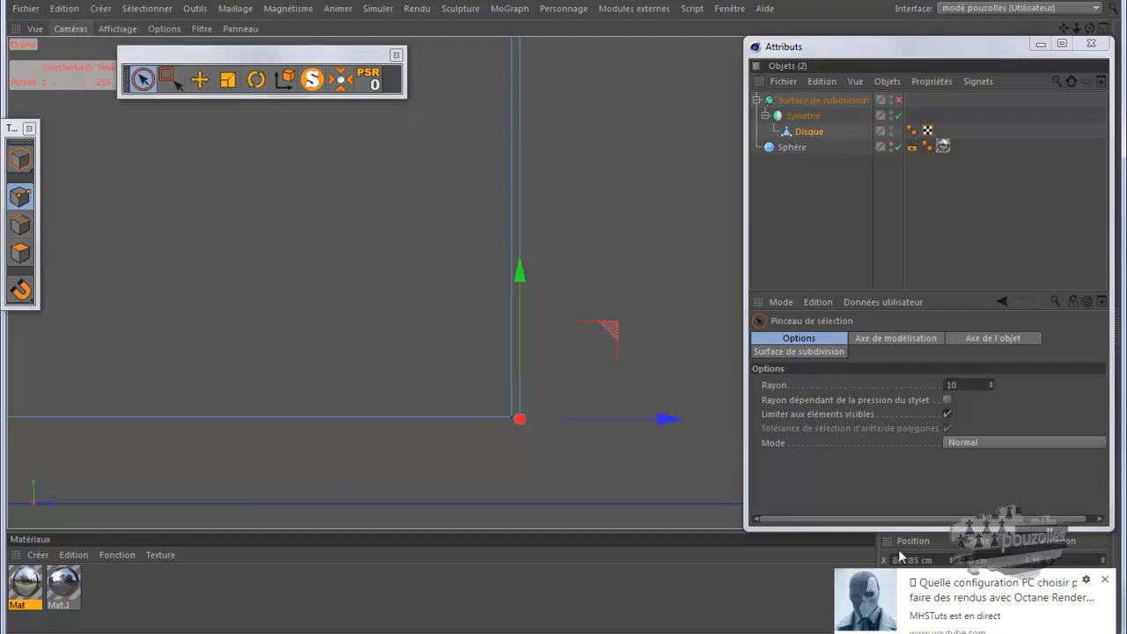
{"action": "left_click", "coordinate": [1106, 582]}
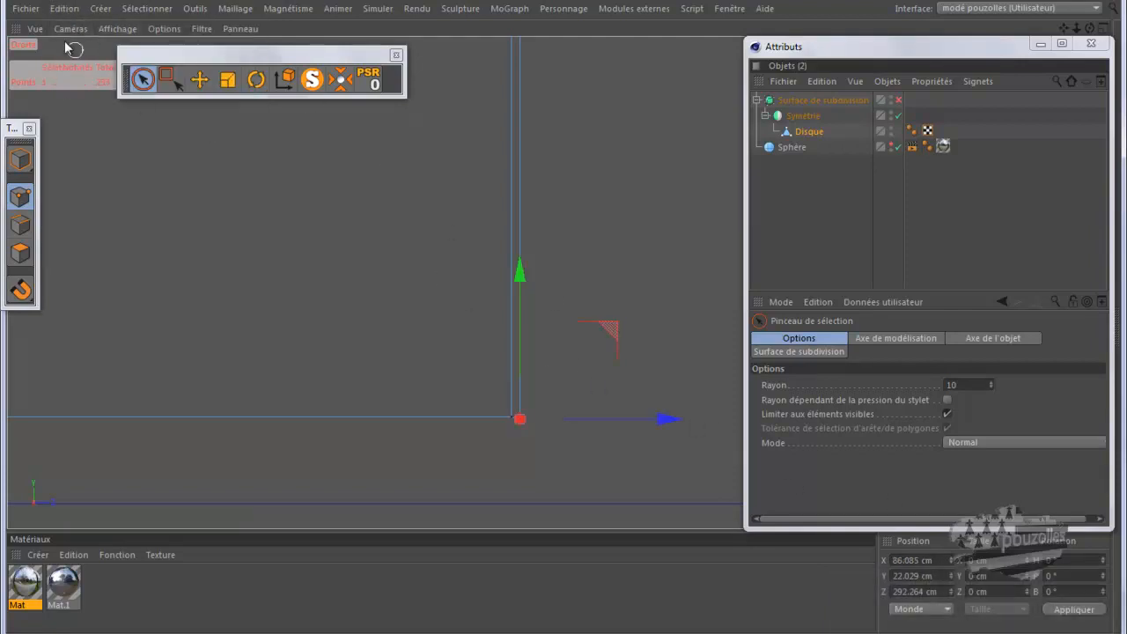
{"action": "left_click", "coordinate": [96, 214]}
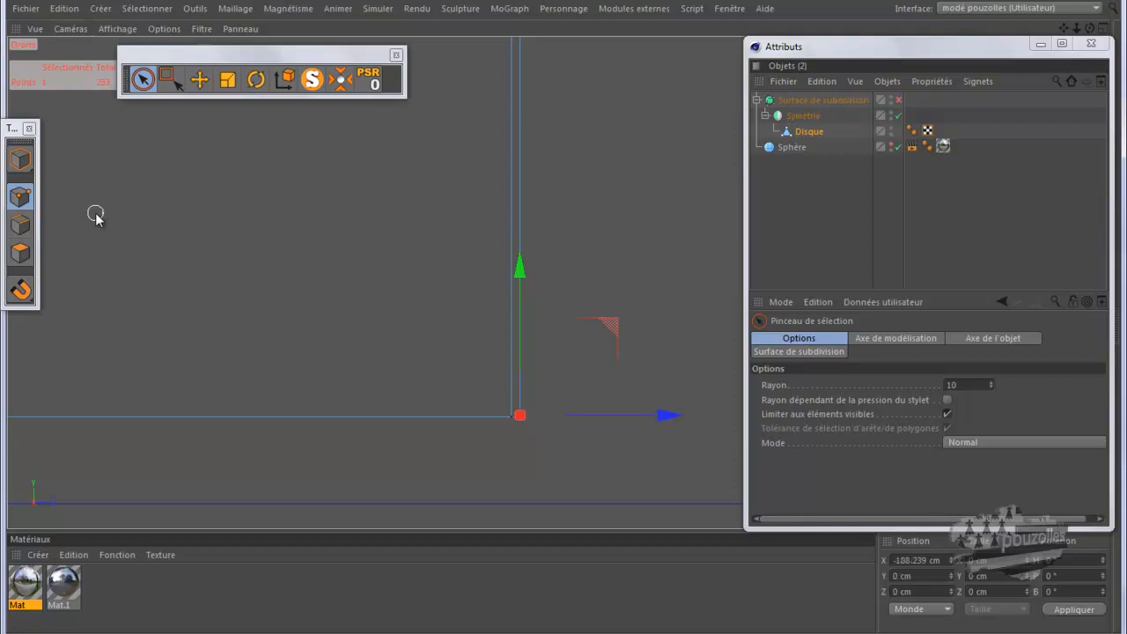
Step: Allow hidden points to be selected, and set the Y position of all bottom corner points to the inner points' value, 22.689 cm
{"action": "left_click", "coordinate": [946, 414]}
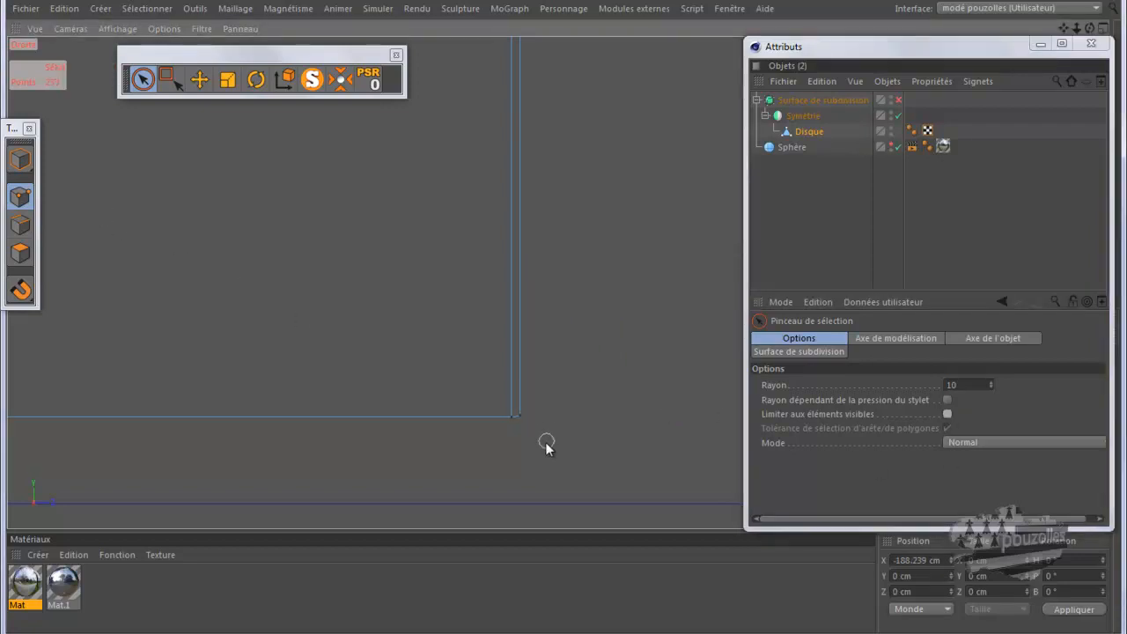
{"action": "left_click", "coordinate": [509, 419]}
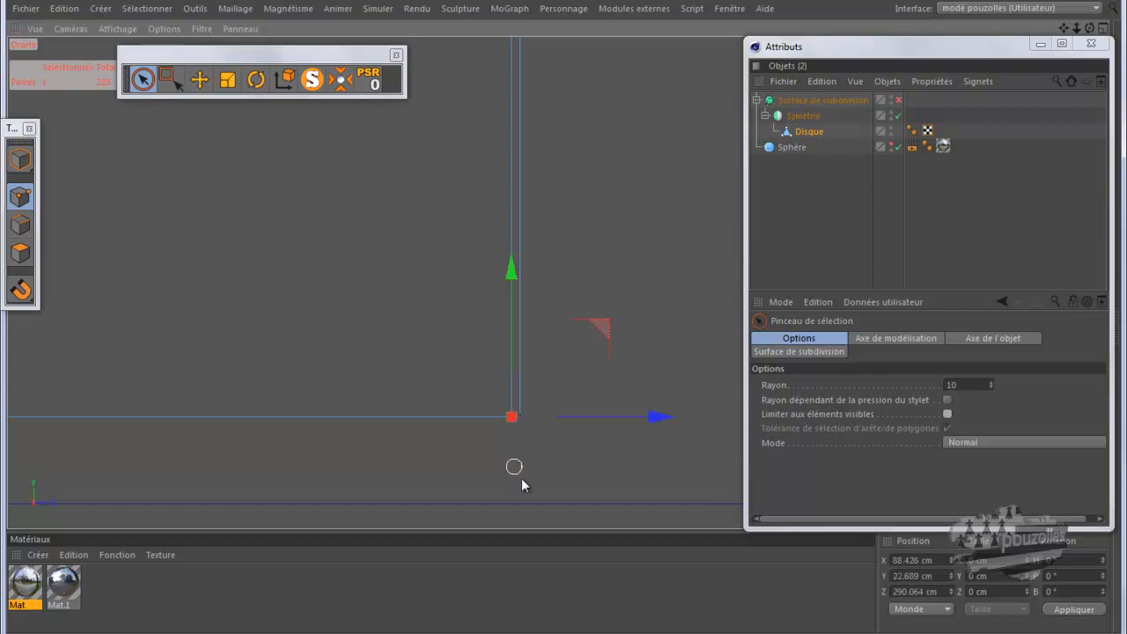
{"action": "double_click", "coordinate": [918, 578]}
{"action": "right_click", "coordinate": [917, 576]}
{"action": "left_click", "coordinate": [947, 594]}
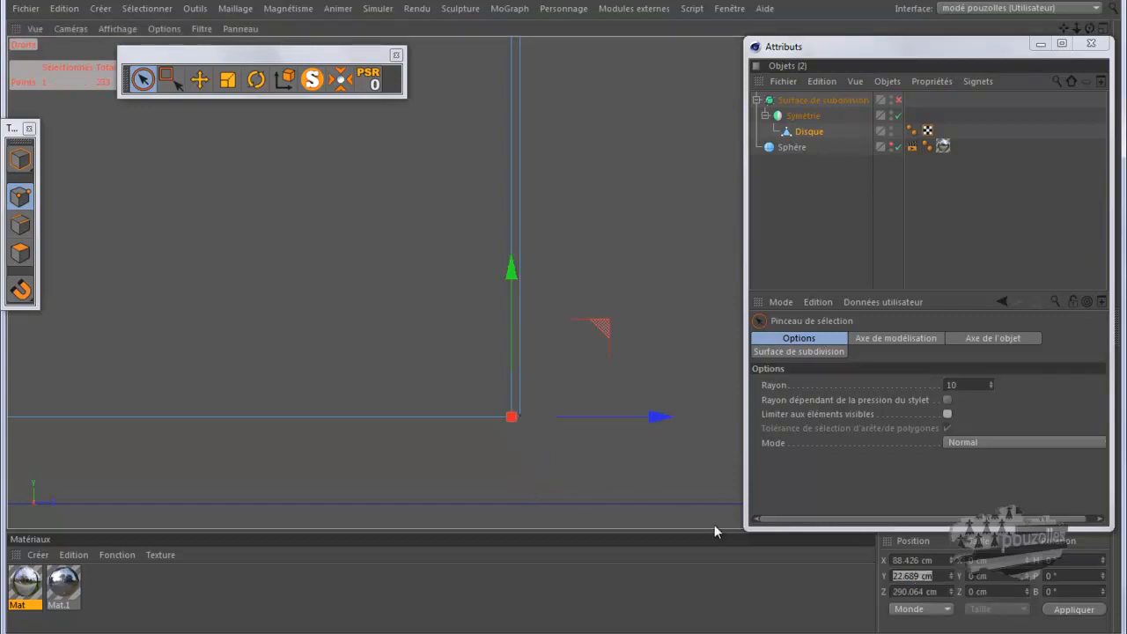
{"action": "left_click", "coordinate": [520, 417]}
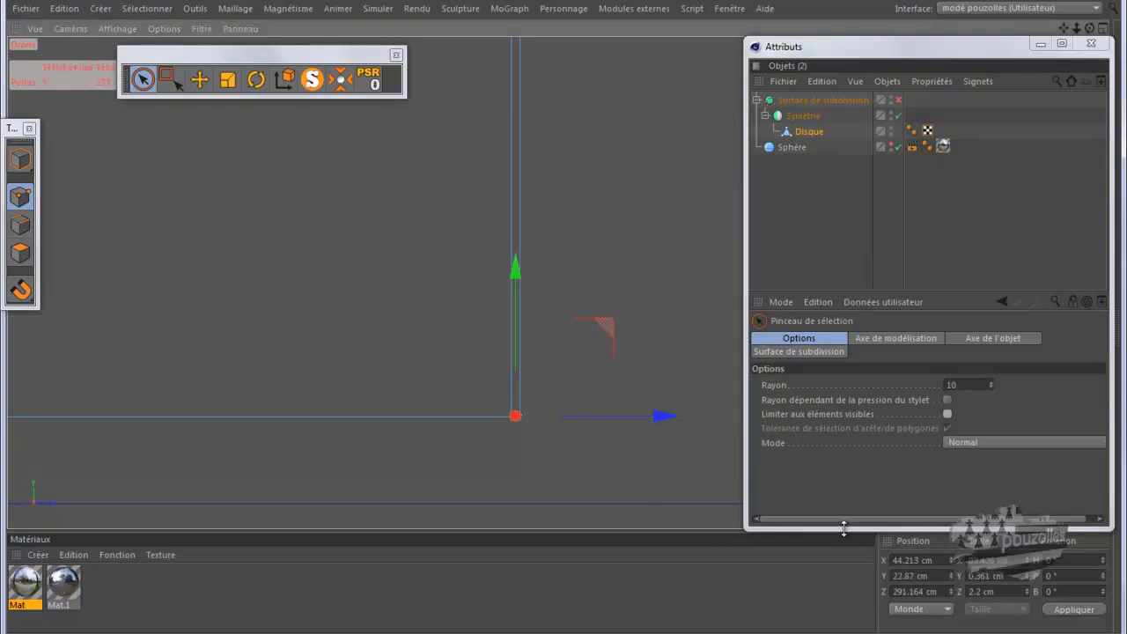
{"action": "double_click", "coordinate": [920, 576]}
{"action": "right_click", "coordinate": [921, 577]}
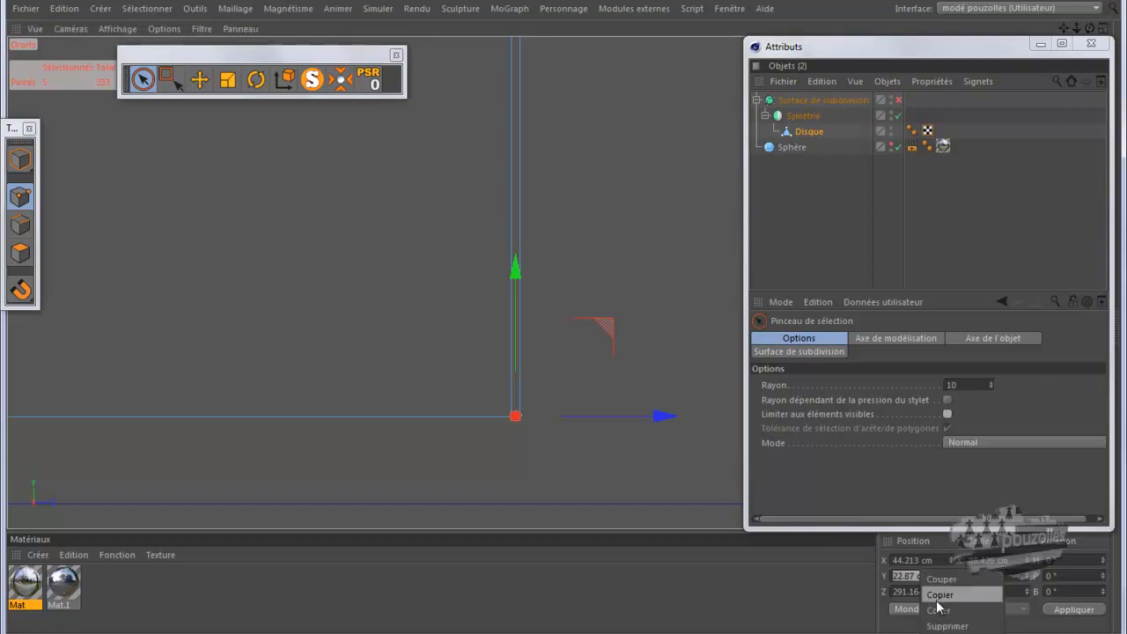
{"action": "left_click", "coordinate": [947, 607]}
{"action": "left_click", "coordinate": [1073, 609]}
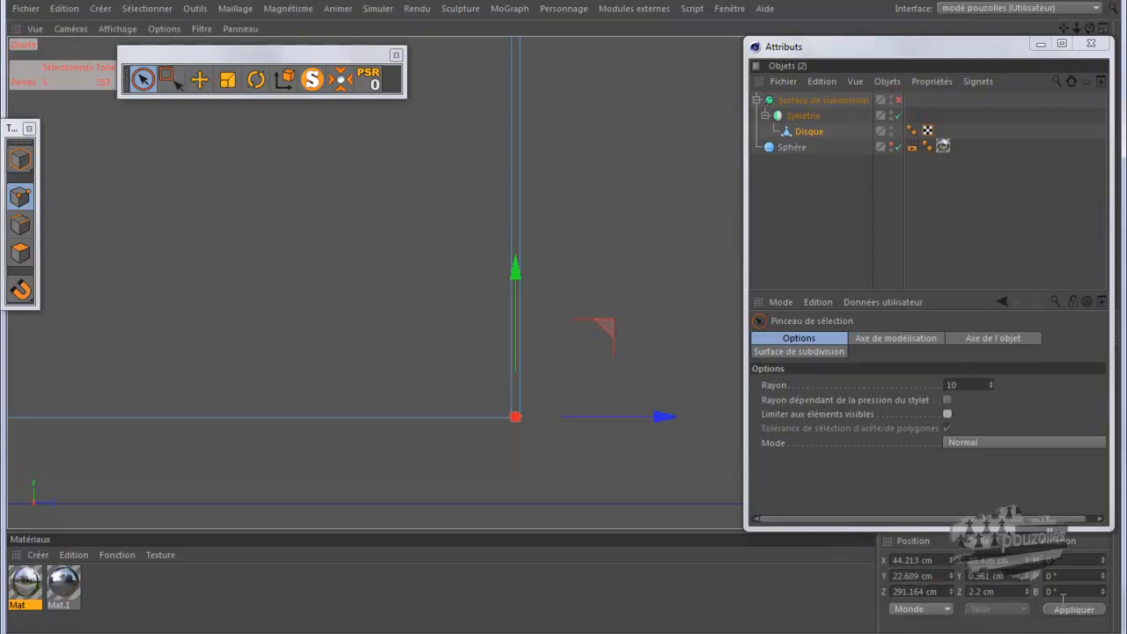
Step: Try to set the Y size of the selected corner points to 22.689 cm, and undo it
{"action": "right_click", "coordinate": [987, 576]}
{"action": "left_click", "coordinate": [1013, 605]}
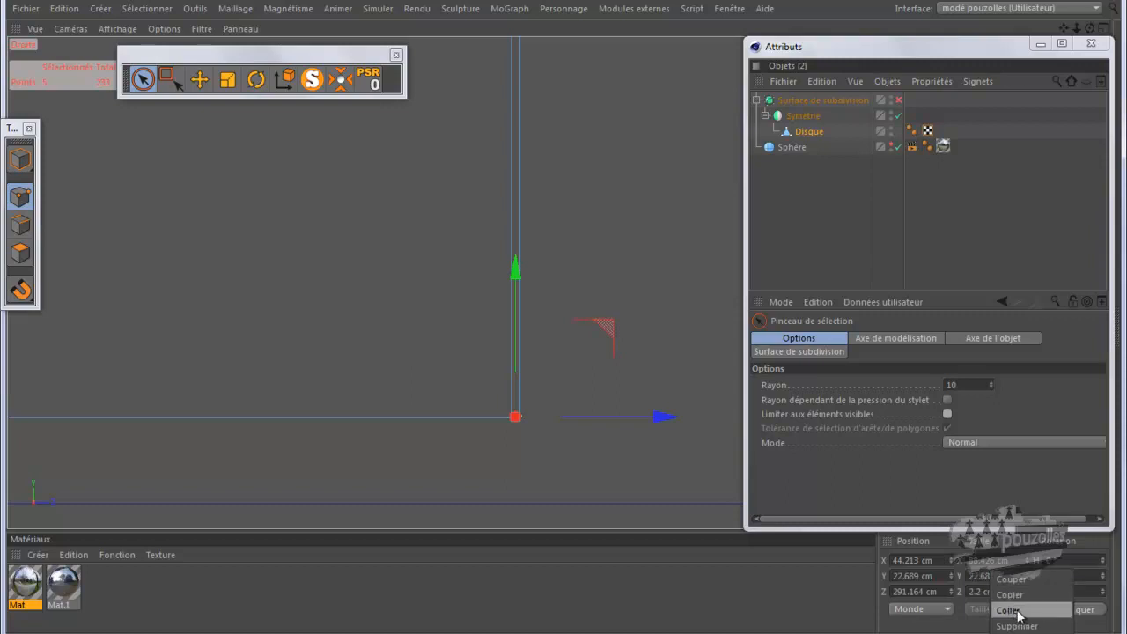
{"action": "left_click", "coordinate": [1067, 609]}
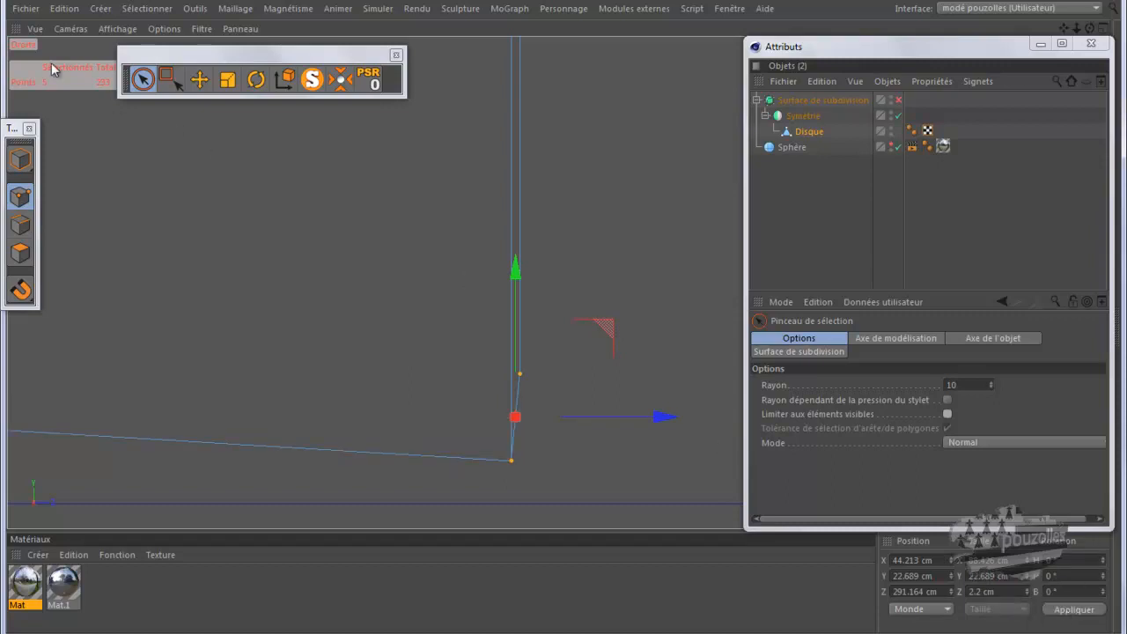
{"action": "left_click", "coordinate": [63, 8]}
{"action": "left_click", "coordinate": [70, 34]}
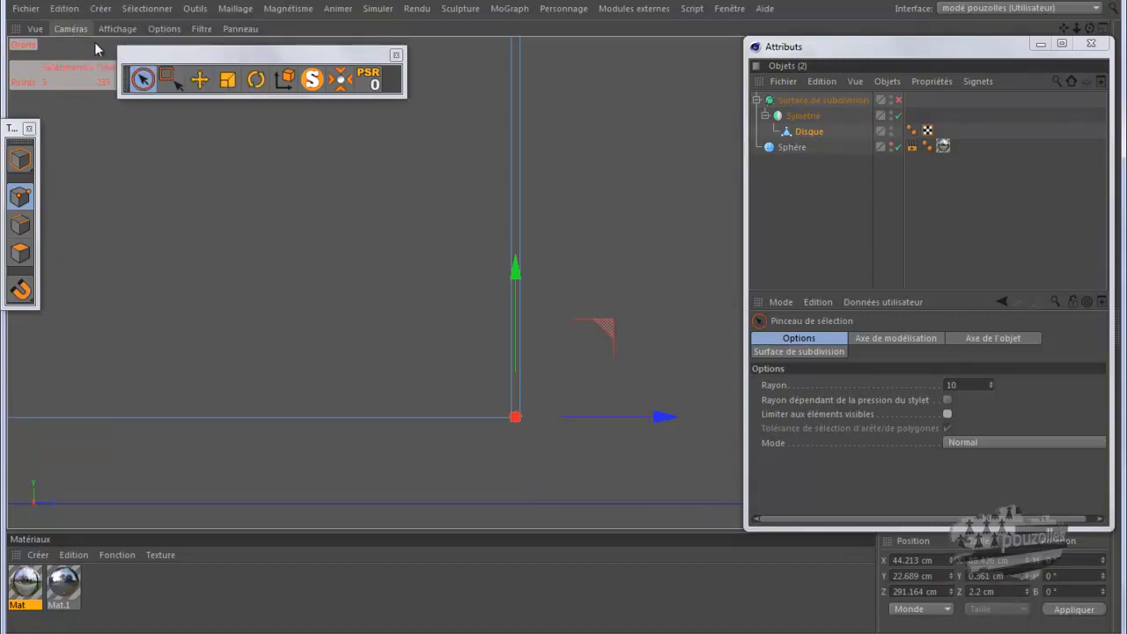
Step: Lower the outer bottom corner points slightly along Y to level them with the inner bottom edge
{"action": "left_click", "coordinate": [287, 229]}
{"action": "scroll", "coordinate": [542, 420], "scroll_direction": "up", "scroll_amount": 3}
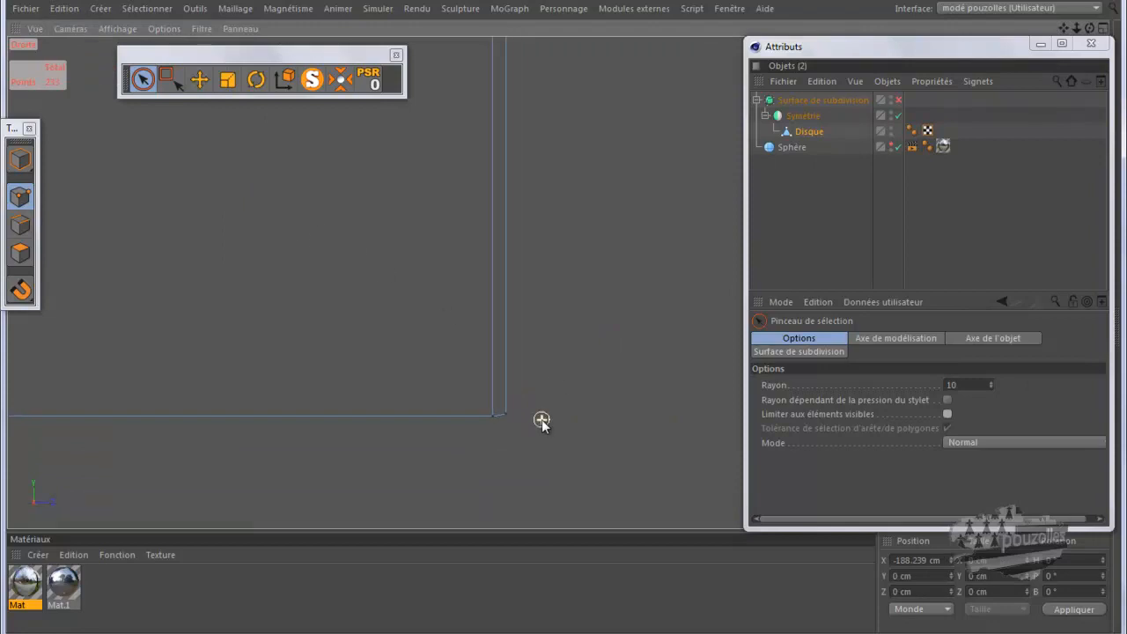
{"action": "left_click", "coordinate": [506, 412]}
{"action": "scroll", "coordinate": [511, 433], "scroll_direction": "up", "scroll_amount": 3}
{"action": "left_click_drag", "start_coordinate": [498, 224], "coordinate": [498, 231]}
{"action": "left_click", "coordinate": [372, 234]}
Step: Add a loop cut with the Knife just above the bottom edge of the box in the perspective view
{"action": "scroll", "coordinate": [375, 247], "scroll_direction": "down", "scroll_amount": 3}
{"action": "middle_click_drag", "start_coordinate": [375, 246], "coordinate": [516, 426], "text": "alt"}
{"action": "scroll", "coordinate": [523, 413], "scroll_direction": "down", "scroll_amount": 1}
{"action": "scroll", "coordinate": [546, 403], "scroll_direction": "down", "scroll_amount": 5}
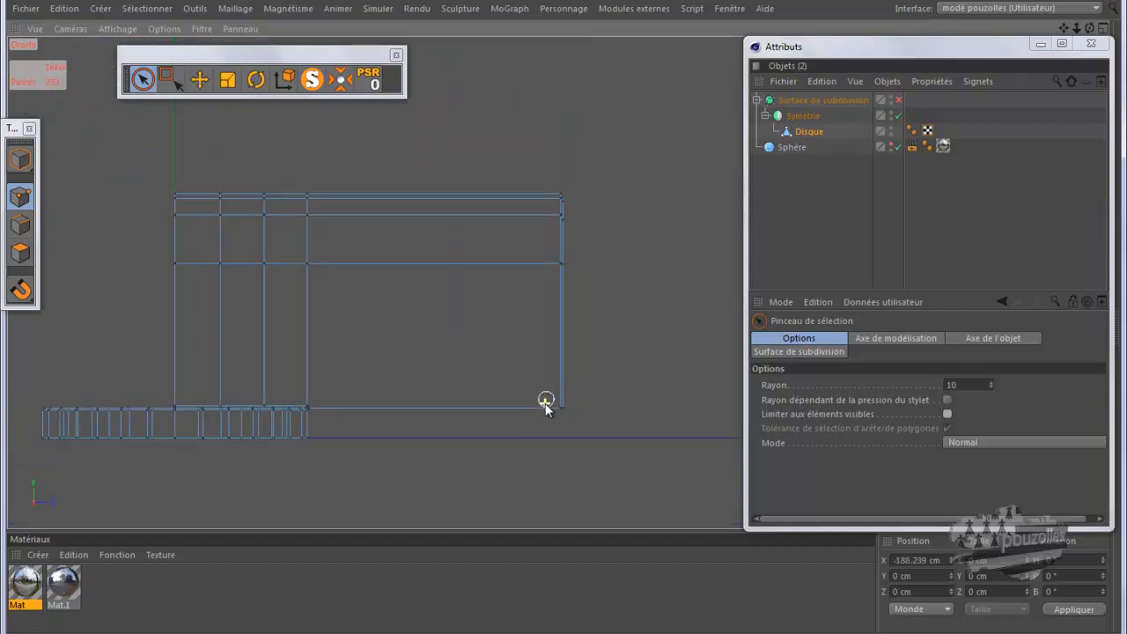
{"action": "middle_click", "coordinate": [352, 252]}
{"action": "middle_click", "coordinate": [343, 231]}
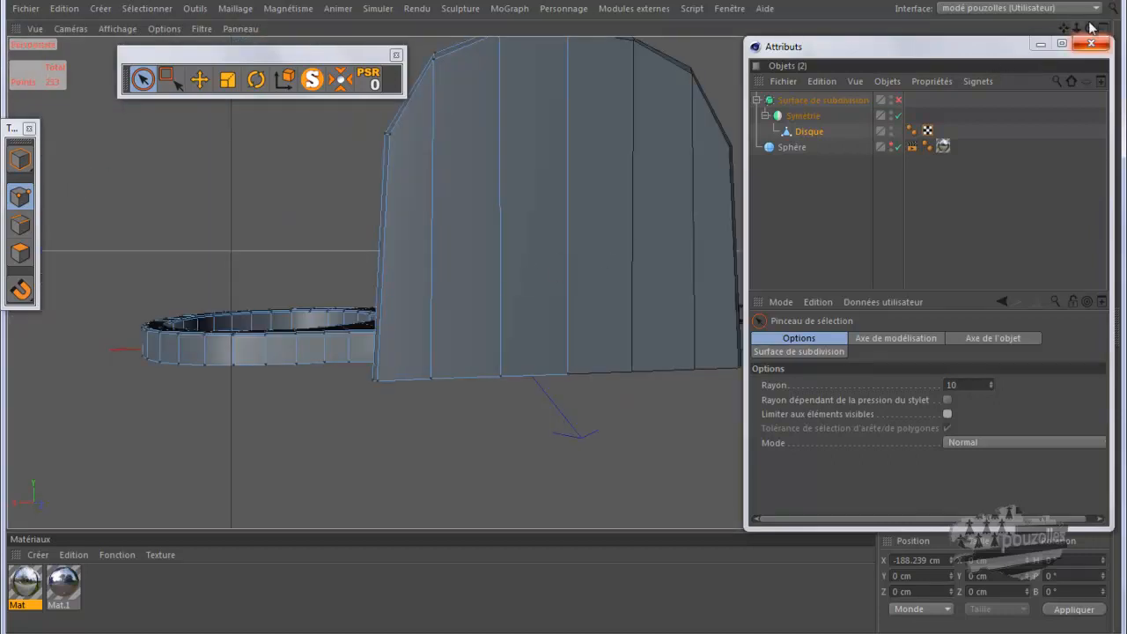
{"action": "left_click_drag", "start_coordinate": [1090, 28], "coordinate": [563, 316]}
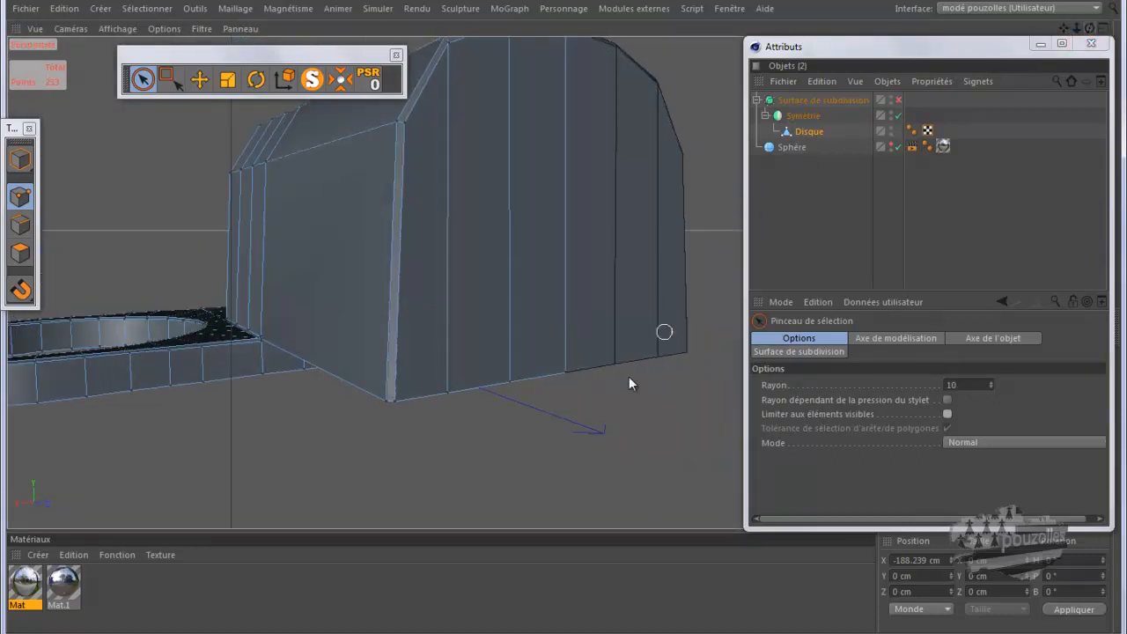
{"action": "key", "text": "k"}
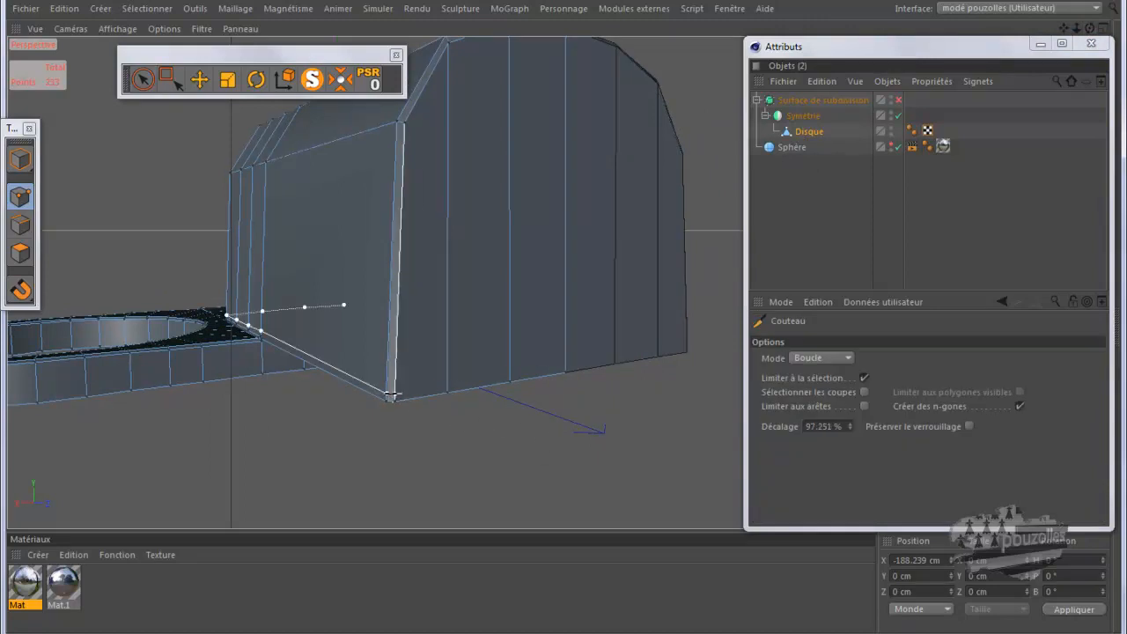
{"action": "left_click", "coordinate": [561, 361]}
{"action": "scroll", "coordinate": [175, 262], "scroll_direction": "up", "scroll_amount": 5}
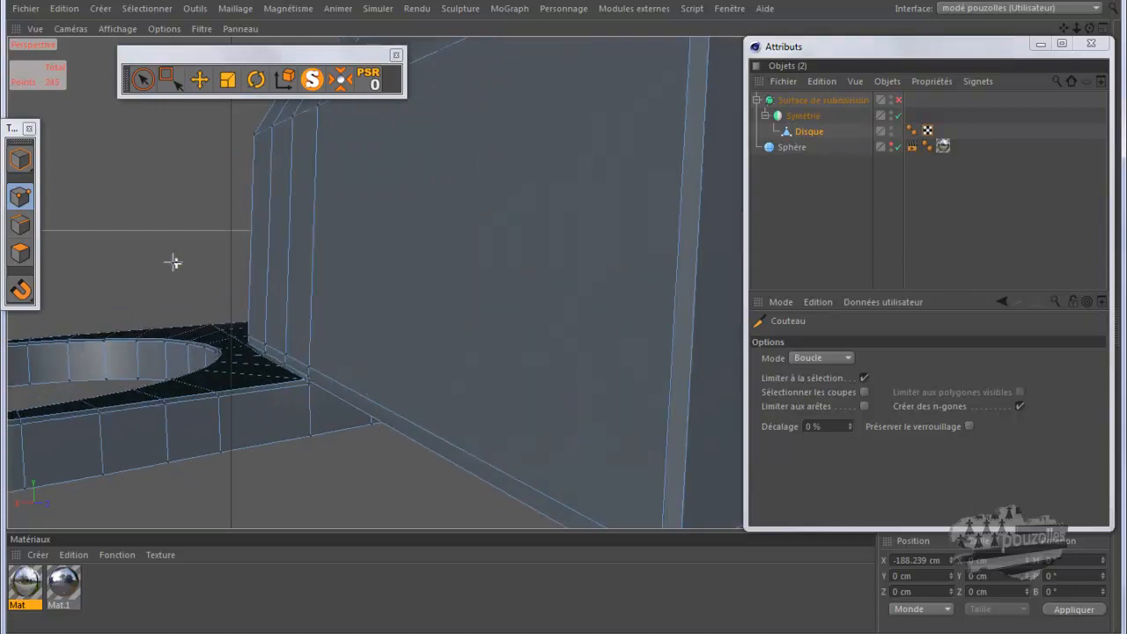
{"action": "scroll", "coordinate": [173, 262], "scroll_direction": "down", "scroll_amount": 8}
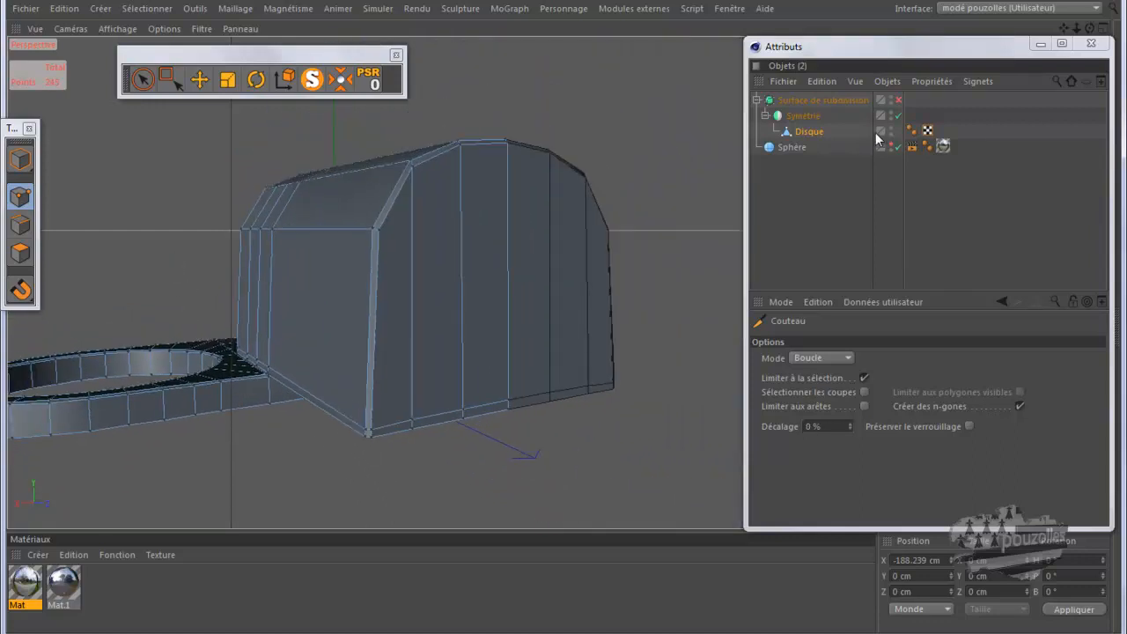
Step: Enable the subdivision surface and render a preview of the smoothed joint between the box and the ring plate
{"action": "left_click", "coordinate": [898, 101]}
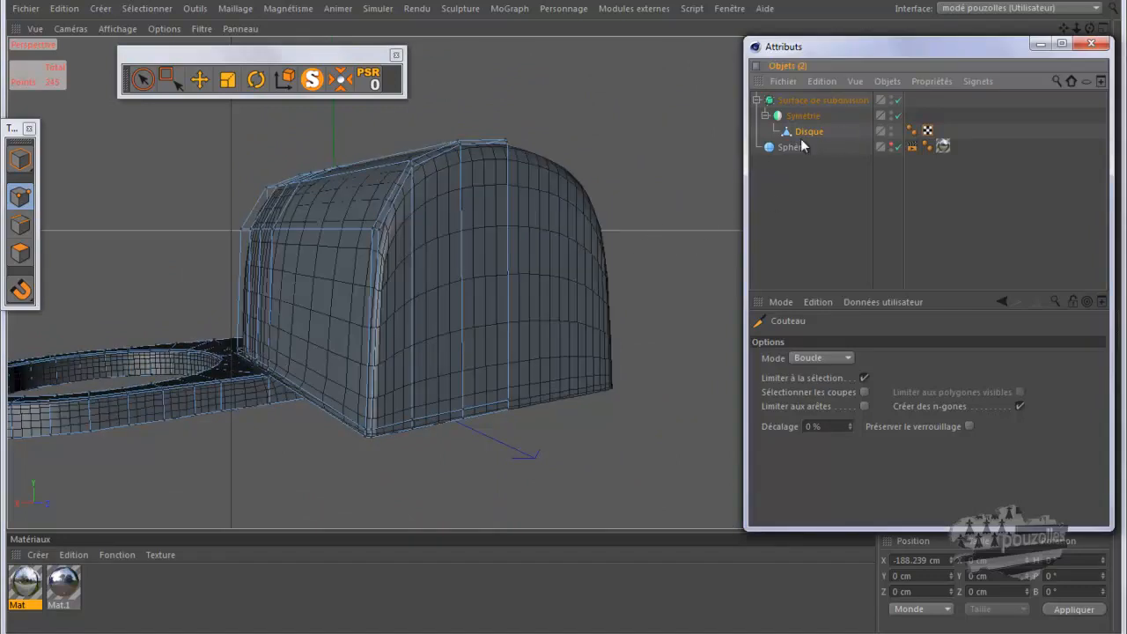
{"action": "left_click_drag", "start_coordinate": [1090, 28], "coordinate": [702, 319]}
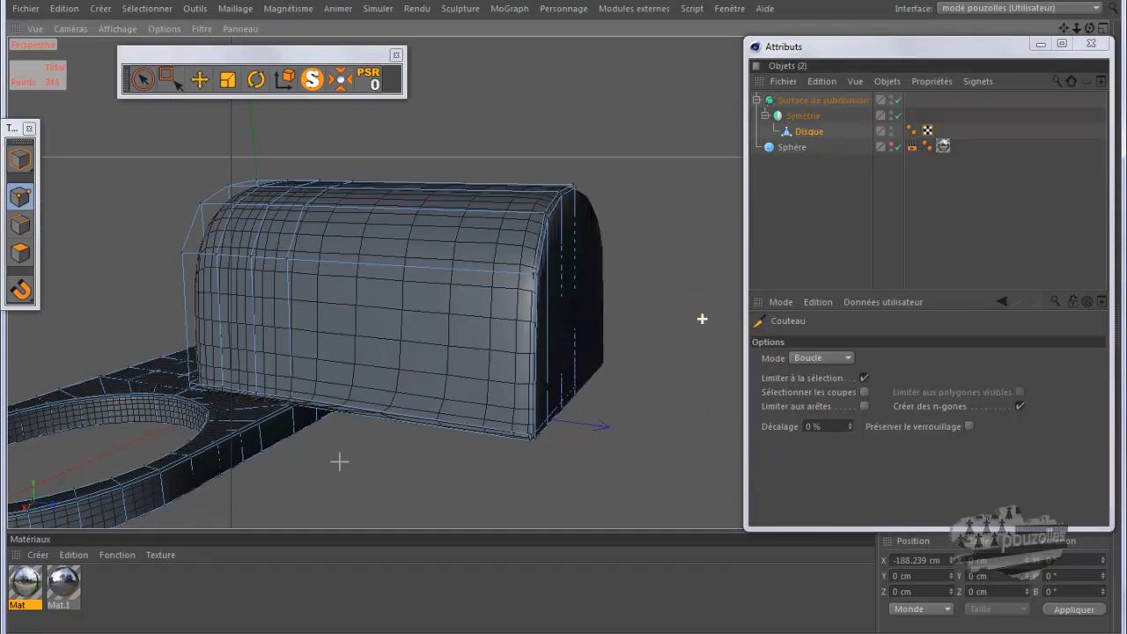
{"action": "scroll", "coordinate": [302, 450], "scroll_direction": "up", "scroll_amount": 5}
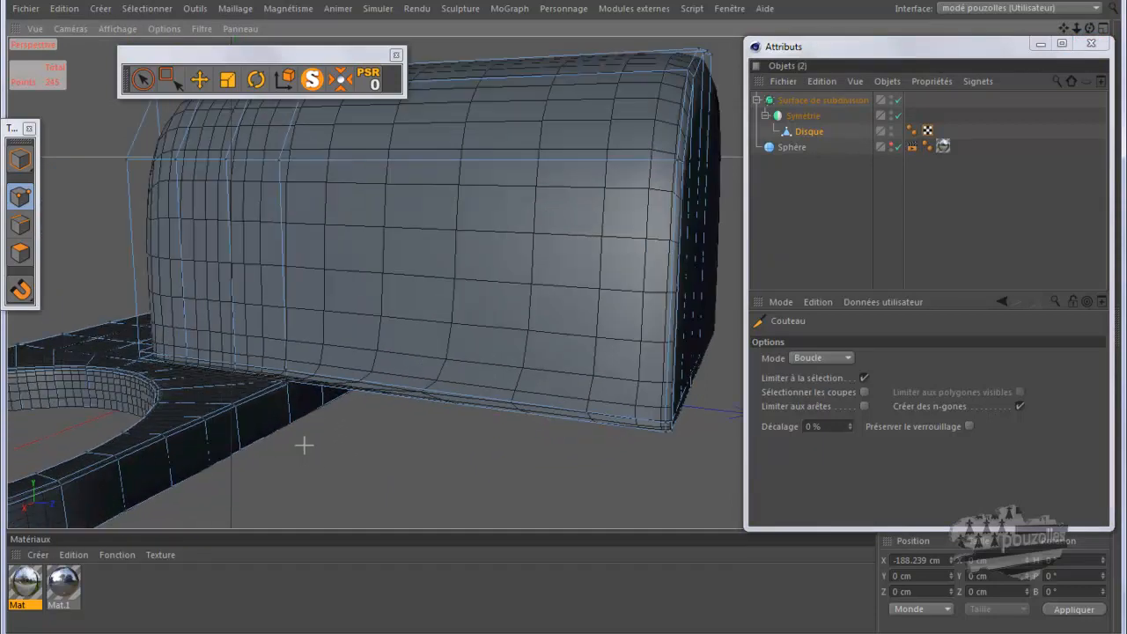
{"action": "key", "text": "ctrl+r"}
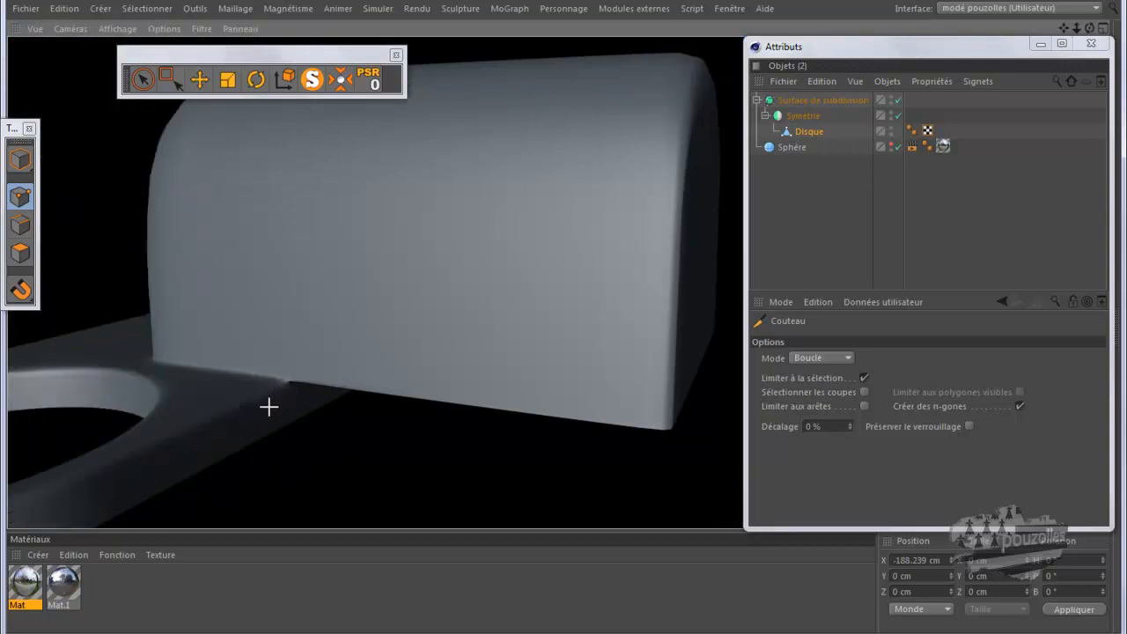
Step: Apply the Mat.1 material to the subdivision surface and render a preview of the whole bracket
{"action": "scroll", "coordinate": [271, 406], "scroll_direction": "down", "scroll_amount": 3}
{"action": "scroll", "coordinate": [493, 330], "scroll_direction": "down", "scroll_amount": 4}
{"action": "scroll", "coordinate": [604, 269], "scroll_direction": "down", "scroll_amount": 2}
{"action": "left_click_drag", "start_coordinate": [63, 581], "coordinate": [453, 339]}
{"action": "left_click_drag", "start_coordinate": [1089, 28], "coordinate": [565, 319]}
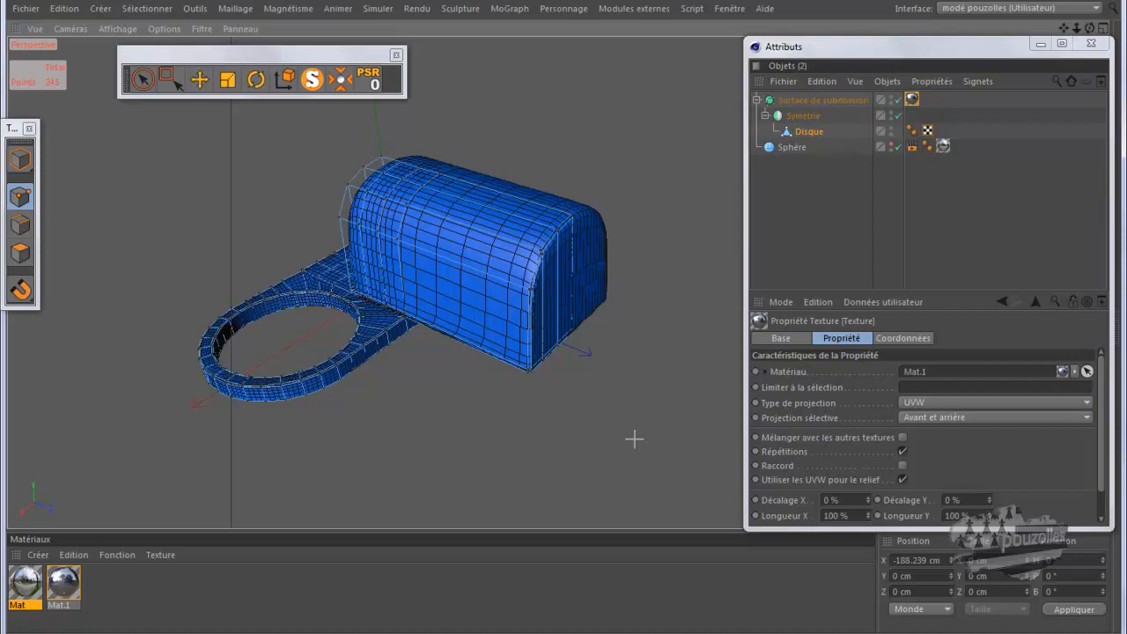
{"action": "key", "text": "ctrl+r"}
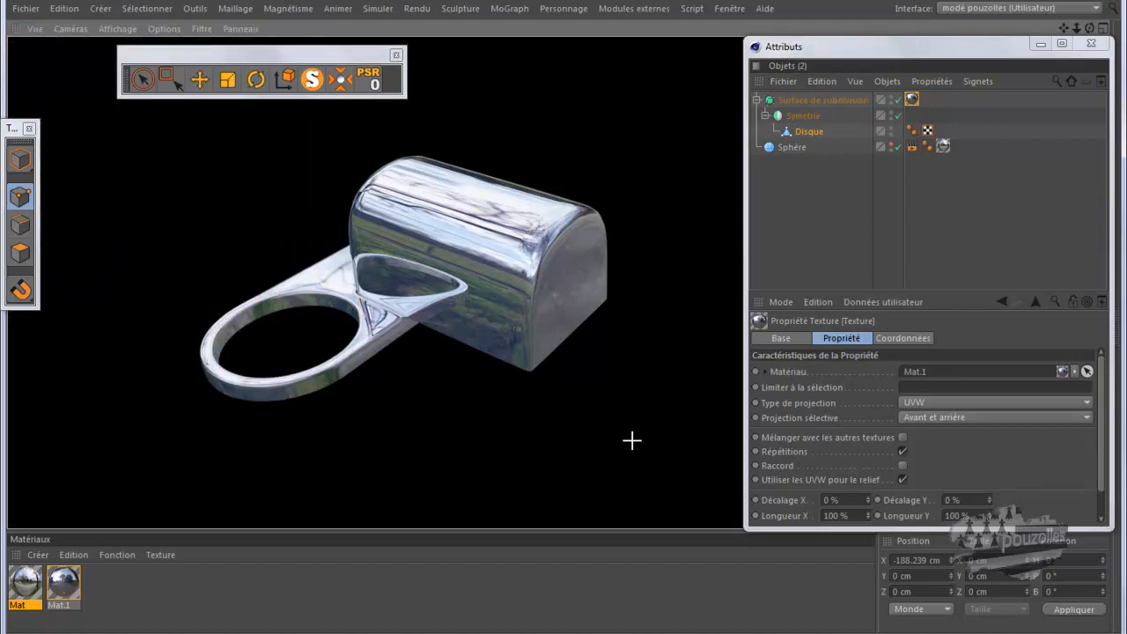
{"action": "left_click", "coordinate": [806, 133]}
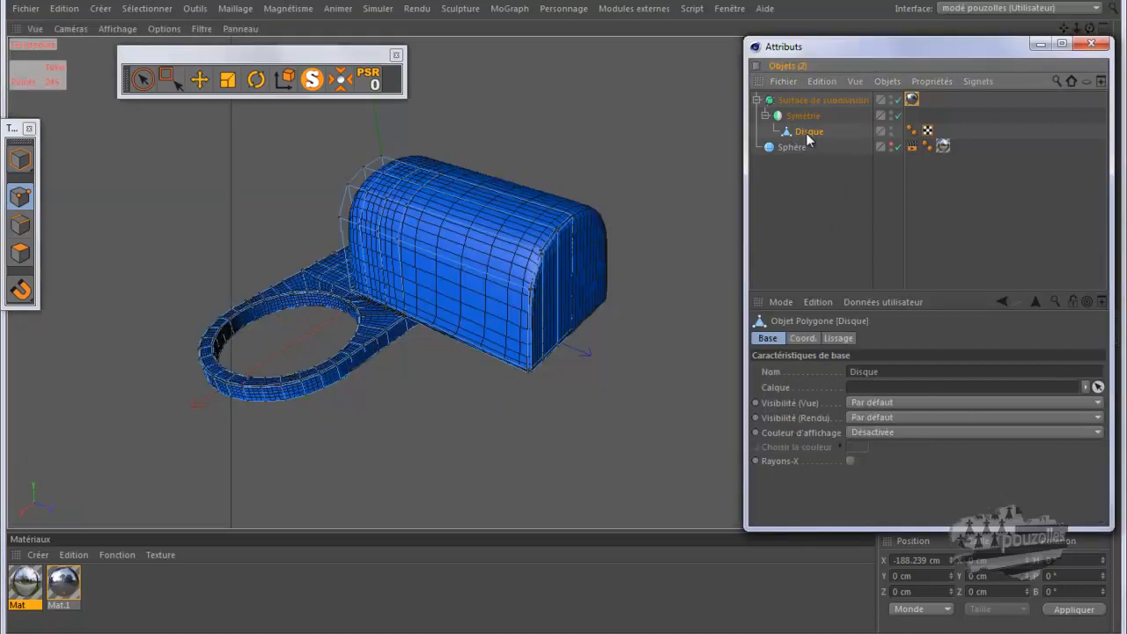
Step: Remove the material from the subdivision surface and turn off its smoothing
{"action": "left_click", "coordinate": [911, 100]}
{"action": "key", "text": "Delete"}
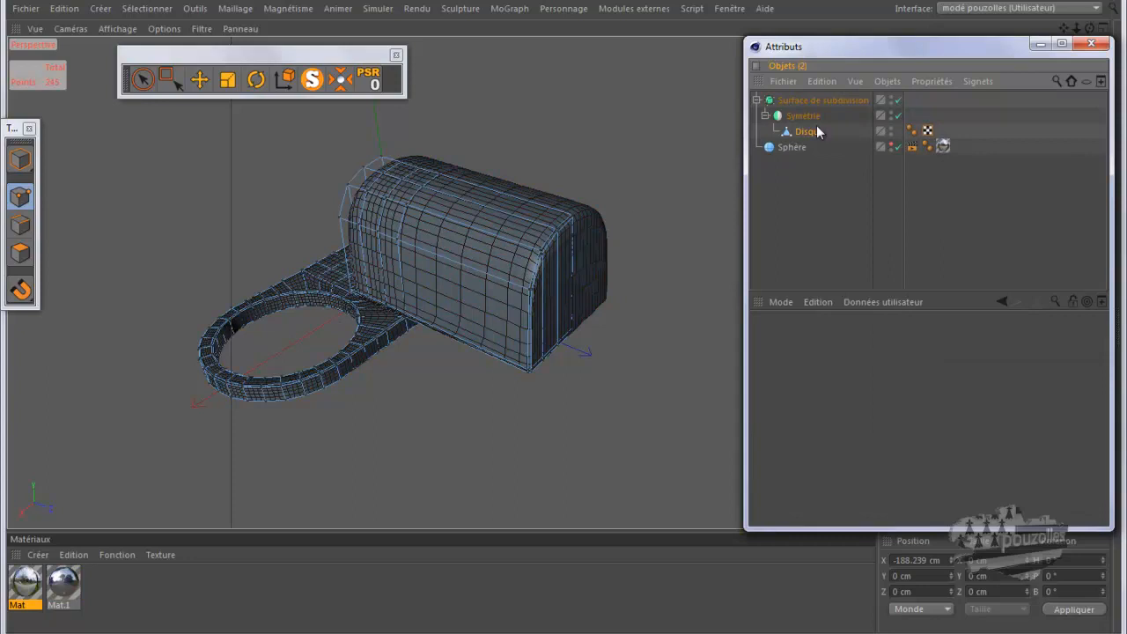
{"action": "left_click", "coordinate": [898, 100]}
Step: Delete the polygon loop forming the inner wall of the ring hole, along with its leftover points
{"action": "scroll", "coordinate": [308, 326], "scroll_direction": "up", "scroll_amount": 5}
{"action": "scroll", "coordinate": [307, 326], "scroll_direction": "up", "scroll_amount": 2}
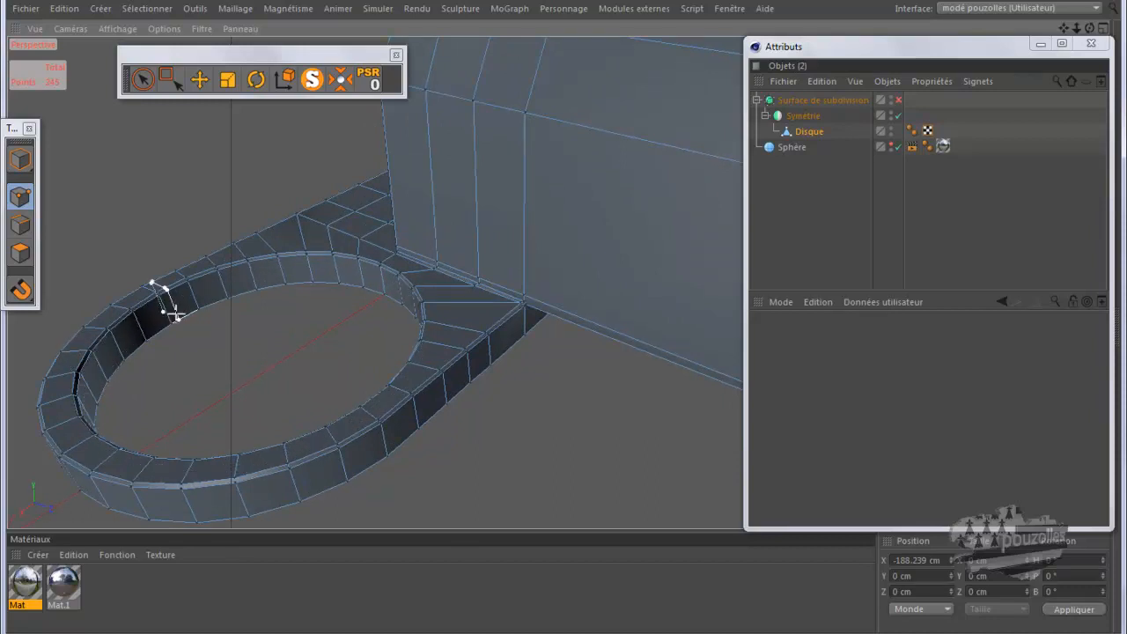
{"action": "left_click", "coordinate": [25, 256]}
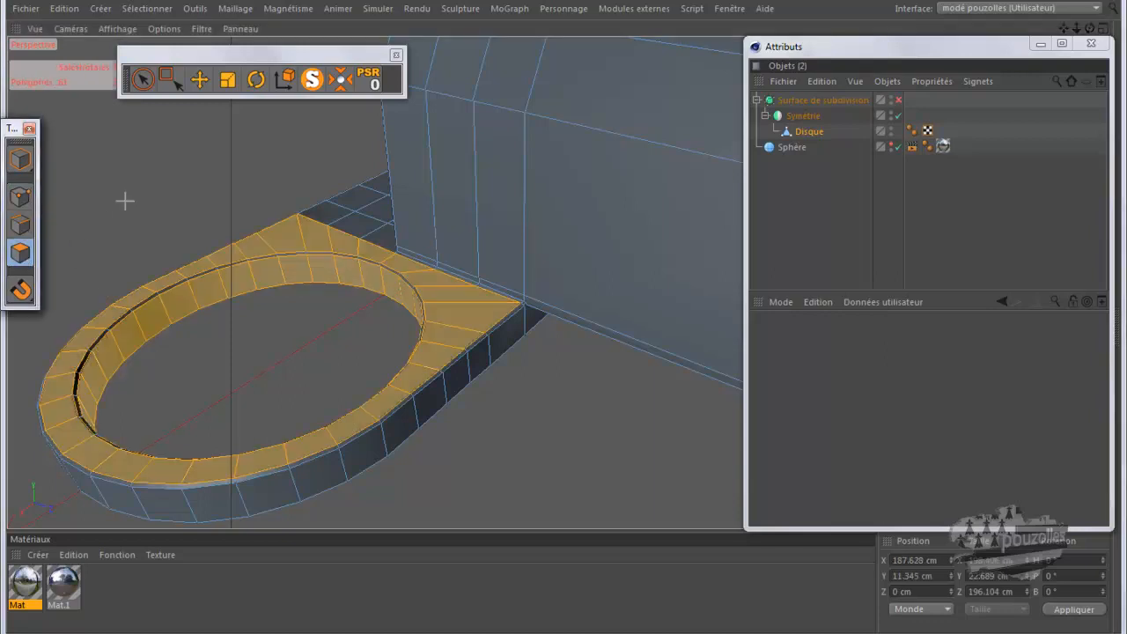
{"action": "key", "text": "u"}
{"action": "key", "text": "l"}
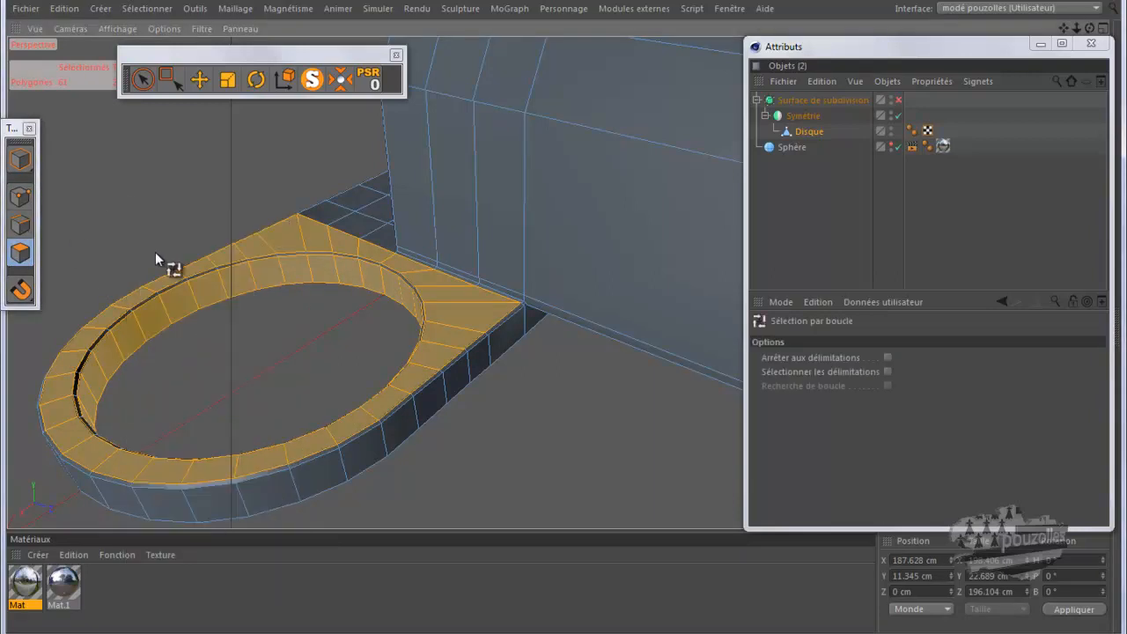
{"action": "left_click", "coordinate": [164, 319]}
{"action": "left_click", "coordinate": [21, 196], "text": "ctrl"}
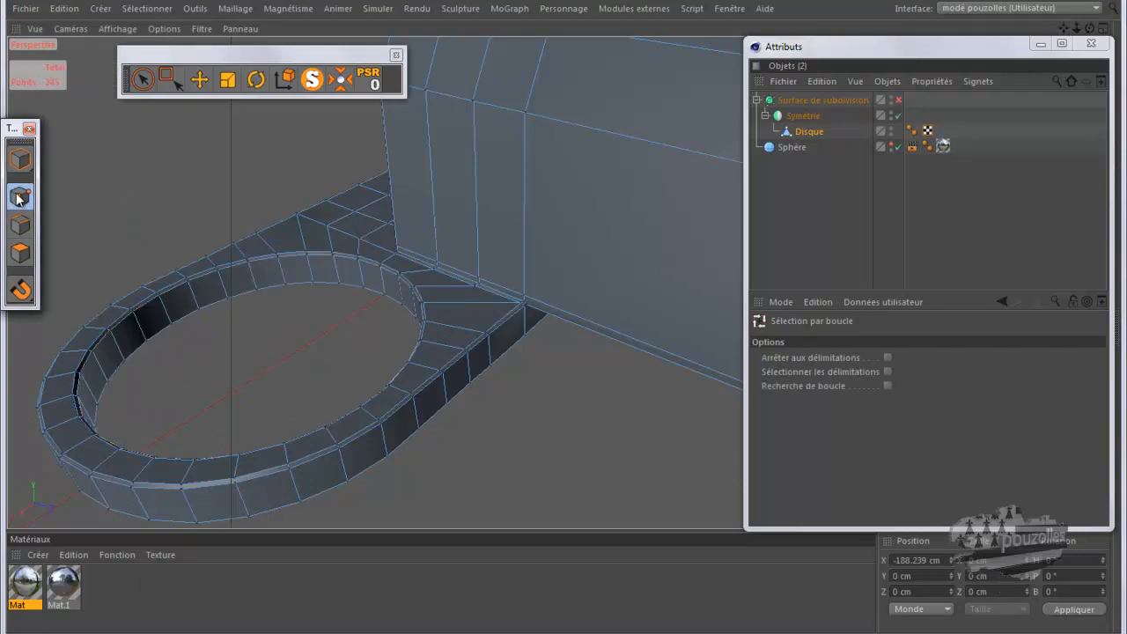
{"action": "left_click", "coordinate": [185, 337]}
{"action": "key", "text": "Delete"}
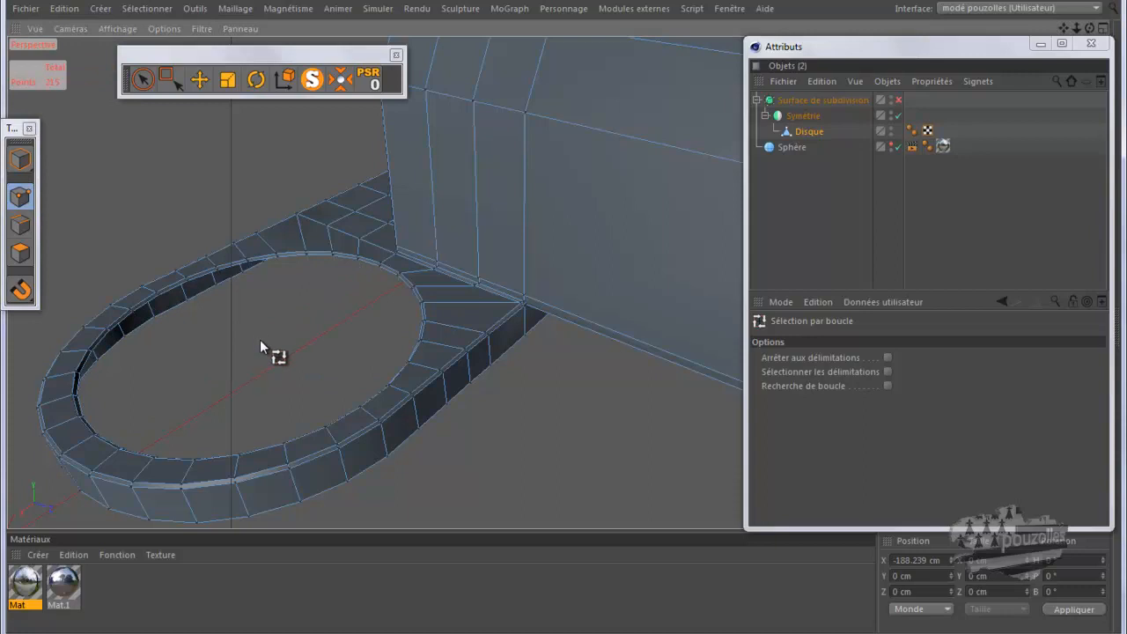
Step: Select all points of the Disque mesh and optimize them to merge duplicates
{"action": "key", "text": "ctrl+a"}
{"action": "right_click", "coordinate": [120, 140]}
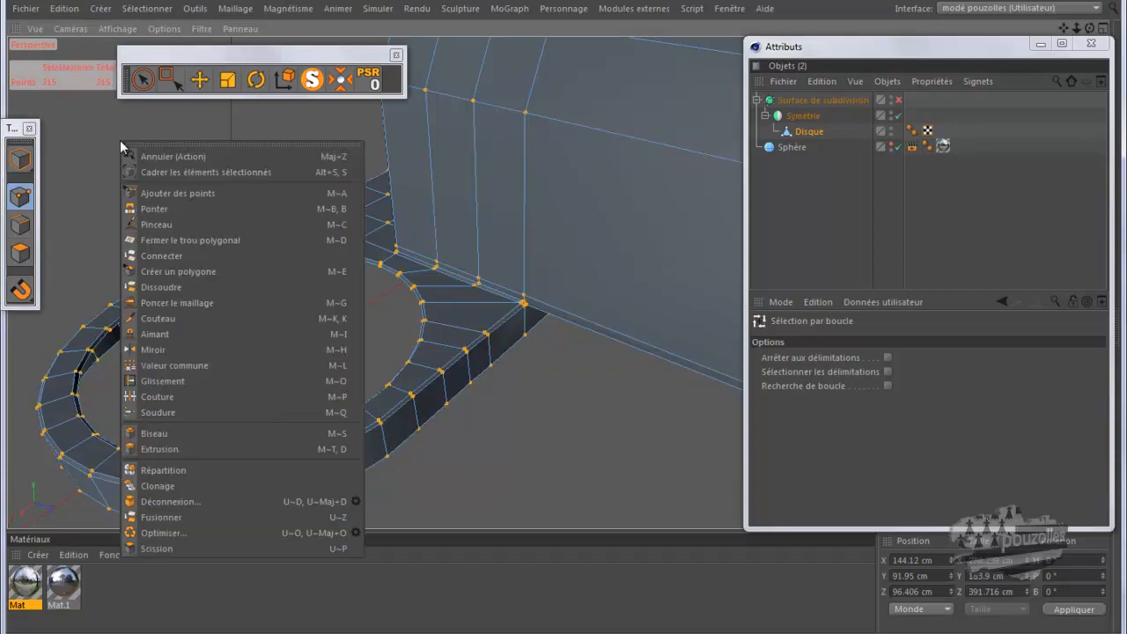
{"action": "left_click", "coordinate": [178, 531]}
{"action": "left_click_drag", "start_coordinate": [211, 353], "coordinate": [203, 321], "text": "alt"}
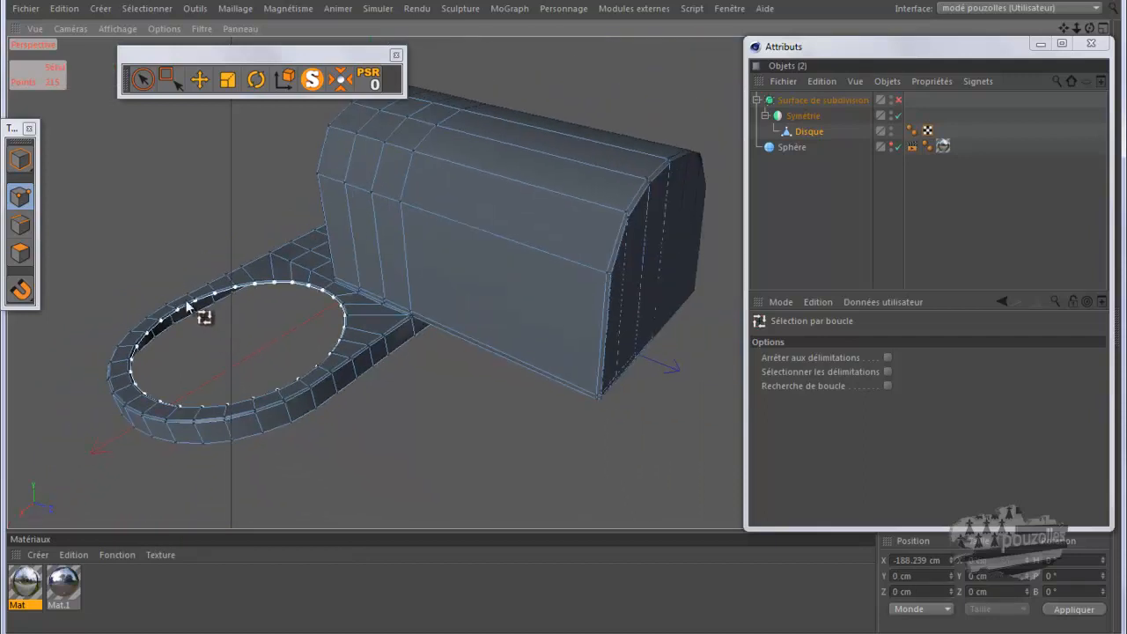
{"action": "left_click", "coordinate": [209, 81]}
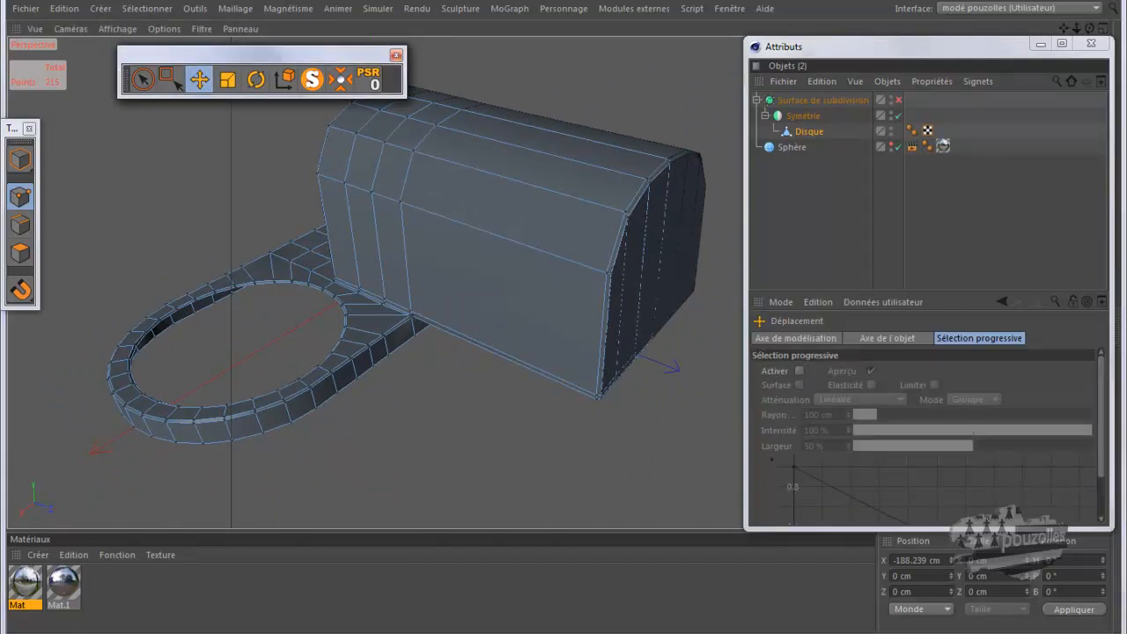
Step: Check the hinge reference photo and look through the 2cv tuto folder for another reference image
{"action": "left_click", "coordinate": [282, 599]}
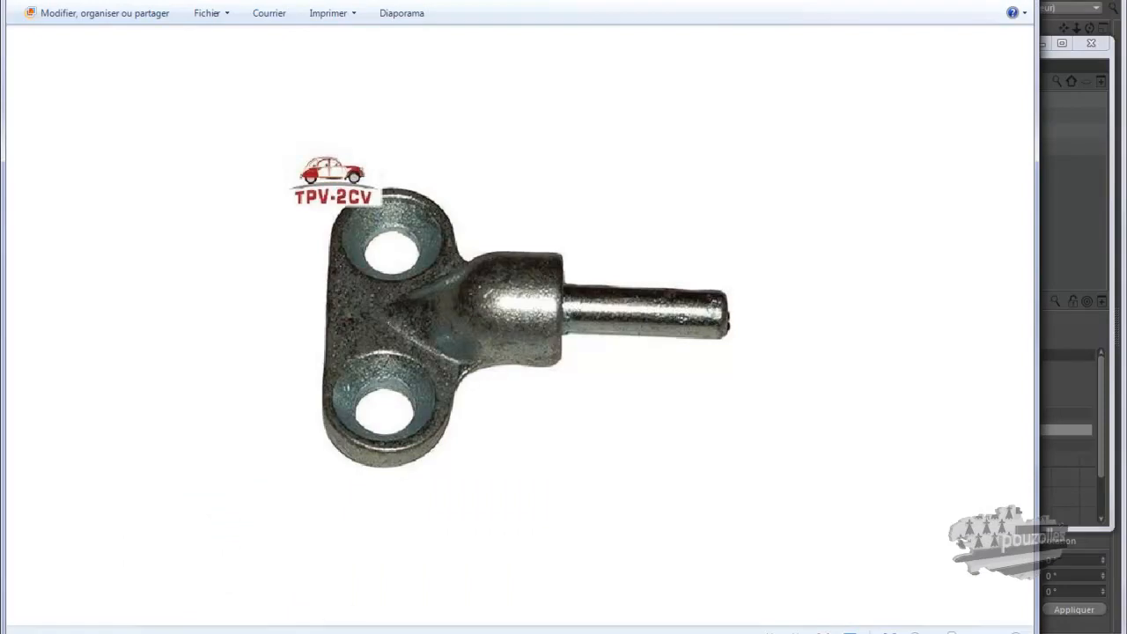
{"action": "left_click", "coordinate": [102, 631]}
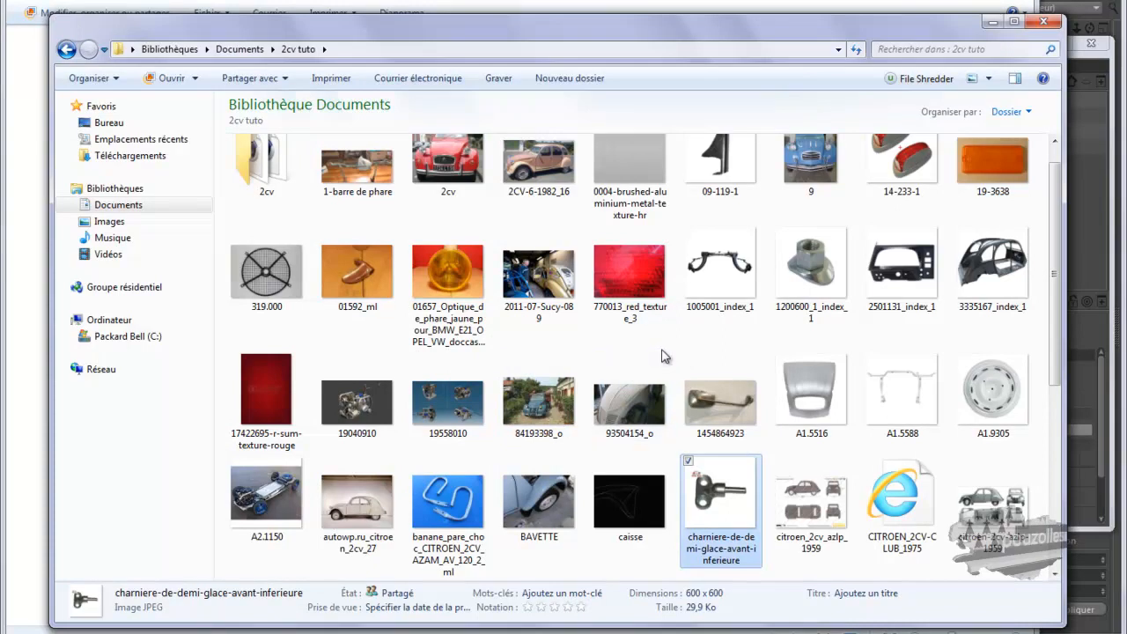
{"action": "scroll", "coordinate": [663, 356], "scroll_direction": "up", "scroll_amount": 1}
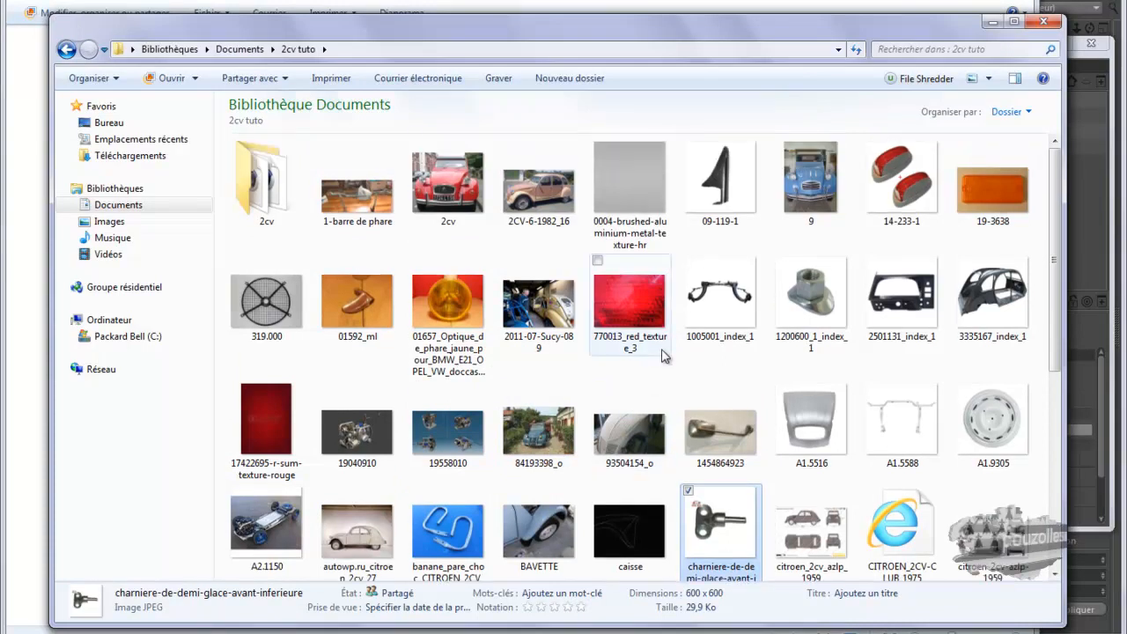
{"action": "scroll", "coordinate": [663, 356], "scroll_direction": "down", "scroll_amount": 5}
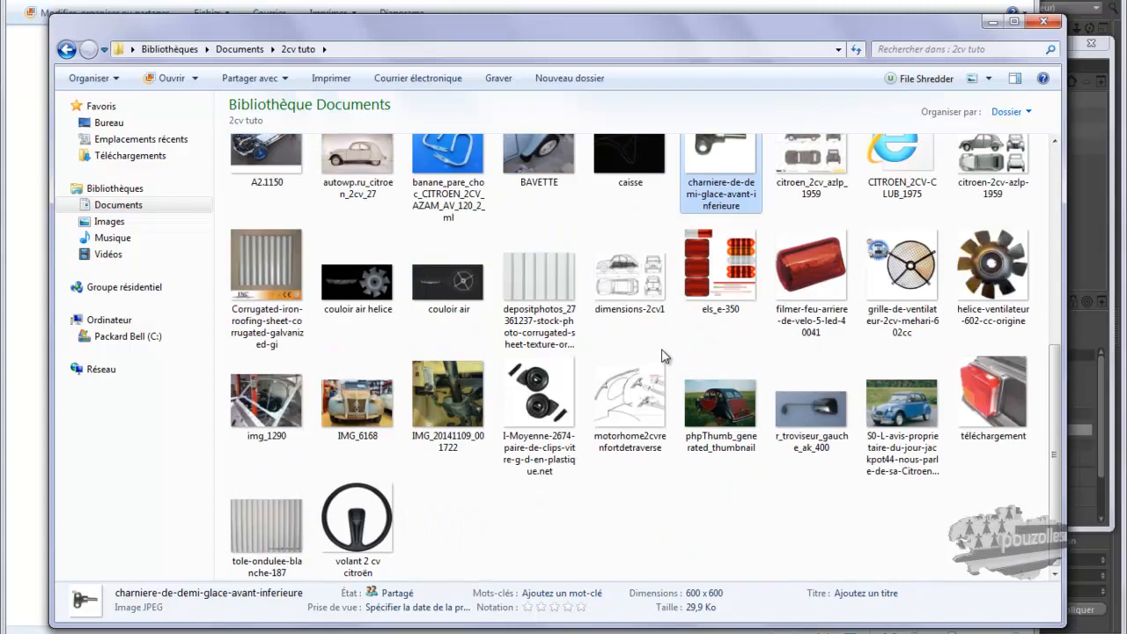
{"action": "scroll", "coordinate": [663, 356], "scroll_direction": "up", "scroll_amount": 5}
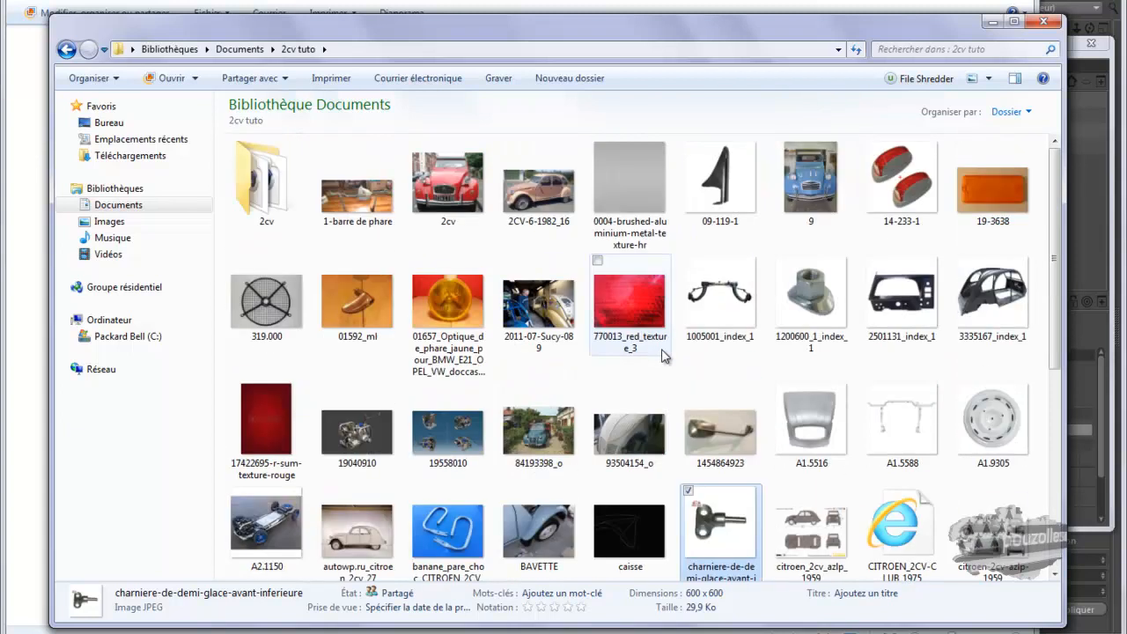
{"action": "scroll", "coordinate": [663, 355], "scroll_direction": "down", "scroll_amount": 2}
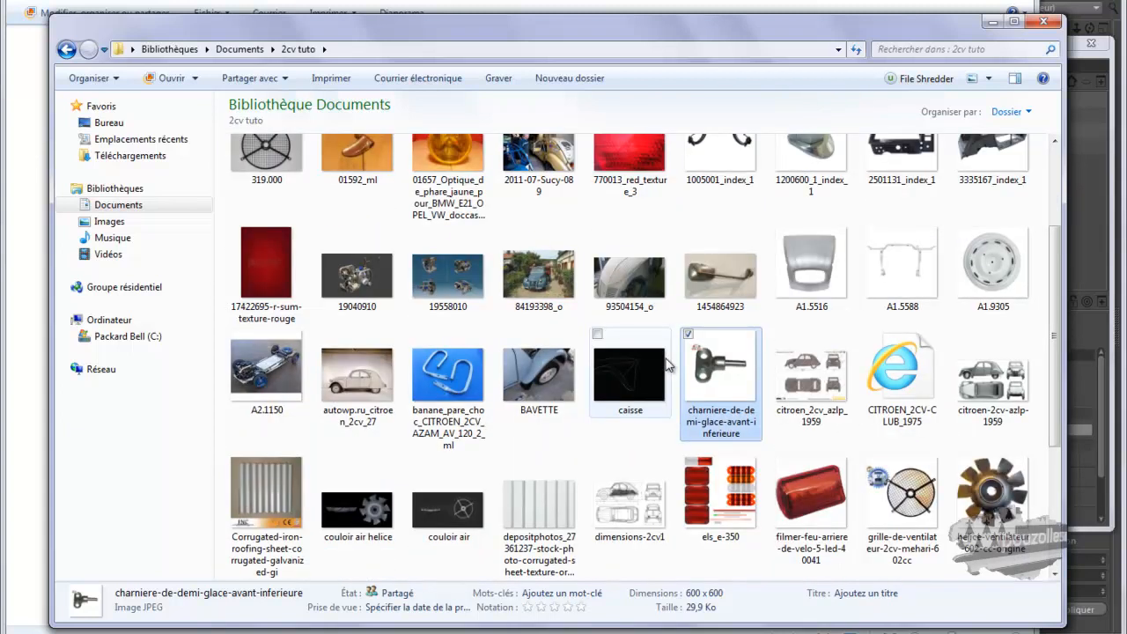
{"action": "scroll", "coordinate": [666, 365], "scroll_direction": "down", "scroll_amount": 3}
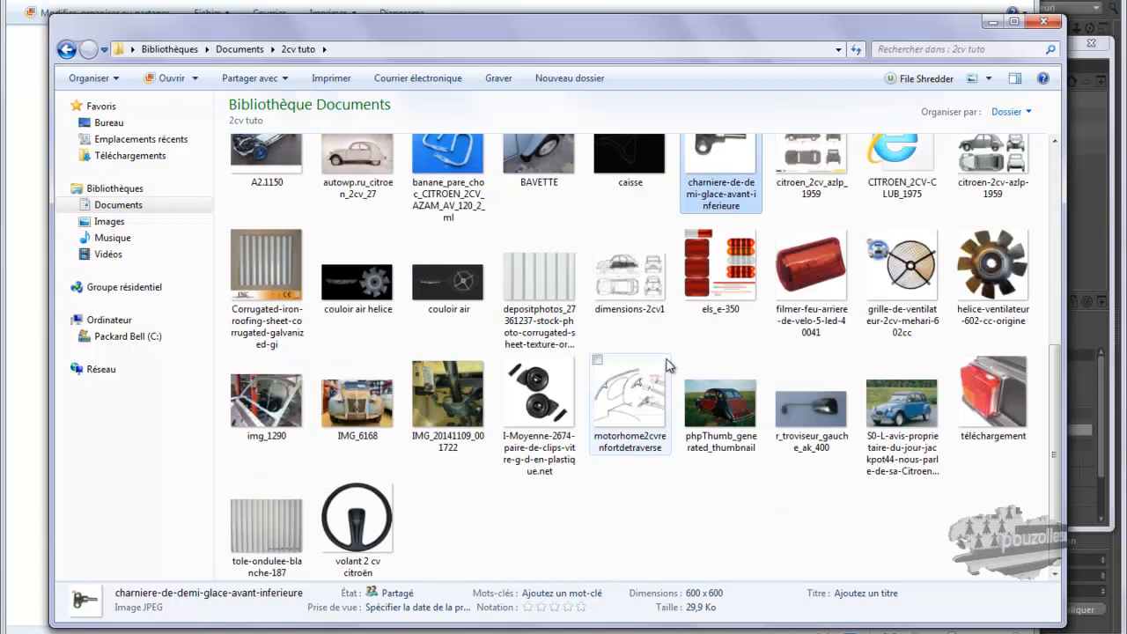
{"action": "scroll", "coordinate": [666, 365], "scroll_direction": "up", "scroll_amount": 2}
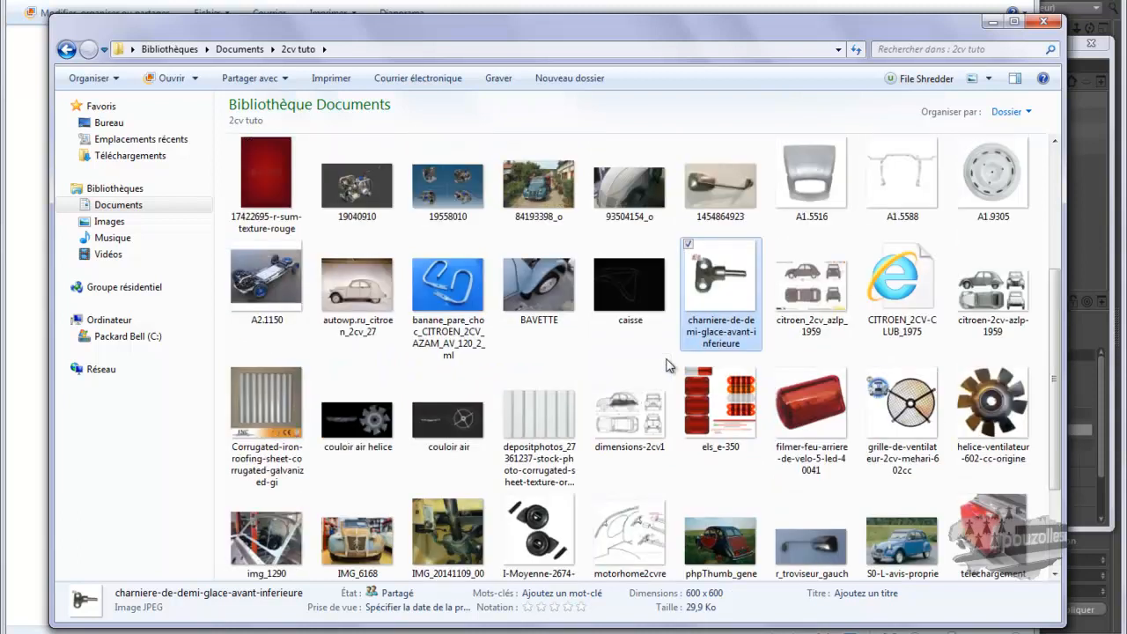
{"action": "scroll", "coordinate": [667, 365], "scroll_direction": "up", "scroll_amount": 3}
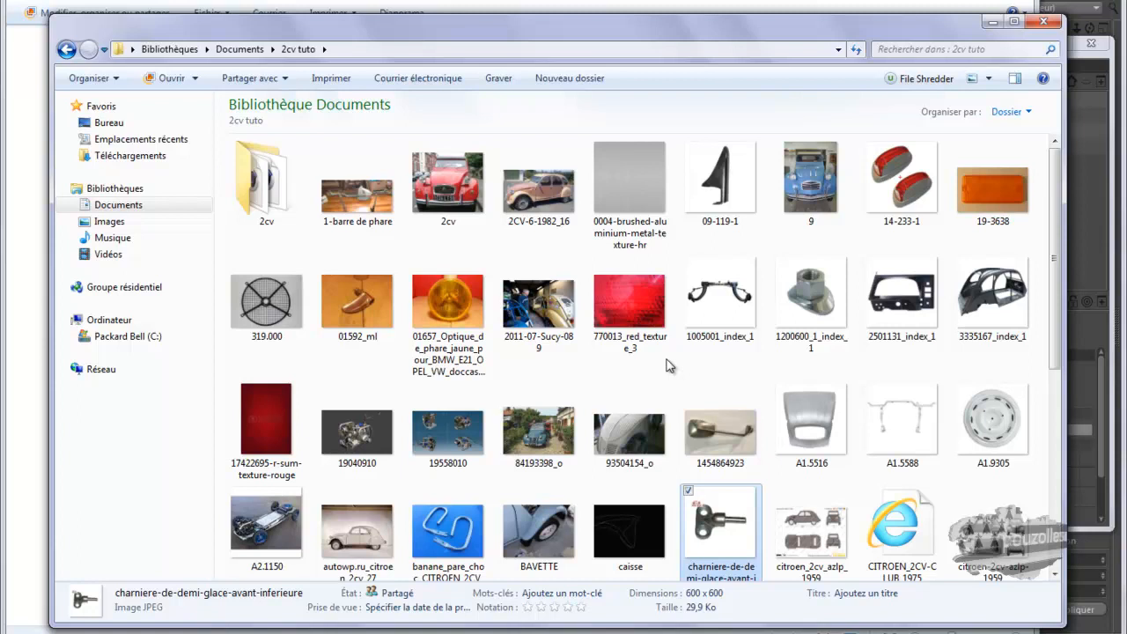
Step: Open the orange and white car doors photo from the 2cv tex folder and examine the hinge beside the window glass
{"action": "double_click", "coordinate": [283, 181]}
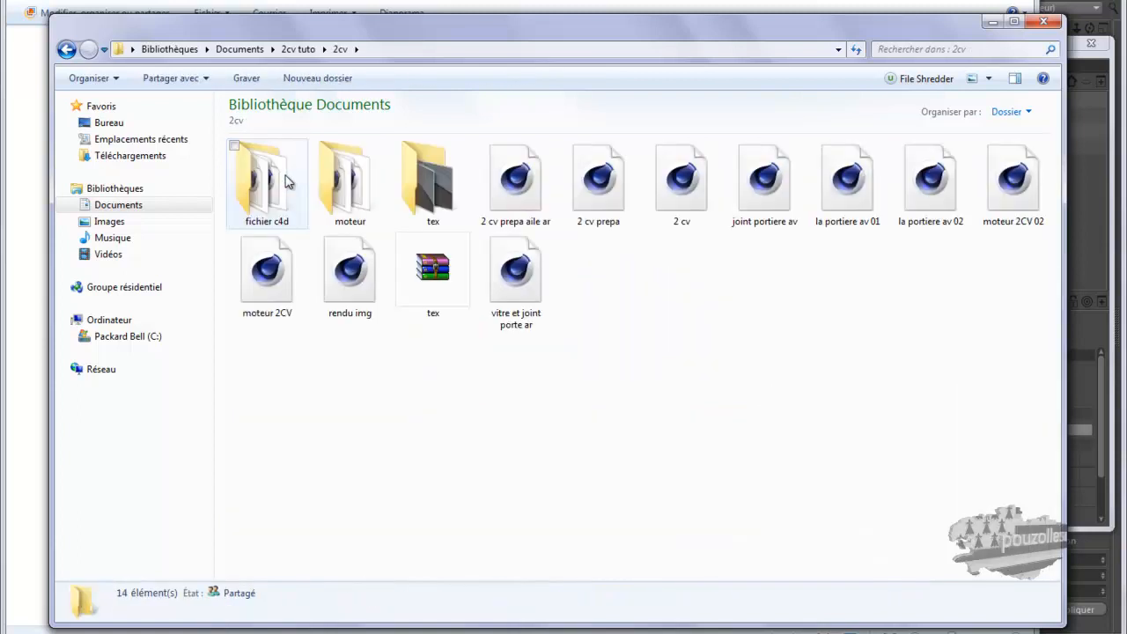
{"action": "double_click", "coordinate": [452, 186]}
{"action": "double_click", "coordinate": [546, 194]}
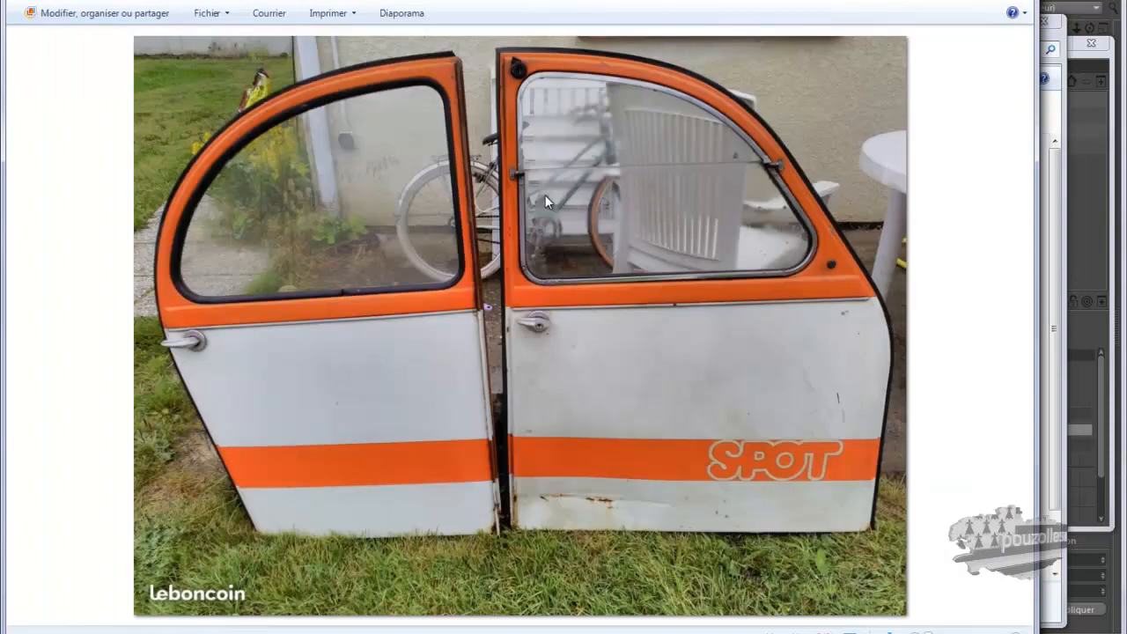
{"action": "scroll", "coordinate": [522, 168], "scroll_direction": "up", "scroll_amount": 10}
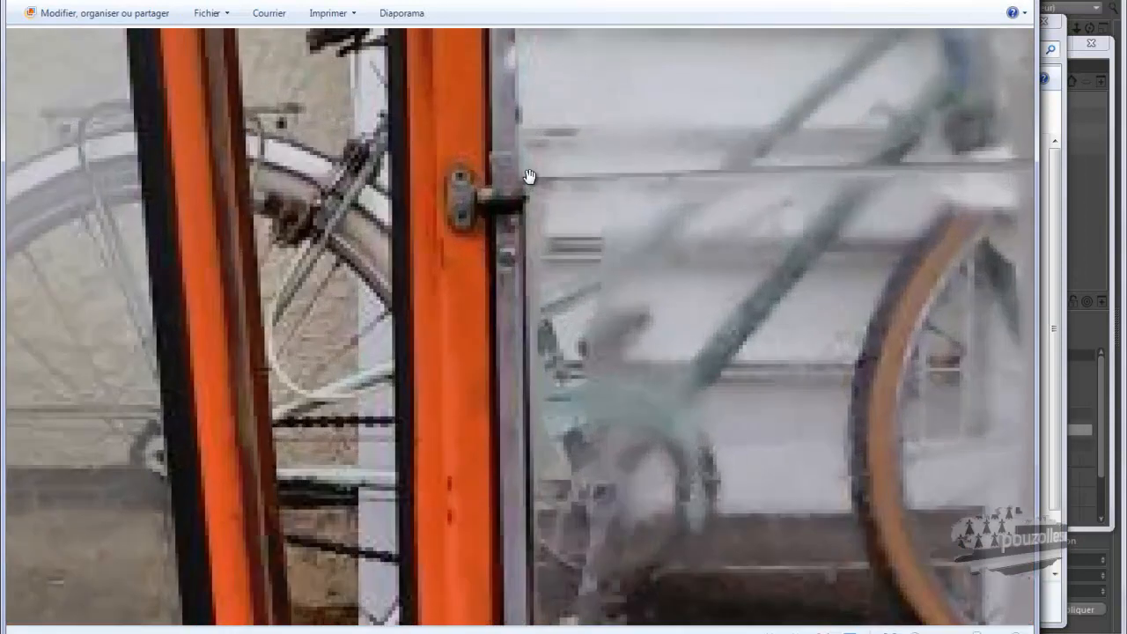
{"action": "scroll", "coordinate": [535, 180], "scroll_direction": "down", "scroll_amount": 4}
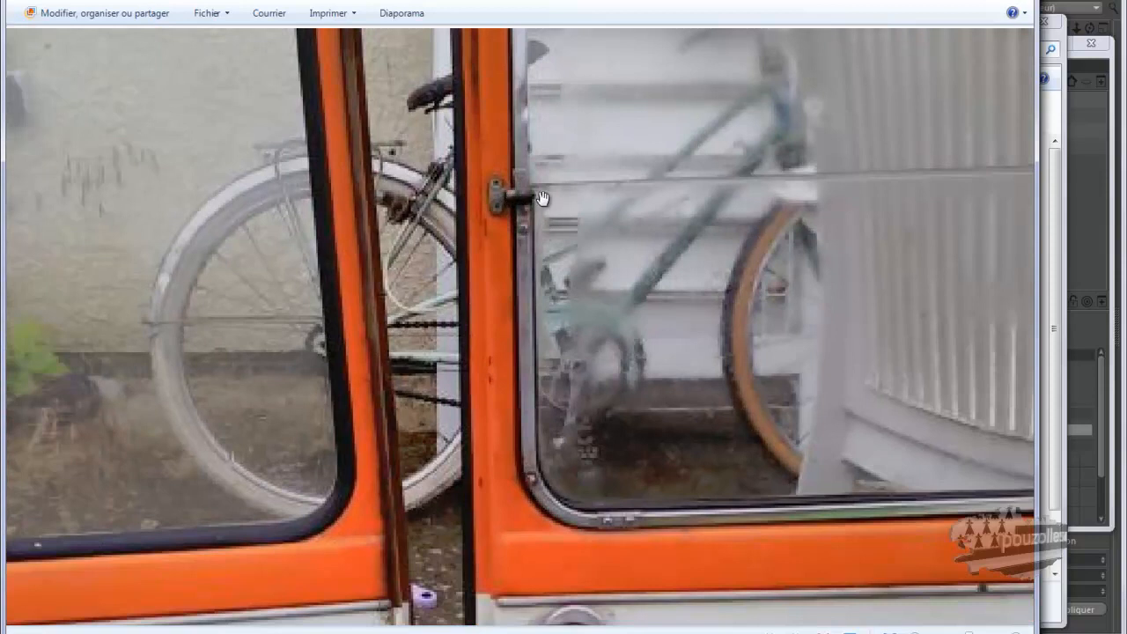
{"action": "scroll", "coordinate": [520, 202], "scroll_direction": "up", "scroll_amount": 2}
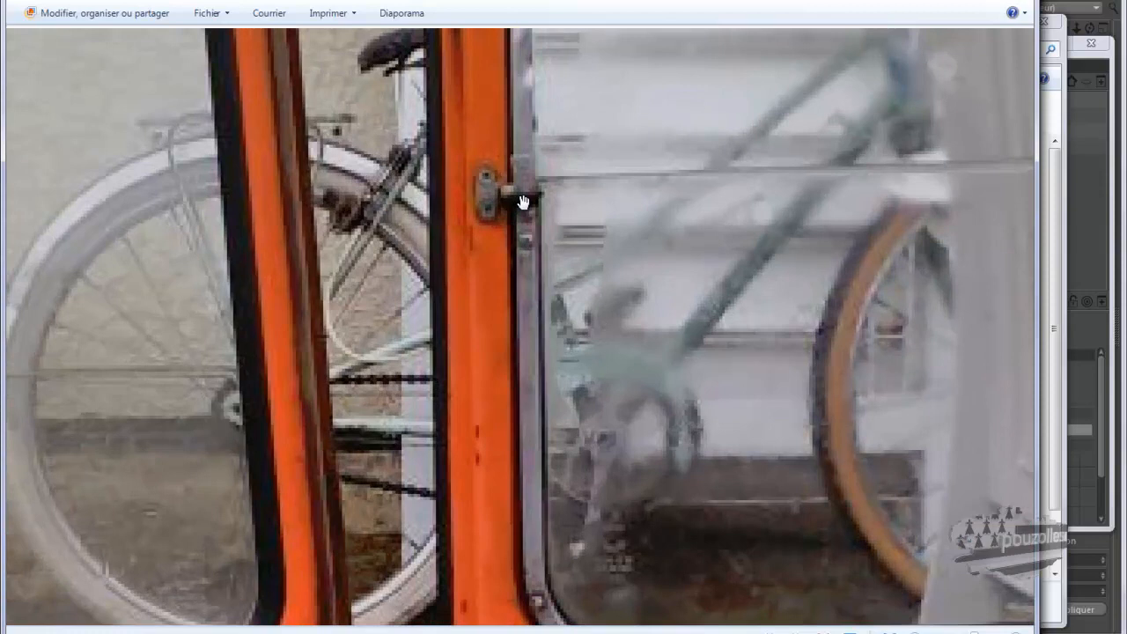
{"action": "scroll", "coordinate": [523, 201], "scroll_direction": "down", "scroll_amount": 3}
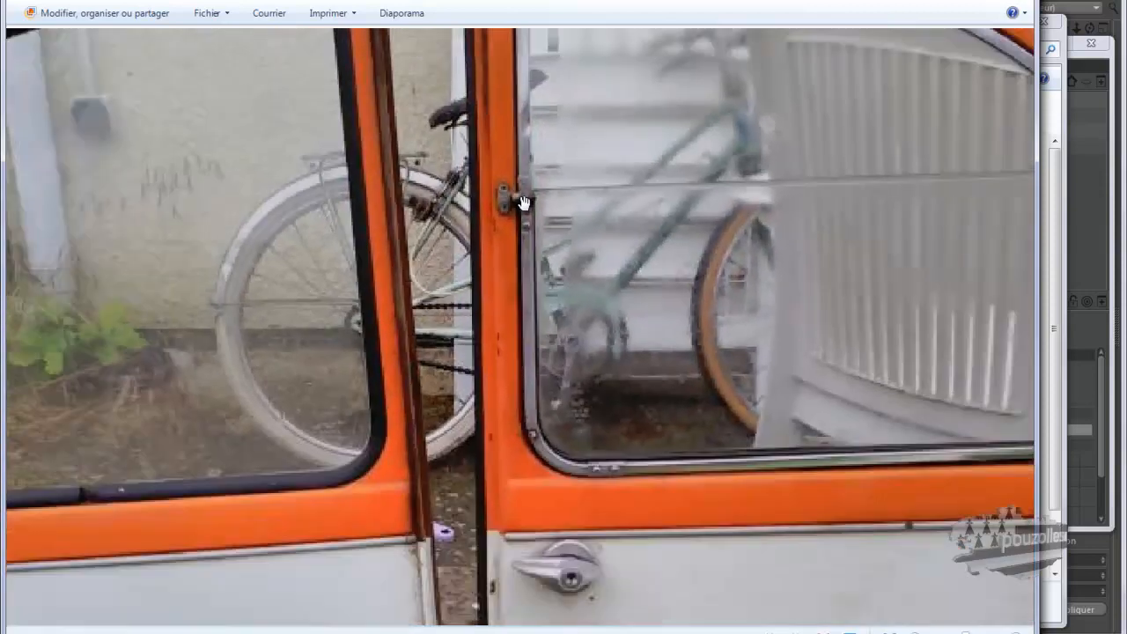
{"action": "left_click", "coordinate": [968, 1]}
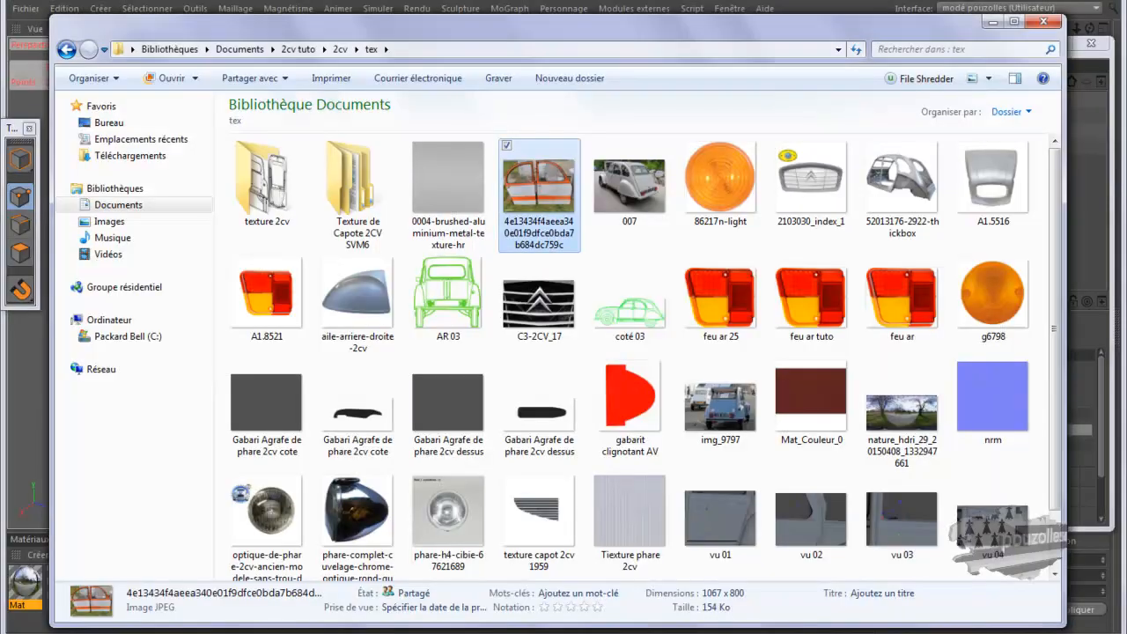
Step: Return to the hinge photo charniere-de-demi-glace-avant-inferieure and examine the pin extending from the bracket
{"action": "left_click", "coordinate": [875, 7]}
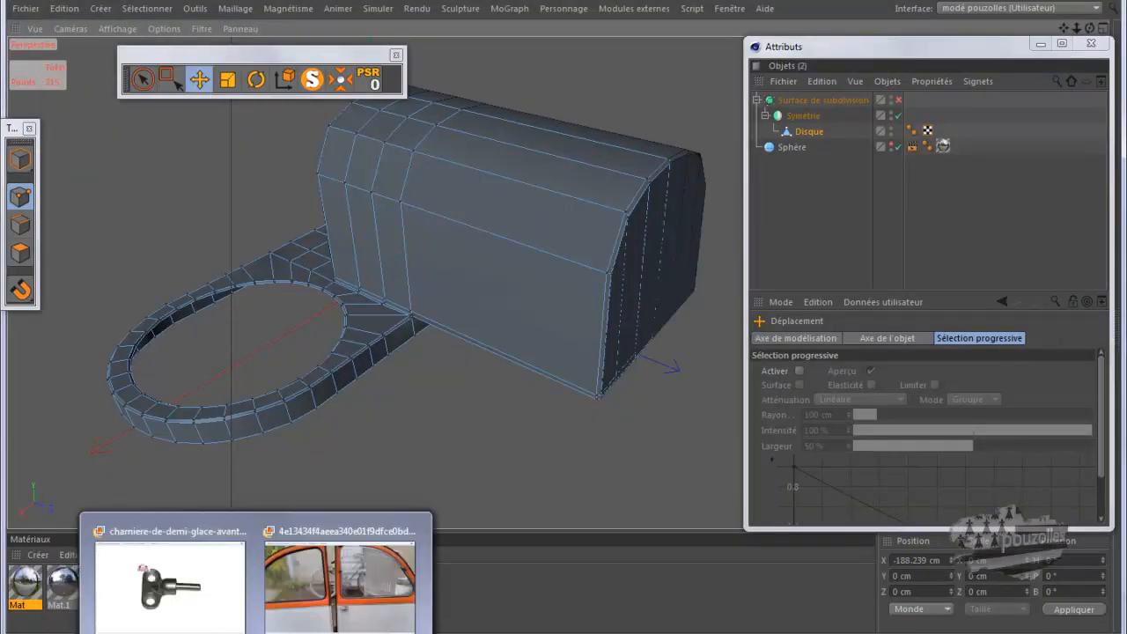
{"action": "left_click", "coordinate": [170, 587]}
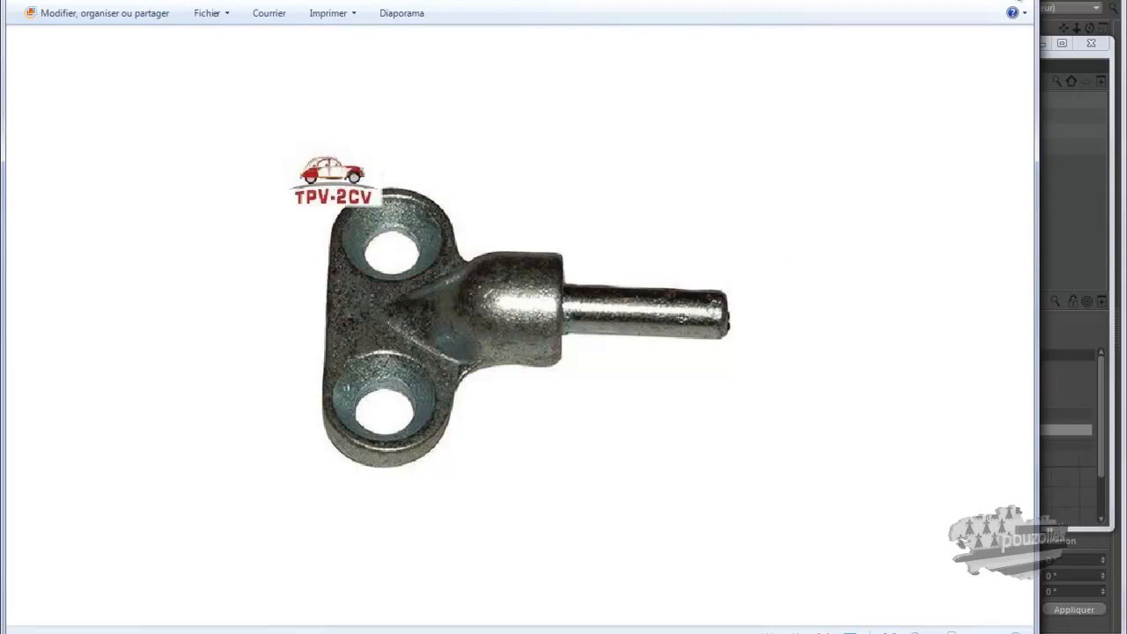
{"action": "left_click", "coordinate": [966, 0]}
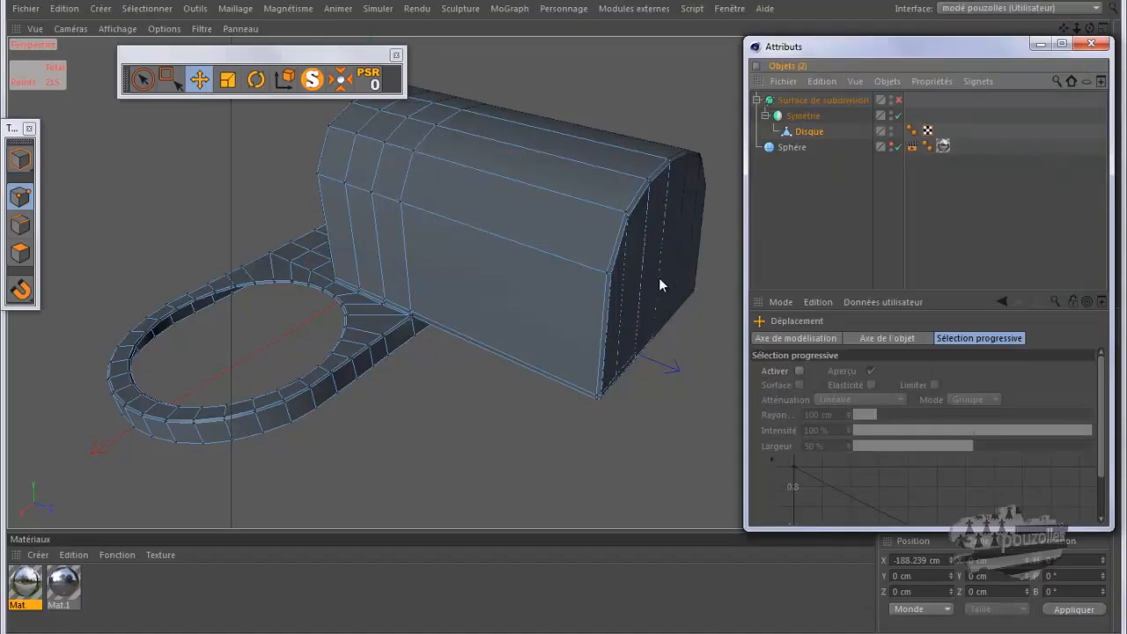
Step: Add a cylinder primitive and rotate it to lie horizontally along the Z axis
{"action": "scroll", "coordinate": [416, 422], "scroll_direction": "down", "scroll_amount": 6}
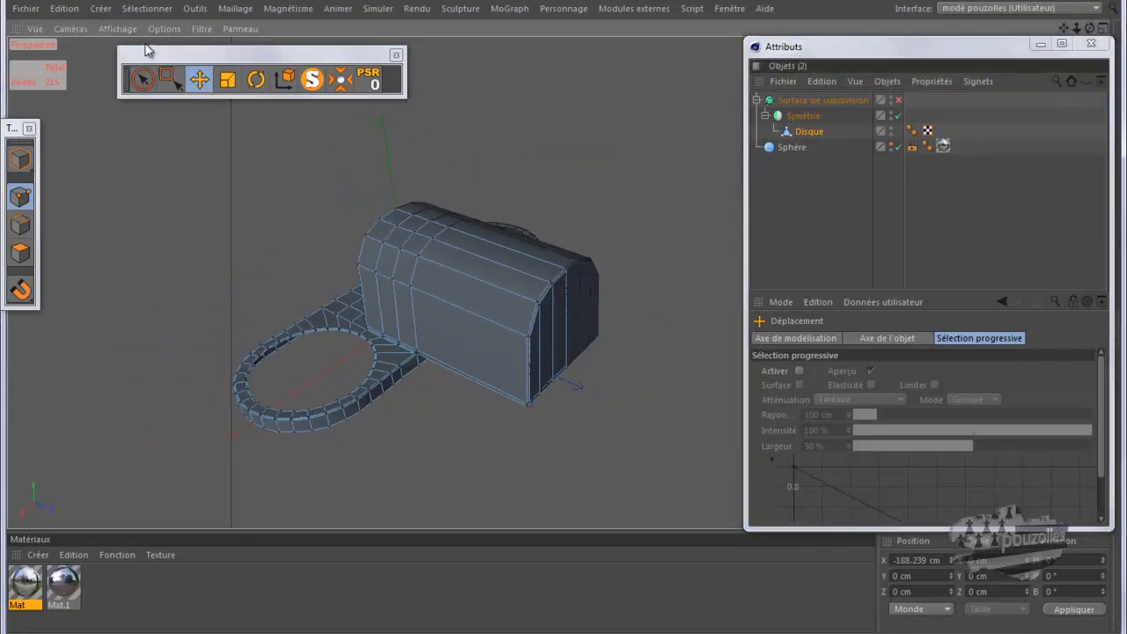
{"action": "left_click", "coordinate": [100, 8]}
{"action": "mouse_move", "coordinate": [110, 33]}
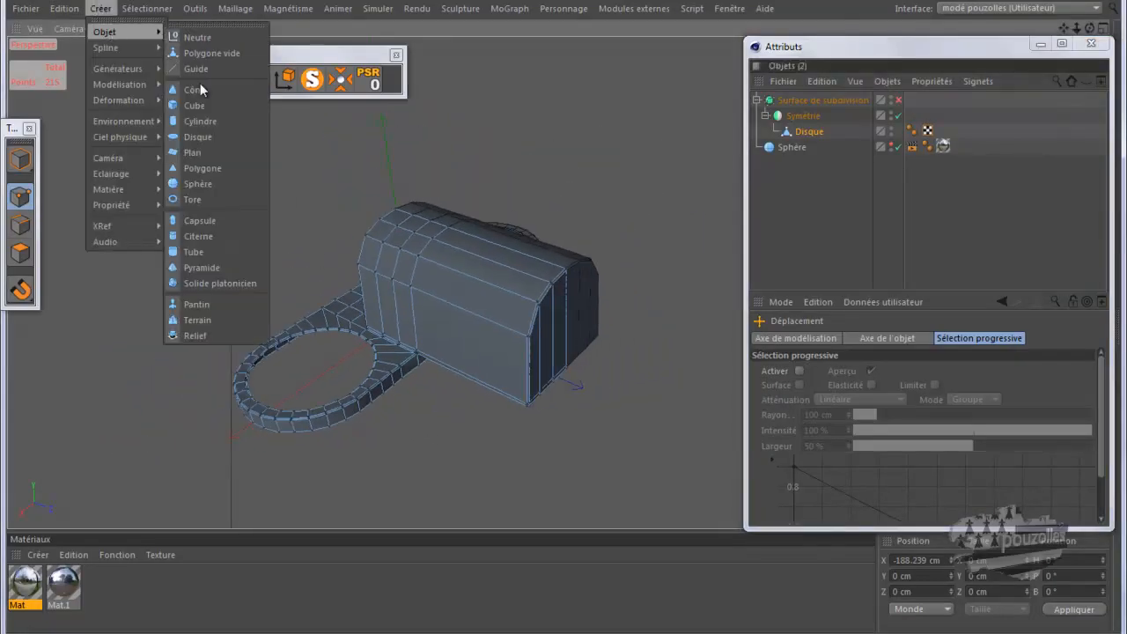
{"action": "left_click", "coordinate": [197, 120]}
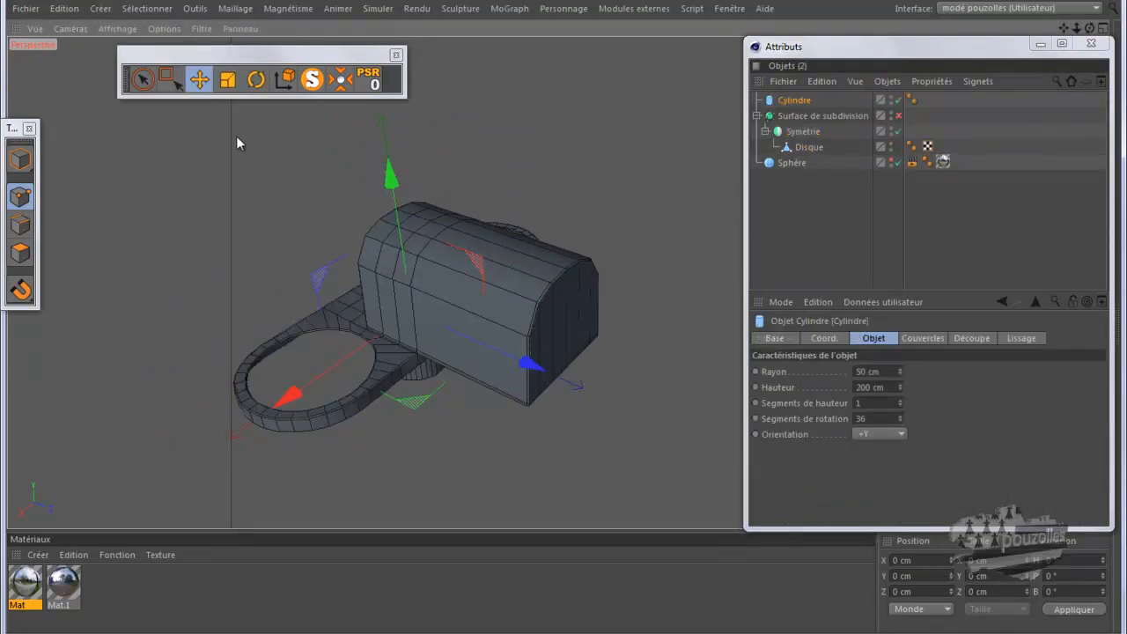
{"action": "left_click", "coordinate": [256, 80]}
{"action": "left_click_drag", "start_coordinate": [428, 255], "coordinate": [498, 395]}
Step: Move the cylinder in the side view into the box's open end, at about 103 cm in Y and 358 cm in Z
{"action": "middle_click", "coordinate": [458, 461]}
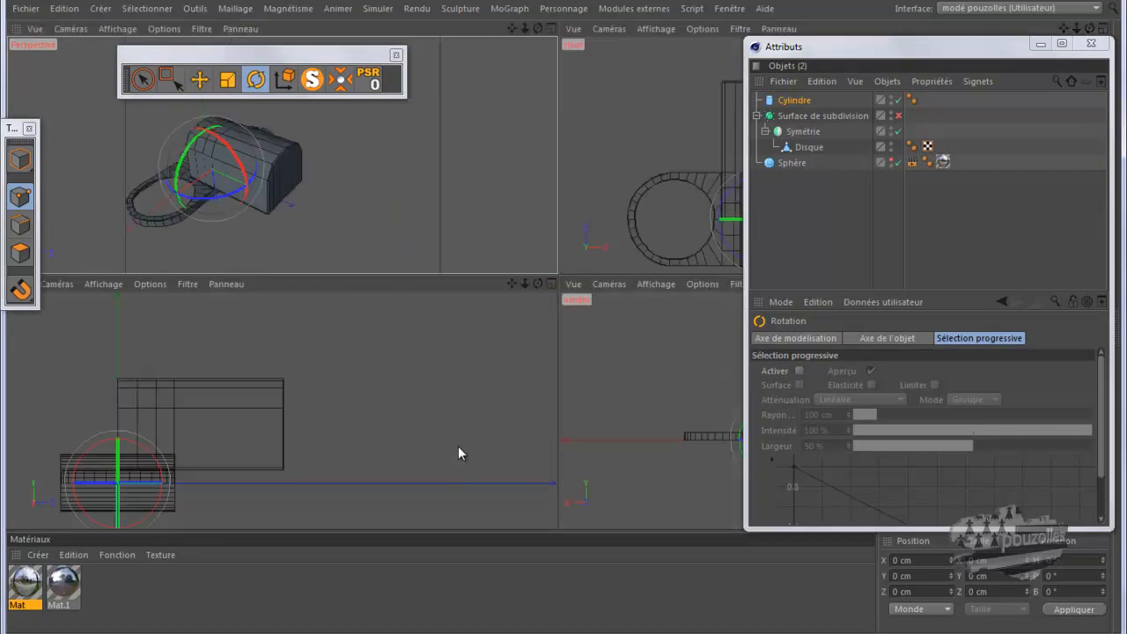
{"action": "middle_click", "coordinate": [454, 414]}
{"action": "left_click", "coordinate": [200, 80]}
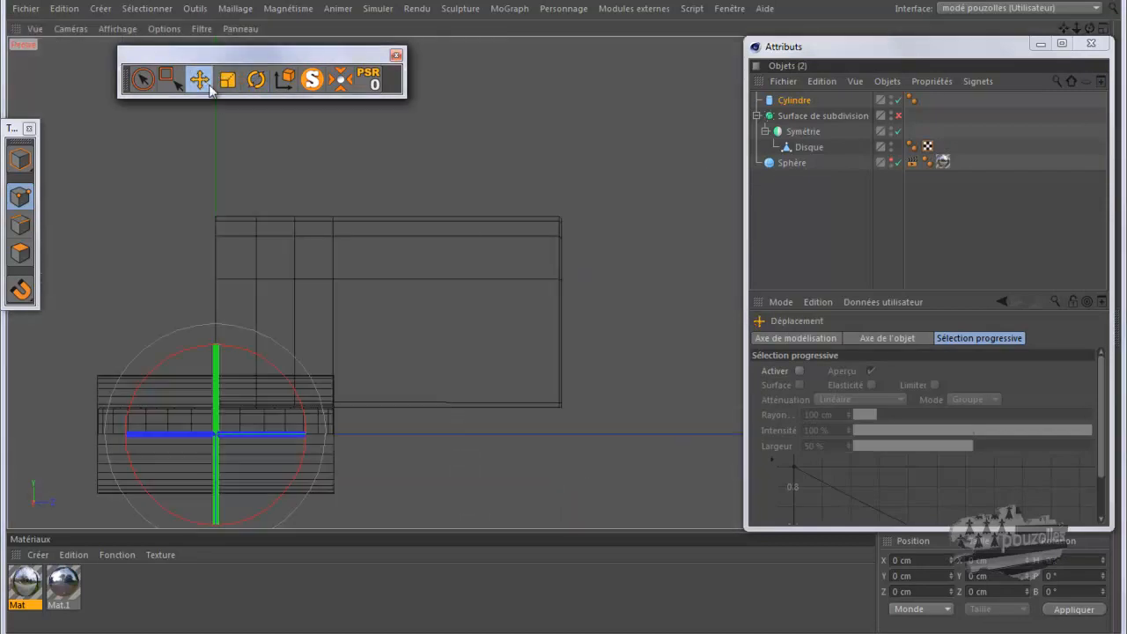
{"action": "scroll", "coordinate": [339, 289], "scroll_direction": "down", "scroll_amount": 3}
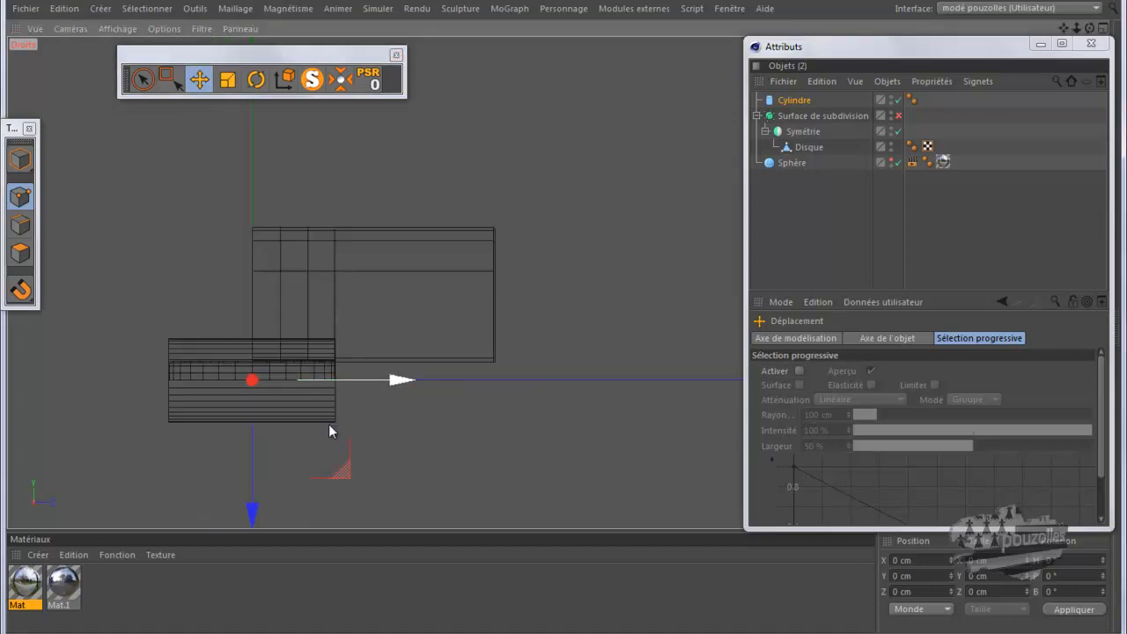
{"action": "left_click_drag", "start_coordinate": [350, 476], "coordinate": [638, 384]}
{"action": "left_click", "coordinate": [803, 100]}
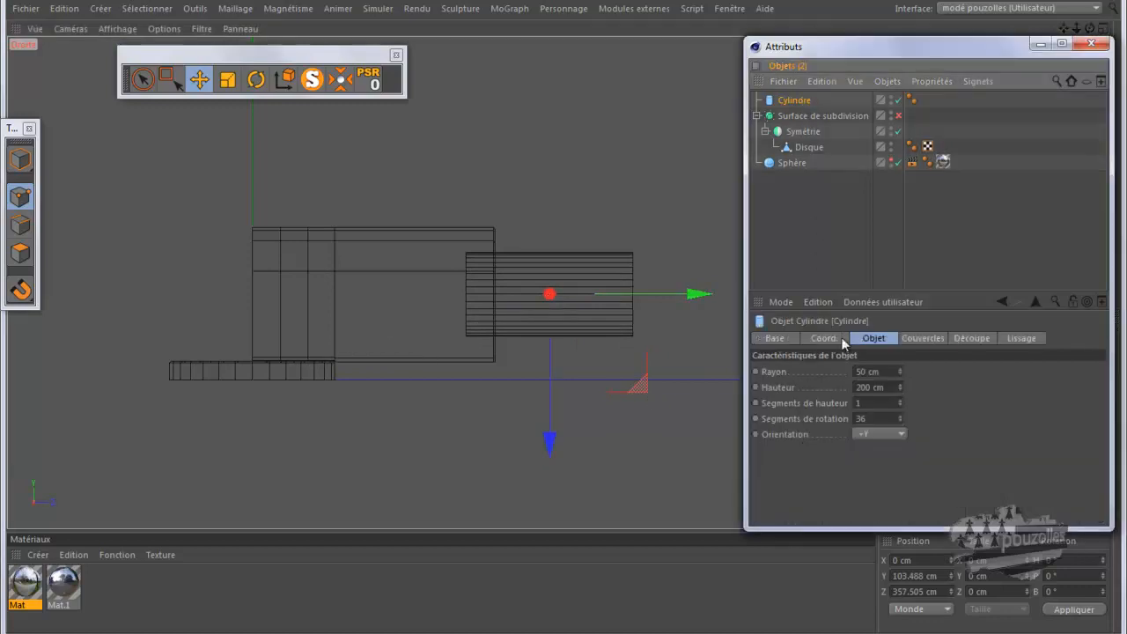
Step: Set the cylinder's rotation segments to 18 and convert it to an editable polygon object
{"action": "double_click", "coordinate": [861, 418]}
{"action": "type", "text": "1"}
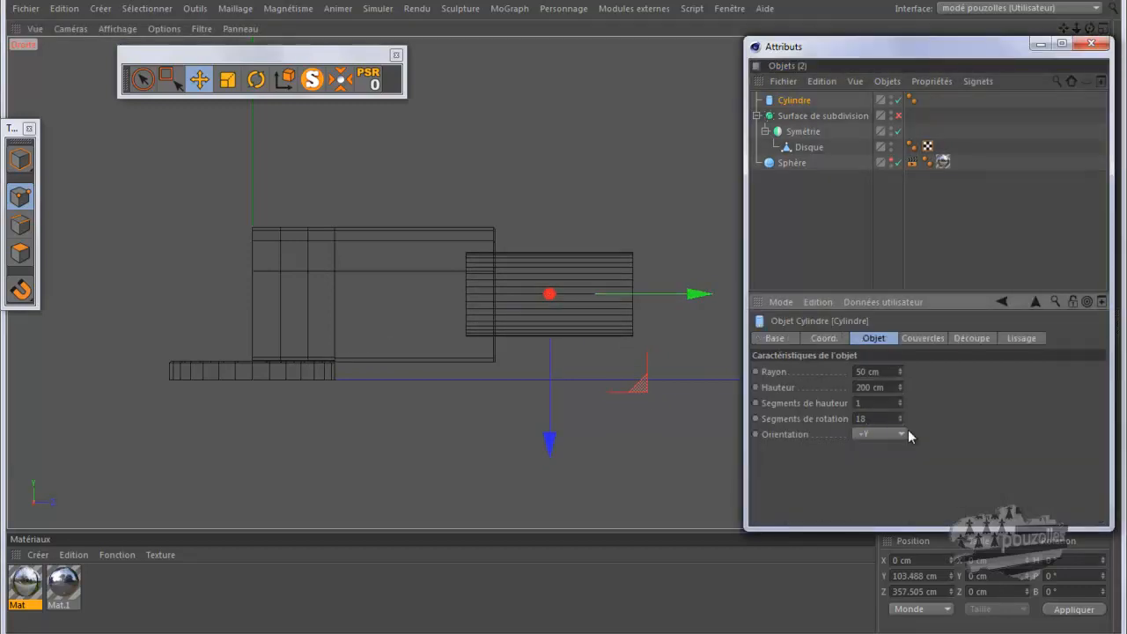
{"action": "type", "text": "8"}
{"action": "key", "text": "Return"}
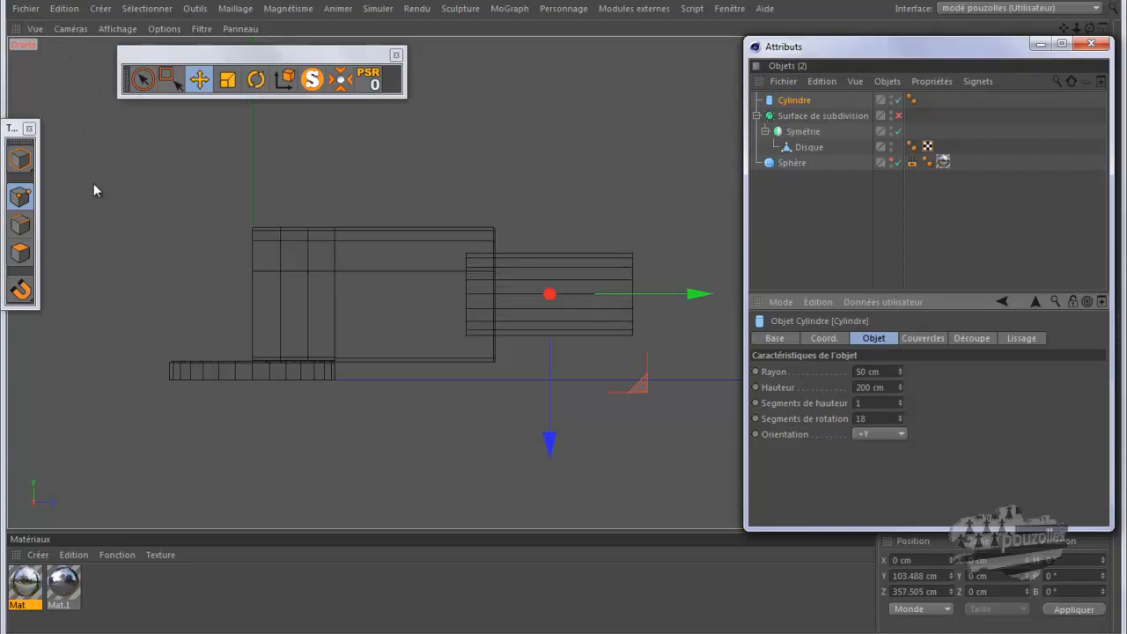
{"action": "key", "text": "c"}
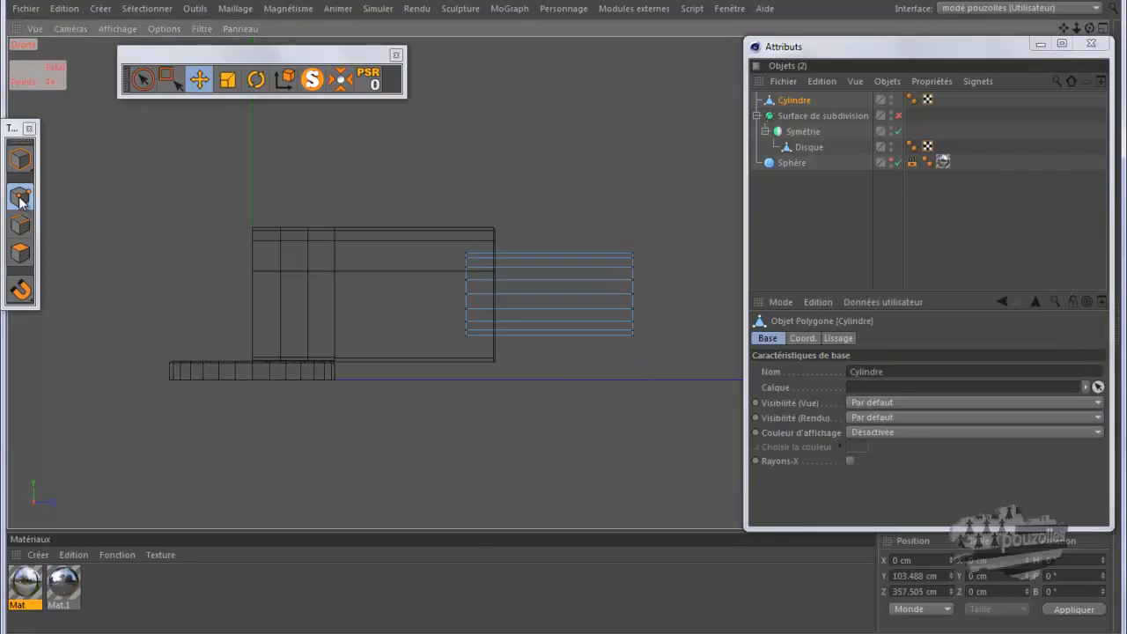
Step: Move the whole cylinder out of the bracket's box along its axis, to about 497 cm in Z
{"action": "middle_click", "coordinate": [158, 234]}
{"action": "middle_click", "coordinate": [168, 234]}
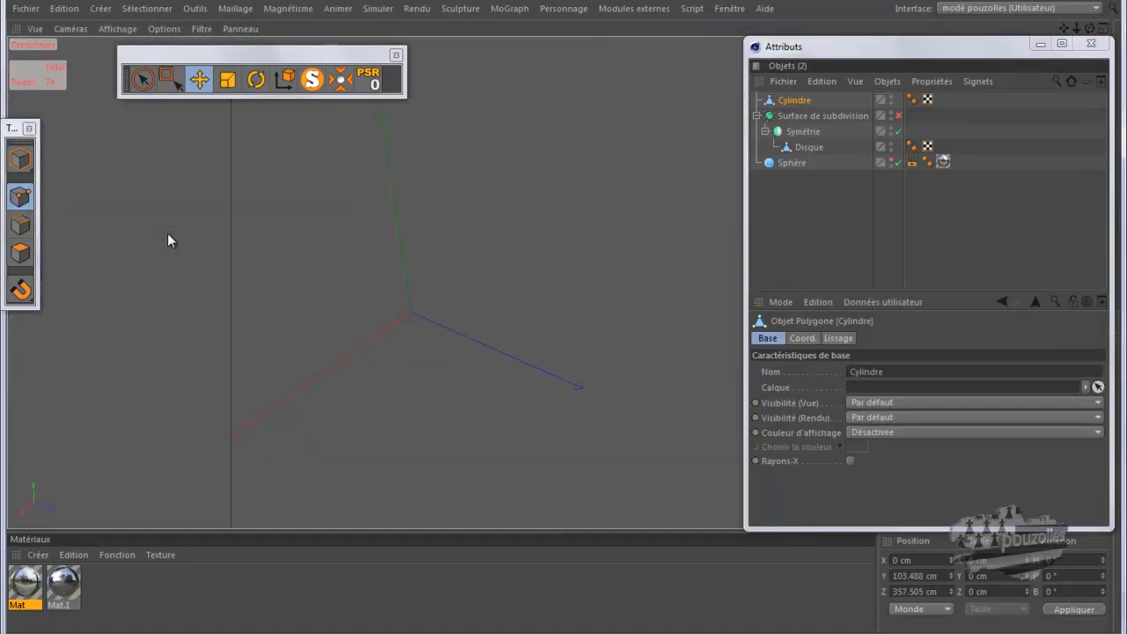
{"action": "left_click", "coordinate": [20, 159]}
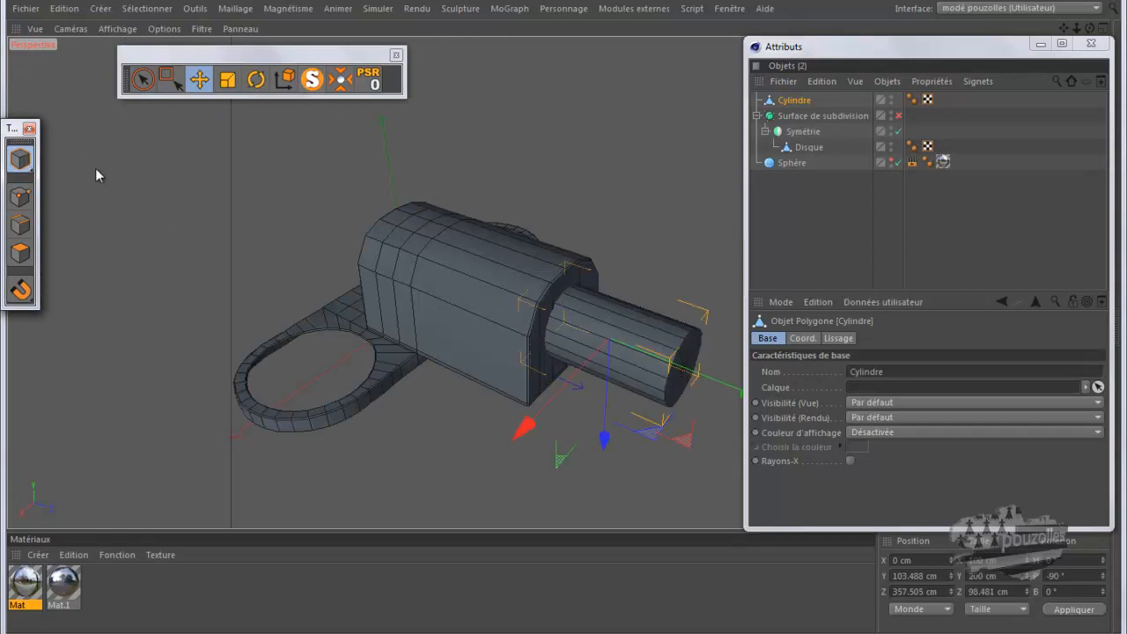
{"action": "left_click_drag", "start_coordinate": [711, 384], "coordinate": [791, 406]}
Step: Delete the centre point of the cylinder's cap facing the box so that this end is open
{"action": "left_click", "coordinate": [20, 196]}
{"action": "left_click_drag", "start_coordinate": [1090, 29], "coordinate": [568, 316]}
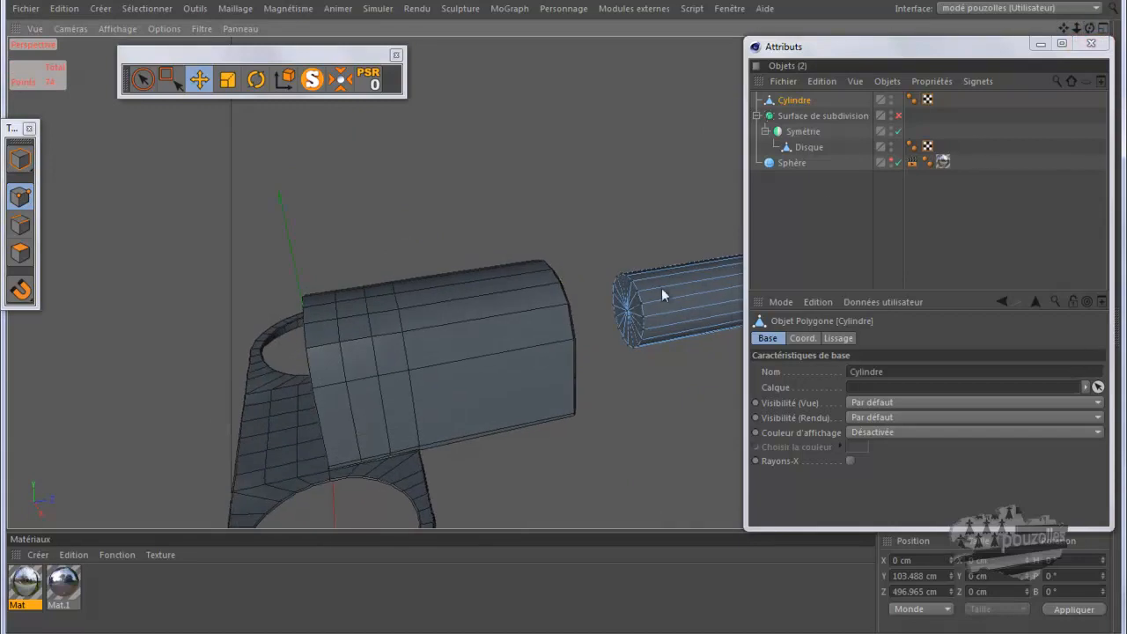
{"action": "left_click", "coordinate": [623, 311]}
{"action": "key", "text": "Delete"}
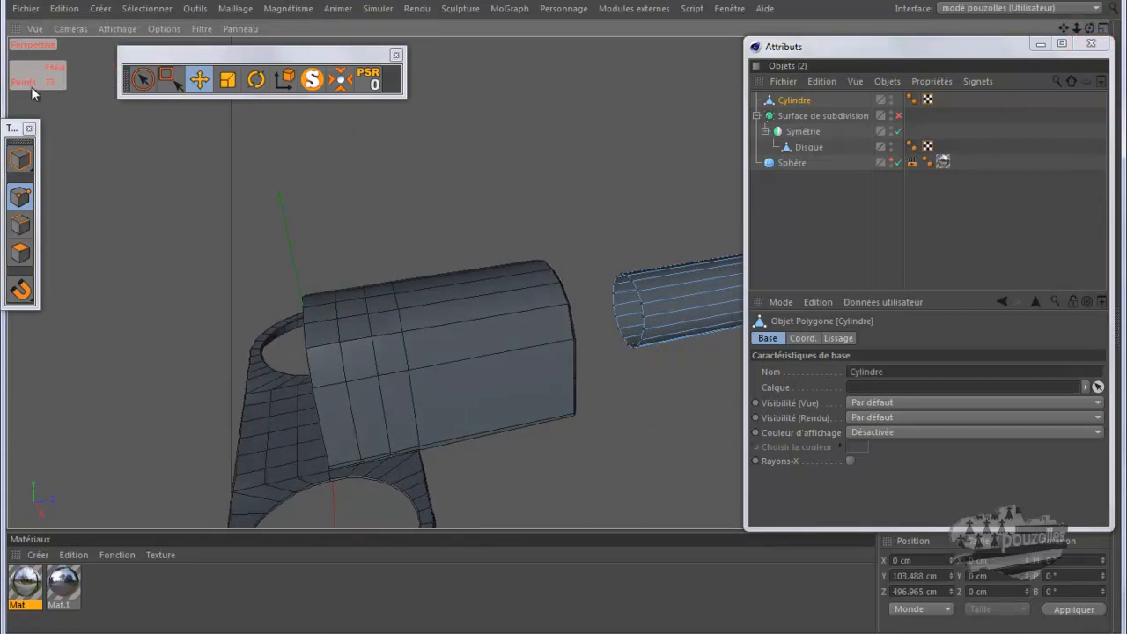
Step: Optimize the cylinder's mesh to merge its duplicate points, and check the remaining points by selecting them all
{"action": "right_click", "coordinate": [110, 216]}
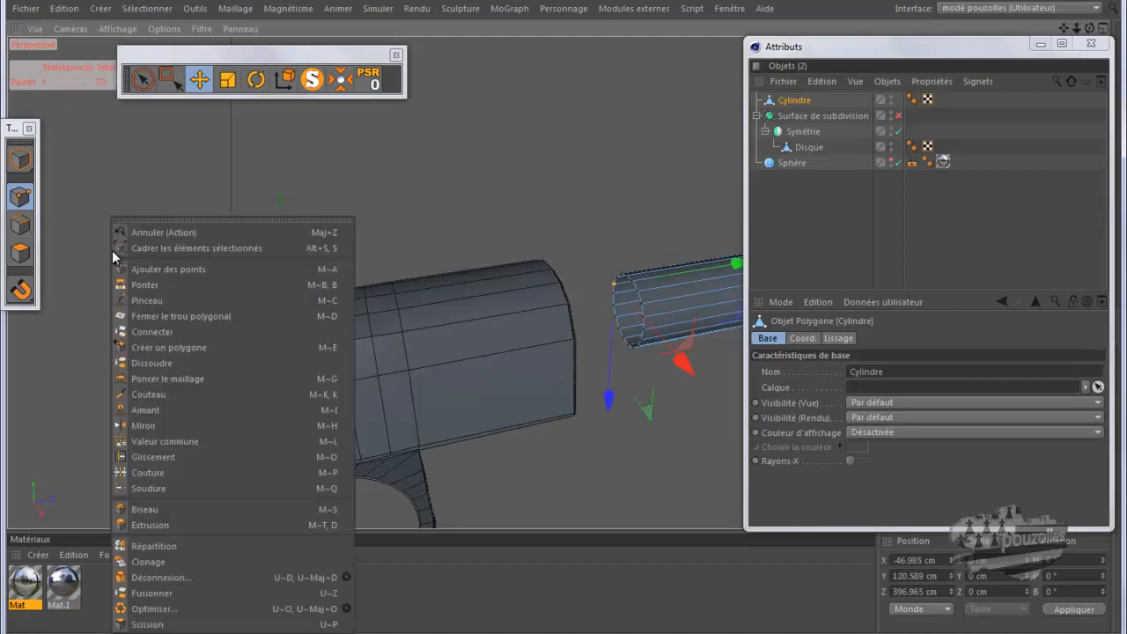
{"action": "left_click", "coordinate": [147, 608]}
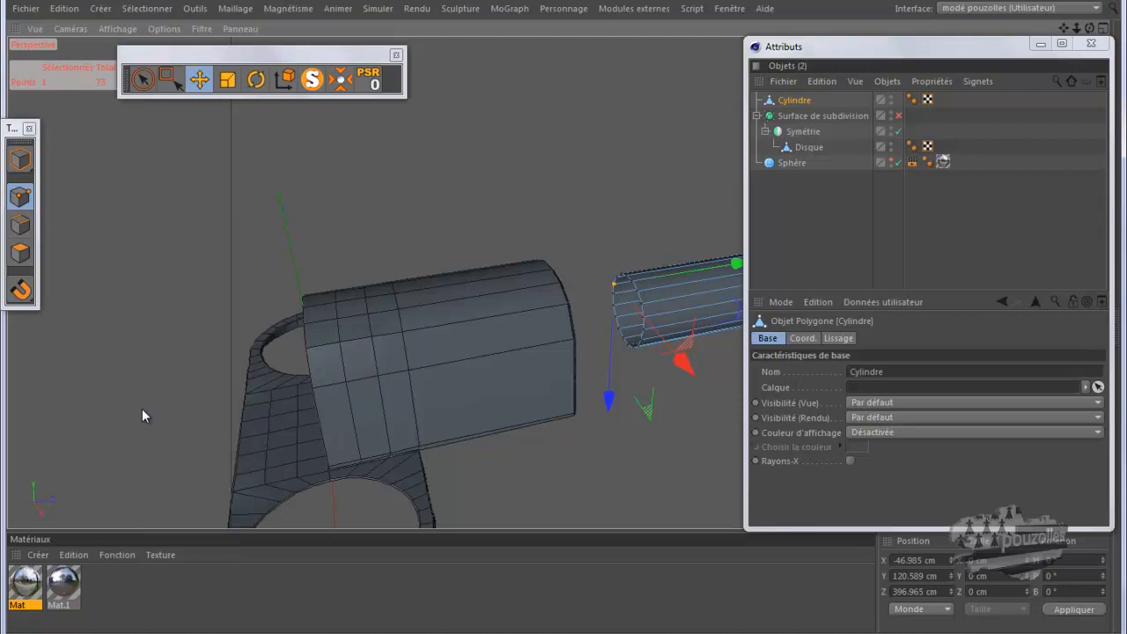
{"action": "right_click", "coordinate": [143, 319]}
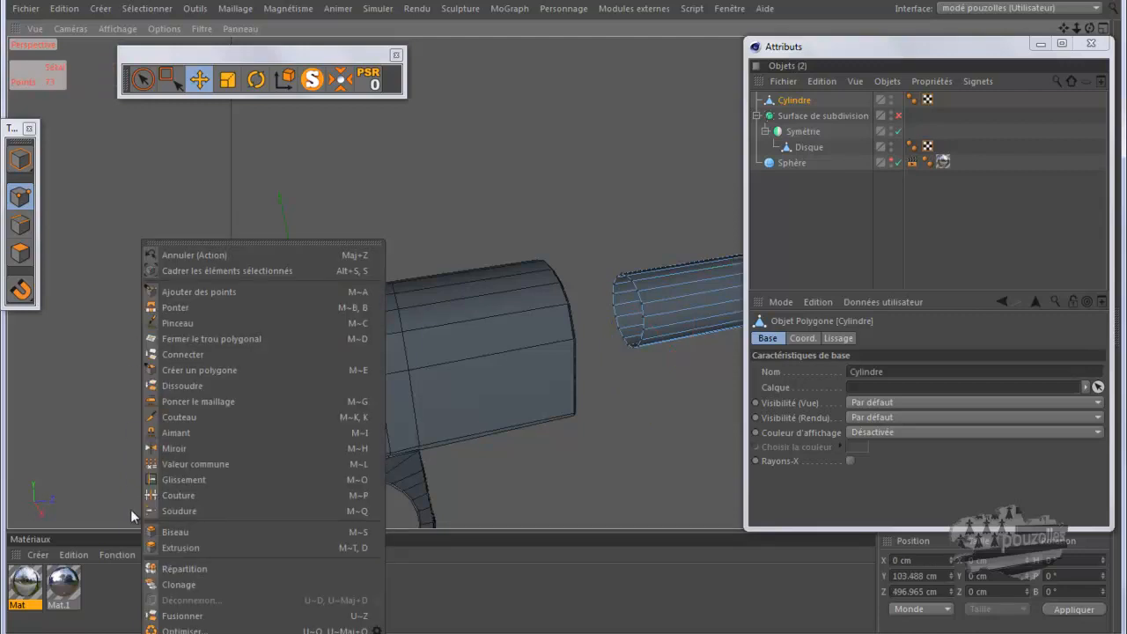
{"action": "left_click", "coordinate": [182, 630]}
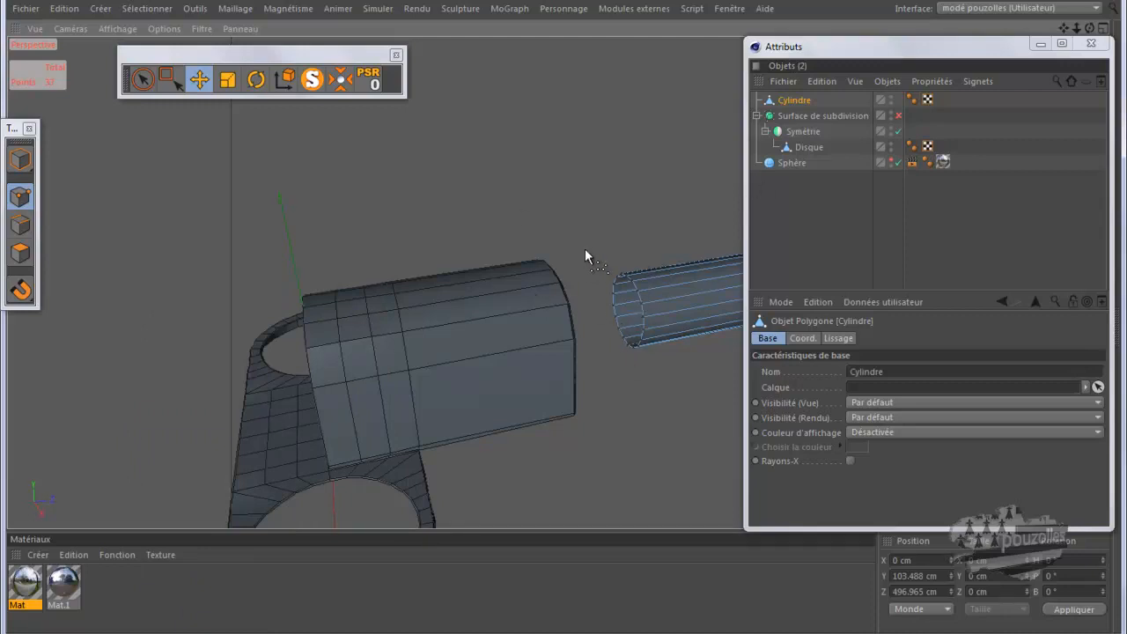
{"action": "key", "text": "ctrl+a"}
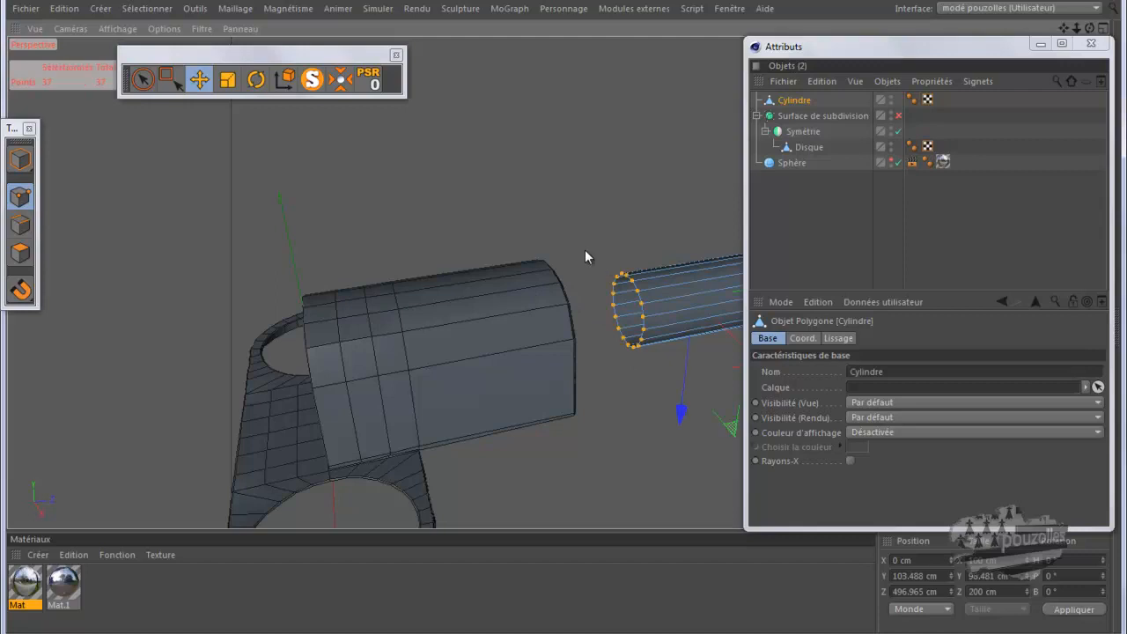
{"action": "left_click", "coordinate": [549, 193]}
{"action": "left_click_drag", "start_coordinate": [547, 192], "coordinate": [331, 244], "text": "alt"}
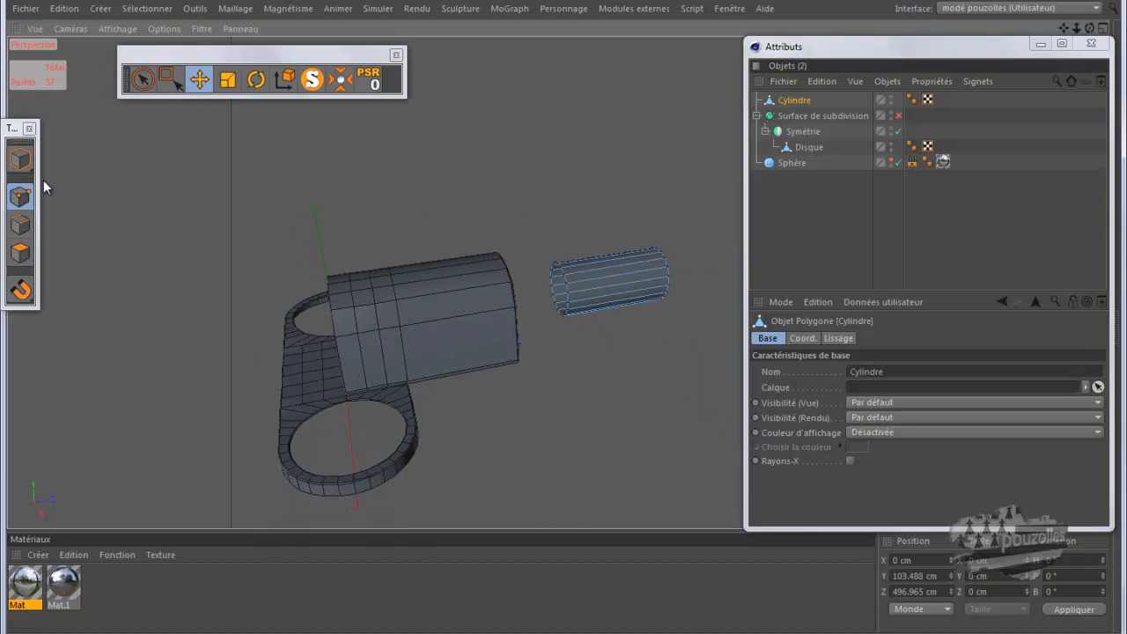
Step: Move the cylinder back into the box's open end, to about 361 cm in Z
{"action": "left_click", "coordinate": [20, 158]}
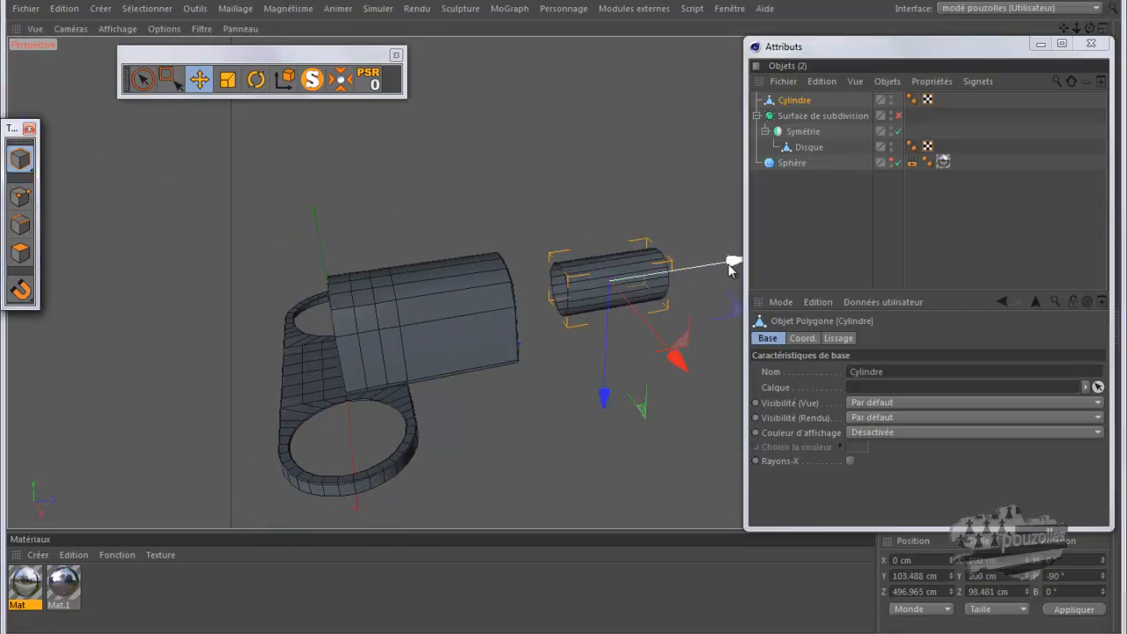
{"action": "left_click_drag", "start_coordinate": [731, 259], "coordinate": [674, 270]}
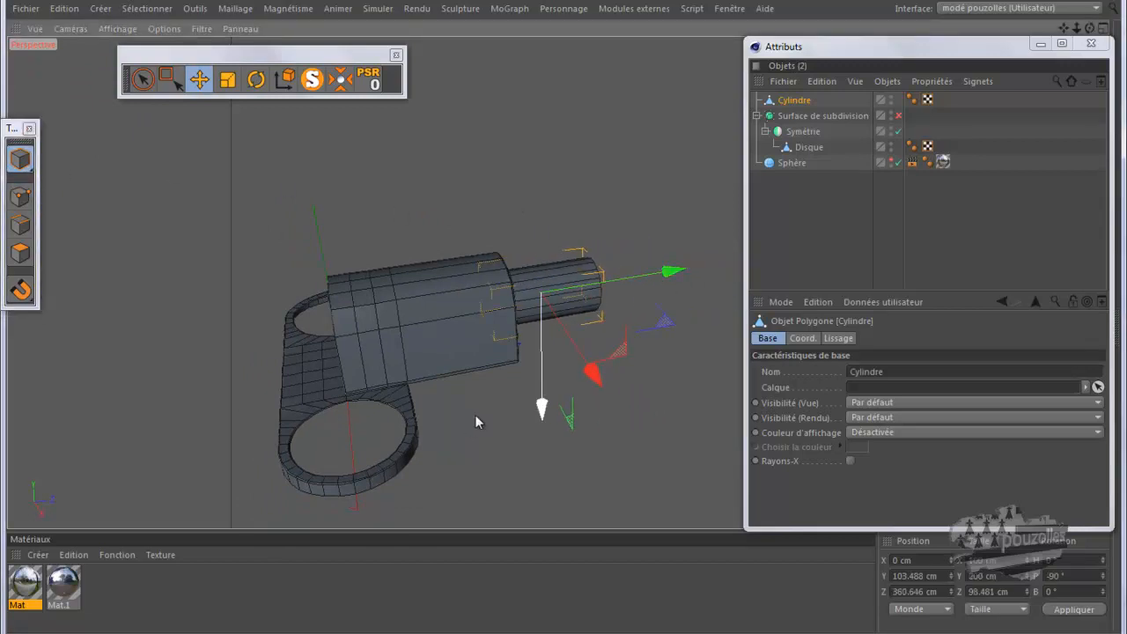
{"action": "middle_click", "coordinate": [464, 424]}
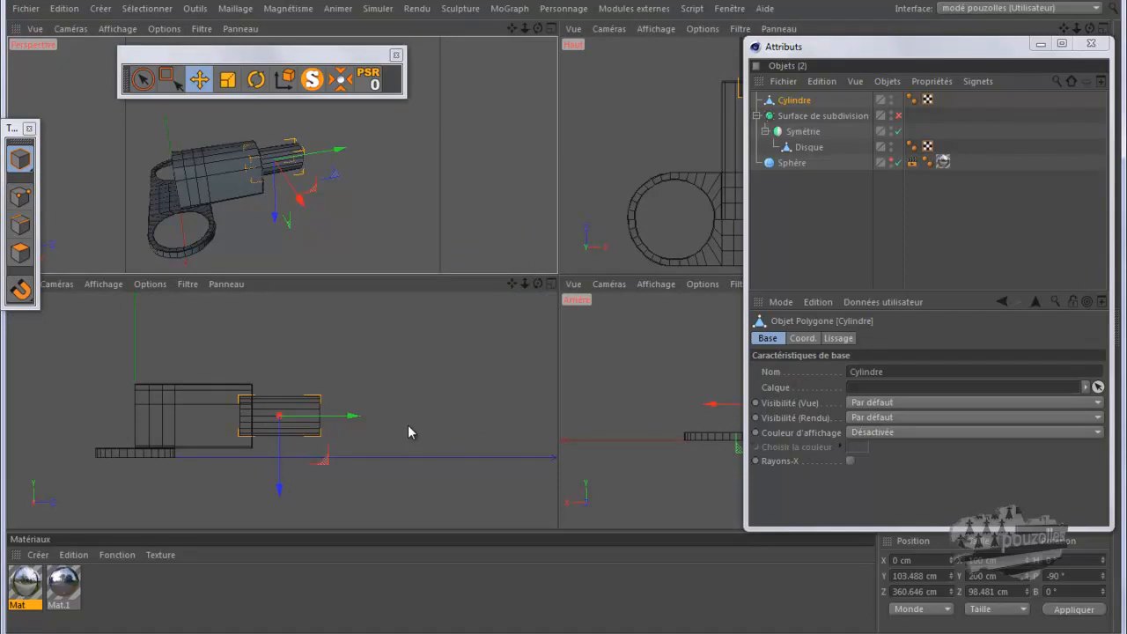
{"action": "middle_click", "coordinate": [394, 234]}
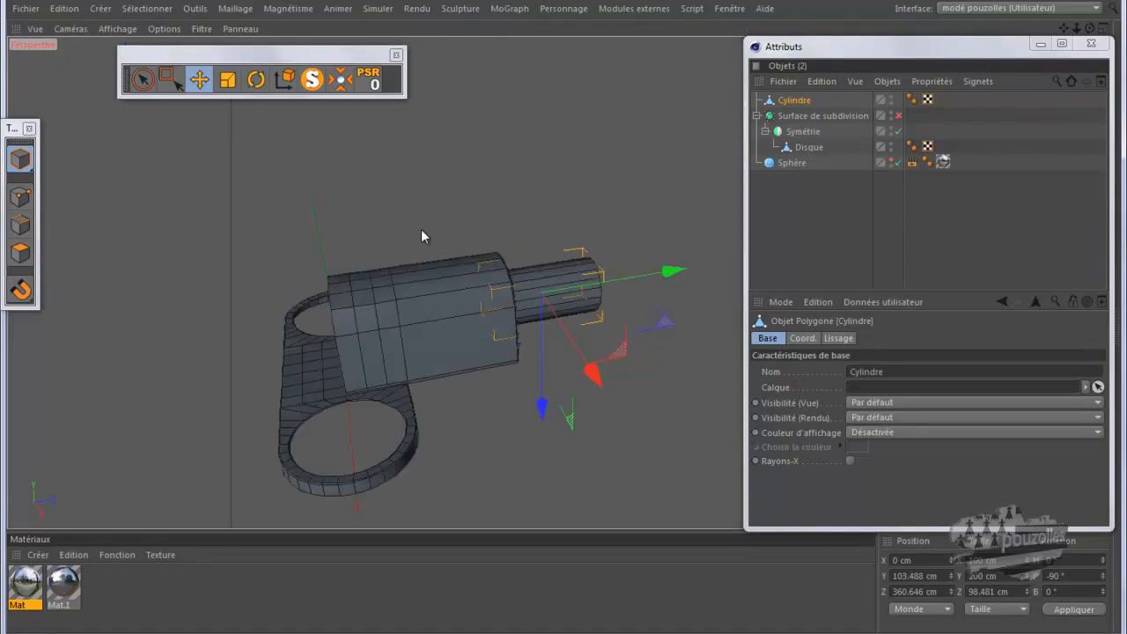
Step: Compare the pin with the hinge reference photo and scale down the cylinder's cross-section to about 77 cm, keeping its 200 cm length
{"action": "left_click_drag", "start_coordinate": [1089, 28], "coordinate": [571, 322]}
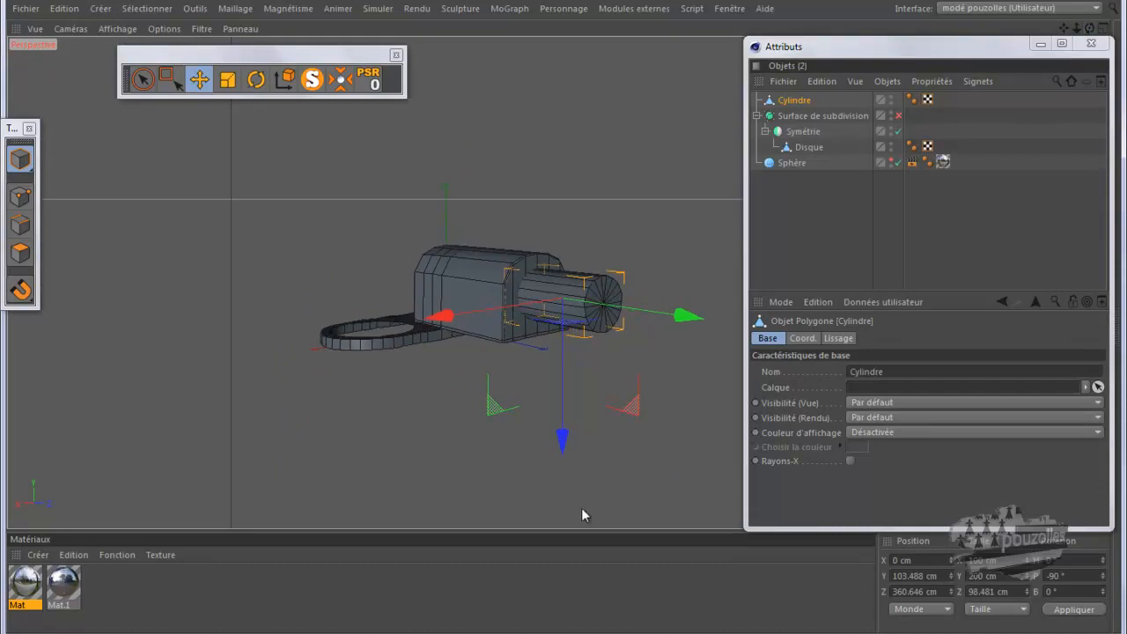
{"action": "left_click", "coordinate": [163, 573]}
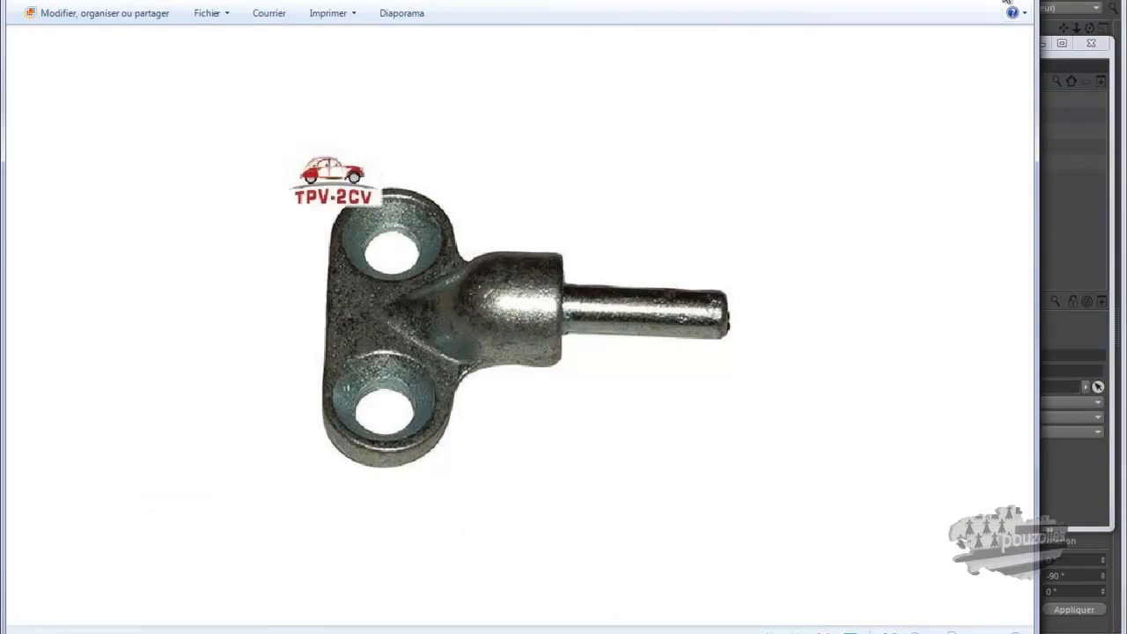
{"action": "left_click", "coordinate": [954, 1]}
{"action": "left_click", "coordinate": [225, 81]}
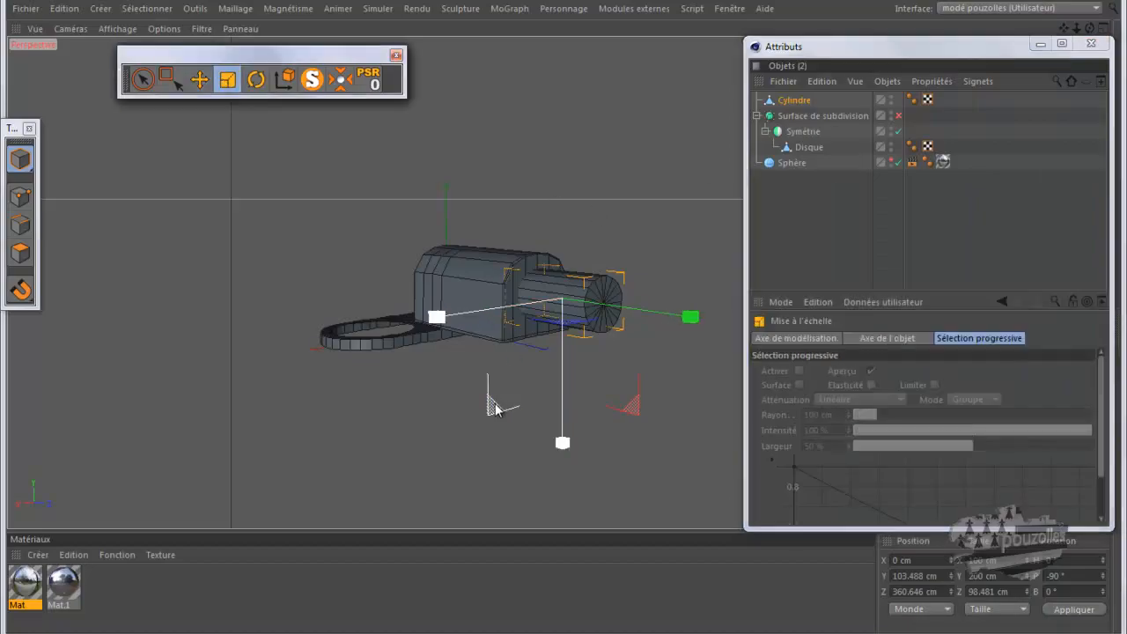
{"action": "left_click_drag", "start_coordinate": [493, 405], "coordinate": [410, 490]}
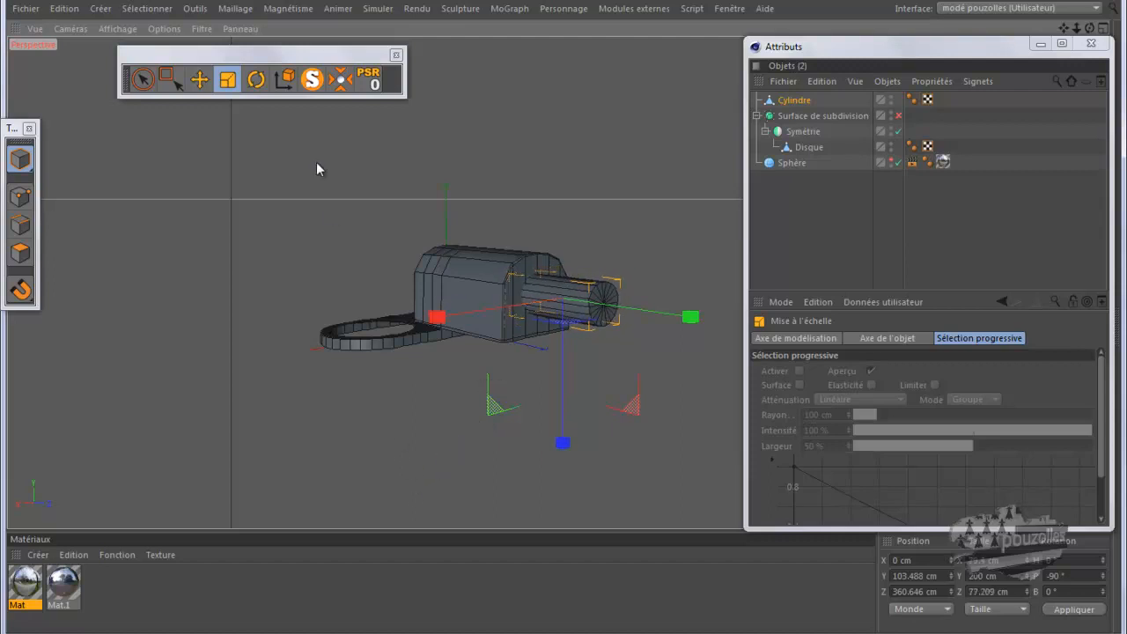
Step: Lengthen the pin by selecting its free end's points and moving them outward to about 553 cm in Z
{"action": "left_click", "coordinate": [21, 197]}
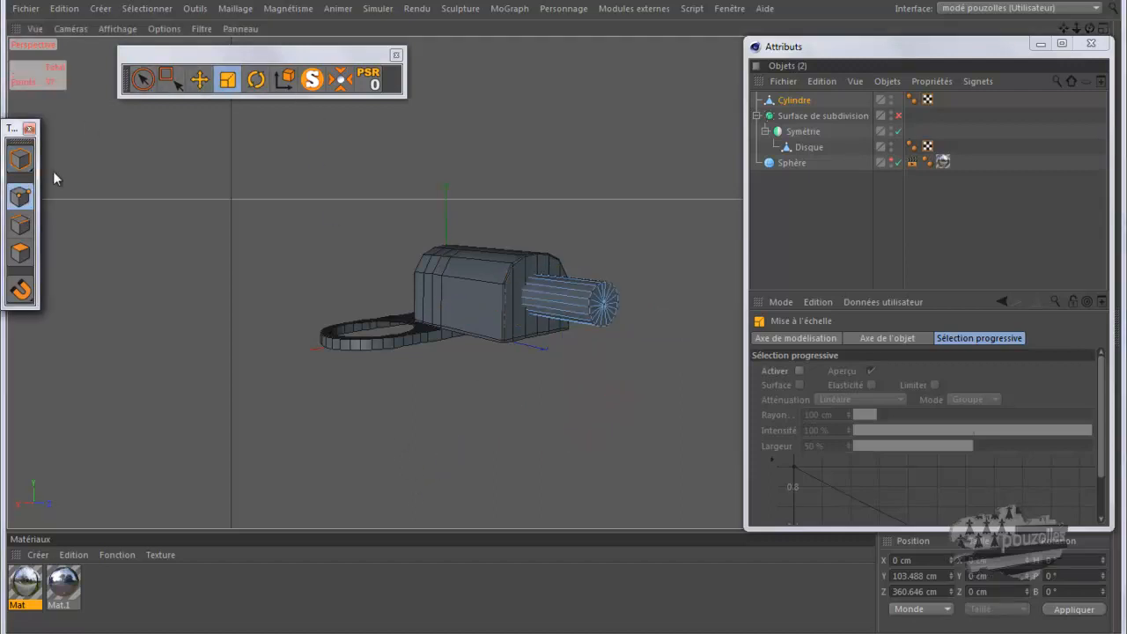
{"action": "left_click", "coordinate": [167, 80]}
{"action": "left_click_drag", "start_coordinate": [659, 267], "coordinate": [573, 357]}
{"action": "left_click_drag", "start_coordinate": [679, 324], "coordinate": [718, 336]}
{"action": "left_click_drag", "start_coordinate": [1090, 27], "coordinate": [563, 317]}
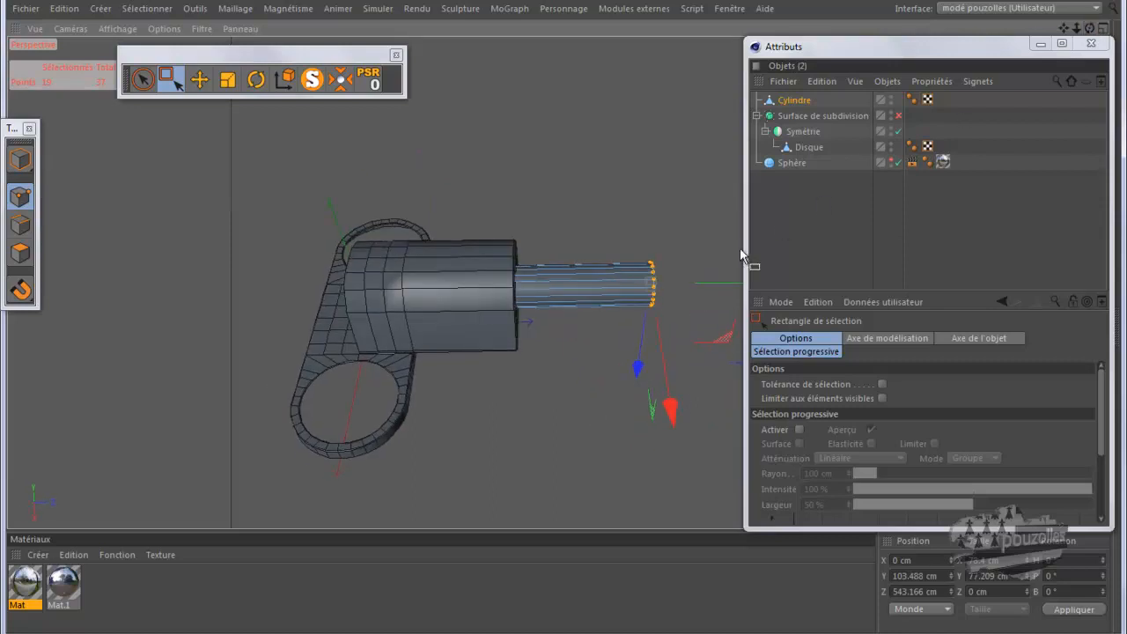
{"action": "left_click_drag", "start_coordinate": [708, 283], "coordinate": [711, 285]}
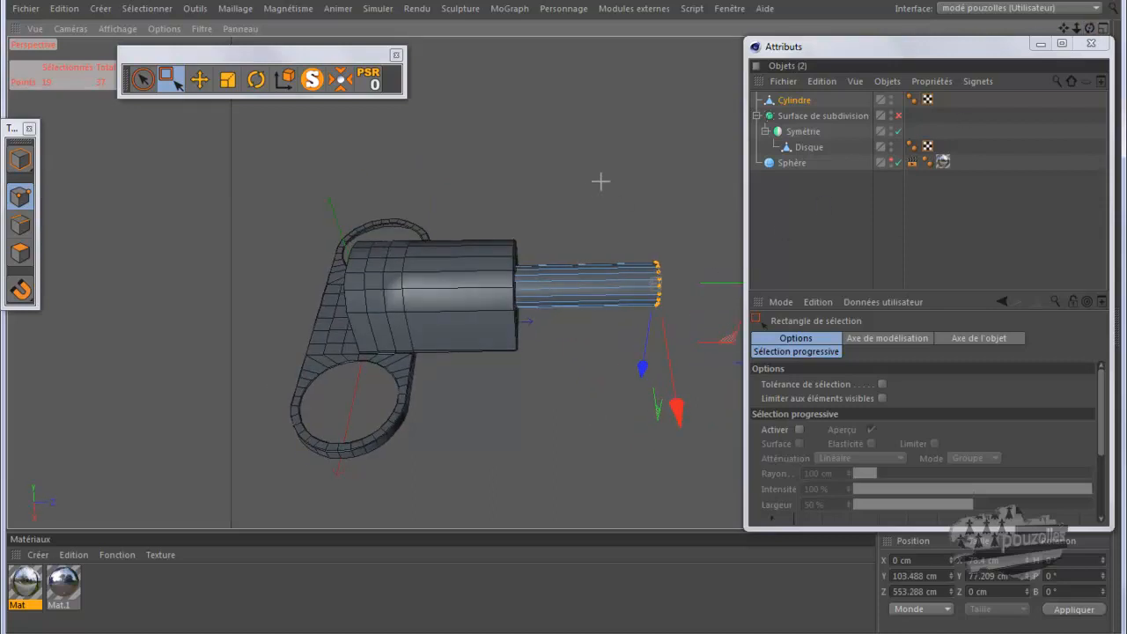
{"action": "left_click", "coordinate": [588, 190]}
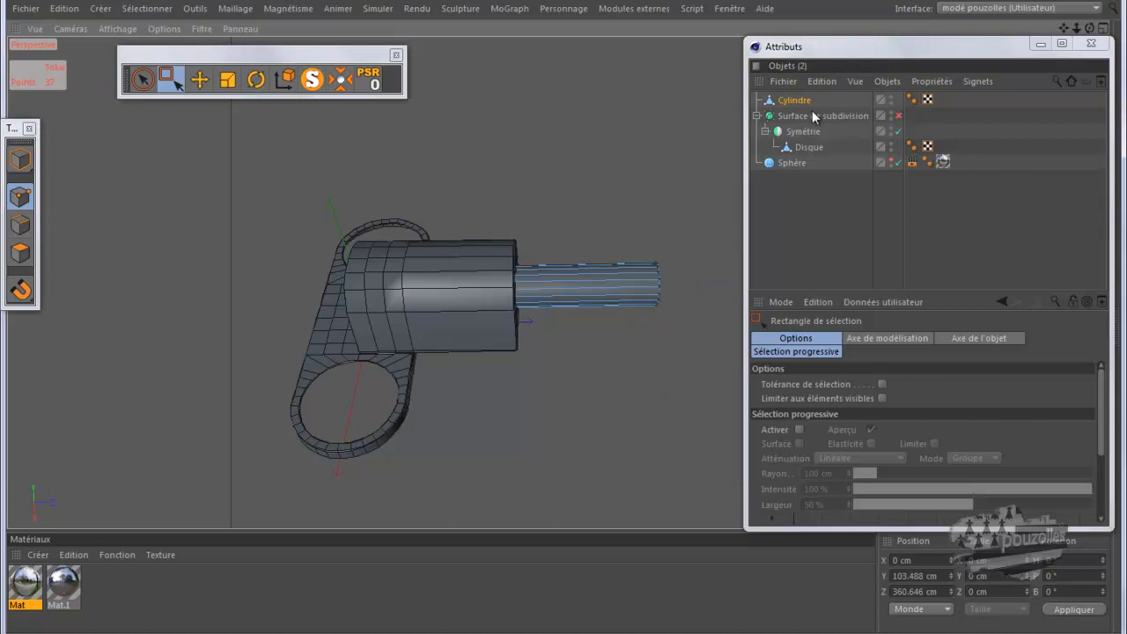
Step: Group the cylinder with the symmetry object in a null inside the subdivision surface, and enable the subdivision
{"action": "left_click_drag", "start_coordinate": [801, 106], "coordinate": [815, 127]}
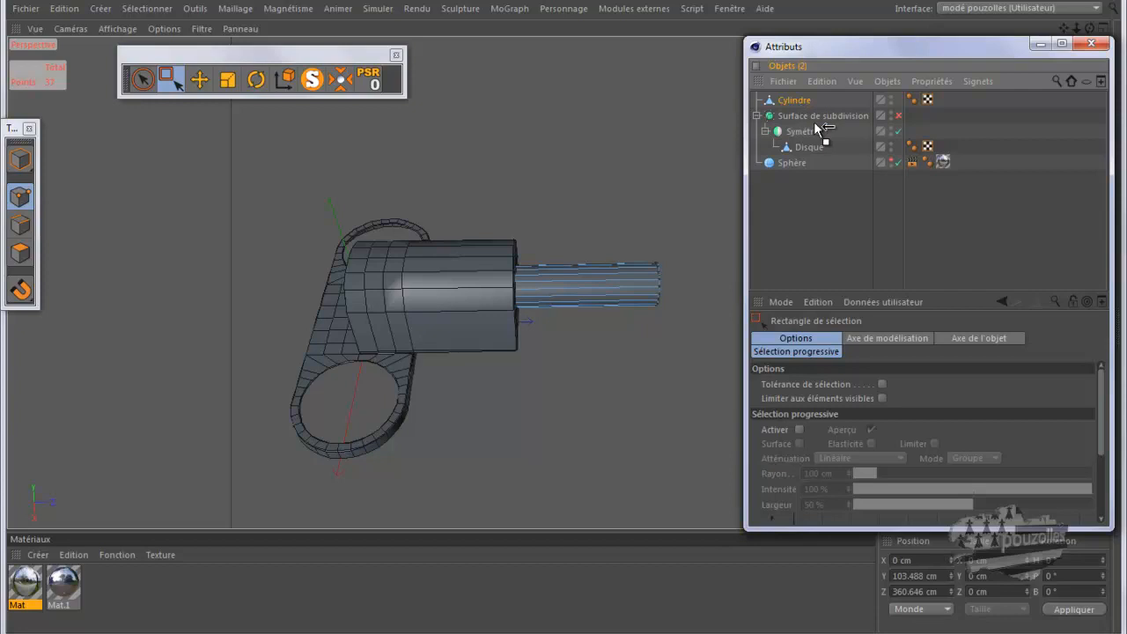
{"action": "left_click_drag", "start_coordinate": [816, 128], "coordinate": [806, 132]}
{"action": "key", "text": "alt+g"}
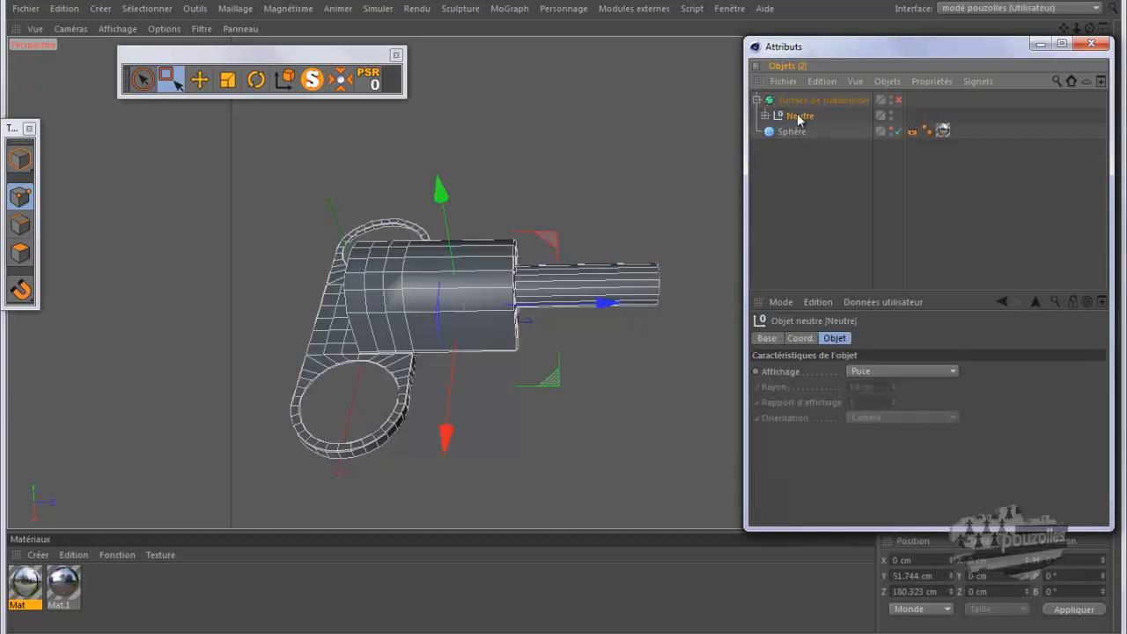
{"action": "left_click", "coordinate": [898, 99]}
{"action": "scroll", "coordinate": [661, 293], "scroll_direction": "up", "scroll_amount": 5}
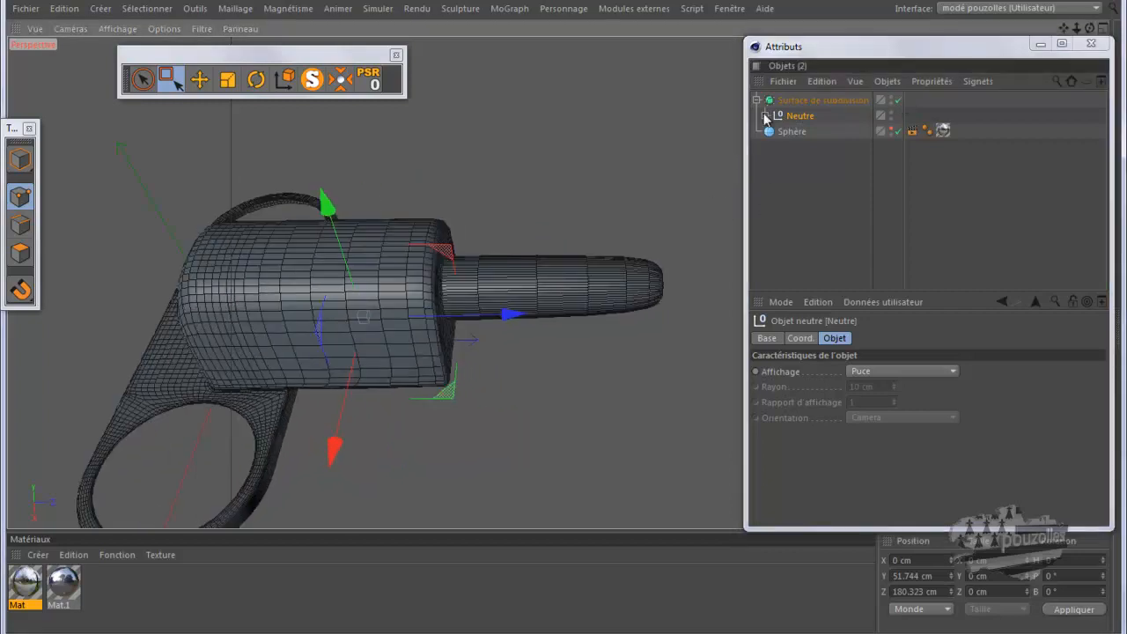
Step: Cut a support loop around the cylinder very close to its free end with the Knife in Loop mode
{"action": "left_click", "coordinate": [765, 117]}
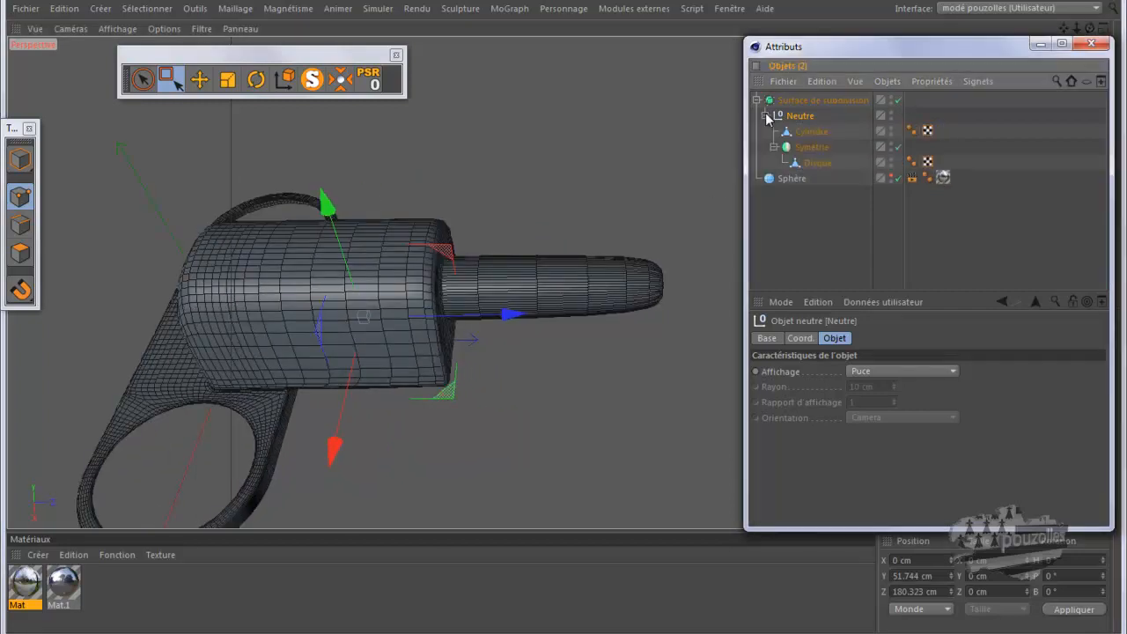
{"action": "left_click", "coordinate": [808, 134]}
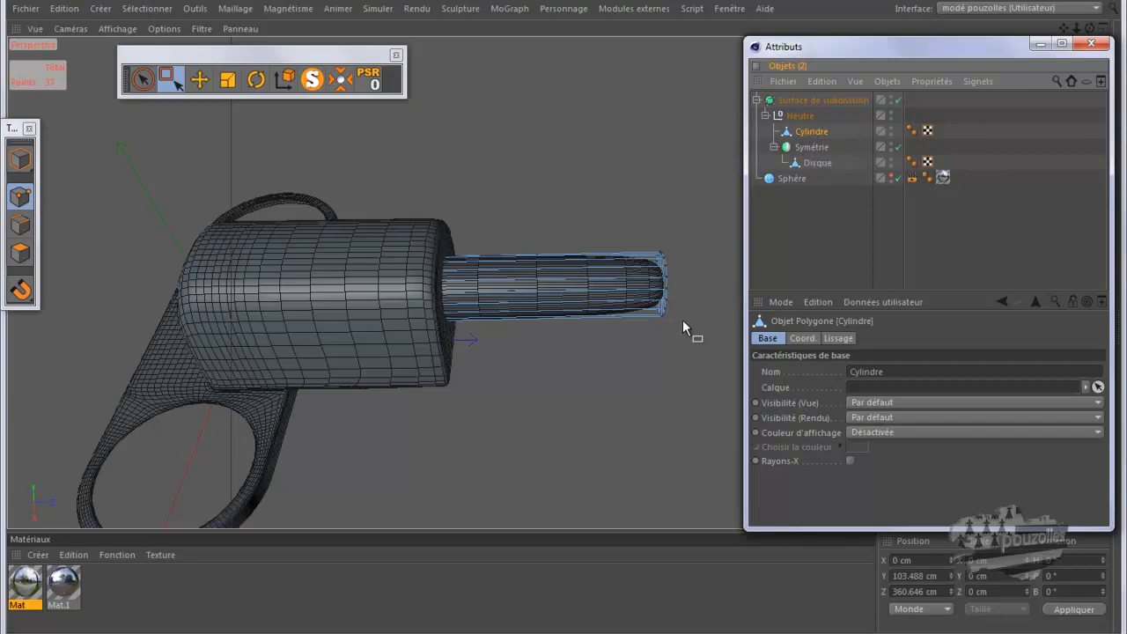
{"action": "key", "text": "k"}
{"action": "scroll", "coordinate": [658, 342], "scroll_direction": "up", "scroll_amount": 5}
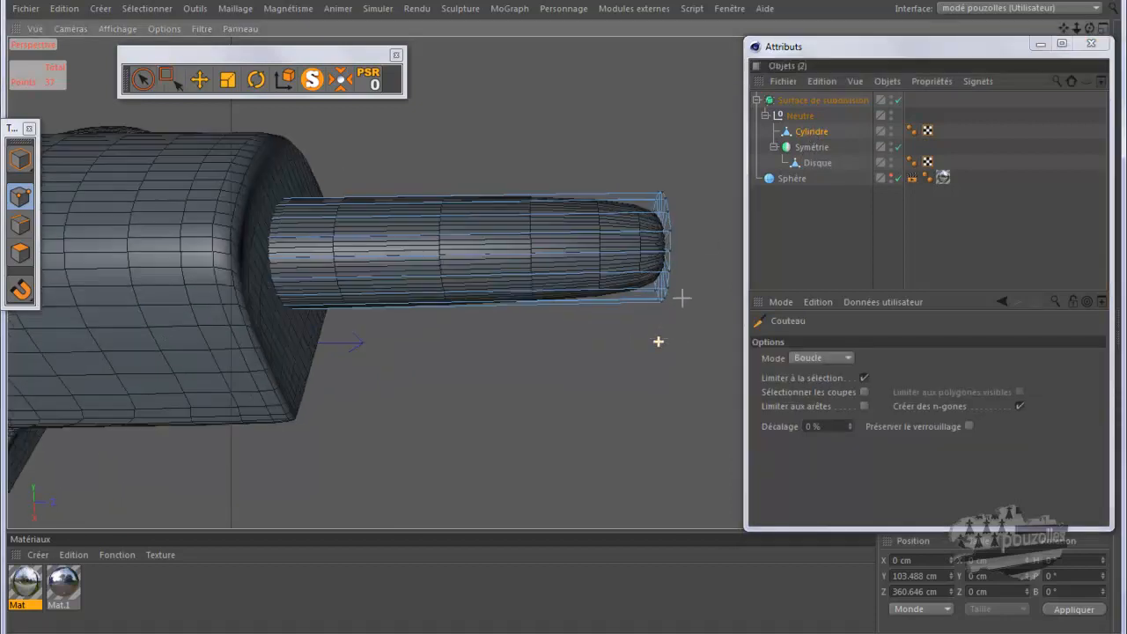
{"action": "scroll", "coordinate": [686, 291], "scroll_direction": "up", "scroll_amount": 3}
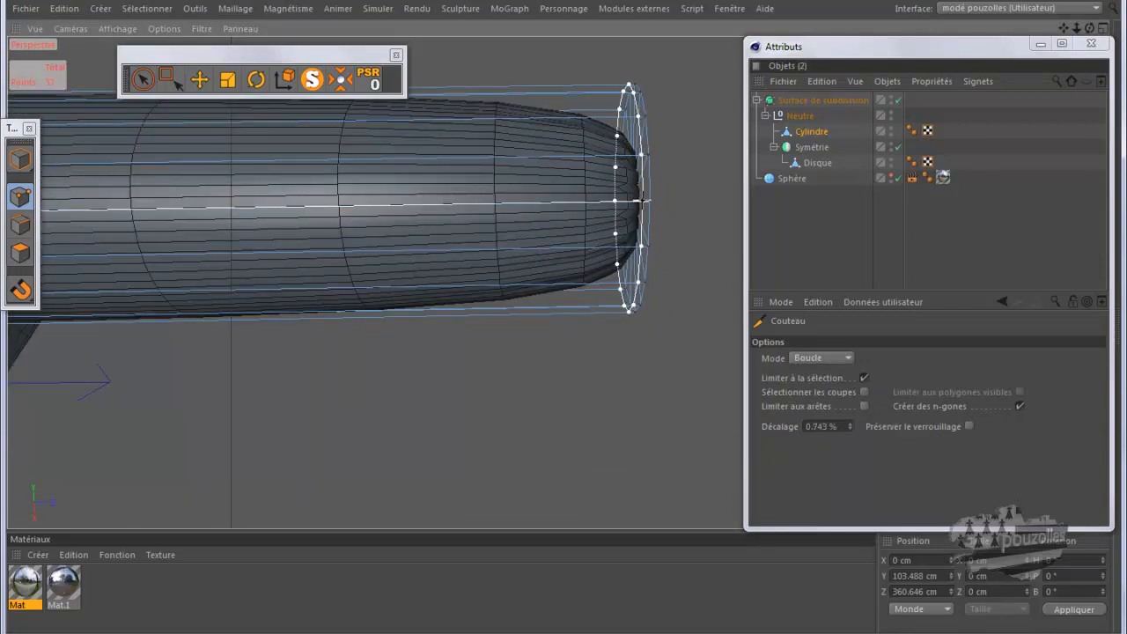
{"action": "left_click", "coordinate": [641, 201]}
{"action": "scroll", "coordinate": [645, 365], "scroll_direction": "down", "scroll_amount": 6}
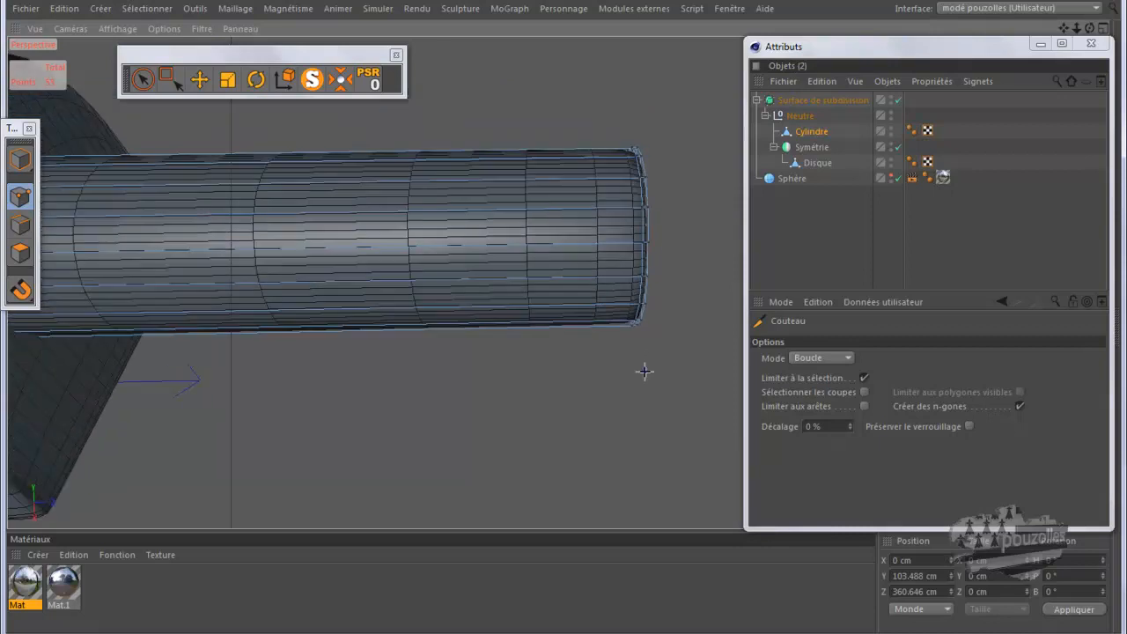
Step: Set the subdivision surface's viewport subdivision level to 1
{"action": "scroll", "coordinate": [645, 364], "scroll_direction": "down", "scroll_amount": 5}
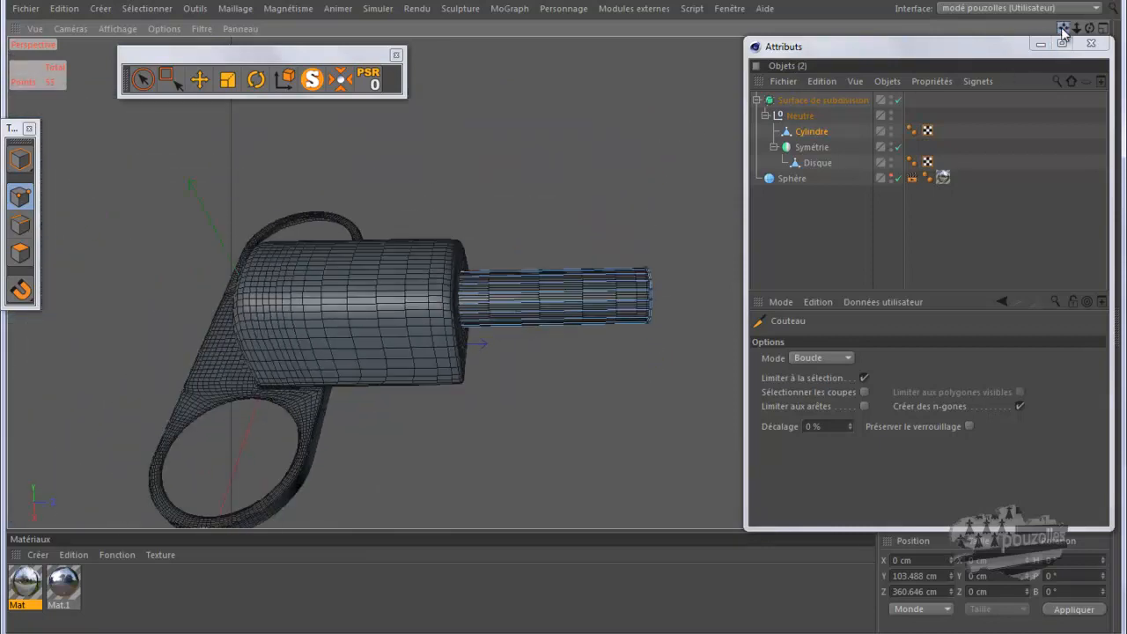
{"action": "left_click_drag", "start_coordinate": [1062, 30], "coordinate": [1059, 4]}
{"action": "left_click", "coordinate": [810, 100]}
{"action": "left_click", "coordinate": [893, 390]}
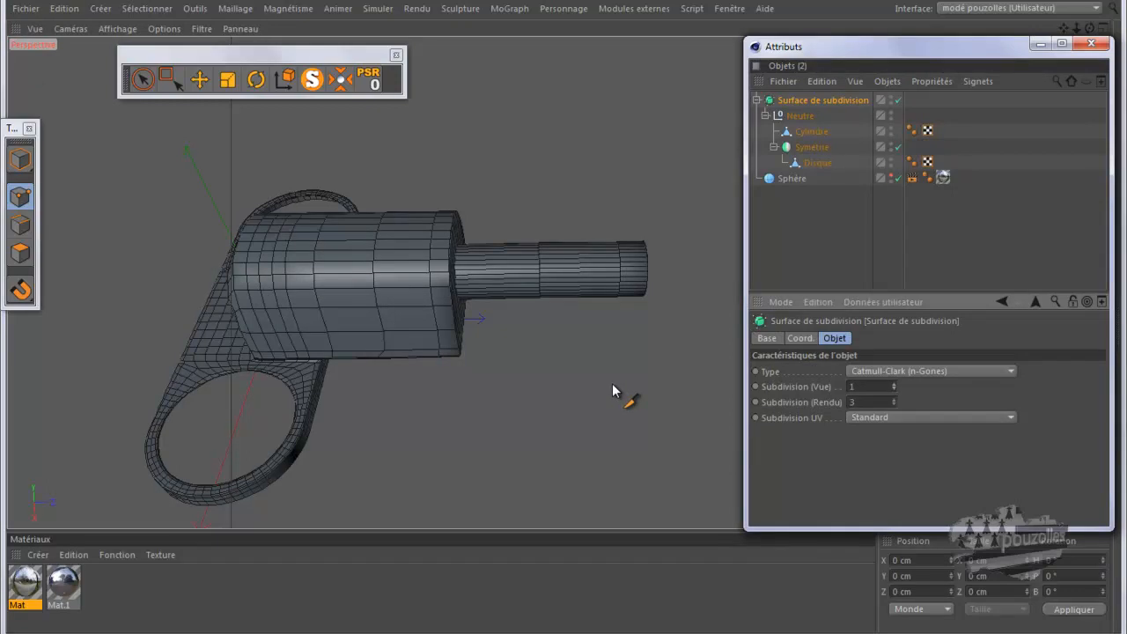
Step: Render previews of the bracket and examine the junction between the rounded block and the pin from several angles
{"action": "key", "text": "alt+r"}
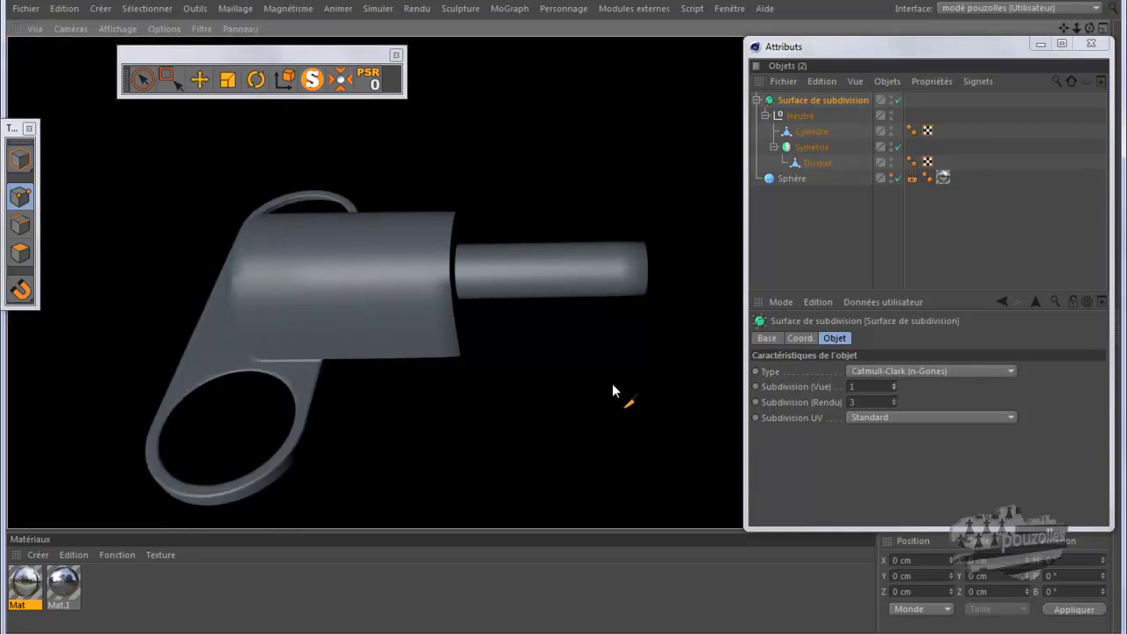
{"action": "key", "text": "alt+r"}
{"action": "scroll", "coordinate": [619, 350], "scroll_direction": "up", "scroll_amount": 5}
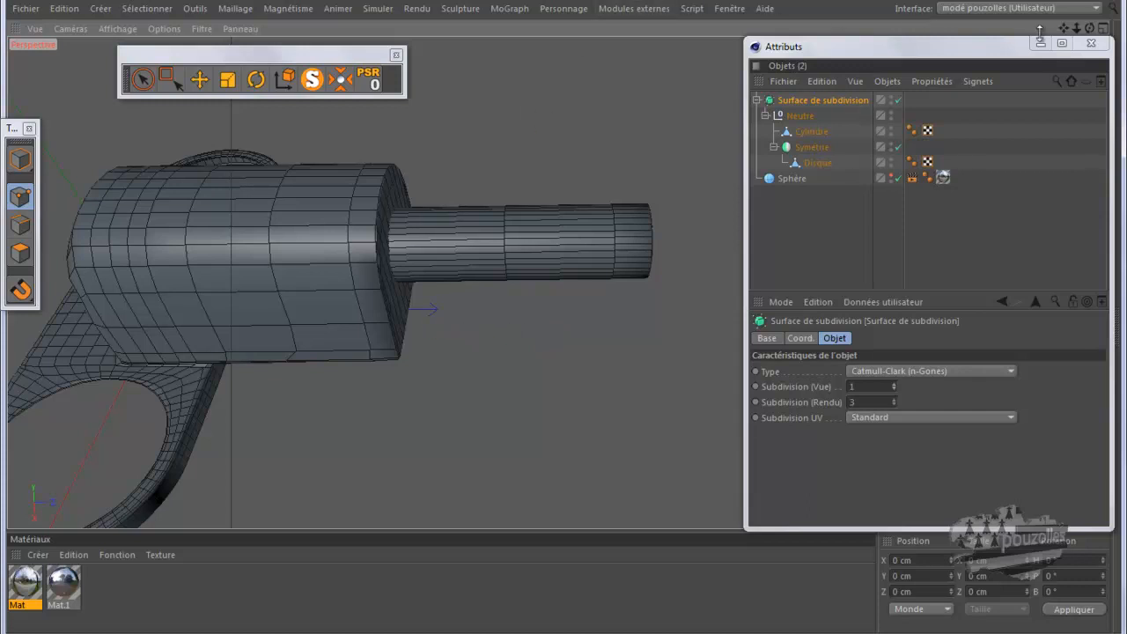
{"action": "left_click_drag", "start_coordinate": [1090, 29], "coordinate": [510, 130]}
{"action": "scroll", "coordinate": [392, 169], "scroll_direction": "up", "scroll_amount": 5}
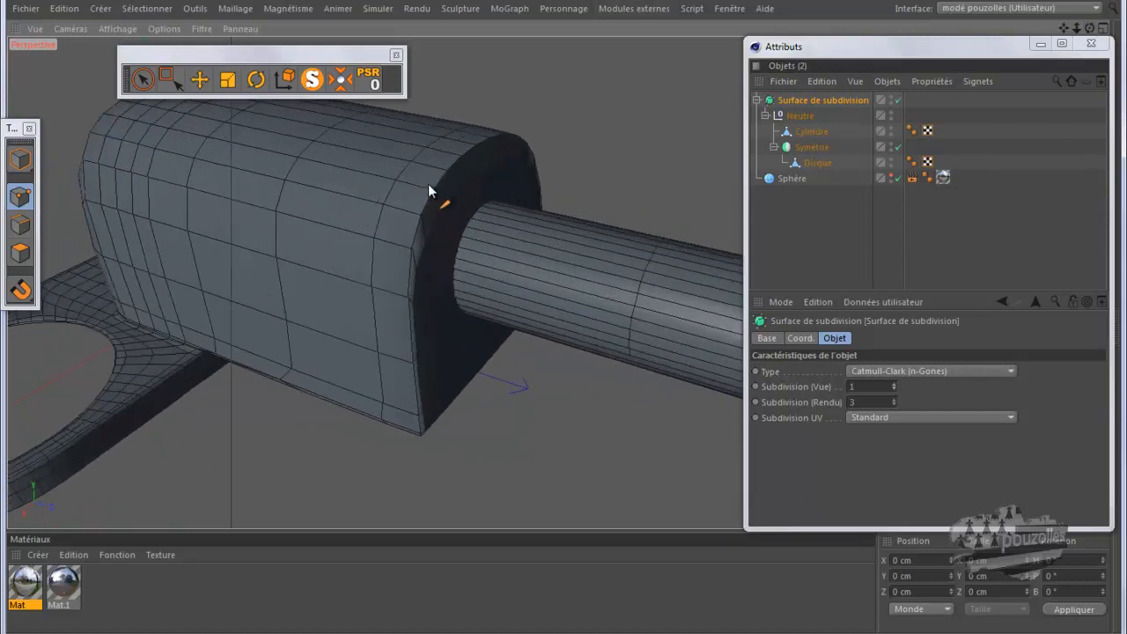
{"action": "scroll", "coordinate": [429, 185], "scroll_direction": "up", "scroll_amount": 2}
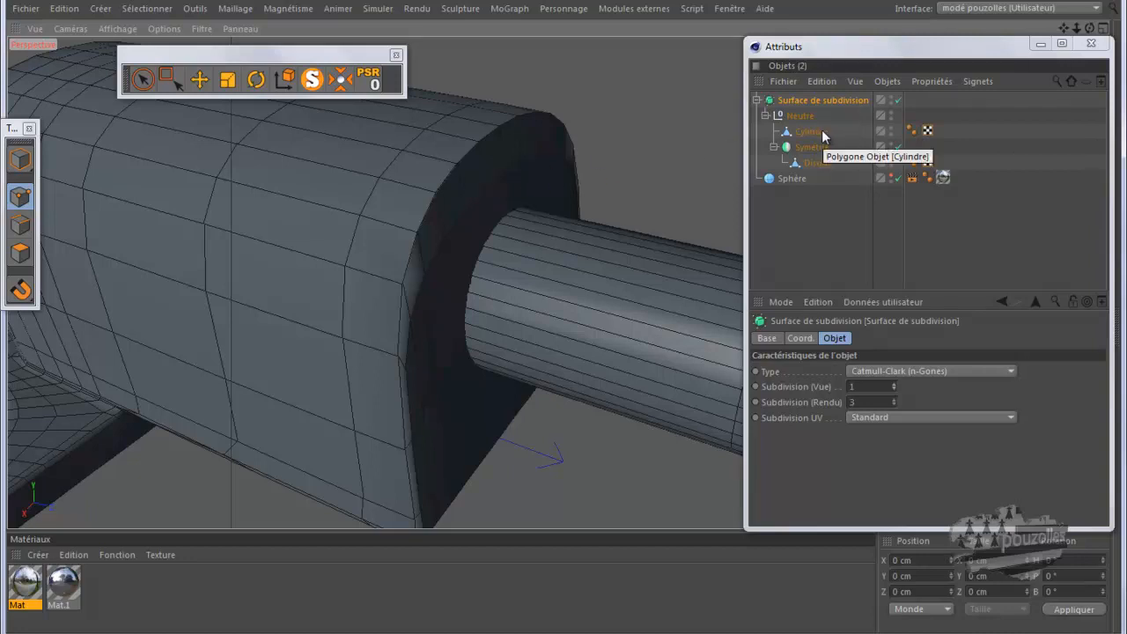
{"action": "key", "text": "ctrl+r"}
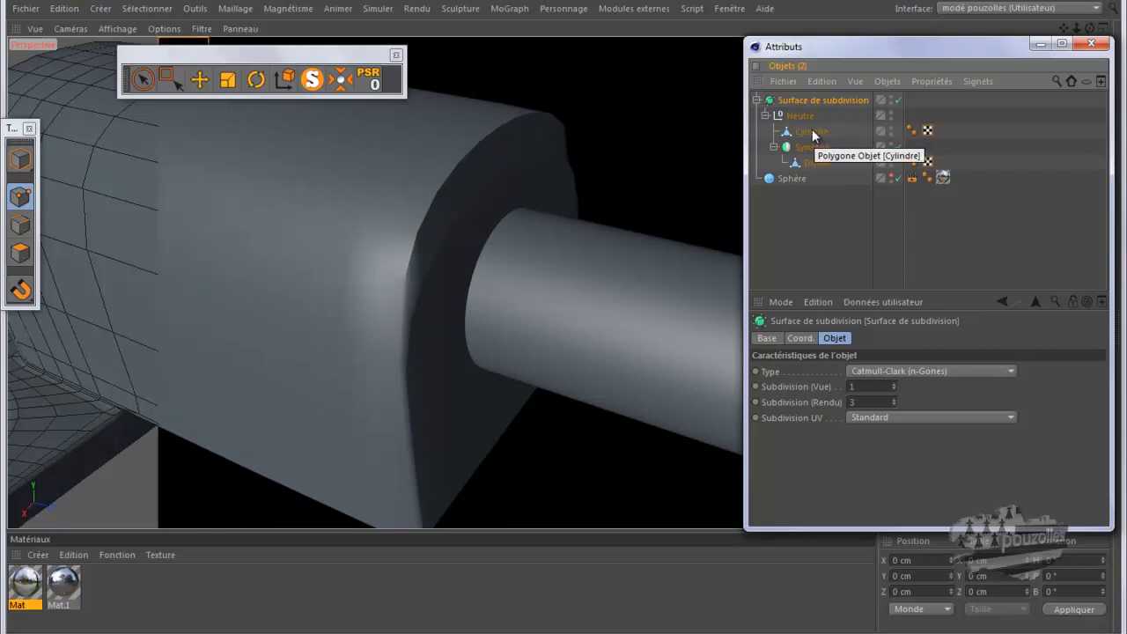
{"action": "right_click_drag", "start_coordinate": [608, 161], "coordinate": [608, 160], "text": "alt"}
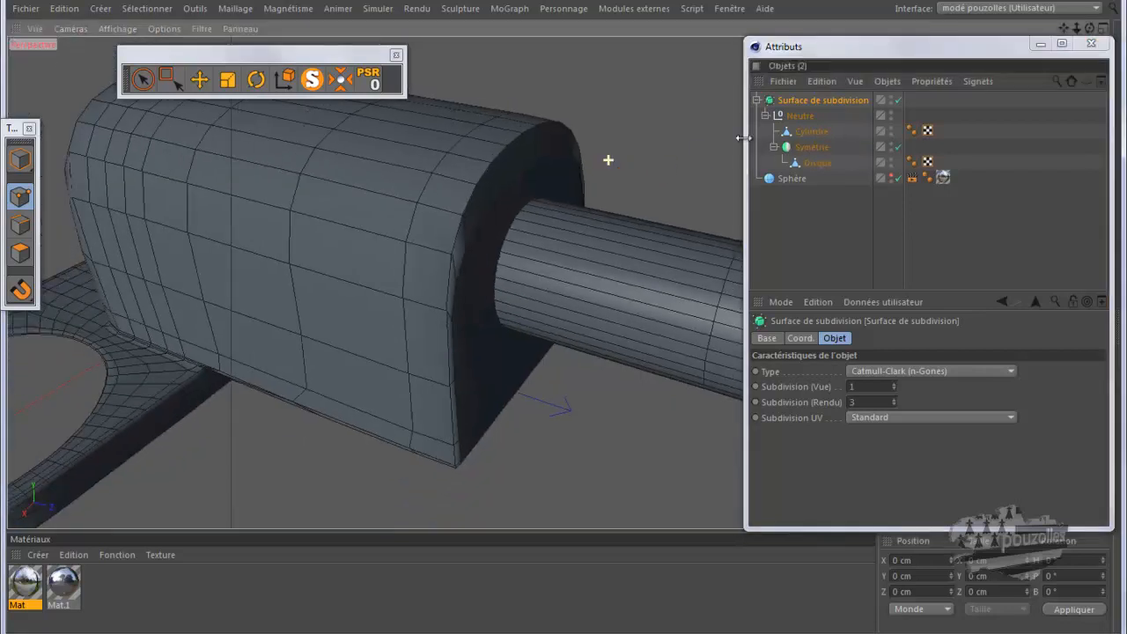
Step: Set the subdivision surface's viewport subdivision level to 2, then apply the Mat.1 material to it and render a preview
{"action": "left_click", "coordinate": [893, 384]}
{"action": "left_click_drag", "start_coordinate": [641, 163], "coordinate": [400, 415], "text": "alt"}
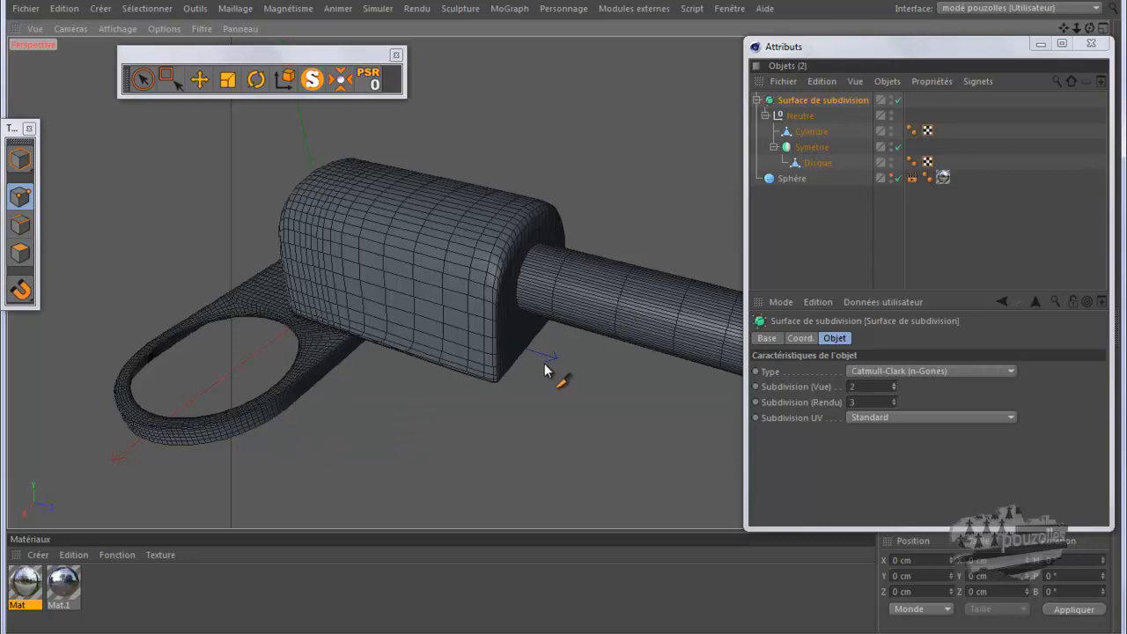
{"action": "scroll", "coordinate": [414, 382], "scroll_direction": "down", "scroll_amount": 3}
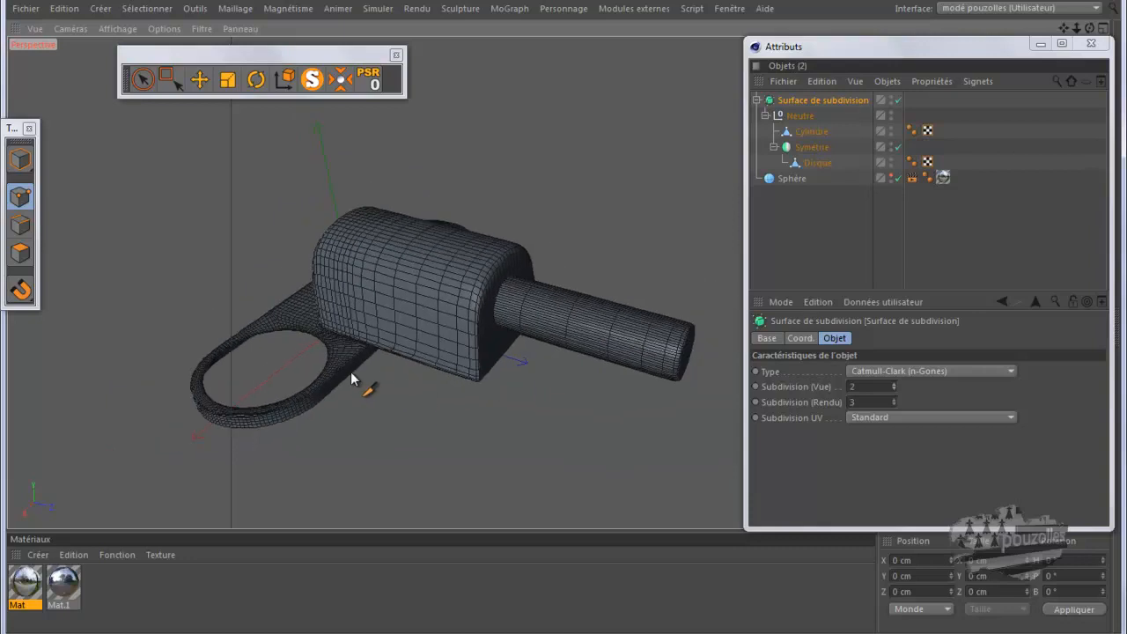
{"action": "left_click_drag", "start_coordinate": [30, 583], "coordinate": [396, 345]}
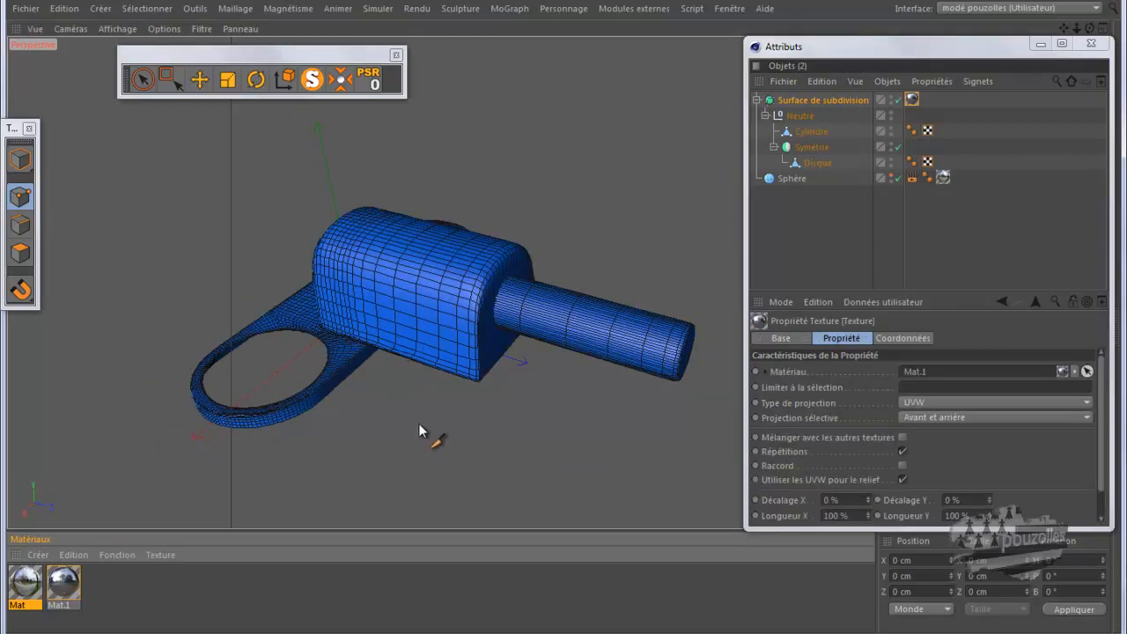
{"action": "key", "text": "ctrl+r"}
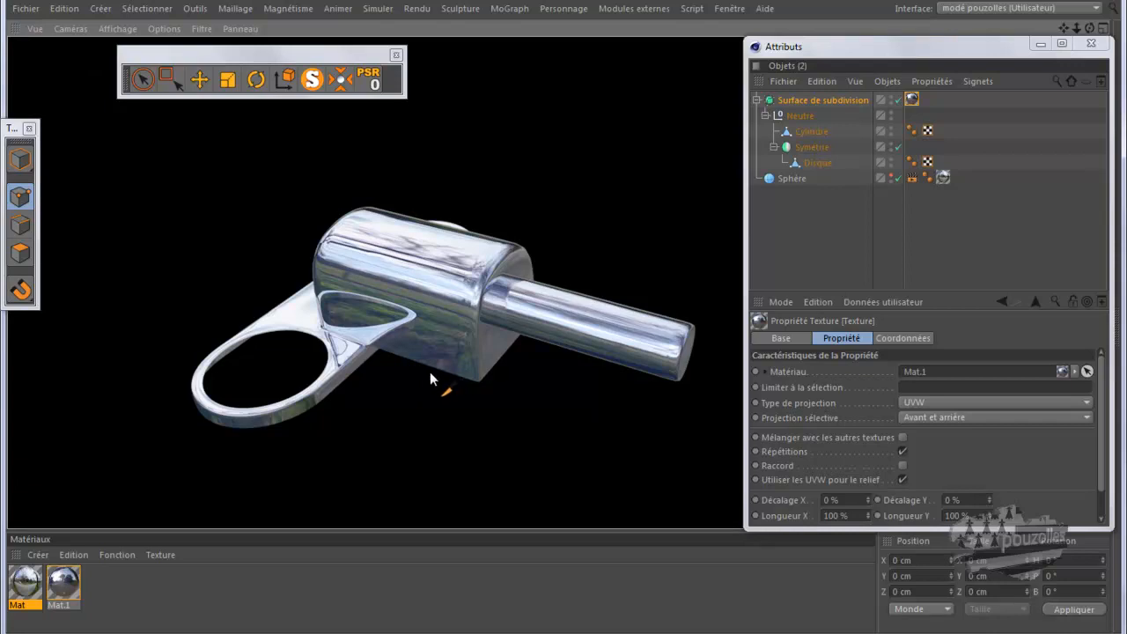
Step: Switch to the photo viewer and compare the metal finish with the reference photo of the hinge
{"action": "mouse_move", "coordinate": [250, 632]}
{"action": "left_click", "coordinate": [186, 600]}
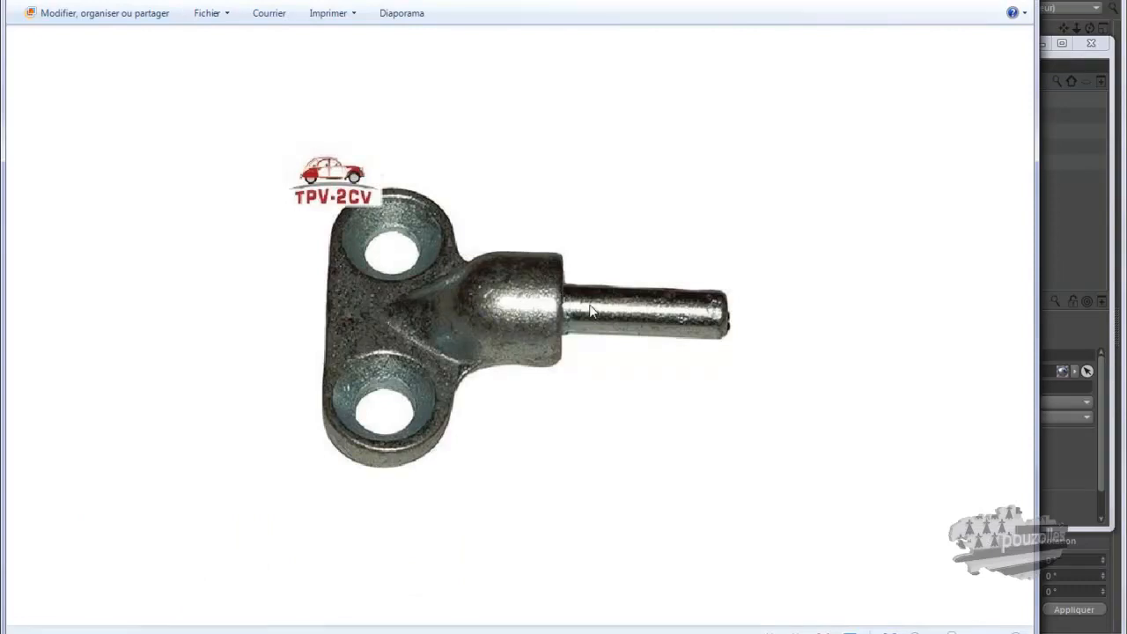
{"action": "scroll", "coordinate": [418, 327], "scroll_direction": "down", "scroll_amount": 1}
{"action": "scroll", "coordinate": [417, 334], "scroll_direction": "up", "scroll_amount": 1}
{"action": "left_click", "coordinate": [966, 0]}
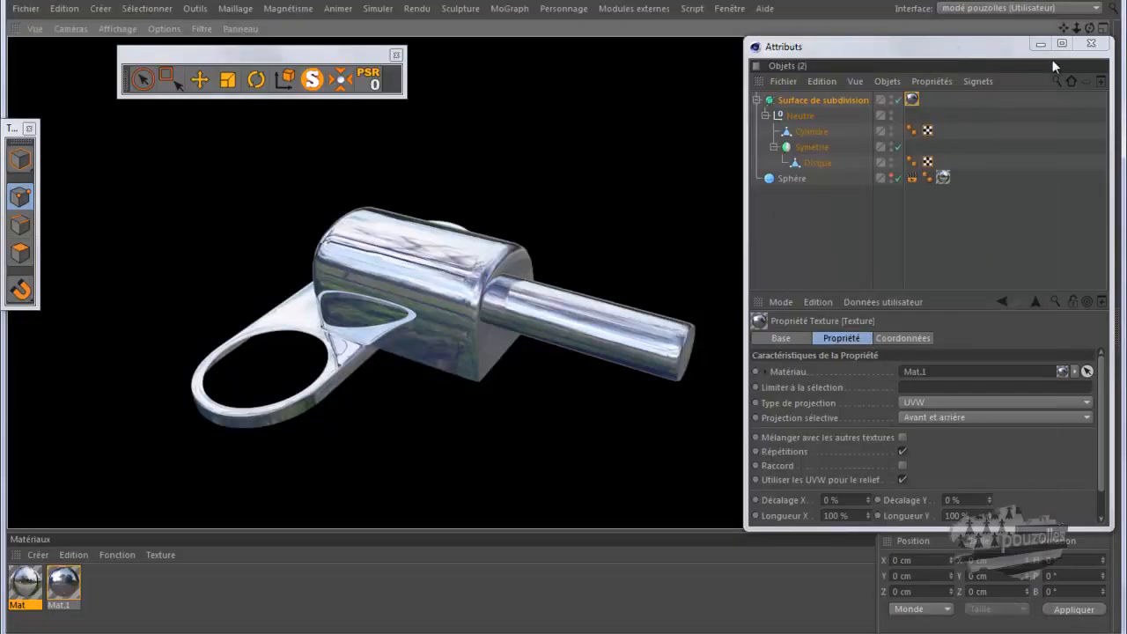
Step: Darken Mat.1's base colour to near black, RGB 6, 6, 7, and render a preview of the bracket
{"action": "left_click_drag", "start_coordinate": [1090, 28], "coordinate": [531, 291]}
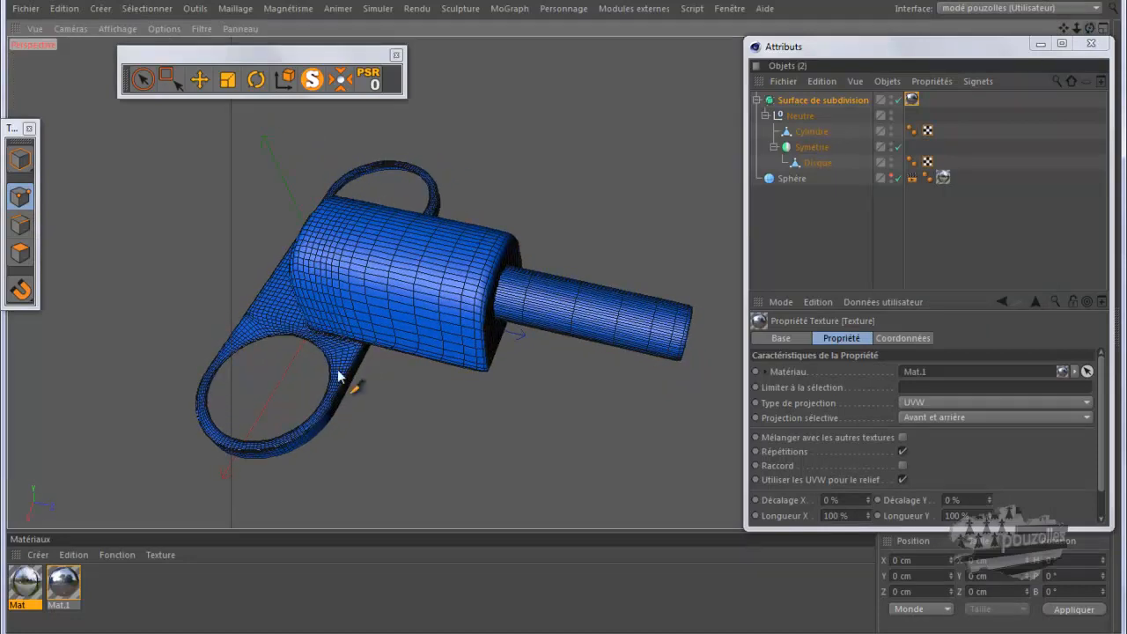
{"action": "double_click", "coordinate": [70, 583]}
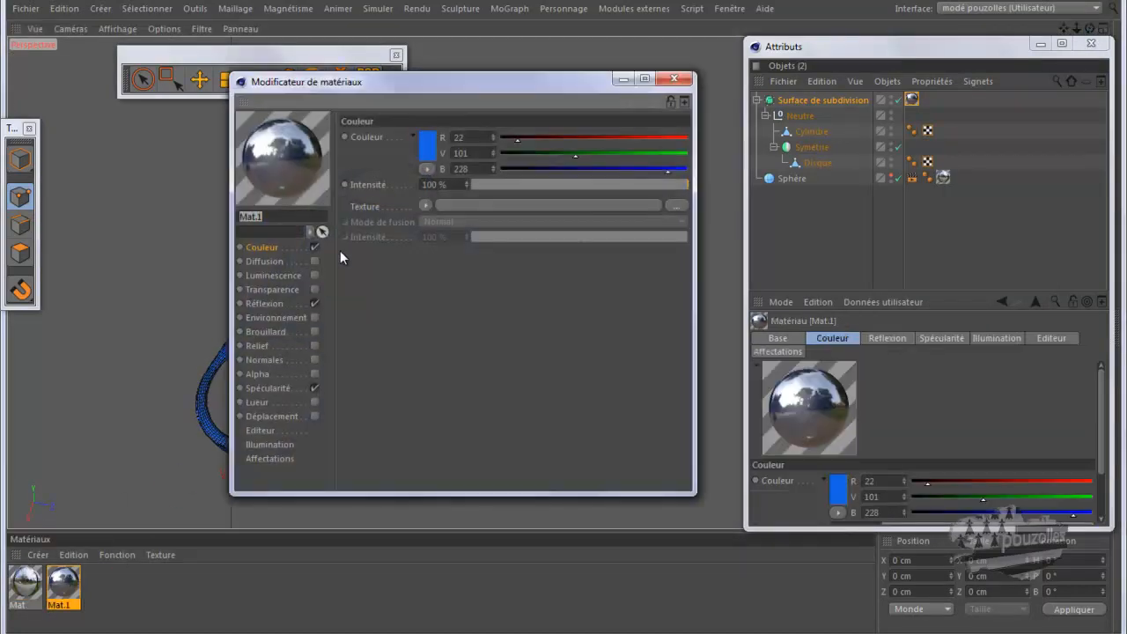
{"action": "left_click", "coordinate": [422, 147]}
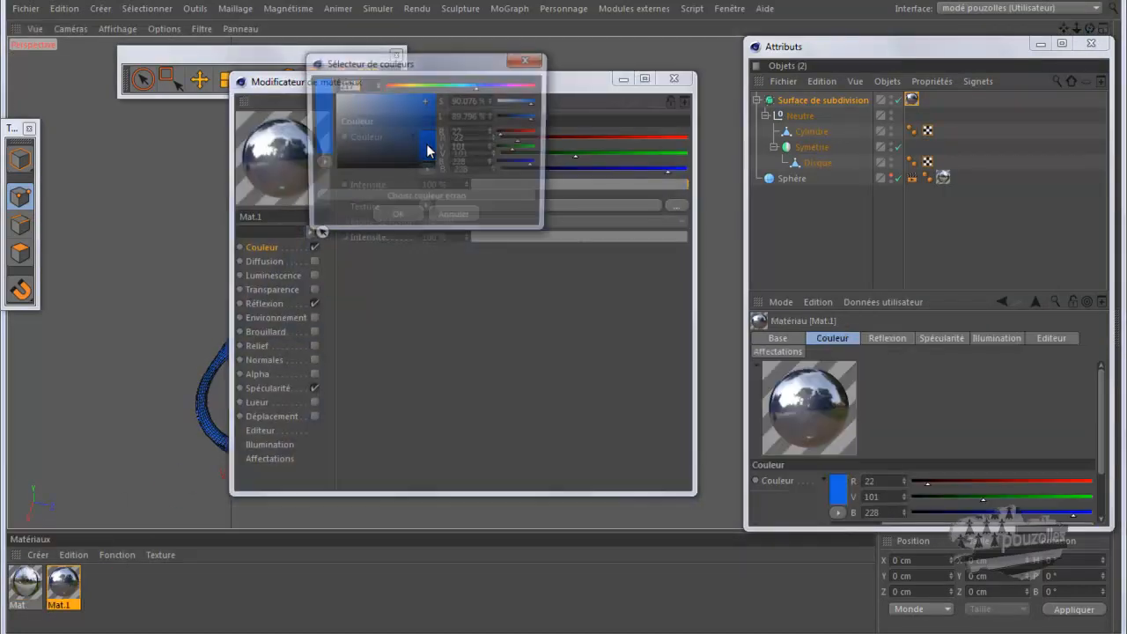
{"action": "left_click_drag", "start_coordinate": [421, 141], "coordinate": [334, 152]}
{"action": "left_click", "coordinate": [396, 218]}
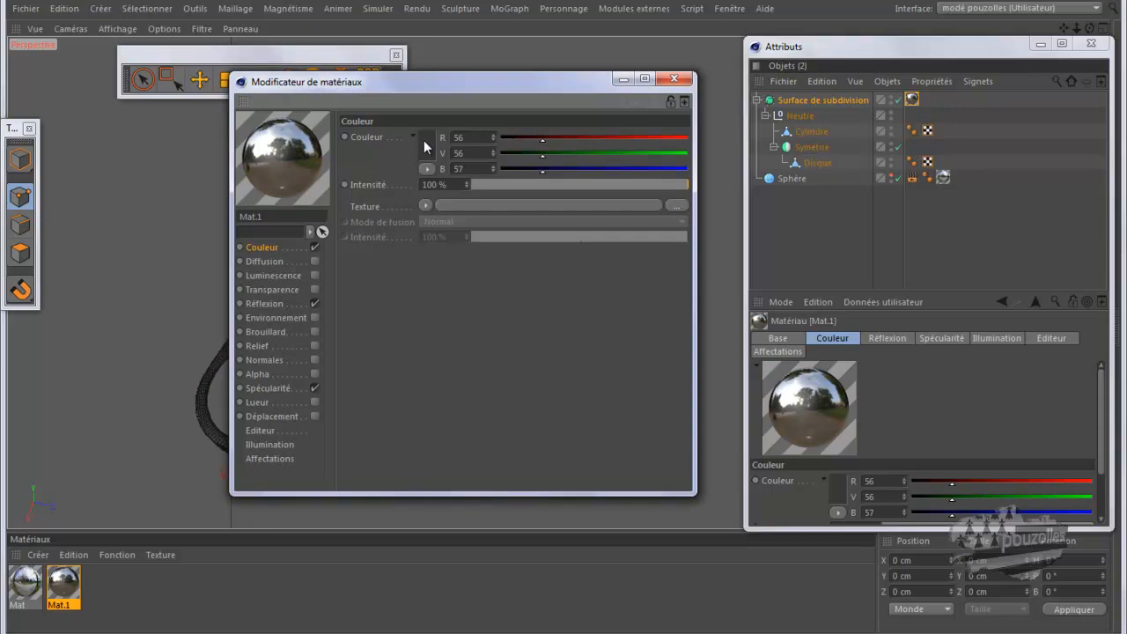
{"action": "left_click", "coordinate": [423, 143]}
{"action": "left_click_drag", "start_coordinate": [381, 153], "coordinate": [350, 163]}
{"action": "left_click", "coordinate": [393, 216]}
{"action": "left_click", "coordinate": [621, 80]}
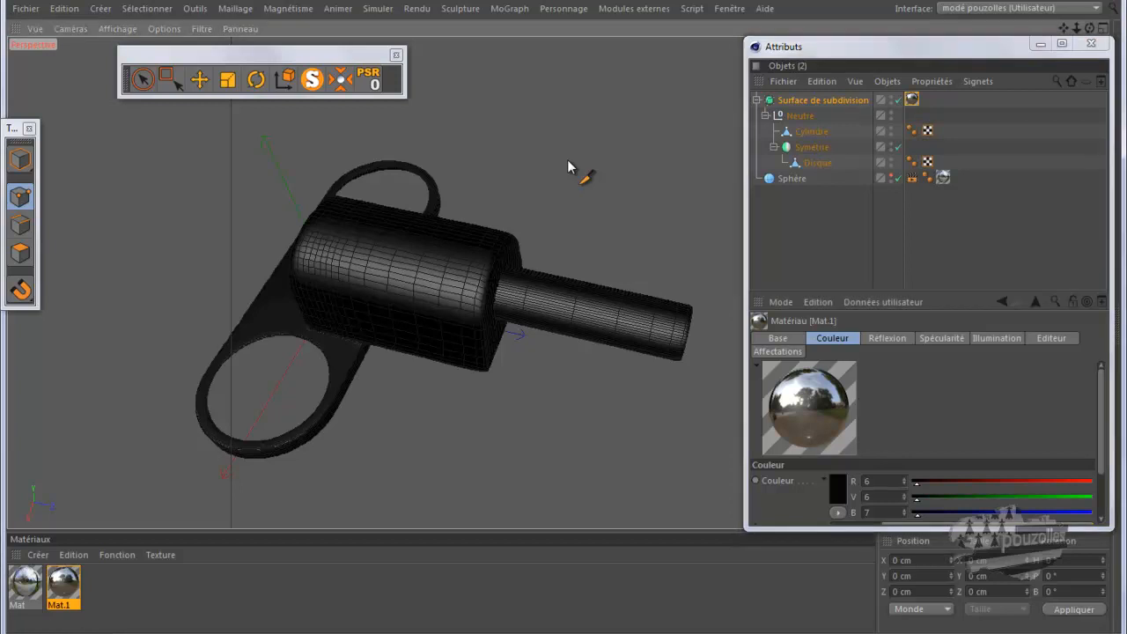
{"action": "key", "text": "ctrl+r"}
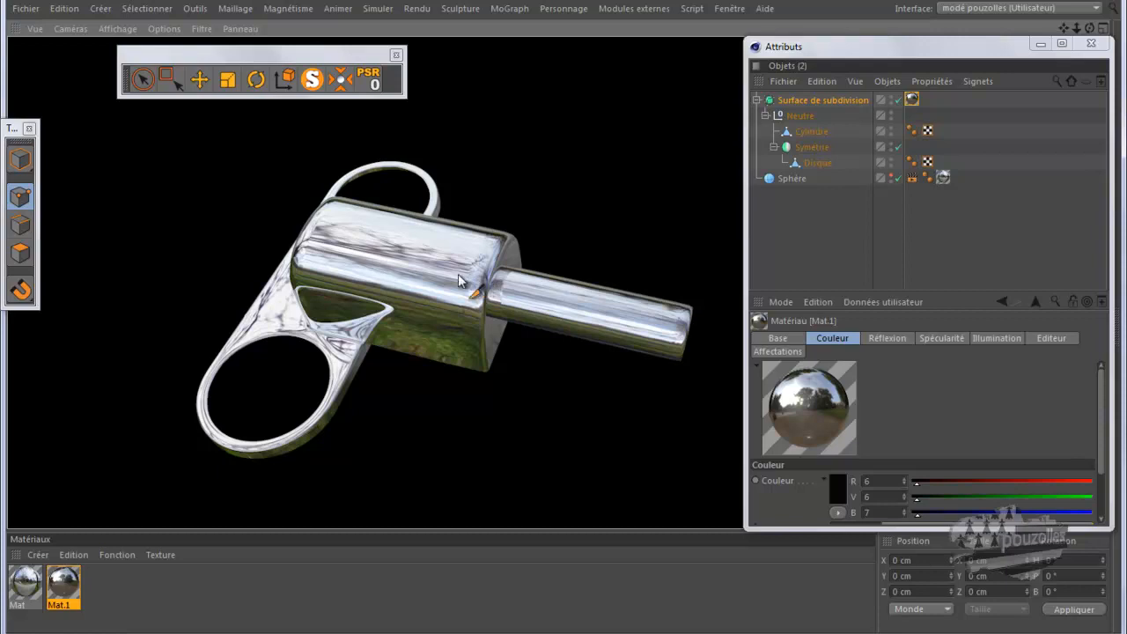
Step: Enable relief on Mat.1 with a noise (Bruit) texture at 4% intensity and set its reflection intensity to 60%
{"action": "left_click", "coordinate": [70, 591]}
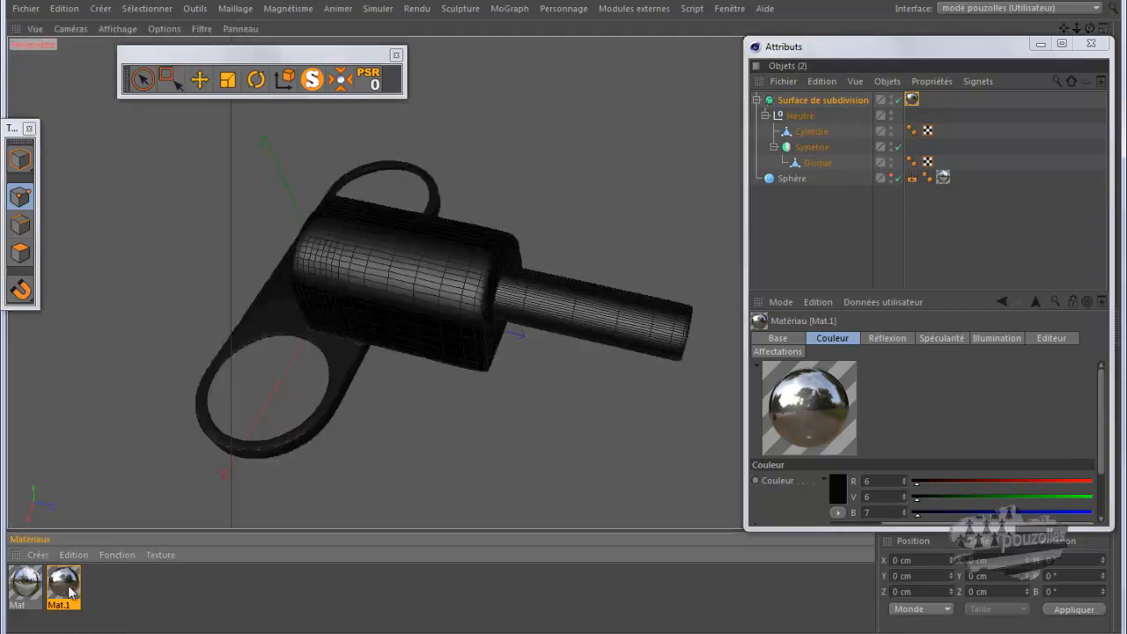
{"action": "double_click", "coordinate": [71, 592]}
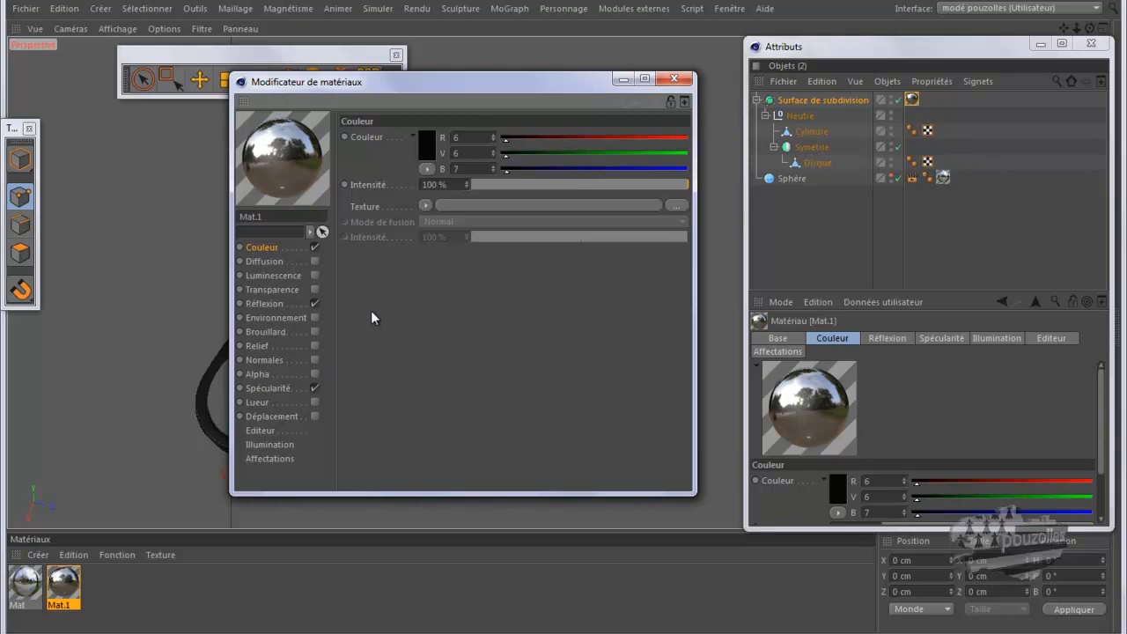
{"action": "left_click", "coordinate": [314, 345]}
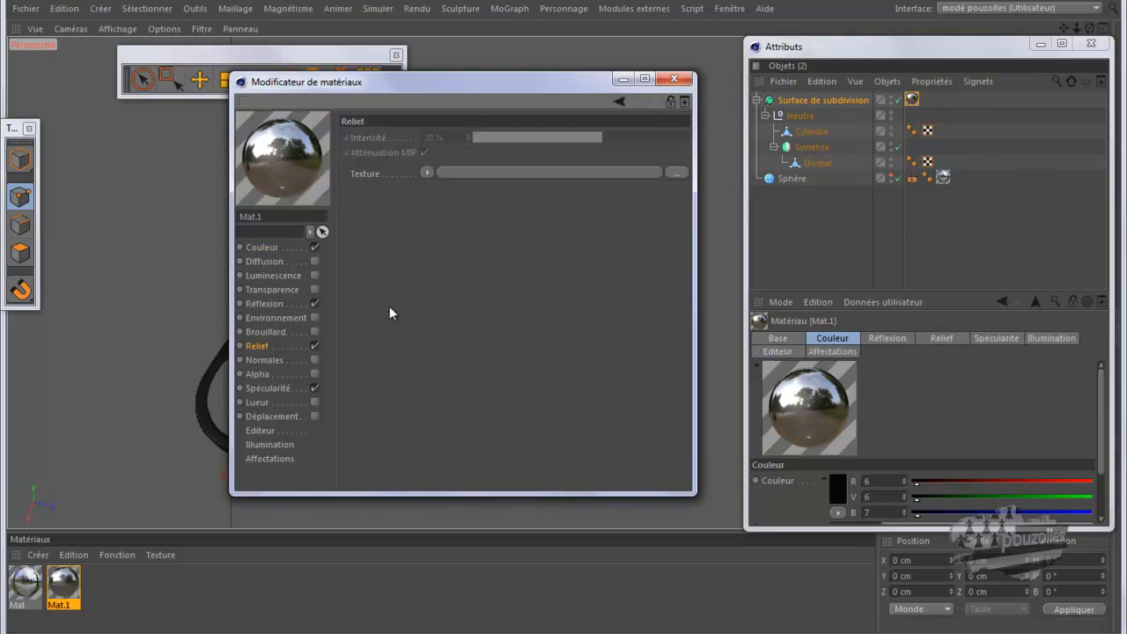
{"action": "left_click", "coordinate": [426, 173]}
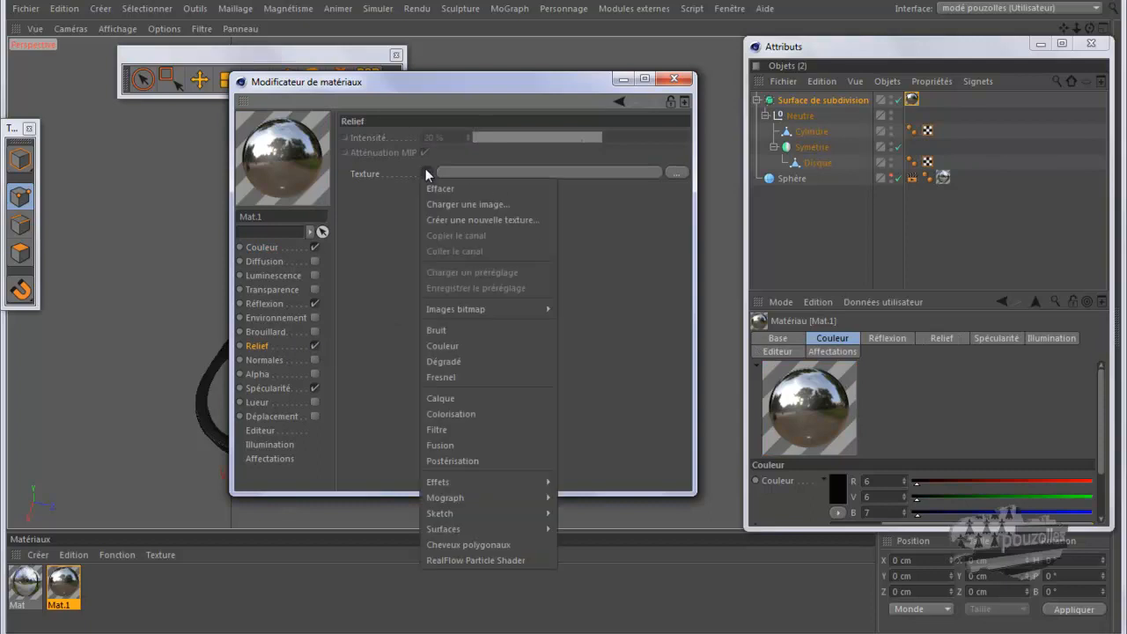
{"action": "left_click", "coordinate": [452, 328]}
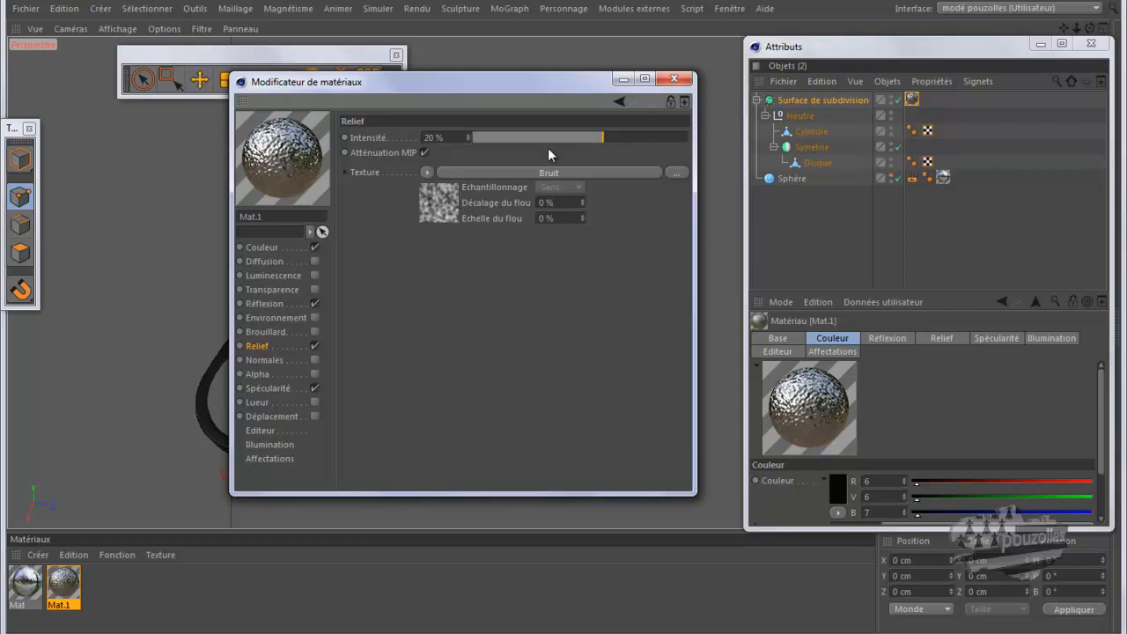
{"action": "left_click_drag", "start_coordinate": [541, 136], "coordinate": [586, 140]}
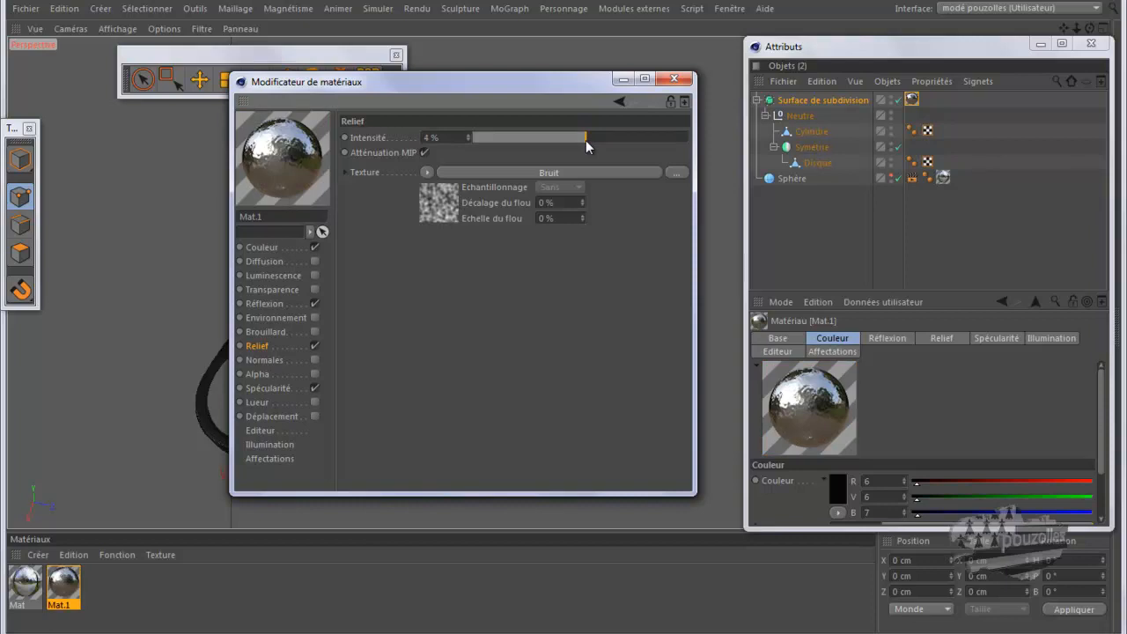
{"action": "left_click", "coordinate": [264, 303]}
{"action": "left_click", "coordinate": [607, 186]}
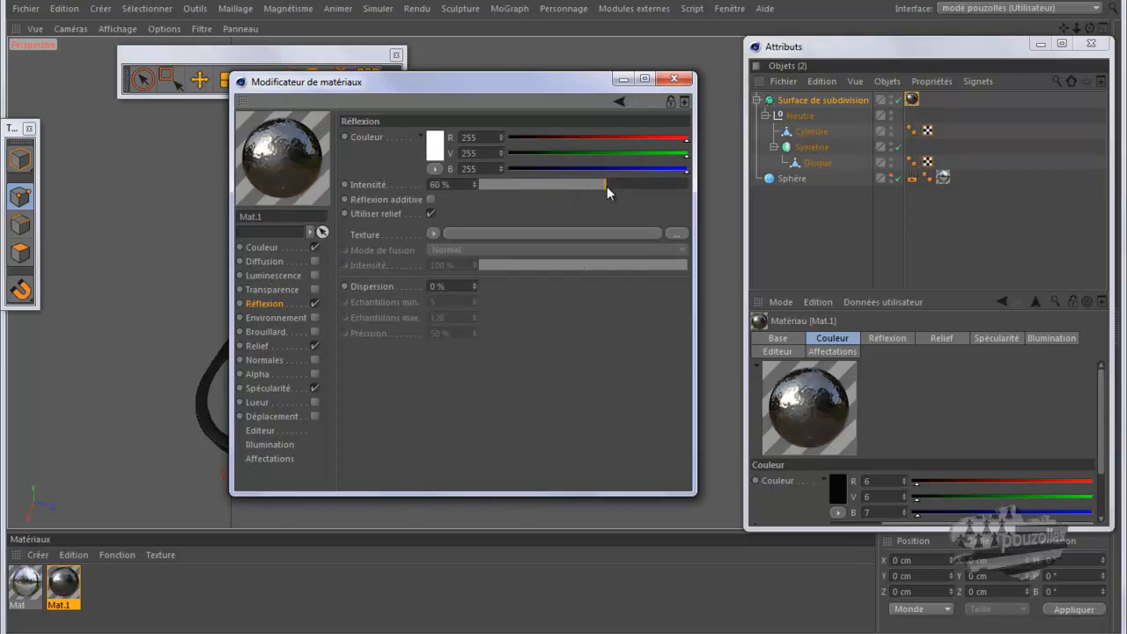
Step: Set Mat.1's base colour to mid grey, RGB 122, 120, 120, and render a preview of the bracket
{"action": "left_click", "coordinate": [273, 248]}
{"action": "left_click", "coordinate": [428, 148]}
{"action": "left_click_drag", "start_coordinate": [361, 132], "coordinate": [334, 113]}
{"action": "left_click", "coordinate": [398, 223]}
{"action": "left_click", "coordinate": [421, 143]}
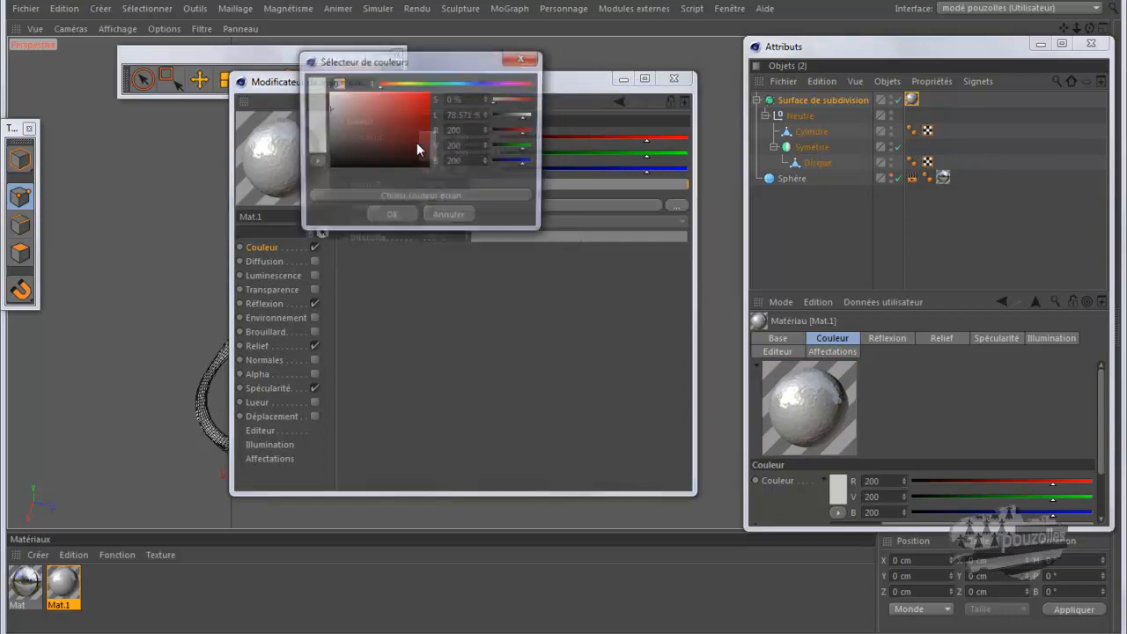
{"action": "left_click_drag", "start_coordinate": [338, 119], "coordinate": [328, 131]}
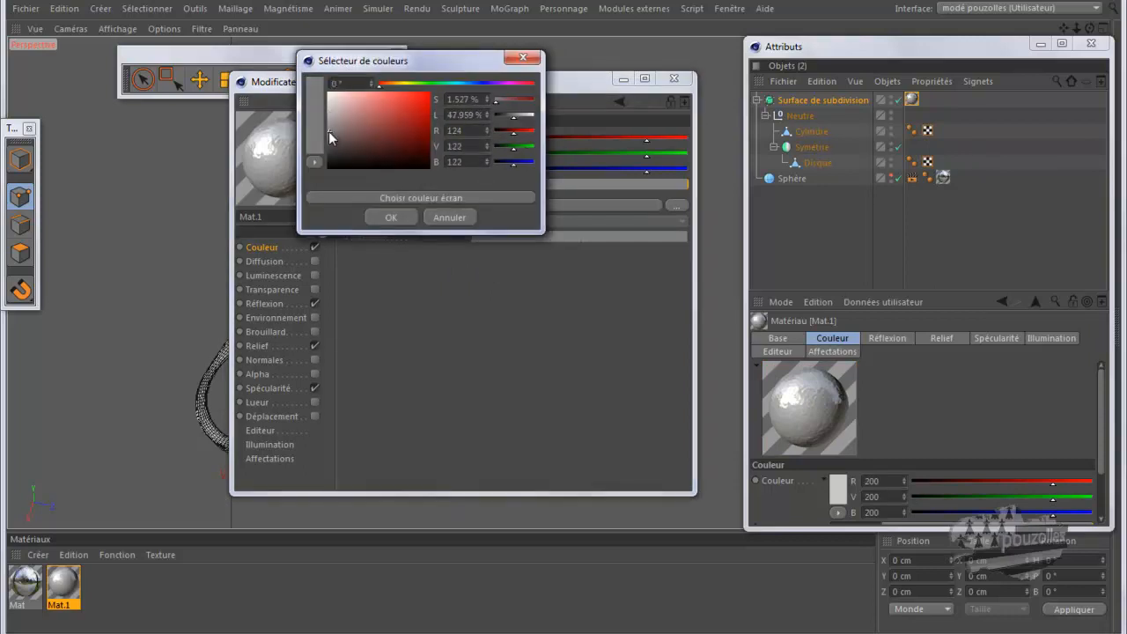
{"action": "left_click", "coordinate": [395, 217]}
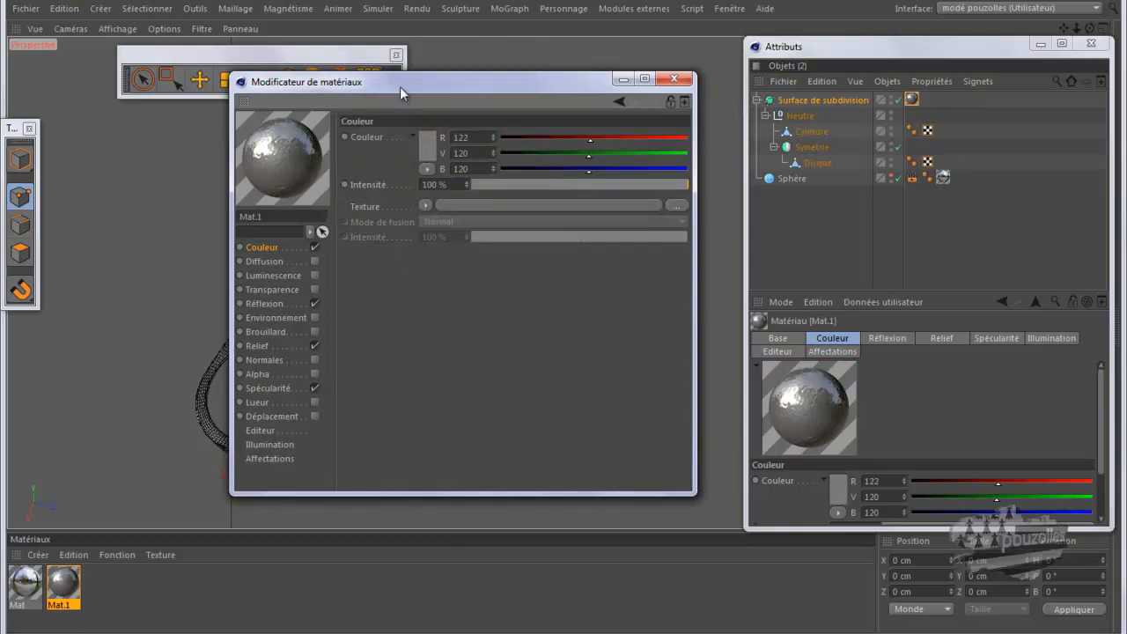
{"action": "left_click", "coordinate": [673, 78]}
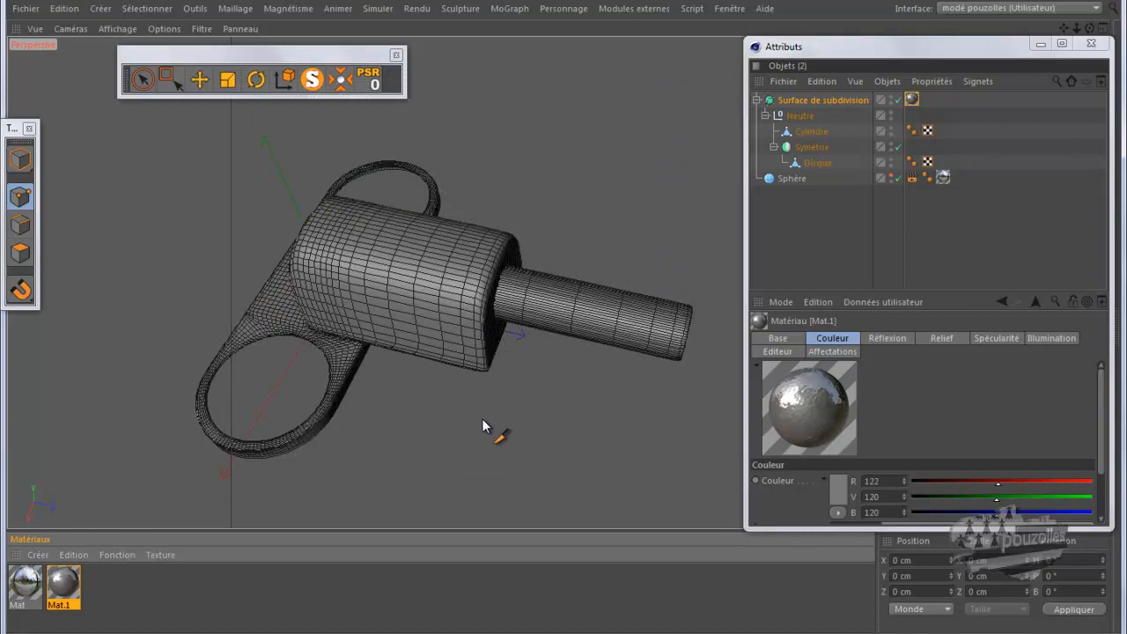
{"action": "key", "text": "ctrl+r"}
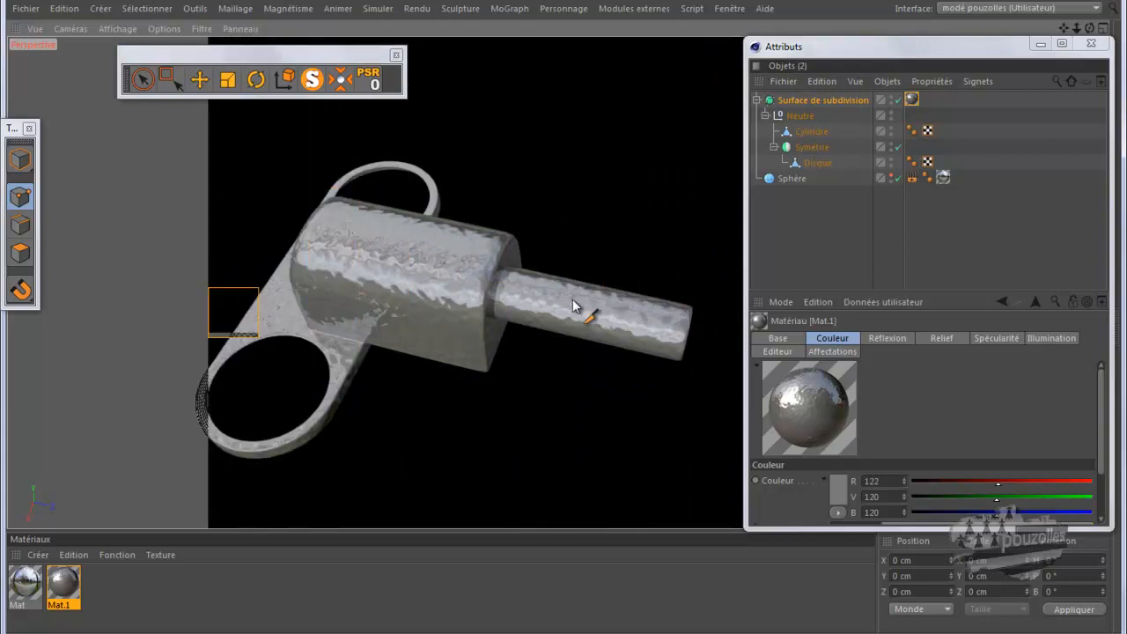
Step: Disable the relief channel of Mat.1 and set its reflection intensity to 85%
{"action": "double_click", "coordinate": [62, 583]}
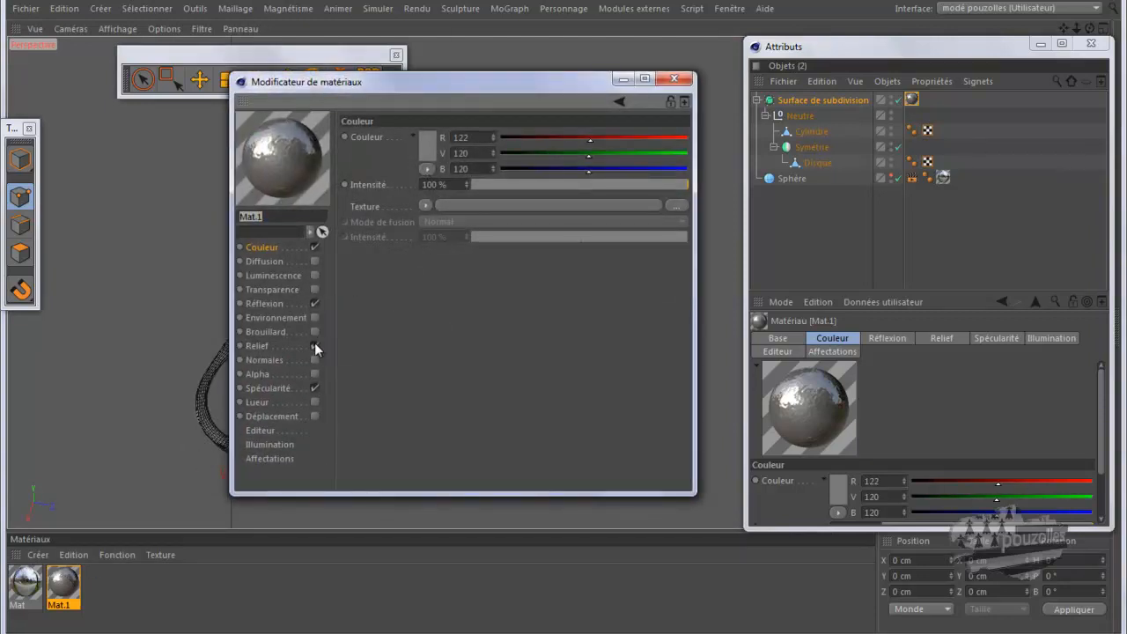
{"action": "left_click", "coordinate": [314, 345]}
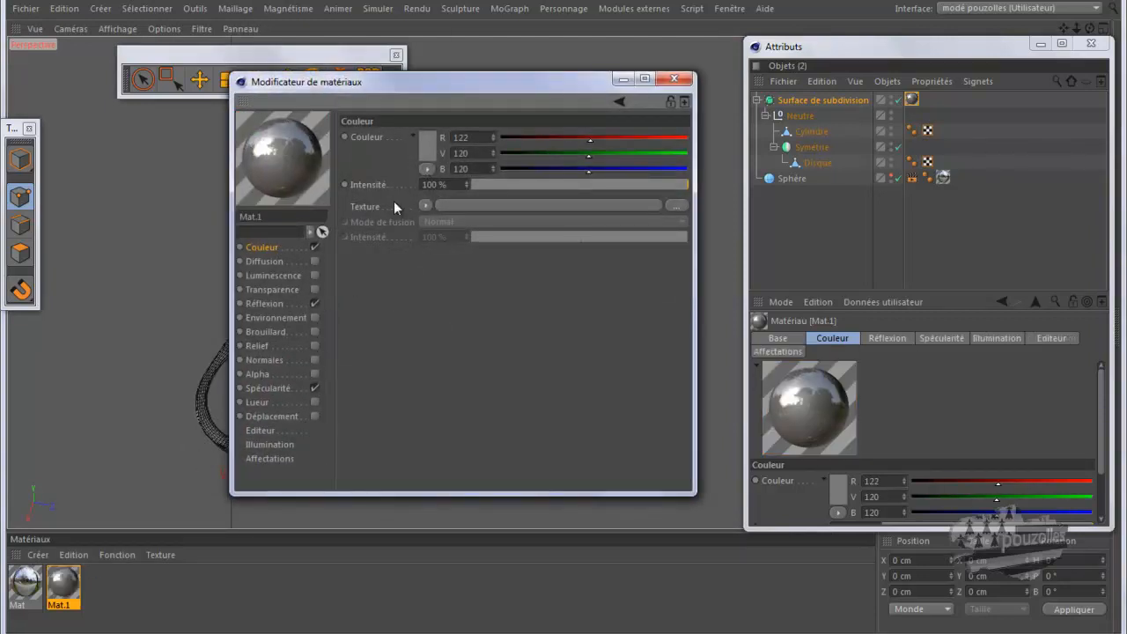
{"action": "left_click", "coordinate": [275, 302]}
{"action": "left_click_drag", "start_coordinate": [643, 184], "coordinate": [657, 181]}
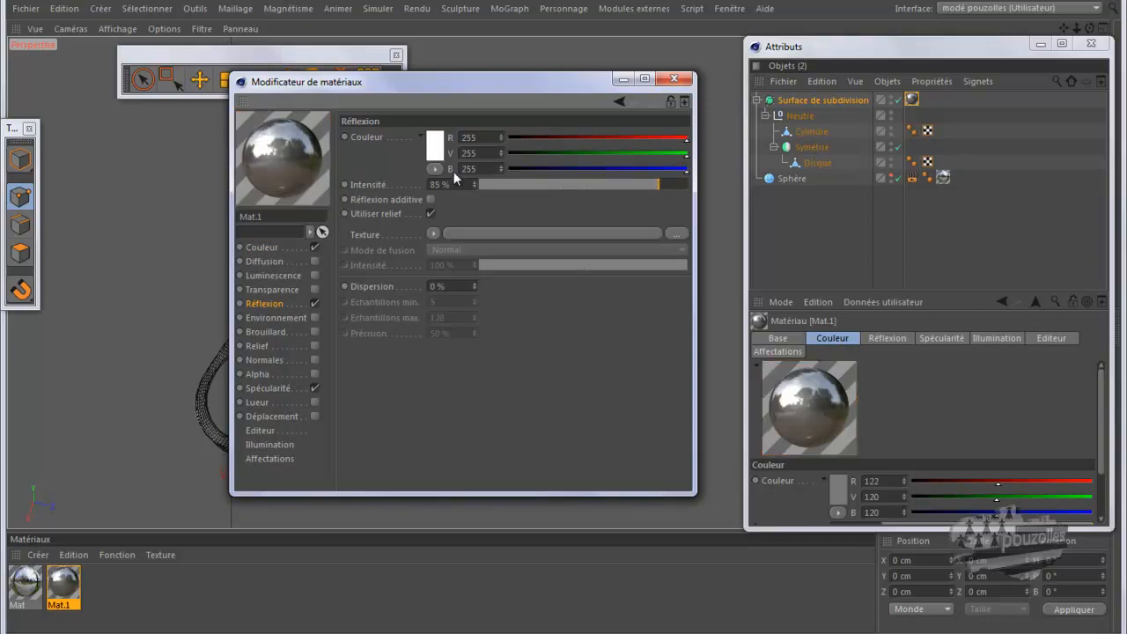
Step: Set Mat.1's reflection colour to blue, RGB 15, 88, 189
{"action": "left_click", "coordinate": [432, 144]}
{"action": "left_click_drag", "start_coordinate": [424, 142], "coordinate": [340, 142]}
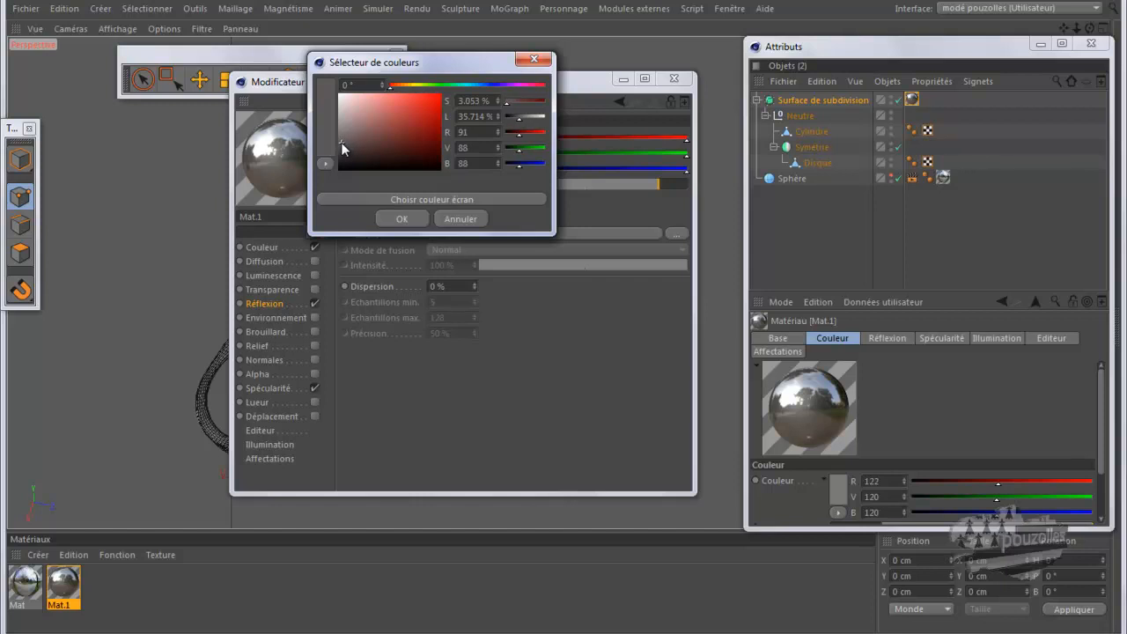
{"action": "left_click", "coordinate": [483, 85]}
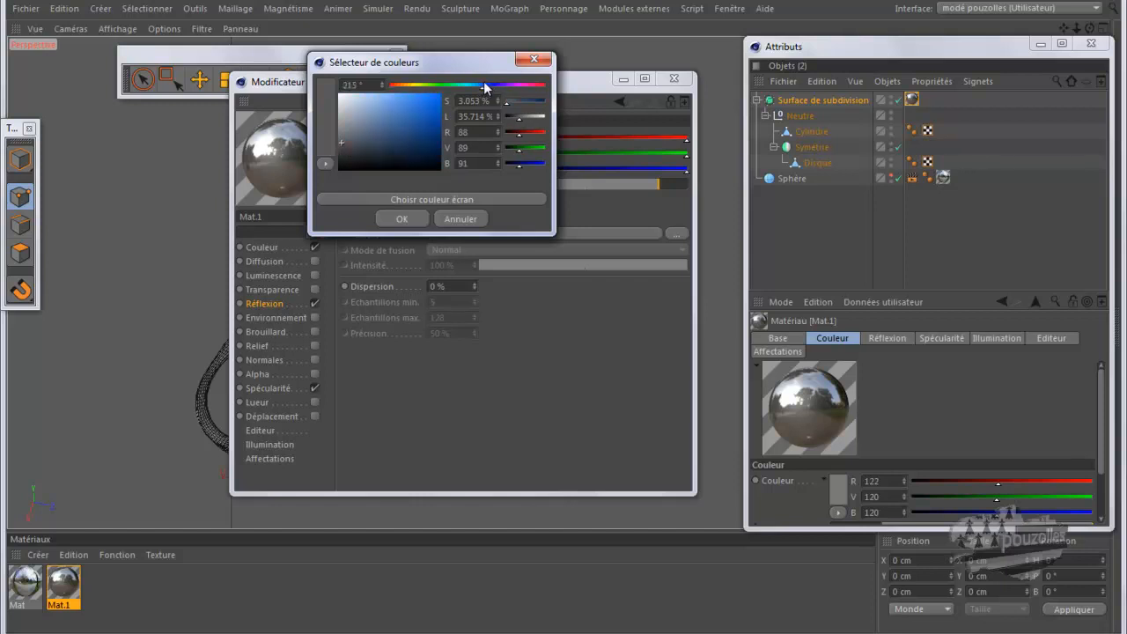
{"action": "left_click_drag", "start_coordinate": [362, 133], "coordinate": [432, 113]}
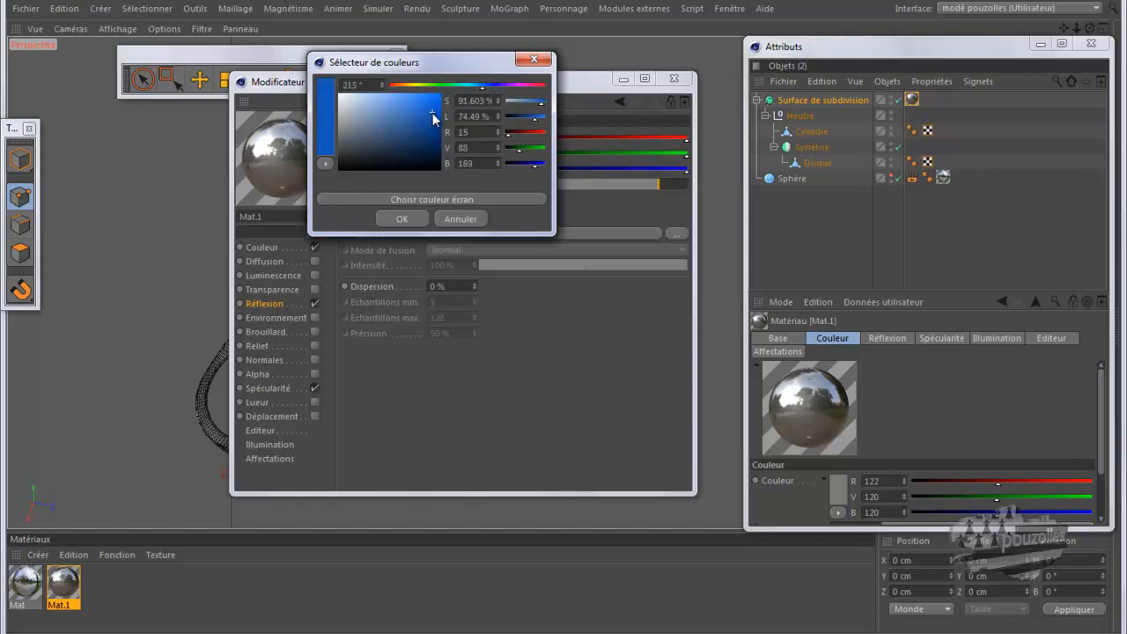
{"action": "left_click", "coordinate": [405, 219]}
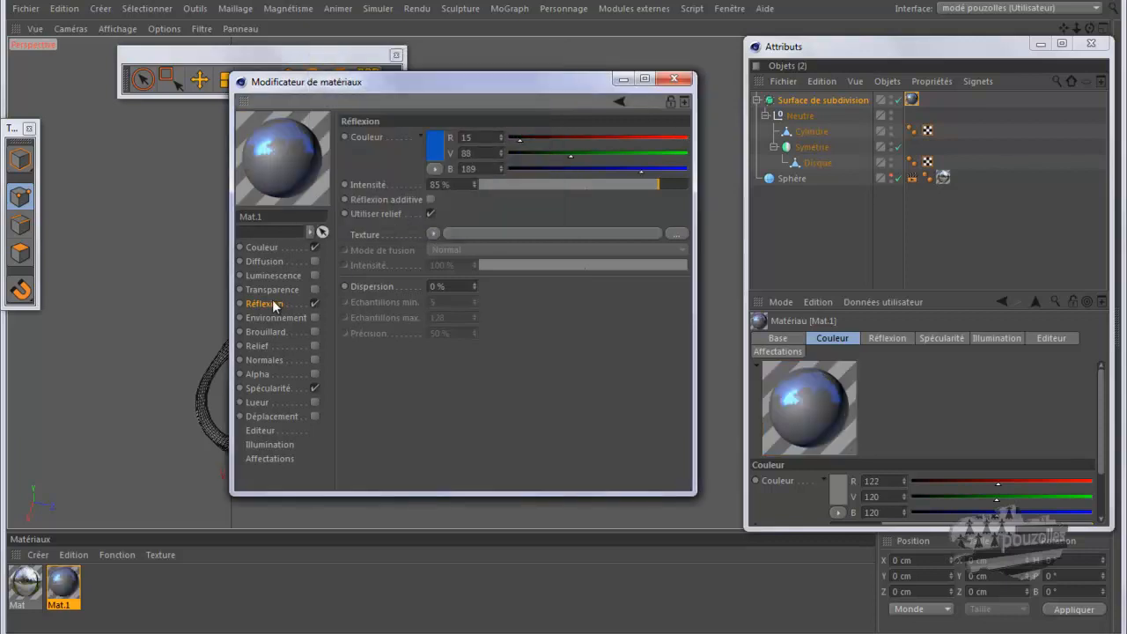
Step: Set Mat.1's base colour to light grey, RGB 163, 163, 163, and its reflection intensity to 97%
{"action": "left_click", "coordinate": [265, 249]}
{"action": "left_click", "coordinate": [431, 141]}
{"action": "left_click_drag", "start_coordinate": [380, 142], "coordinate": [341, 102]}
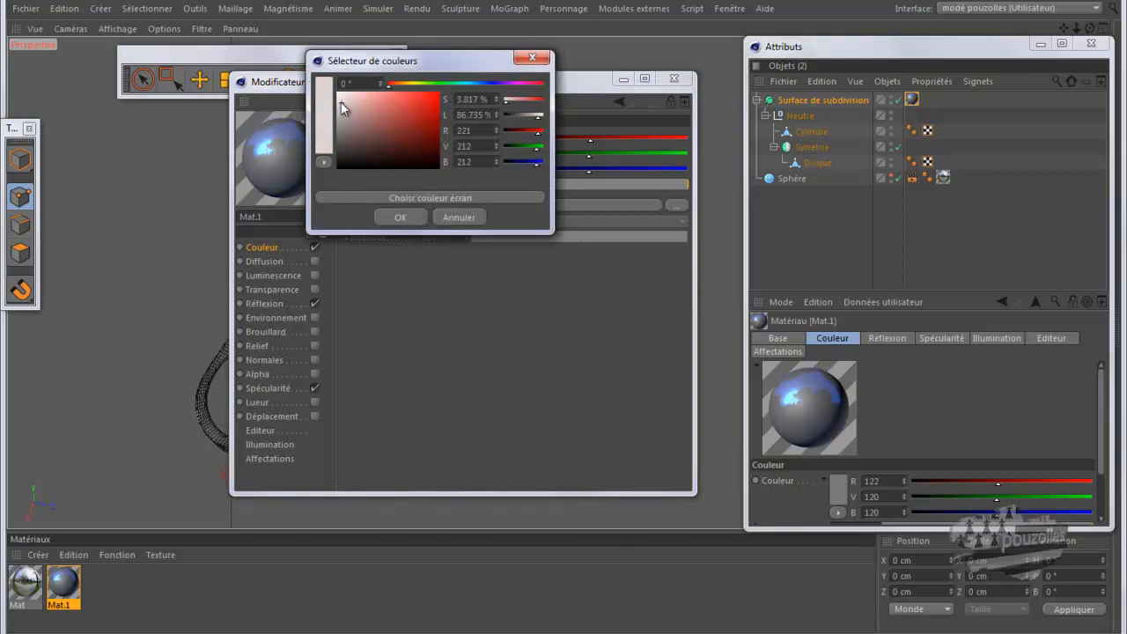
{"action": "left_click", "coordinate": [403, 216]}
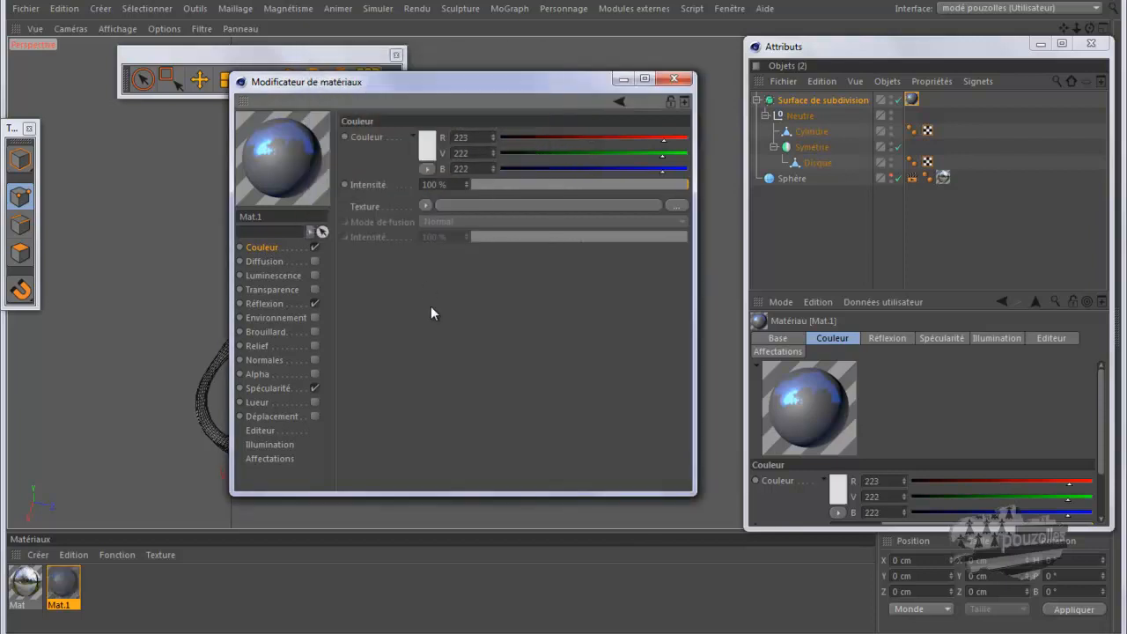
{"action": "left_click", "coordinate": [421, 139]}
{"action": "left_click_drag", "start_coordinate": [334, 128], "coordinate": [322, 116]}
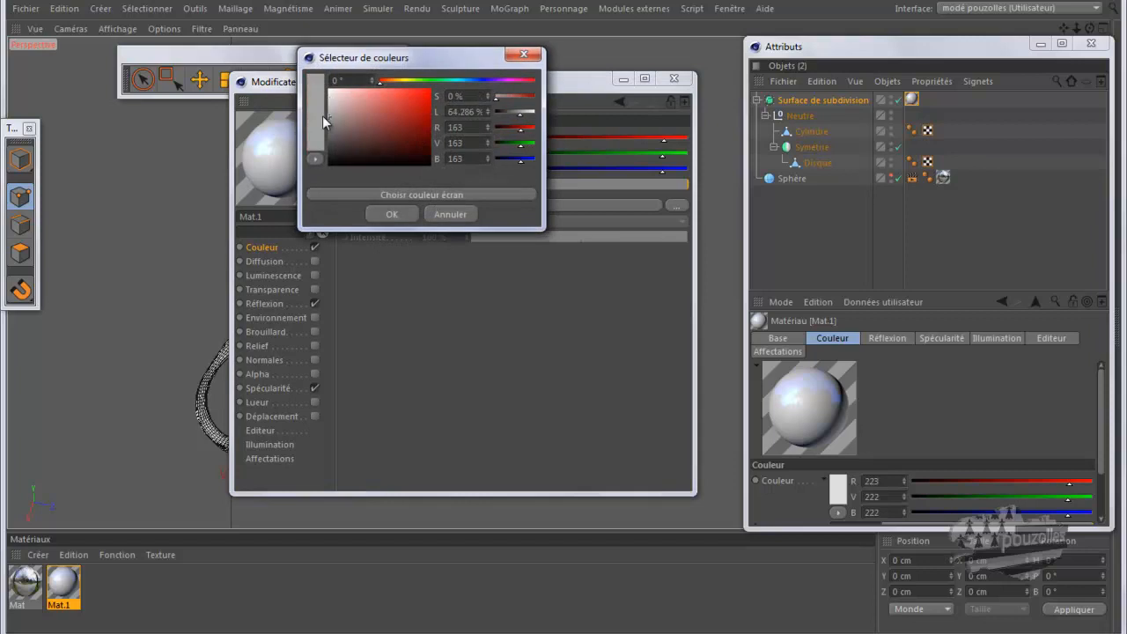
{"action": "left_click", "coordinate": [385, 212]}
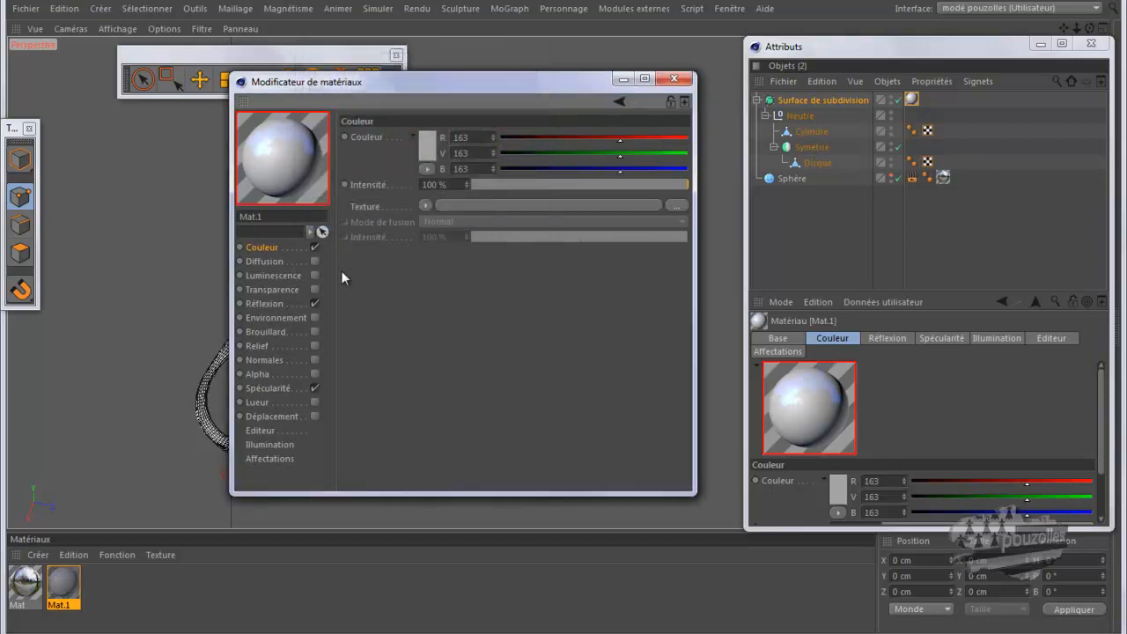
{"action": "left_click", "coordinate": [268, 303]}
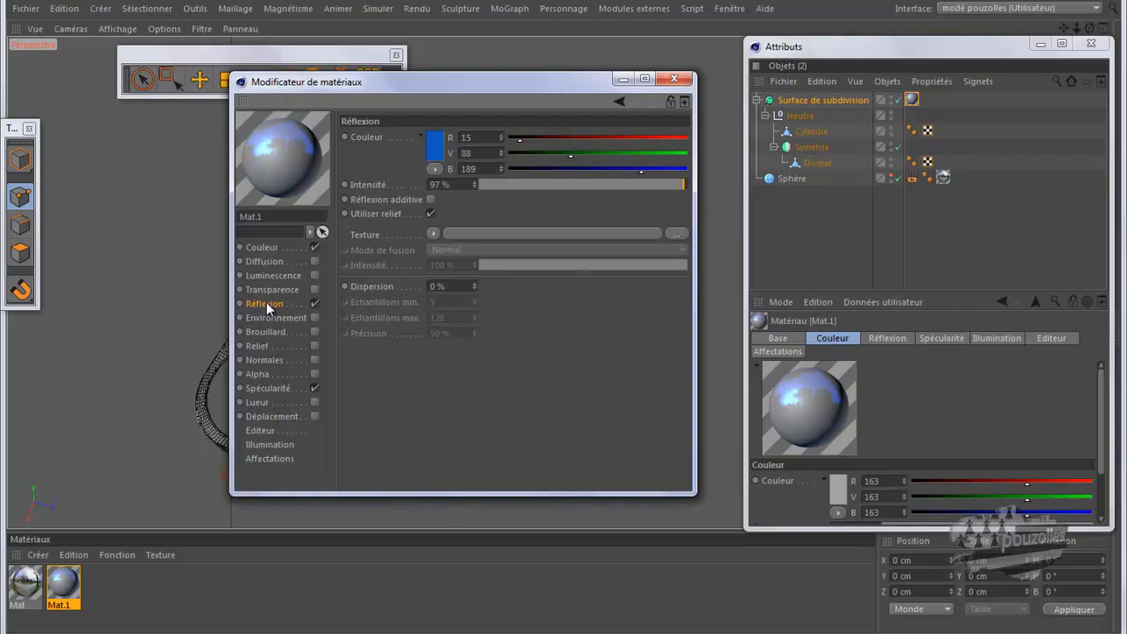
{"action": "left_click", "coordinate": [673, 80]}
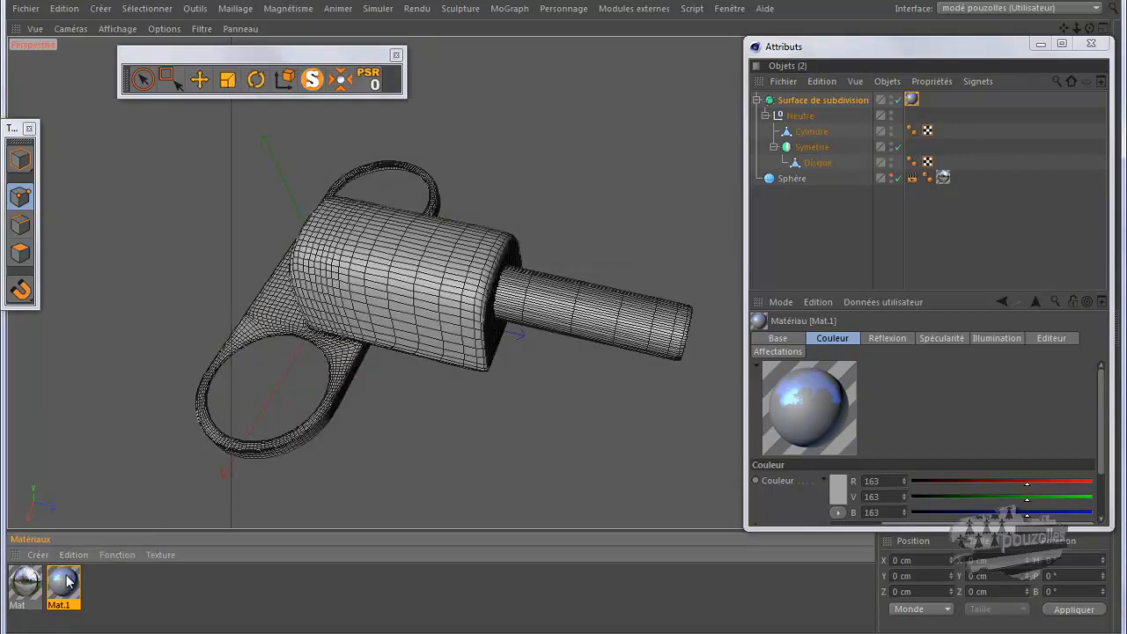
Step: Replace Mat.1 with a newly created material whose base colour is blue, RGB 22, 85, 210
{"action": "key", "text": "Delete"}
{"action": "double_click", "coordinate": [66, 574]}
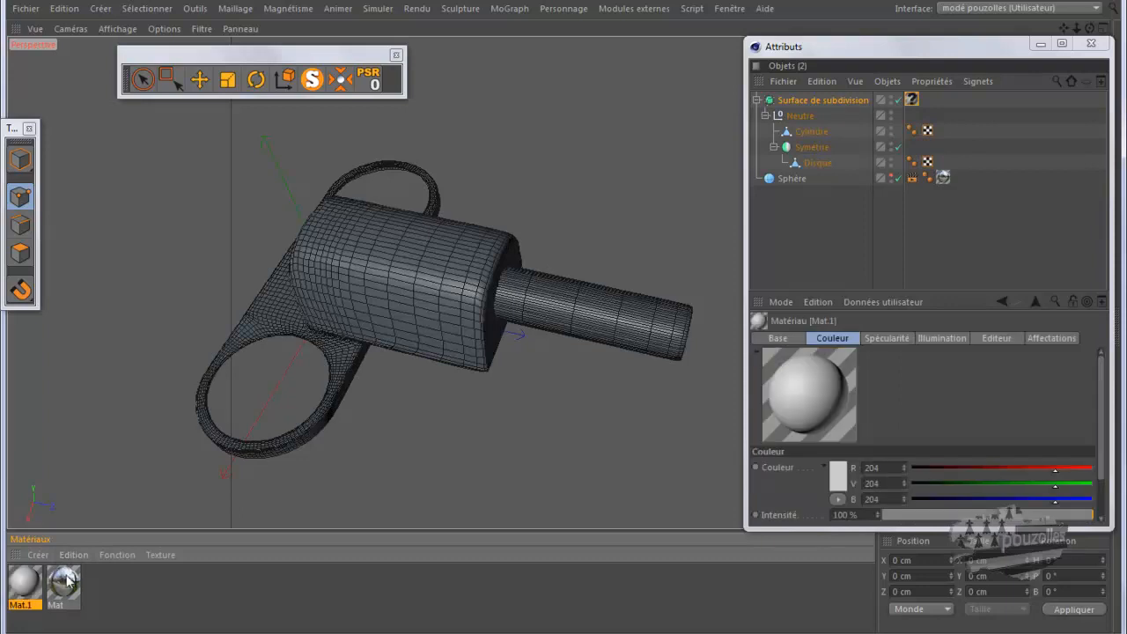
{"action": "double_click", "coordinate": [33, 584]}
{"action": "left_click", "coordinate": [269, 248]}
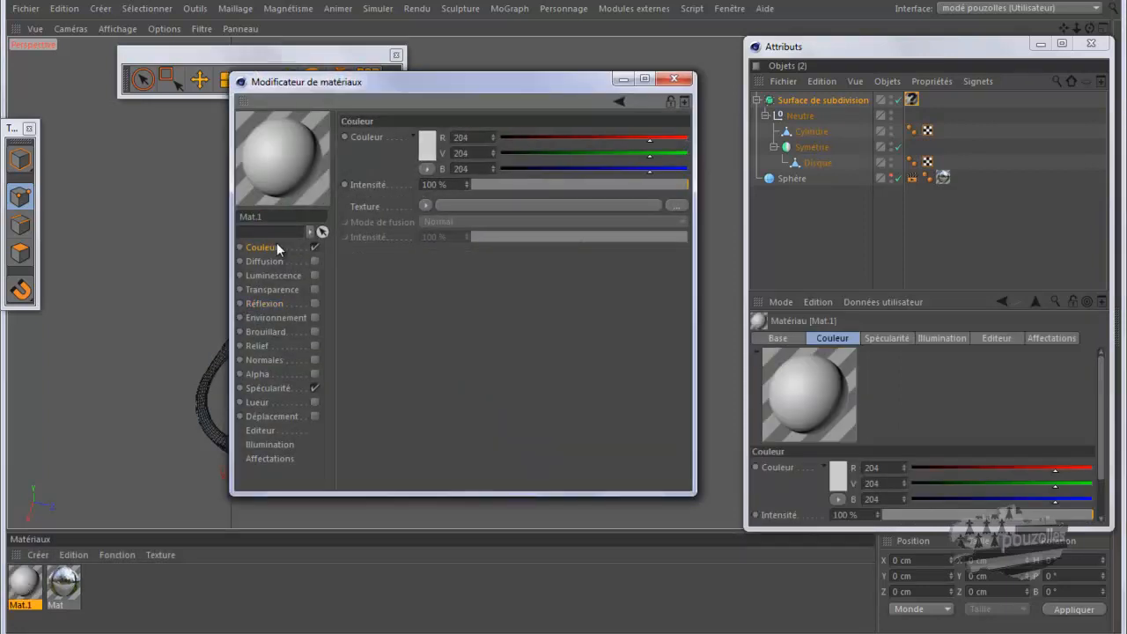
{"action": "left_click", "coordinate": [430, 142]}
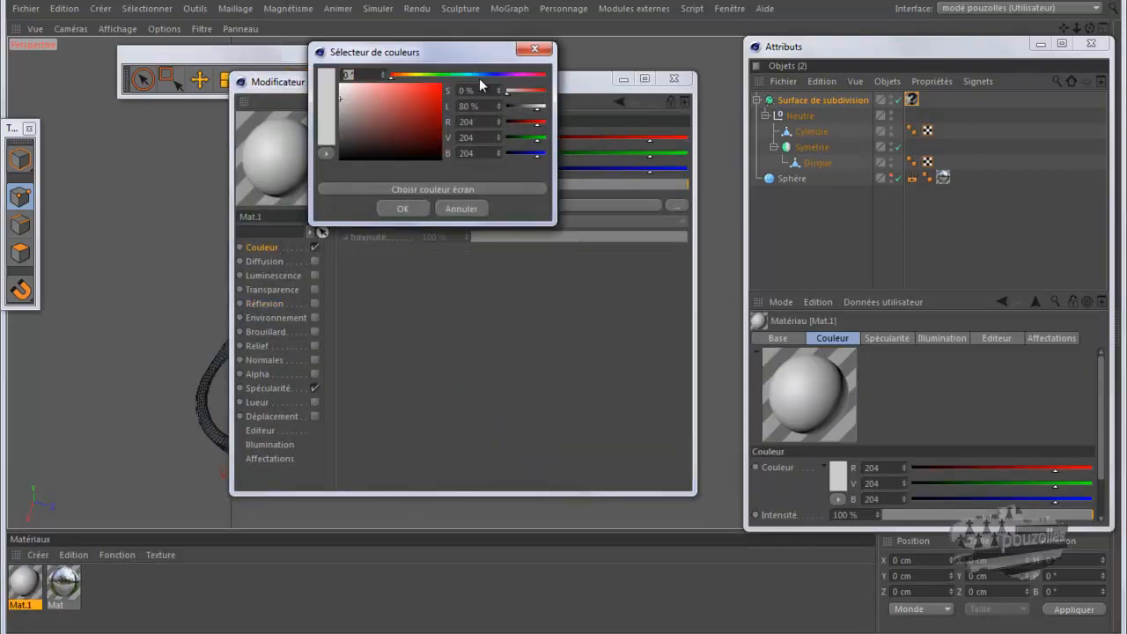
{"action": "left_click_drag", "start_coordinate": [434, 99], "coordinate": [430, 96]}
{"action": "left_click", "coordinate": [399, 208]}
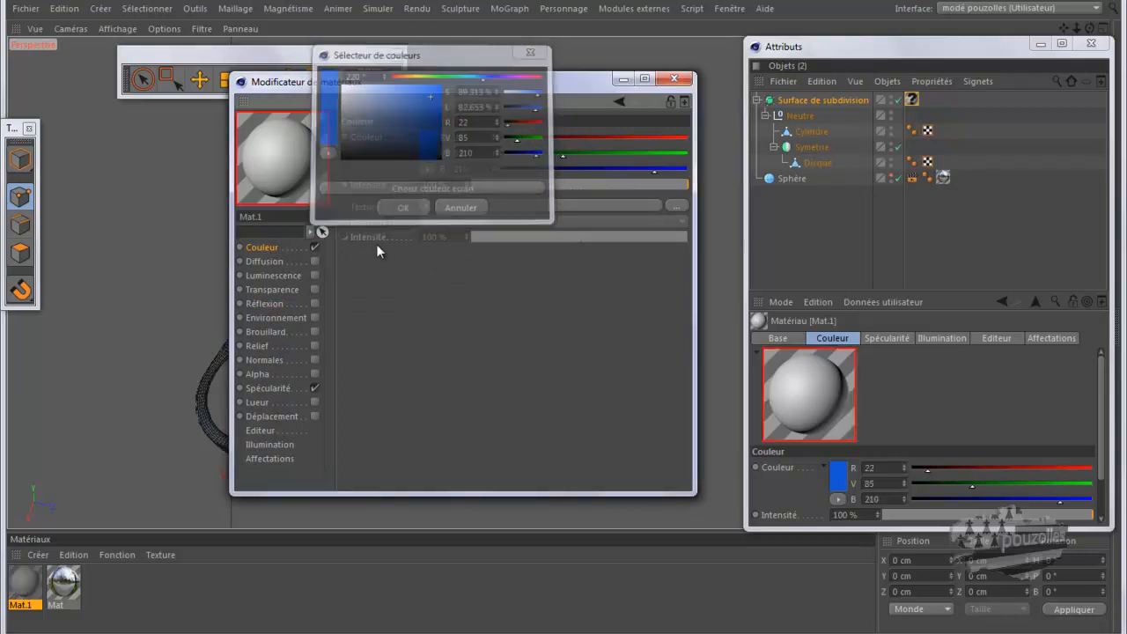
Step: Enable the reflection channel on the new blue material and set its intensity to 94%
{"action": "left_click", "coordinate": [314, 302]}
{"action": "left_click_drag", "start_coordinate": [685, 184], "coordinate": [678, 182]}
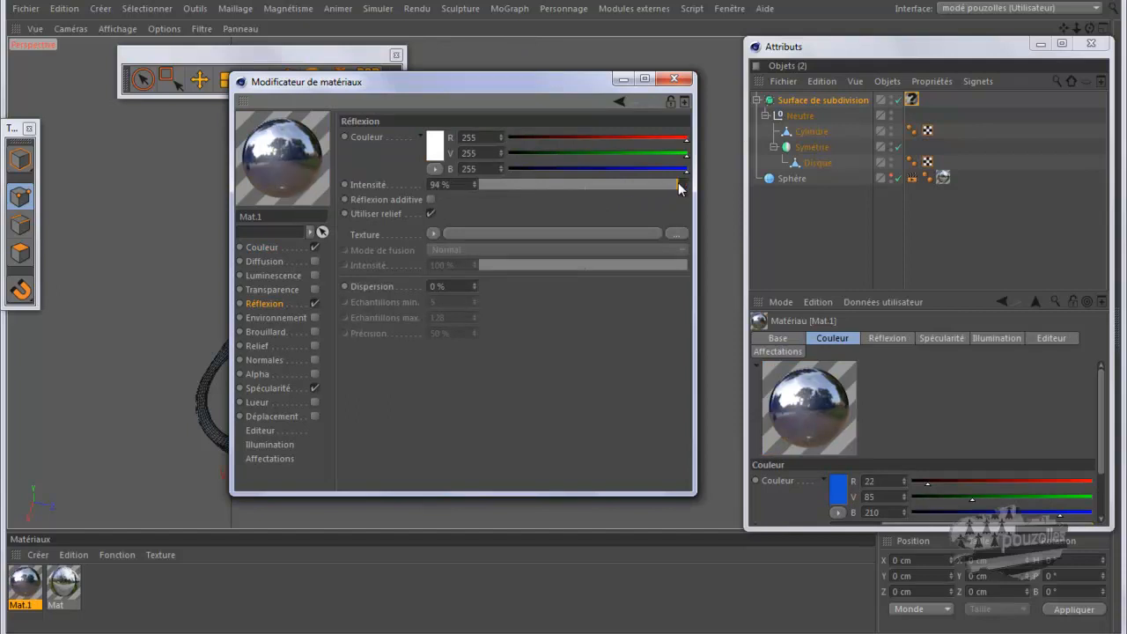
{"action": "left_click", "coordinate": [674, 79]}
Step: Apply the new reflective material to the Surface de subdivision object and render a preview of the bracket
{"action": "left_click_drag", "start_coordinate": [13, 595], "coordinate": [914, 101]}
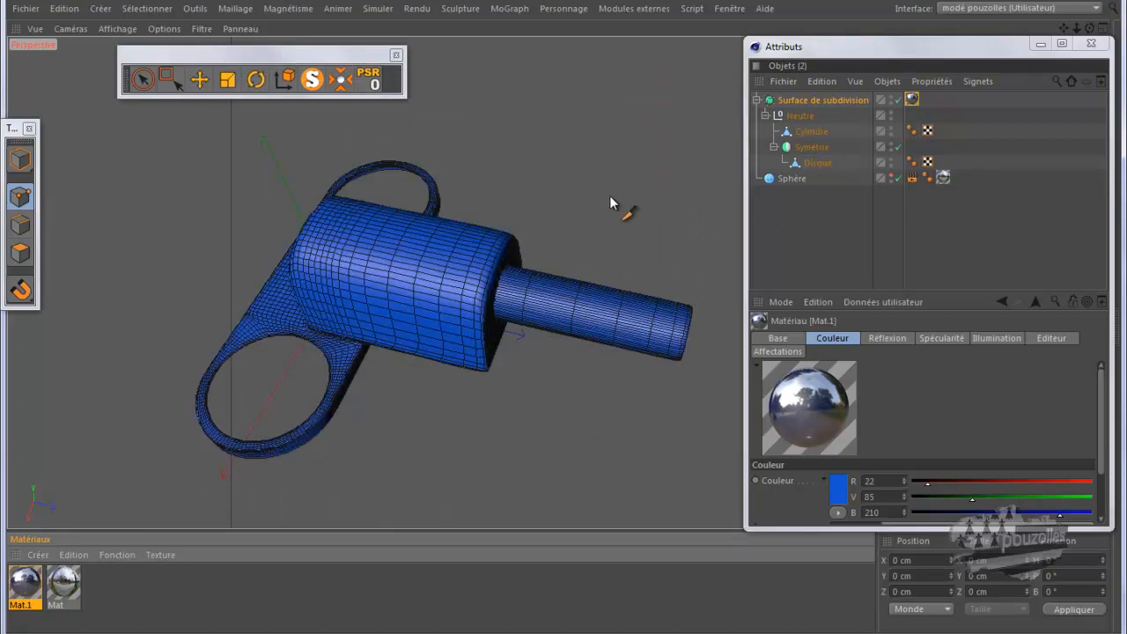
{"action": "key", "text": "ctrl+r"}
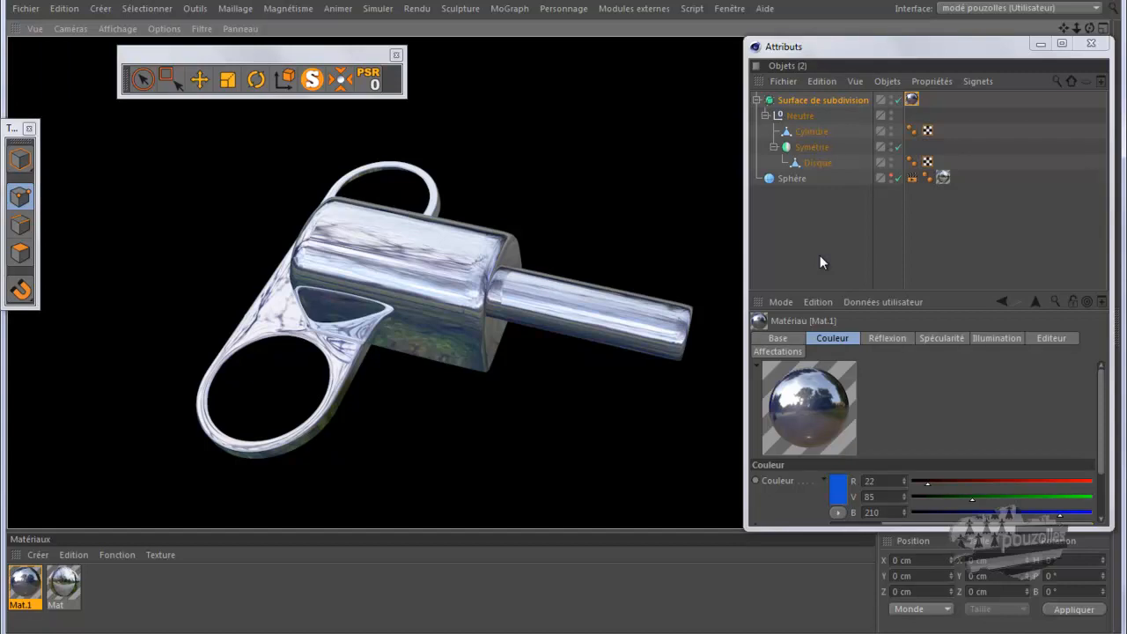
{"action": "left_click", "coordinate": [445, 632]}
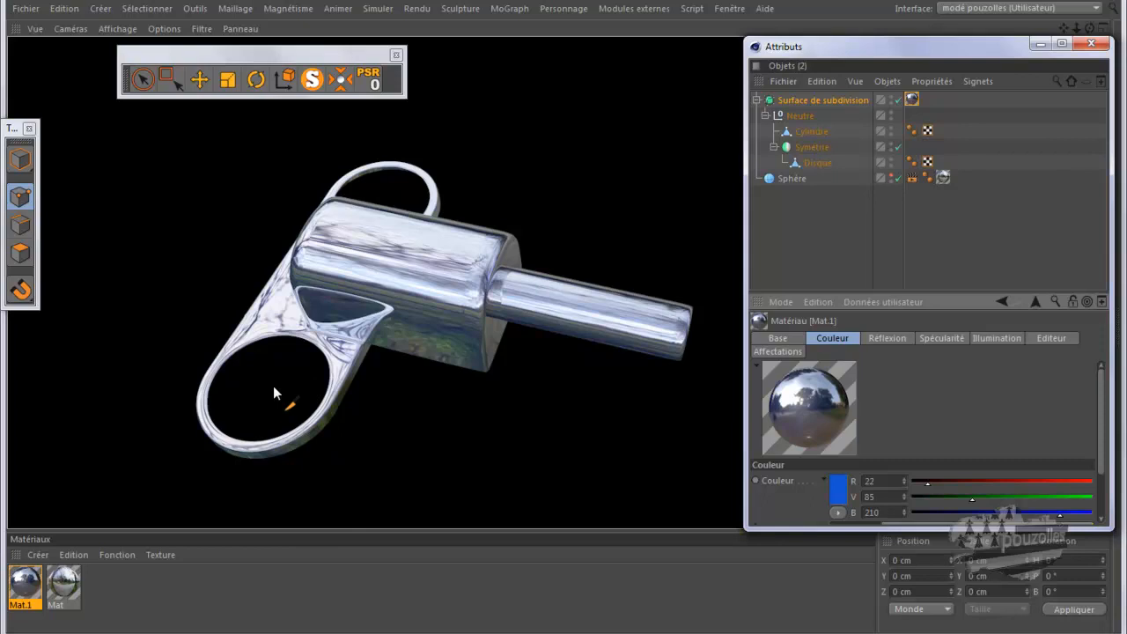
{"action": "left_click", "coordinate": [199, 79]}
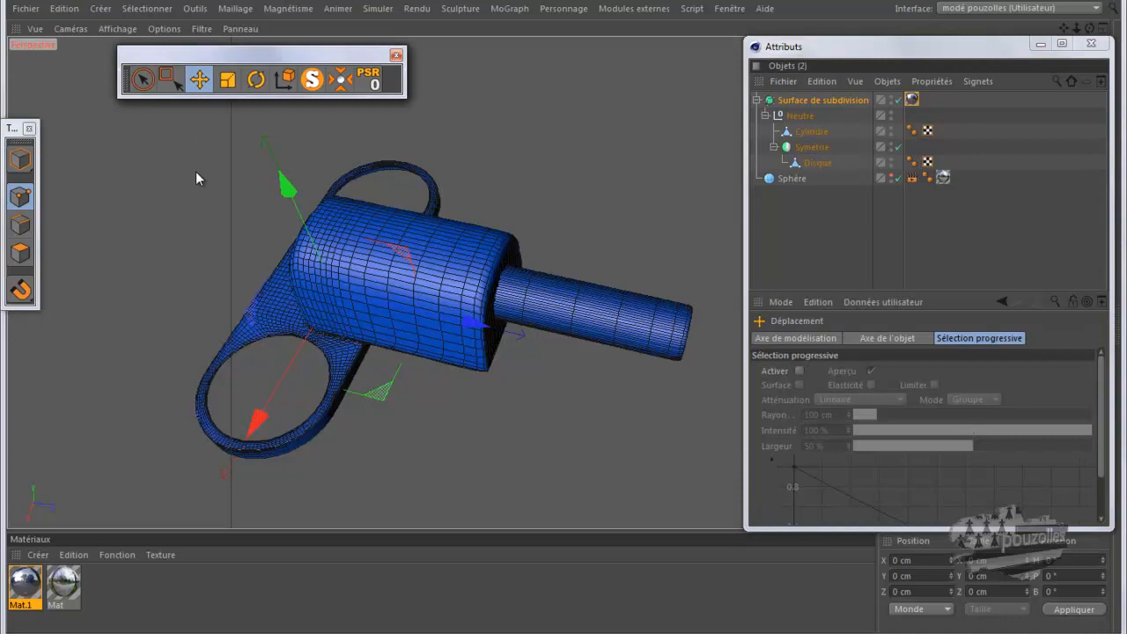